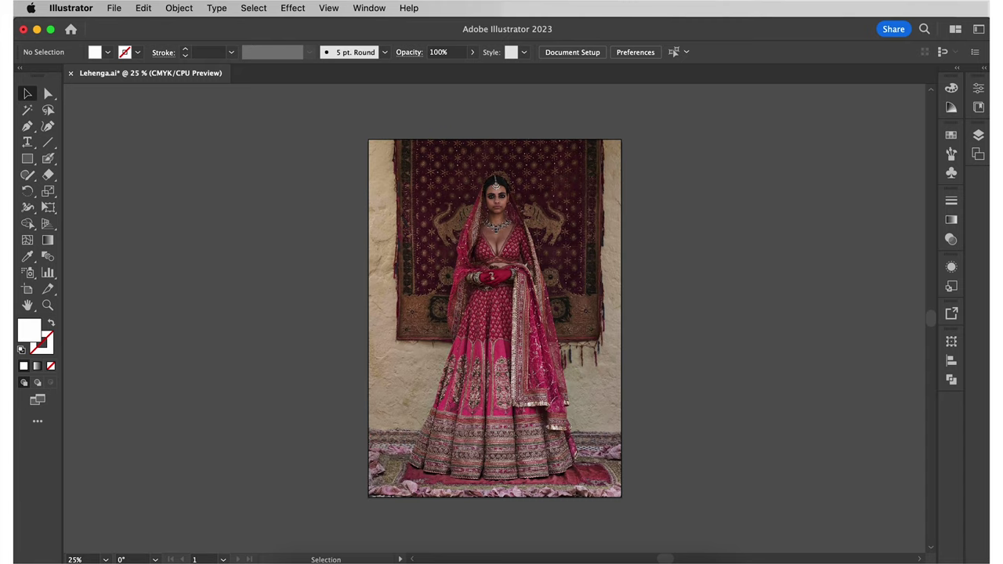
- Dim the reference photo by setting its opacity to 50%
key("super+0")
left_click(592, 303)
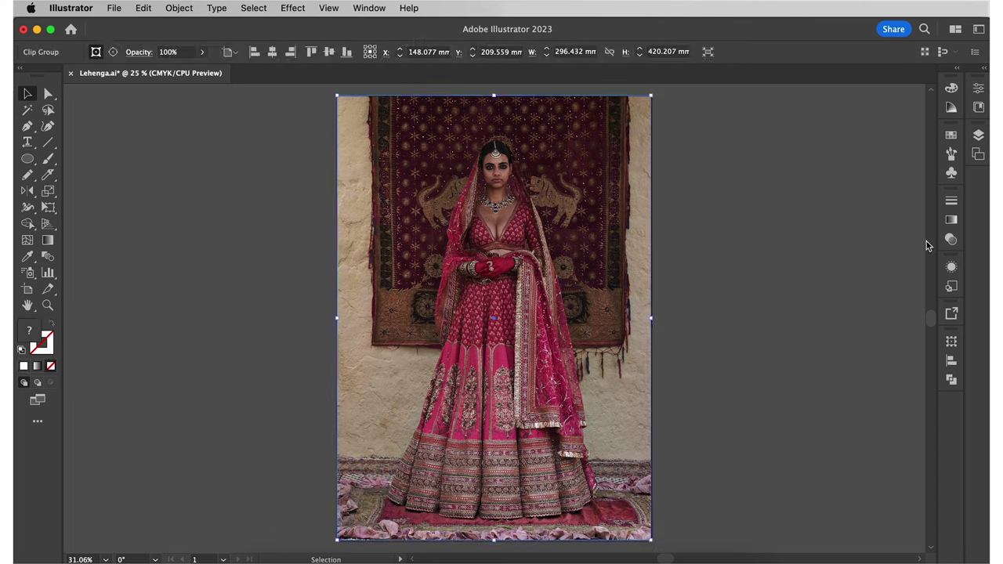
left_click(951, 240)
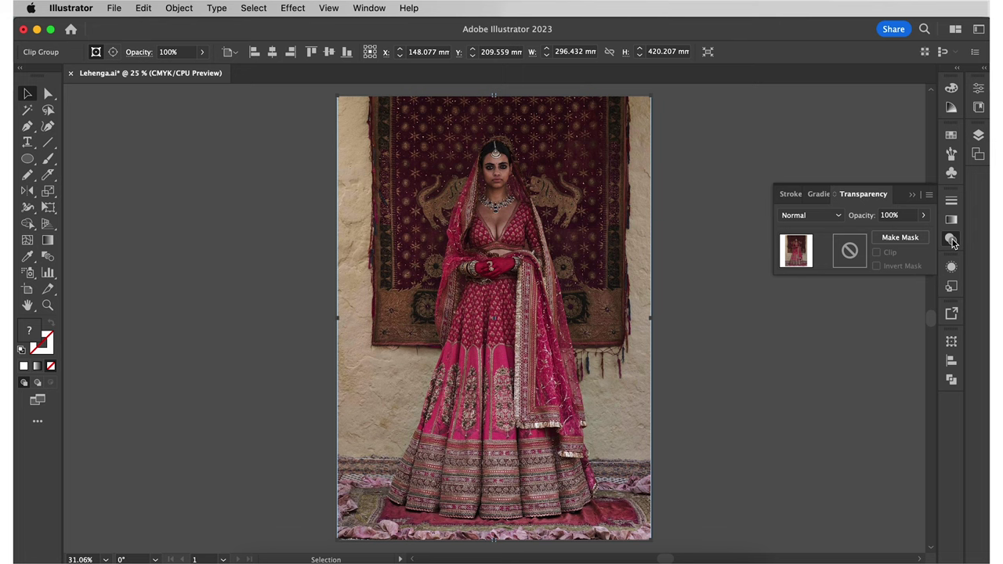
left_click(923, 215)
left_click_drag(919, 232, 897, 238)
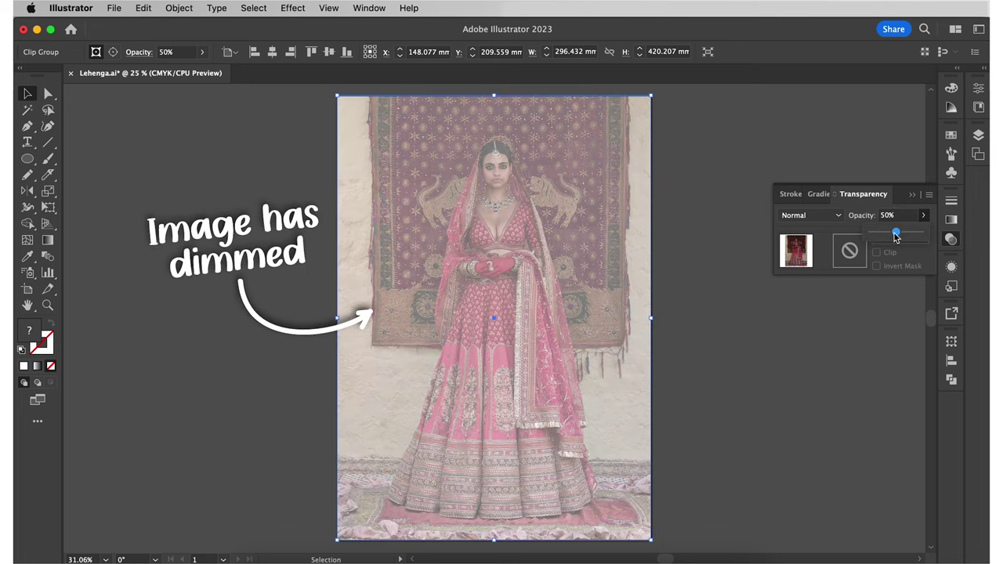
left_click(878, 271)
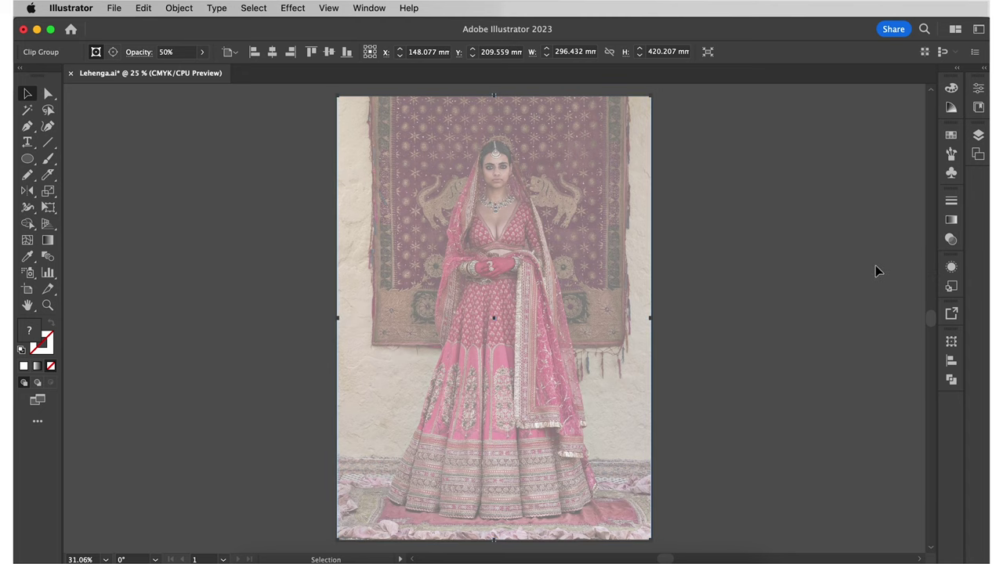
- Rename the photo's layer to "Template"
left_click(979, 135)
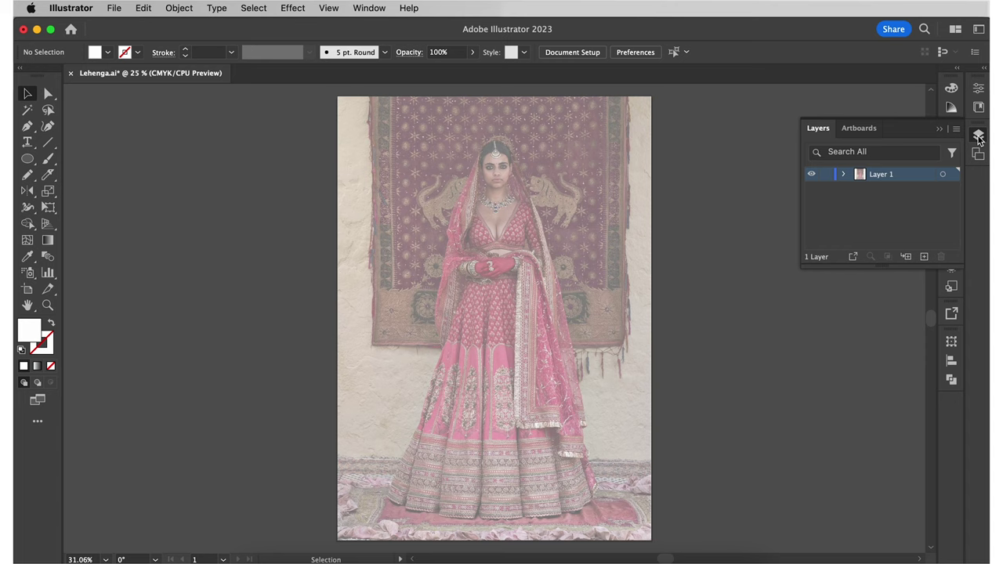
double_click(882, 174)
type("Template")
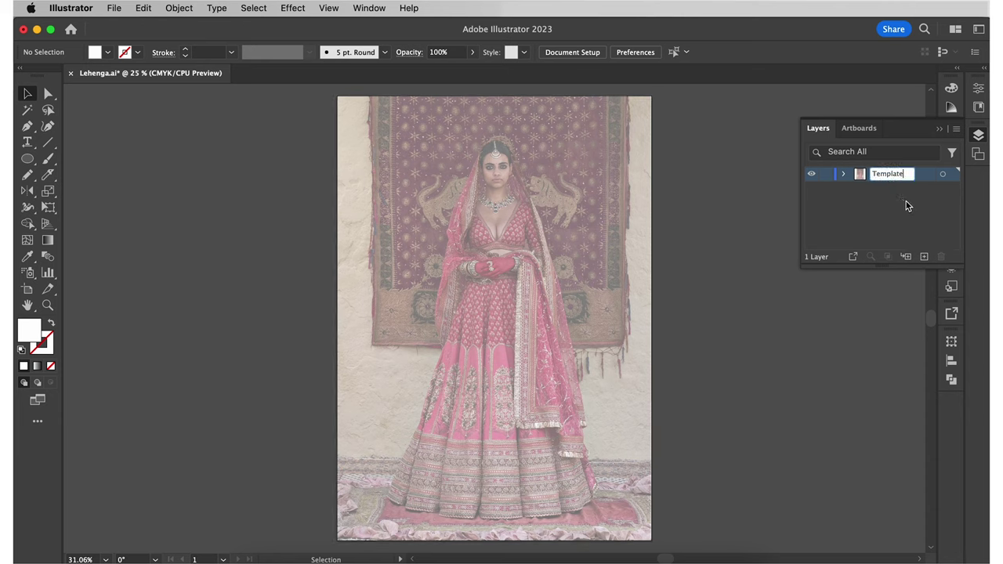
key("Return")
- Add a layer named "Rough outlines" above the Template layer and lock the Template layer
left_click(924, 257)
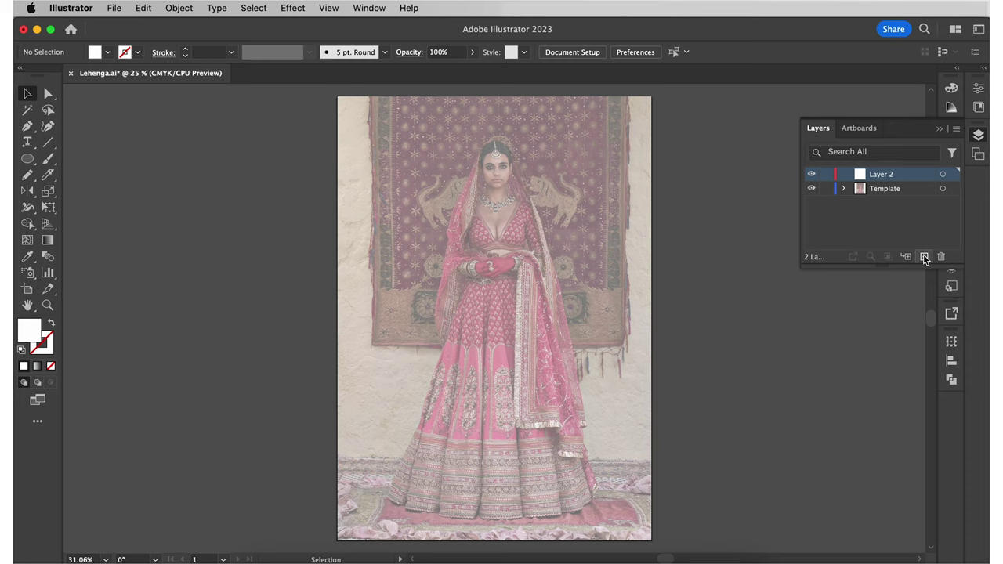
double_click(885, 174)
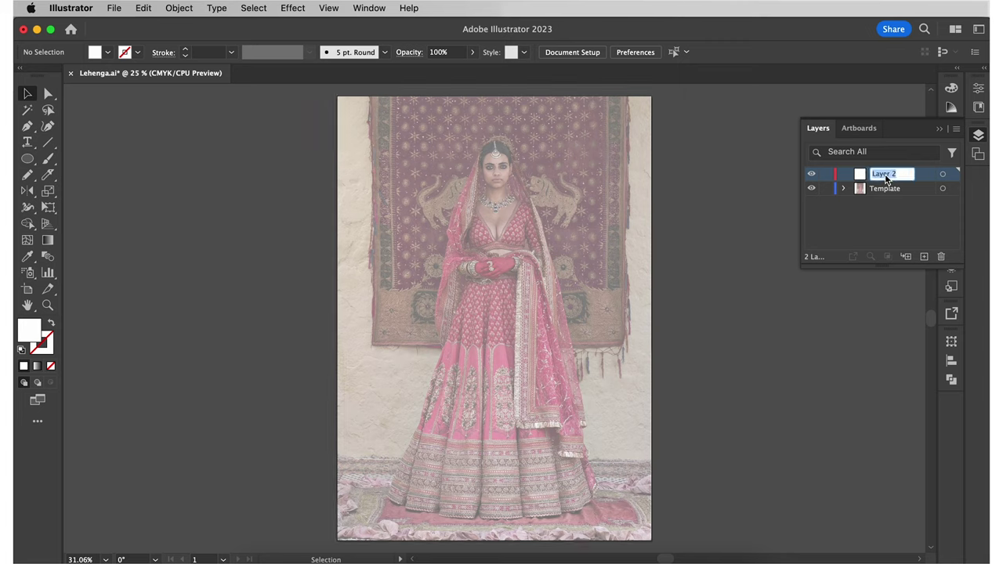
type("Rough outl")
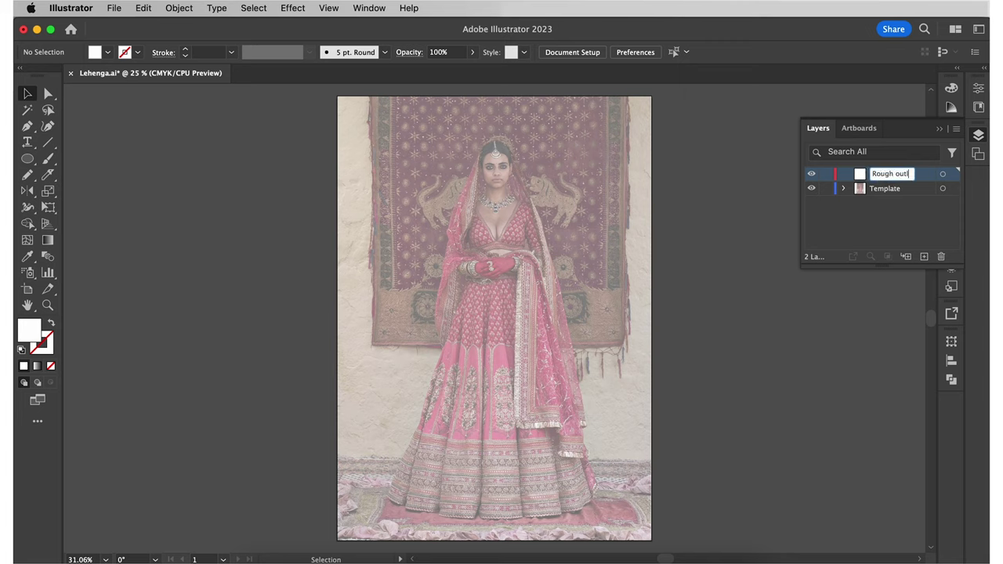
type("ines")
key("Return")
left_click(892, 222)
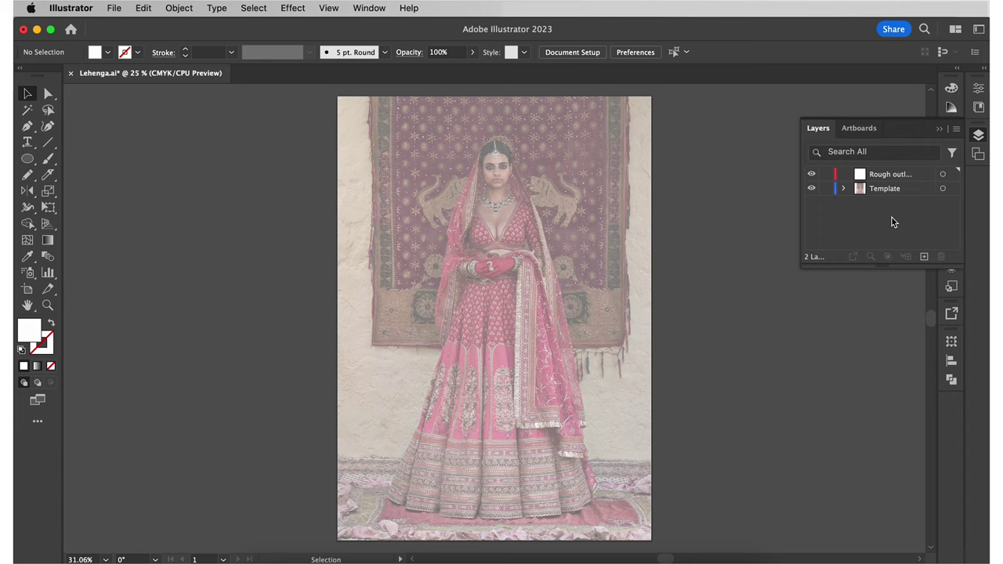
left_click(827, 189)
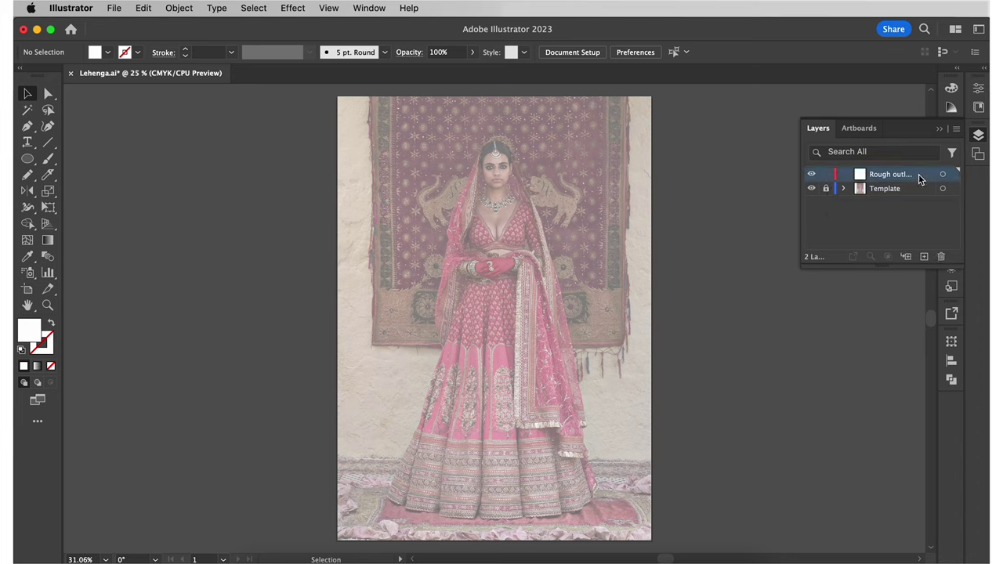
left_click(984, 139)
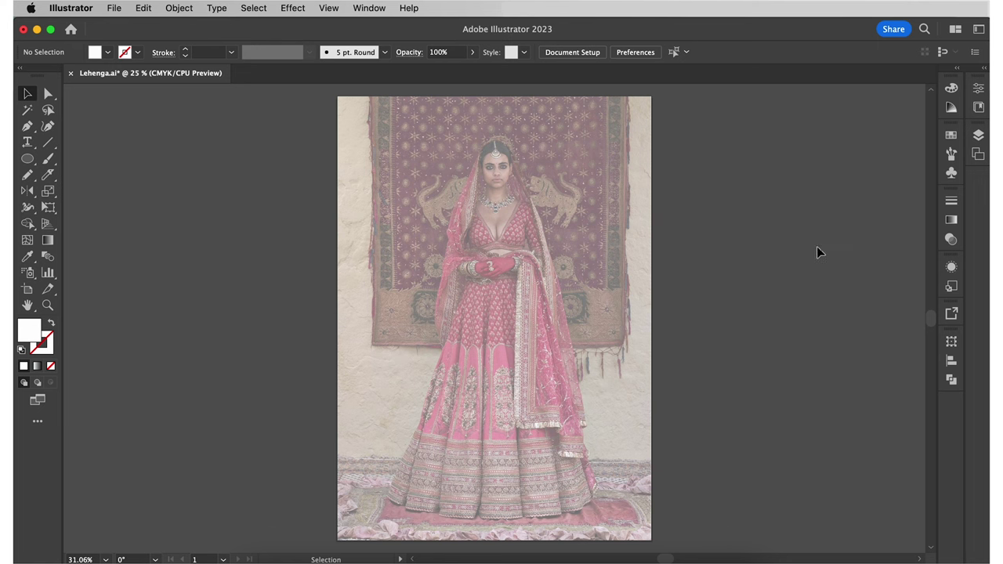
- Set up the Pen tool with a black stroke and no fill
key("super+0")
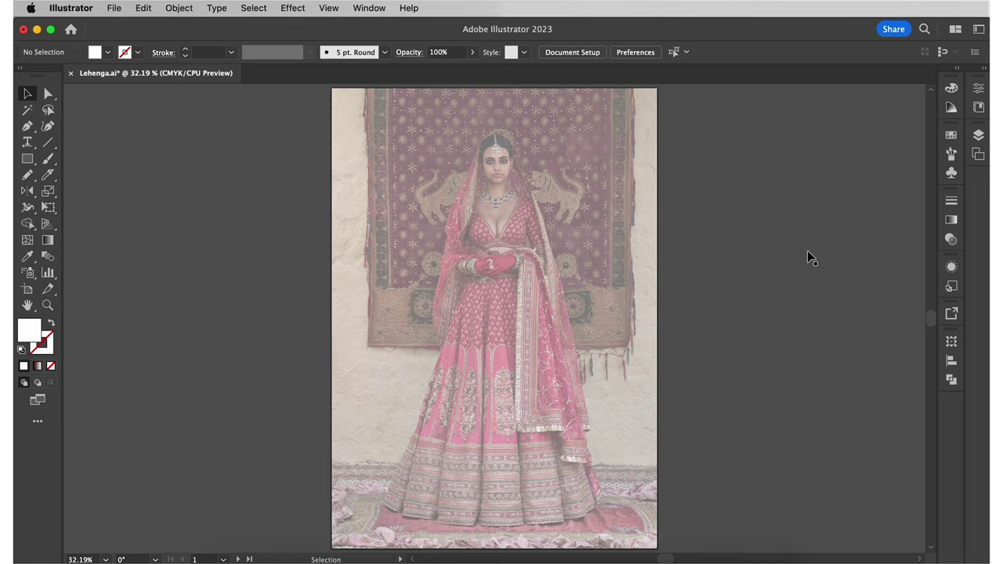
key("p")
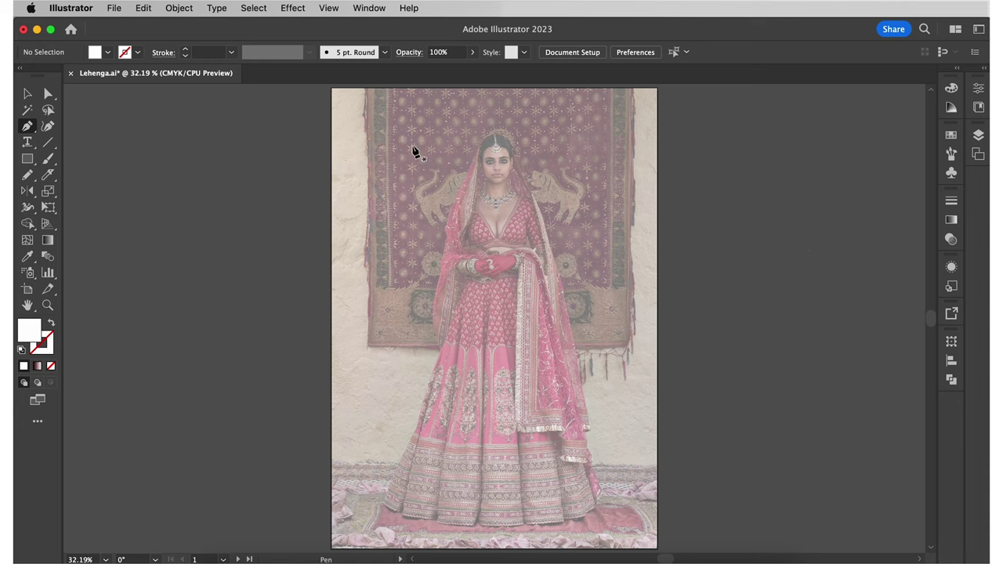
left_click(138, 52)
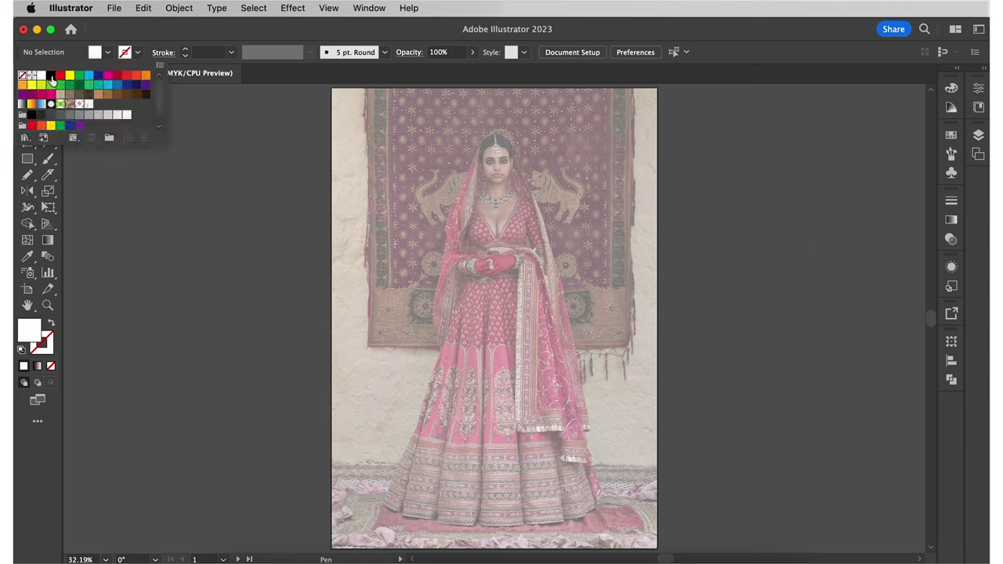
left_click(50, 76)
left_click(109, 53)
left_click(22, 75)
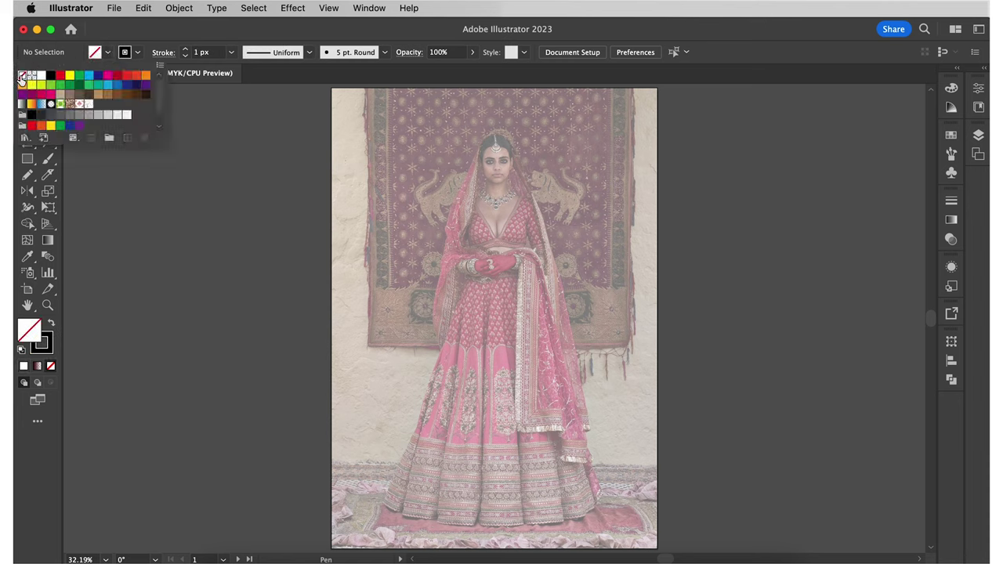
left_click(108, 51)
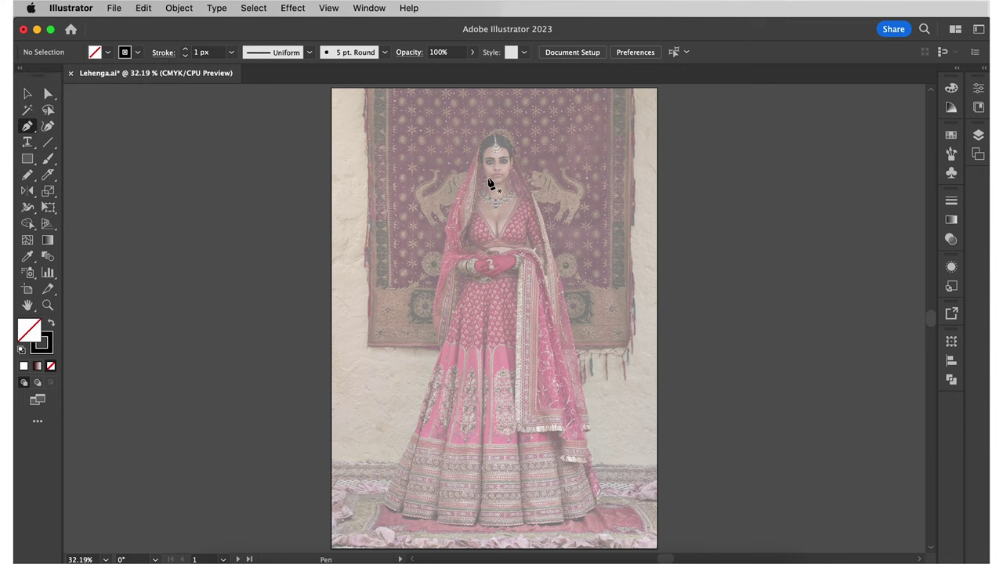
- Trace the model's face as a closed curved path from the centre of the hairline around the jaw and chin
left_click(495, 145)
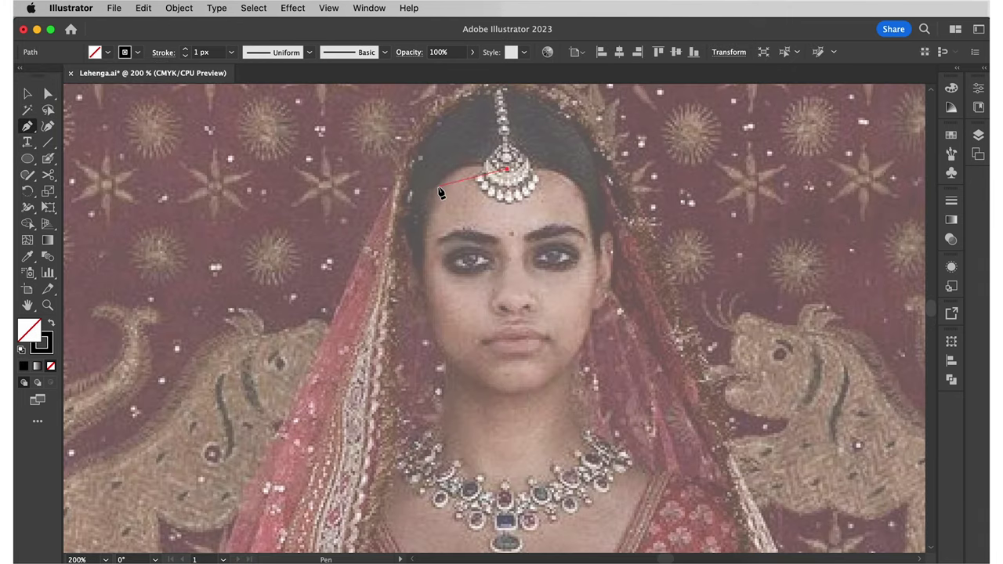
left_click_drag(428, 319, 532, 399)
left_click_drag(589, 324, 595, 297)
left_click_drag(581, 184, 502, 182)
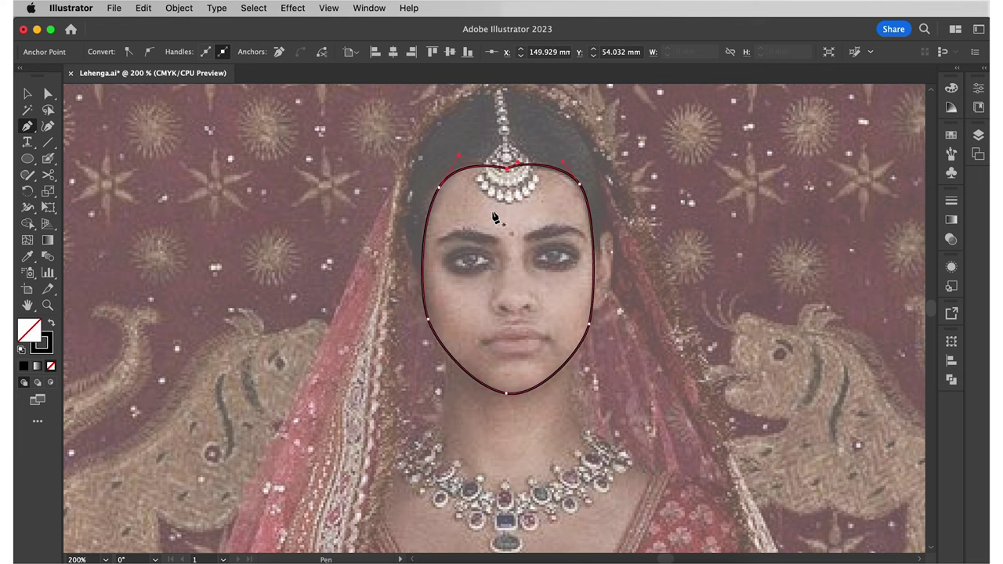
left_click(493, 215, "super")
- Trace the ear on the right side of the face as a curved open path
scroll(493, 215, "up", 1)
left_click(588, 298)
left_click_drag(599, 276, 616, 254)
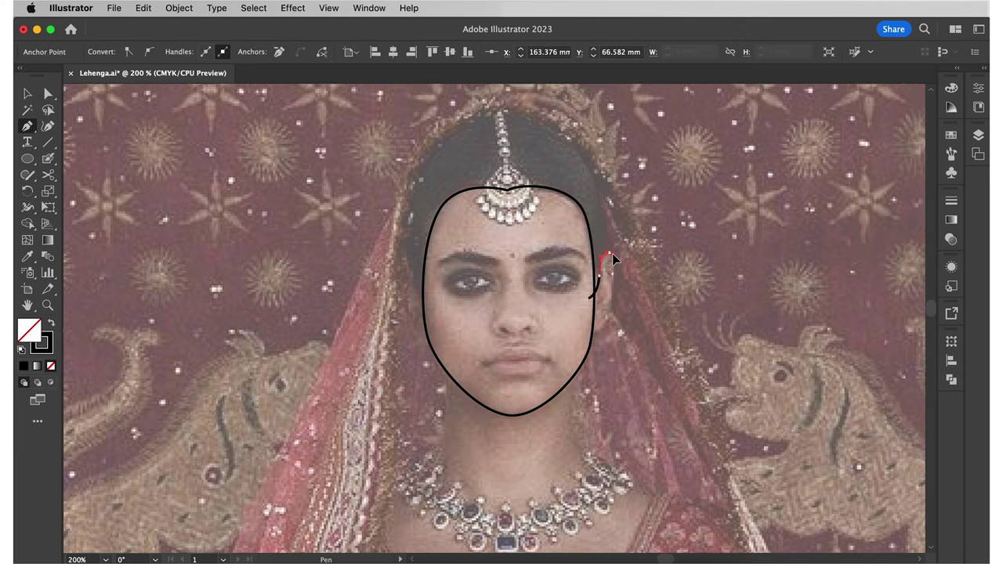
left_click_drag(609, 297, 603, 314)
left_click(593, 307)
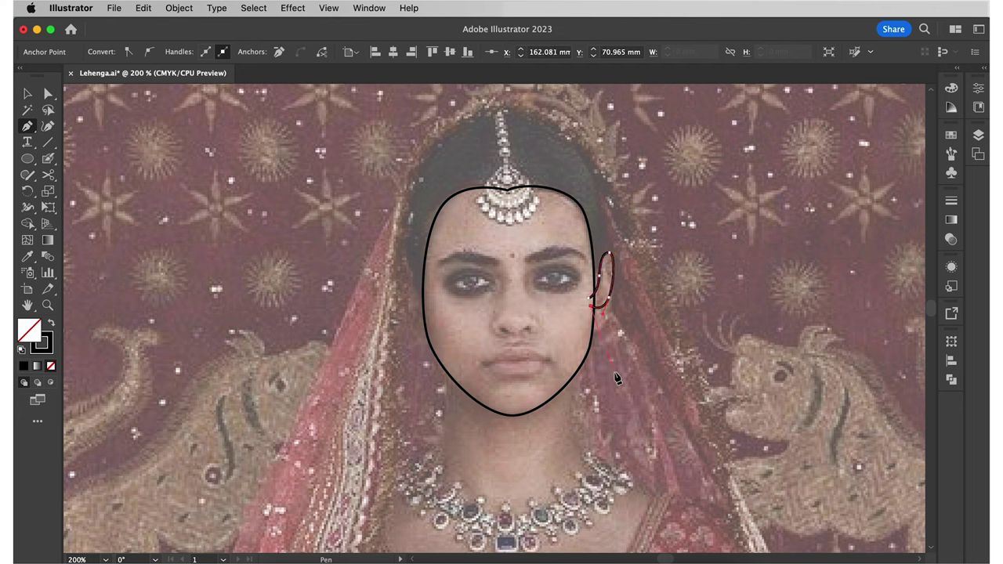
- Create a mirrored copy of the ear outline and place it on the opposite side of the face
key("v")
left_click(625, 368)
left_click(609, 301)
right_click(604, 304)
left_click(767, 472)
left_click(427, 404)
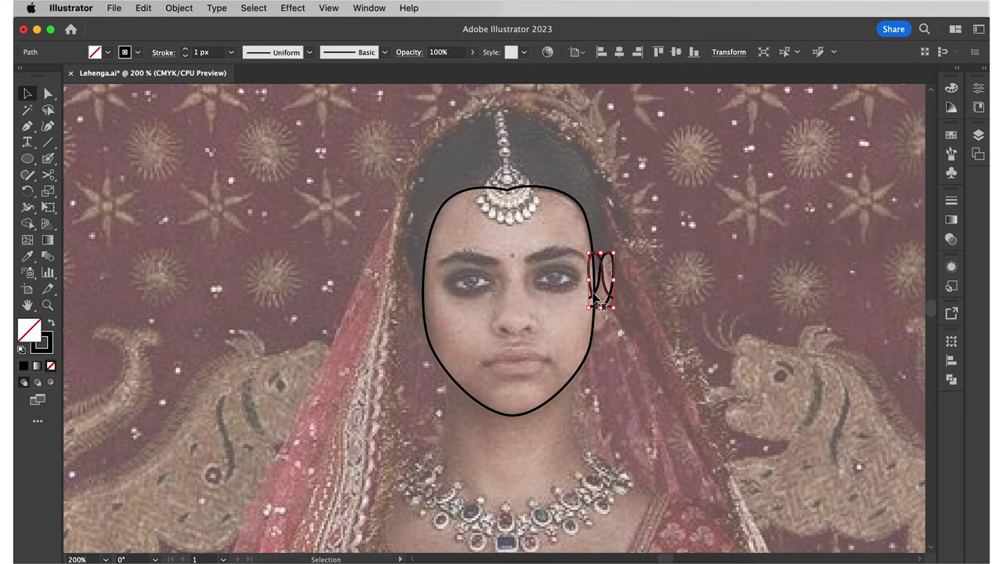
left_click_drag(594, 297, 410, 296)
- Trace the outer contour of the hair over the top of the head from one ear to the other
key("p")
left_click(408, 260)
left_click_drag(430, 149, 453, 109)
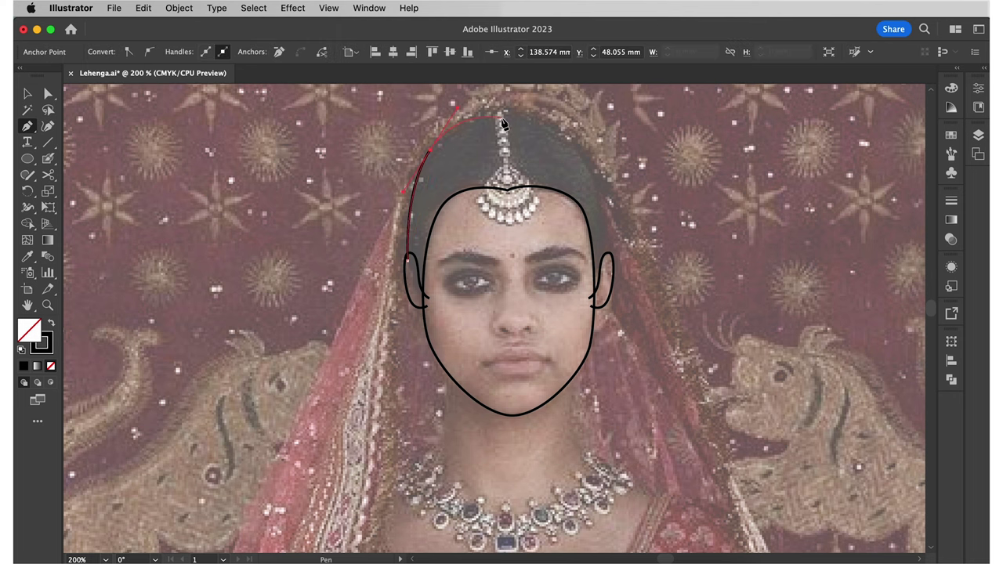
left_click(500, 118)
left_click_drag(577, 137, 607, 169)
left_click_drag(607, 257, 603, 272)
- Trace both sides of the neck as separate curves running from the jaw out along the shoulders
left_click(443, 326)
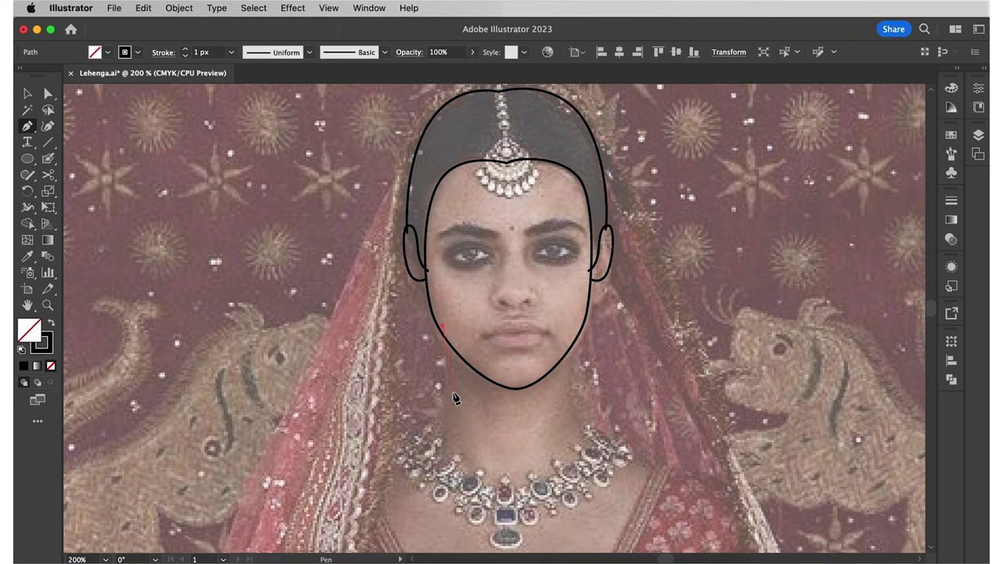
mouse_move(450, 395)
left_mouse_down()
mouse_move(452, 430)
mouse_move(409, 455)
left_mouse_up()
left_click(364, 462)
key("Escape")
left_click(570, 328)
left_click_drag(568, 394, 573, 430)
left_click_drag(605, 451, 631, 466)
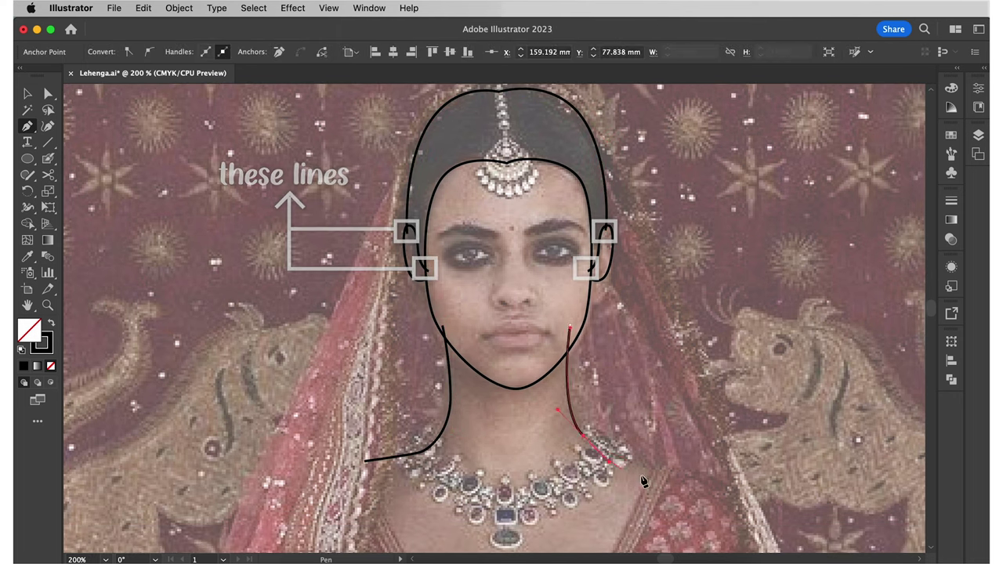
left_click(699, 478)
key("Escape")
- Trace the veil's inner edge from the crown down past the left shoulder and across the bare waist
key("super+minus")
left_click(427, 106)
left_click_drag(361, 119, 346, 133)
left_click_drag(320, 289, 320, 334)
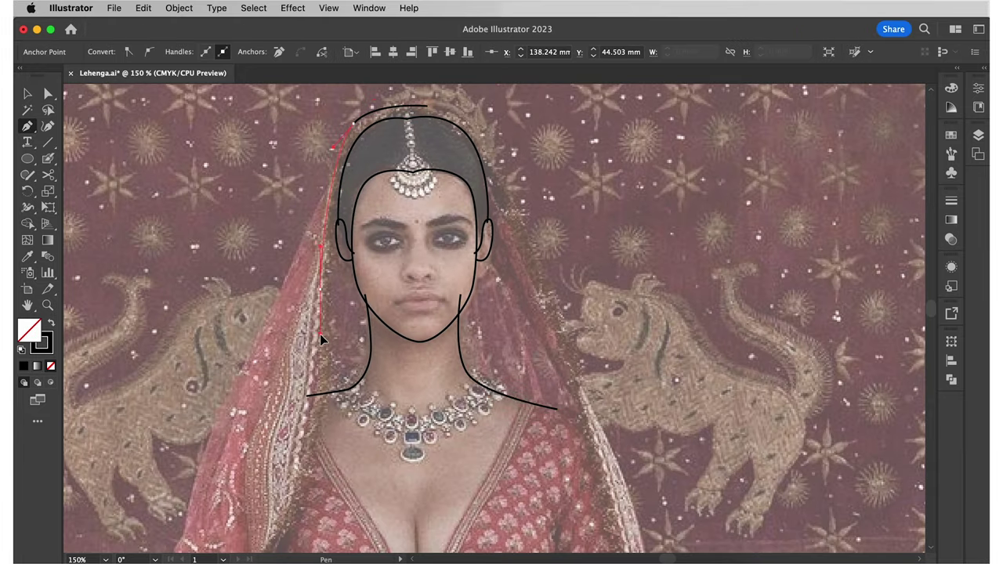
left_click_drag(306, 458, 373, 266)
left_click_drag(322, 371, 312, 391)
left_click_drag(319, 451, 340, 453)
left_click_drag(425, 461, 527, 477)
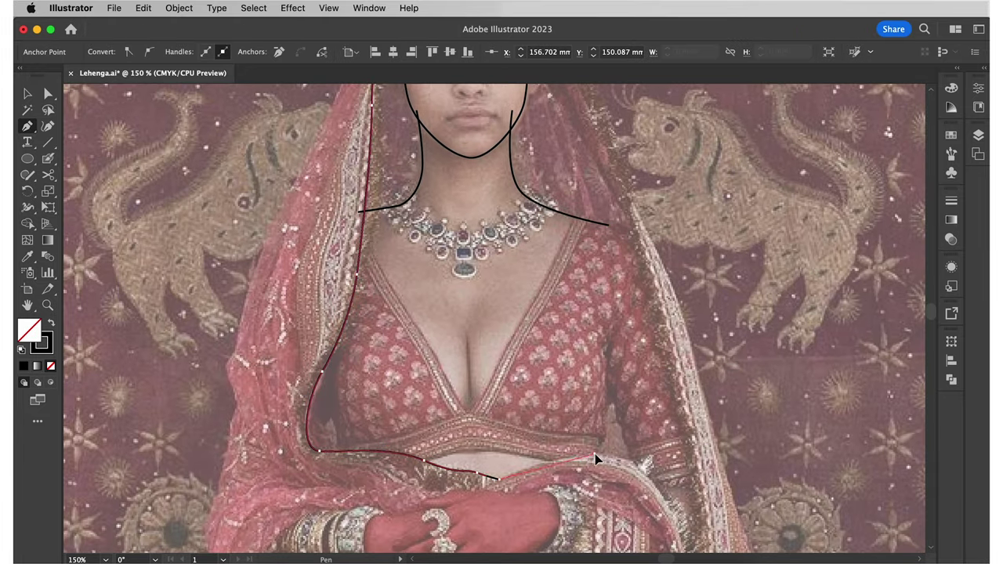
- Continue the veil outline from the waist down the right side of the skirt to the lowest fringed corner
left_click_drag(642, 481, 658, 496)
left_click_drag(658, 496, 648, 399)
left_click(668, 447)
left_click(703, 453)
left_click_drag(675, 462, 706, 298)
left_click(740, 475)
left_click_drag(749, 508, 699, 163)
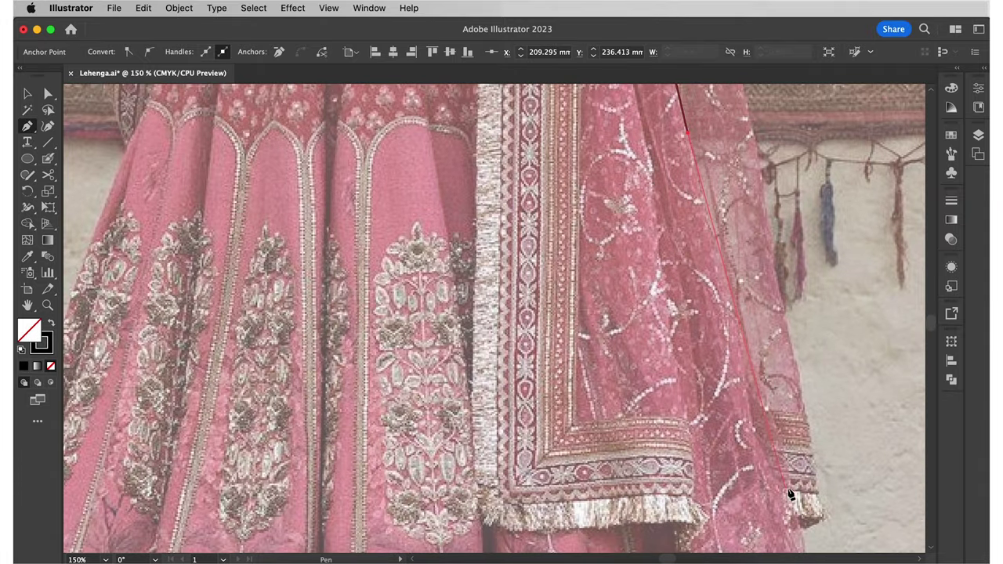
left_click(764, 476)
key("super+z")
left_click_drag(724, 314, 738, 167)
left_click_drag(822, 431, 821, 469)
left_click(818, 497)
left_click(821, 521)
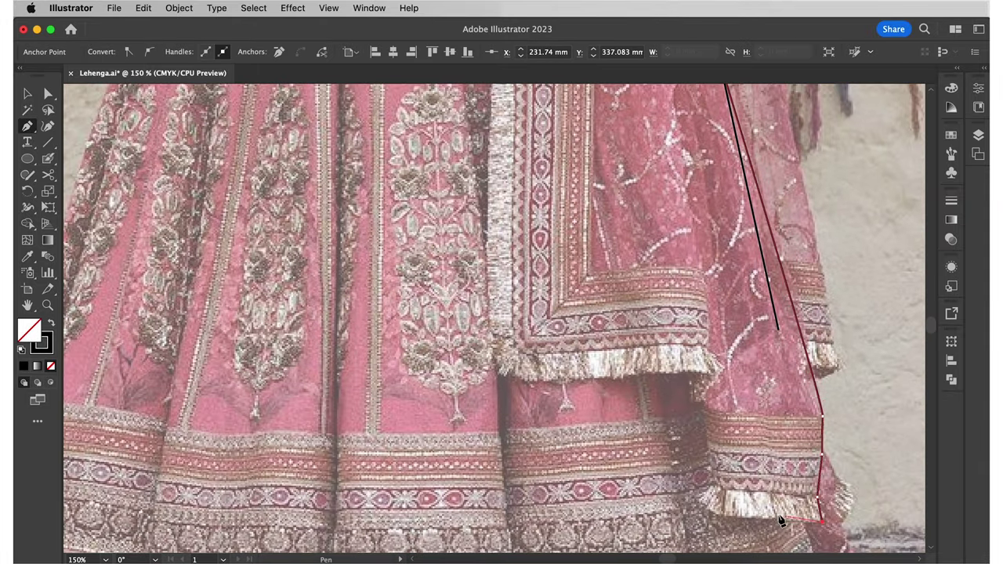
- Outline the veil's lower fringed hem, following its step up to the left corner of the hanging panel
left_click(739, 517)
left_click(709, 510)
left_click(696, 498)
left_click(709, 485)
left_click(702, 398)
left_click(724, 367)
left_click(489, 358)
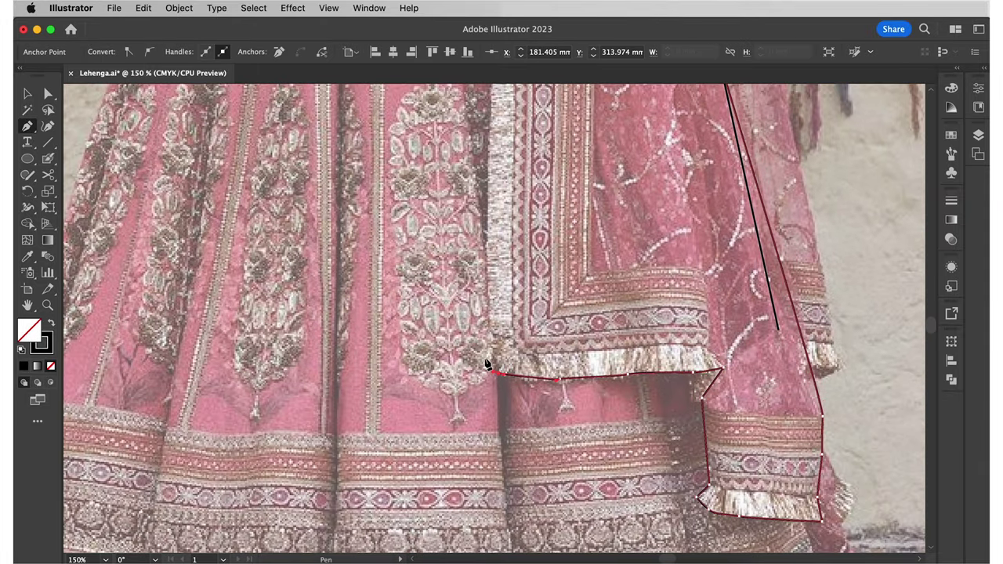
- Extend the veil outline up the panel's vertical fringed edge to the wrist and end the path
scroll(489, 359, "up", 15)
left_click(489, 303)
key("Escape")
scroll(571, 342, "up", 7)
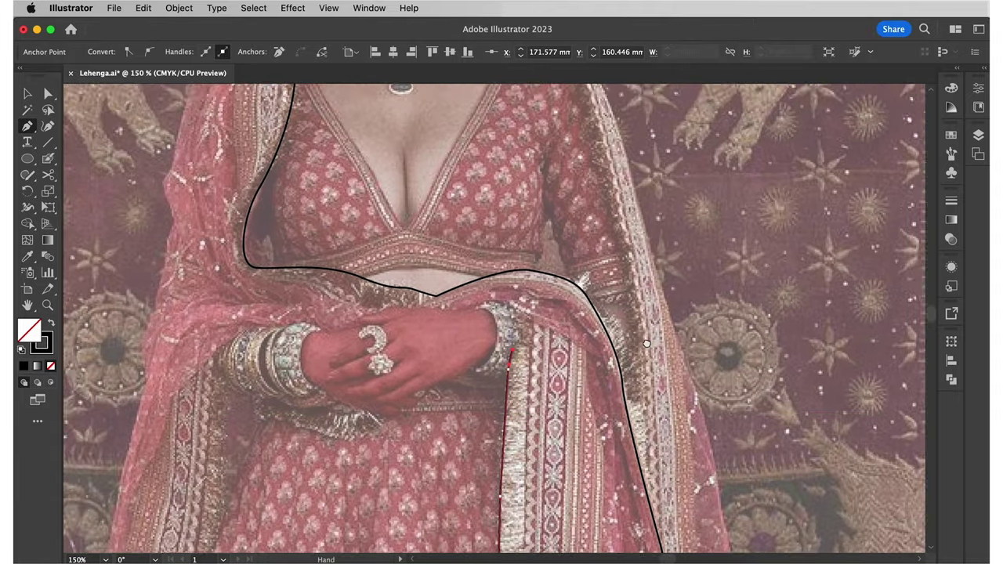
- Trace the blouse's V-neckline between the shoulders and start the curve of its left armhole
left_click(531, 249)
left_click(489, 334)
left_click(426, 443)
left_click_drag(373, 353, 359, 333)
left_click_drag(318, 256, 309, 243)
left_click(338, 237)
scroll(269, 381, "down", 3)
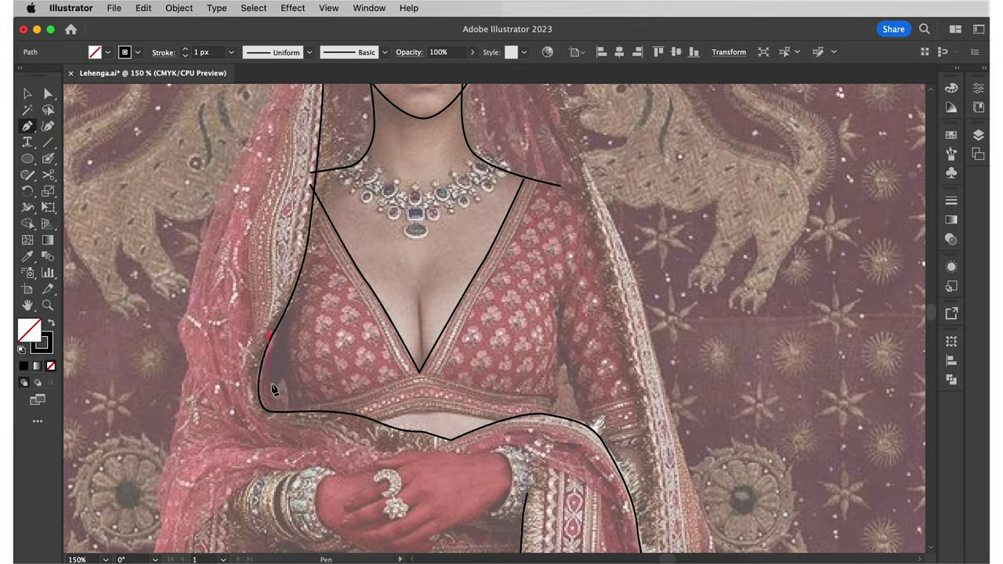
- Trace the blouse's sides and the inner sleeve edges above the waist on both sides of the torso
left_click(551, 417)
left_click(562, 296)
left_click_drag(585, 437, 581, 466)
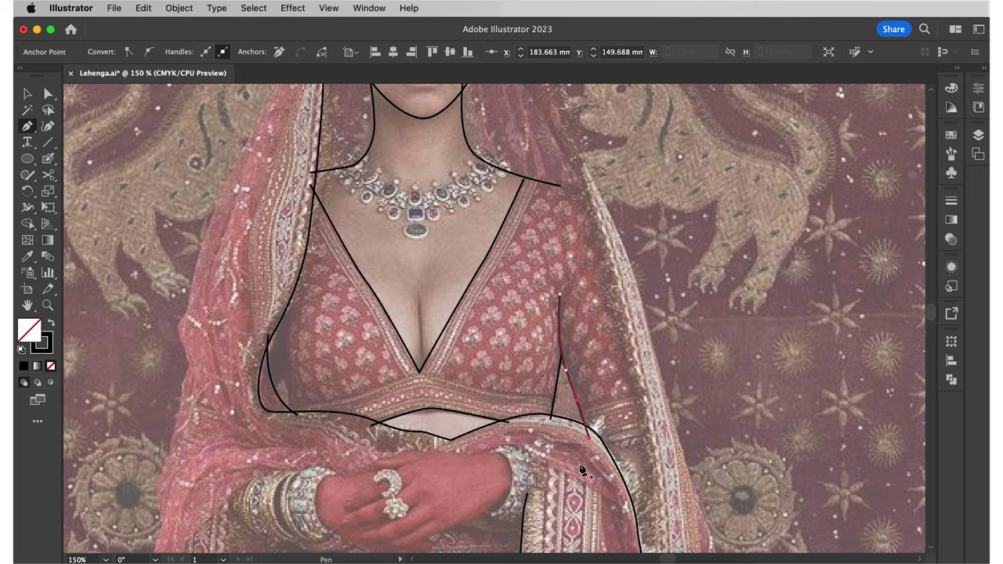
key("Escape")
left_click(284, 361)
left_click(288, 435)
key("Escape")
- Trace the veil's outer edge along the left side of the figure, from the head down to the skirt
scroll(352, 448, "up", 5)
scroll(404, 129, "down", 3)
left_click(269, 434)
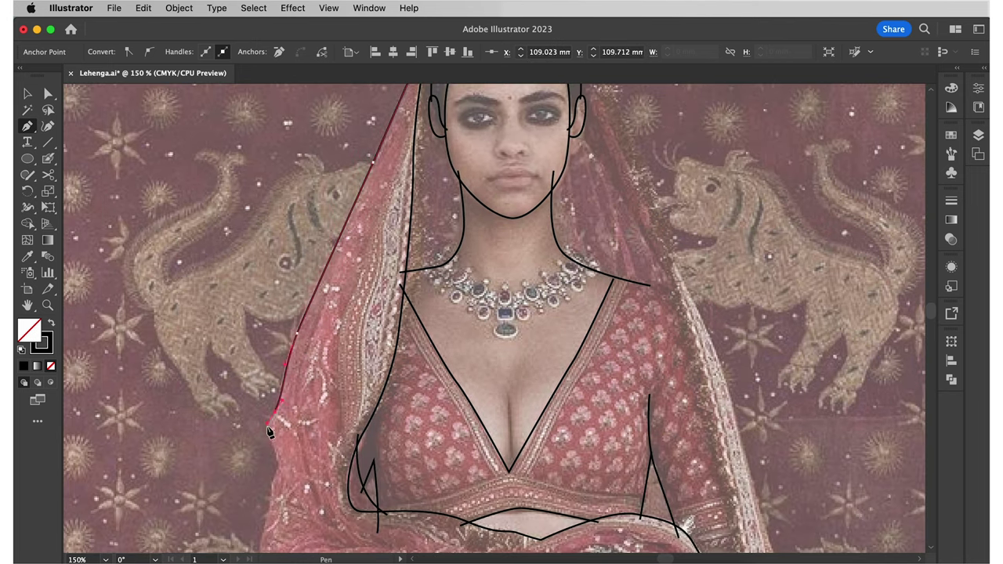
scroll(269, 434, "down", 6)
left_click(321, 327)
scroll(321, 327, "down", 5)
left_click(297, 491)
scroll(298, 491, "down", 3)
left_click(325, 442)
scroll(368, 417, "down", 1)
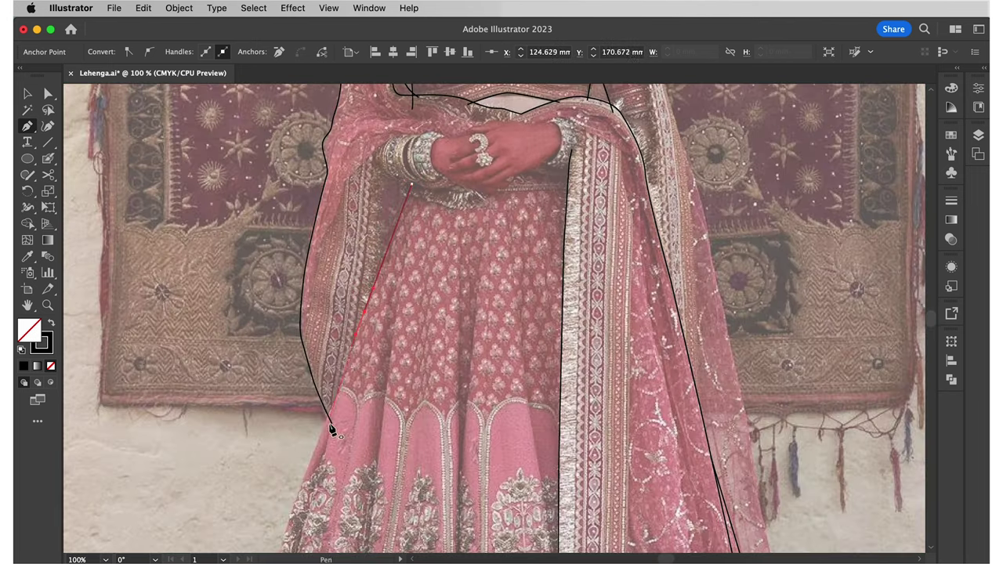
- Trace the skirt's outer edge on the figure's left side down to the hem, then the first panel's hem, and end the path
scroll(334, 437, "down", 6)
left_click(336, 321)
left_click(257, 437)
left_click(298, 461)
left_click(333, 462)
key("Escape")
- Trace the second skirt panel's curved hem and the first pleat line from the hem up toward the waist
left_click_drag(404, 487, 382, 485)
left_click(320, 476)
left_click(366, 275)
scroll(368, 253, "up", 6)
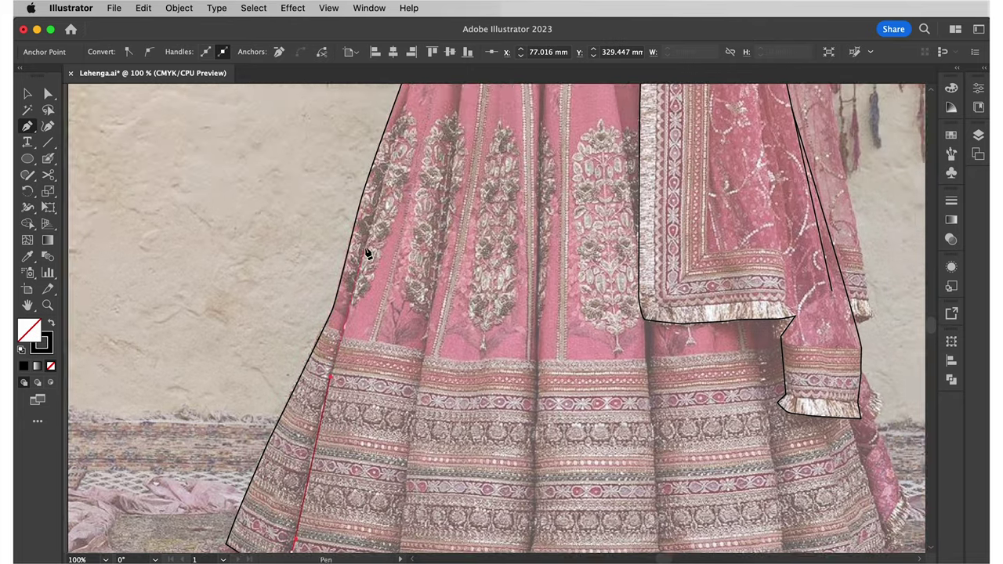
left_click(403, 201)
left_click(431, 109)
- Trace the remaining pleat lines and hem as far as the skirt's right corner, plus the veil's trailing edge beyond it
scroll(400, 367, "down", 7)
left_click(396, 463)
left_click_drag(519, 470, 553, 460)
scroll(525, 471, "up", 8)
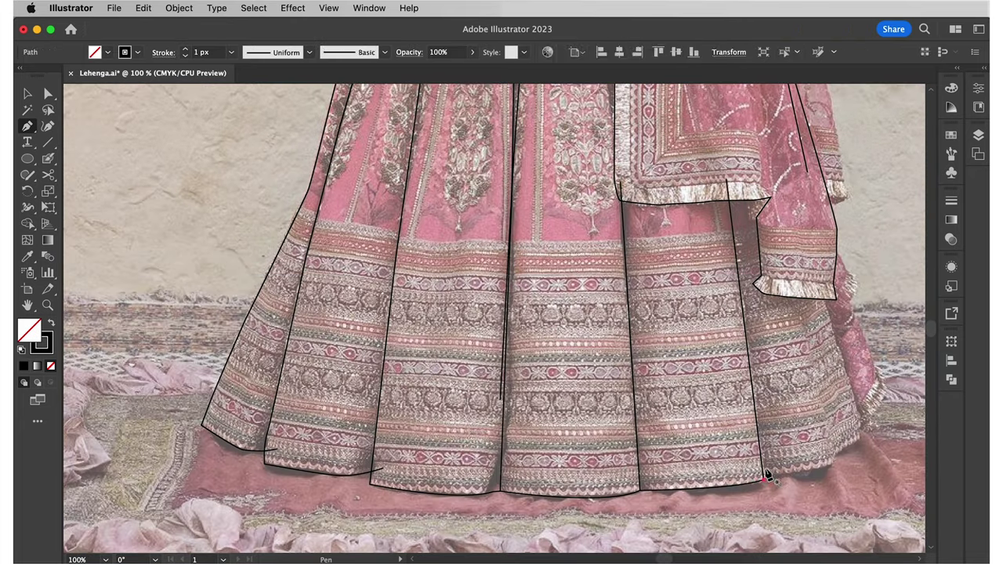
left_click(864, 437)
left_click(865, 428)
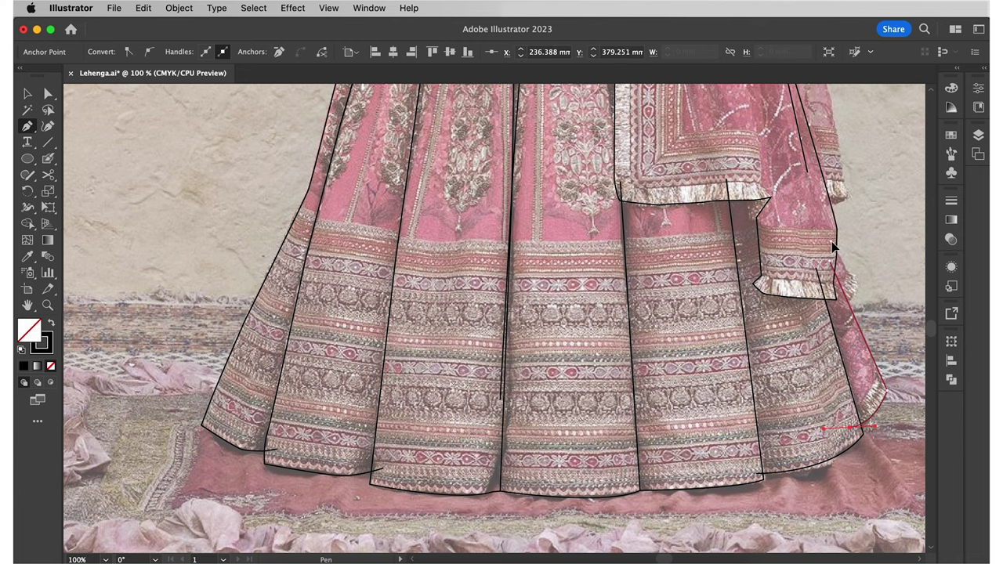
- Trace the veil's inner edge from beside the hip up over the bangled forearm to the wrist and end the path
scroll(754, 454, "up", 8)
left_click(342, 414)
left_click(363, 369)
left_click(383, 304)
left_click(397, 263)
left_click(437, 227)
left_click(467, 219)
left_click(506, 221)
left_click(561, 259, "super")
- Trace the veil's upper fold from its outer edge across the forearm to the hand and end the path
left_click(378, 254)
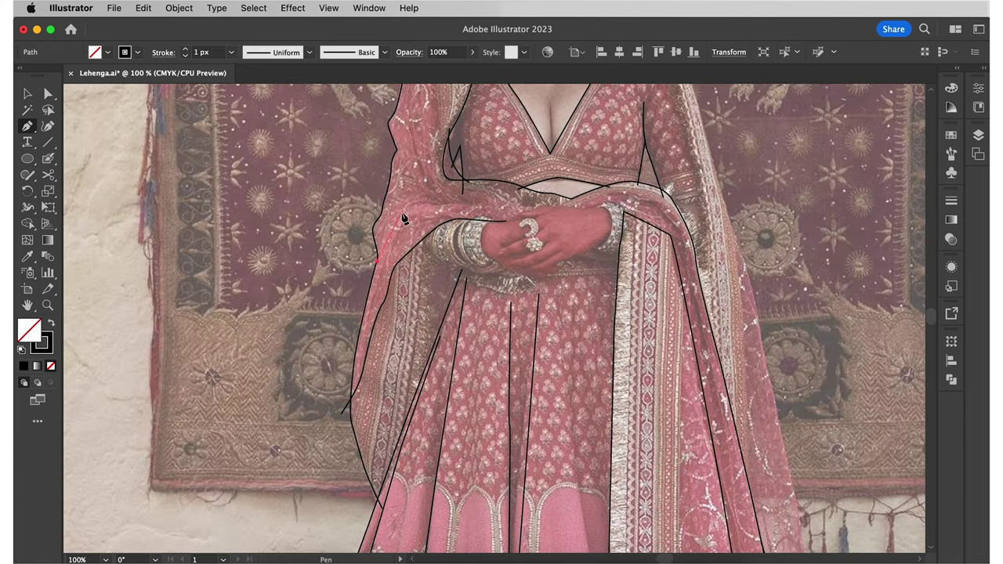
left_click(401, 214)
left_click(538, 205)
left_click(595, 240, "super")
- Trace the top edge of the hand from the right wrist to the tip of the uppermost finger
key("super+equal")
left_click(682, 242)
left_click(621, 252)
left_click(483, 264)
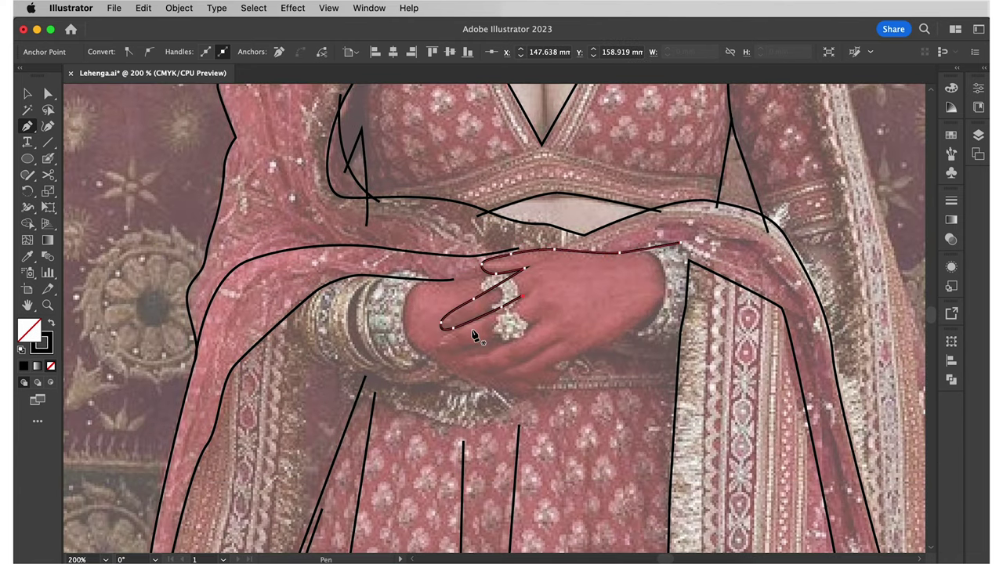
- Trace the outlines of the remaining fingers of the upper hand and end the path
key("super+equal")
left_click(523, 295)
left_click(439, 348)
left_click(541, 318)
left_click(555, 343)
left_click(518, 368)
key("super+z")
left_click(513, 438, "super")
- Trace the lower edge of the hand from beneath the lowest finger to the right wrist
left_click(489, 417)
left_click(495, 443)
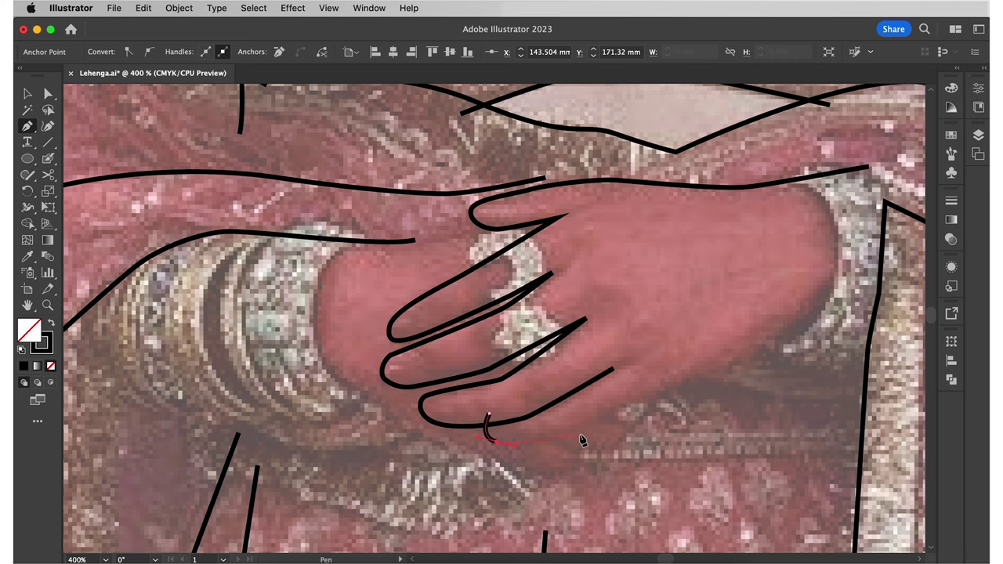
left_click(583, 436)
left_click(707, 382)
left_click(894, 299)
key("super+minus")
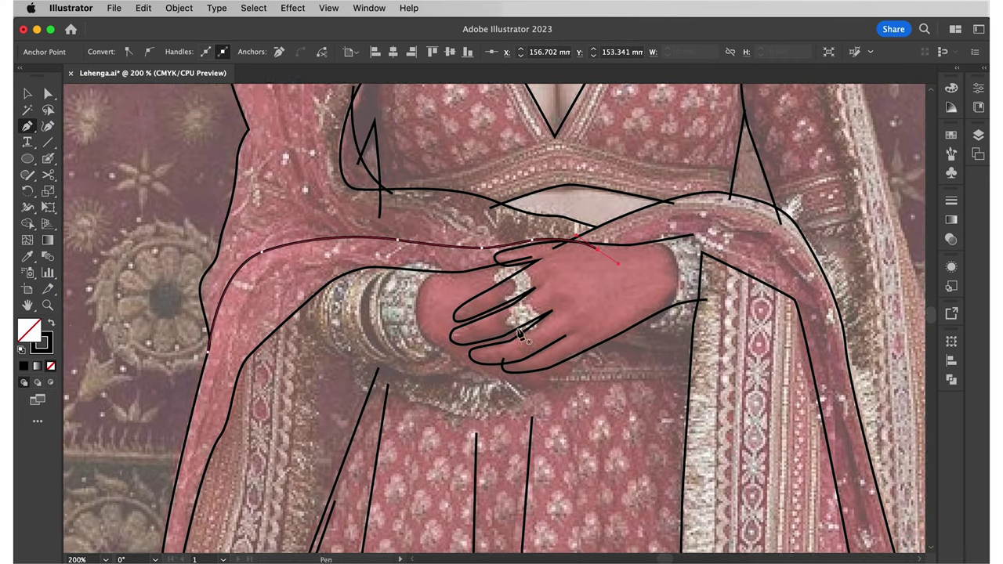
- Trace the veil's inner edge from the left wrist down to the skirt and the lower edge of the left forearm
left_click_drag(518, 333, 581, 256)
left_click(399, 196)
left_click(368, 516)
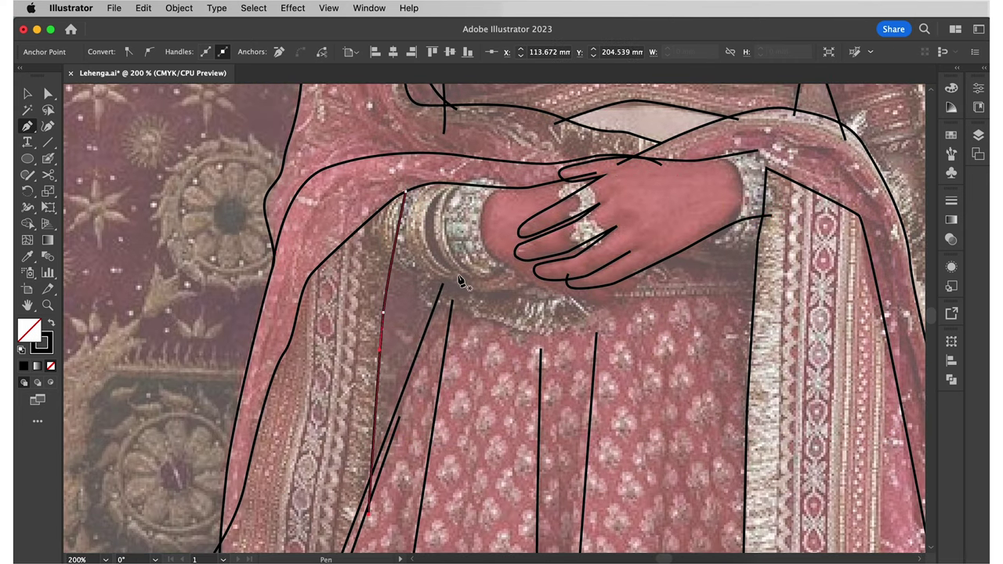
left_click(459, 279, "super")
left_click(470, 263)
left_click(393, 258)
key("v")
key("super+0")
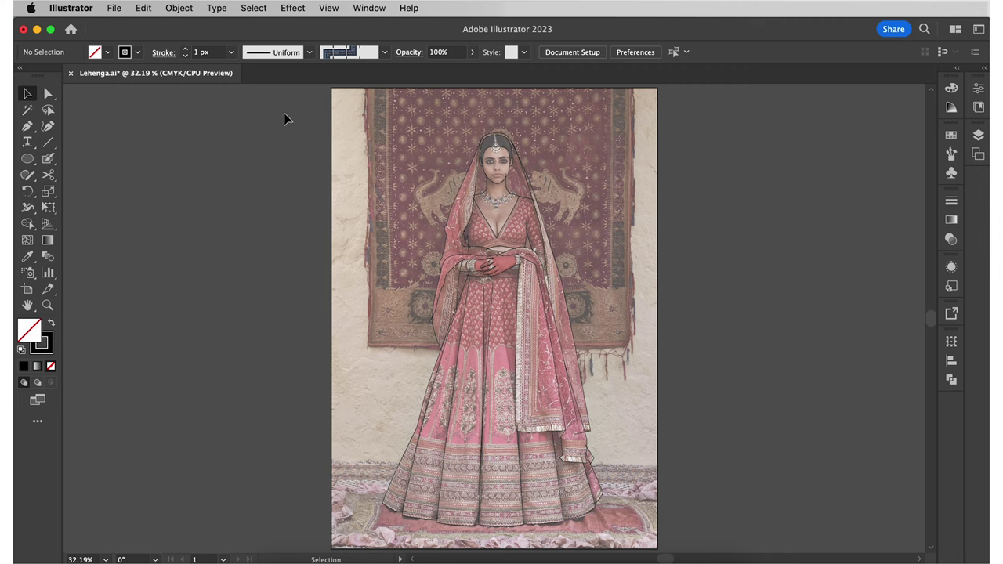
- Select all the outlines and trim the neck lines' overshoots inside the jaw with the Shape Builder tool
left_click_drag(283, 112, 665, 544)
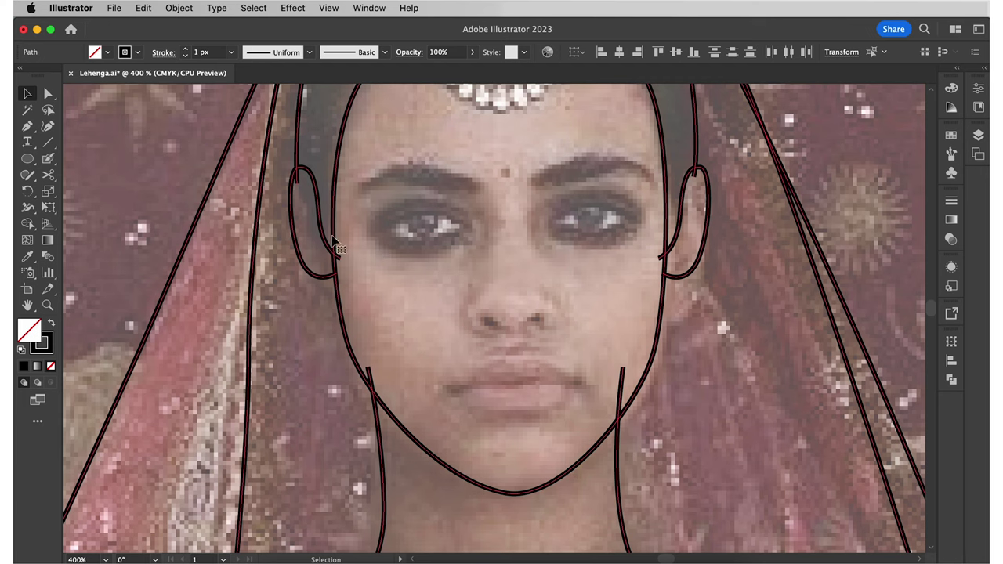
left_click(29, 224)
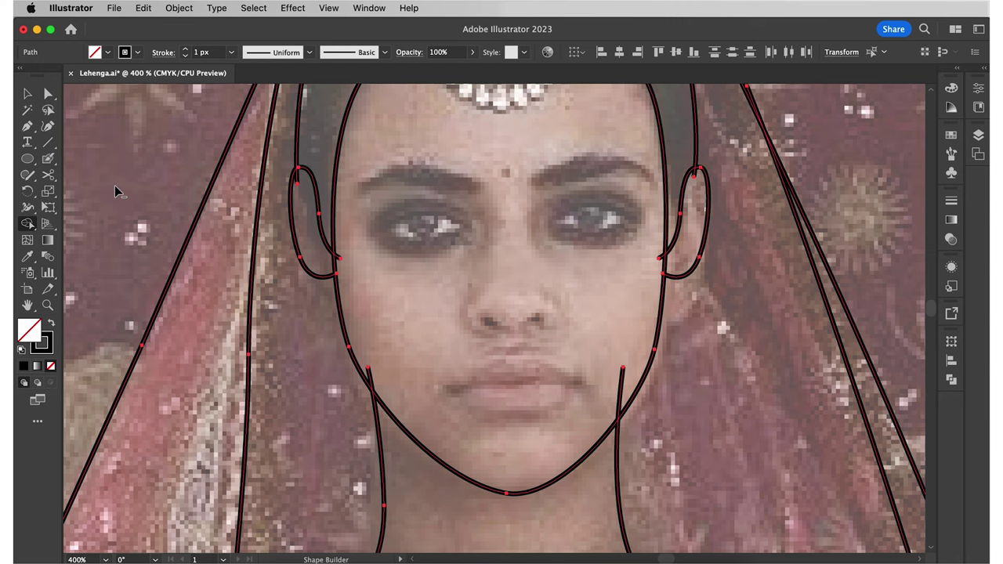
left_click(371, 381, "alt")
left_click(621, 382, "alt")
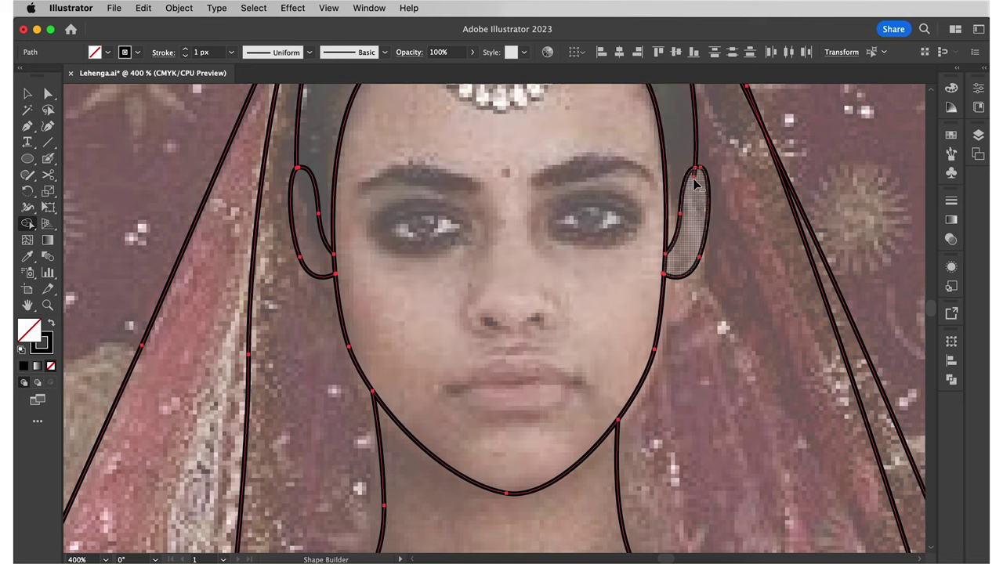
- Trim the overshooting line ends around the bare midriff, the veil fold and the fingers with the Shape Builder tool
scroll(696, 180, "up", 4)
scroll(616, 352, "down", 10)
scroll(616, 352, "right", 3)
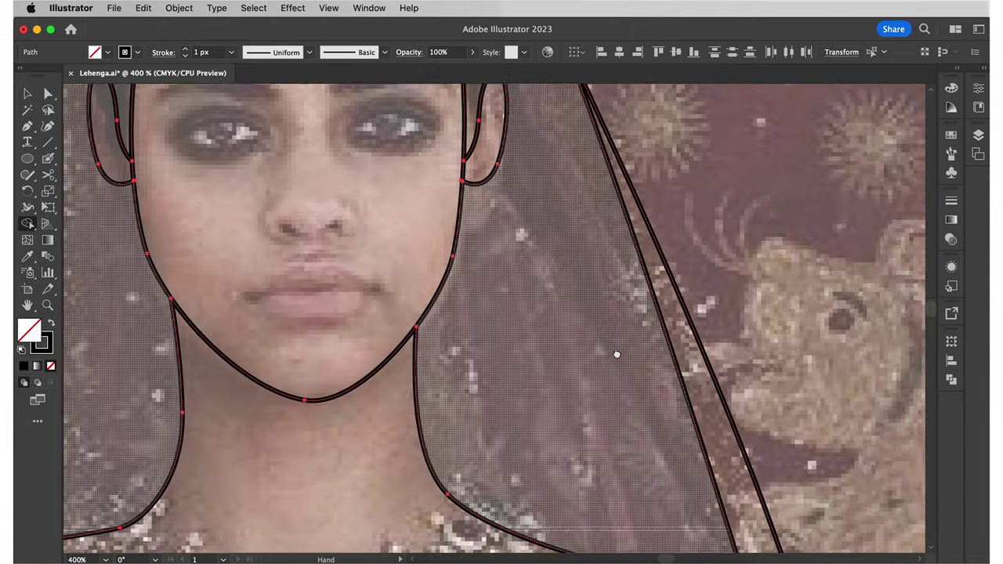
scroll(725, 333, "down", 10)
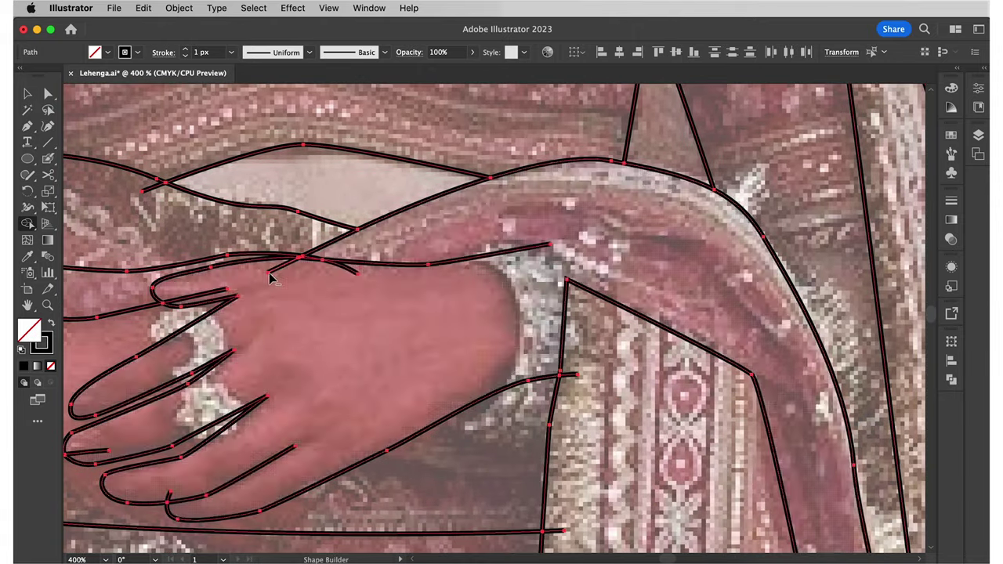
left_click(269, 273, "alt")
left_click(354, 272, "alt")
left_click(144, 190, "alt")
left_click(225, 290, "alt")
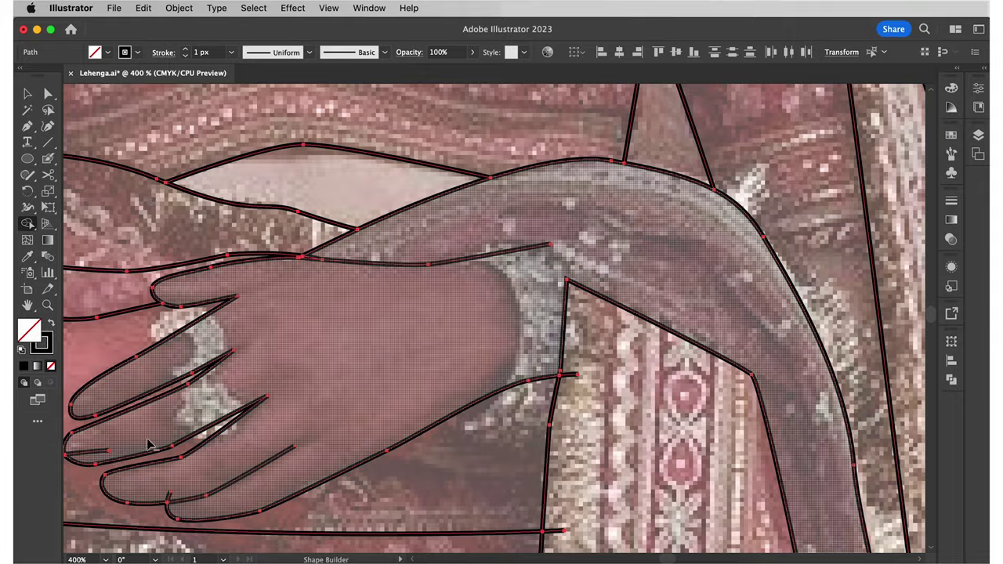
left_click(108, 450, "alt")
left_click(170, 492, "alt")
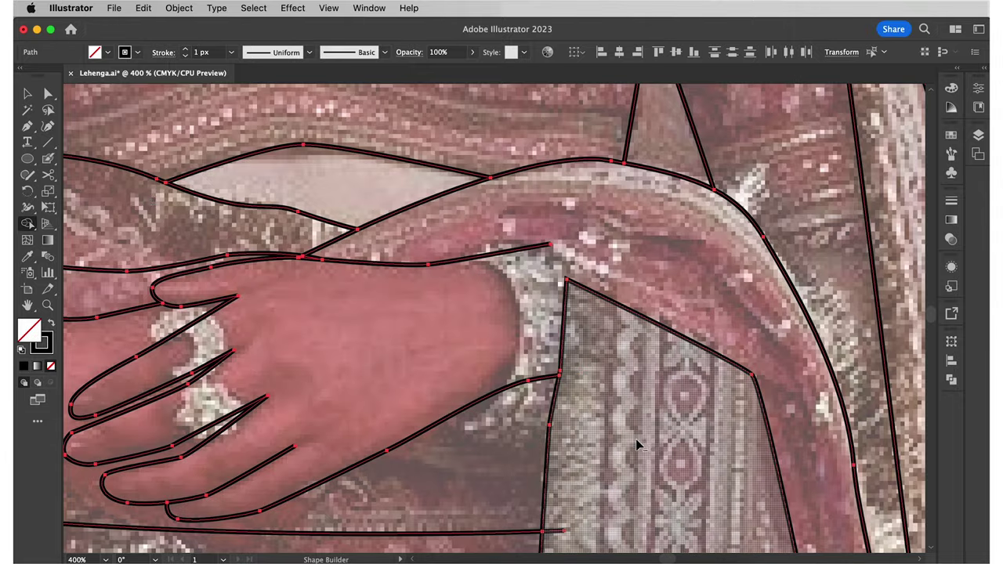
- Trim the waistline's overshoot past the veil panel's fringed edge with the Shape Builder tool
scroll(634, 443, "down", 10)
scroll(634, 443, "right", 2)
left_click_drag(650, 529, 547, 161)
key("super+minus")
key("super+minus")
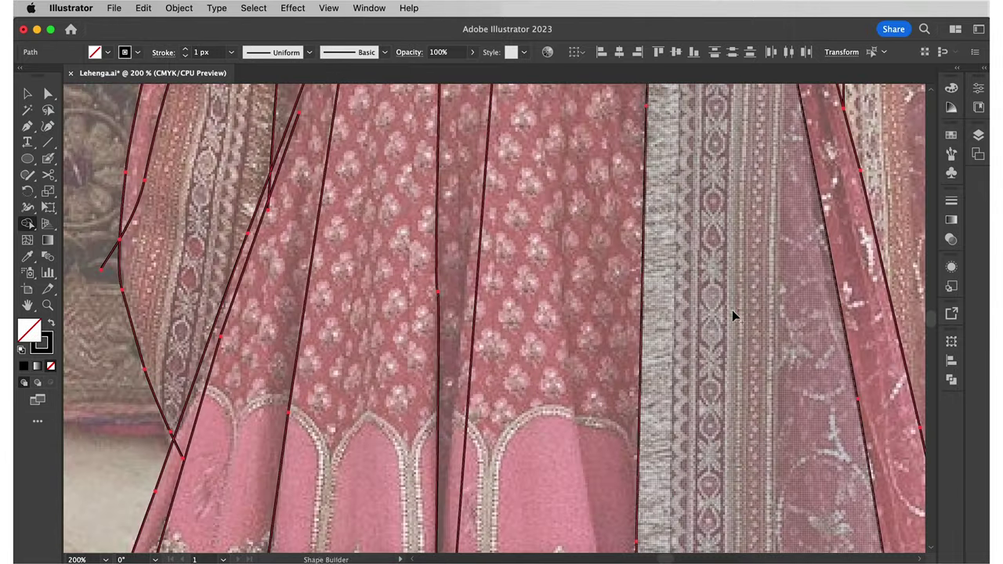
left_click_drag(732, 310, 740, 540)
left_click_drag(372, 138, 412, 393)
left_click_drag(337, 502, 425, 279)
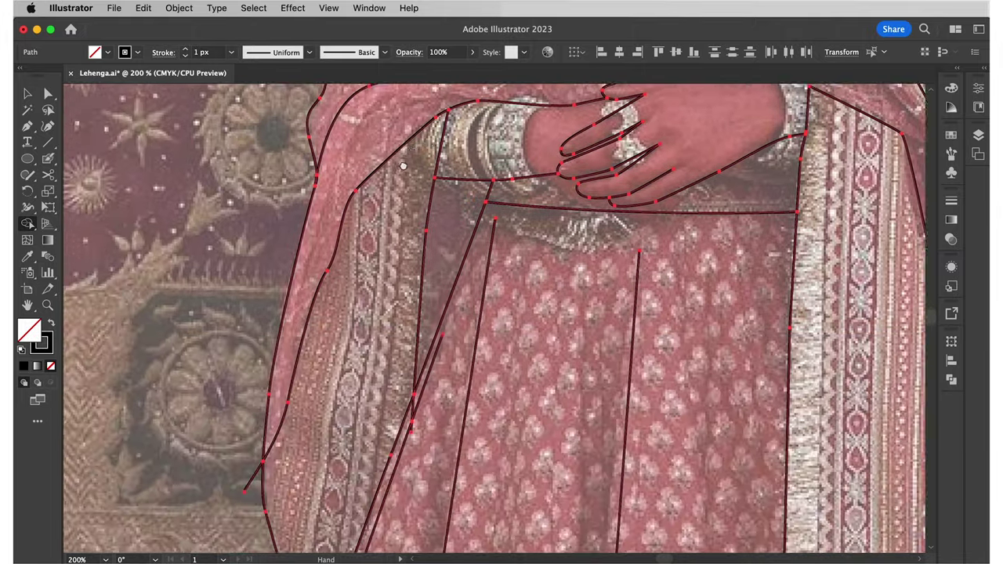
- Trim the overlapping line ends along the skirt's pleats, hem and veil tail with the Shape Builder tool
left_click_drag(414, 475, 439, 109)
left_click_drag(345, 525, 415, 244)
left_click_drag(400, 533, 481, 209)
left_click_drag(878, 478, 481, 416)
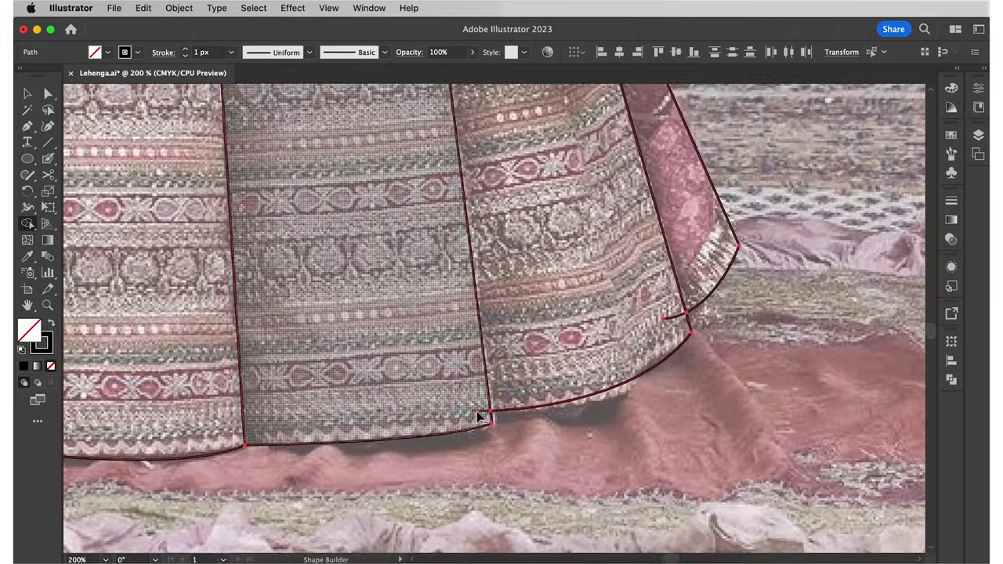
left_click_drag(666, 117, 657, 311)
left_click(595, 223, "alt")
left_click_drag(502, 157, 608, 389)
left_click(514, 252, "alt")
left_click(682, 304, "alt")
left_click_drag(682, 304, 684, 528)
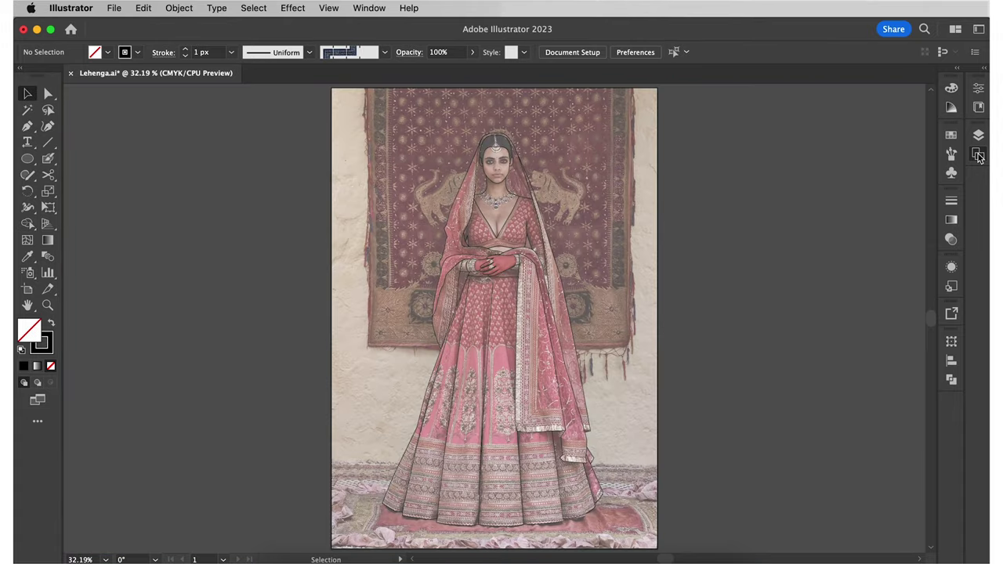
- Add a second artboard beside the one holding the reference photo
left_click(977, 154)
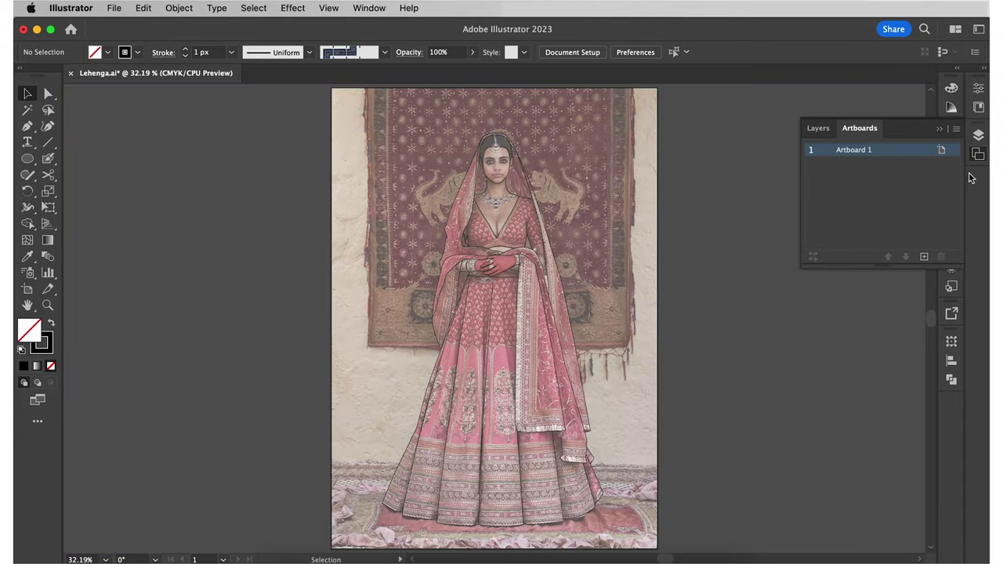
left_click(924, 256)
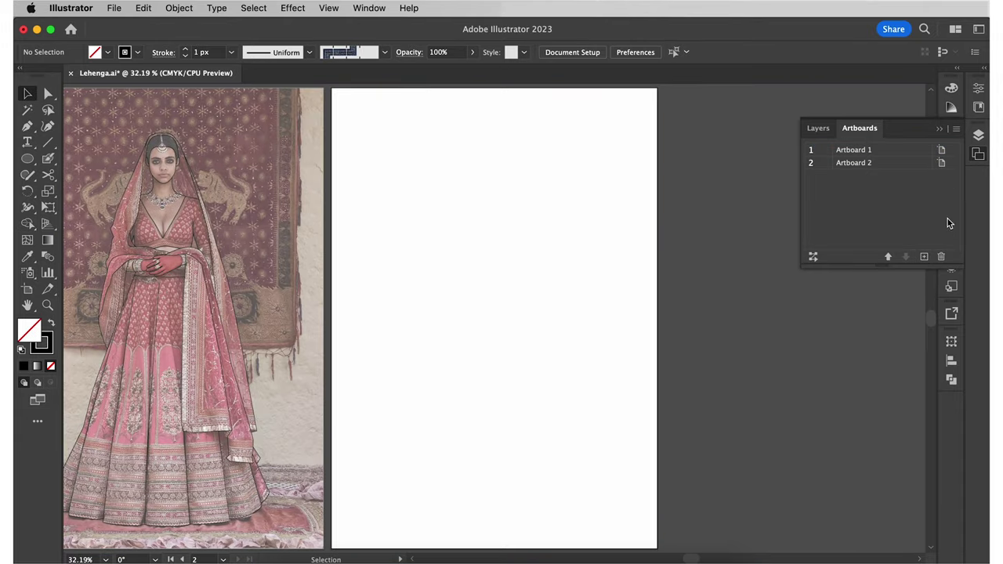
left_click(978, 154)
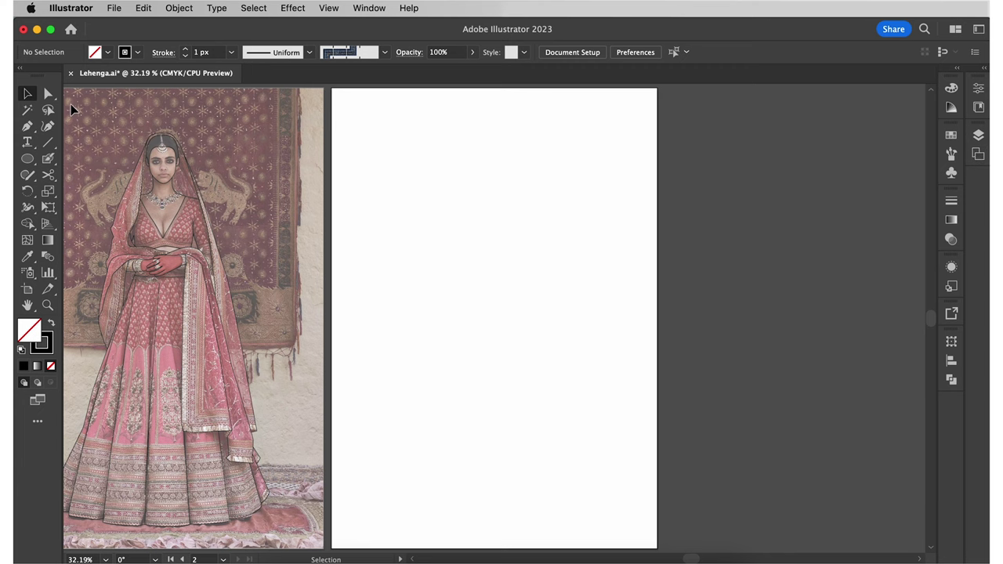
- Select all the rough outlines on the first artboard and group them
left_click(112, 171)
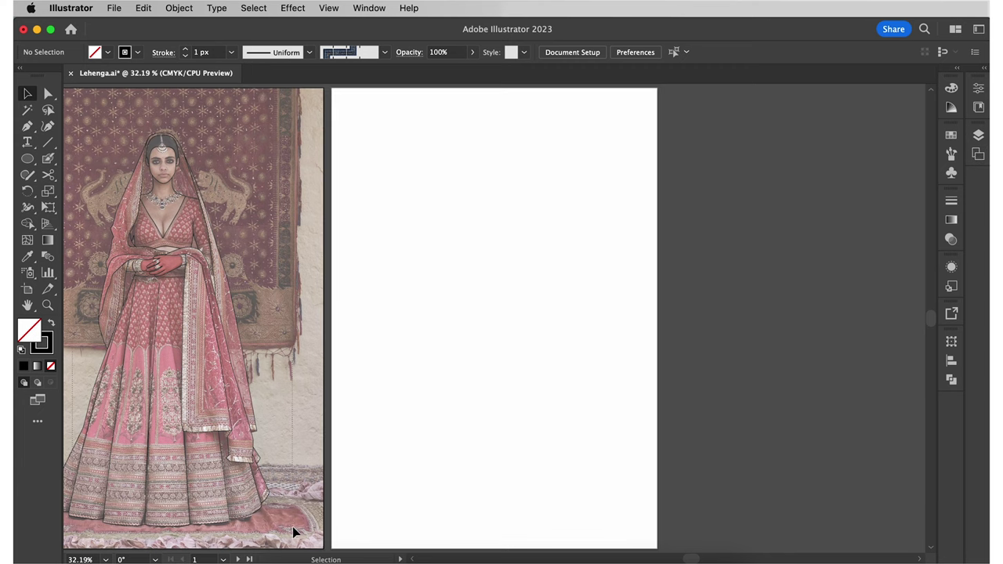
left_click(234, 431)
right_click(214, 377)
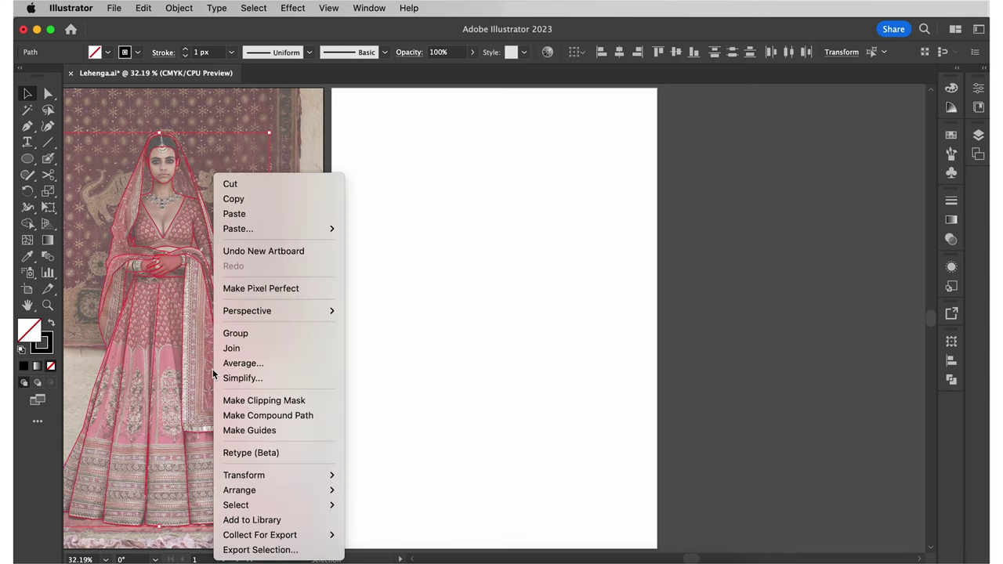
left_click(238, 333)
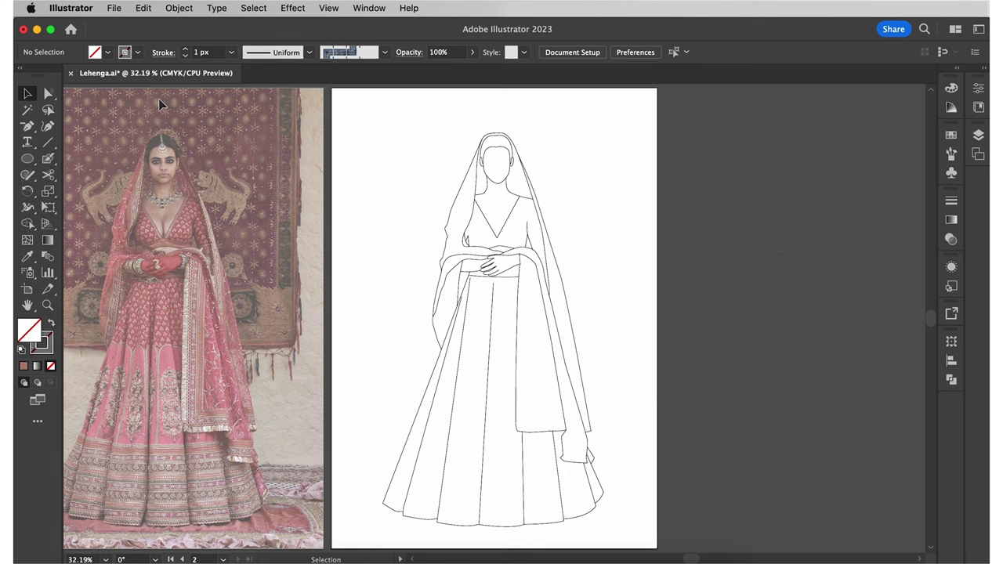
- Unlock the Template layer, set the reference photo's opacity to 100% and lock the layer again
left_click(977, 134)
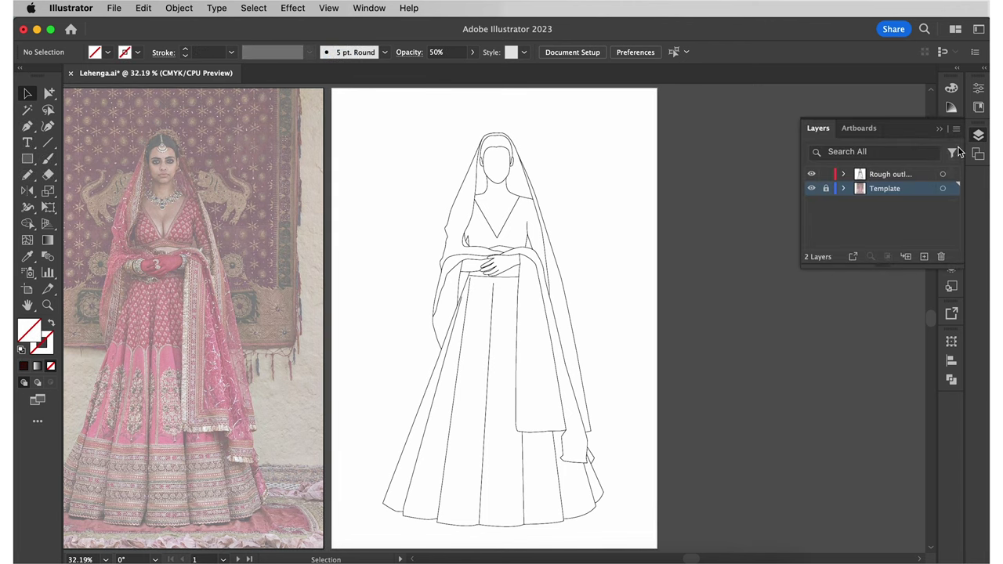
left_click(825, 188)
left_click(284, 290)
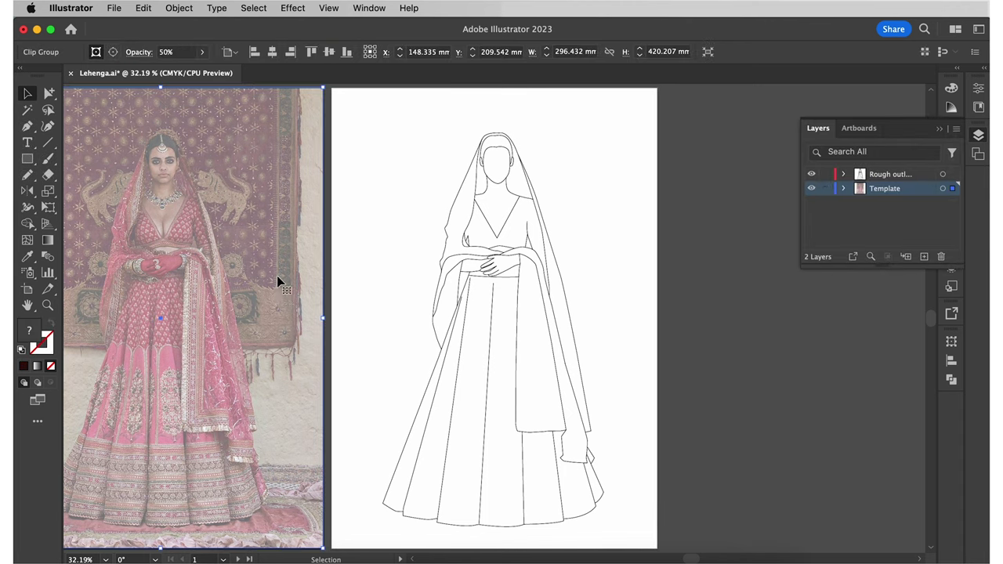
left_click(203, 52)
left_click_drag(203, 73, 207, 73)
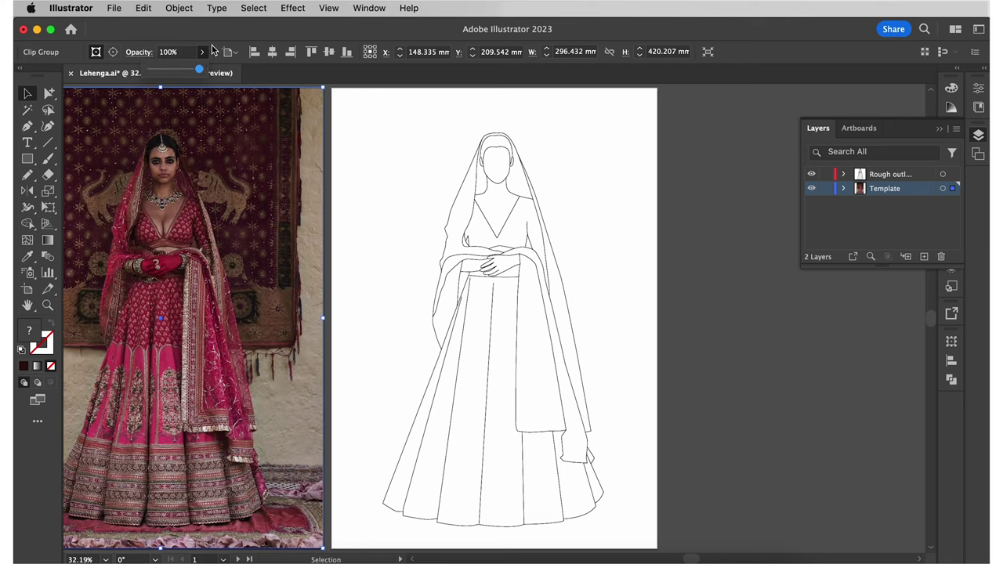
left_click(208, 50)
left_click(634, 202)
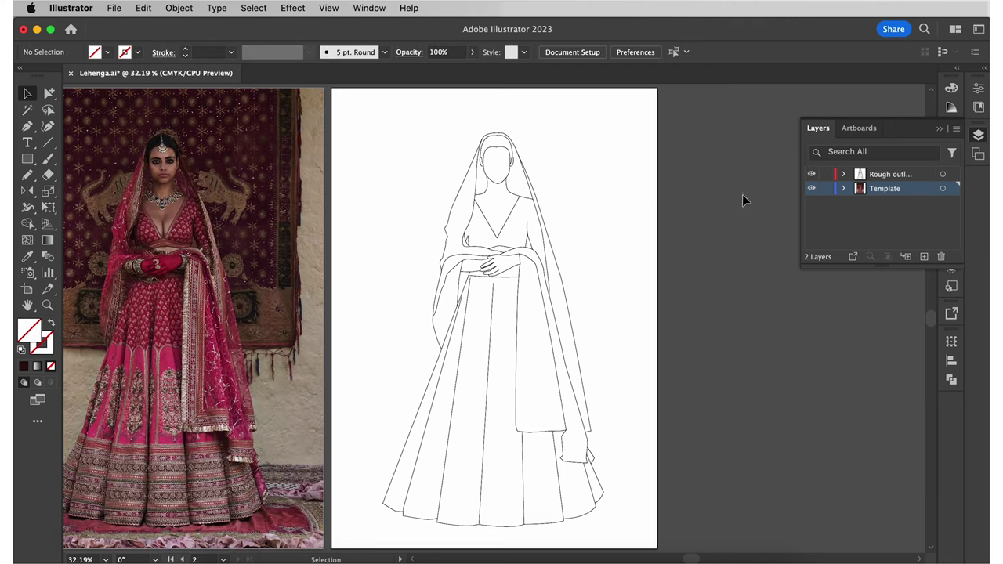
left_click(825, 189)
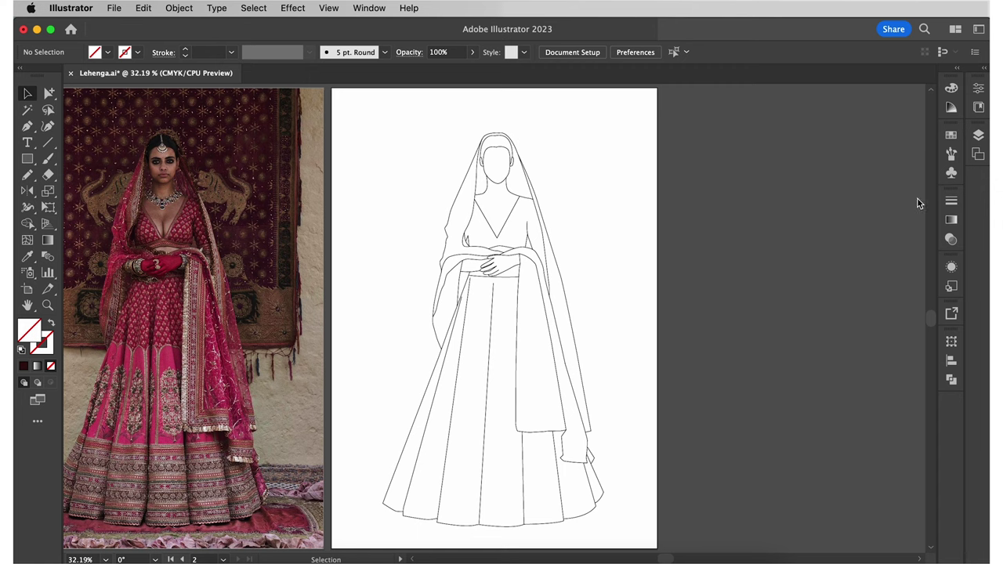
- Add a new layer above the Template layer and name it Swatching
left_click(978, 135)
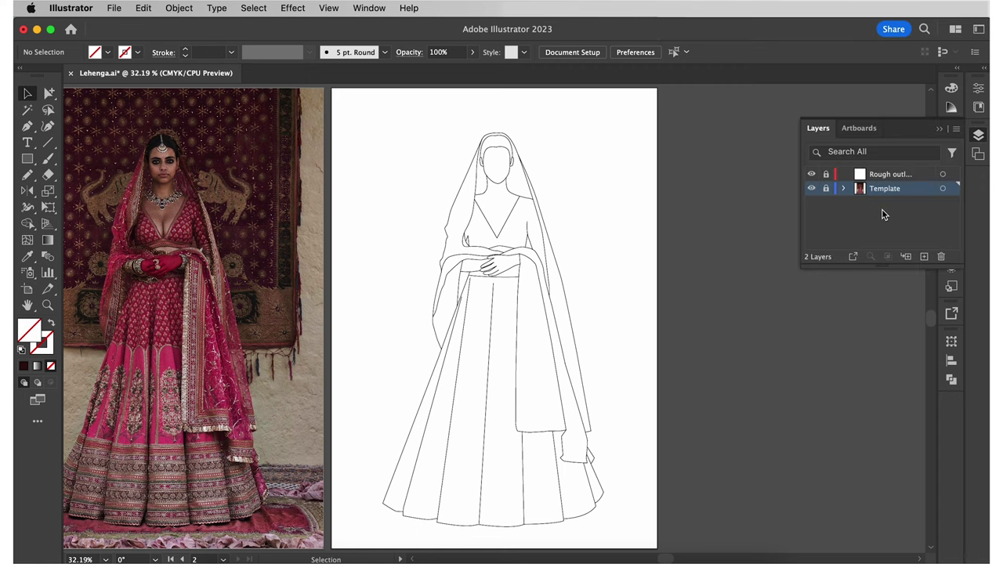
left_click(924, 256)
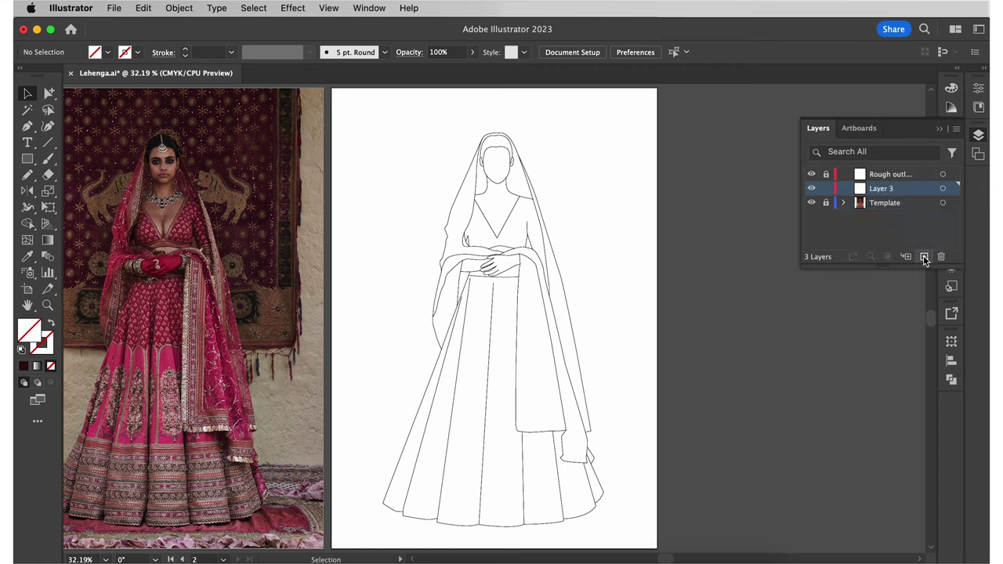
double_click(891, 190)
type("Swatching")
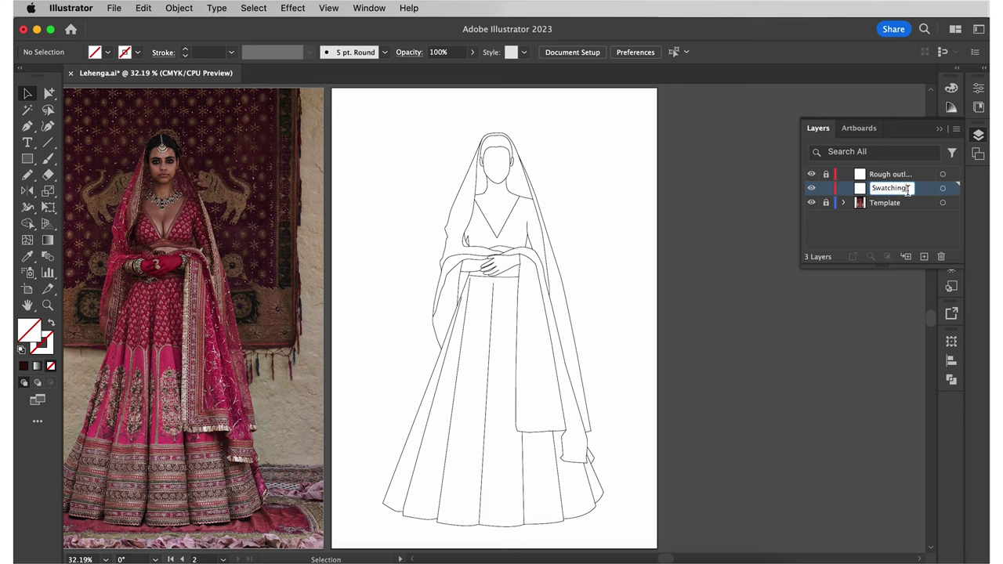
key("Return")
left_click(978, 135)
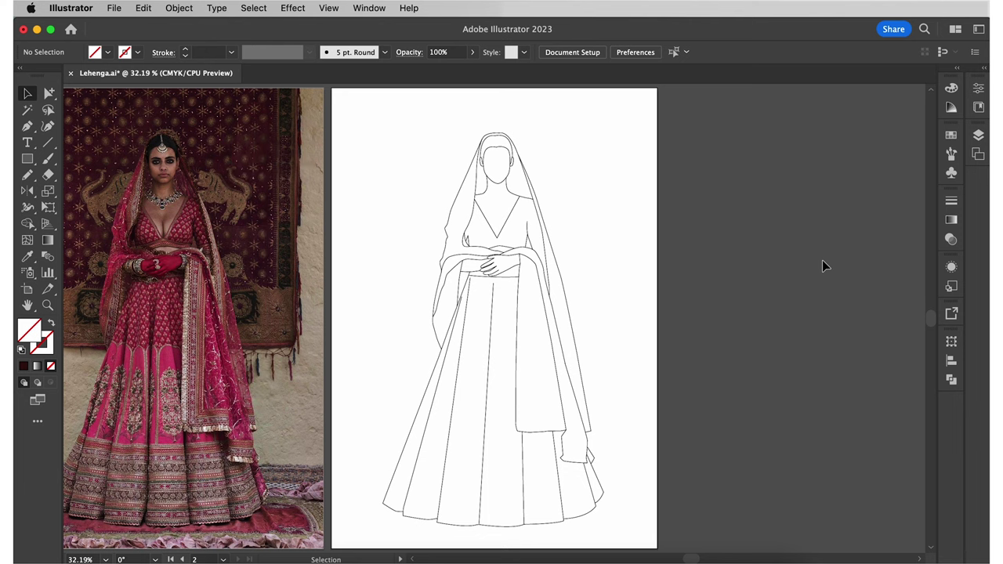
- Restore the default fill and stroke and draw a vertical column of five equal squares beside the second artboard
key("d")
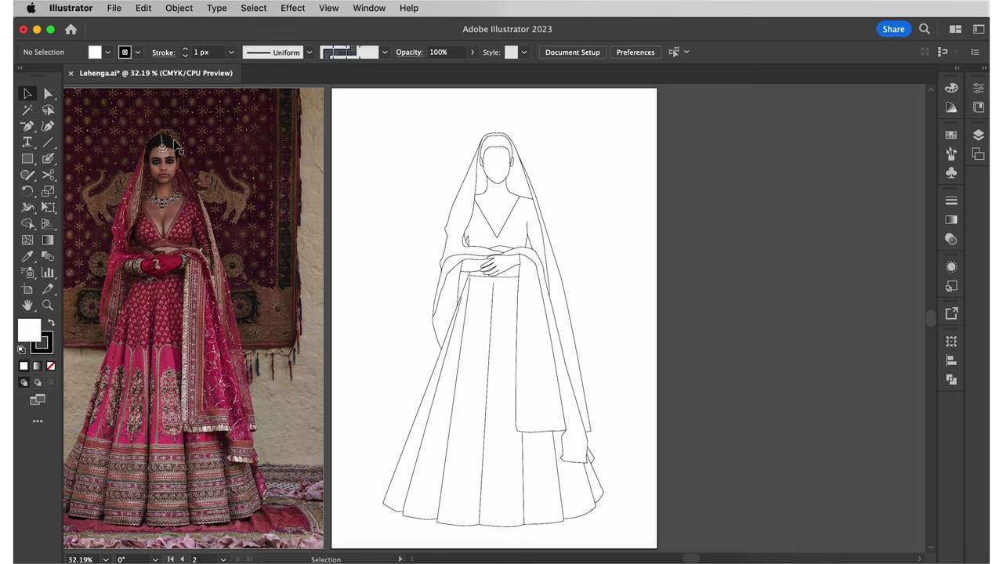
key("m")
mouse_move(662, 89)
left_mouse_down()
mouse_move(704, 132)
mouse_move(690, 206)
mouse_move(697, 290)
left_mouse_up()
key("v")
left_click(745, 266)
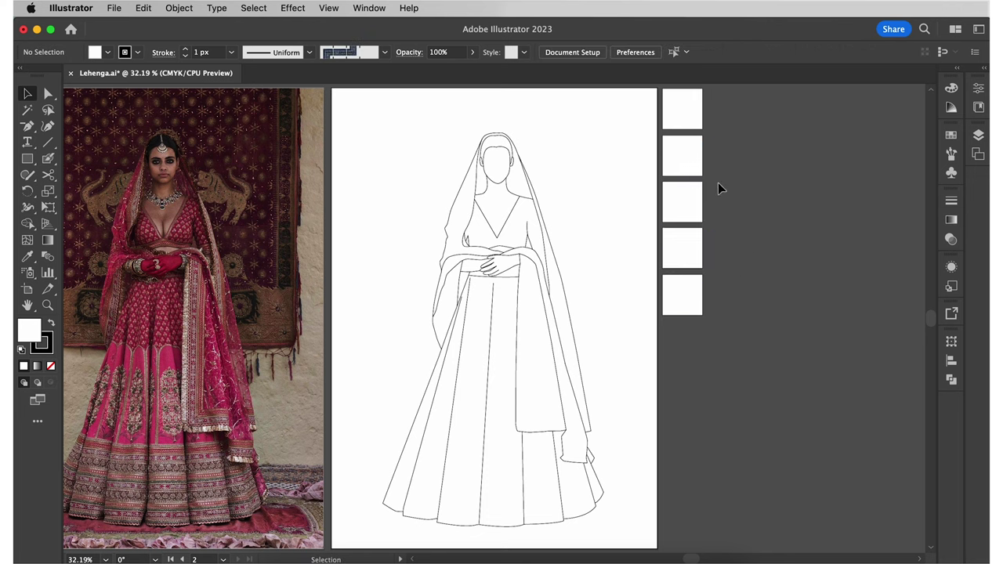
- Sample the main skin colour and the darker skin shadow colour from the bride's face into the first two squares
left_click(695, 116)
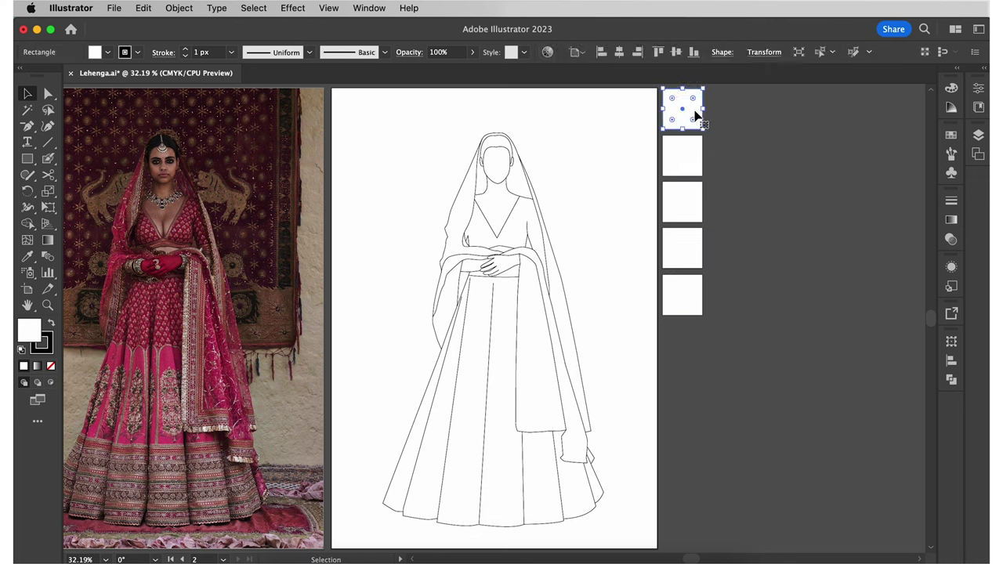
key("i")
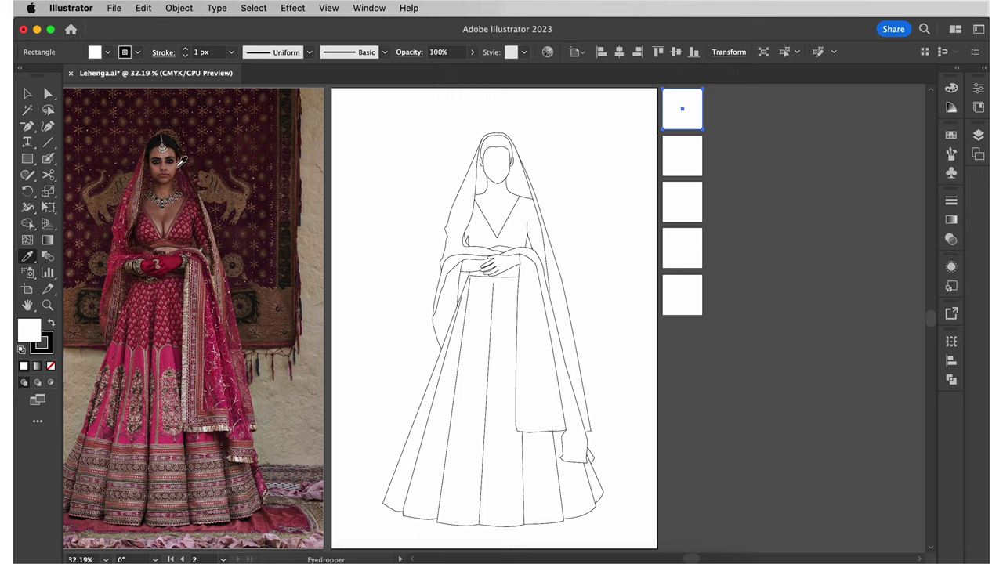
left_click(175, 167)
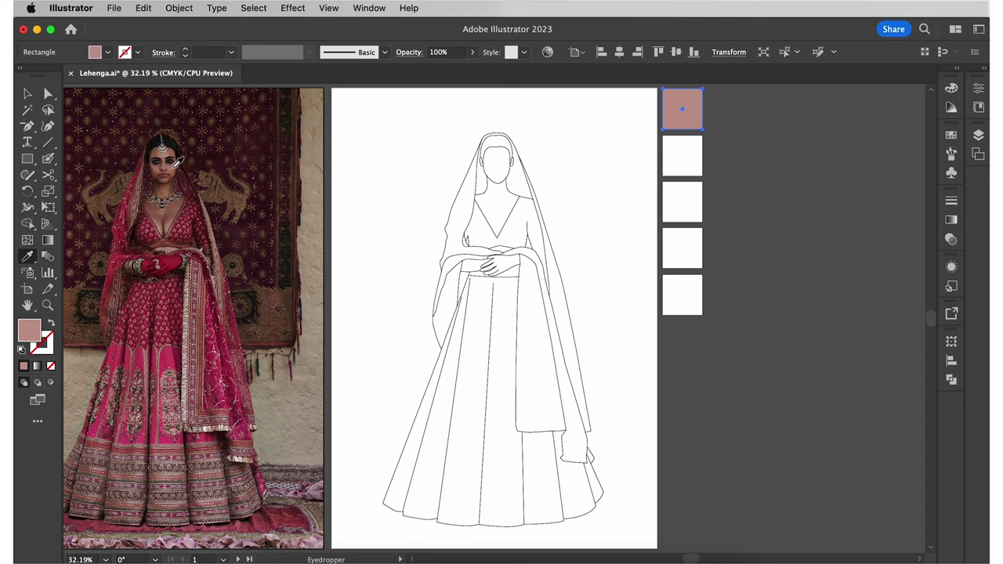
left_click(691, 160, "super")
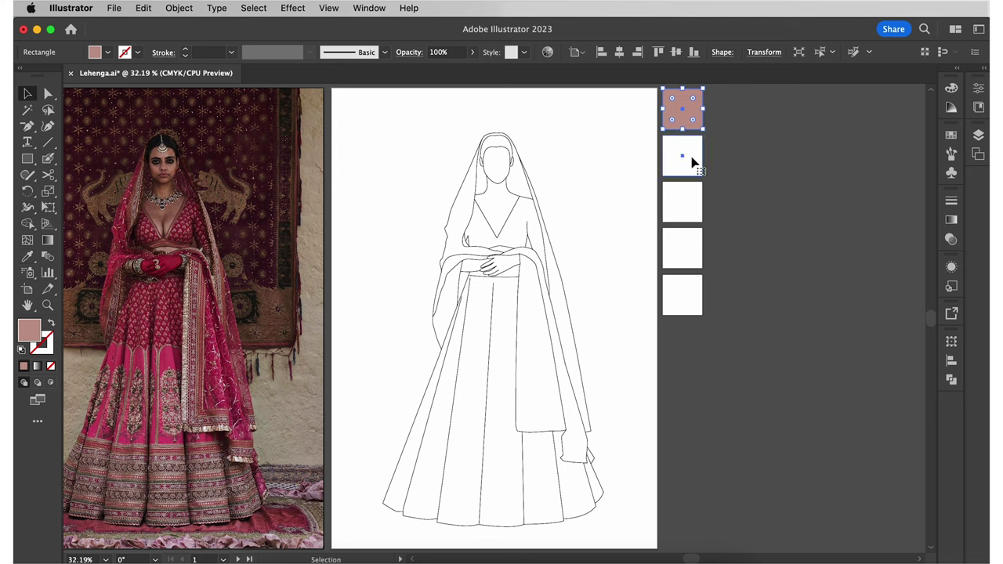
left_click(158, 177)
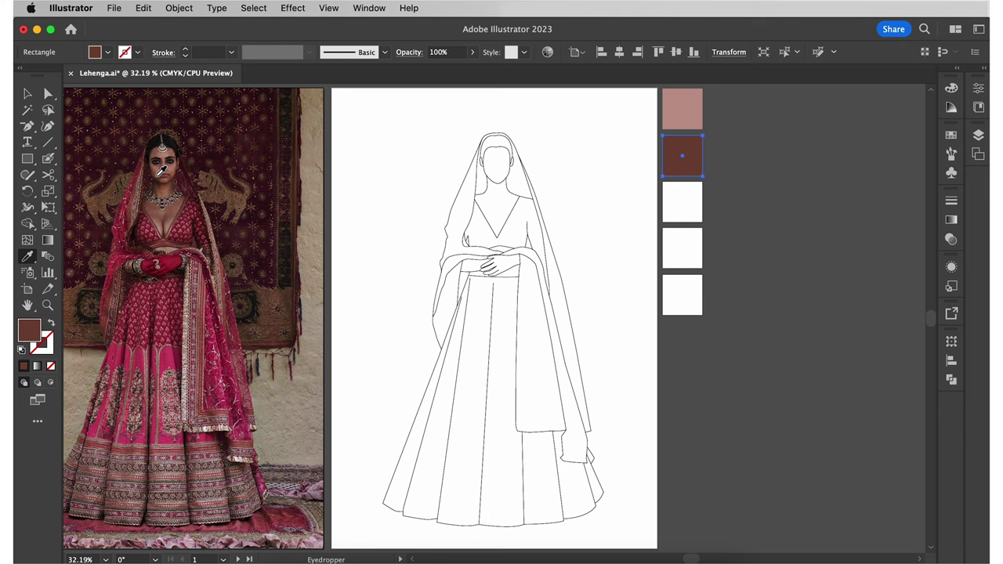
- Sample the dark red and the light red of the lehenga skirt into the third and fourth squares
left_click(684, 202, "super")
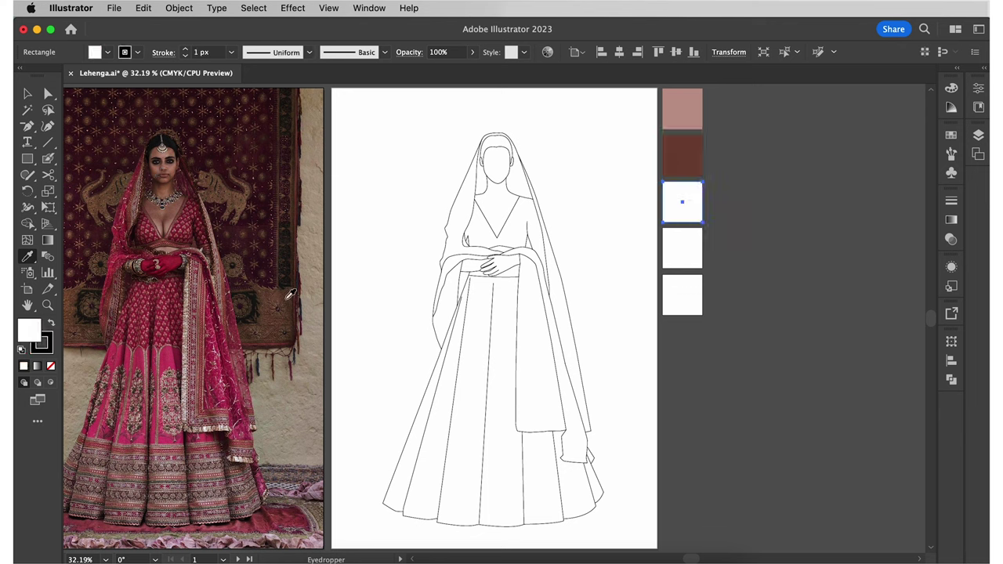
left_click(169, 298)
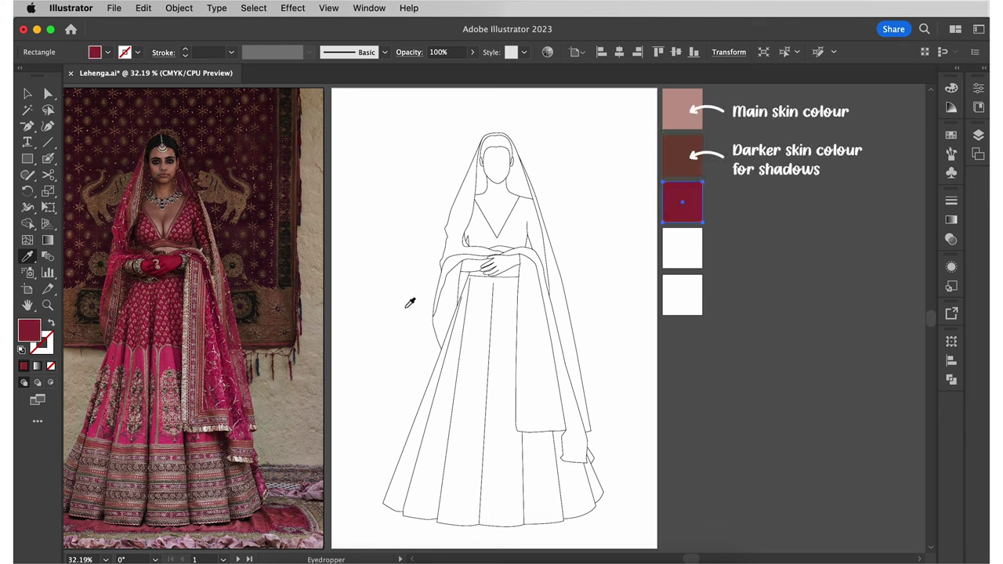
left_click(670, 261, "super")
key("i")
left_click(174, 353)
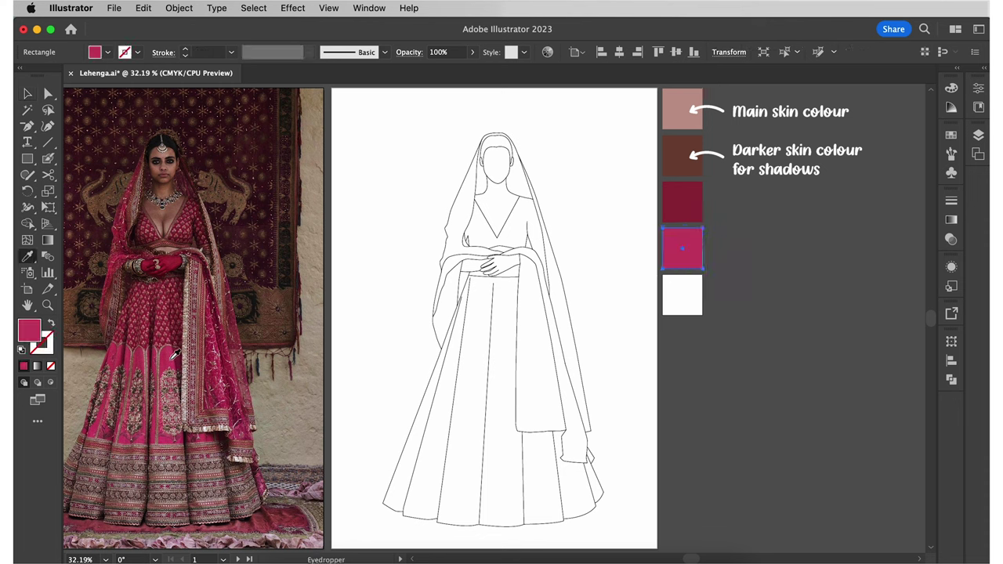
- Sample the goldenish colour of the skirt's embroidered border into the fifth square and deselect it
left_click(688, 305, "super")
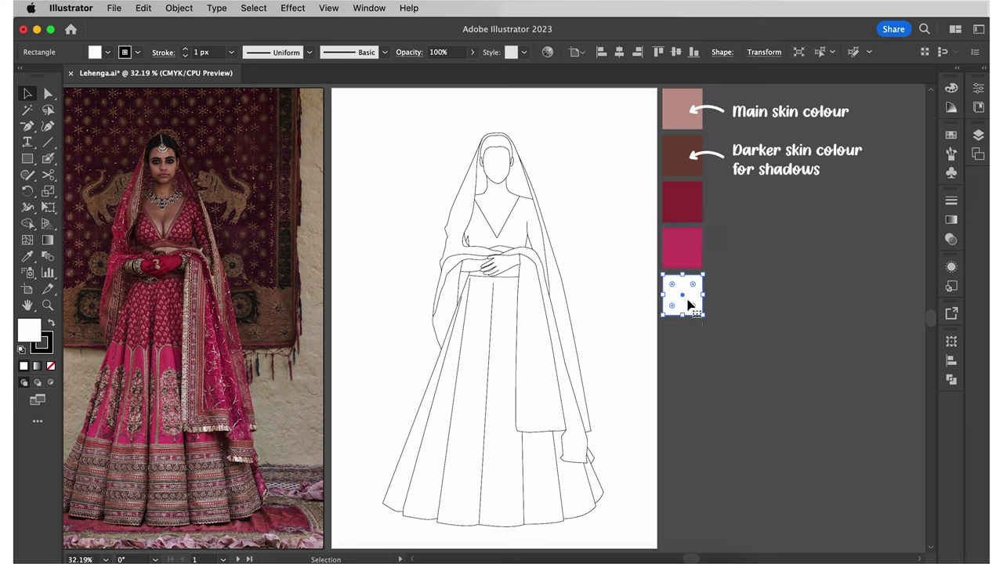
key("i")
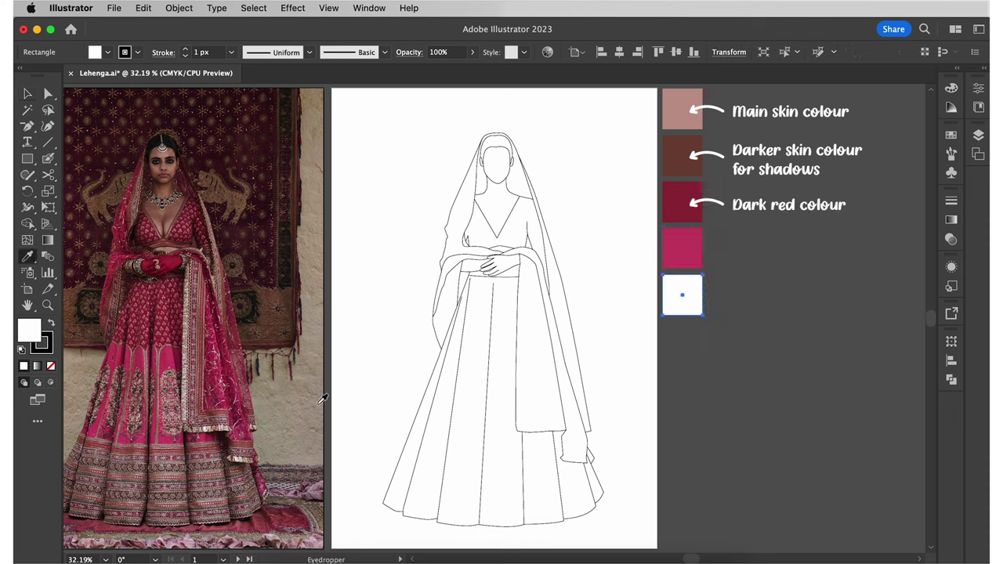
left_click(180, 444)
left_click(27, 95)
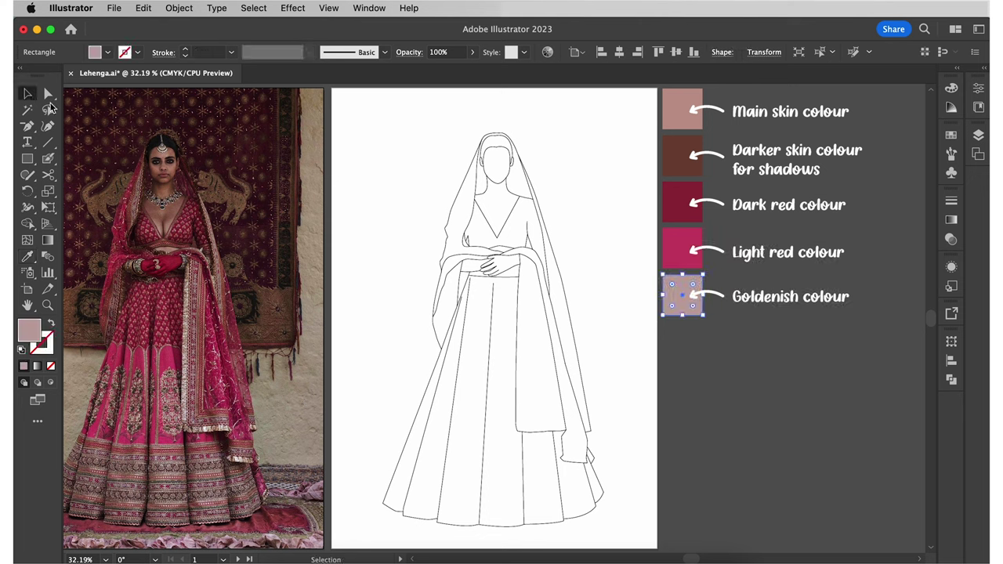
left_click(598, 183)
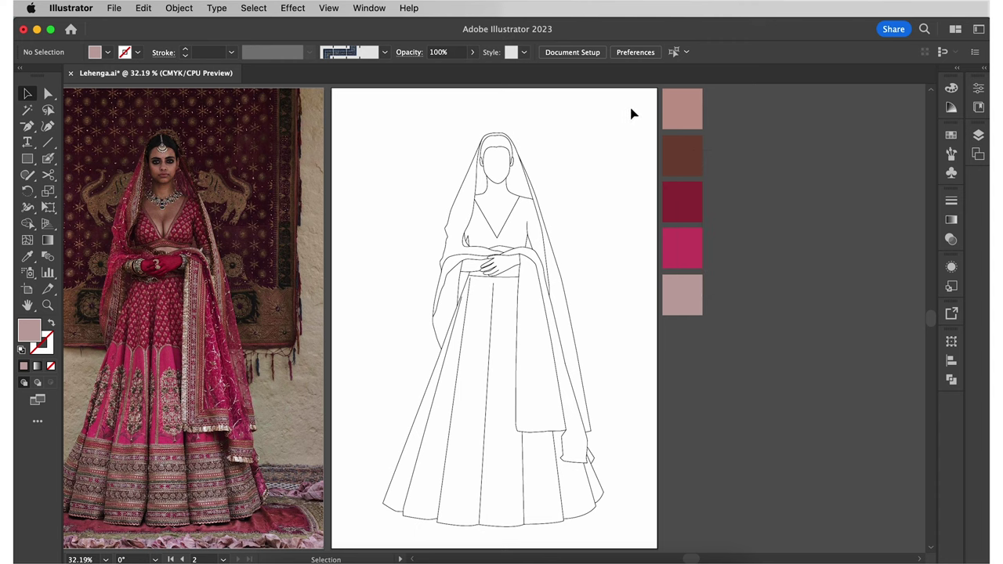
- Save the colours of all five squares as a new color group from selected artwork, with process colours converted to global
left_click_drag(631, 109, 734, 333)
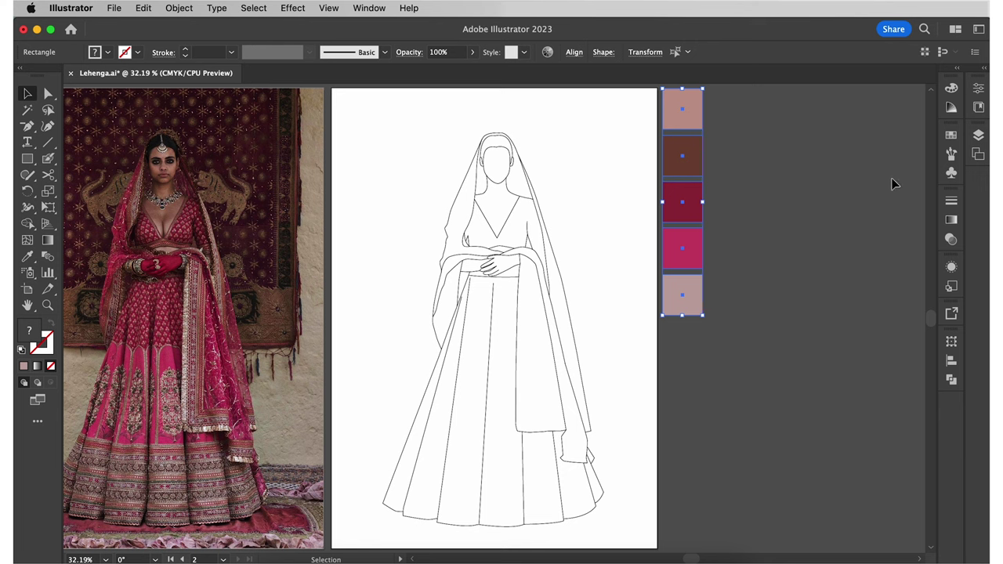
left_click(951, 135)
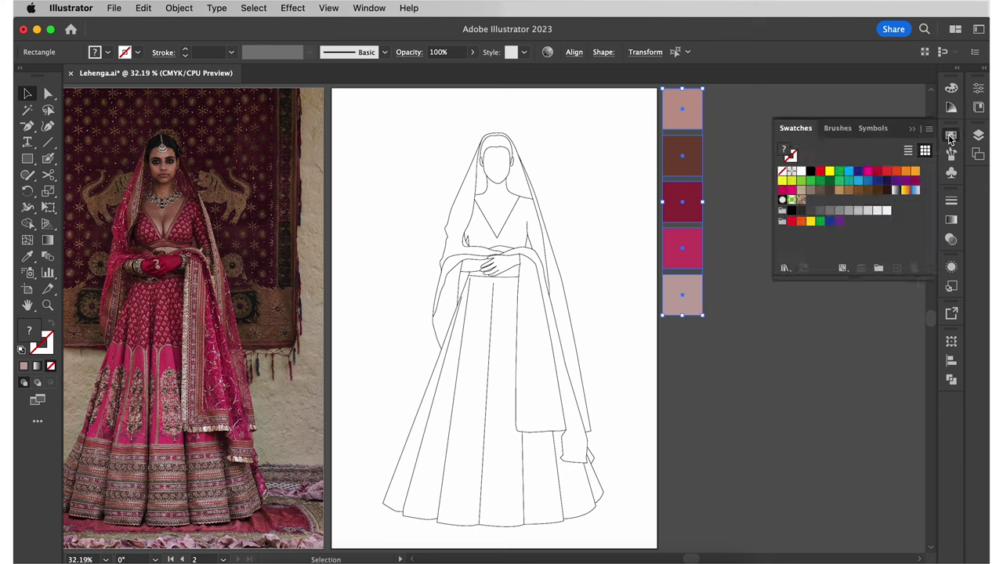
left_click(879, 269)
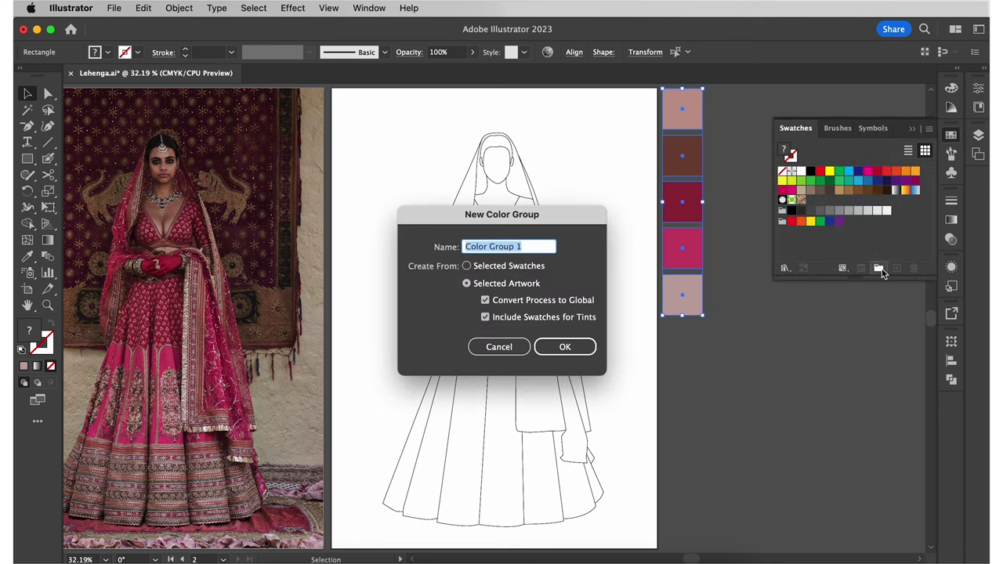
left_click(580, 348)
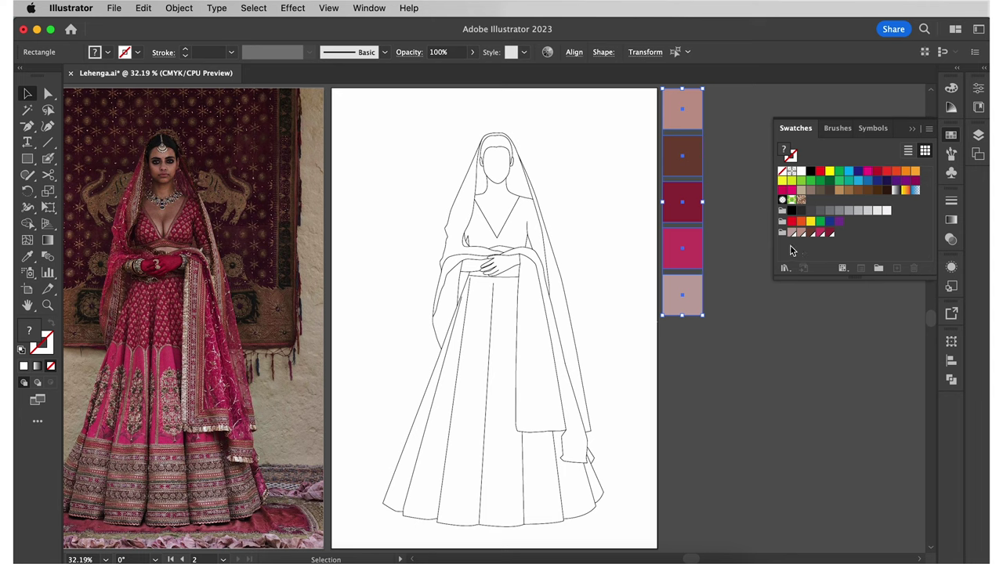
left_click(734, 337)
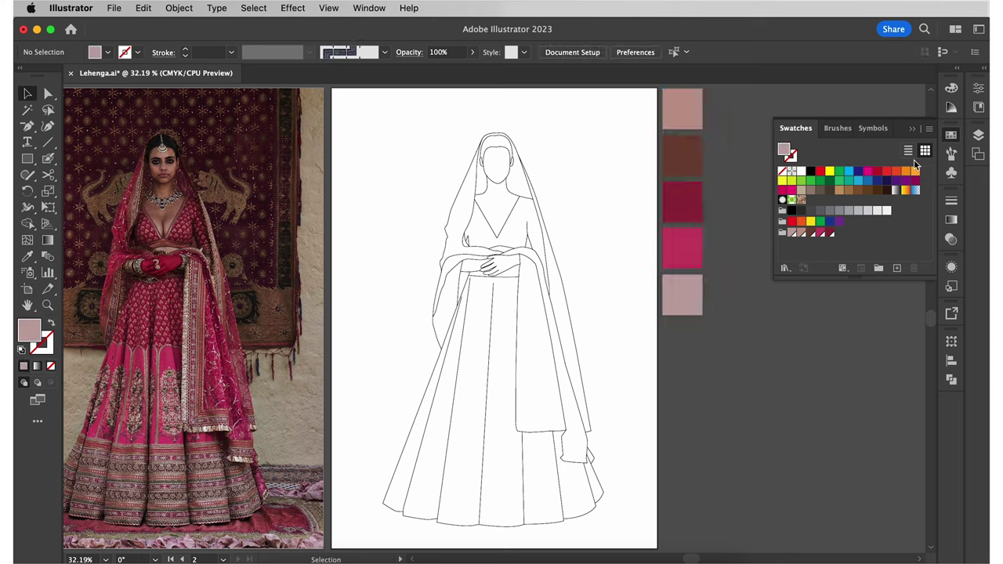
left_click(951, 139)
- Delete the colour sample squares beside the second artboard
left_click(680, 307)
key("Delete")
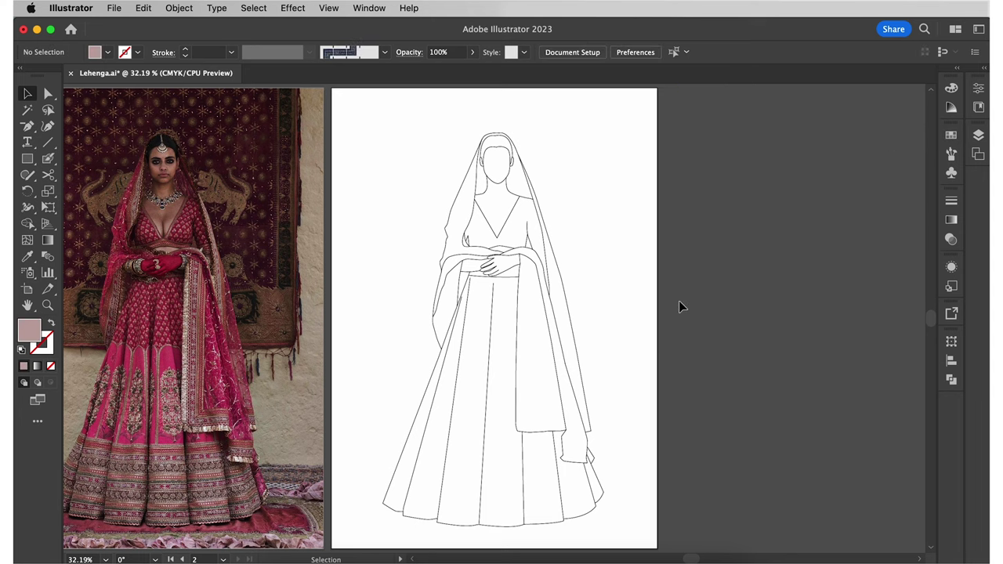
key("super+z")
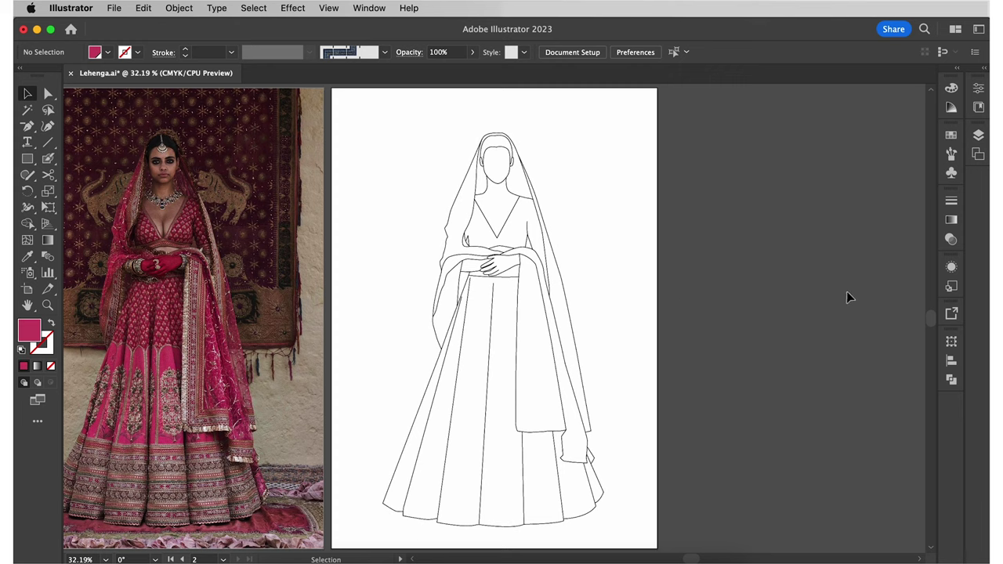
- Add a third artboard after the one holding the bride outlines
left_click(979, 154)
left_click(924, 253)
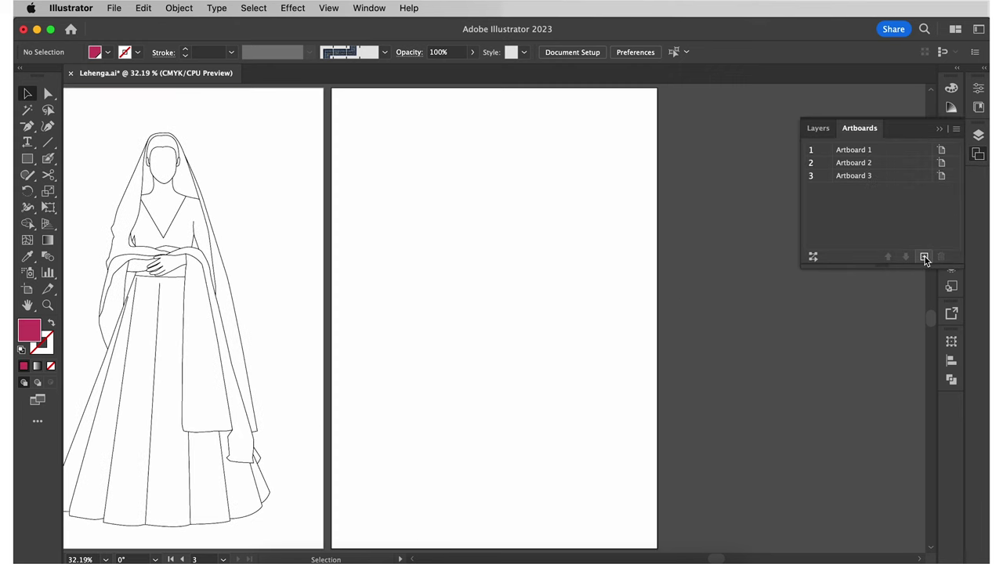
left_click(985, 155)
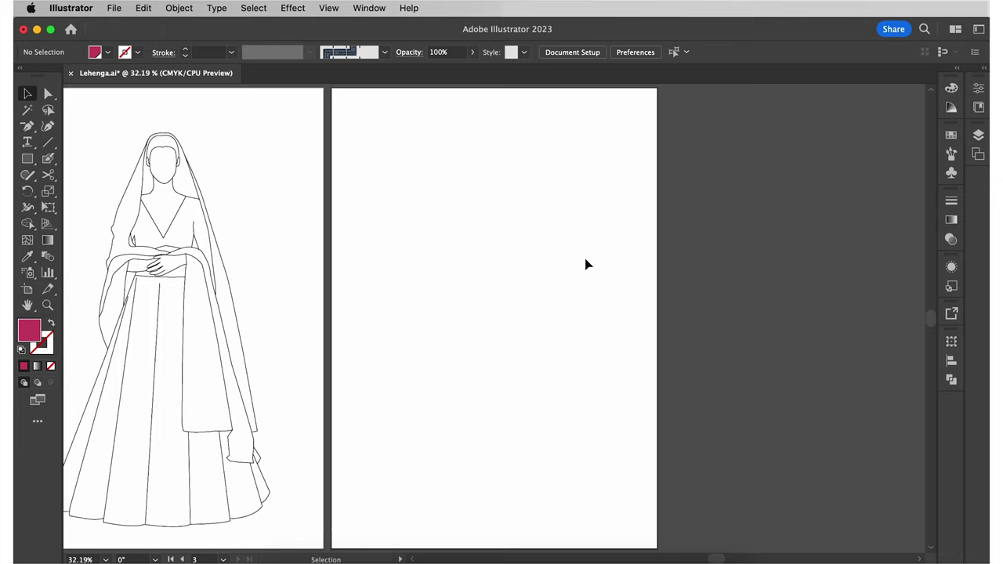
- Move the reference photo from the first artboard onto the third artboard so that it fills the page
scroll(585, 264, "left", 5)
left_click(234, 325)
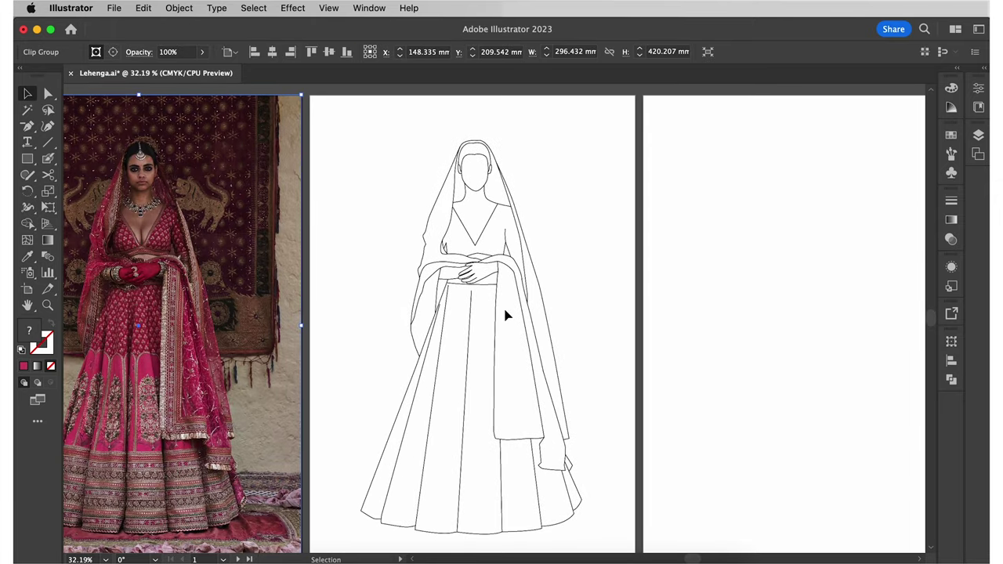
scroll(506, 316, "right", 5)
key("cmd+x")
key("cmd+v")
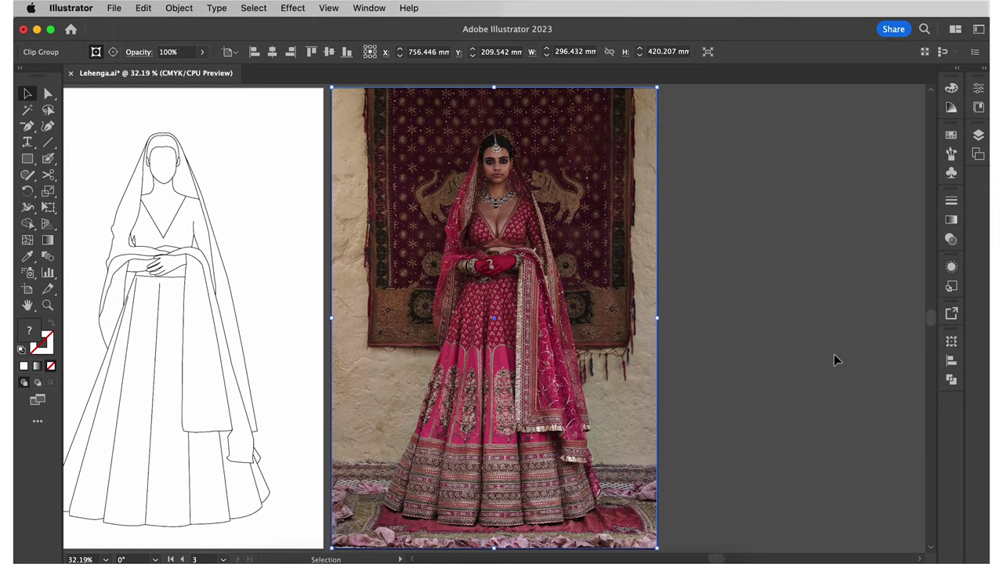
left_click(834, 355)
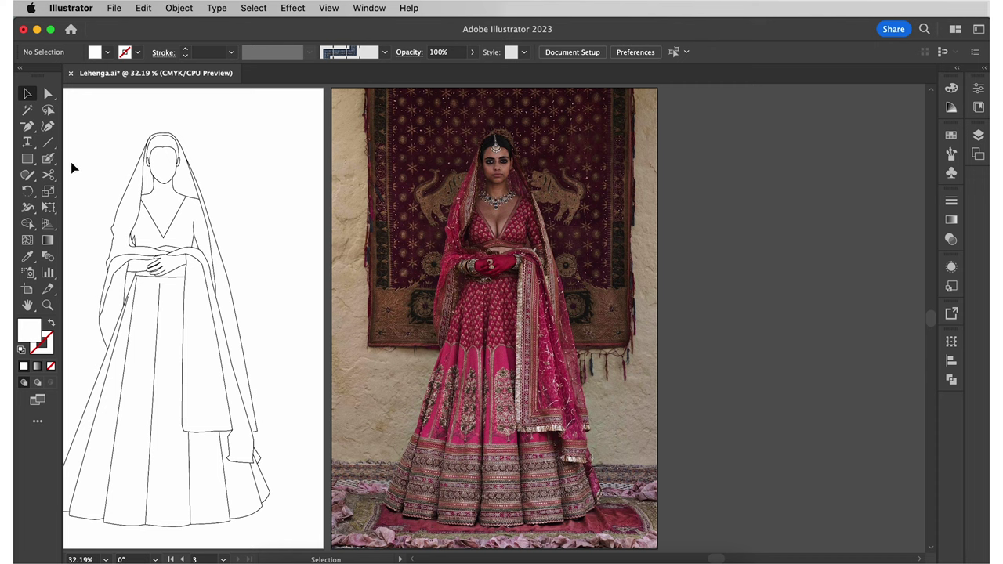
- Draw a rectangle about 54 × 110 mm over the skirt's embroidered panels and use it as a clipping mask on the photo
left_click(28, 160)
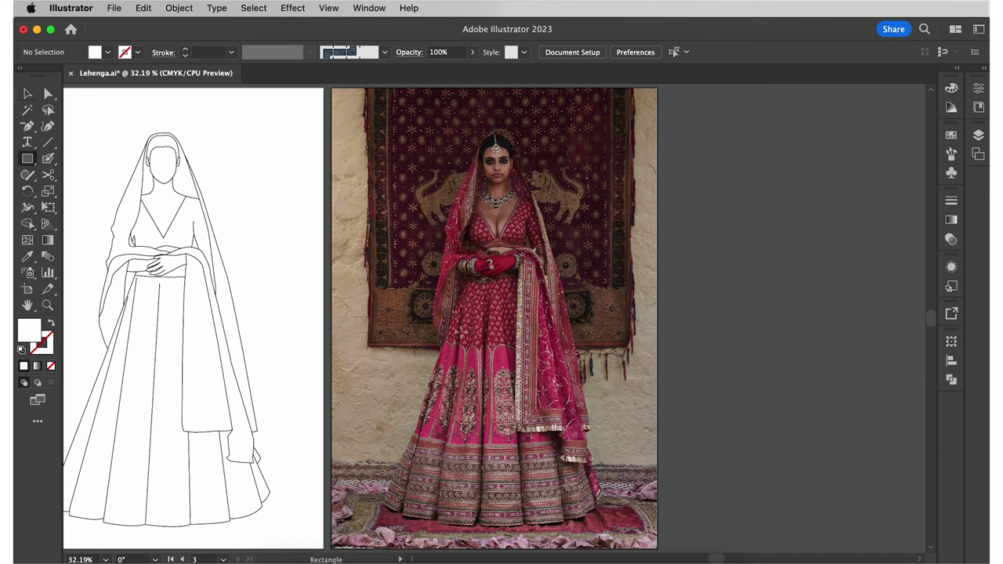
left_click_drag(459, 331, 519, 453)
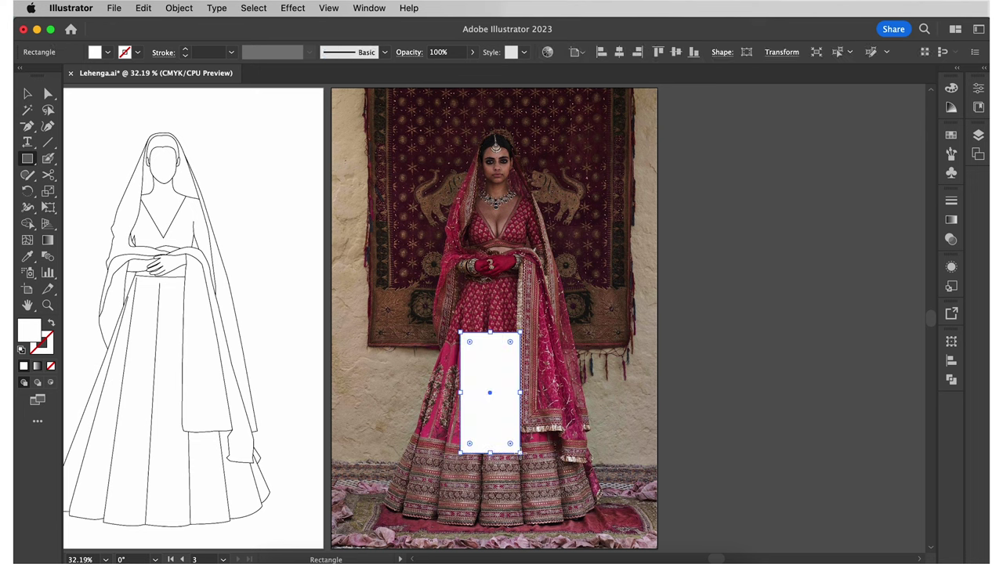
key("v")
left_click(531, 480)
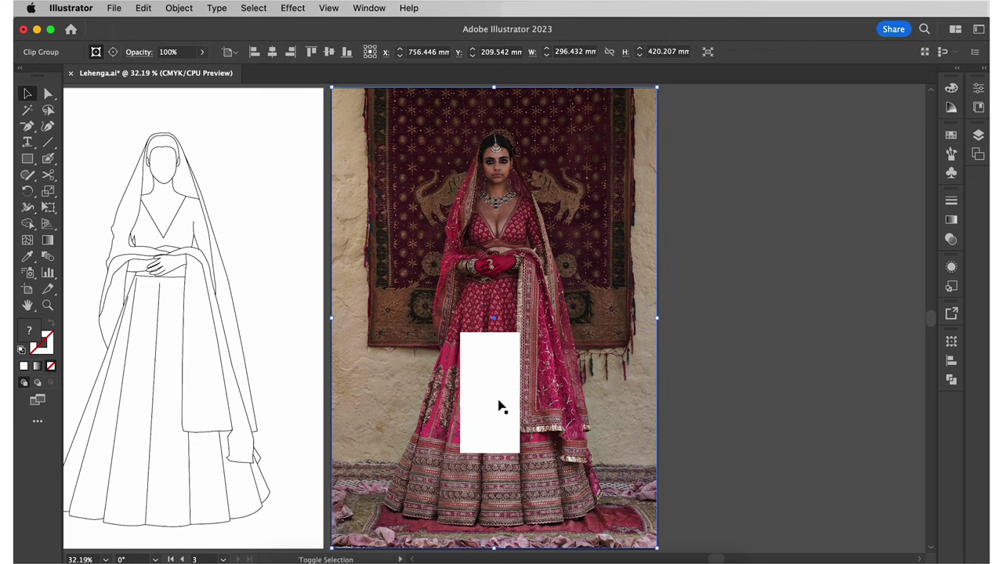
left_click(499, 405, "shift")
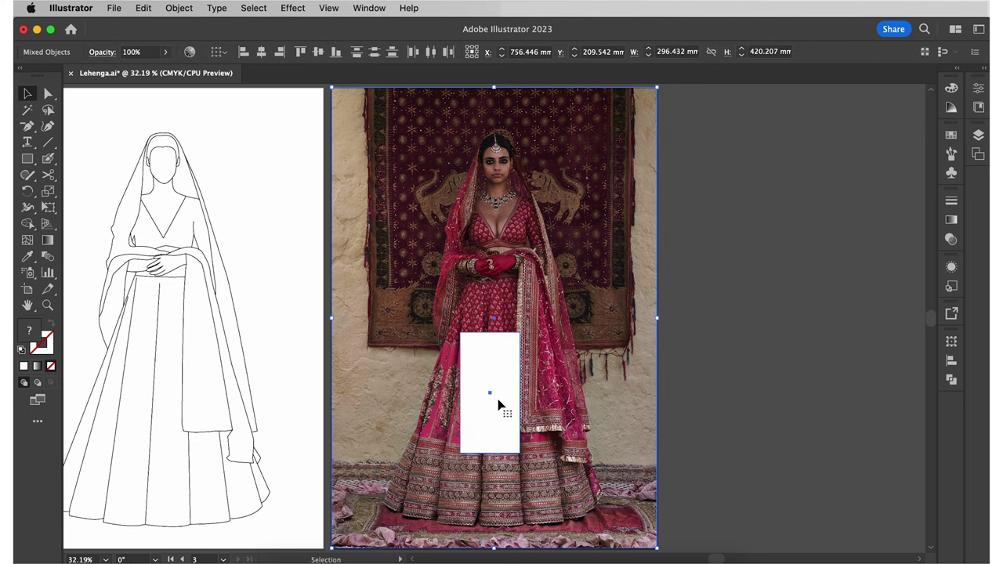
right_click(498, 403)
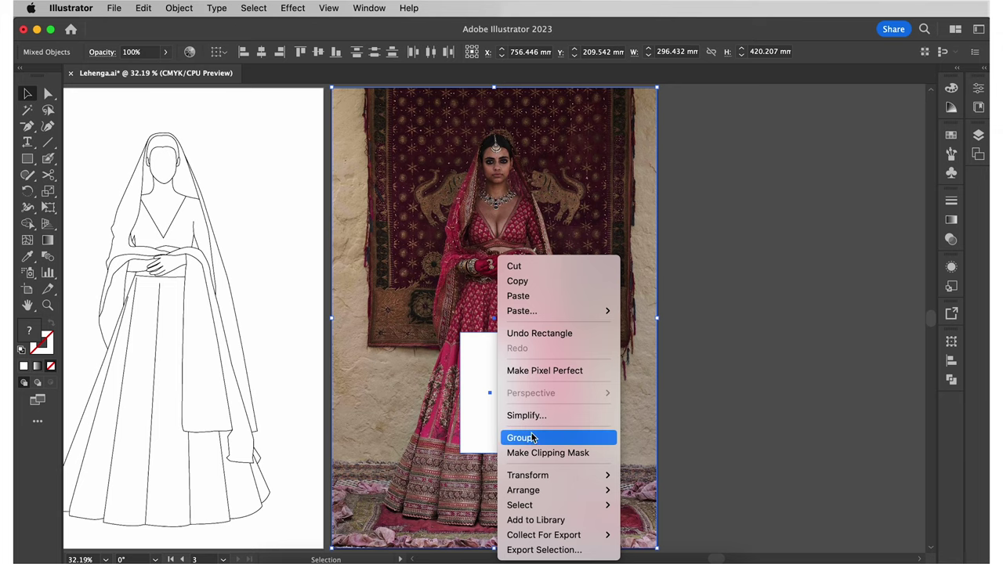
left_click(547, 453)
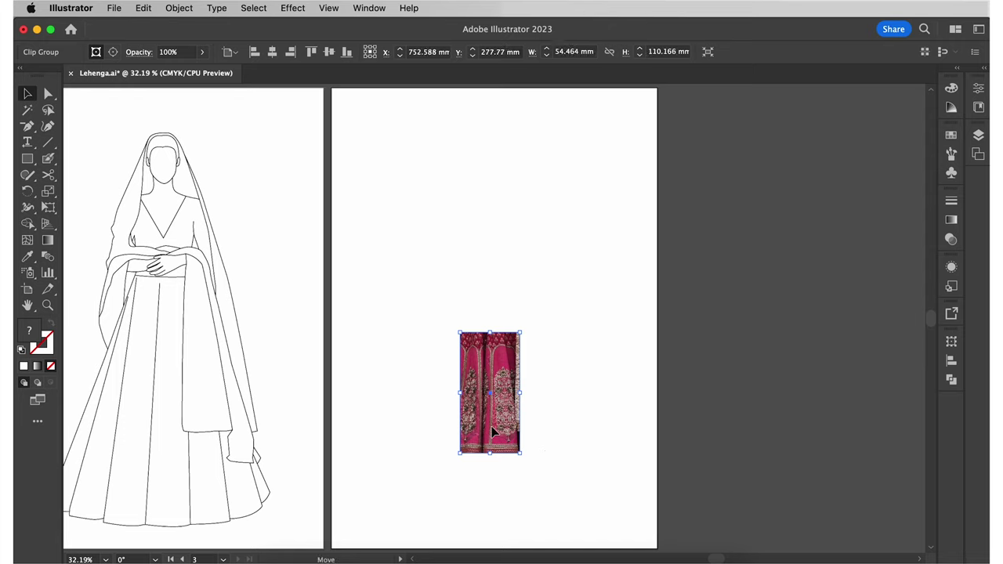
- Enlarge the clipped embroidery piece and position it along the third artboard's left edge
left_click_drag(503, 436, 462, 535)
left_click_drag(454, 374, 455, 277)
left_click_drag(462, 436, 487, 486)
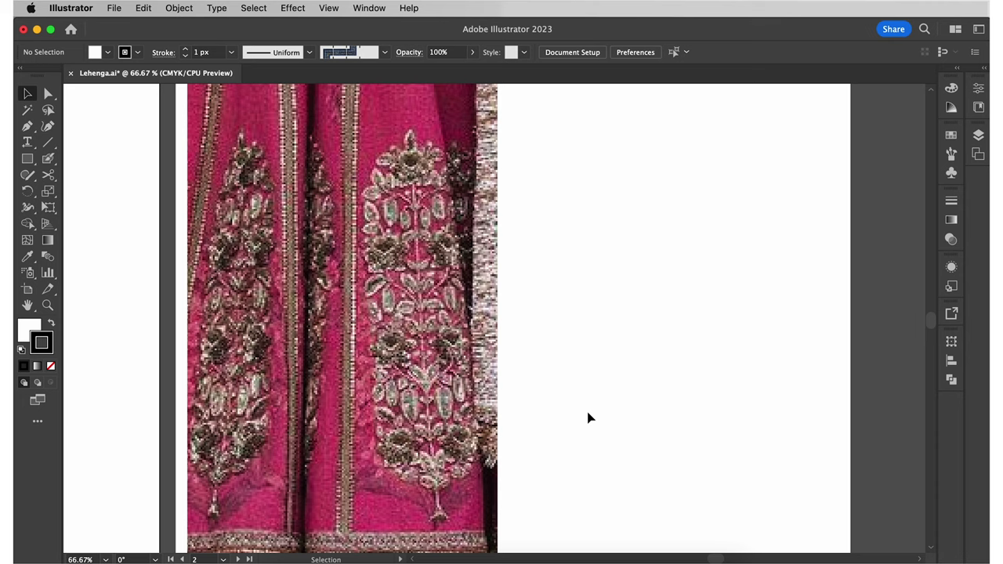
- Set up the Pen tool with the saved palette's first swatch, the greyish pink, as stroke and no fill
key("p")
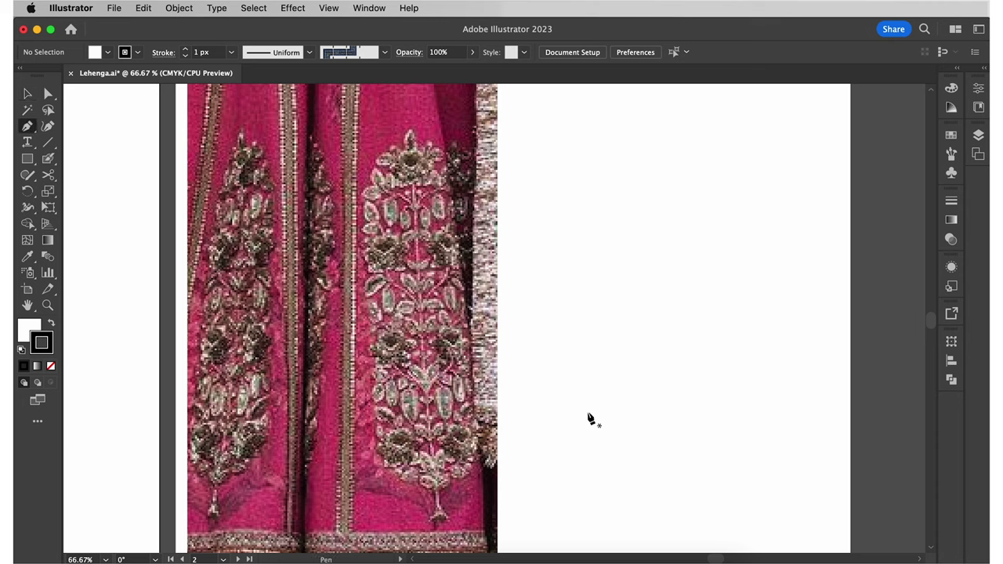
left_click(951, 136)
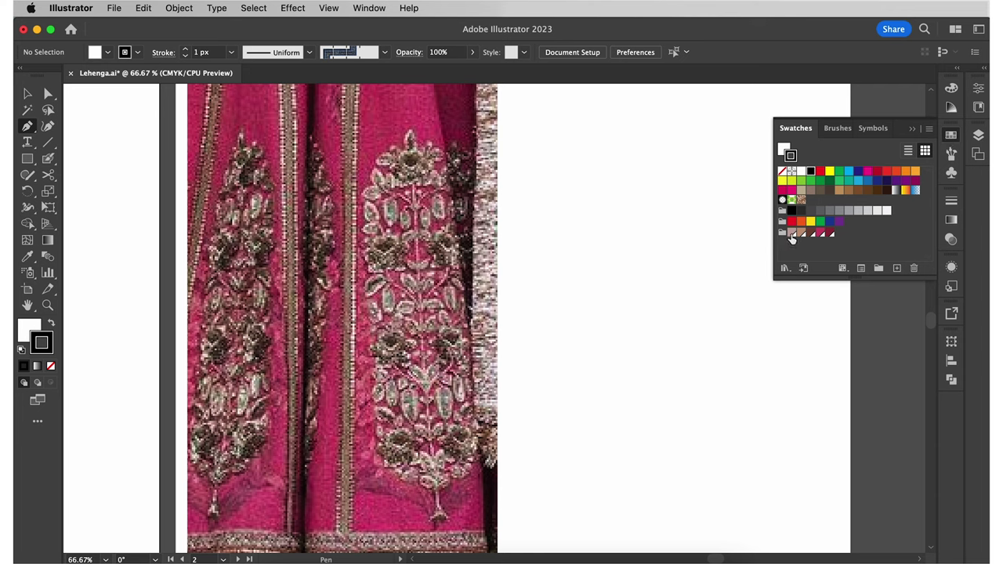
left_click(792, 233)
left_click(783, 154)
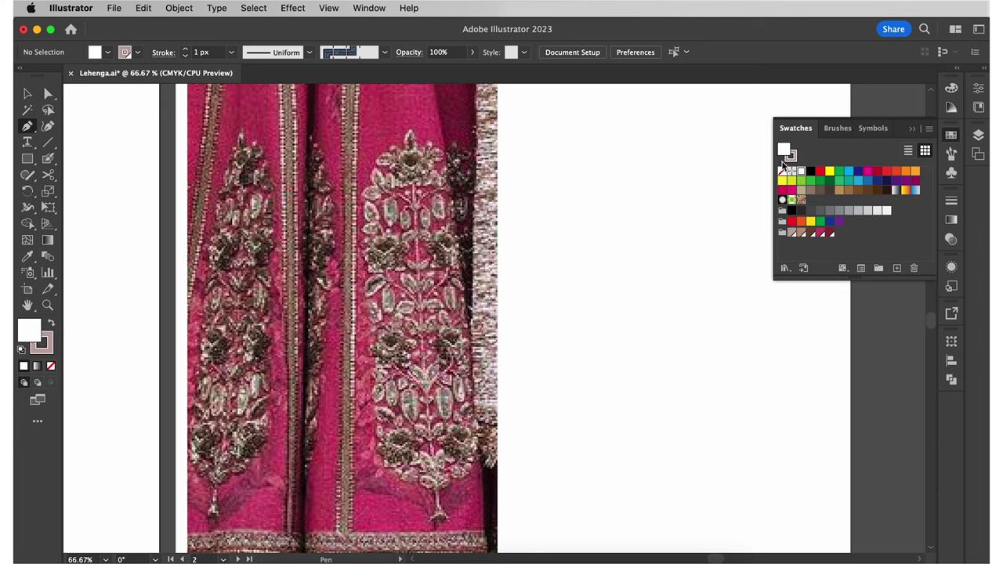
left_click(782, 171)
left_click(953, 138)
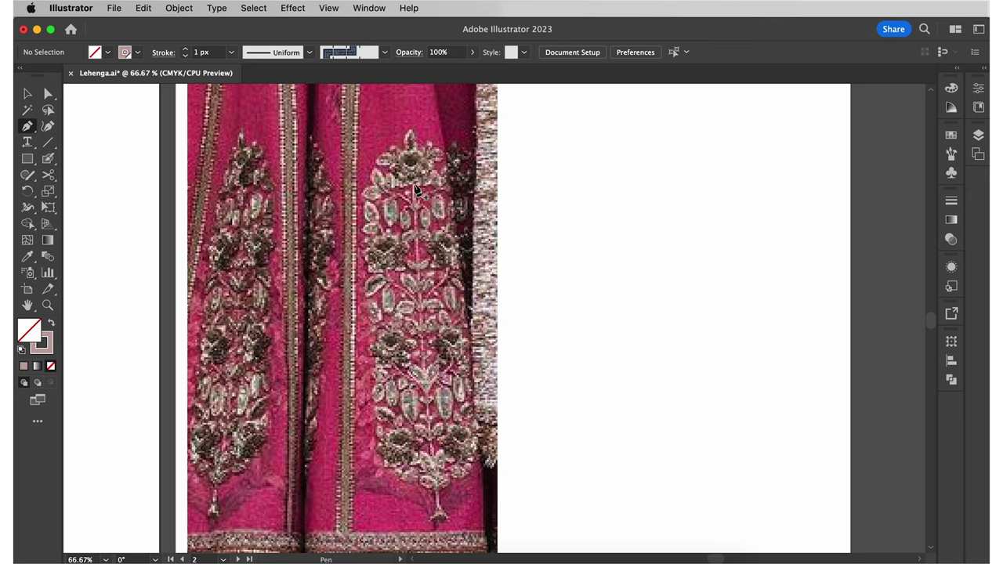
- Draw a straight central stem from below the top flower to the pointed tip of the larger embroidered panel and set its stroke to 4 px
left_click(415, 184)
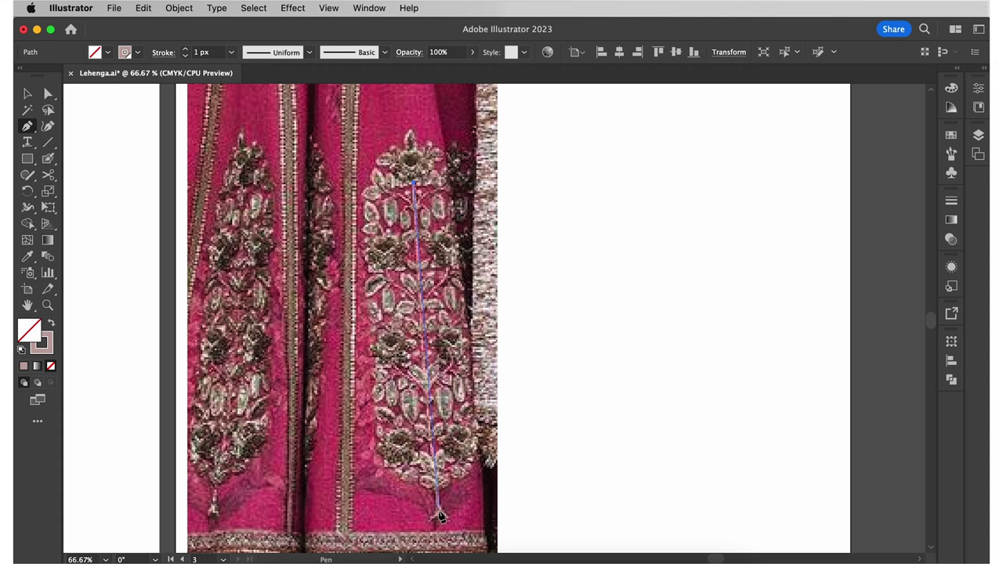
left_click(438, 514)
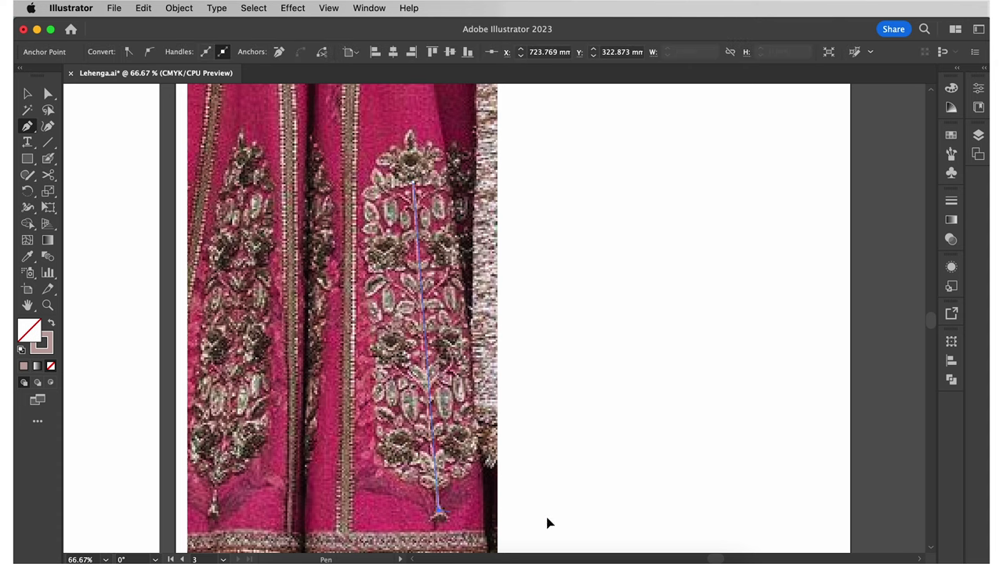
key("v")
left_click(440, 468)
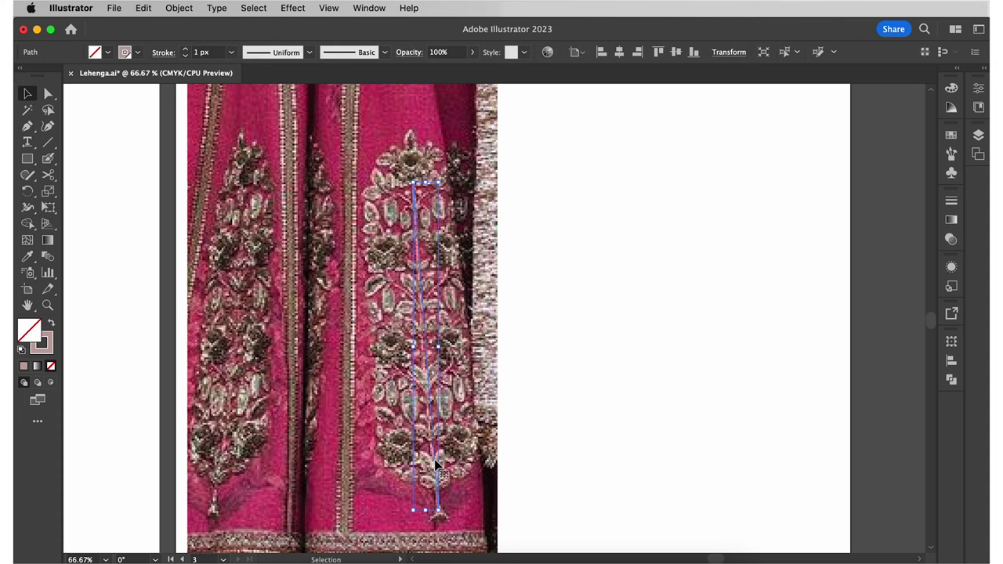
left_click(186, 48)
left_click(186, 49)
left_click(186, 49)
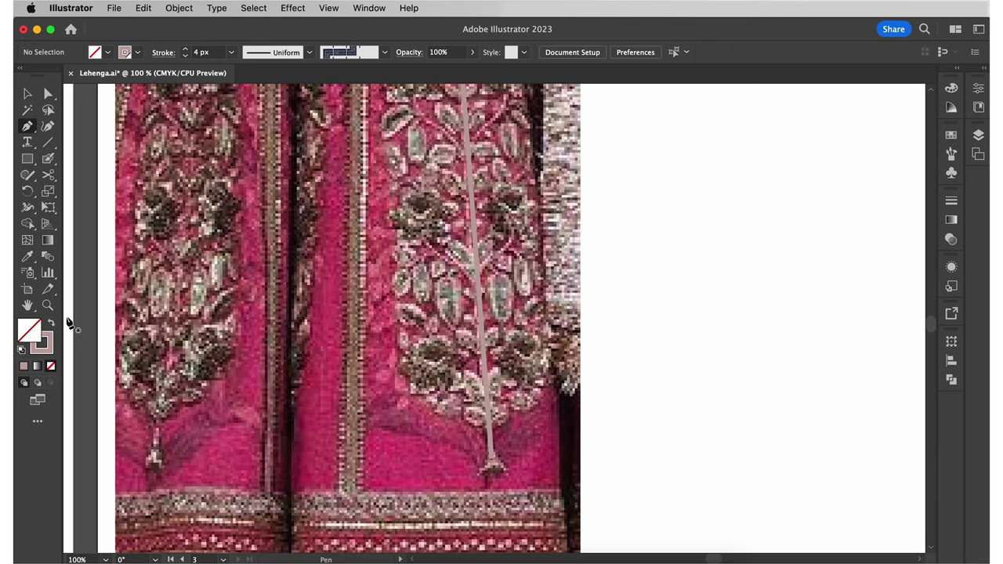
- Swap the colour from stroke to fill and trace the two lowest leaves on the left of the stem
left_click(51, 324)
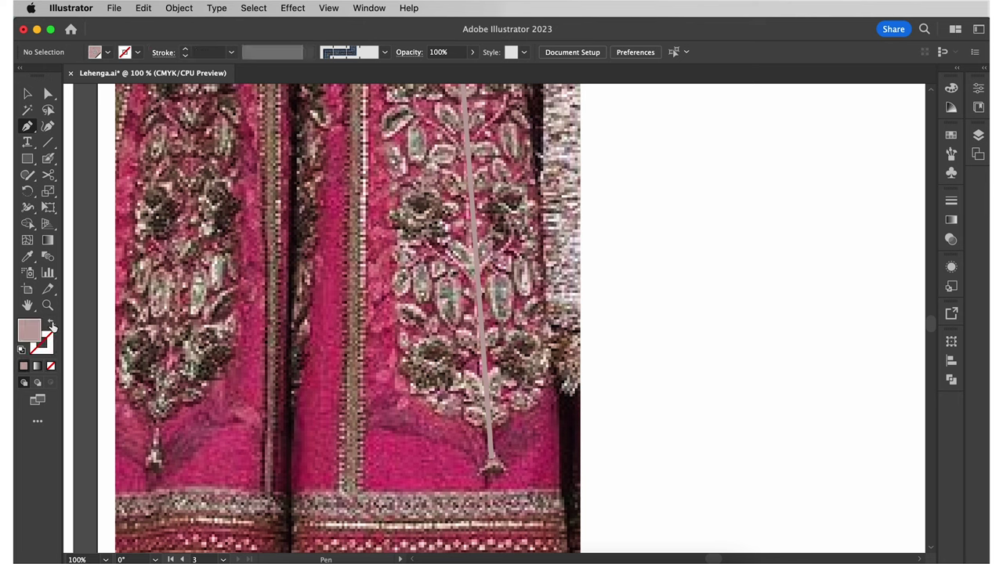
left_click(489, 423)
mouse_move(464, 407)
left_mouse_down()
mouse_move(444, 410)
mouse_move(510, 419)
left_mouse_up()
left_click(464, 407)
left_click(488, 423)
left_click(488, 394)
left_click_drag(464, 369, 446, 370)
left_click(464, 369)
left_click_drag(488, 395, 510, 391)
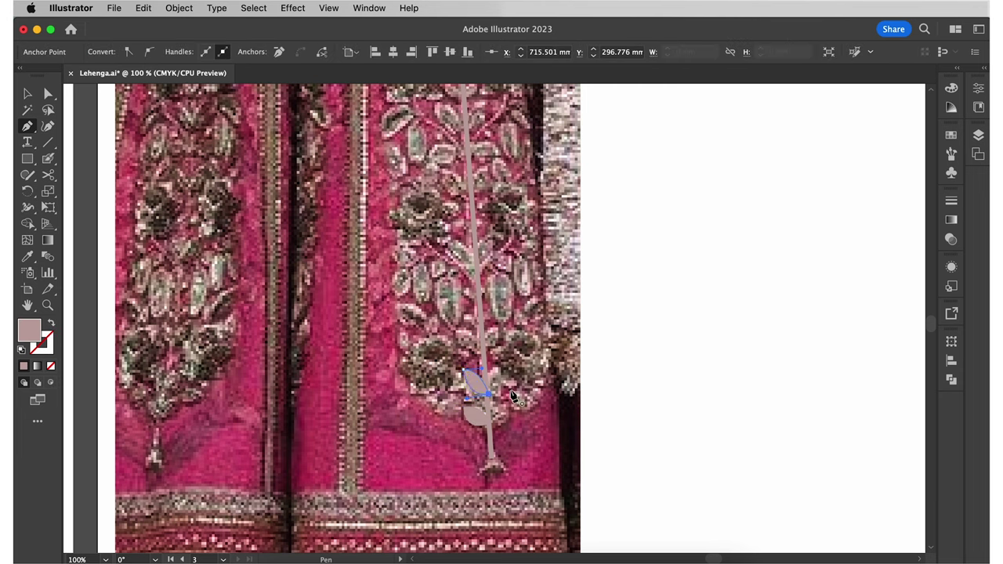
- Trace the third leaf up the stem and the long pointed leaf above it as filled shapes
left_click(482, 354)
left_click_drag(457, 329, 440, 329)
left_click(457, 329)
left_click_drag(482, 355, 486, 380)
left_click(451, 270)
left_click_drag(452, 324, 475, 347)
left_click(452, 325)
left_click_drag(452, 270, 428, 234)
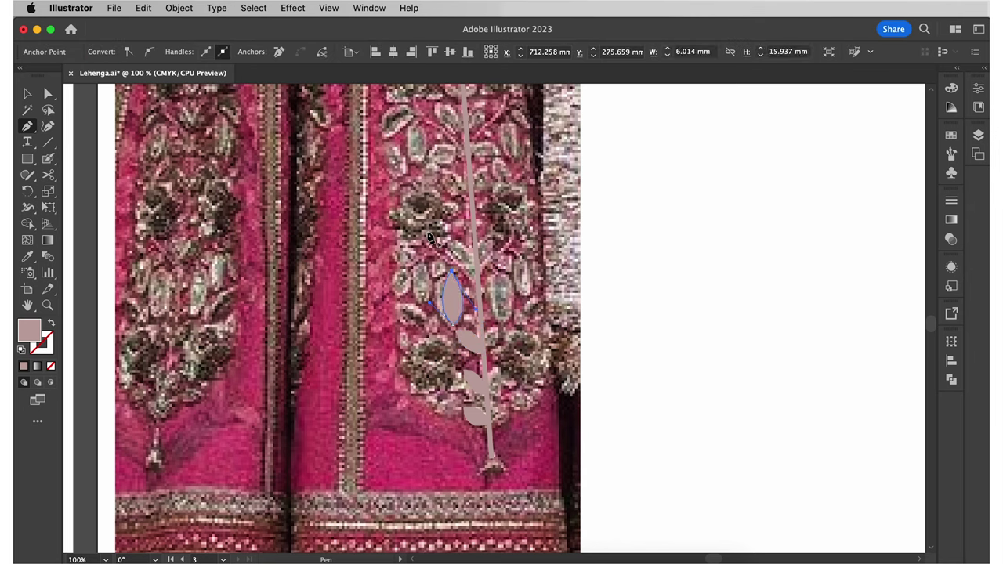
- Trace the two outer leaves beside the long leaf and the leaf touching the stem just above them
left_click(422, 262)
left_click_drag(420, 303, 436, 317)
left_click_drag(421, 263, 408, 244)
left_click(408, 267)
left_click_drag(397, 297, 410, 307)
mouse_move(408, 267)
left_mouse_down()
mouse_move(395, 255)
mouse_move(445, 216)
left_mouse_up()
left_click(474, 265)
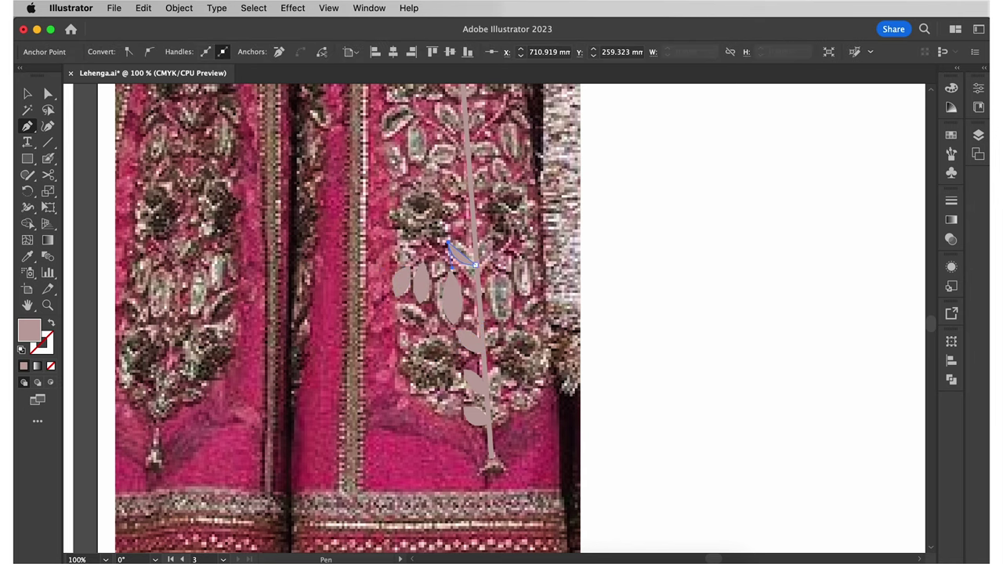
left_click(449, 242)
left_click_drag(475, 265, 492, 268)
- Trace the leaves of the motif's middle section on the left side of the stem as filled shapes
scroll(470, 266, "up", 3)
left_click(461, 279)
left_click_drag(433, 253, 423, 268)
left_click_drag(383, 228, 359, 220)
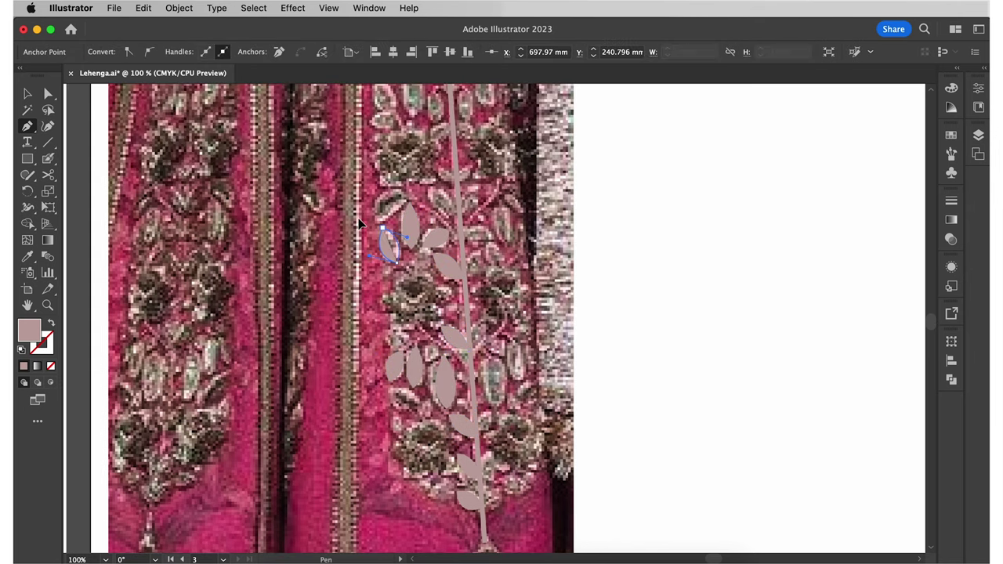
left_click(376, 219)
left_click_drag(405, 192, 388, 176)
left_click_drag(376, 219, 391, 235)
left_click(457, 217)
left_click_drag(428, 188, 414, 203)
left_click_drag(457, 217, 473, 201)
- Trace the remaining leaves of the motif's upper section on the left side of the stem
scroll(439, 236, "up", 3)
left_click(383, 221)
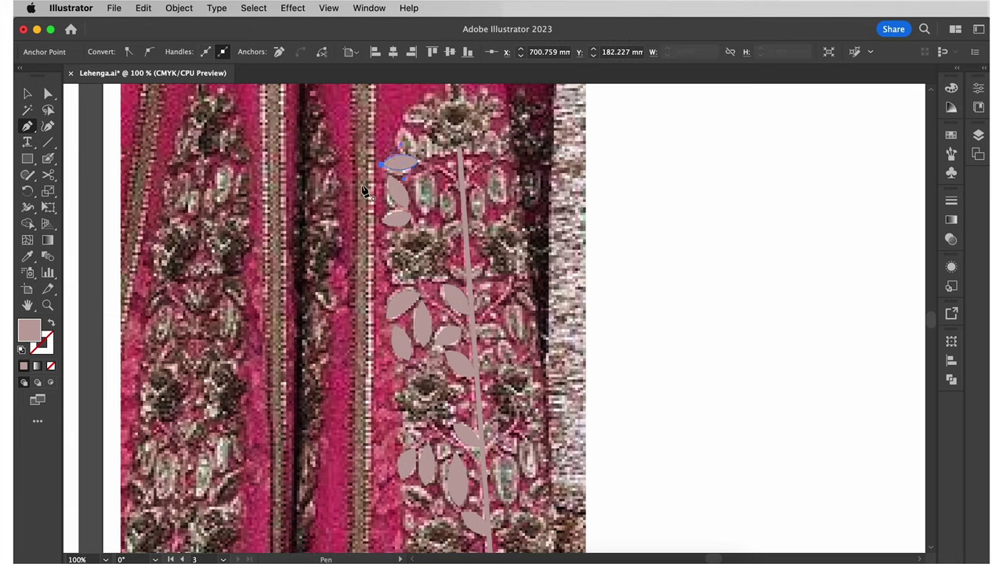
left_click(426, 216)
left_click_drag(426, 173, 411, 188)
left_click(449, 191)
left_click_drag(450, 221, 463, 233)
left_click_drag(444, 239, 436, 231)
left_click(467, 277)
scroll(463, 275, "up", 3)
left_click(461, 241)
left_click(459, 241)
- Draw the upper curved branch joining the outer leaves to the stem, using the stem's unfilled stroke style
key("v")
left_click(469, 328)
key("p")
left_click(419, 232)
left_click_drag(463, 263, 469, 274)
key("Escape")
- Draw curved branches from the middle and lower flowers to the stem in the same stroke style
scroll(529, 321, "down", 2)
left_click(404, 286)
left_click_drag(422, 318, 441, 328)
left_click_drag(461, 356, 465, 372)
scroll(619, 391, "down", 4)
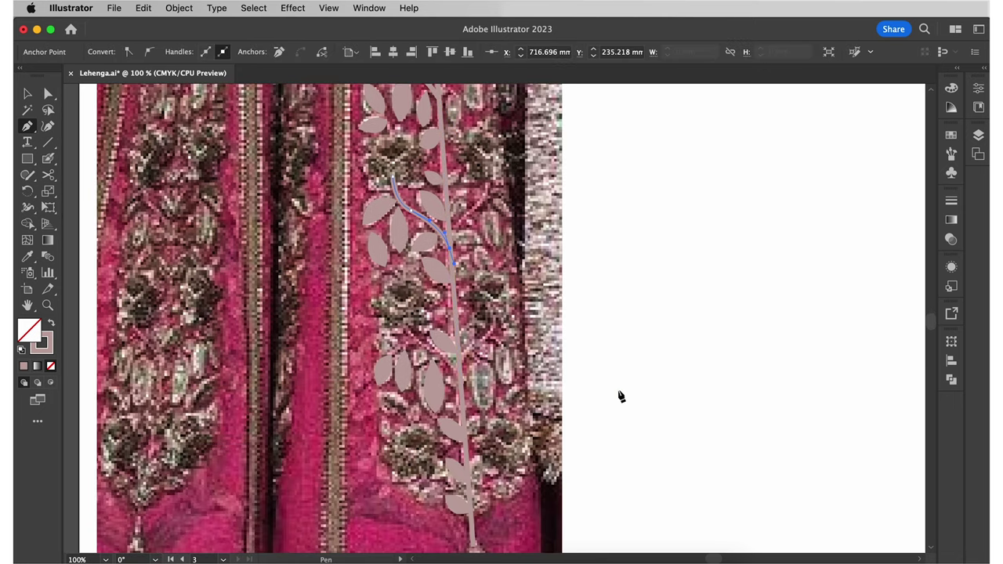
key("Return")
left_click(416, 335)
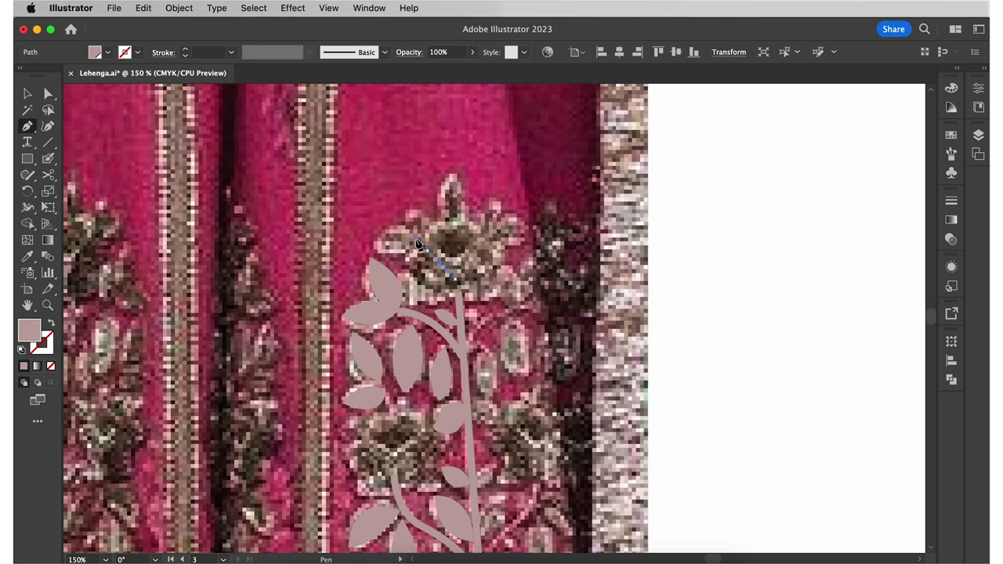
- Trace the left half of the top flower with two rounded petals and the small pointed leaves around it as filled shapes
left_click_drag(417, 245, 401, 255)
left_click_drag(454, 279, 470, 257)
left_click(456, 271)
left_click_drag(441, 219, 424, 221)
left_click_drag(456, 270, 463, 276)
left_click(370, 248)
left_click_drag(422, 238, 449, 252)
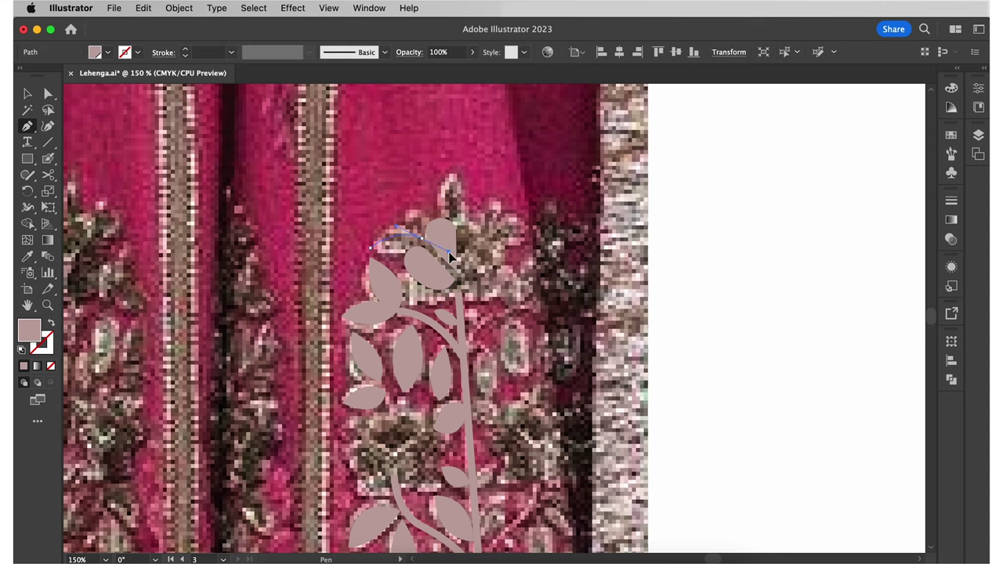
left_click(451, 257)
left_click(403, 195)
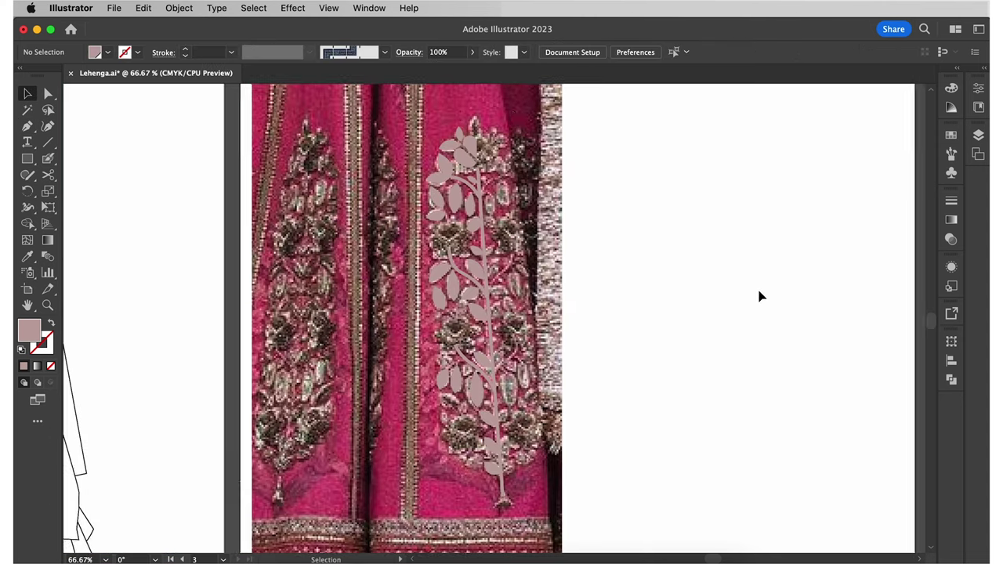
- Select all traced shapes without the photo, move them onto the blank area beside it, and rotate them until the stem is vertical
left_click_drag(619, 110, 432, 457)
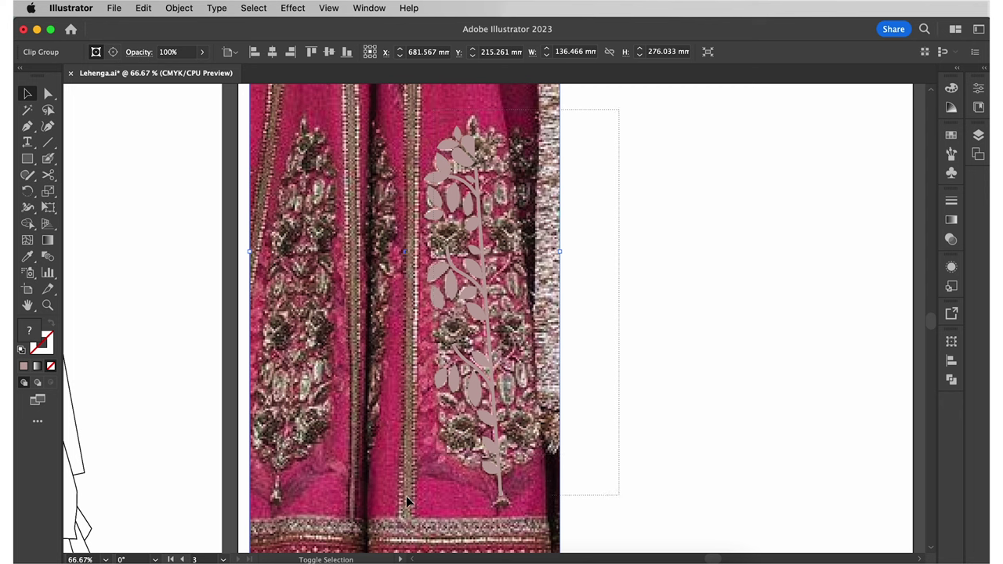
left_click_drag(406, 496, 400, 509)
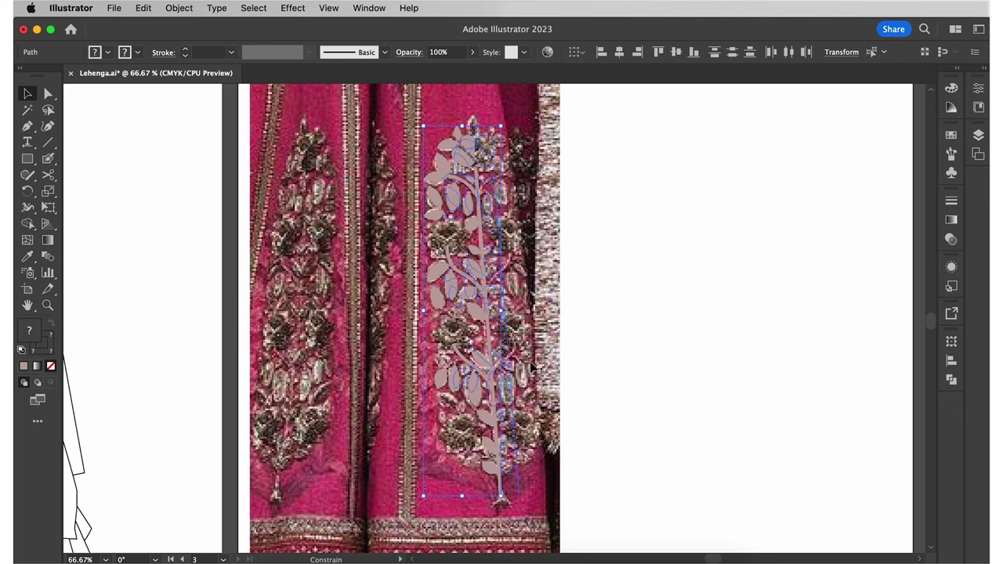
left_click_drag(486, 362, 708, 363)
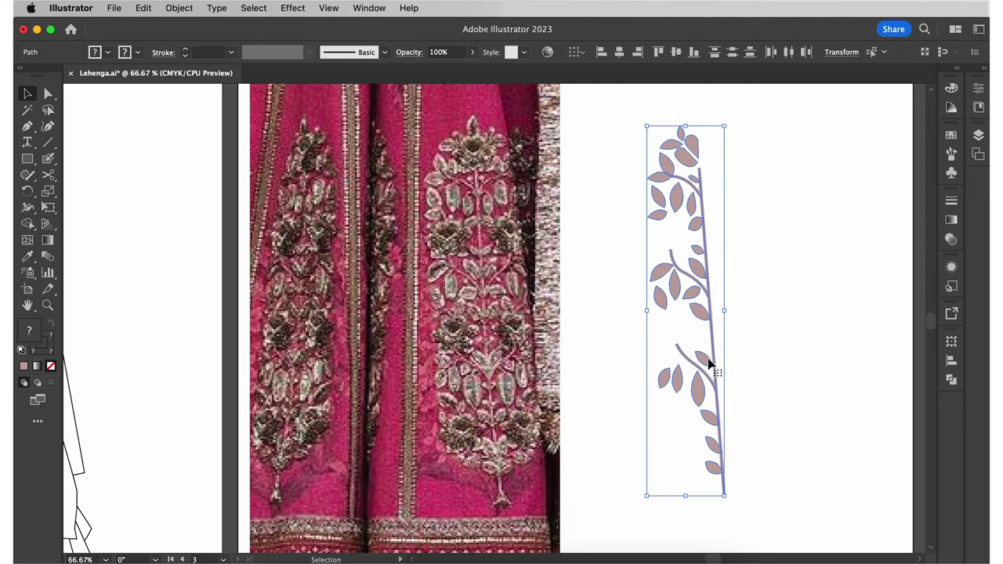
left_click_drag(731, 123, 743, 127)
left_click(765, 165)
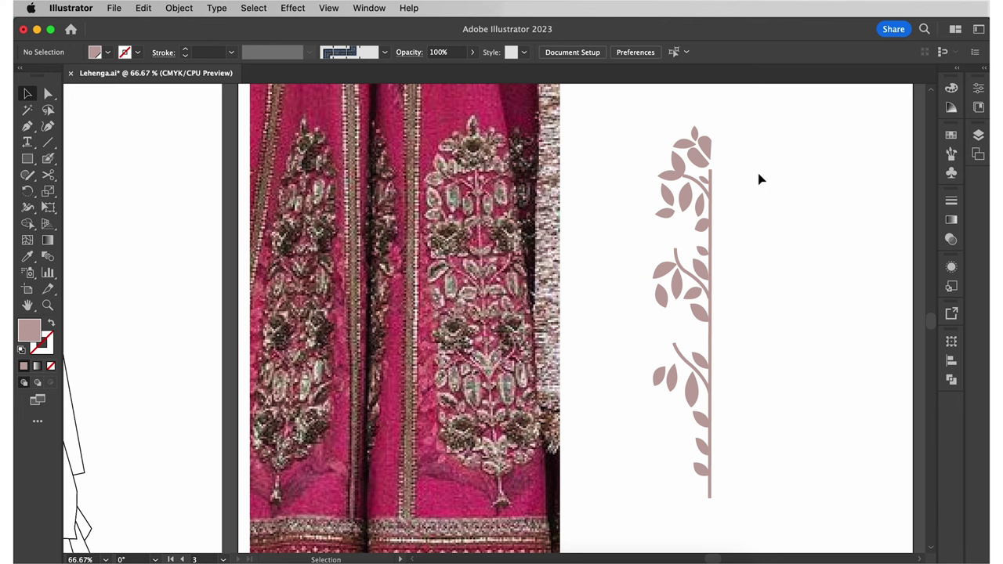
- Duplicate the top flower's two petals to the right of the motif and make a copy reflected about the vertical axis
left_click(702, 164)
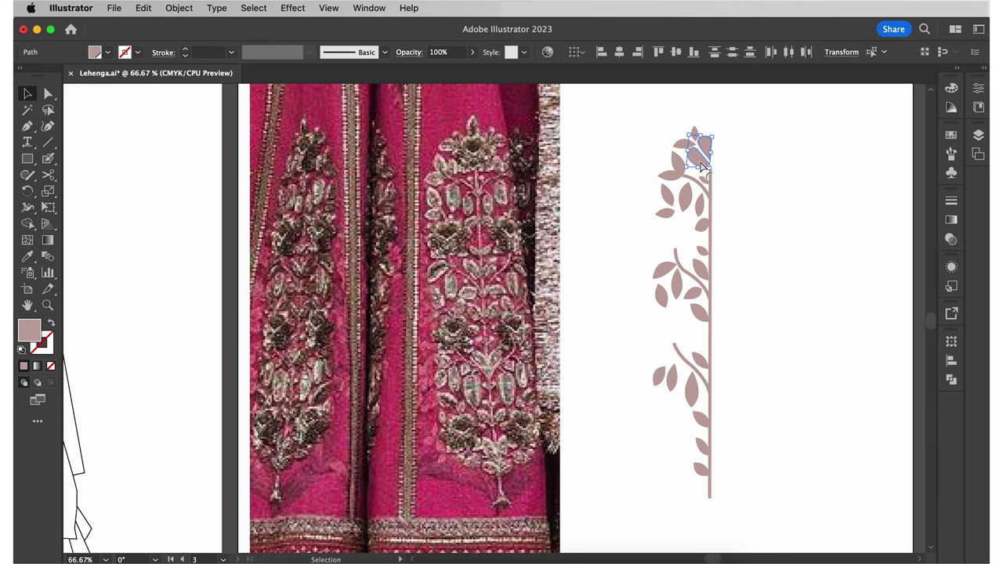
left_click_drag(701, 164, 780, 167)
right_click(779, 169)
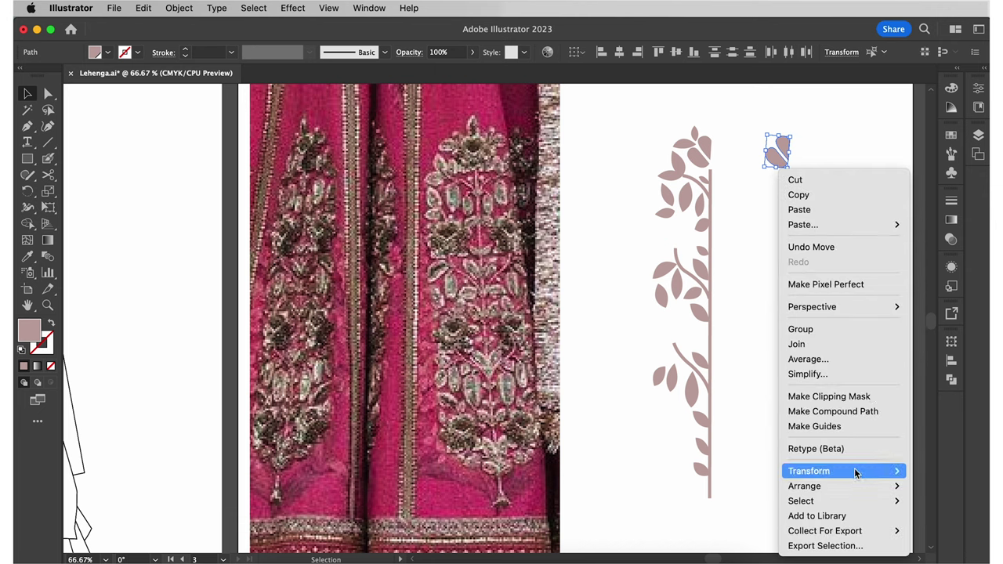
mouse_move(856, 473)
left_click(733, 486)
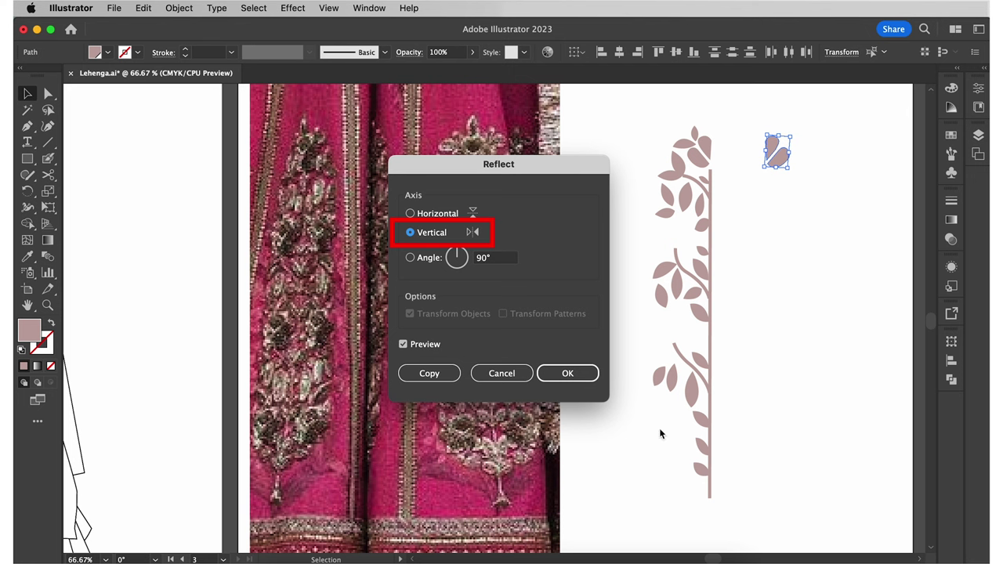
left_click(450, 376)
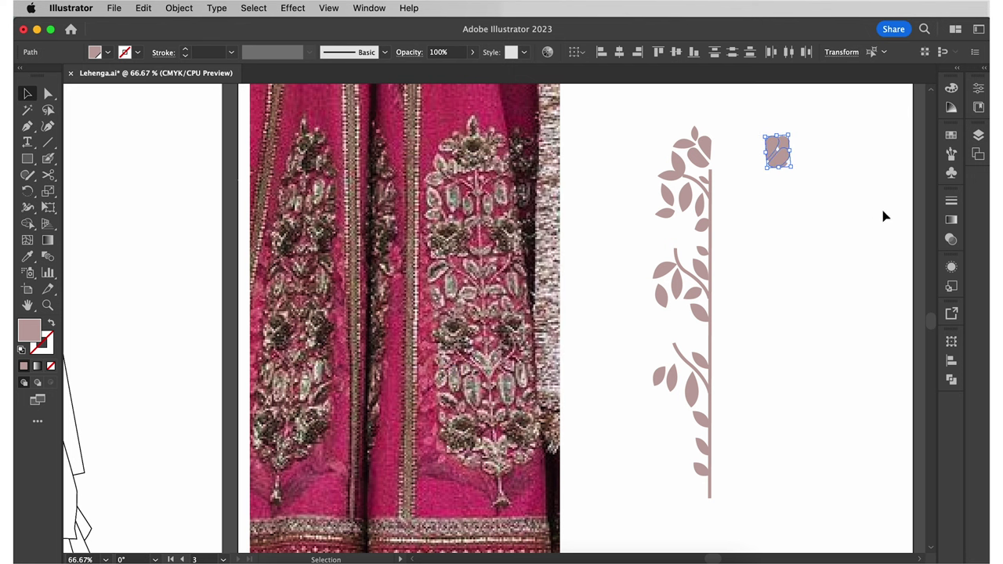
- Nudge the reflected petals right until both halves meet as a symmetrical flower
key("Right")
key("Right")
key("Right")
key("Right")
key("Right")
key("Right")
key("Right")
key("Right")
key("Right")
key("Right")
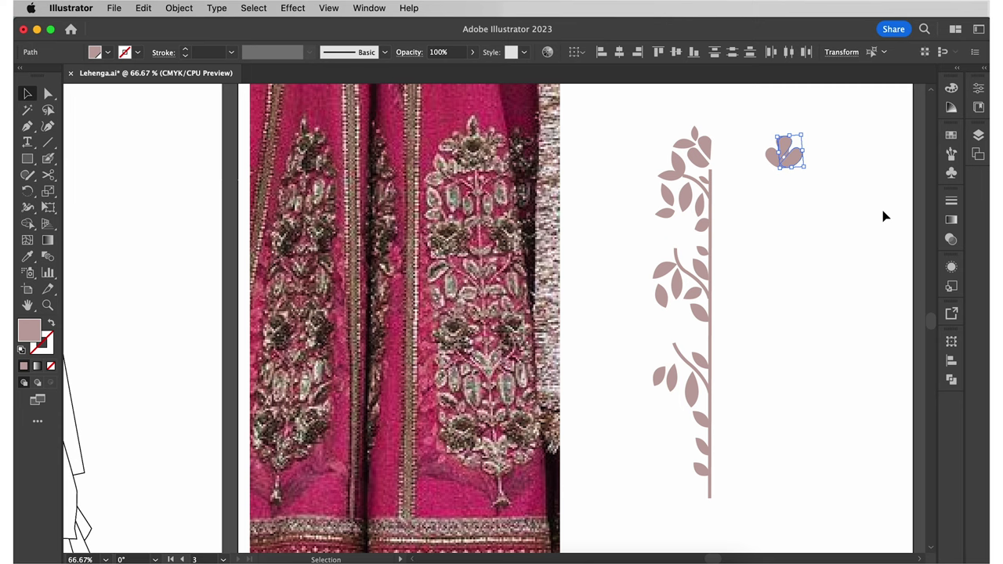
key("Right")
key("Right")
key("Right")
key("Right")
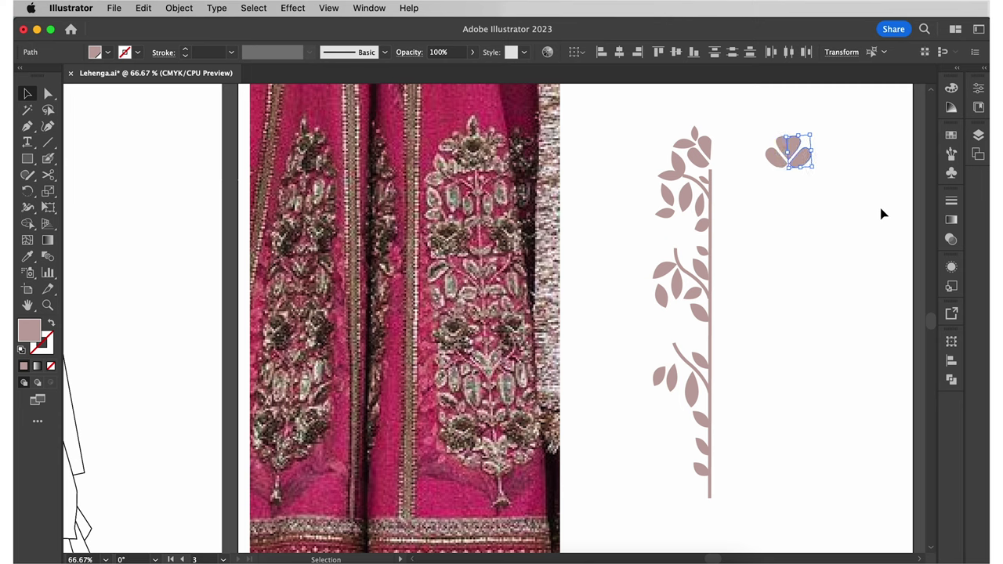
- Select all the flower's petals and merge them with Unite
left_click(864, 140)
left_click_drag(855, 123, 764, 185)
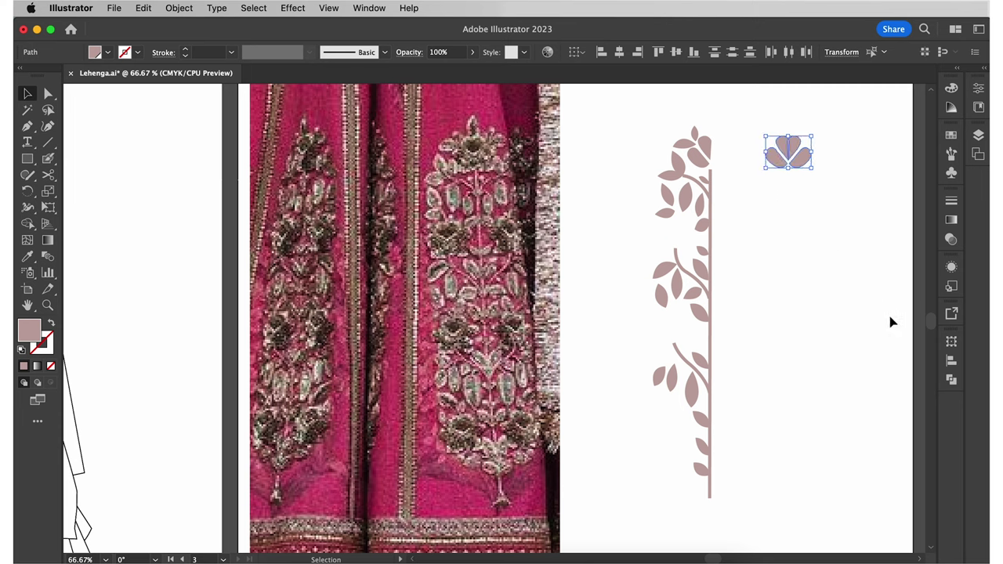
left_click(952, 380)
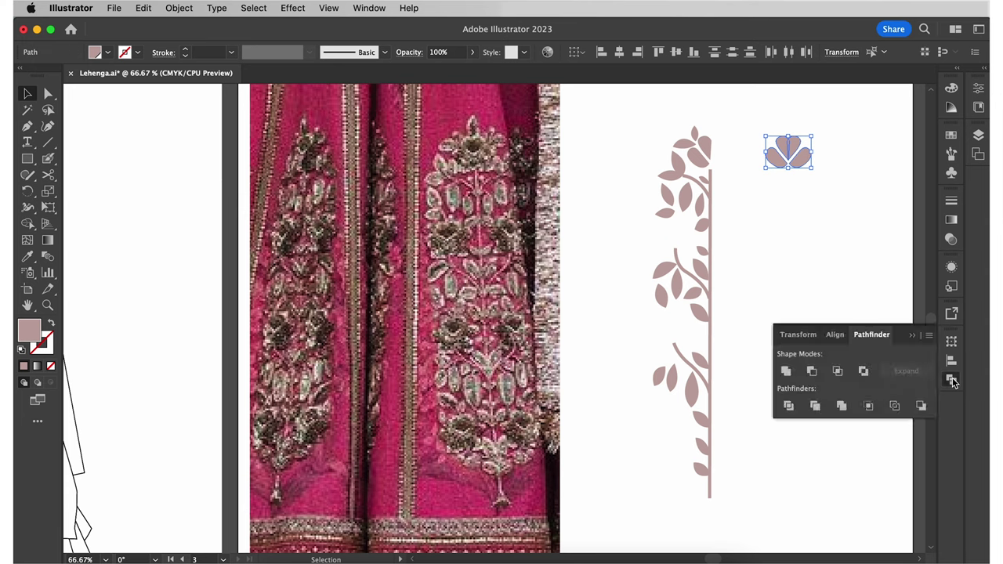
left_click(786, 370)
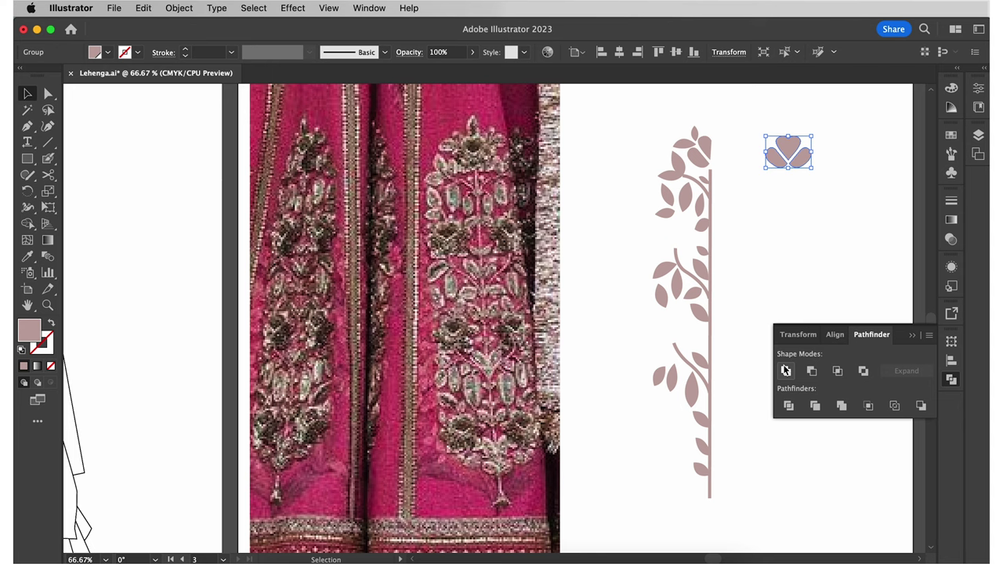
- Place copies of the flower on the ends of the middle and lower branches and in the gap near the stem's base
left_click_drag(788, 152, 684, 330)
mouse_move(702, 317)
left_mouse_down()
mouse_move(696, 307)
mouse_move(655, 462)
left_mouse_up()
left_click(732, 475)
- Draw two narrow pointed leaves, one below and one above the lowest flower
key("p")
left_click(666, 452)
left_click_drag(694, 454, 703, 444)
left_click(682, 405)
mouse_move(656, 399)
left_mouse_down()
mouse_move(645, 388)
mouse_move(694, 420)
left_mouse_up()
left_click(655, 399)
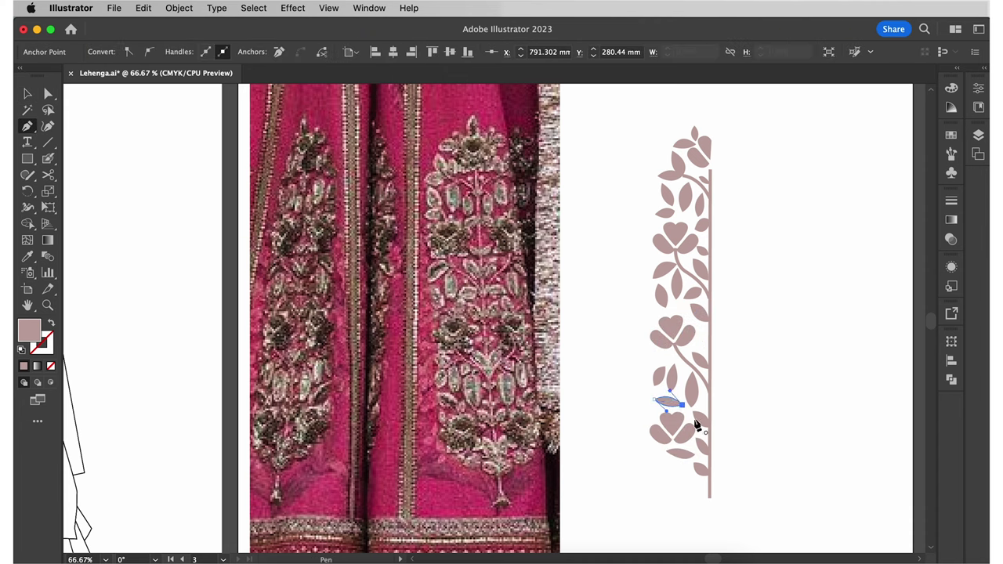
key("v")
left_click(774, 268)
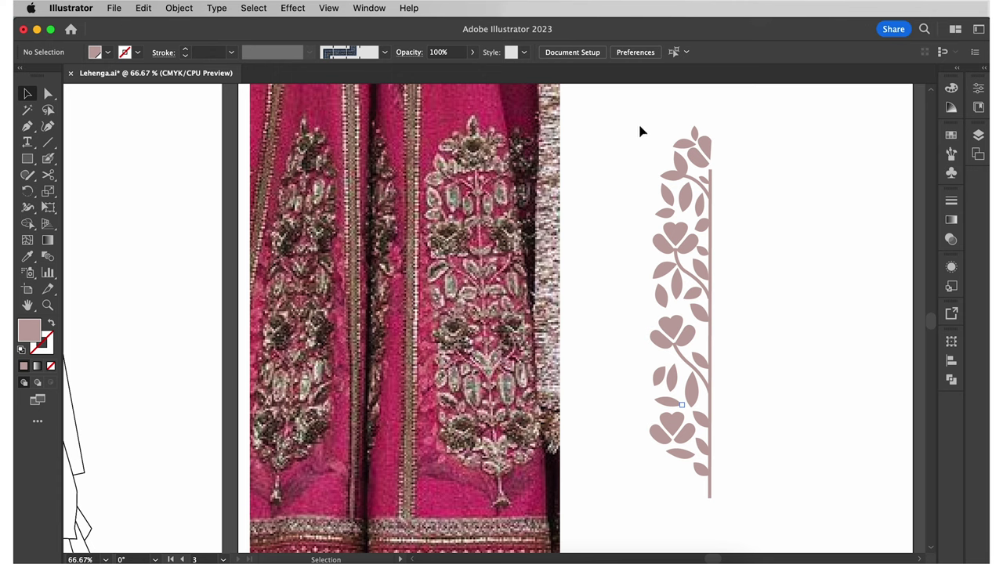
- Select the entire half motif and expand its fills and strokes into shapes
left_click_drag(640, 132, 790, 502)
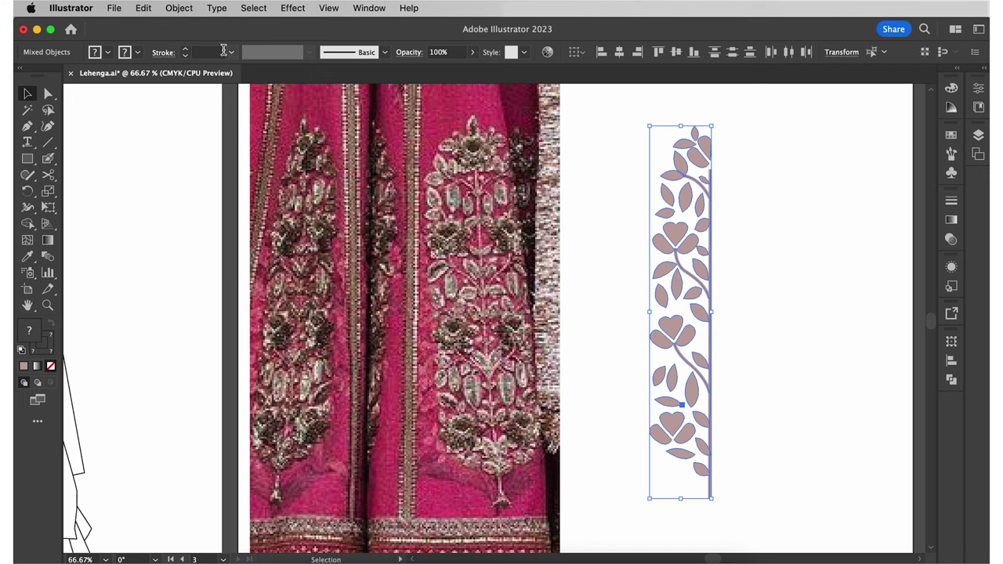
left_click(180, 9)
left_click(227, 193)
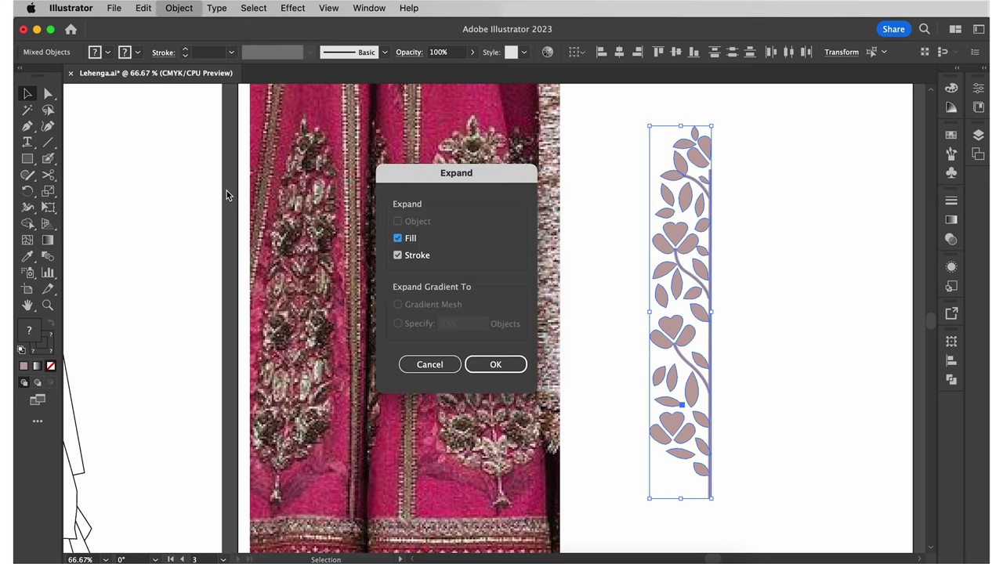
left_click(483, 366)
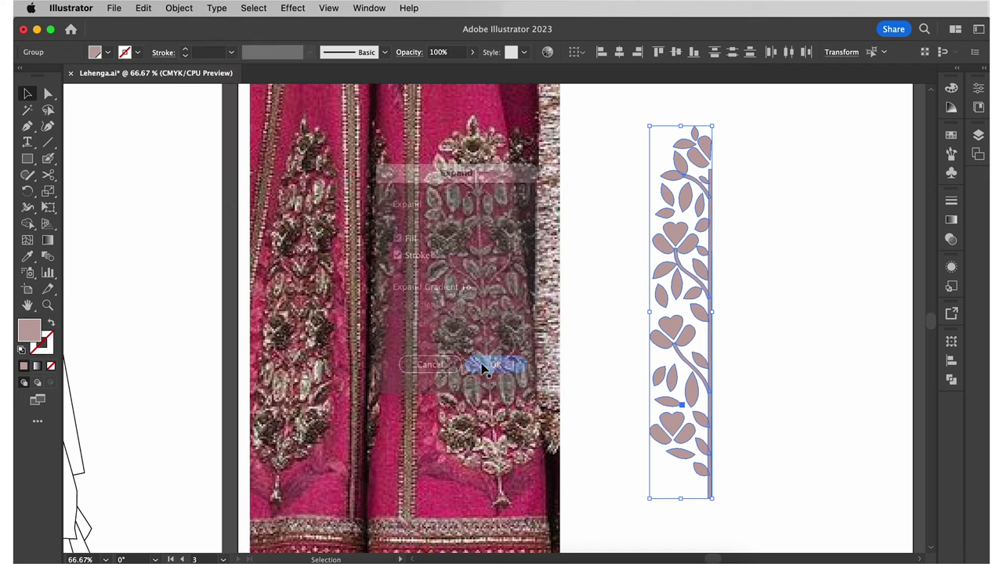
left_click(796, 324)
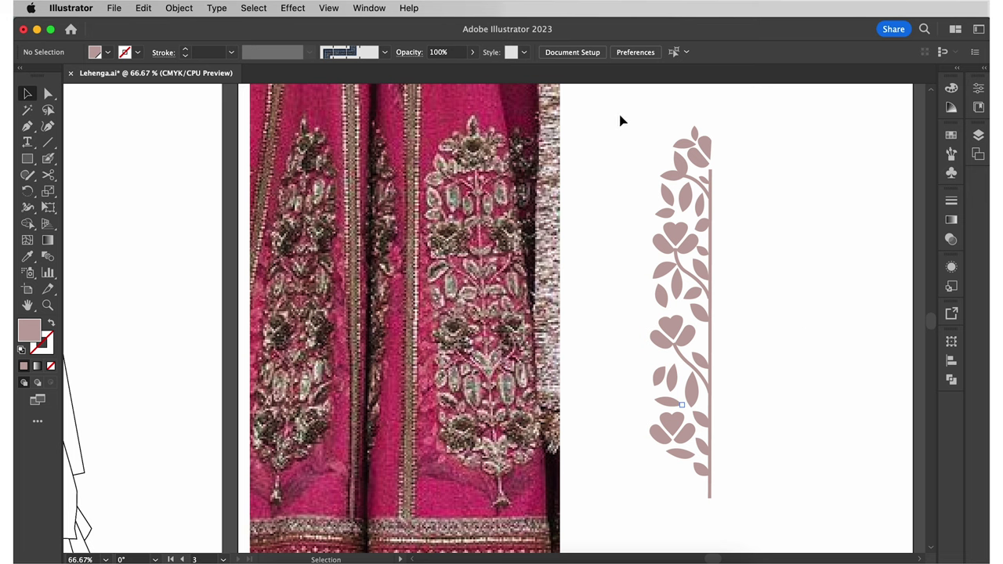
- Select only the half motif's leaves, excluding its flowers, branches and stem, and paste a copy of them exactly in front
left_click_drag(620, 120, 778, 513)
left_click(686, 347, "shift")
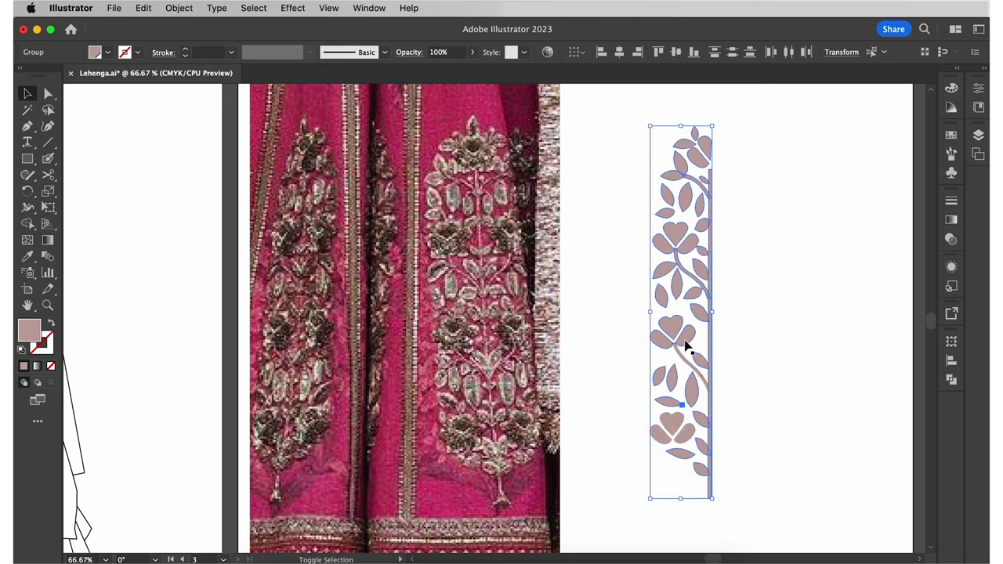
left_click(686, 341, "shift")
left_click(689, 280, "shift")
left_click(687, 239, "shift")
left_click(694, 182, "shift")
left_click(696, 160, "shift")
left_click(703, 147, "shift")
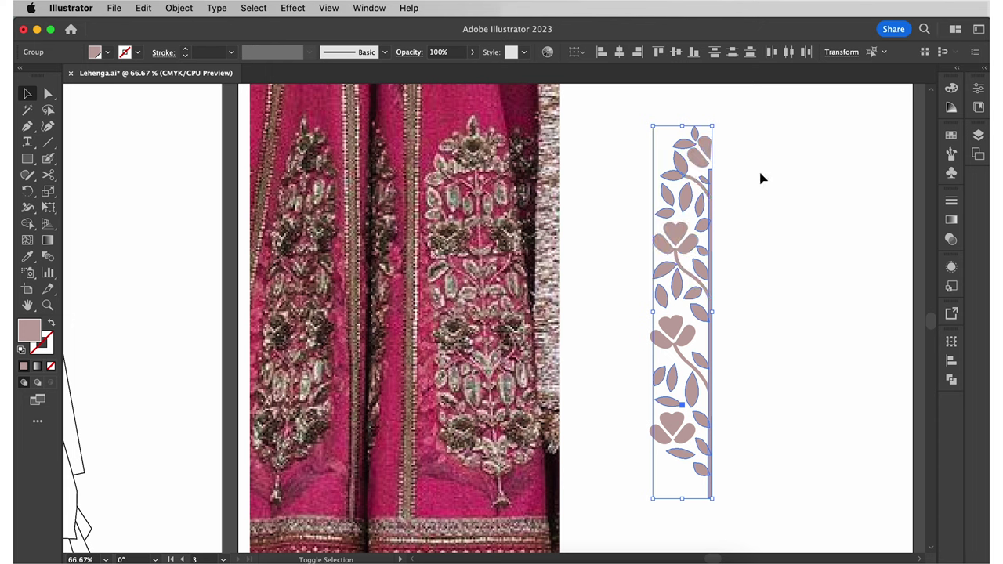
left_click(710, 211, "shift")
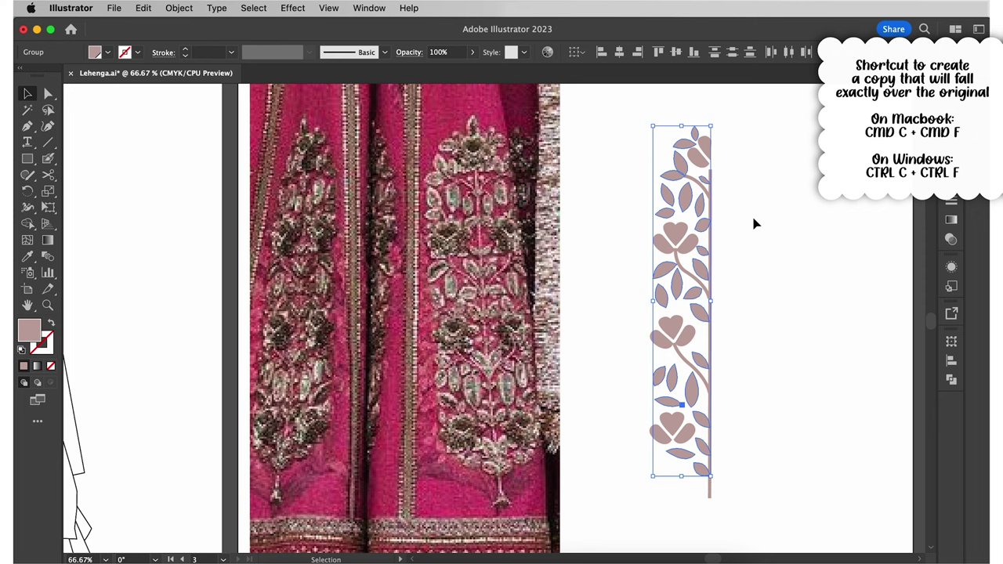
key("super+c")
key("super+f")
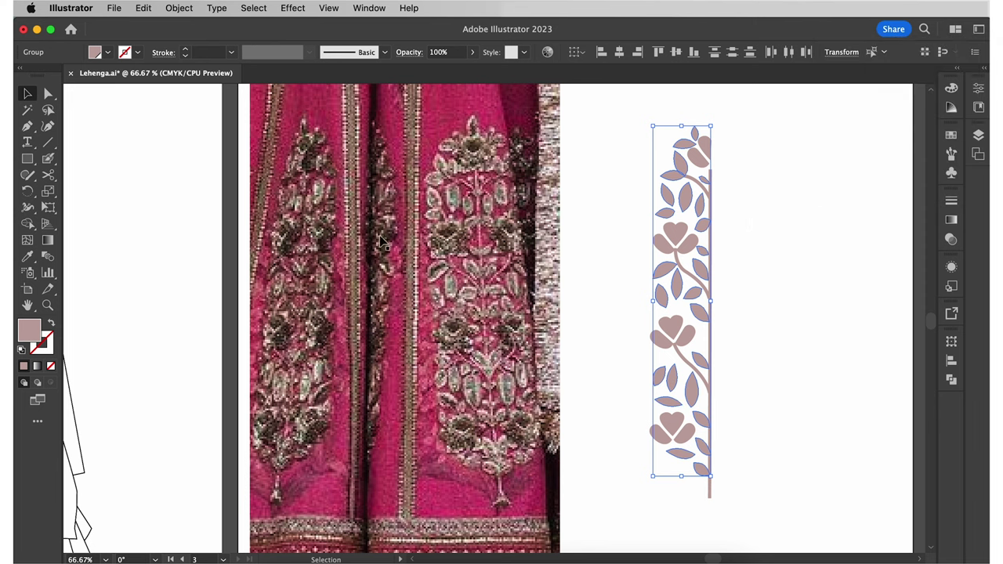
- Turn the leaf copies into unfilled 3 px outlines with a linear white-to-black stroke gradient and a mauve stop at about 49%
left_click(50, 325)
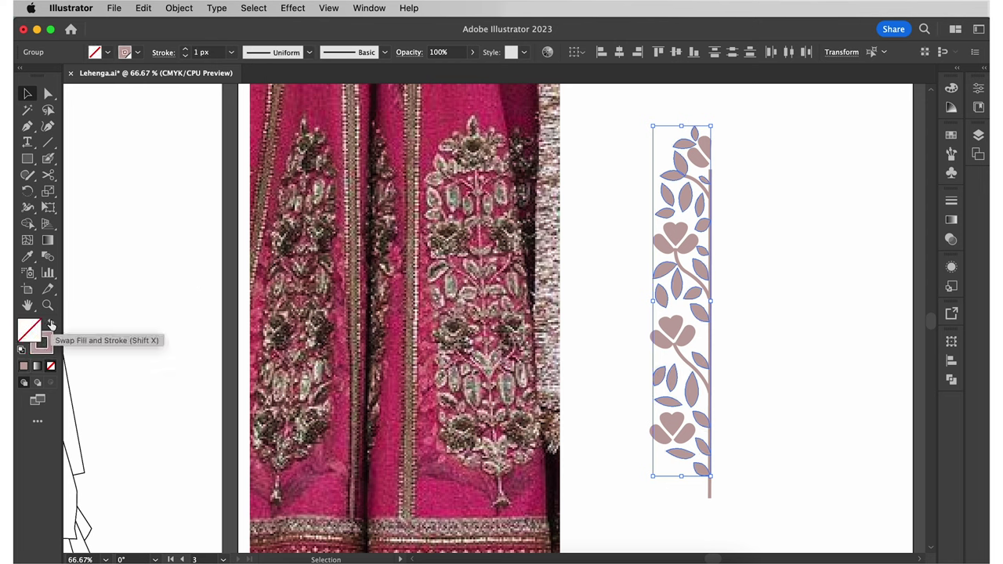
left_click(185, 48)
left_click(185, 48)
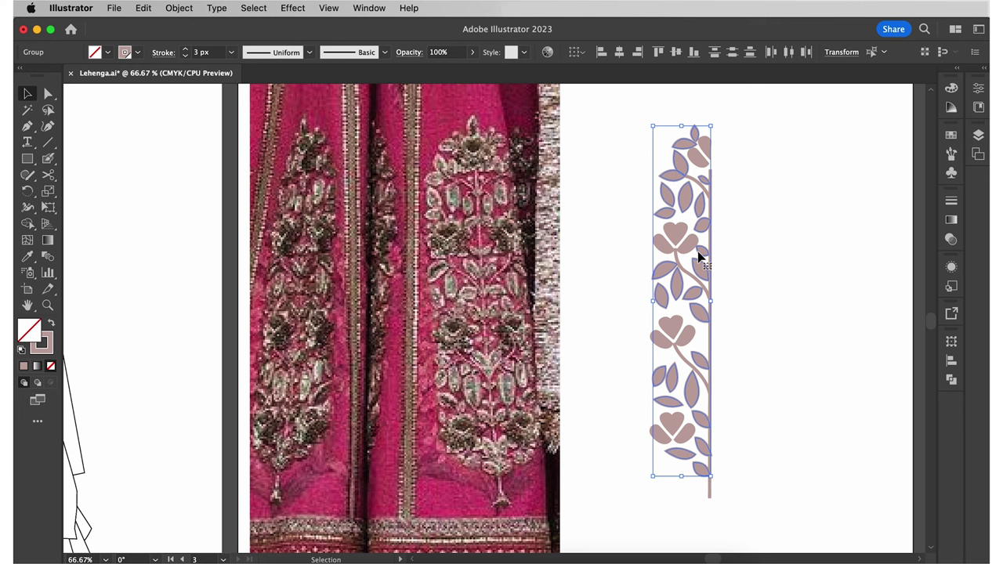
left_click(952, 220)
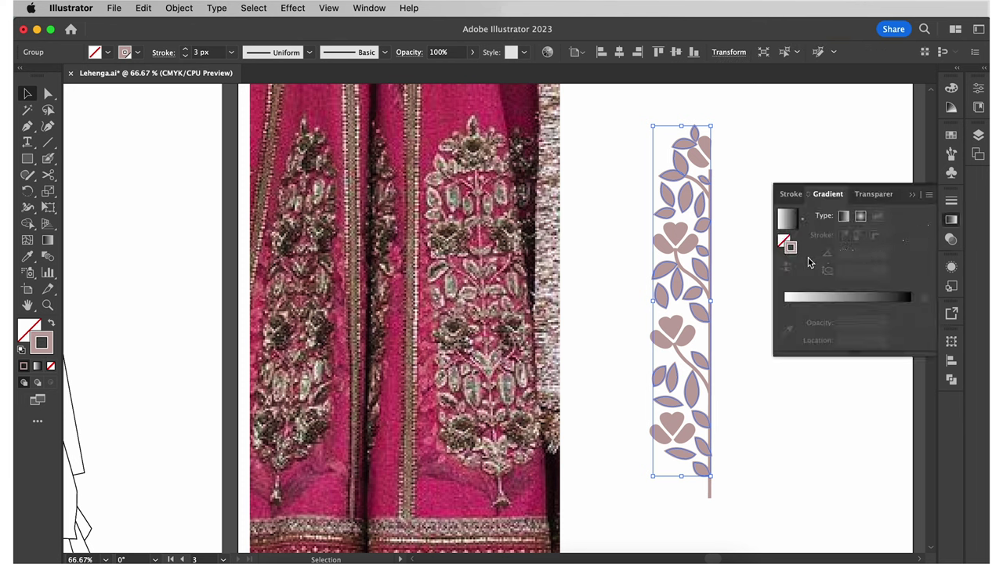
left_click(847, 305)
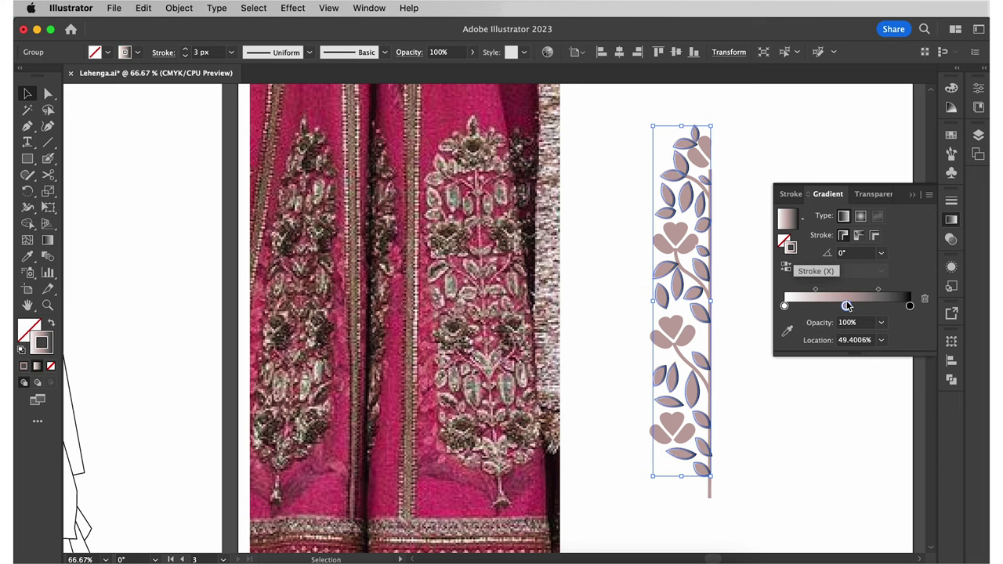
left_click(780, 415)
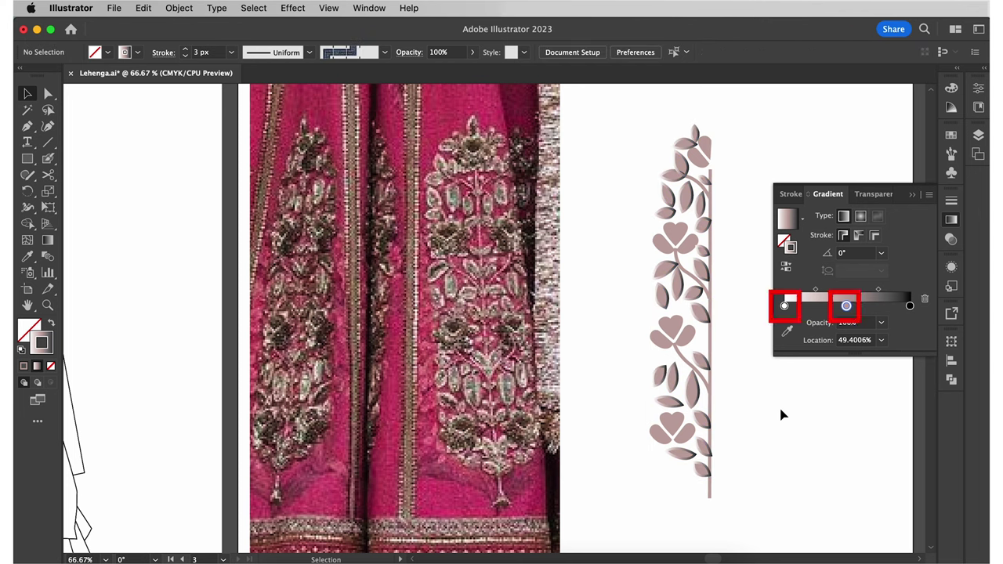
- Expand the leaves' gradient outlines into filled shapes
left_click(710, 373)
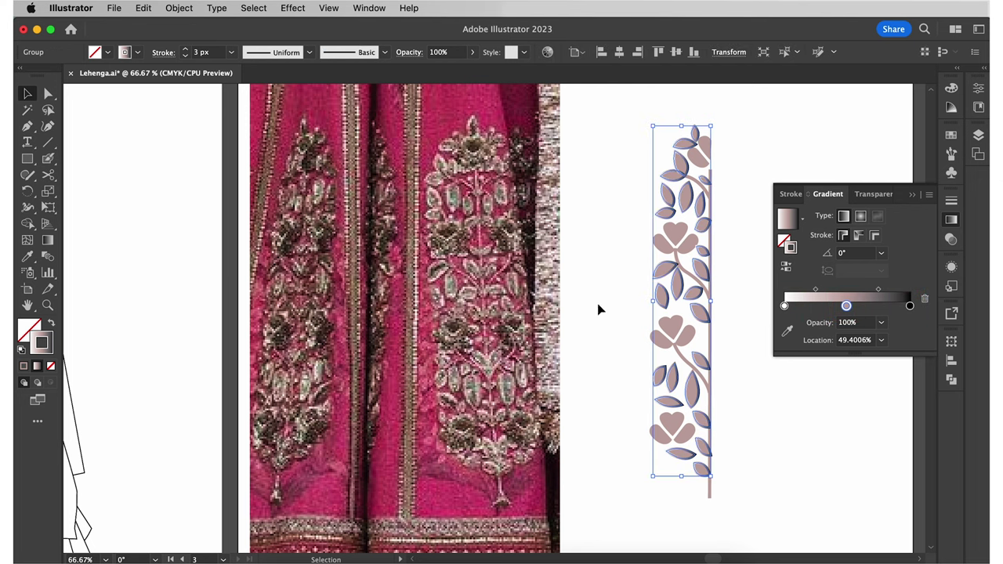
left_click(175, 10)
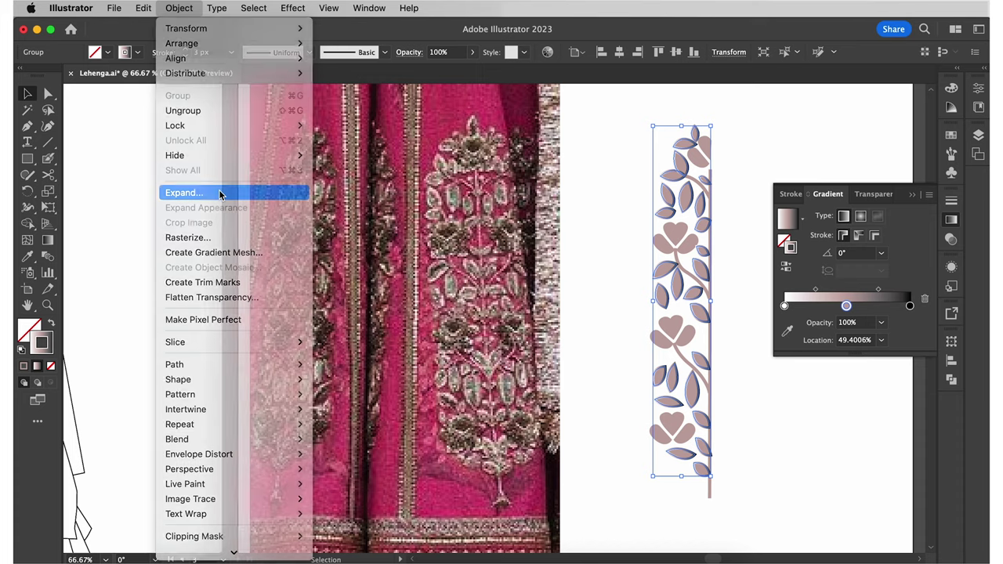
left_click(224, 192)
left_click(488, 364)
left_click(773, 459)
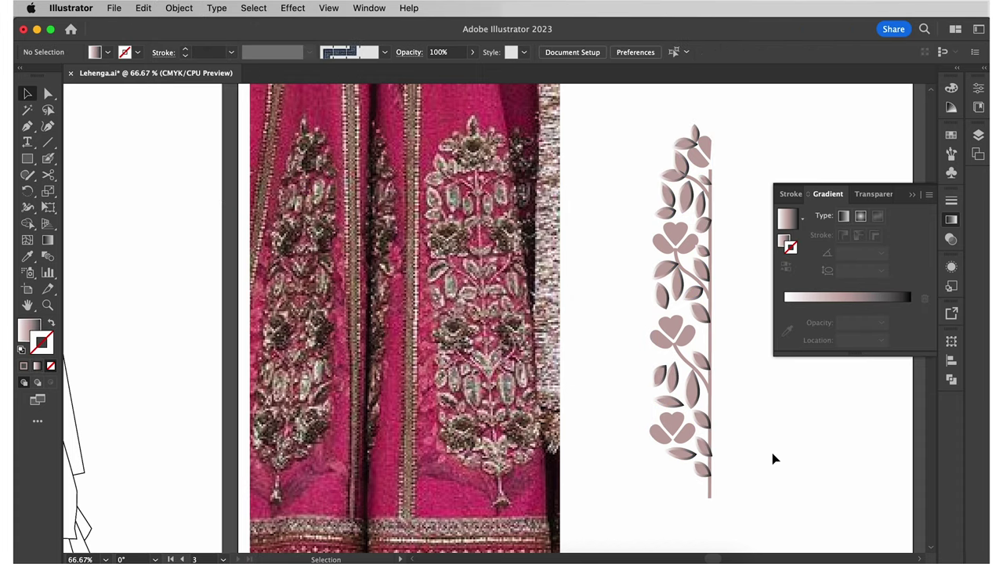
left_click(951, 217)
- Overlay the three full flowers and the half flower at the tip with copies outlined by an unfilled 3 px stroke
left_click(670, 333)
left_click(670, 427, "shift")
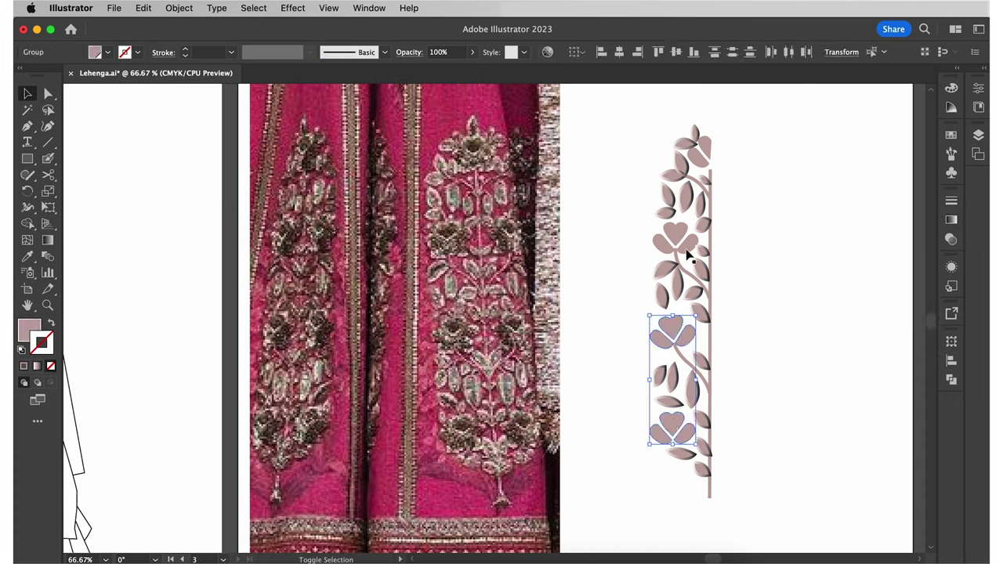
left_click(672, 237, "shift")
left_click(705, 140, "shift")
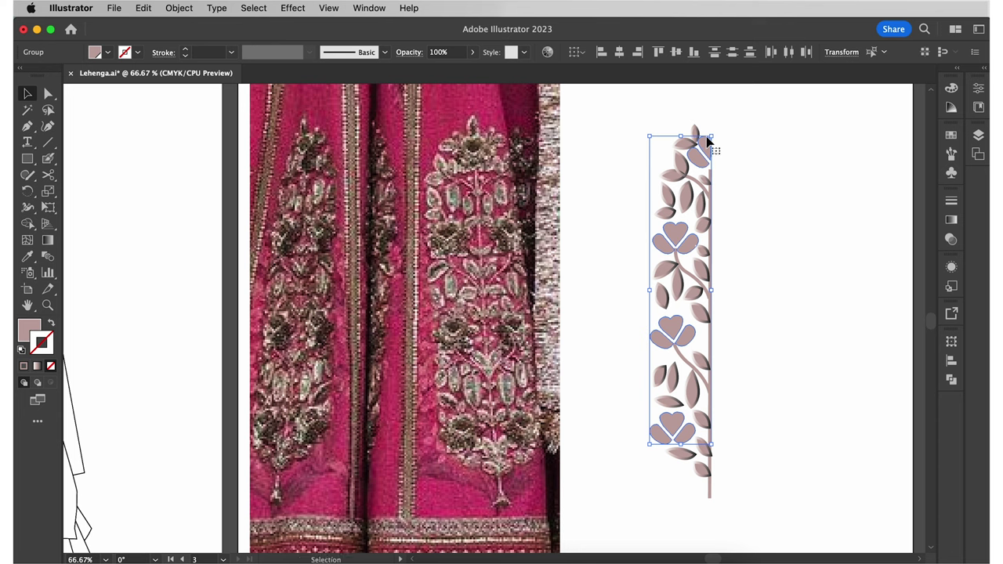
key("shift+x")
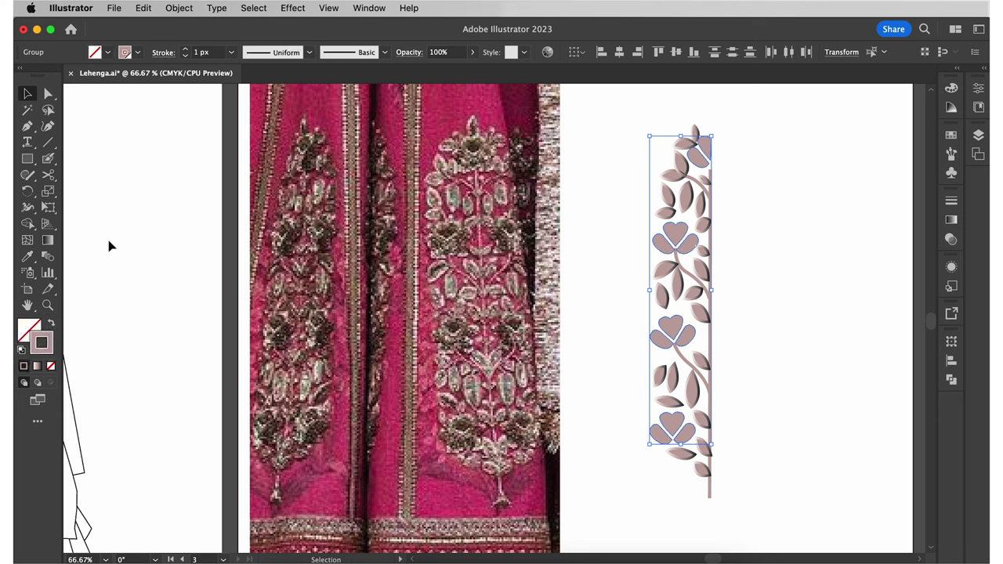
left_click(186, 49)
left_click(186, 49)
- Apply the white, mauve and black linear gradient to the flower outlines' stroke
left_click(951, 221)
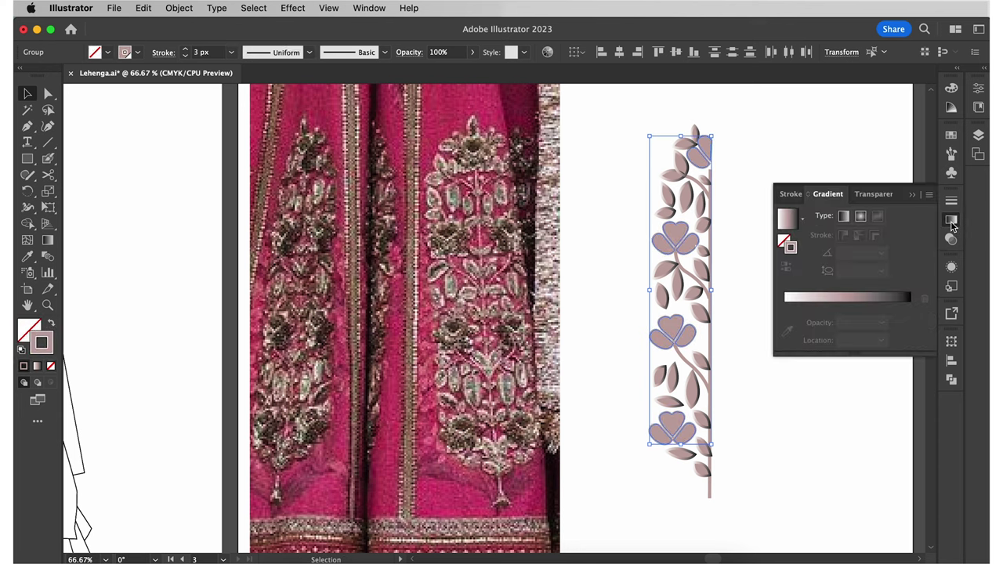
left_click(850, 302)
left_click(806, 322)
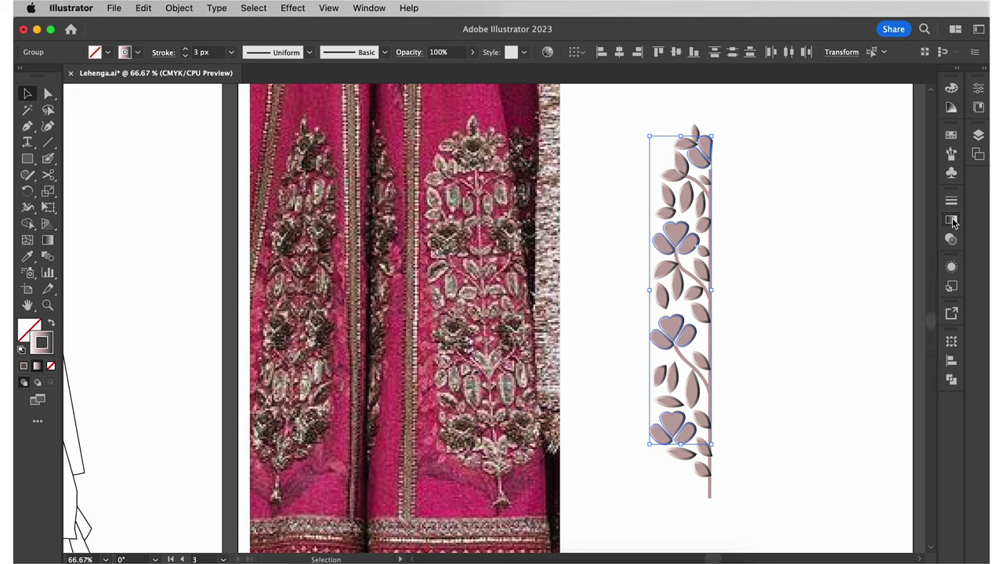
- Reflect a copy of the half motif without its main stem, align it on the stem's other side, and adjust its stacking order
left_click_drag(606, 111, 703, 510)
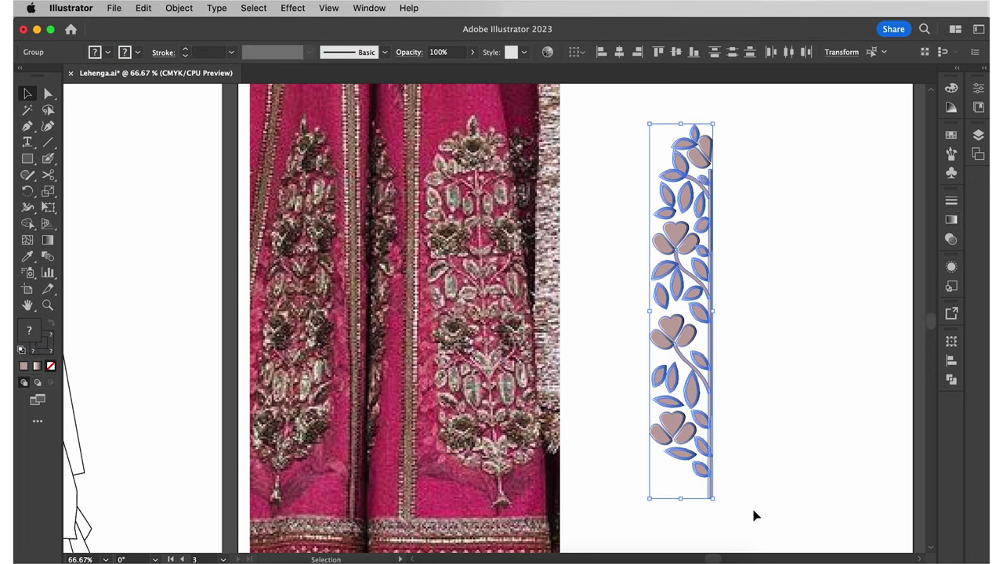
right_click(689, 394)
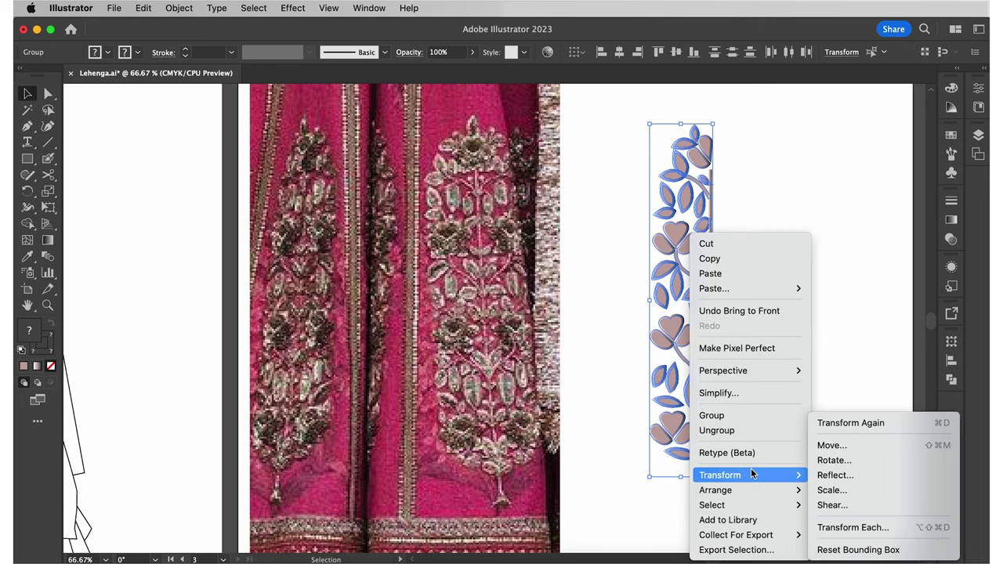
left_click(831, 478)
left_click(444, 374)
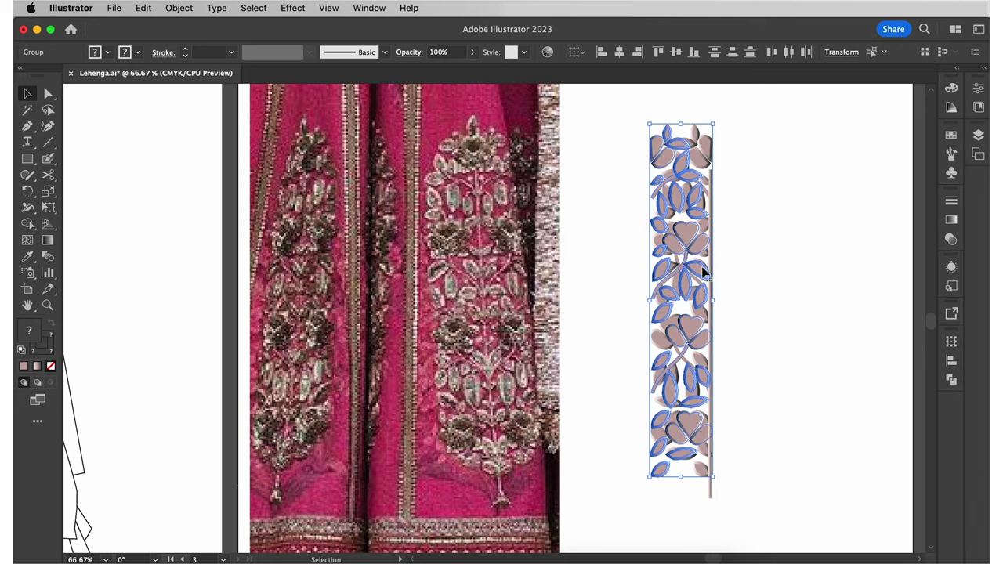
left_click_drag(701, 269, 759, 275)
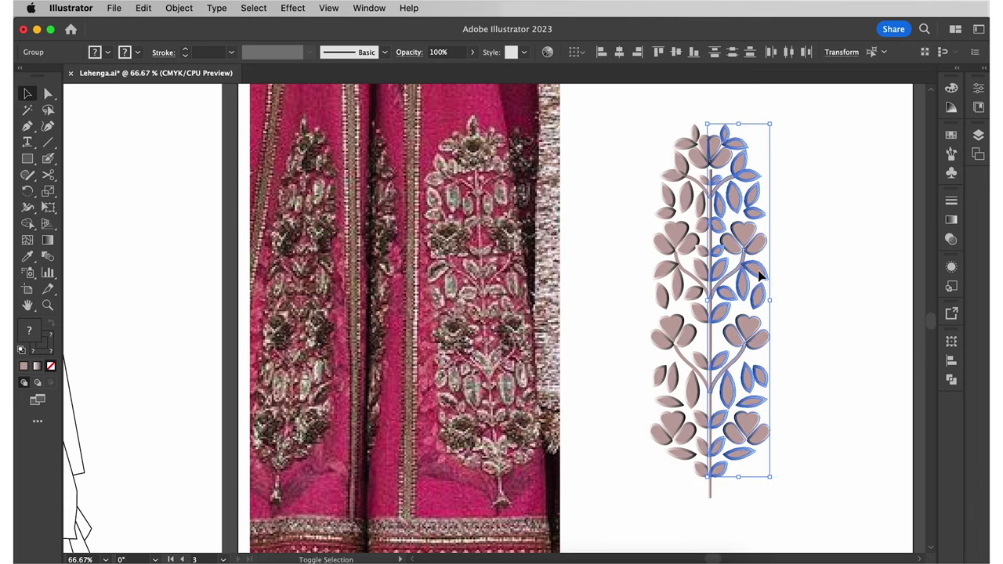
right_click(758, 274)
mouse_move(850, 498)
left_click(668, 527)
- Select all the flowers on both sides of the motif and add inset petal shapes with a -2 mm Offset Path
left_click(596, 435)
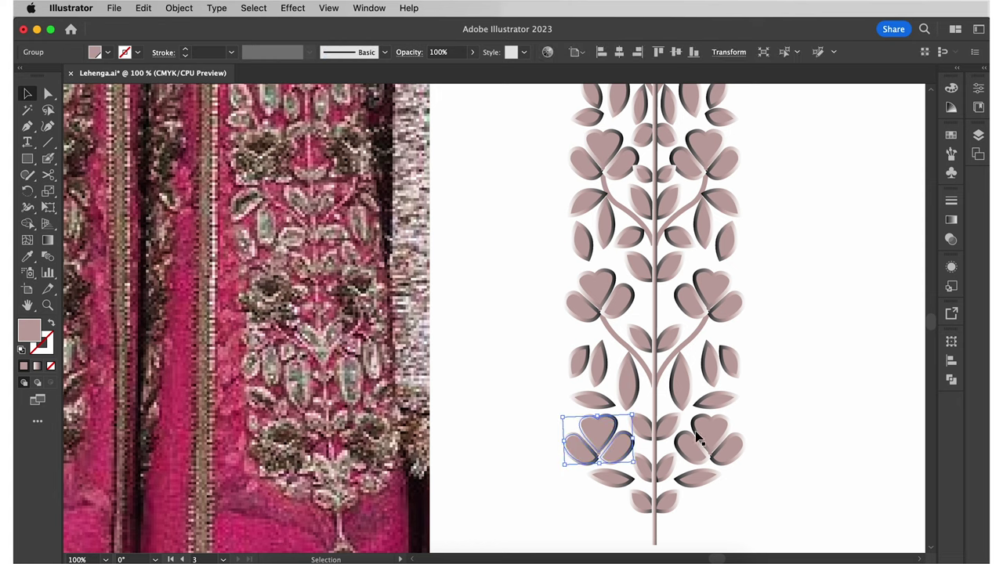
left_click(698, 435, "shift")
left_click(702, 294, "shift")
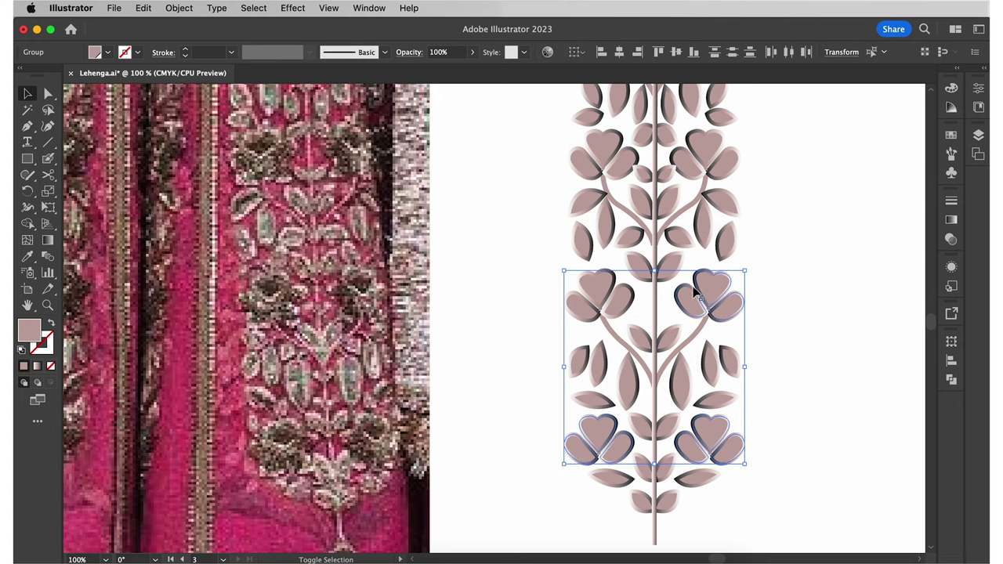
left_click(600, 295, "shift")
scroll(598, 286, "up", 3)
left_click(598, 274, "shift")
left_click(693, 266, "shift")
left_click(670, 142, "shift")
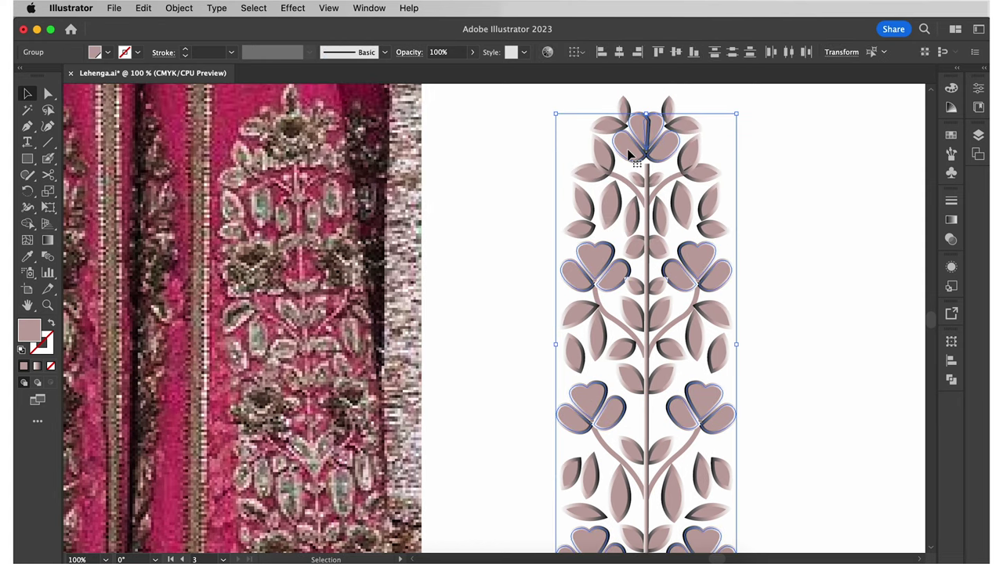
left_click(190, 10)
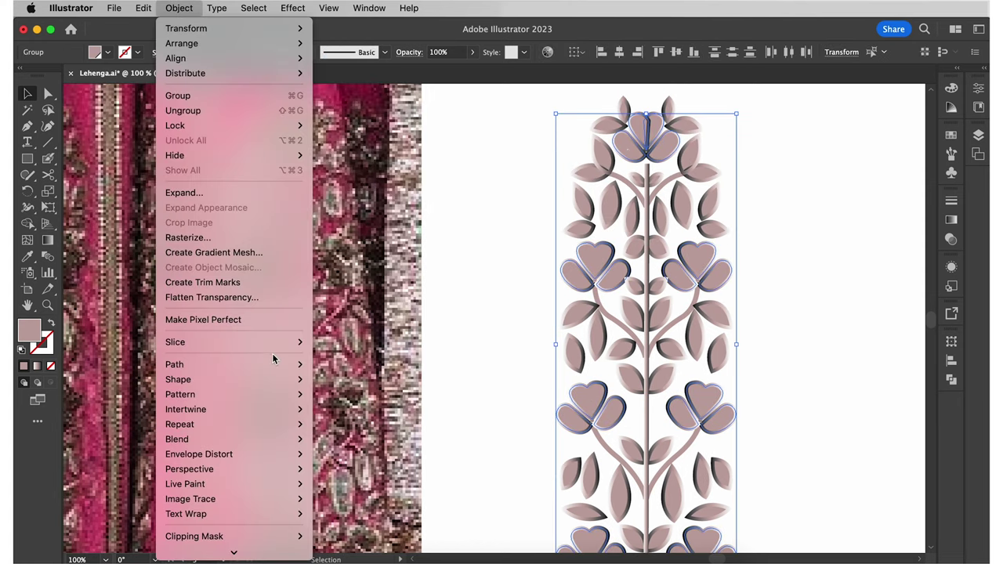
mouse_move(278, 365)
left_click(404, 420)
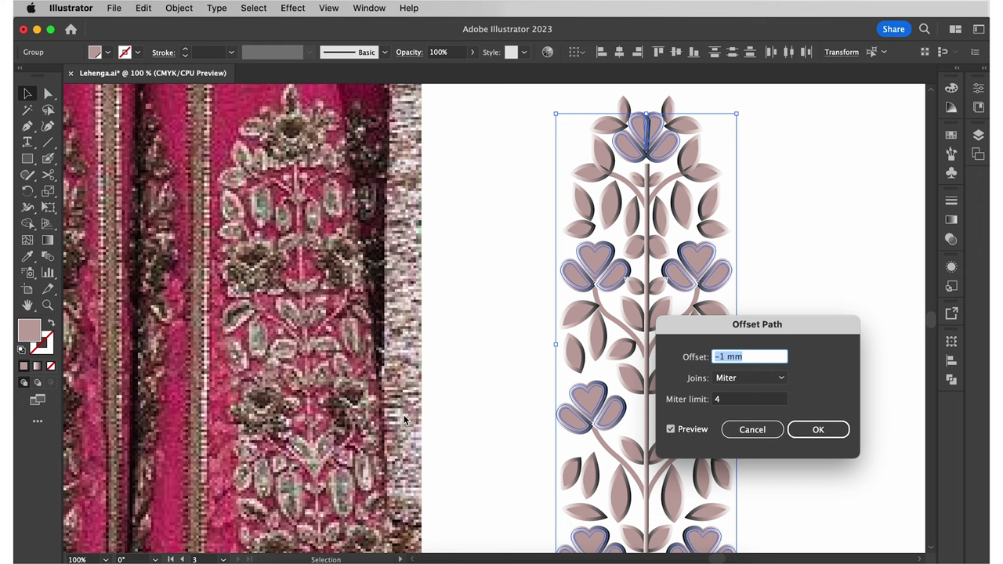
left_click(724, 357)
key("Down")
left_click(747, 399)
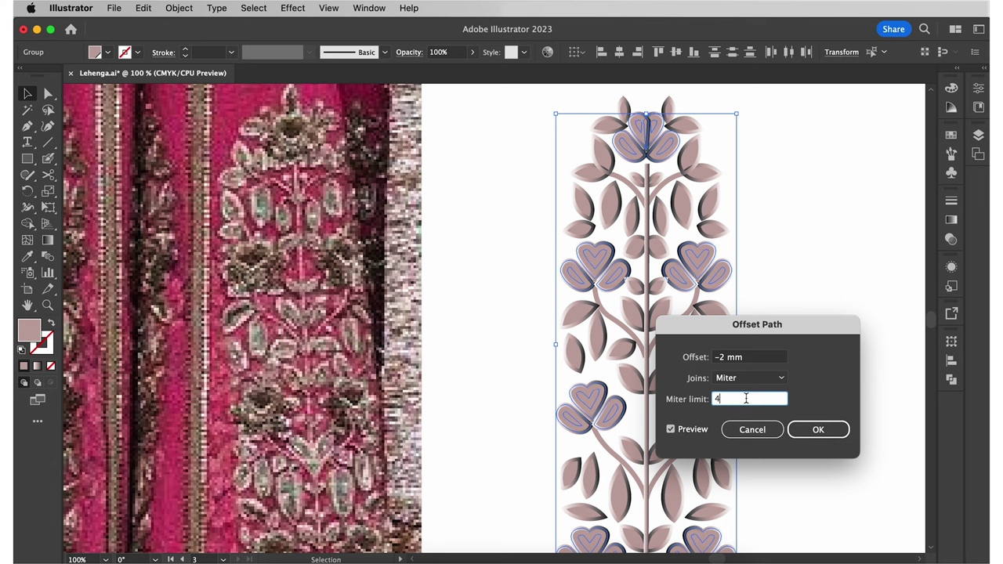
left_click(801, 429)
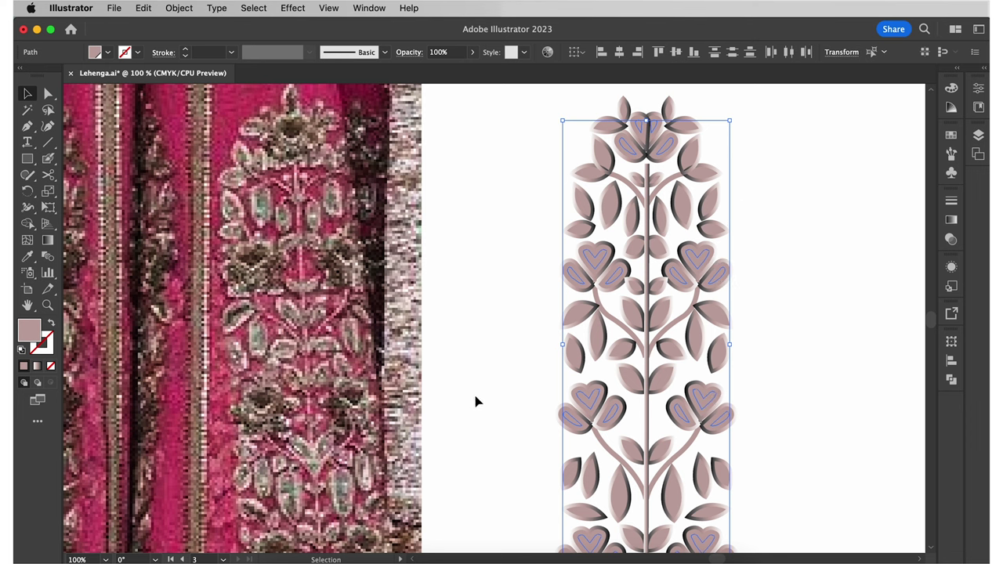
- Fill the inset petal shapes with dark brown sampled from the photo's embroidered flower
key("i")
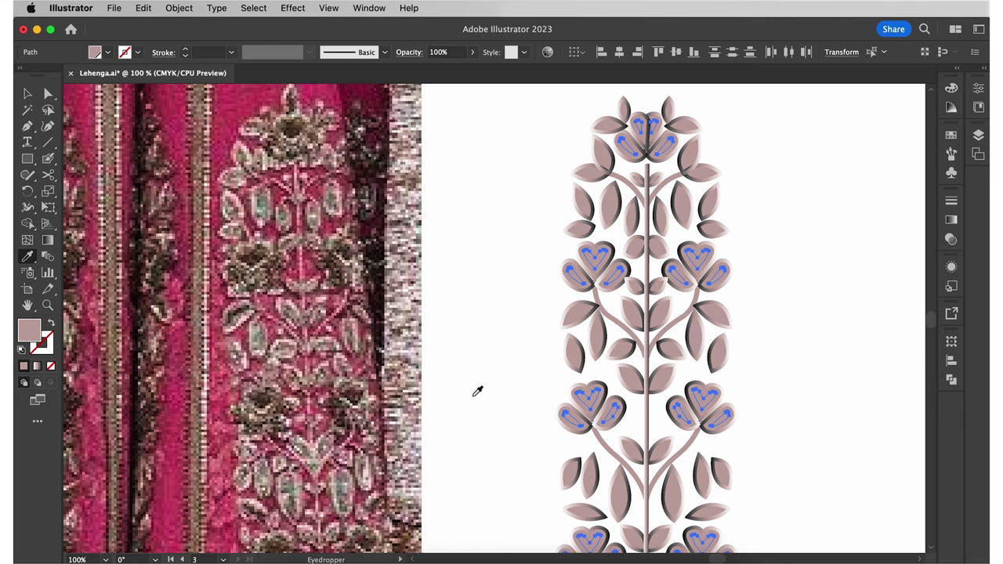
left_click(267, 399)
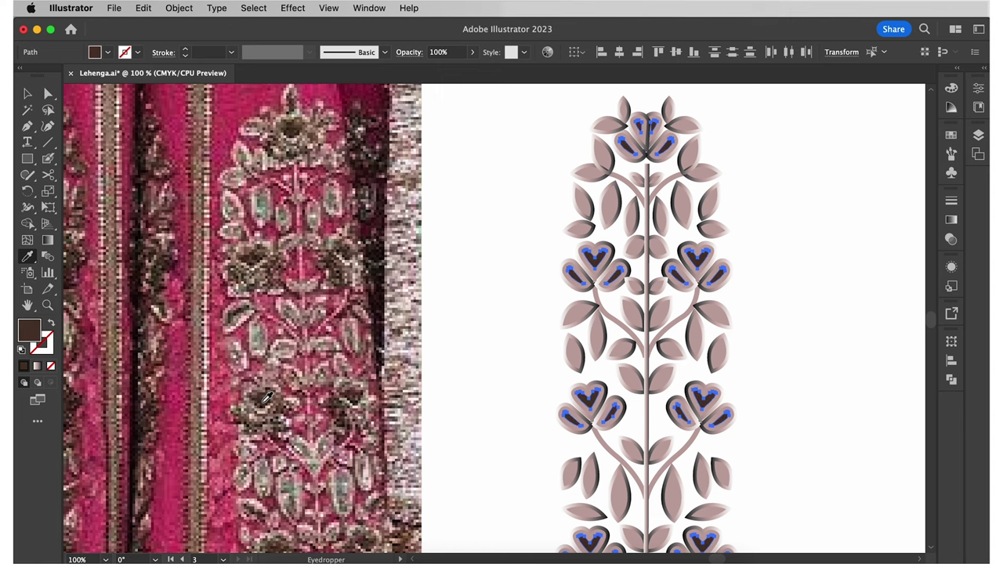
- Select the complete embroidery motif and group its parts
key("super+minus")
key("super+minus")
key("v")
left_click_drag(495, 171, 650, 499)
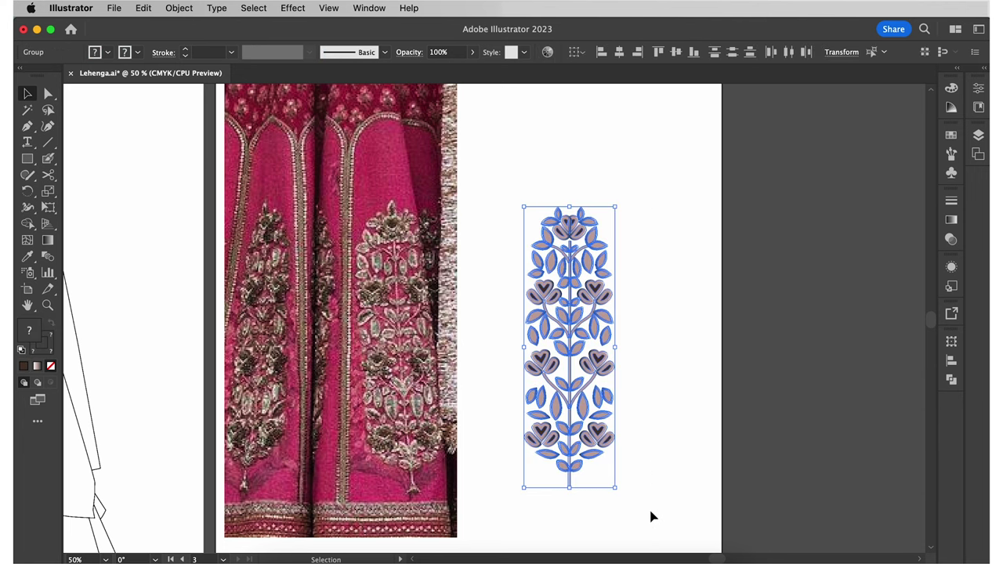
right_click(589, 329)
left_click(651, 134)
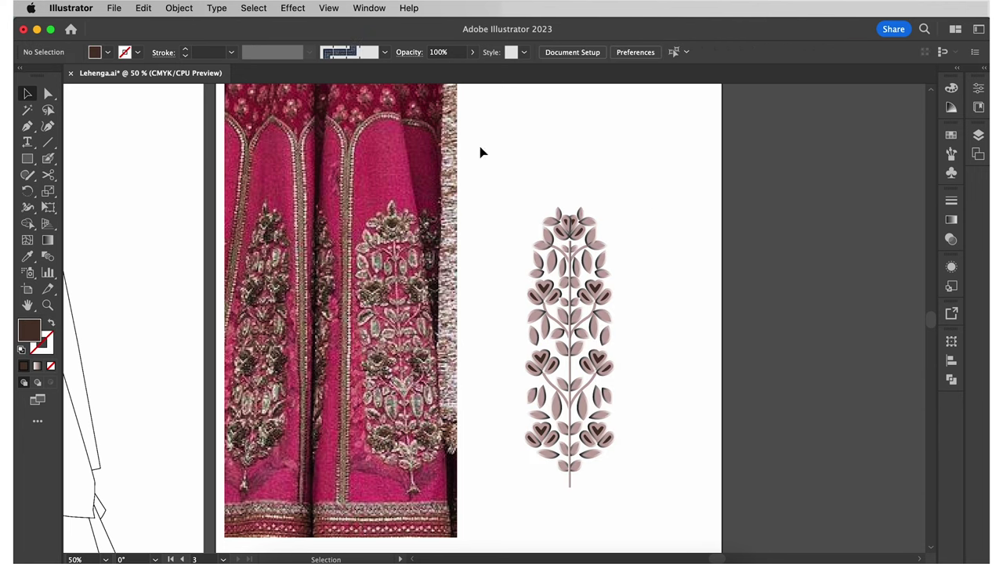
- Draw a tall rectangle covering the whole motif, filled with the bright pink swatch from the sampled palette and without a stroke
left_click(28, 158)
left_click(951, 135)
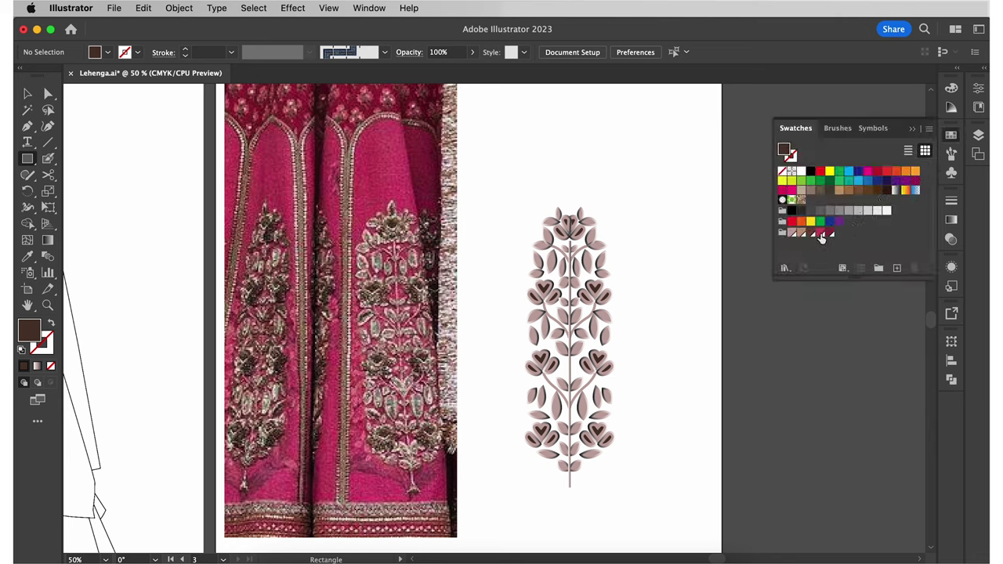
left_click(820, 234)
left_click(952, 135)
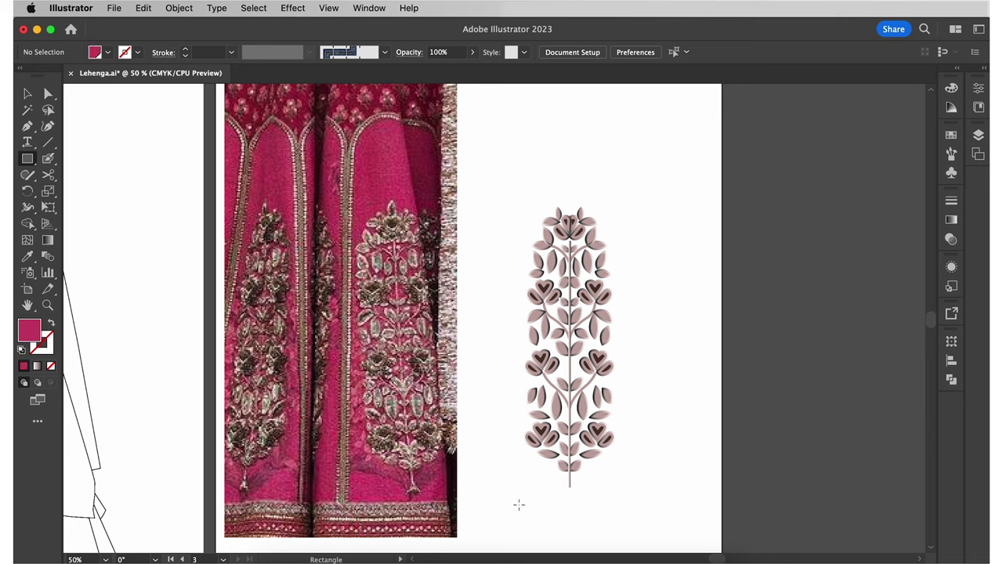
left_click_drag(508, 498, 626, 120)
- Send the pink rectangle behind the embroidery motif and narrow it slightly so the motif sits centred on it
right_click(606, 146)
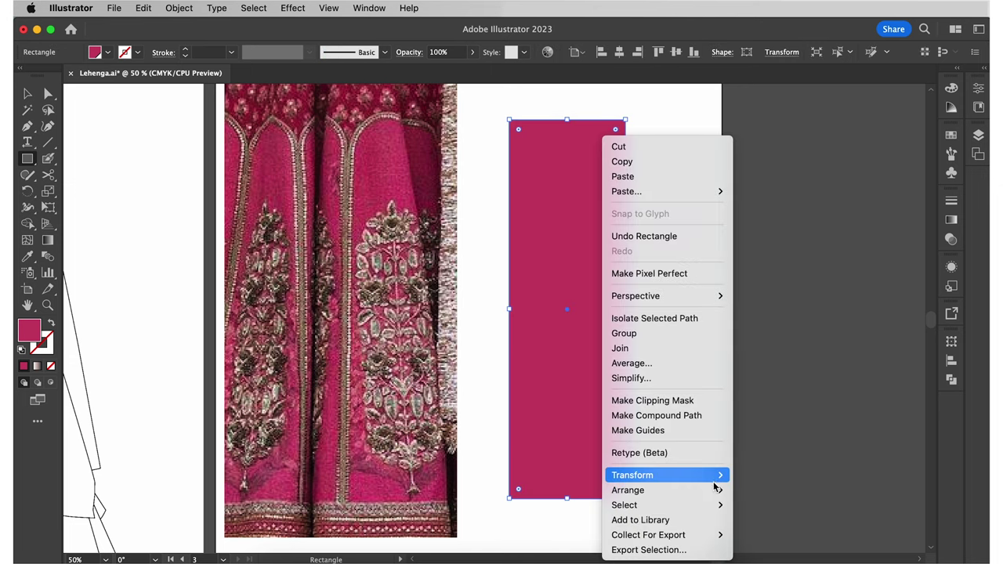
mouse_move(714, 489)
left_click(776, 531)
key("v")
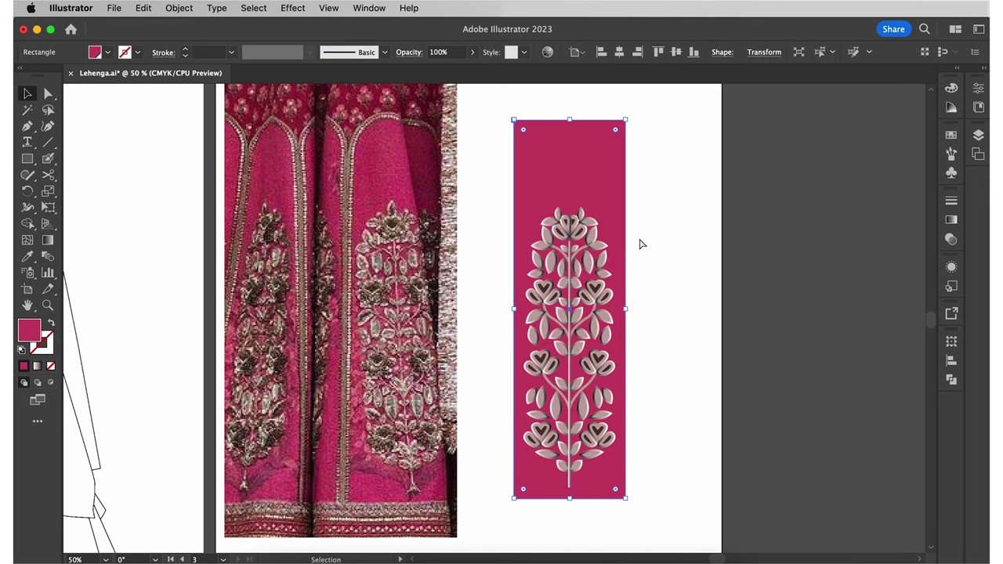
- Round the two upper corners of the pink panel to a radius of about 18.7 mm, keeping the lower corners square
key("a")
left_click(515, 121)
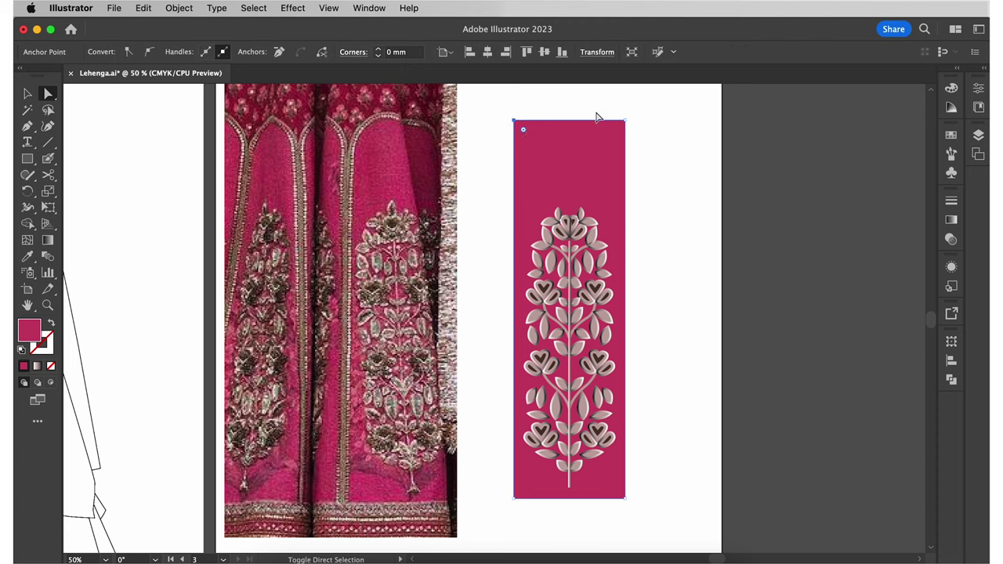
left_click(625, 121, "shift")
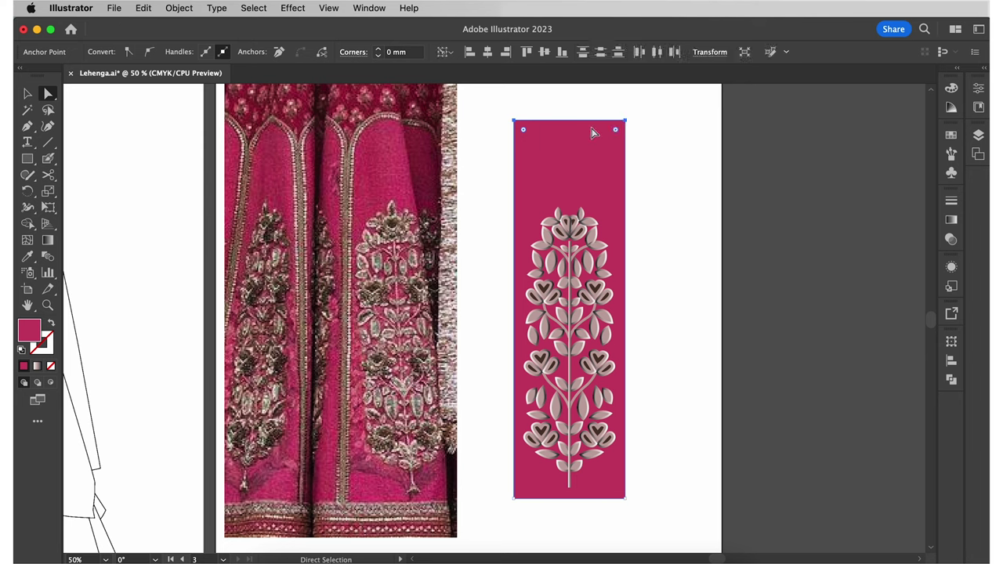
left_click_drag(524, 130, 542, 160)
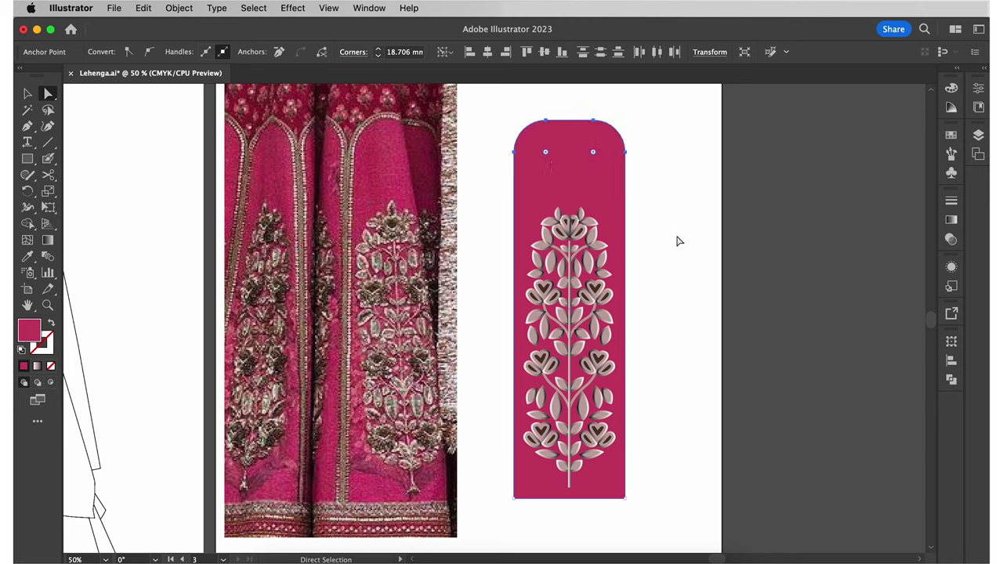
left_click(678, 241)
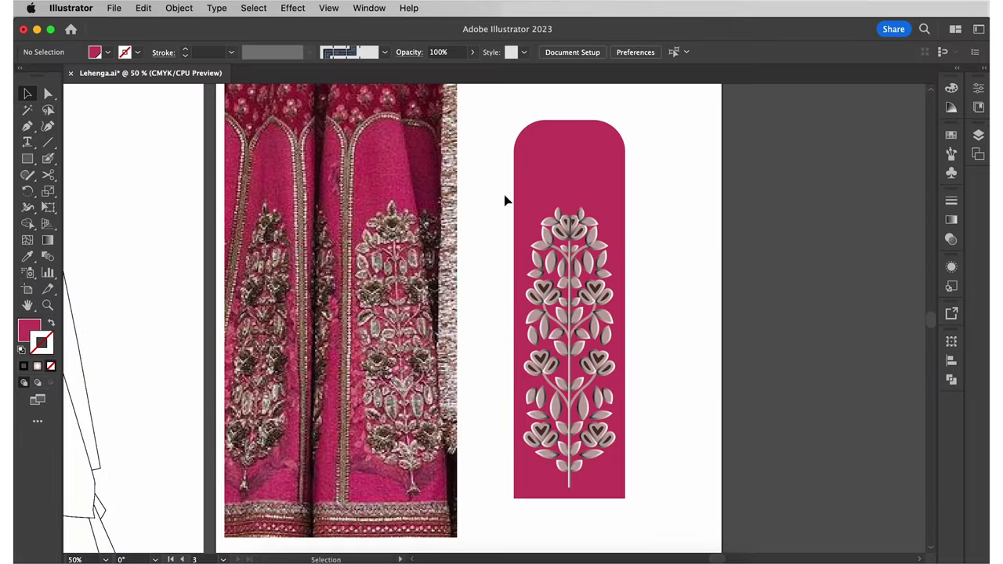
- Draw a small circle beside the panel, filled with the mauve swatch from the sampled palette and without a stroke
left_click(27, 159)
left_click(86, 193)
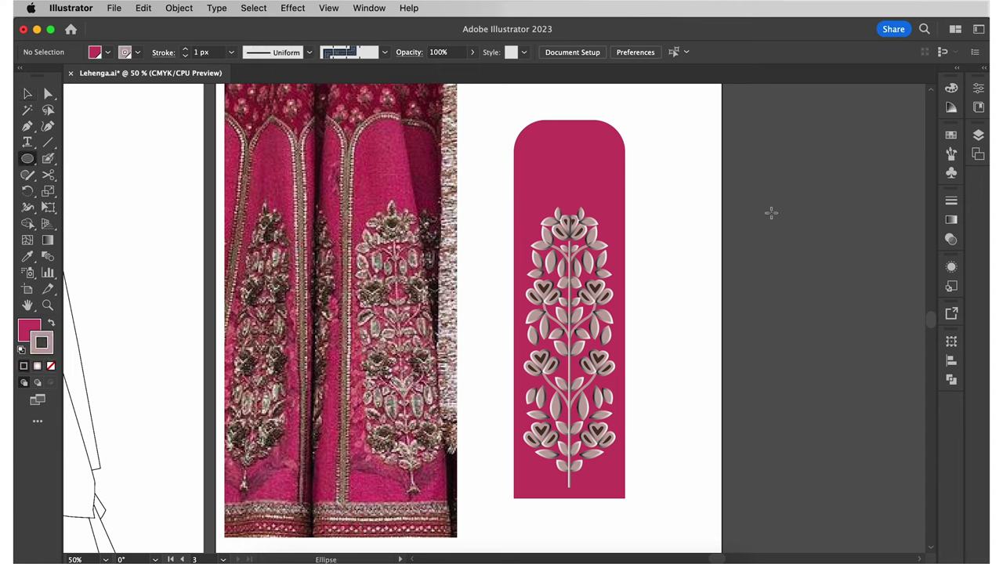
left_click(951, 135)
left_click(791, 233)
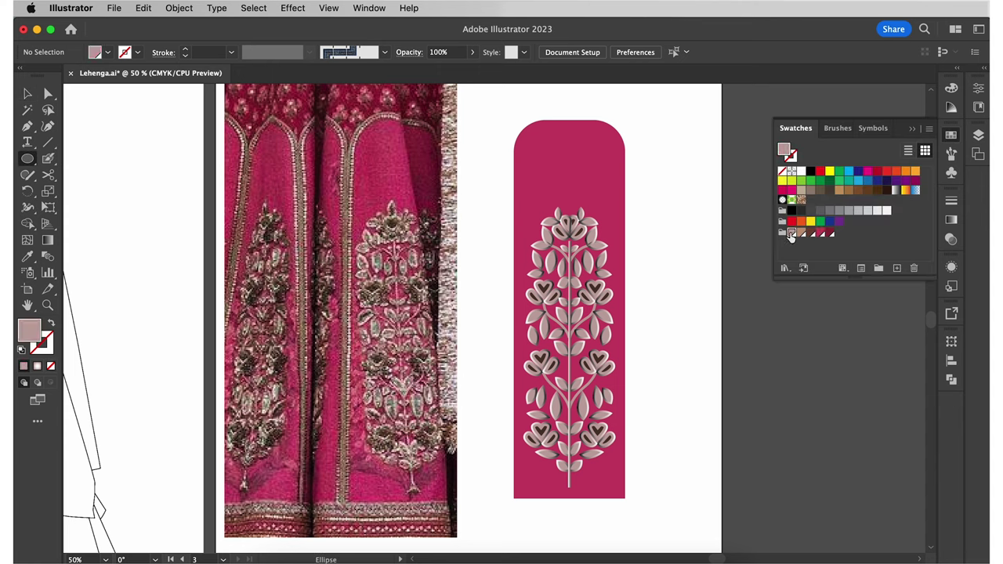
left_click(951, 135)
left_click_drag(660, 199, 697, 233)
- Add a narrow upright rectangle directly below the mauve circle and fill it with a lighter tint of the mauve
mouse_move(30, 160)
left_mouse_down()
mouse_move(66, 171)
mouse_move(79, 159)
left_mouse_up()
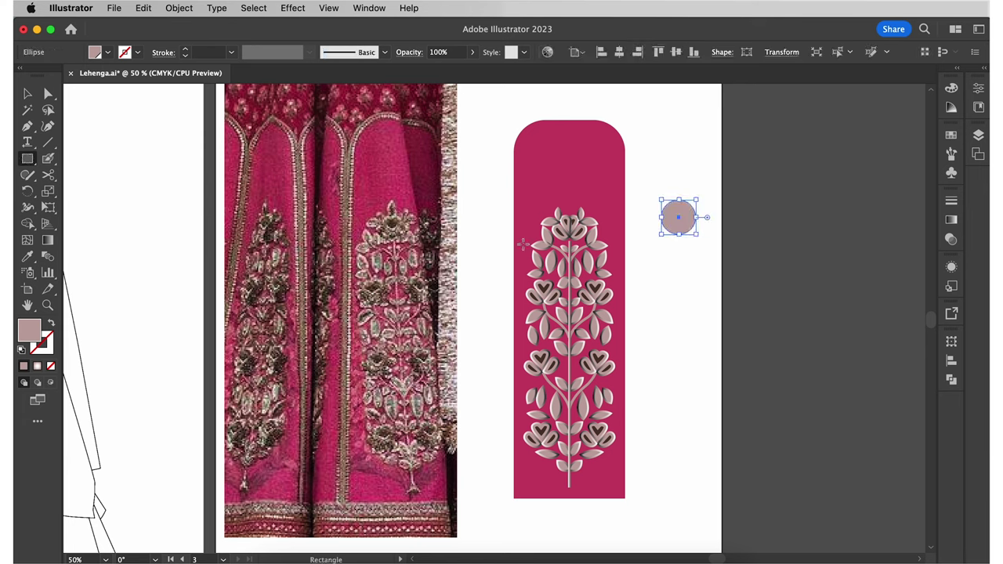
left_click_drag(666, 237, 689, 301)
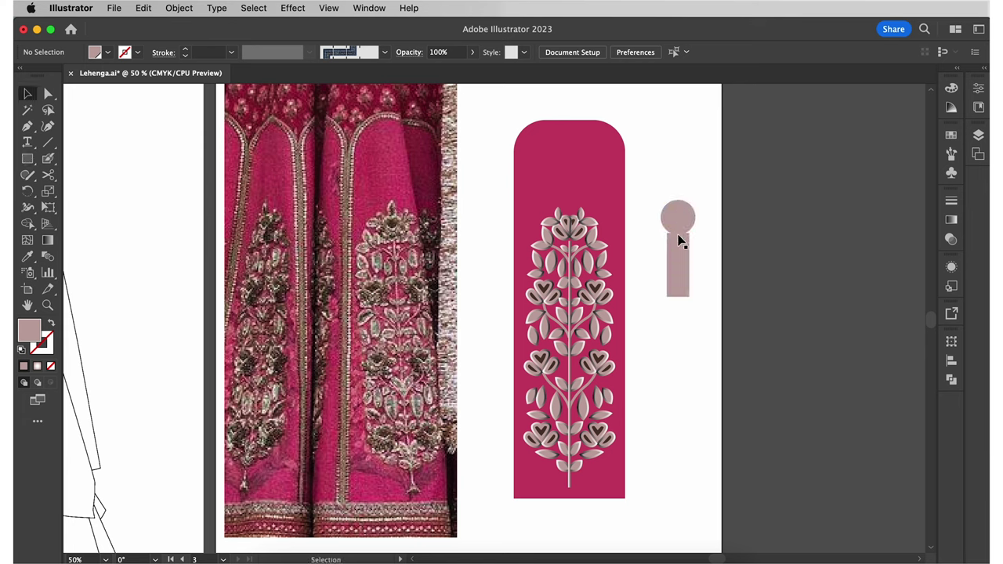
left_click(678, 263)
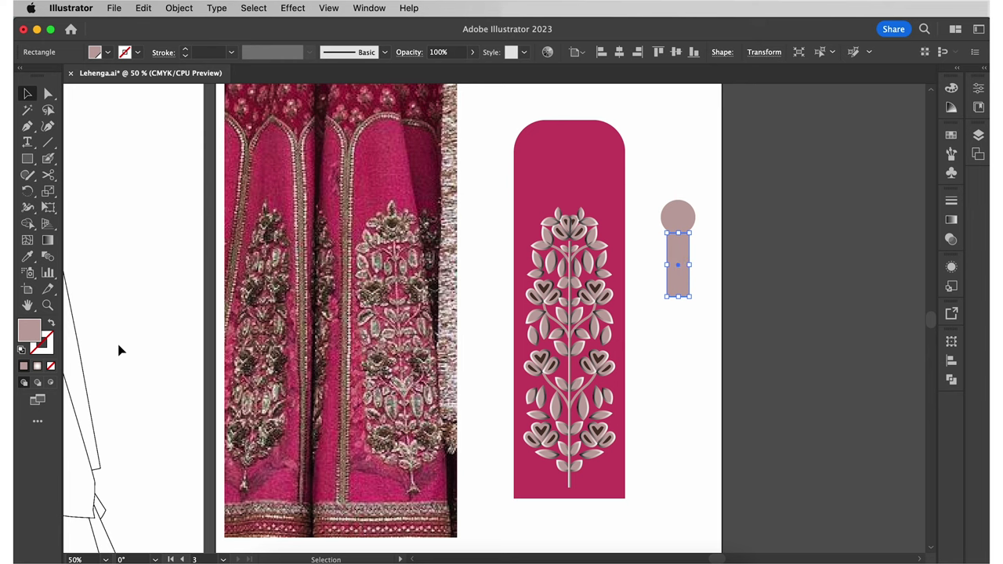
double_click(37, 335)
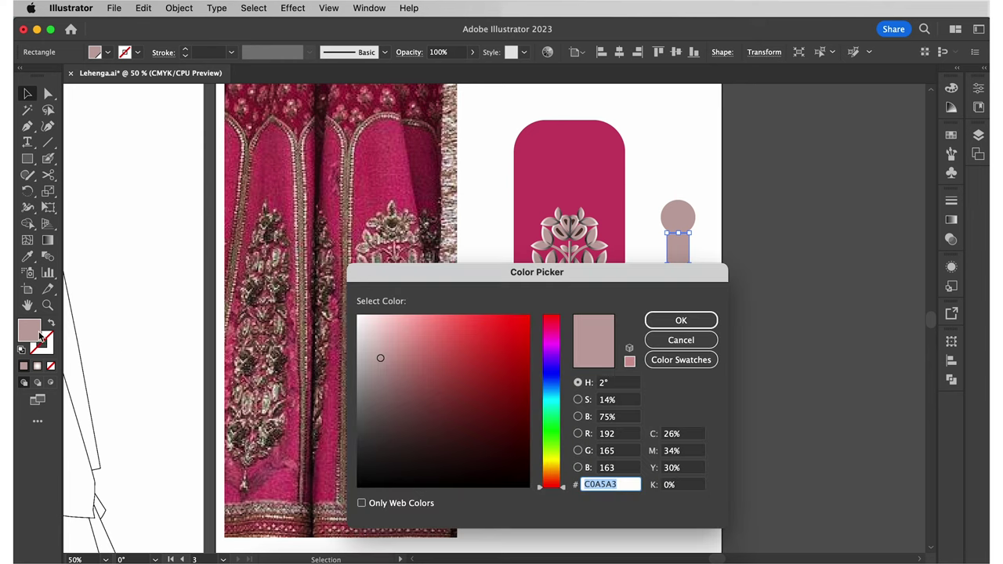
left_click(368, 341)
left_click(681, 321)
left_click(724, 290)
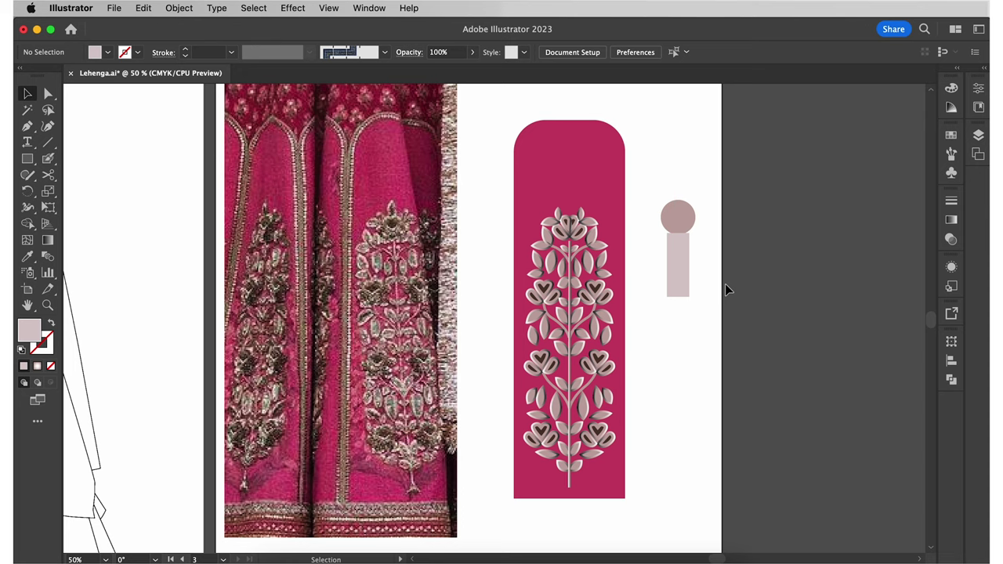
- Select the circle and rectangle together and scale them down proportionally to roughly a quarter of their size
left_click_drag(656, 187, 730, 294)
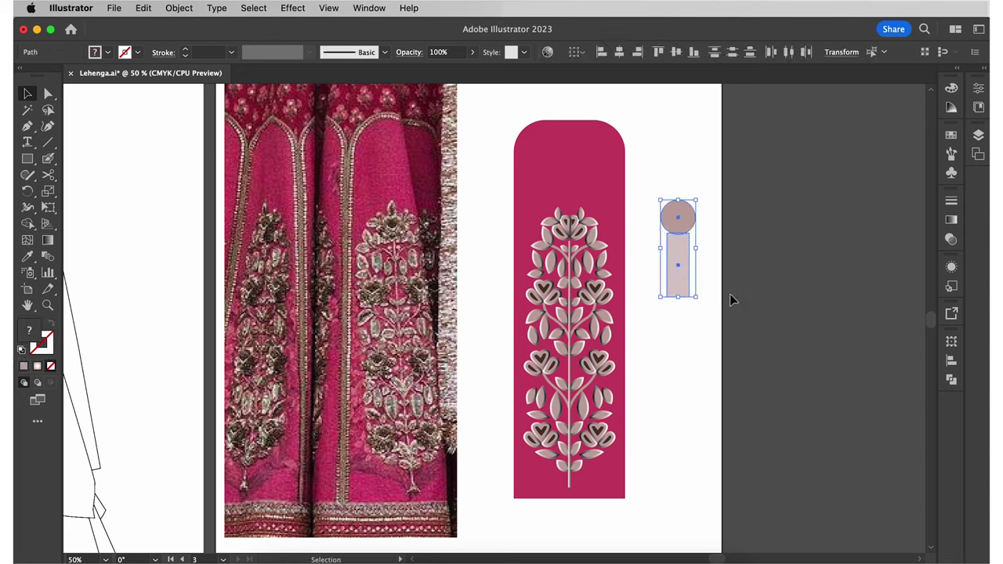
left_click(661, 200)
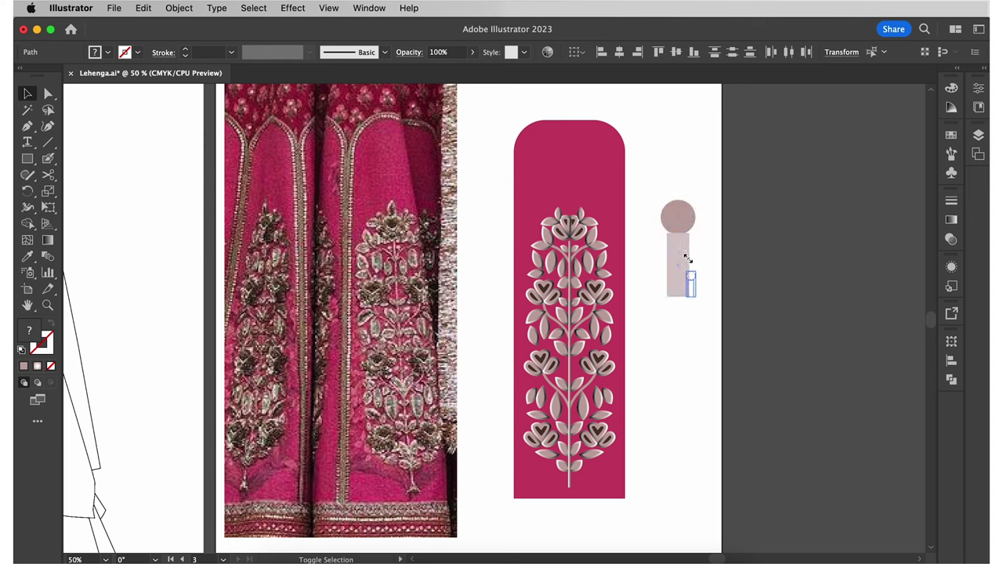
left_click_drag(689, 265, 687, 263)
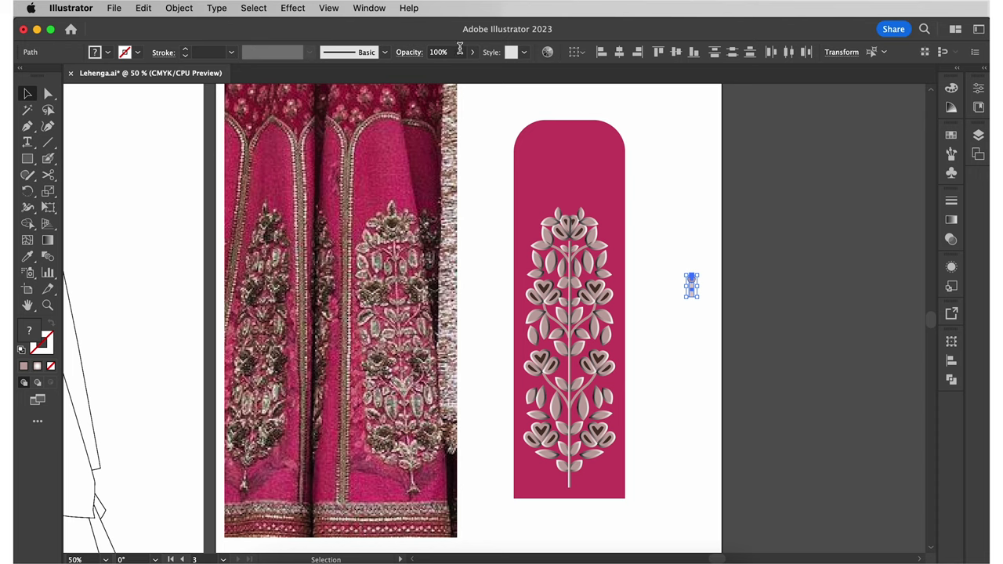
- Create a pattern brush from the small circle and rectangle, keeping the default name Pattern Brush 1 and default options
left_click(385, 53)
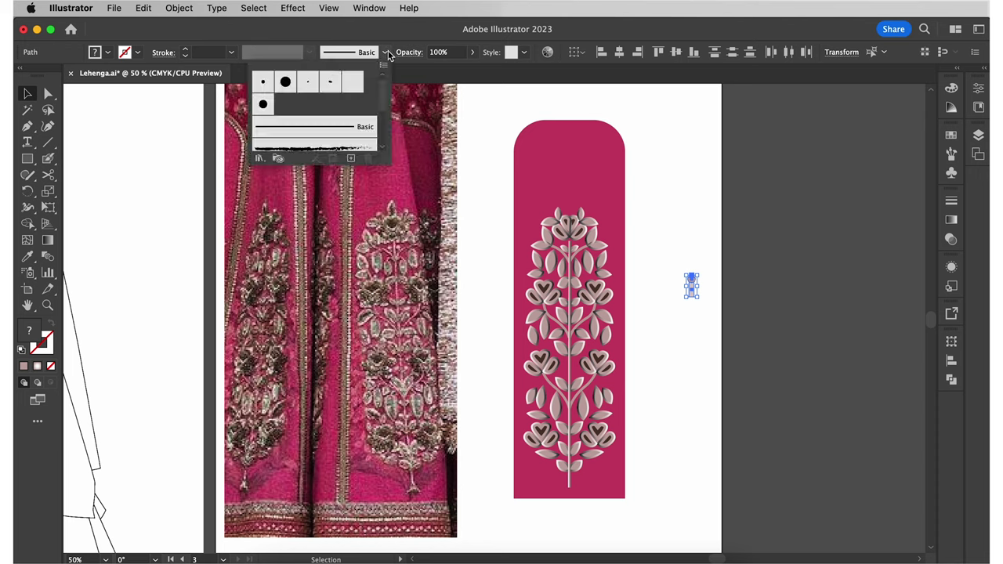
left_click(351, 158)
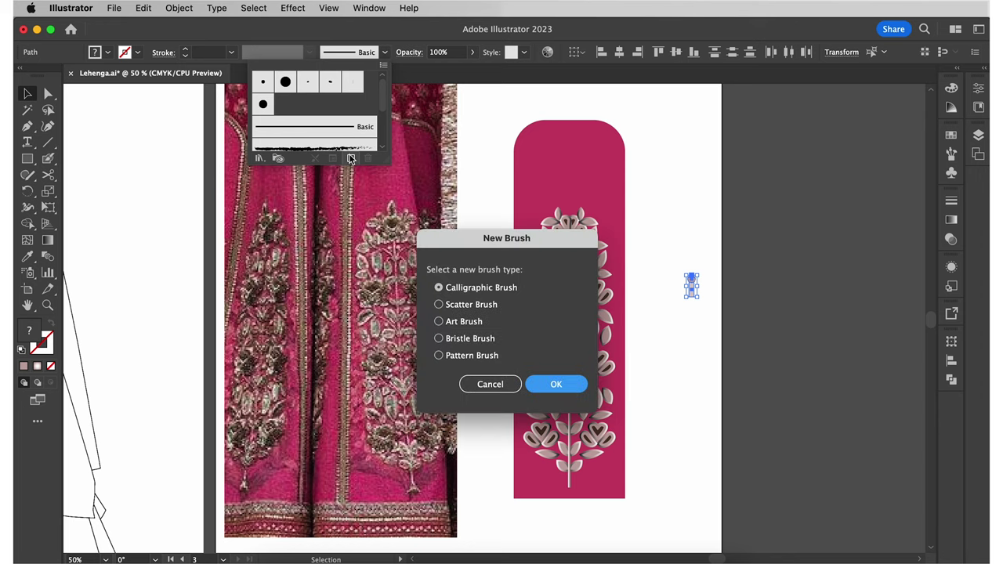
left_click(474, 357)
left_click(553, 385)
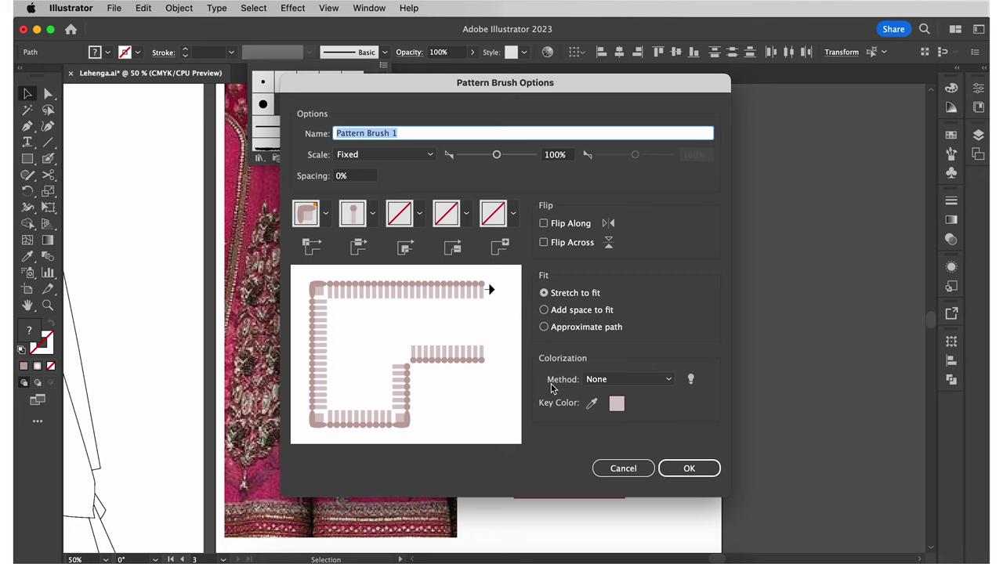
left_click(688, 469)
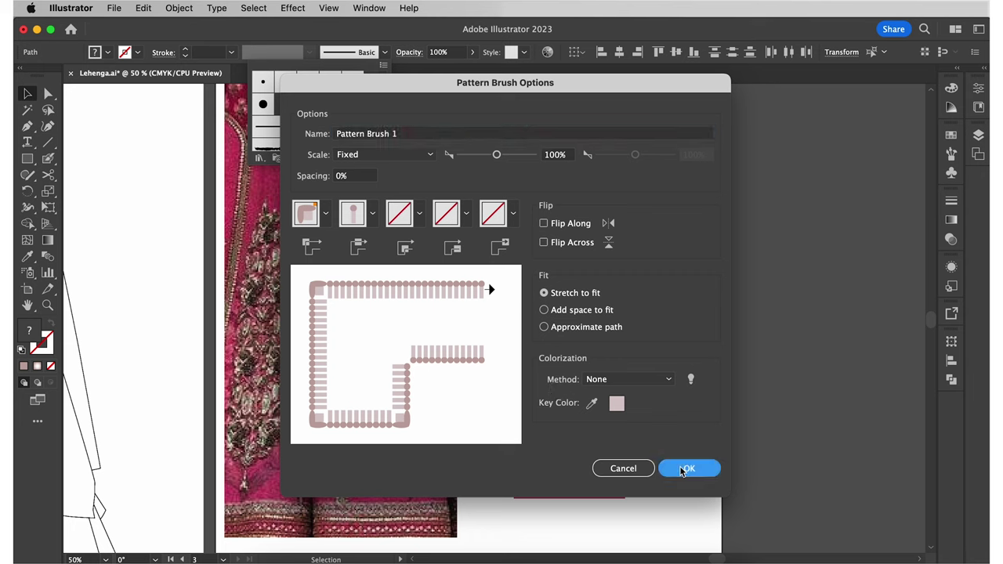
left_click(707, 389)
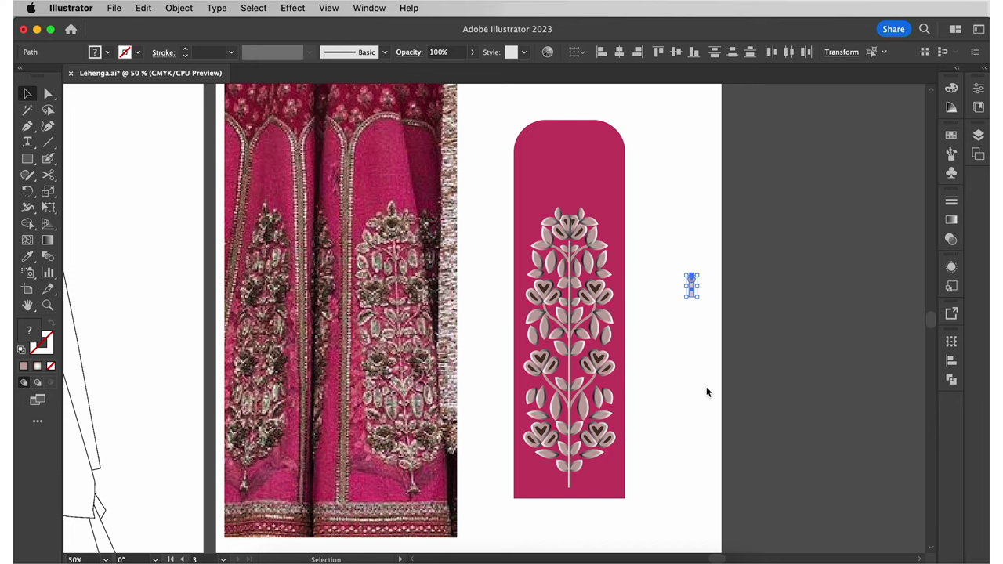
left_click(730, 186)
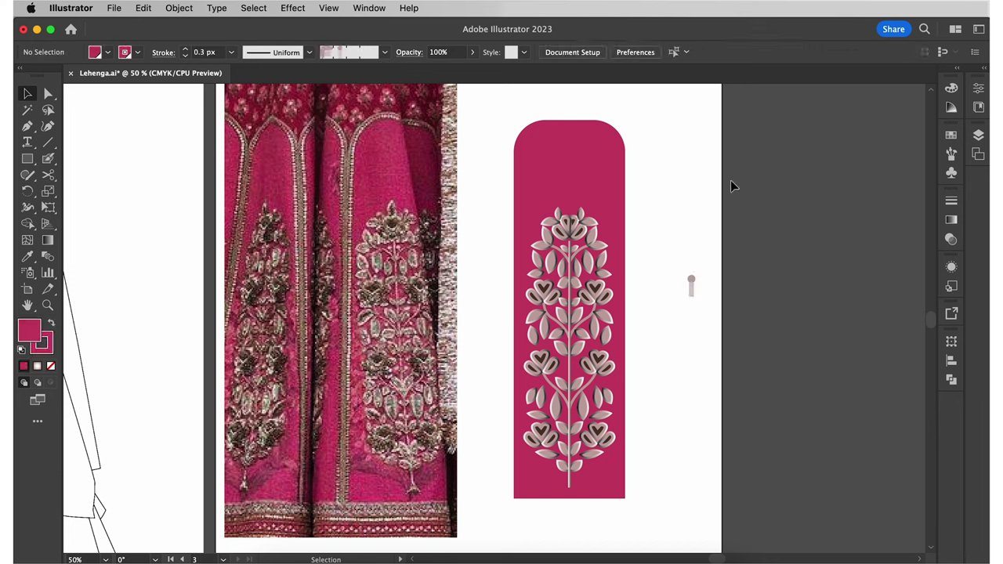
- Duplicate the pink panel in place, directly in front of the original
left_click(561, 179)
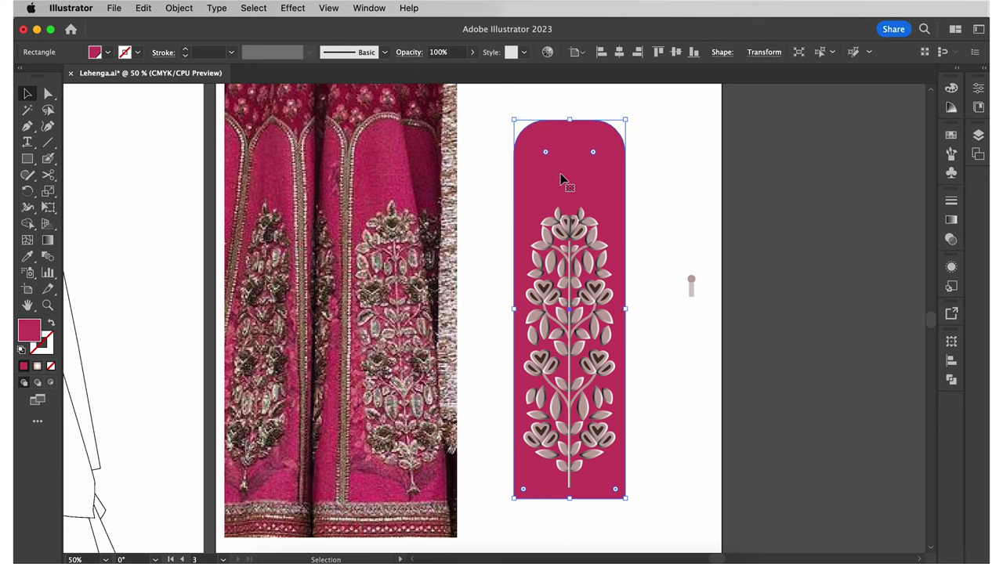
key("super+c")
key("super+f")
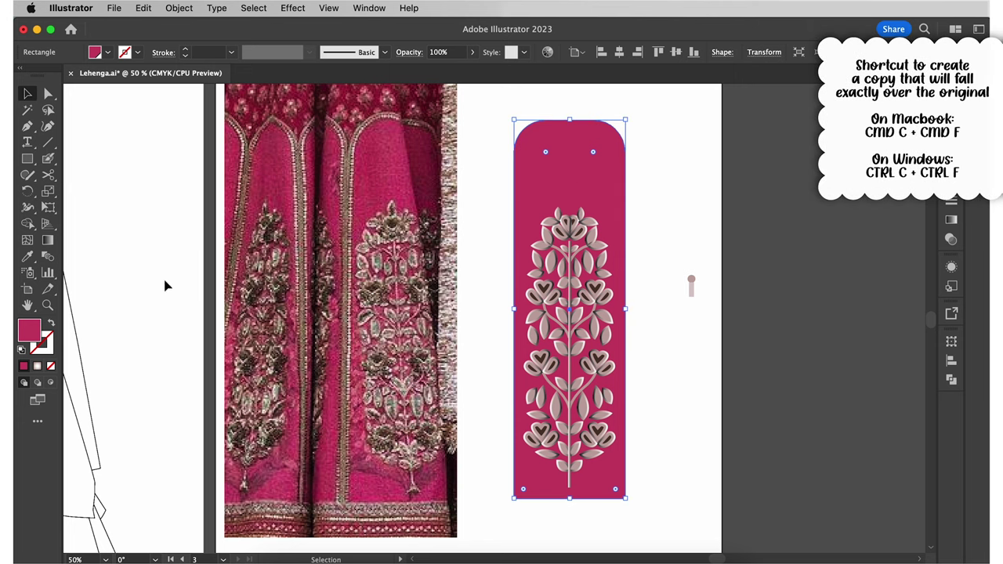
- Swap the panel copy's fill and stroke to leave only an outline, and apply the new circle-and-bar pattern brush to it
left_click(52, 328)
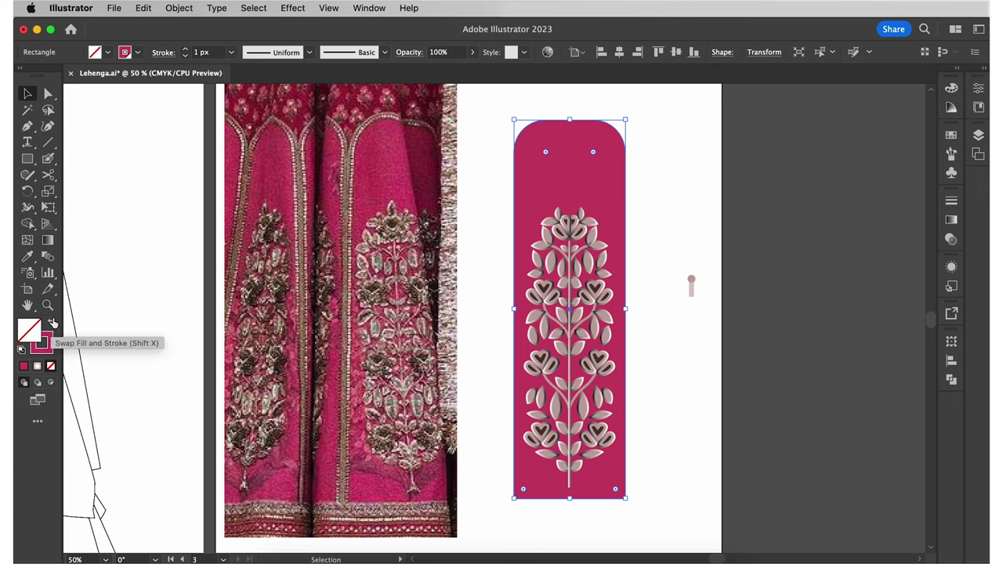
left_click(384, 52)
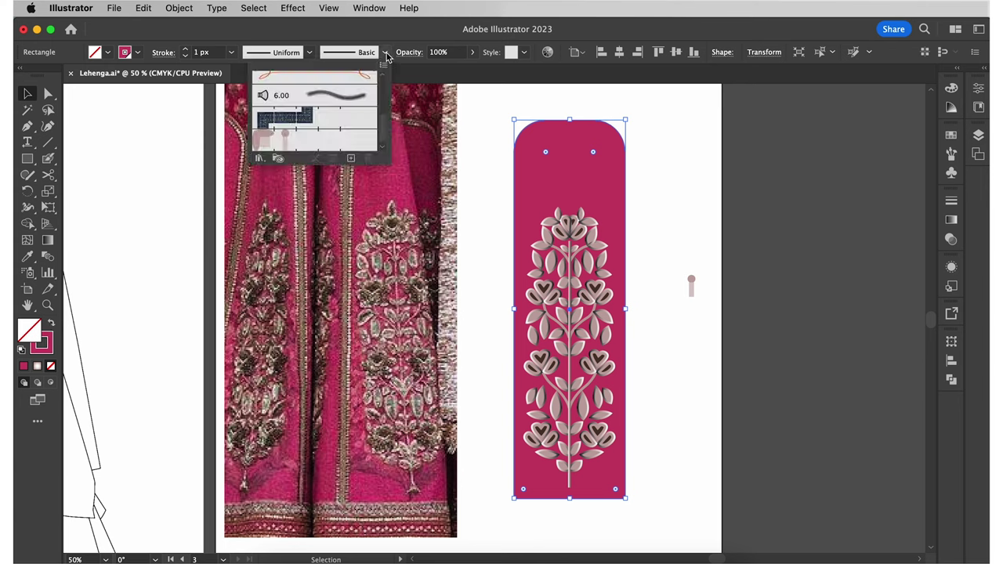
left_click(330, 142)
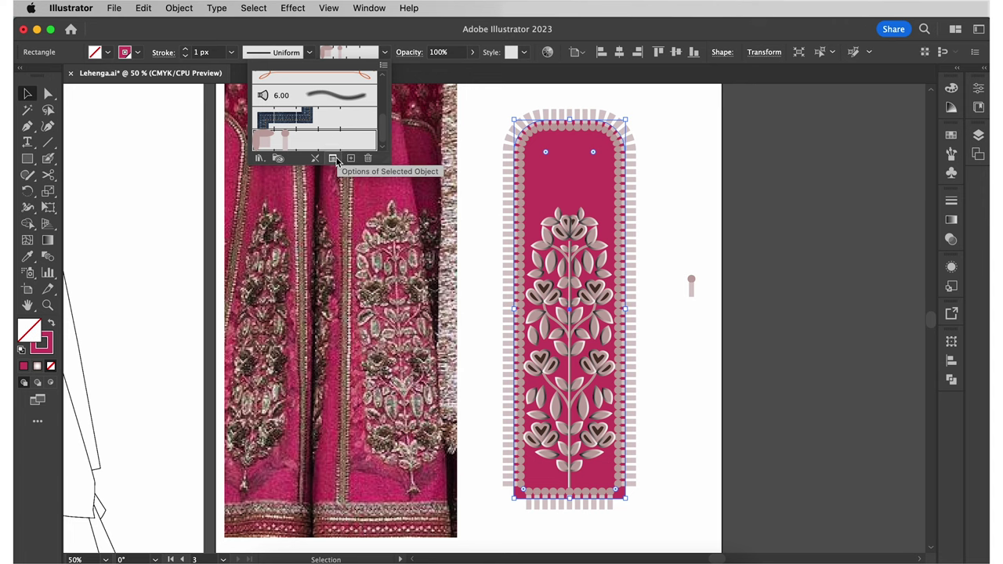
- Flip the border's pattern brush across the path and set the outline's stroke weight to 0.3 px
left_click(334, 159)
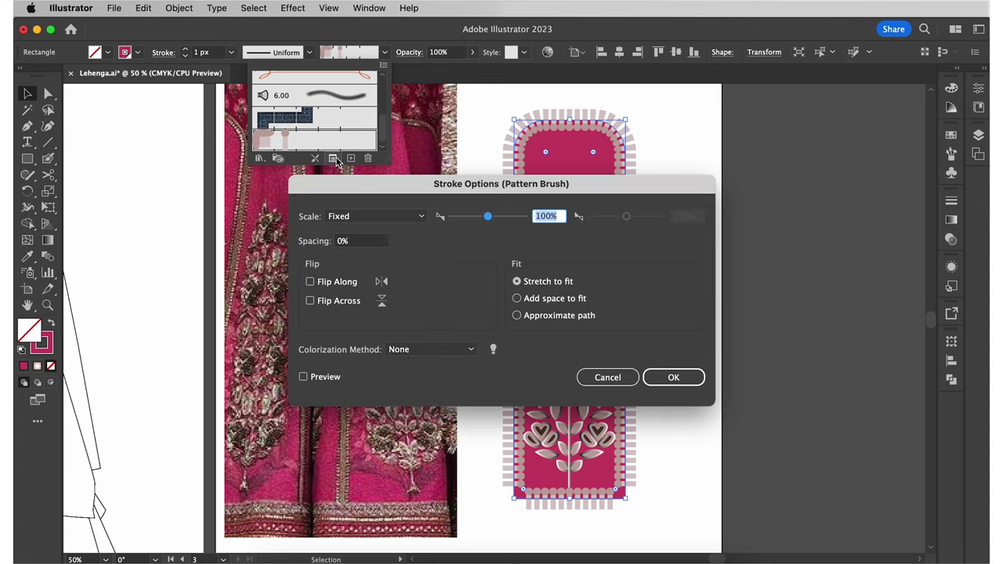
left_click(347, 302)
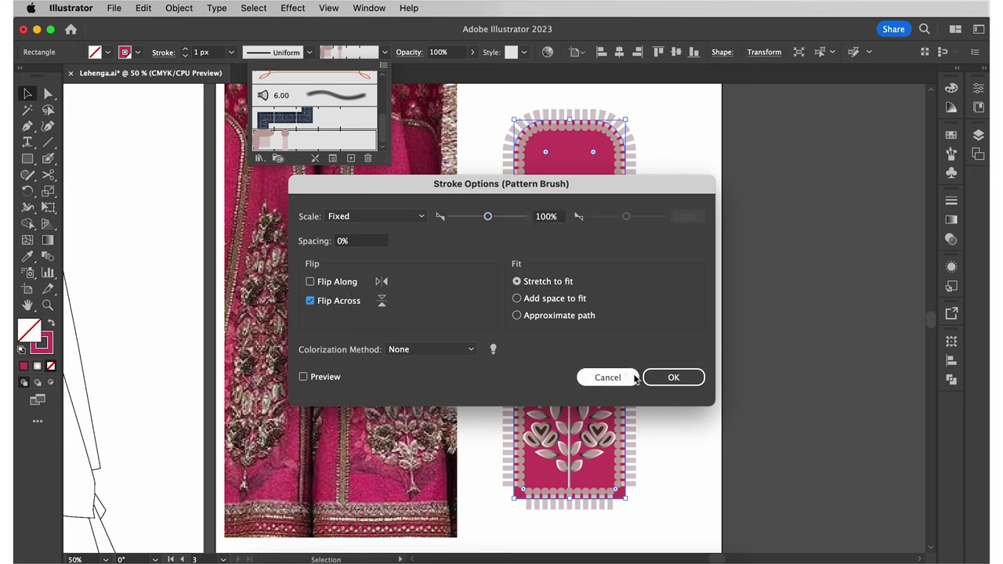
left_click(672, 377)
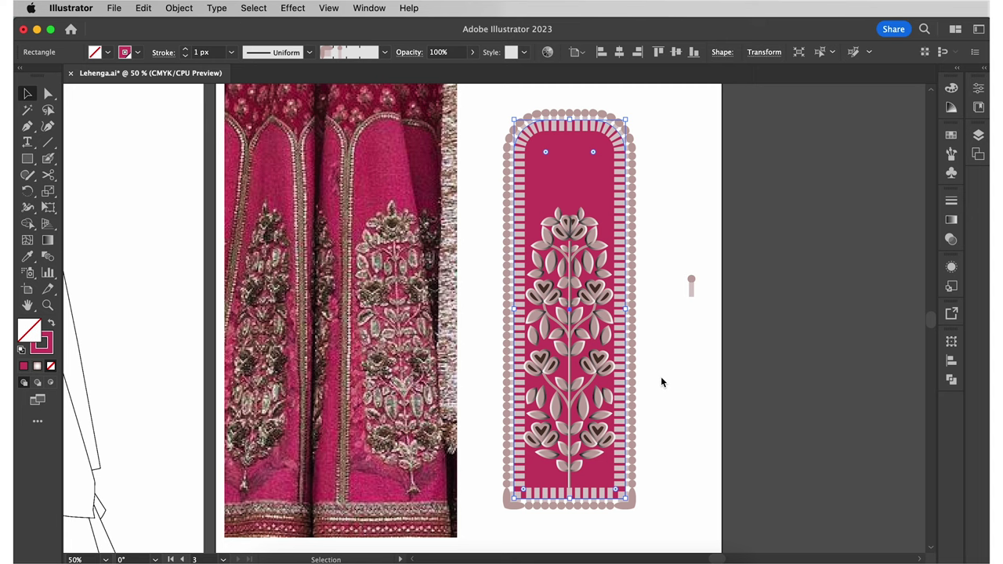
double_click(200, 53)
type("0.3")
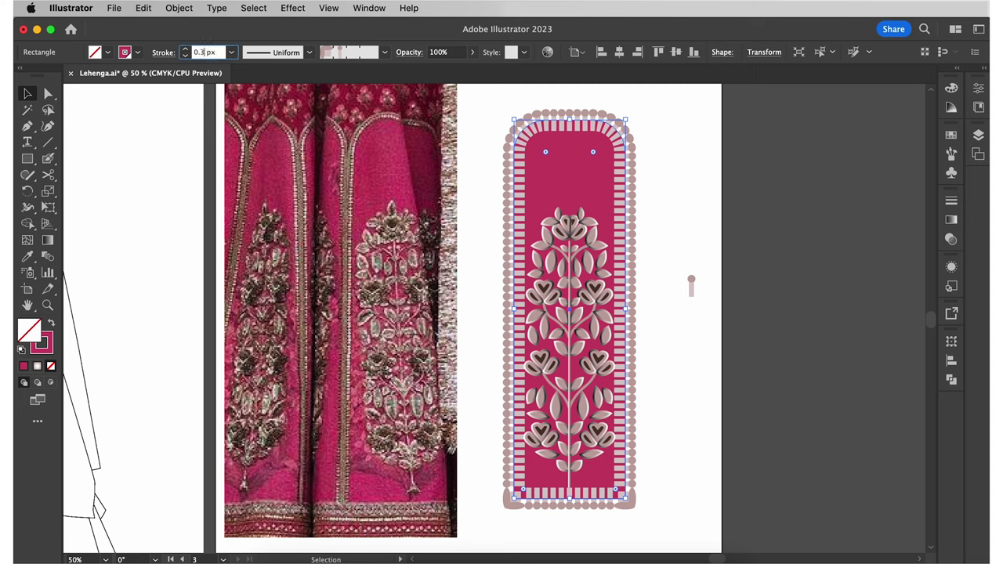
key("Return")
- Delete the leftover circle-and-bar artwork and duplicate the finished panel side by side into a row of three
left_click(779, 190)
left_click_drag(707, 229, 678, 321)
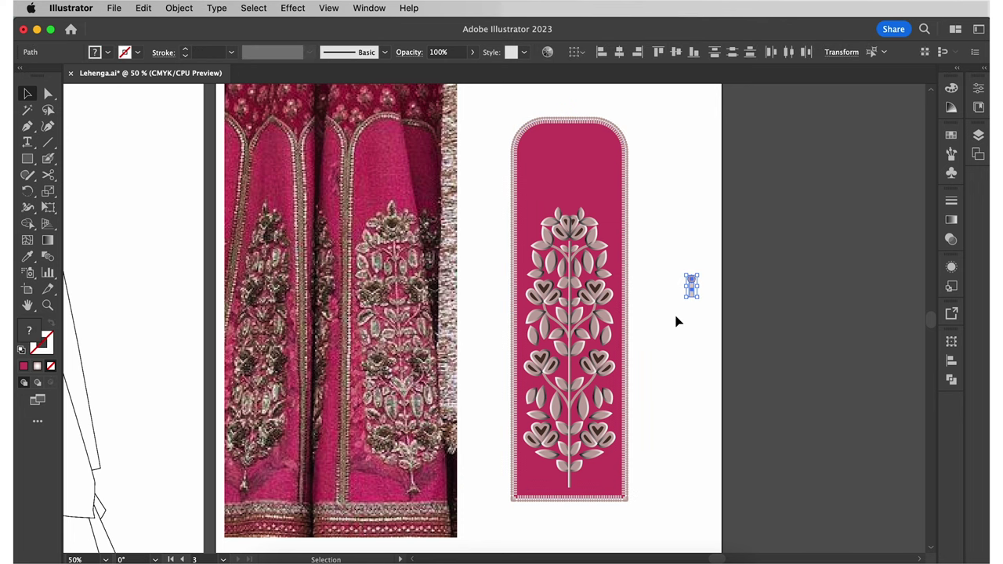
left_click(679, 321)
left_click_drag(490, 98, 667, 531)
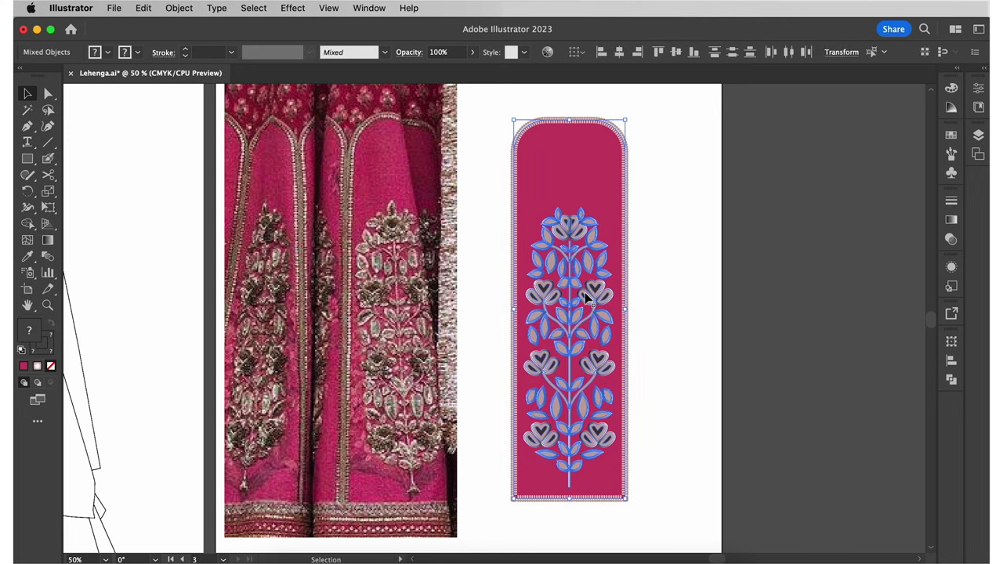
left_click_drag(585, 292, 807, 303)
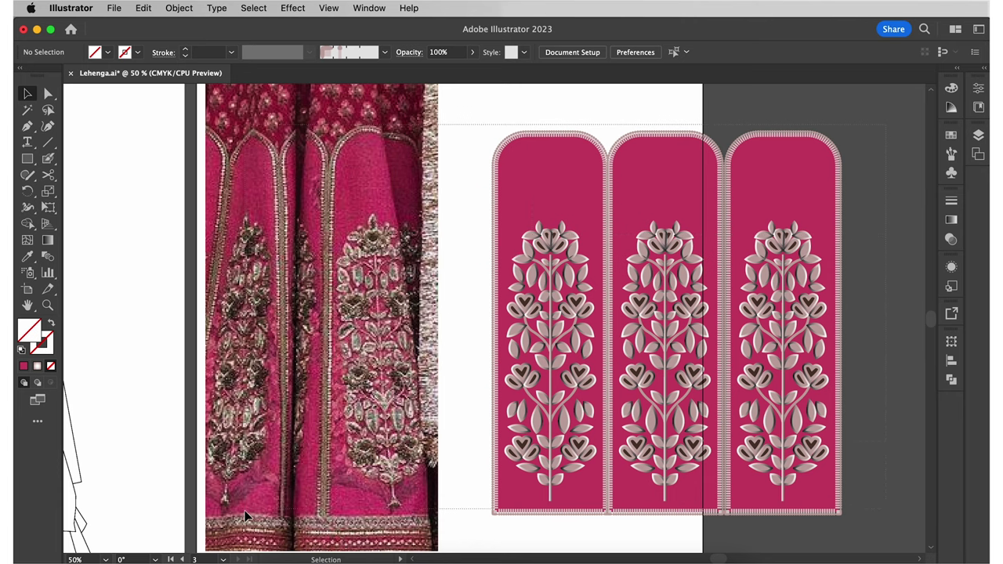
- Move the reference photo and panels down together, and extend the photo's clipping mask upward to reveal the upper skirt
key("super+a")
left_click_drag(383, 201, 382, 433)
left_click(471, 254)
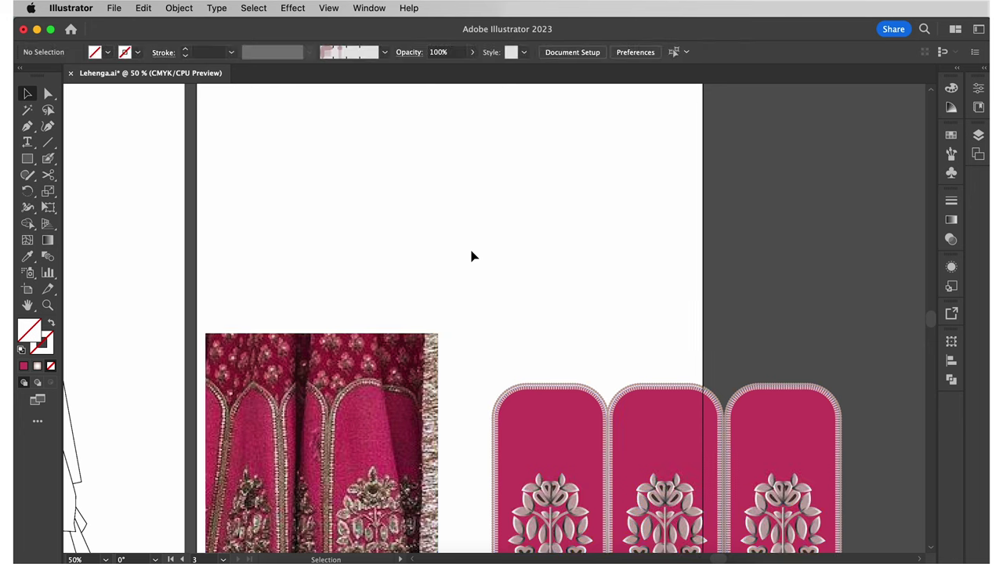
key("a")
left_click(438, 335)
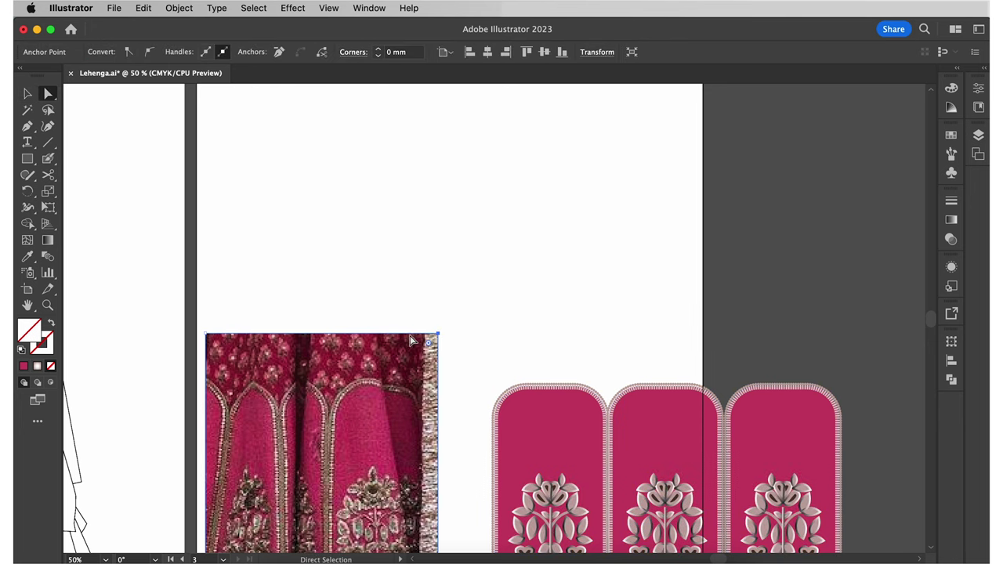
left_click_drag(415, 338, 415, 113)
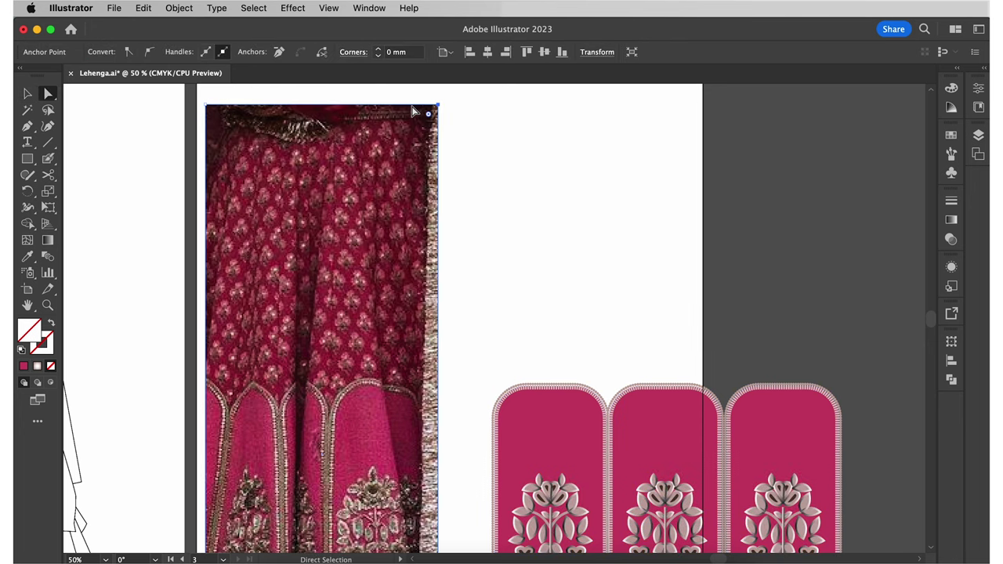
left_click(486, 137)
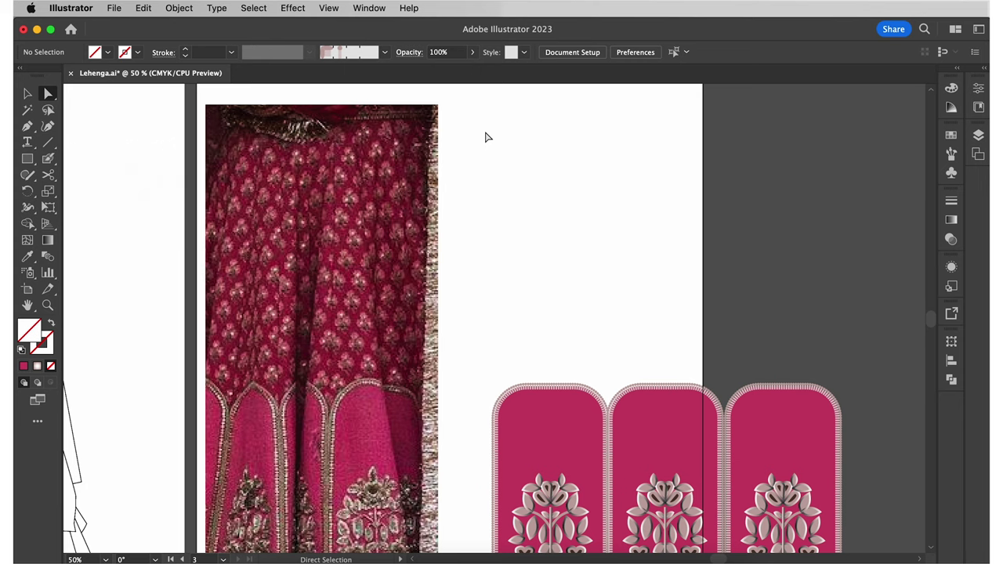
- Draw a dark maroon rectangle as wide as the three panels, reaching the top of the reference photo, and send it to the back
key("super+minus")
key("m")
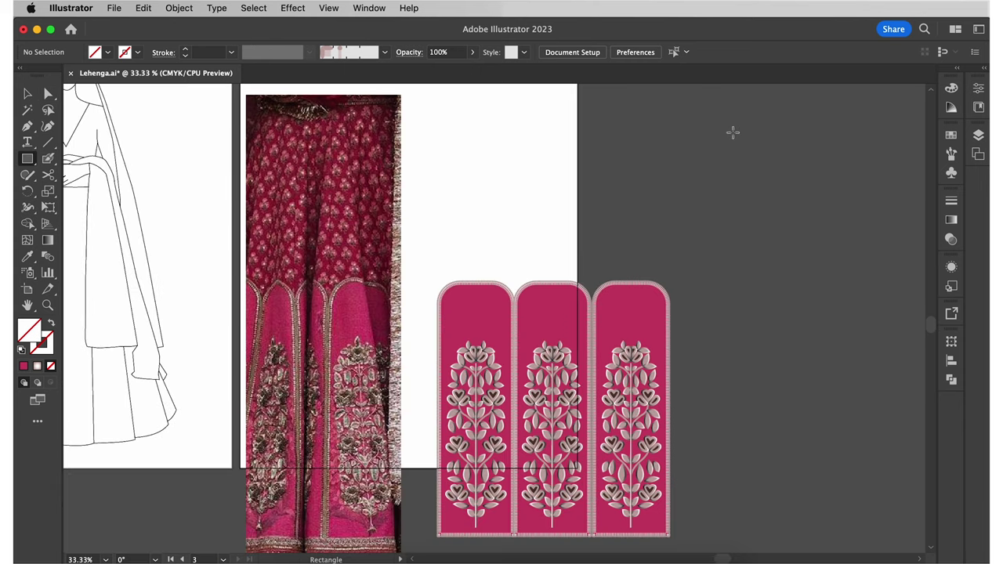
left_click(952, 134)
left_click(944, 138)
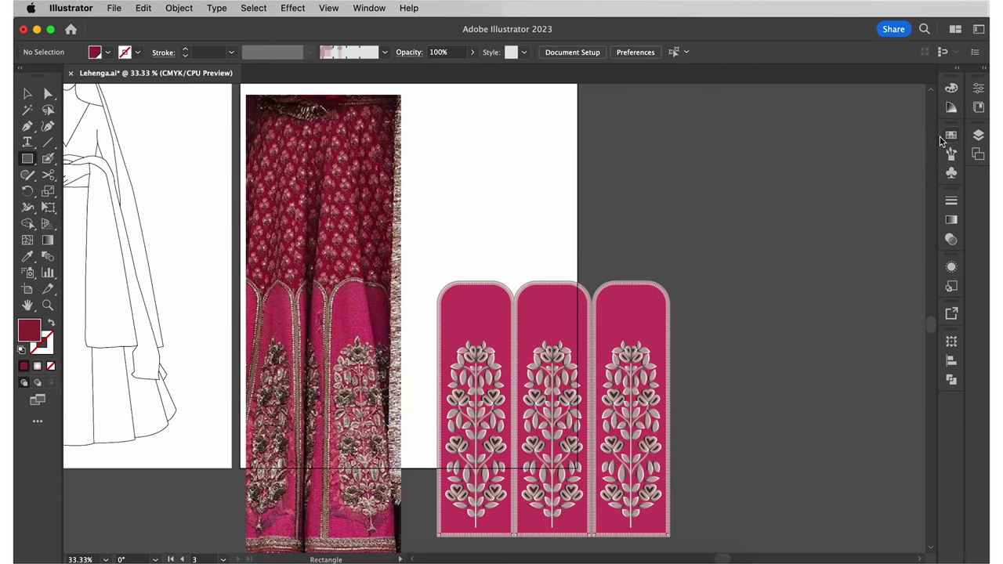
mouse_move(436, 542)
left_mouse_down()
mouse_move(674, 146)
mouse_move(669, 95)
left_mouse_up()
right_click(588, 162)
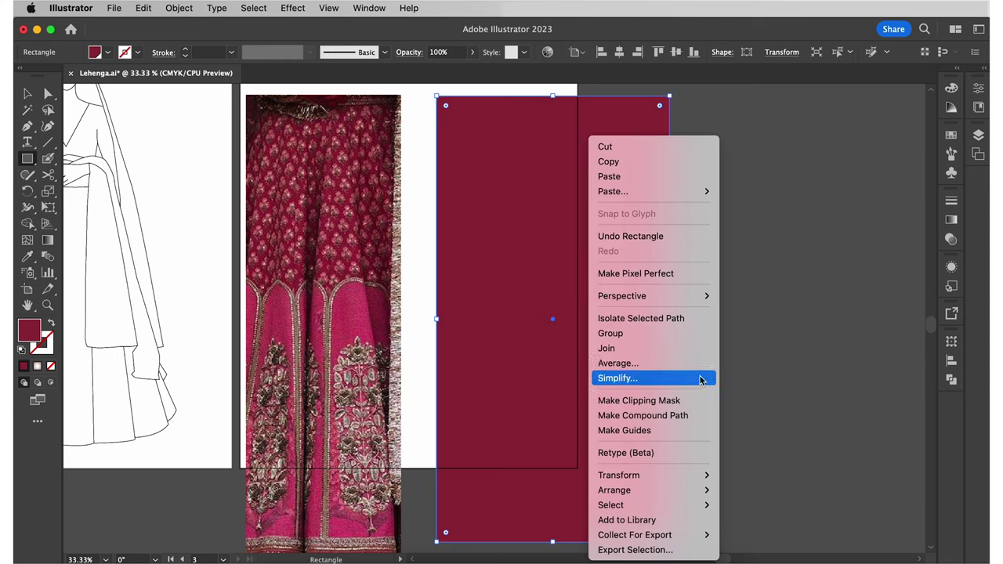
mouse_move(651, 489)
left_click(759, 530)
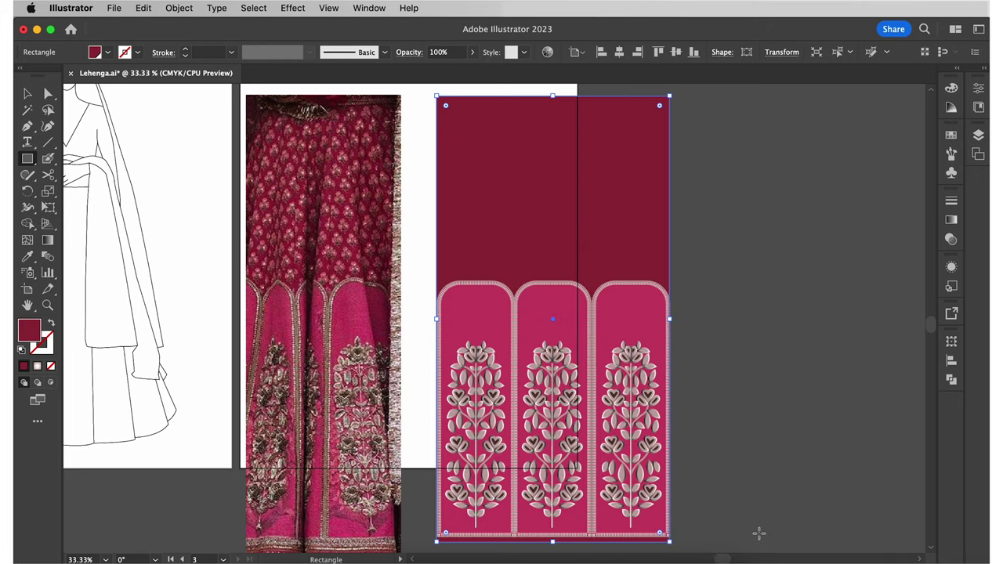
key("v")
left_click(762, 499)
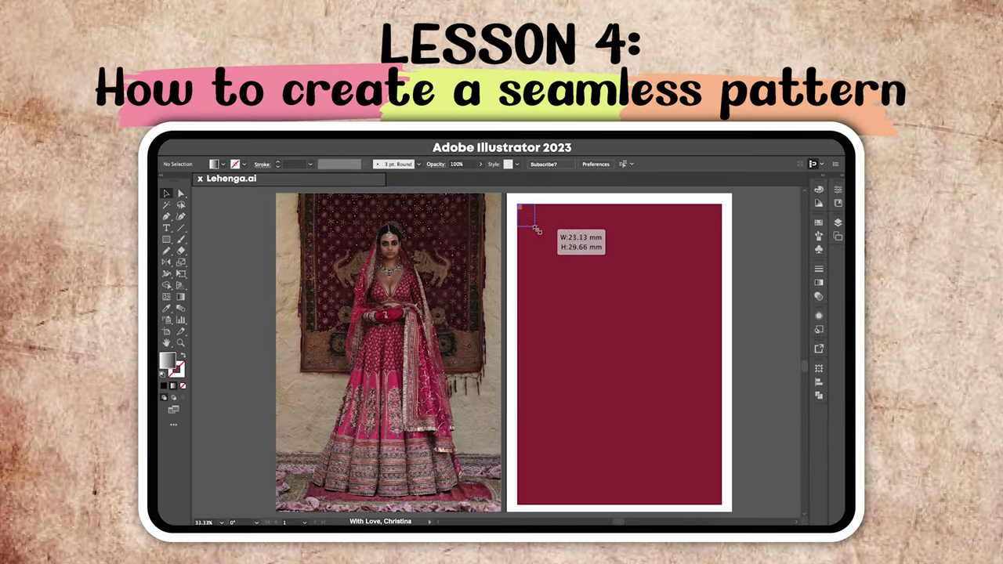
left_click_drag(522, 210, 715, 497)
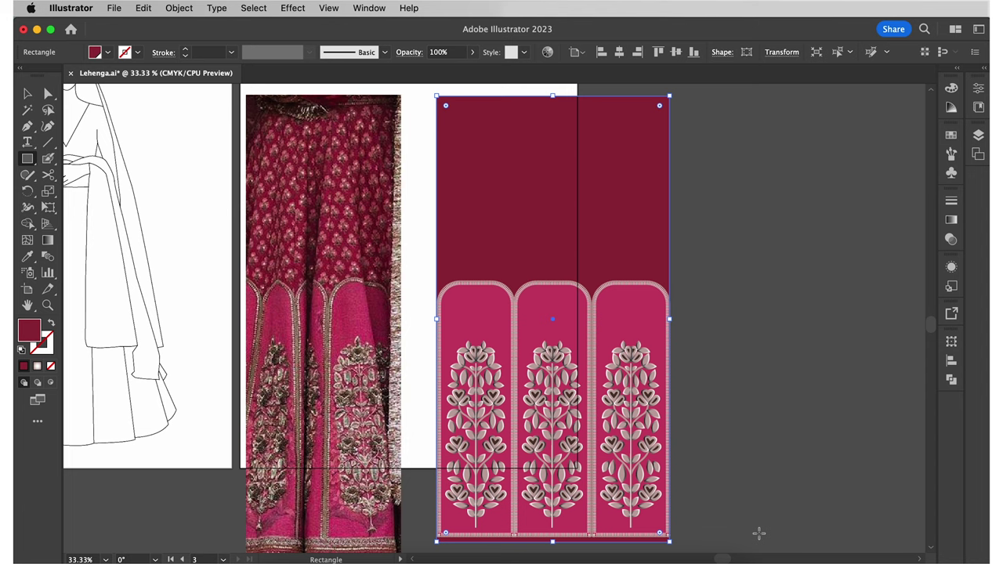
- Sample the panel's pink with the Eyedropper and draw a small circle in that colour on the maroon area
key("i")
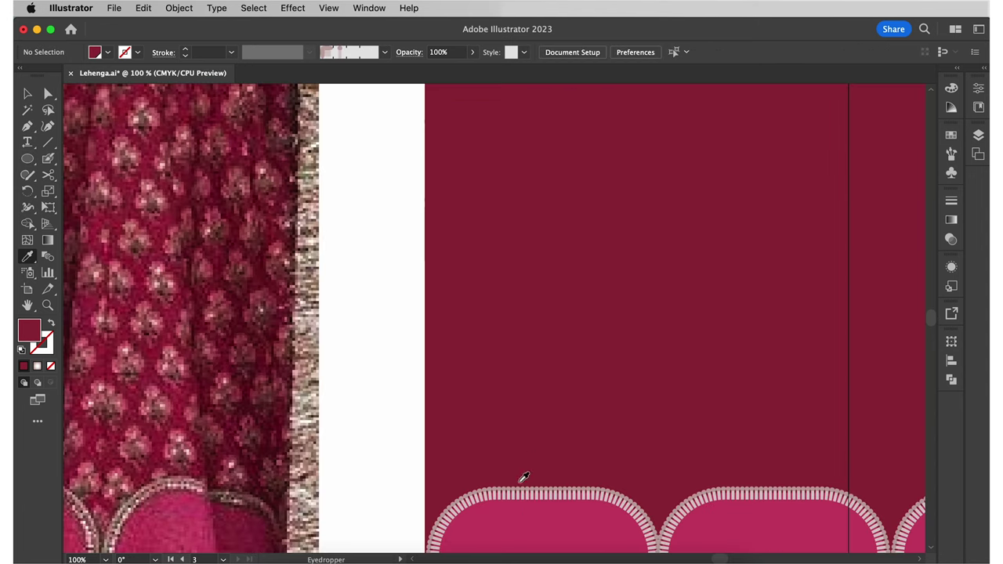
left_click(512, 519)
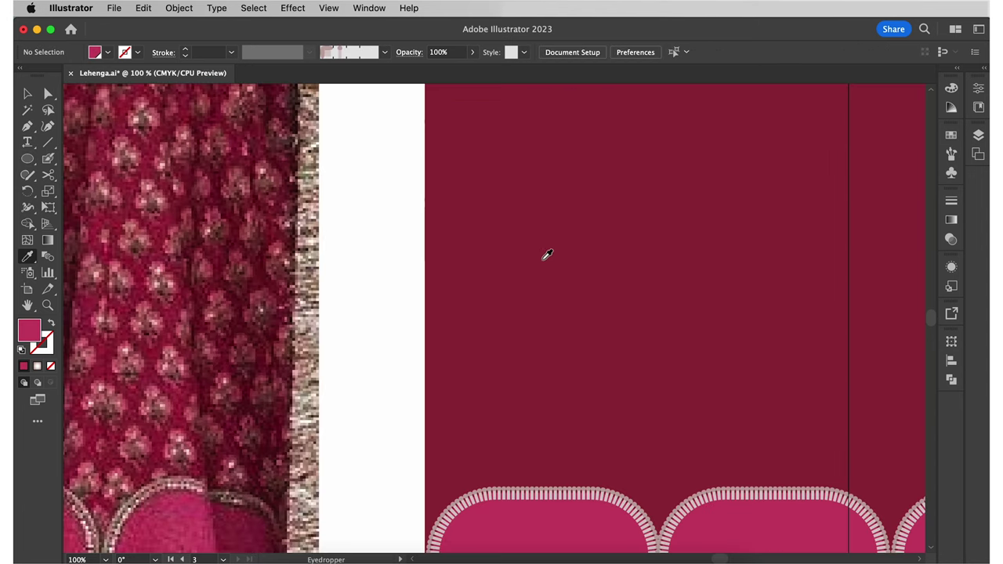
left_click(27, 158)
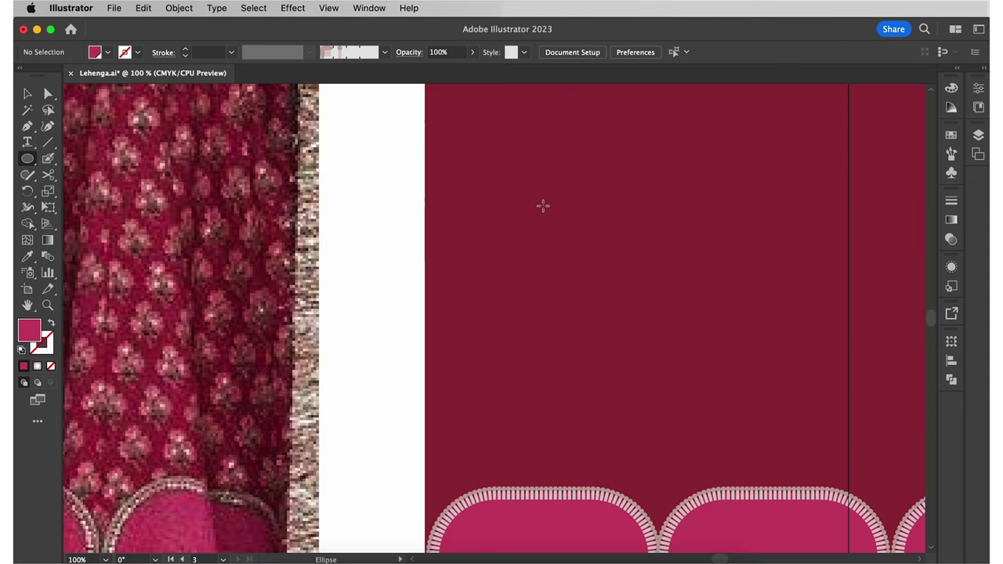
left_click_drag(543, 207, 586, 248)
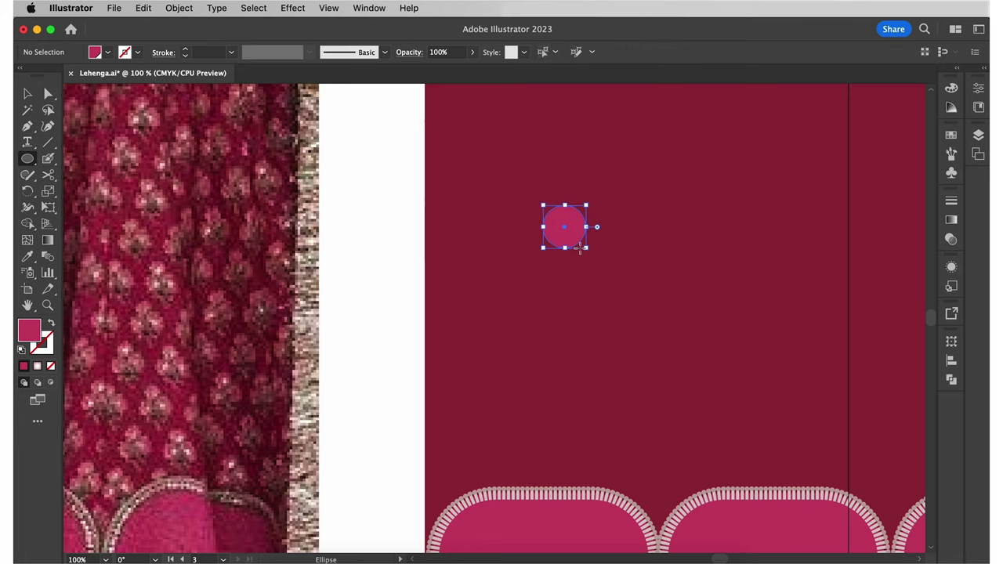
- Apply a radial repeat to the pink circle and reduce it to 5 instances to form a flower
key("v")
left_click(190, 11)
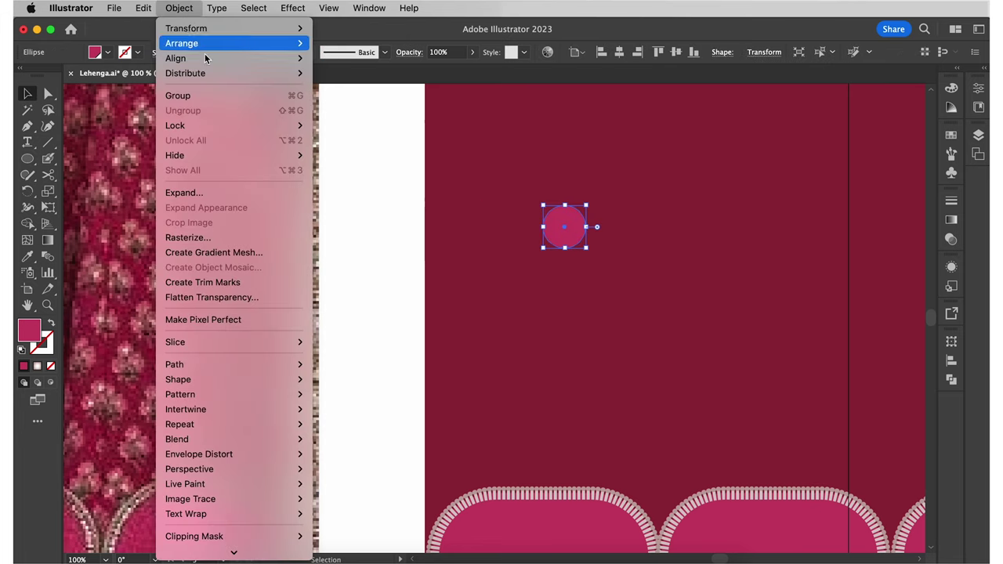
mouse_move(253, 424)
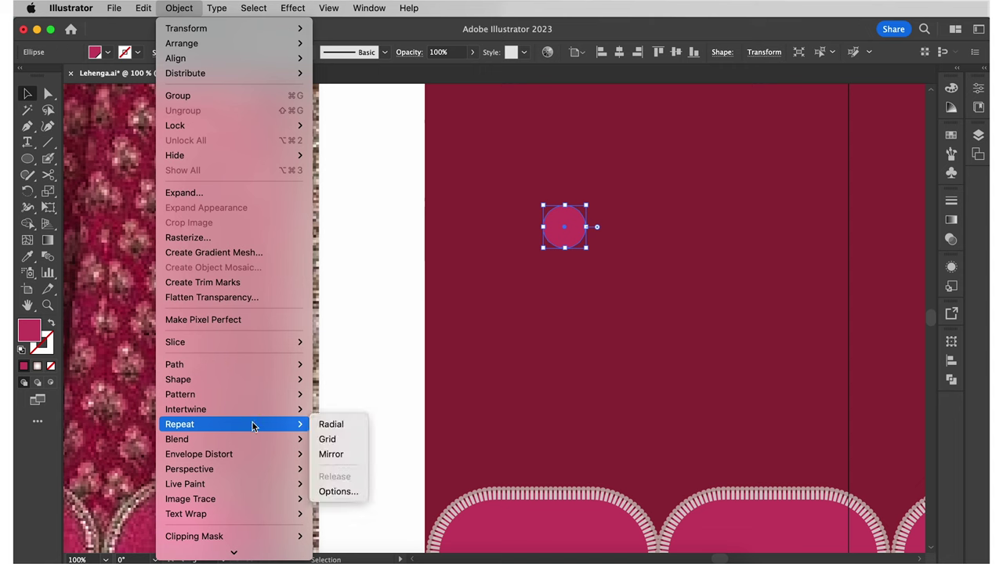
left_click(329, 425)
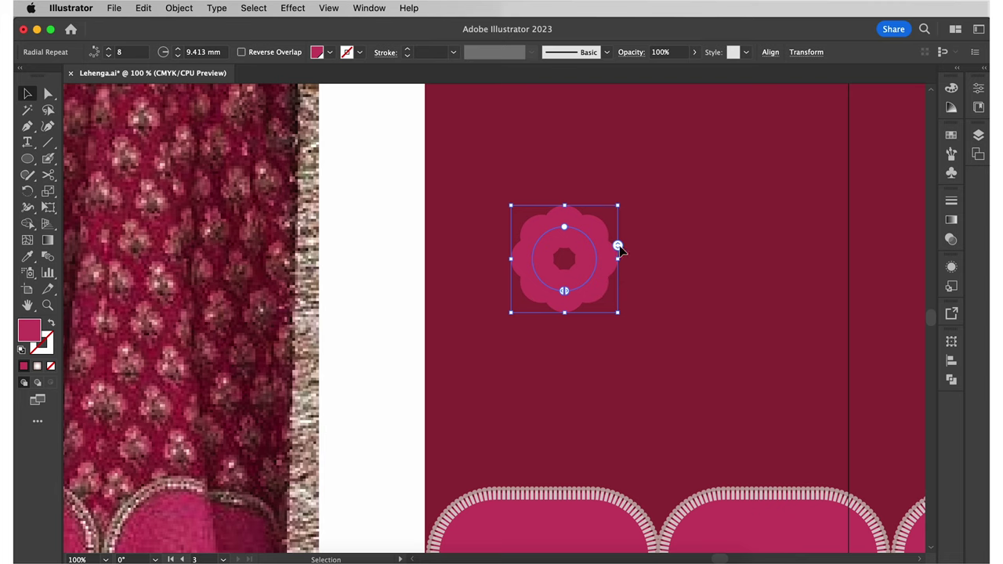
left_click_drag(618, 247, 618, 248)
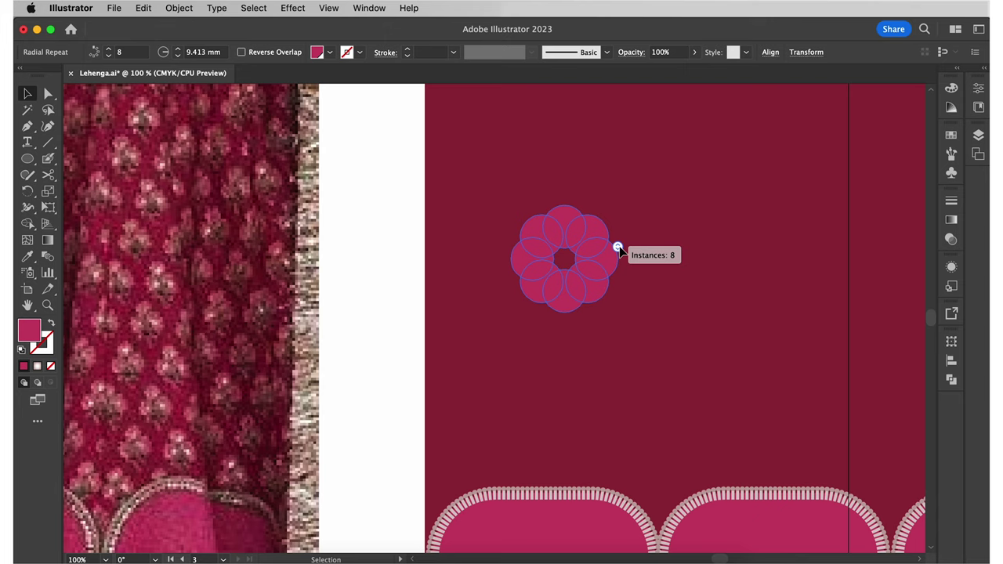
left_click_drag(618, 249, 619, 268)
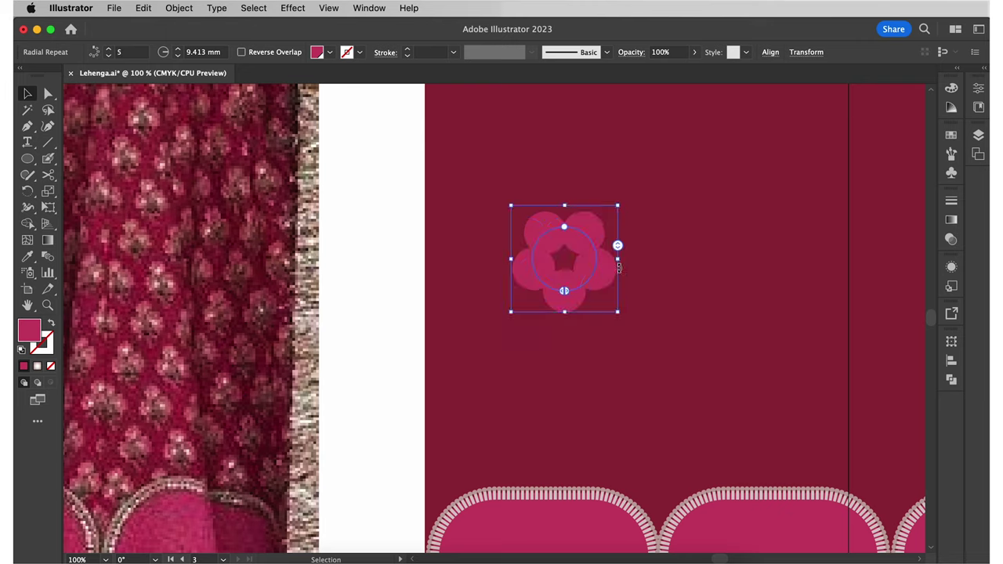
- Place a white circle in the flower's centre and duplicate the flower into a triangular cluster of three
left_click(374, 300)
key("i")
left_click(379, 290)
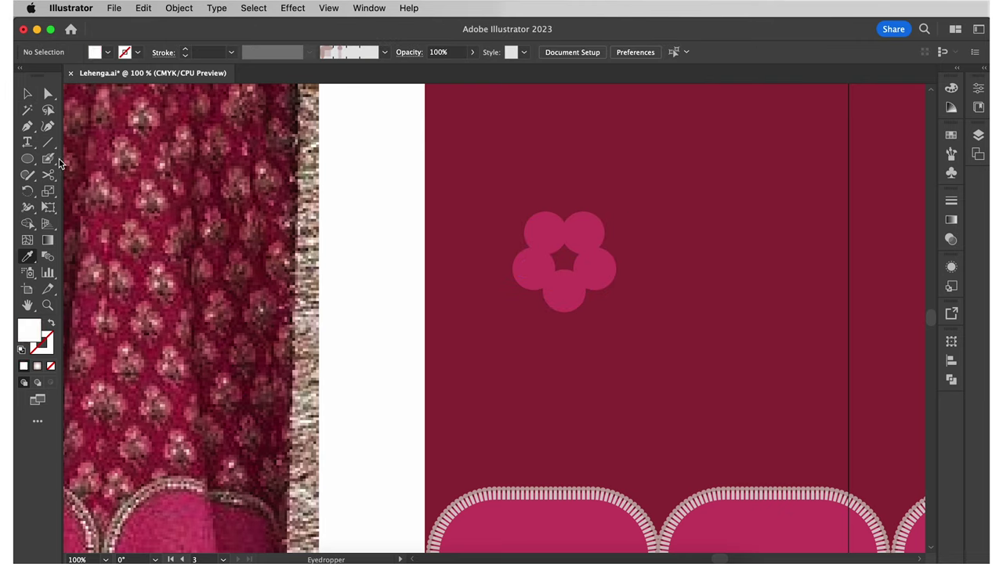
left_click(27, 159)
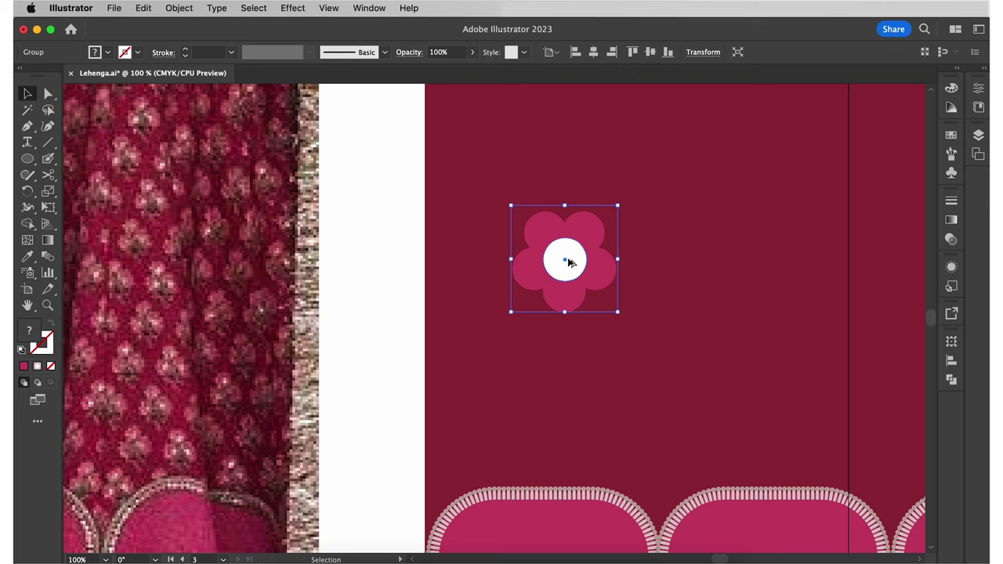
left_click_drag(569, 262, 596, 268)
left_click(768, 196)
- With no fill and a 3 px muted beige-pink stroke, draw a straight vertical stem down from the top flower's centre
key("p")
left_click(950, 135)
left_click(783, 171)
key("x")
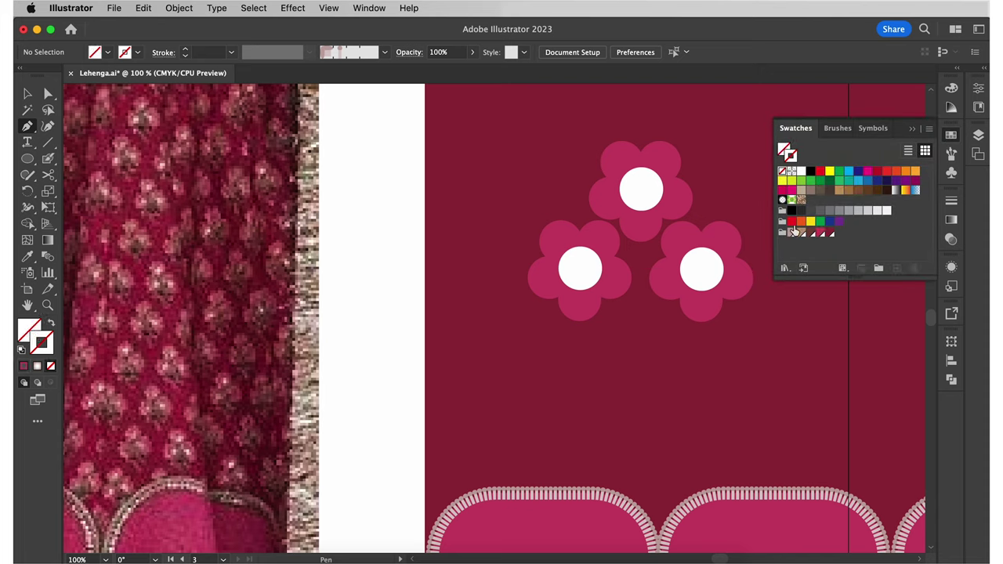
left_click(791, 232)
left_click(950, 135)
left_click(185, 49)
left_click(185, 48)
left_click(641, 200)
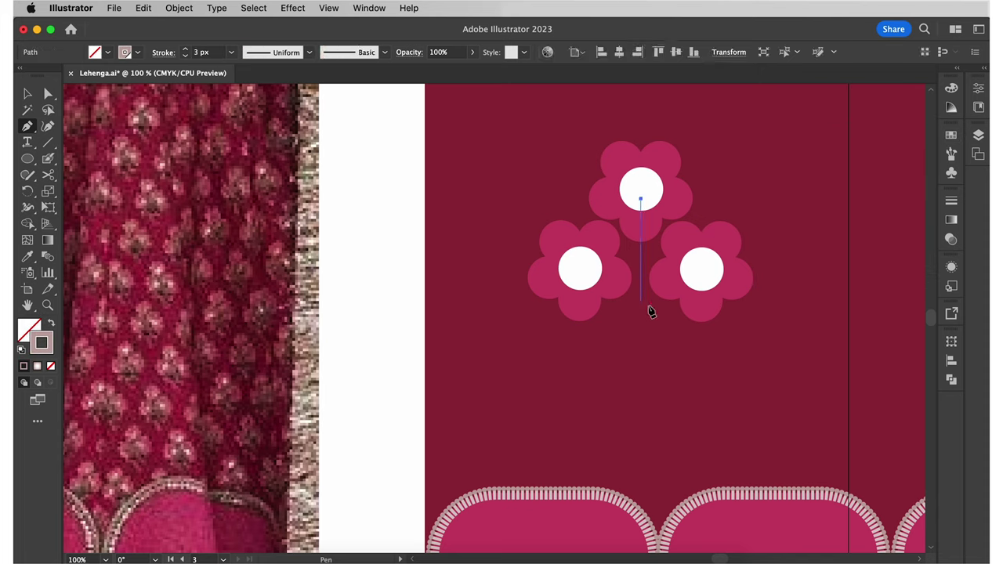
left_click(641, 402, "shift")
- Draw a curved stem from the centre of each lower flower so that both join the vertical stem
left_click(702, 271)
left_click_drag(641, 357, 640, 406)
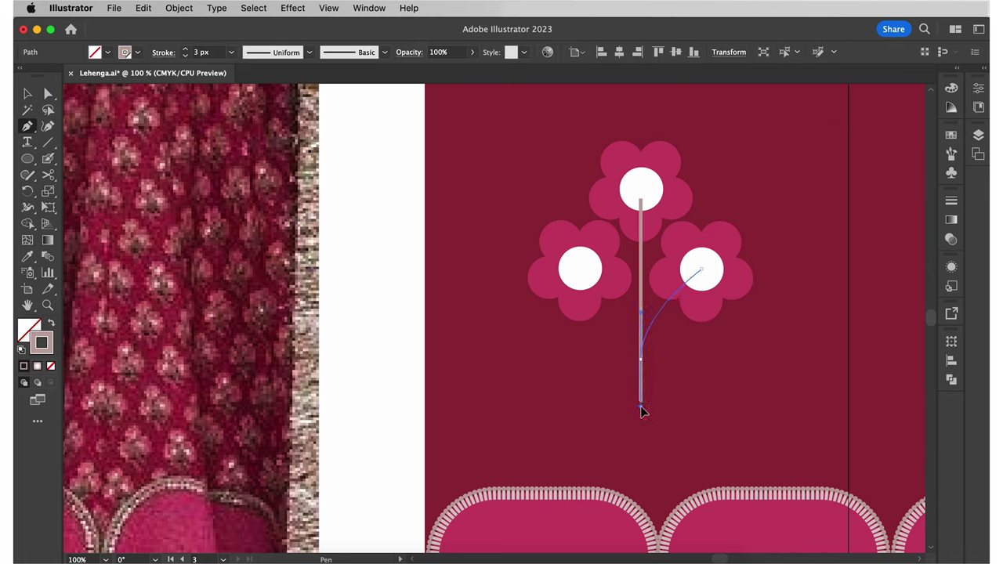
left_click(640, 357)
mouse_move(580, 269)
left_mouse_down()
mouse_move(553, 255)
mouse_move(564, 260)
left_mouse_up()
key("v")
left_click(376, 274)
- Swap the beige-pink stroke colour to the fill and draw six leaves of varied size along the stems with the Pen tool
key("shift+x")
key("p")
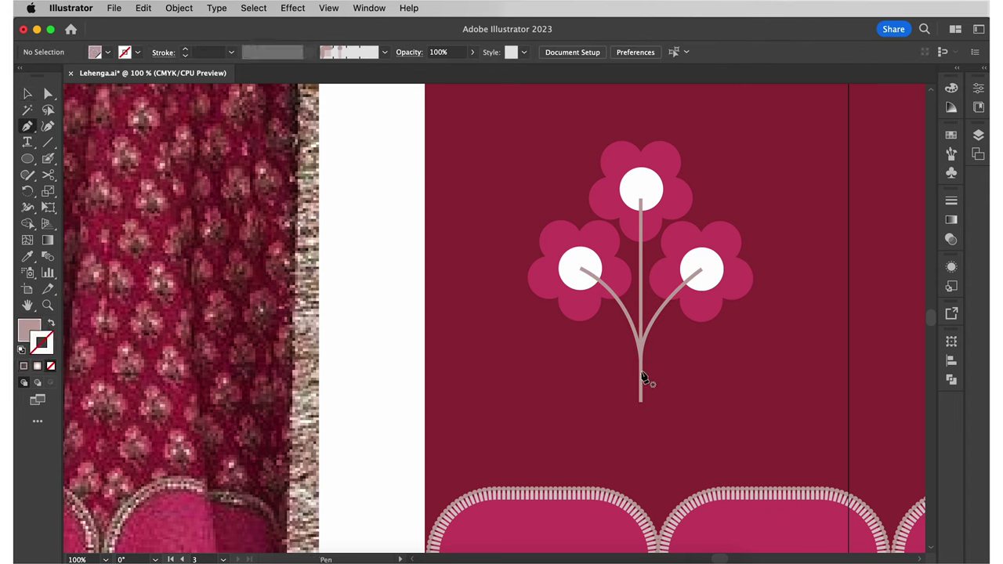
left_click_drag(679, 335, 681, 309)
mouse_move(642, 371)
left_mouse_down()
mouse_move(635, 381)
mouse_move(611, 328)
left_mouse_up()
left_click_drag(641, 385, 645, 358)
left_click_drag(587, 341, 576, 367)
mouse_move(634, 333)
left_mouse_down()
mouse_move(638, 320)
mouse_move(694, 327)
mouse_move(633, 315)
left_mouse_up()
left_click(654, 325)
left_click(642, 384)
left_click_drag(670, 375, 685, 380)
left_click_drag(642, 384, 627, 378)
left_click_drag(607, 314, 598, 306)
left_click_drag(629, 320, 646, 337)
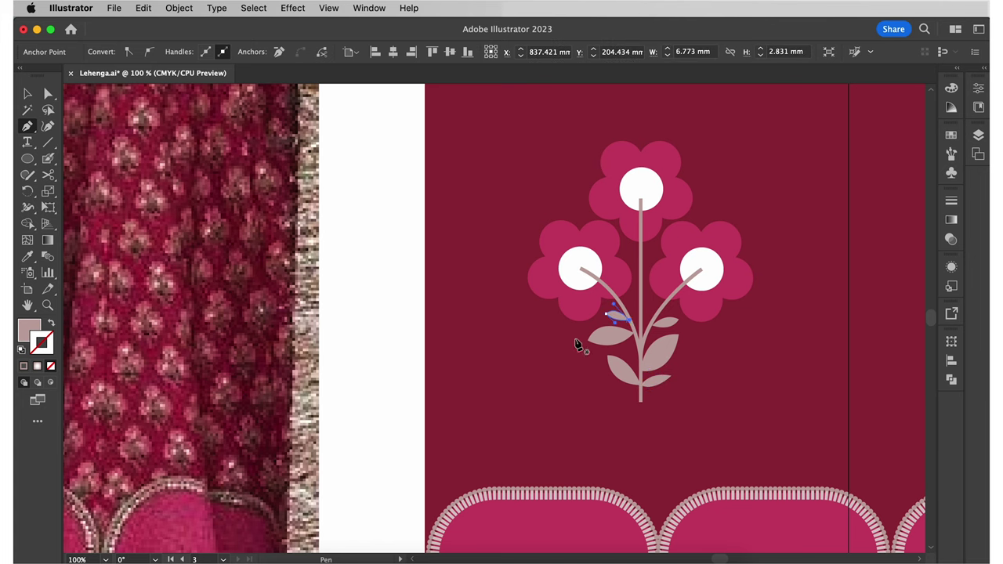
- Bring the three flowers to the front so they cover the ends of the stems
key("v")
left_click(578, 304)
left_click(697, 301, "shift")
left_click(657, 178, "shift")
right_click(657, 178)
mouse_move(705, 439)
left_click(819, 440)
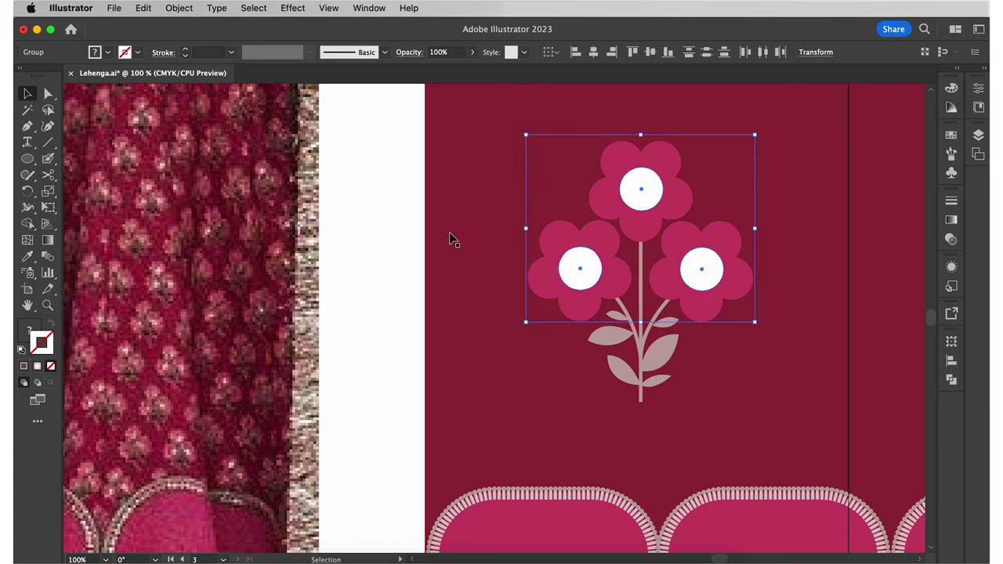
- Expand the whole flower bouquet's object, fill and stroke, and group all its parts into one motif
key("super+a")
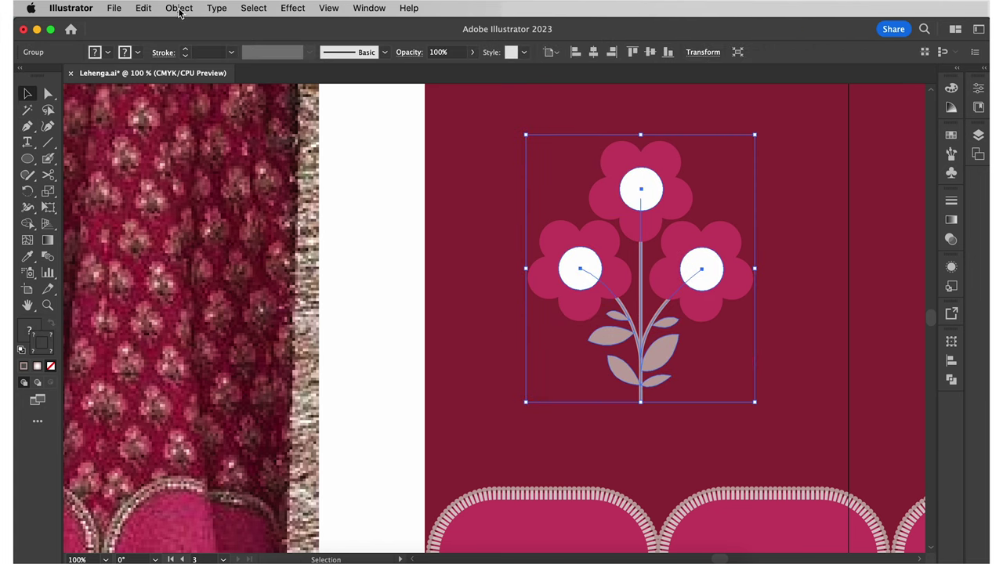
left_click(178, 8)
left_click(189, 193)
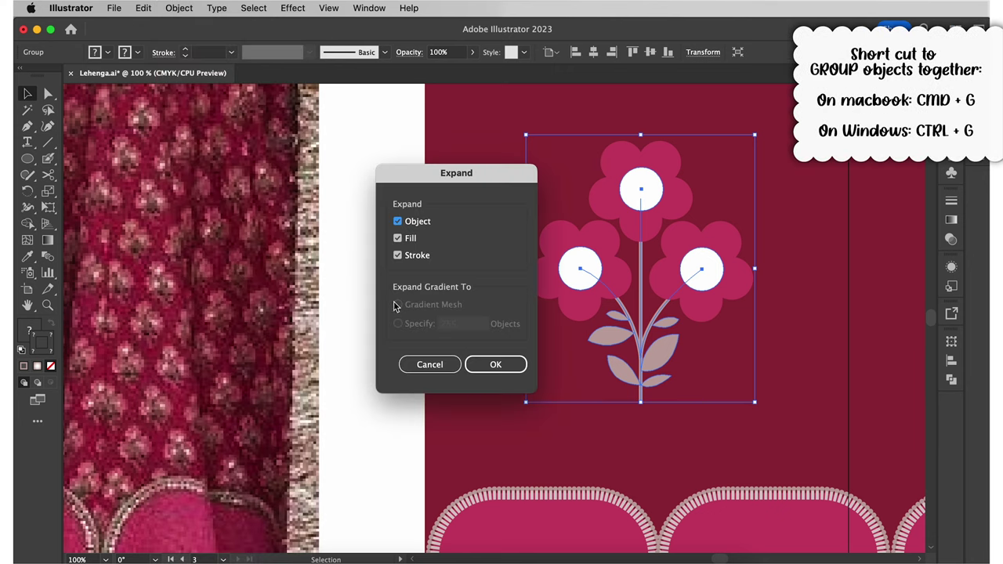
left_click(492, 365)
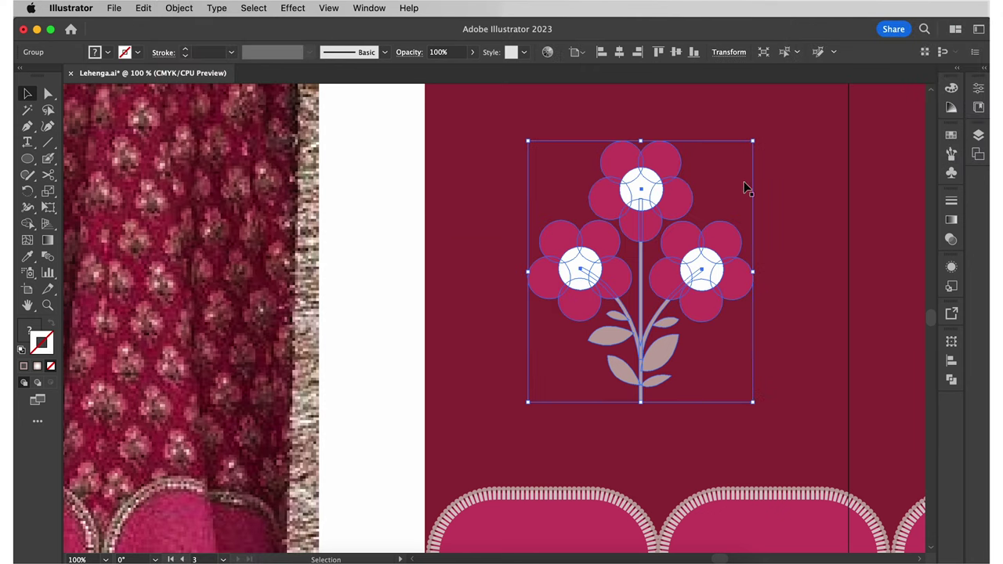
- Scale the flower motif down proportionally to a small fraction of its size on the maroon skirt area
left_click_drag(754, 138, 539, 287)
left_click(461, 405)
left_click(383, 351)
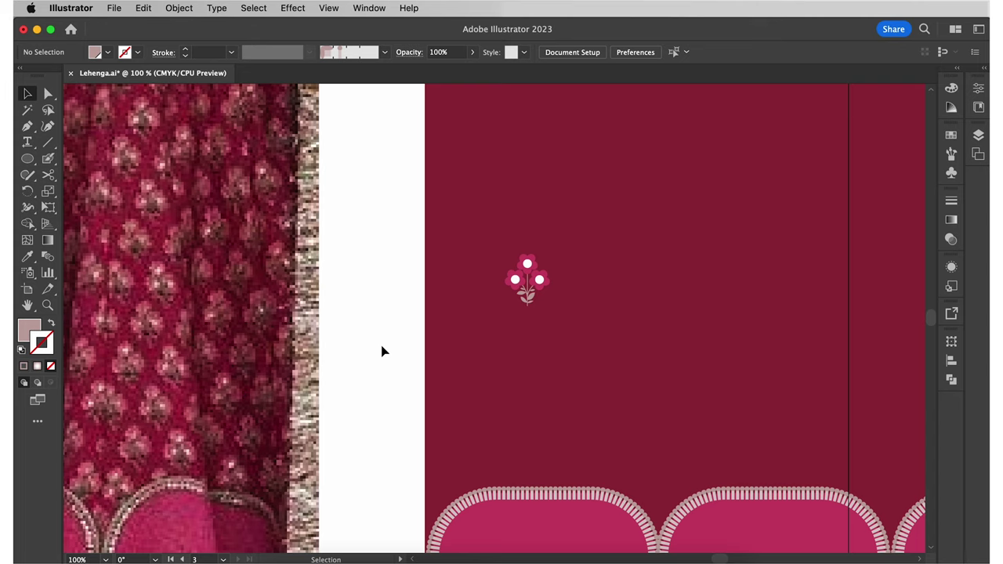
- Make a new pattern from the small flower motif and dismiss the pattern notice
left_click(541, 288)
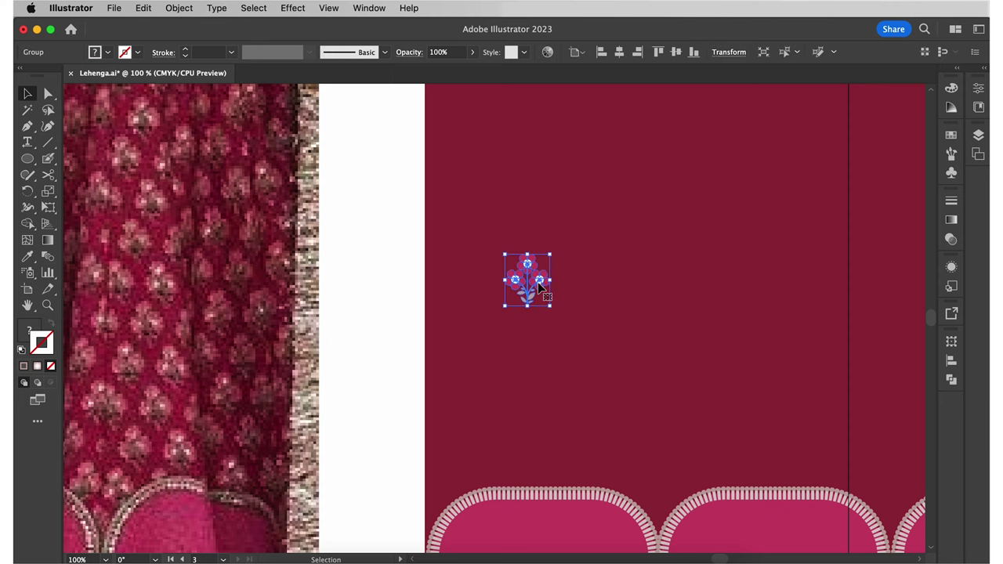
left_click(188, 11)
mouse_move(246, 395)
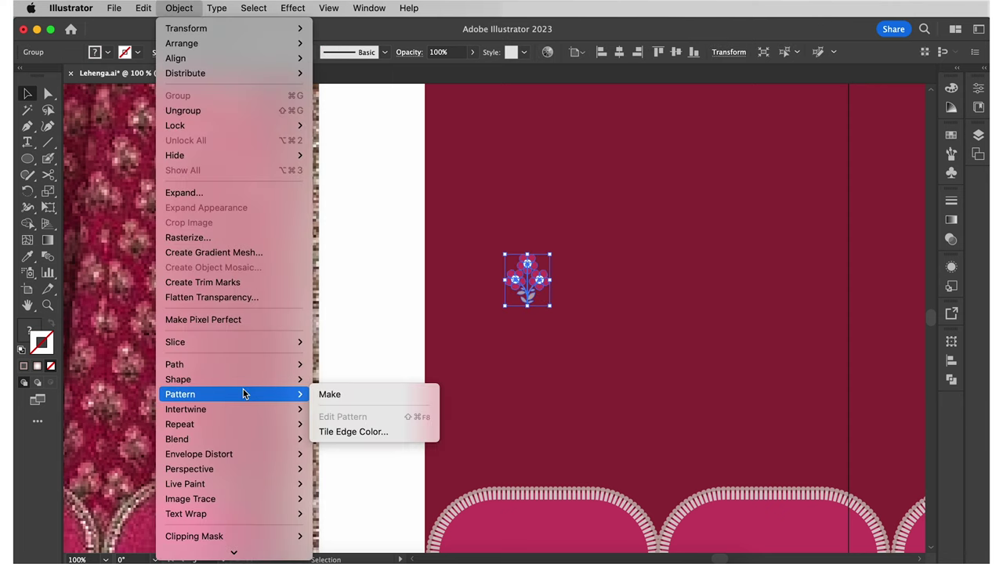
left_click(378, 395)
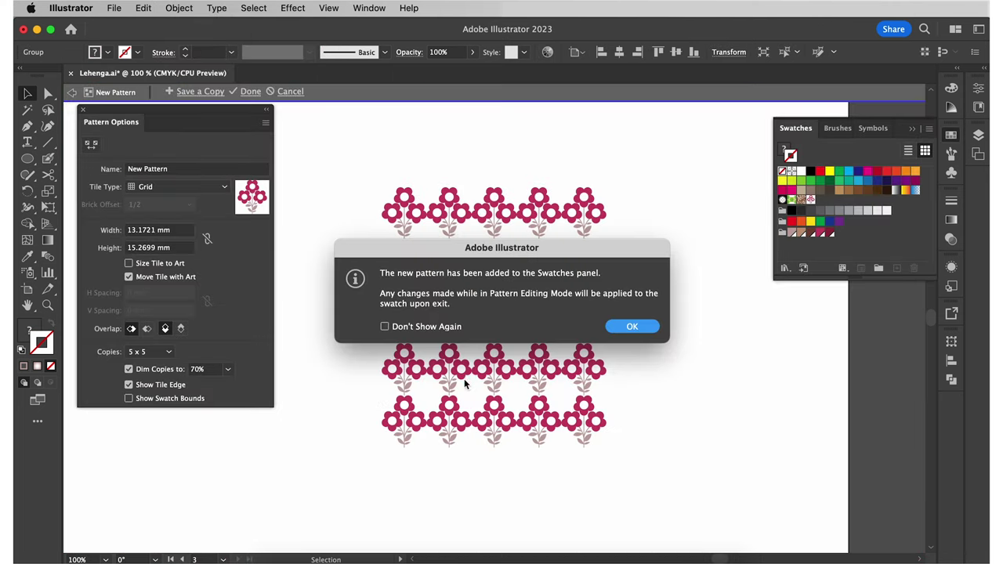
left_click(632, 326)
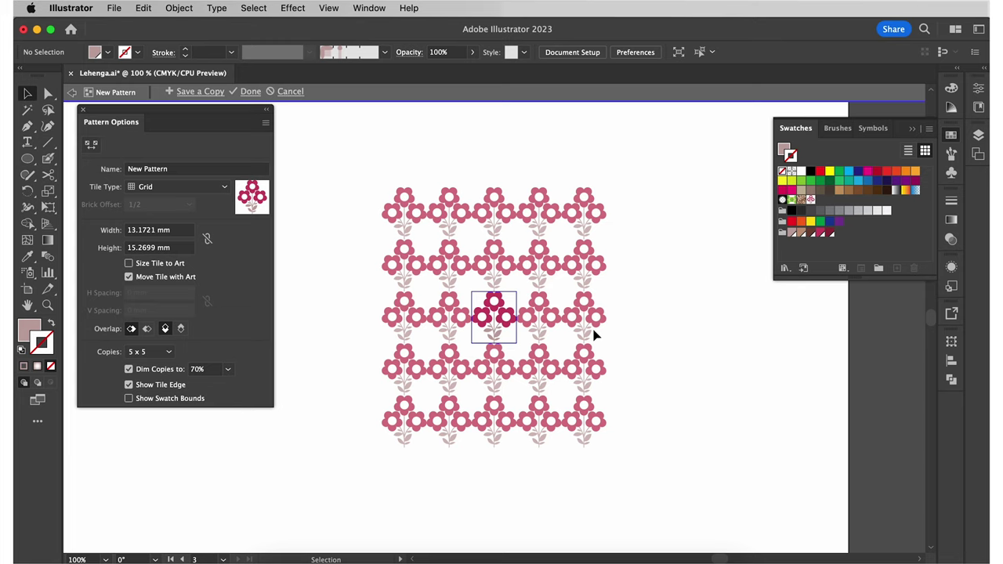
- Set the pattern's tile type to Brick by Column and its tile height to 18.2699 mm, and finish pattern editing
left_click(215, 191)
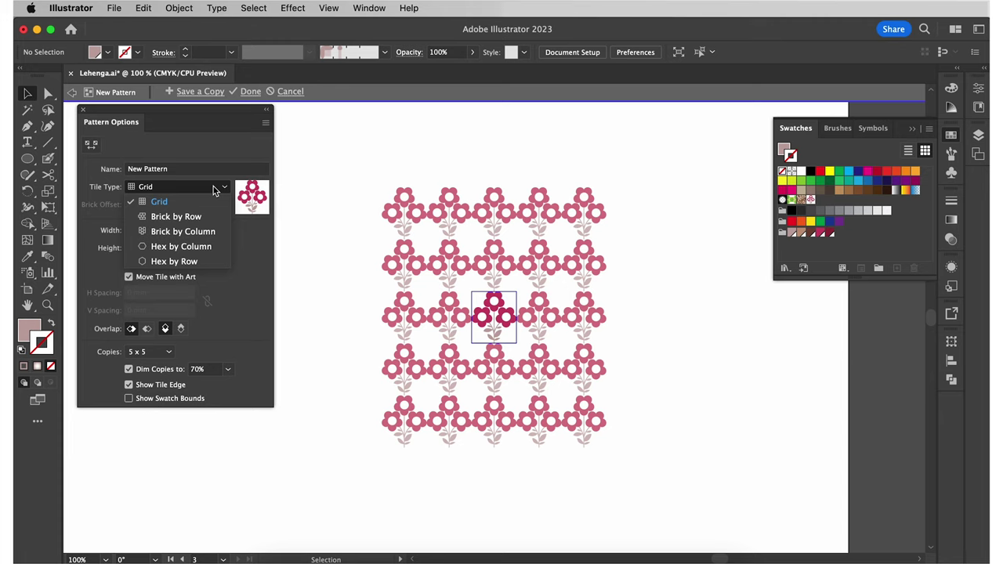
left_click(183, 232)
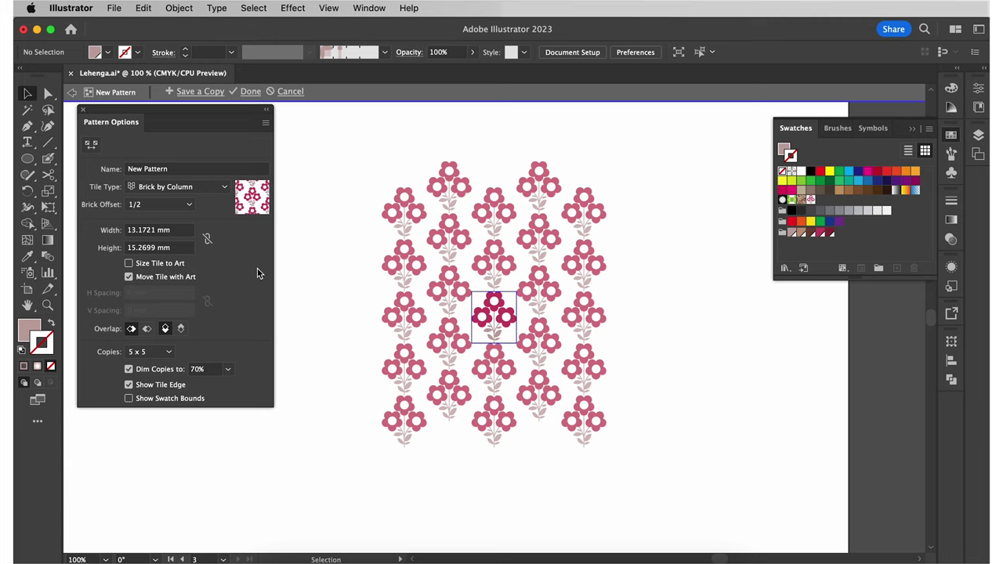
left_click(133, 249)
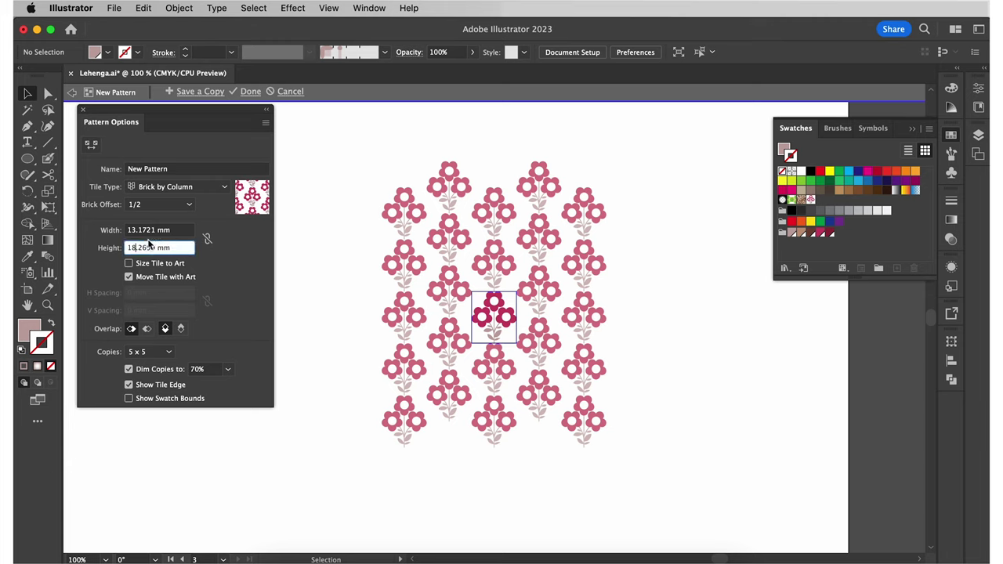
left_click(180, 231)
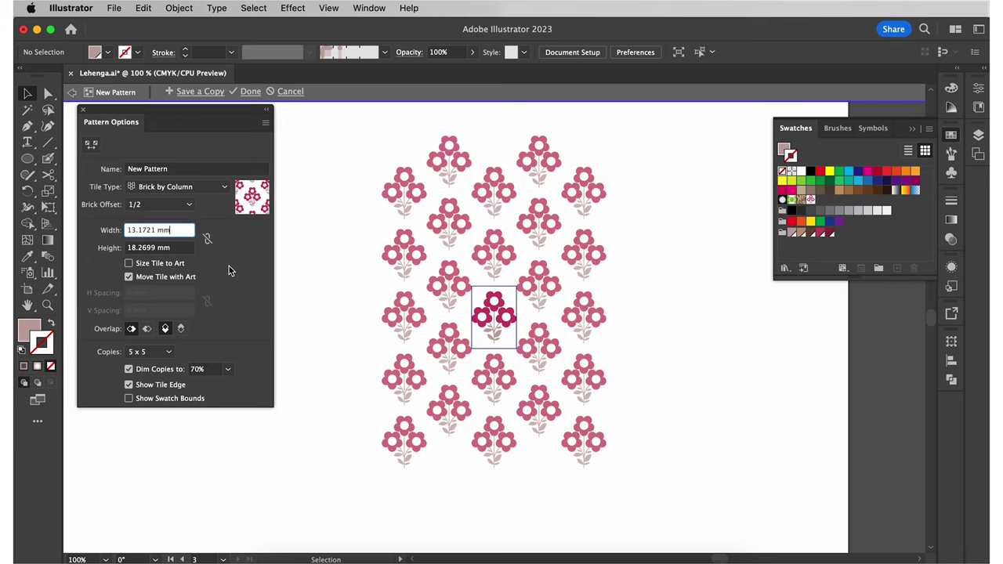
left_click(251, 92)
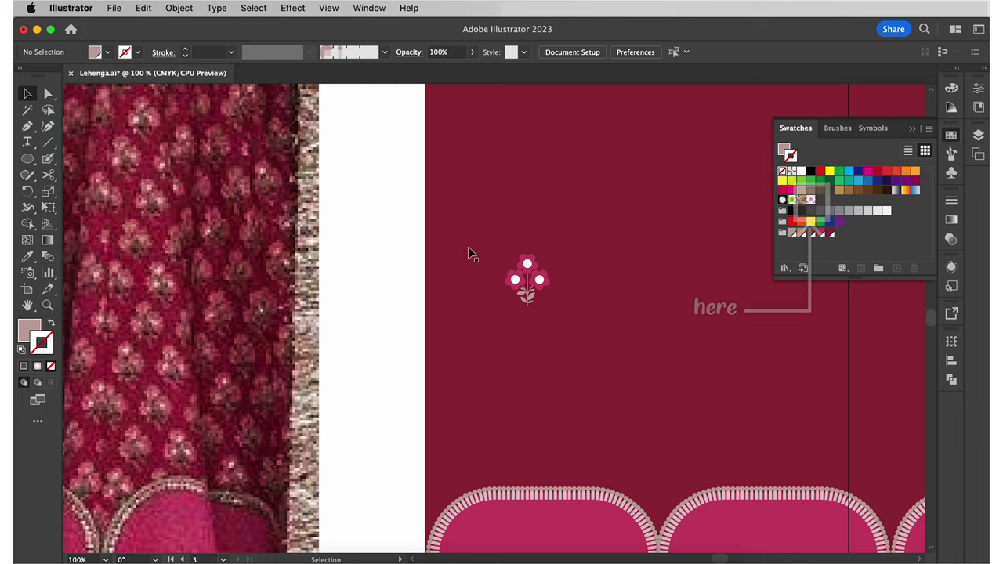
- Delete the original flower motif and fill a duplicate of the maroon skirt rectangle with the new floral pattern swatch
left_click(523, 282)
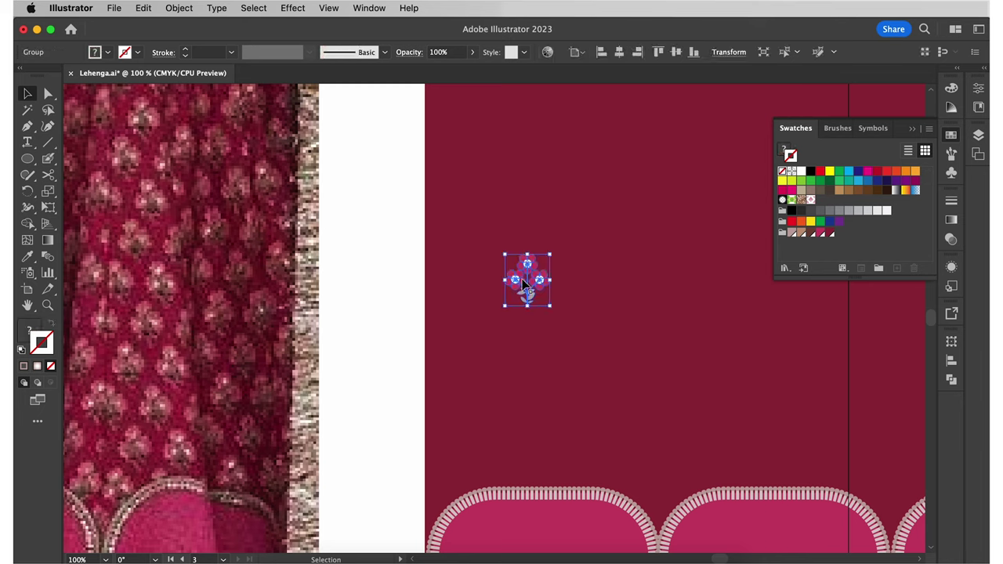
key("Delete")
key("super+minus")
key("super+minus")
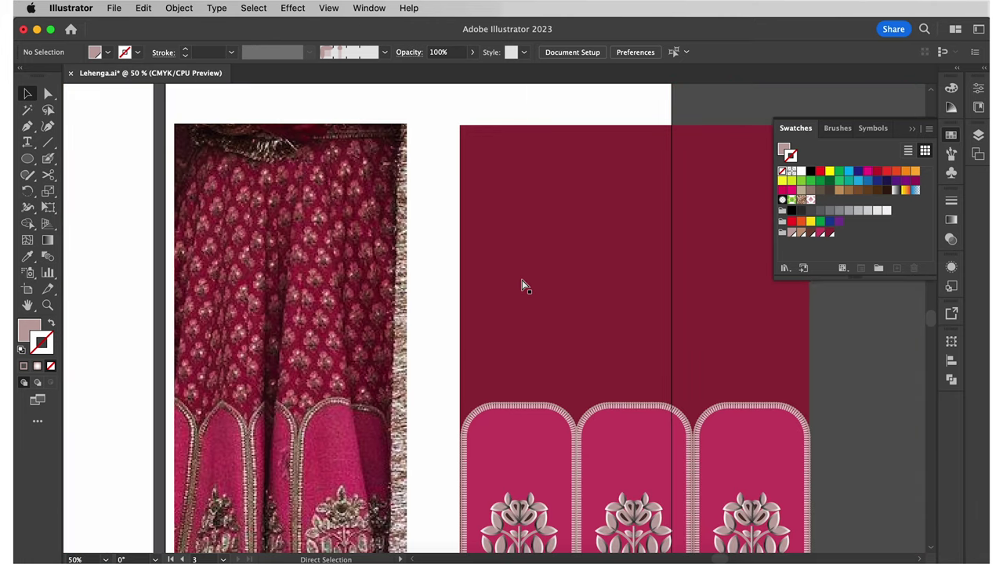
key("super+minus")
scroll(521, 279, "right", 4)
scroll(521, 279, "down", 3)
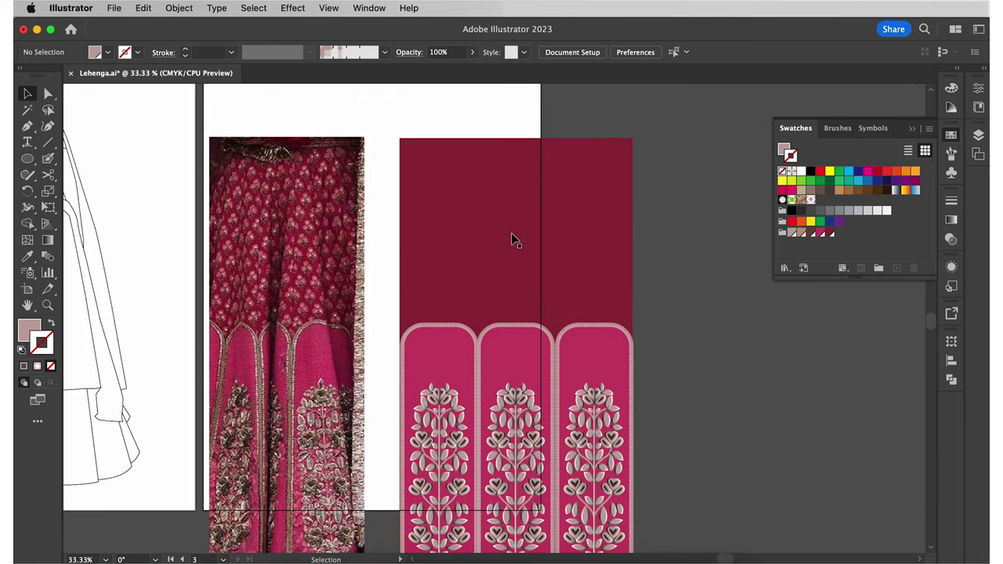
left_click(511, 232)
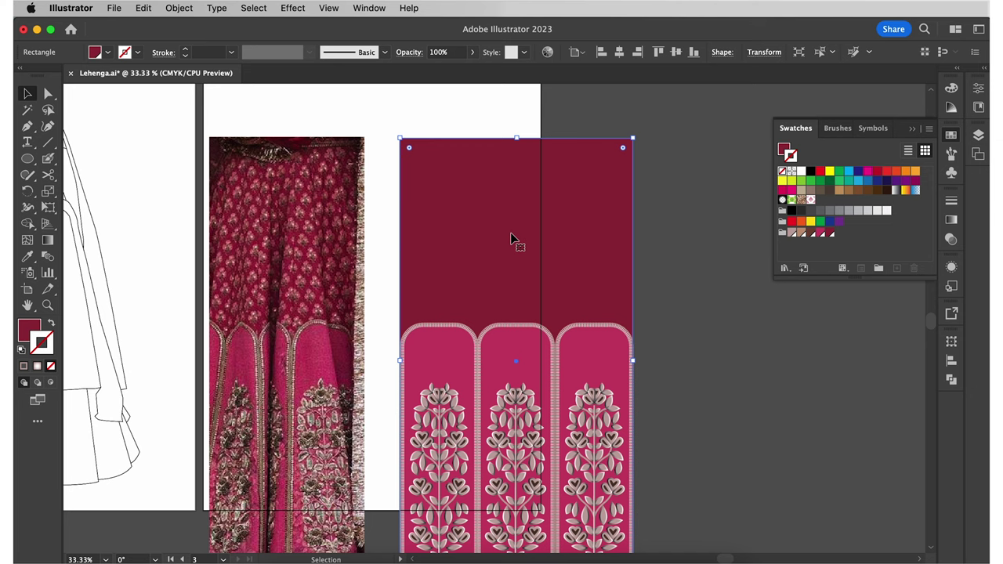
left_click(783, 152)
left_click(811, 200)
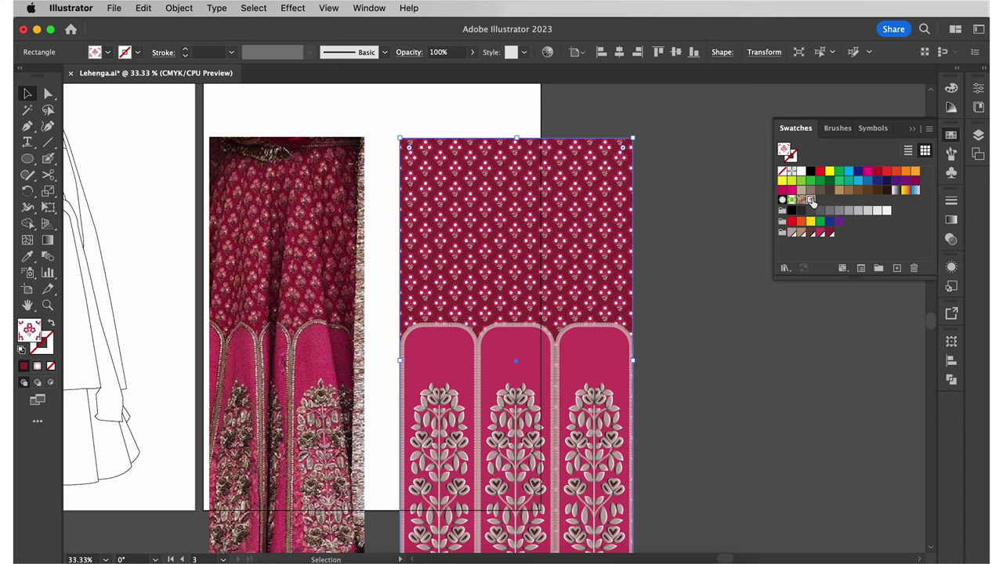
left_click(703, 256)
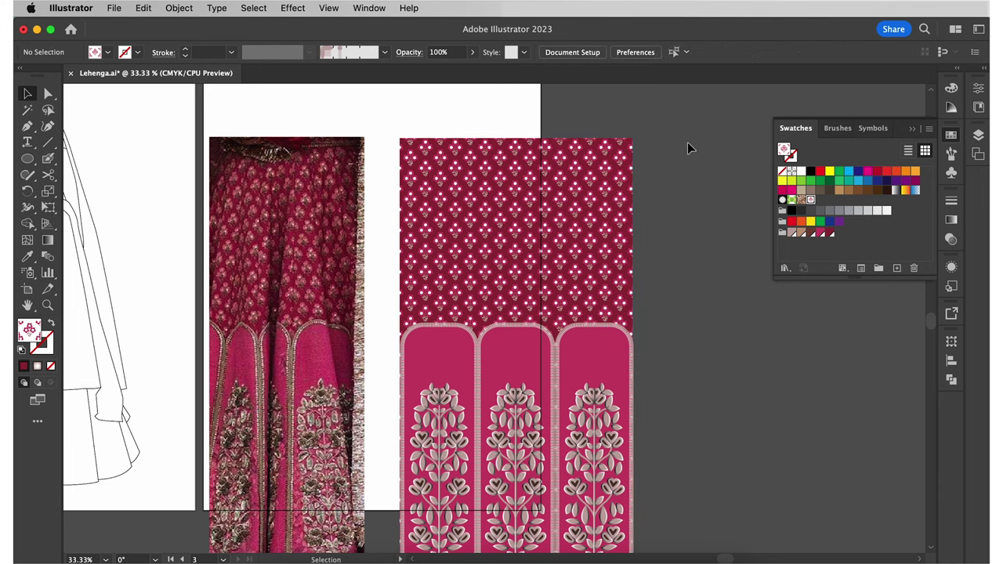
- Move the skirt artwork and the reference photo crop up to make room beneath them
scroll(690, 148, "down", 1)
left_click_drag(699, 169, 393, 421)
scroll(393, 427, "up", 2)
left_click_drag(353, 458, 349, 264)
left_click(463, 494)
scroll(464, 494, "down", 3)
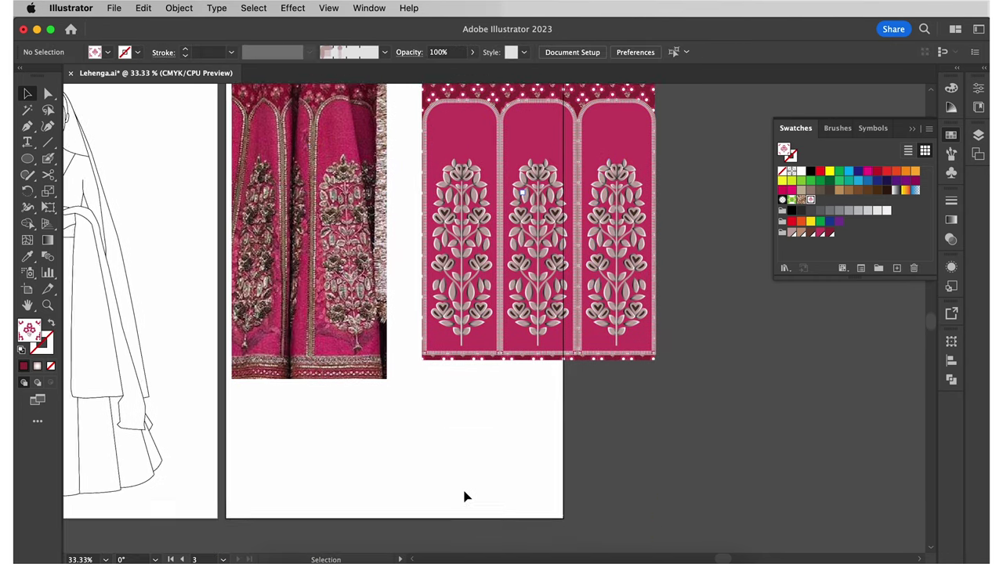
- Extend the lower edge of the reference photo's crop downward to reveal the skirt's striped hem border
key("a")
left_click(402, 332)
left_click_drag(385, 332, 380, 540)
left_click(464, 491)
- Draw a beige-pink rectangle as wide as the skirt directly below the embroidered panels, as deep as the hem border
scroll(465, 490, "down", 1)
left_click_drag(27, 158, 79, 156)
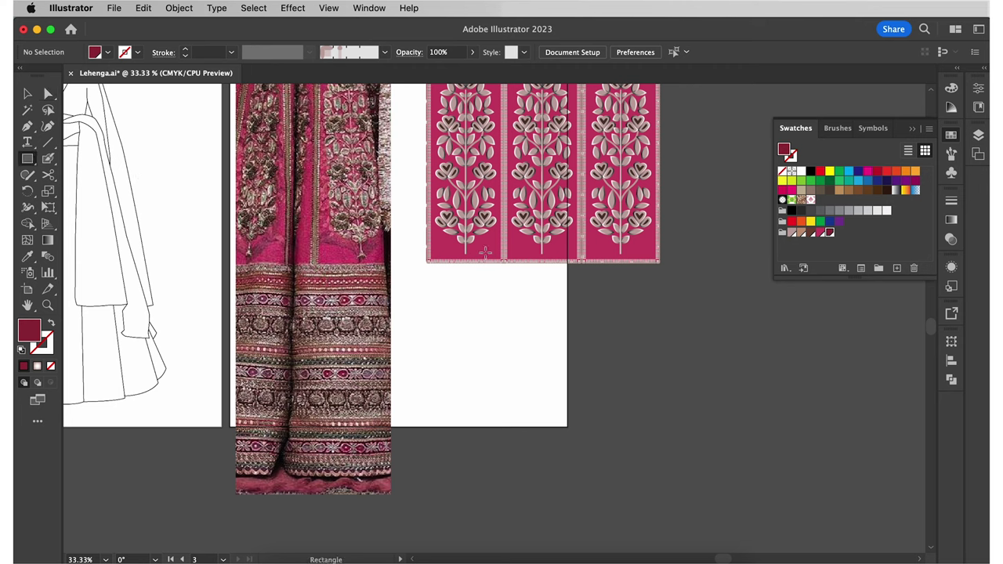
left_click(792, 232)
left_click_drag(428, 263, 451, 280)
mouse_move(524, 366)
left_mouse_down()
mouse_move(636, 436)
mouse_move(645, 481)
mouse_move(661, 470)
left_mouse_up()
key("v")
left_click(685, 392)
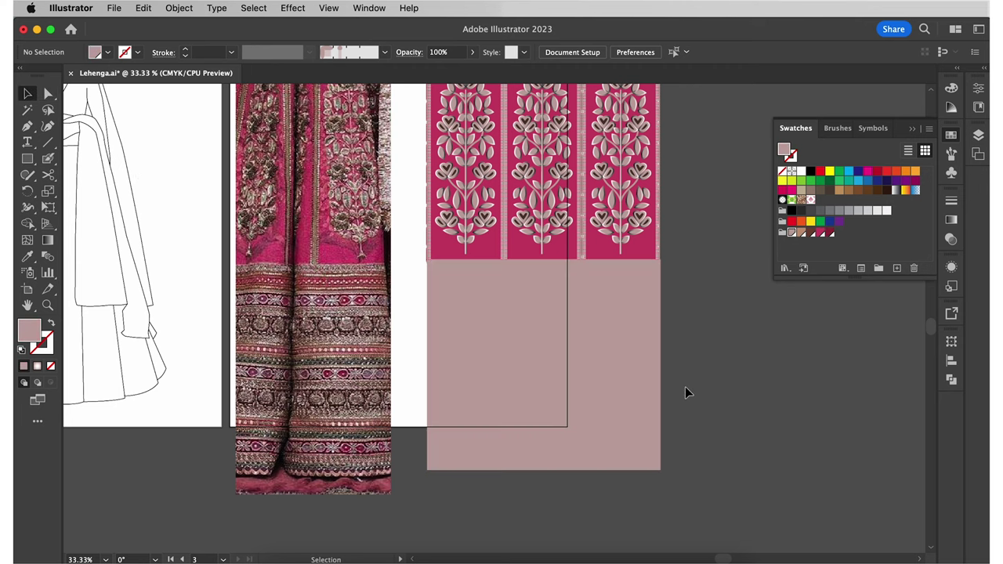
- Create a narrow full-width stripe along the top of the beige-pink rectangle and fill it with mauve sampled from the photo
left_click(951, 141)
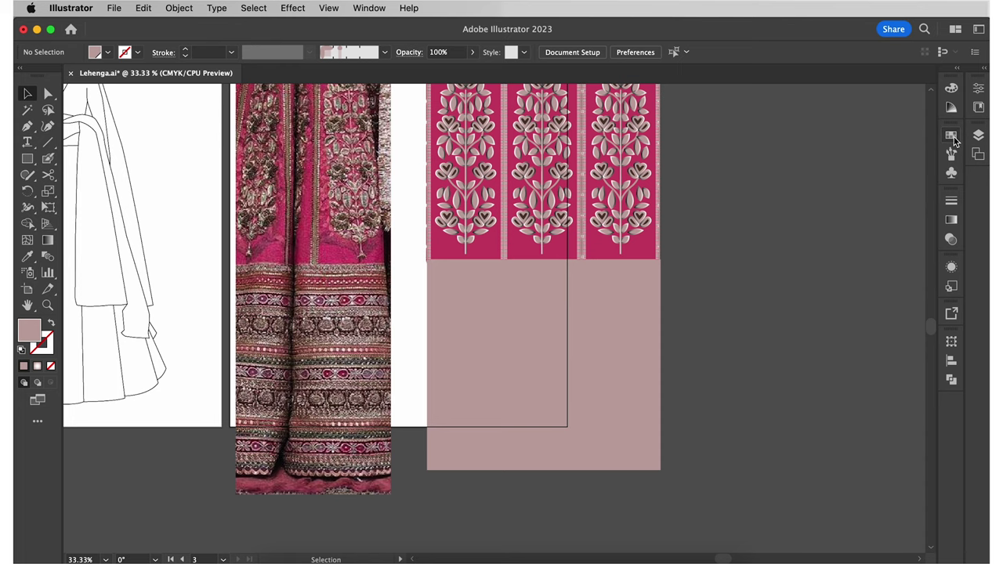
left_click(546, 270)
key("super+equal")
key("i")
left_click(337, 239)
key("v")
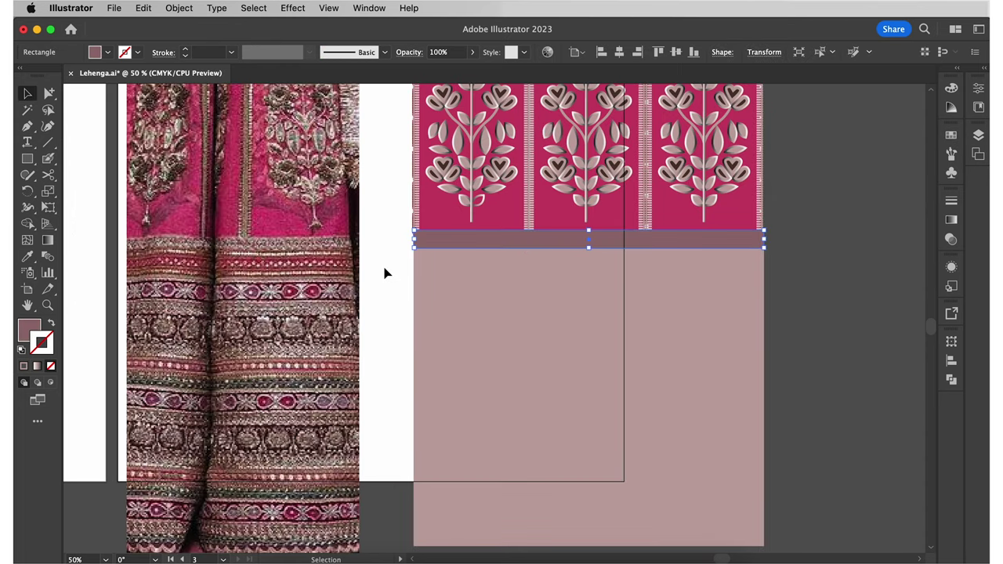
- Copy the mauve stripe in front and turn the copy into a taller maroon stripe directly below it
key("super+c")
key("super+f")
left_click_drag(589, 231, 591, 284)
left_click(951, 135)
left_click(841, 219)
- Add a dark burgundy stripe and a near-black stripe below the maroon one by copying and recolouring the stripes
key("super+c")
key("super+f")
left_click_drag(588, 248, 589, 353)
double_click(29, 330)
left_click(475, 418)
left_click(681, 321)
key("super+c")
key("super+f")
double_click(29, 330)
left_click_drag(589, 316, 589, 412)
left_click(666, 266)
- Complete the stripe set with narrower maroon, dark green and dark burgundy stripes below the near-black one
key("v")
key("super+c")
key("super+f")
left_click(314, 384)
double_click(29, 330)
left_click(437, 439)
left_click(681, 321)
left_click(540, 302)
left_click(545, 299)
key("v")
left_click(810, 344)
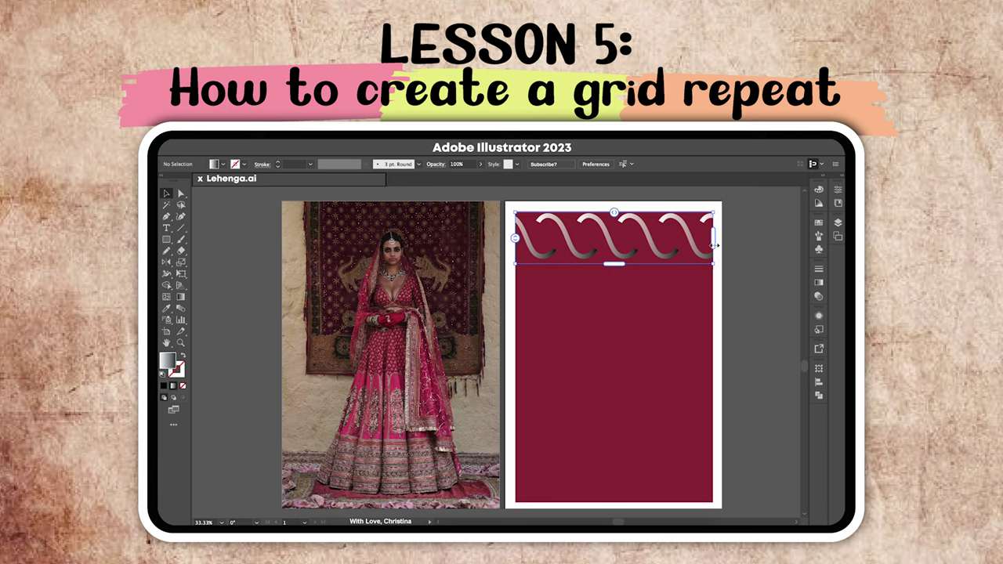
left_click_drag(614, 264, 616, 504)
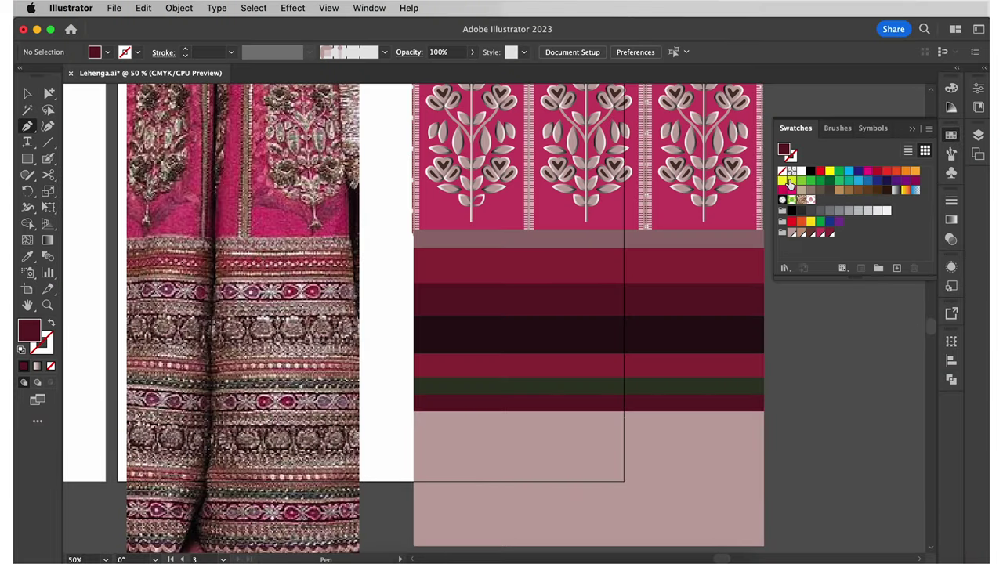
- With no fill and a beige-pink stroke, draw an S-shaped wave with the Pen tool beside the hem stripes
left_click(782, 171)
left_click(793, 233)
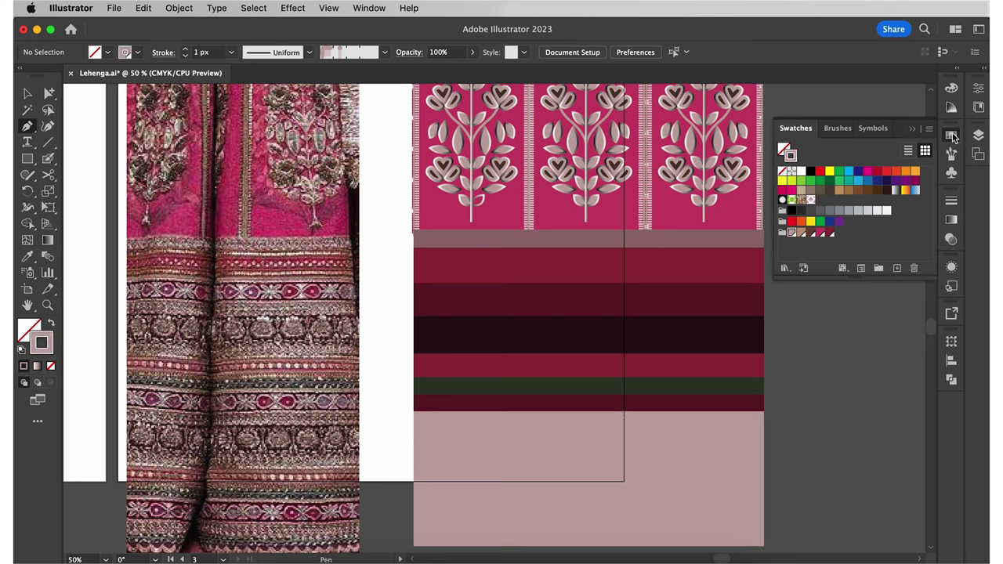
left_click(790, 240)
left_click_drag(813, 236, 876, 304)
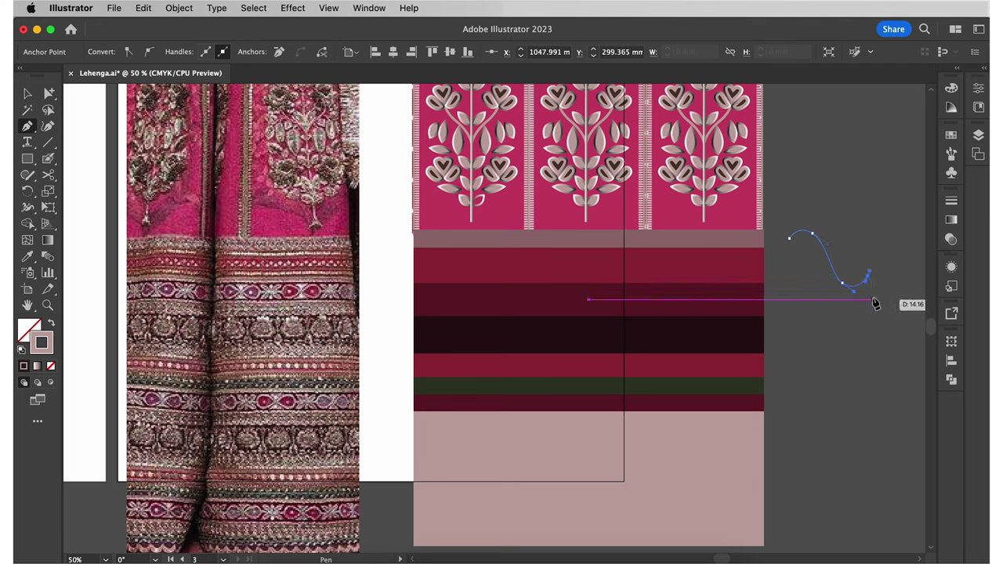
- Set the wave's stroke to 8 px and apply a linear gradient from white through beige-pink to black
key("v")
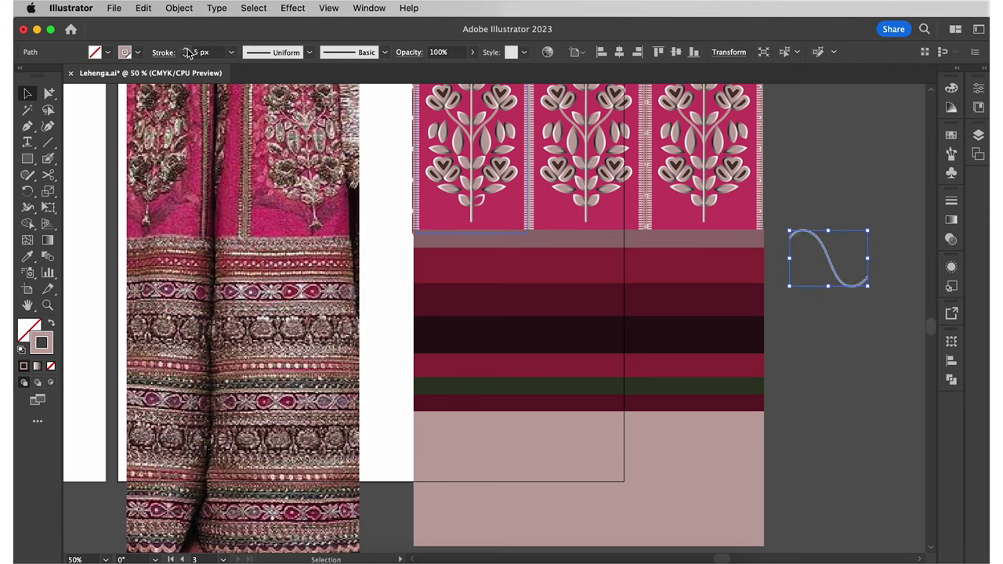
left_click_drag(837, 284, 837, 168)
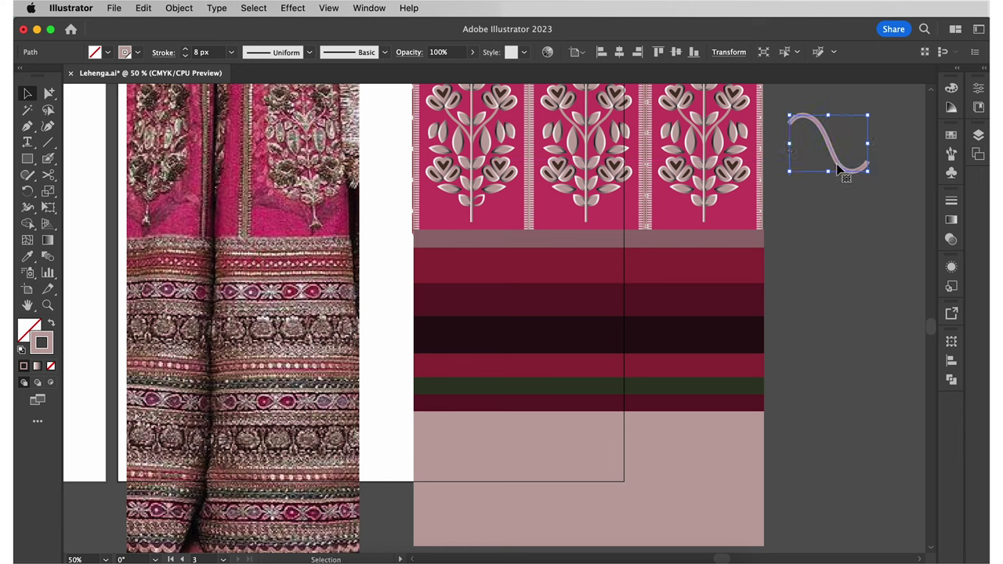
left_click(951, 220)
left_click(852, 297)
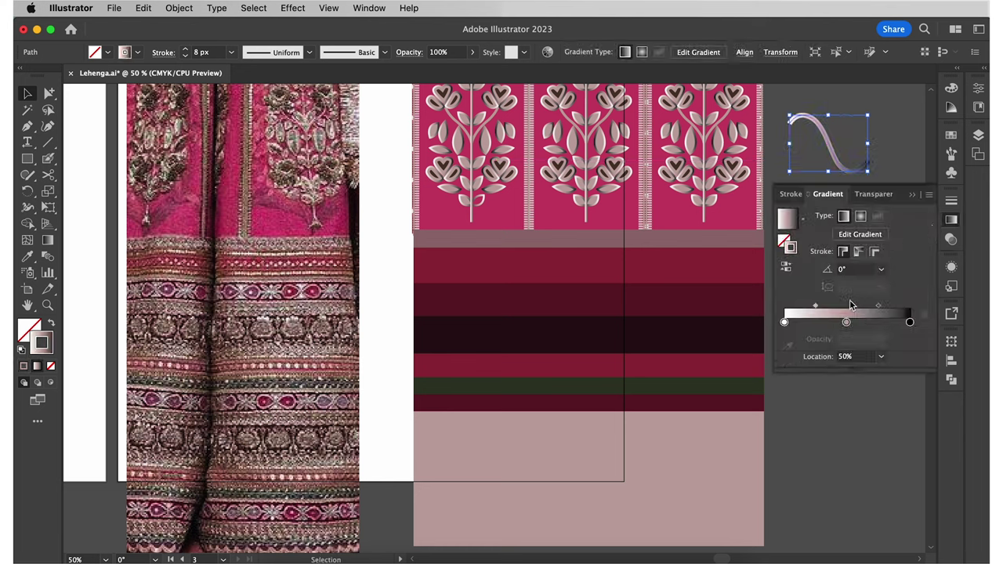
- Move the wave back down beside the hem stripes and scale it down to roughly the height of one stripe
left_click(955, 220)
left_click_drag(840, 166, 840, 317)
left_click_drag(867, 321, 834, 298)
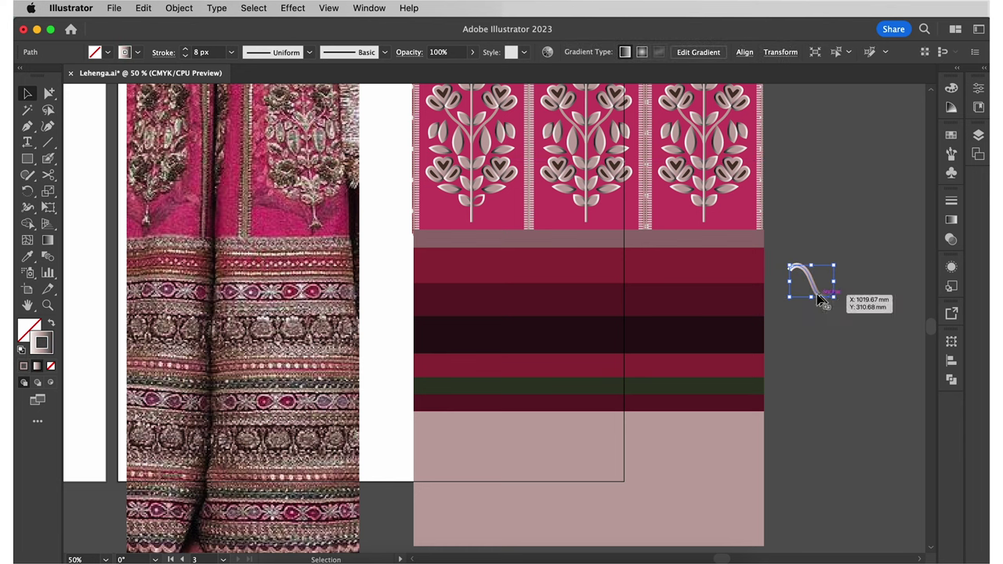
- Turn the small gradient wave into a grid repeat
left_click(180, 8)
mouse_move(253, 426)
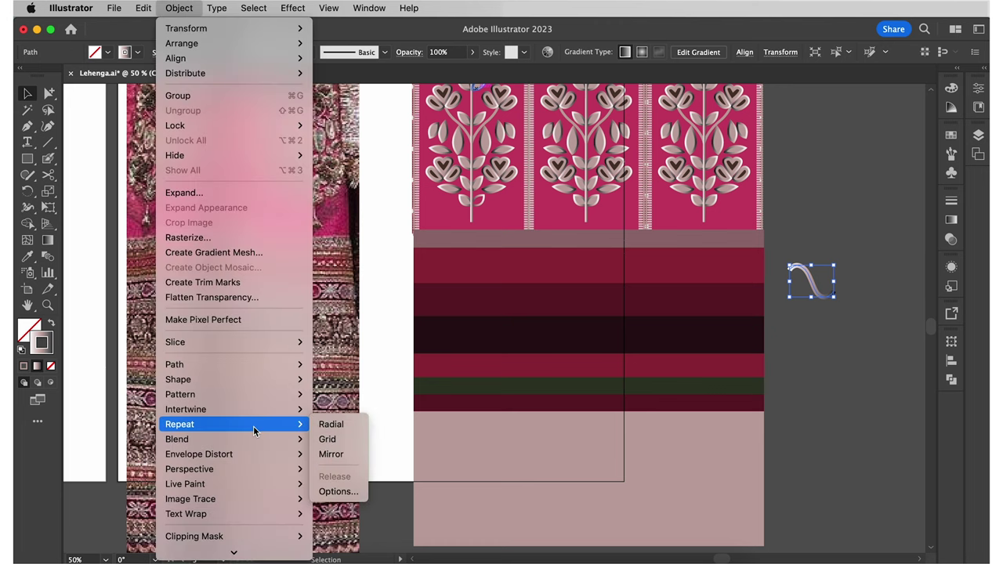
left_click(328, 440)
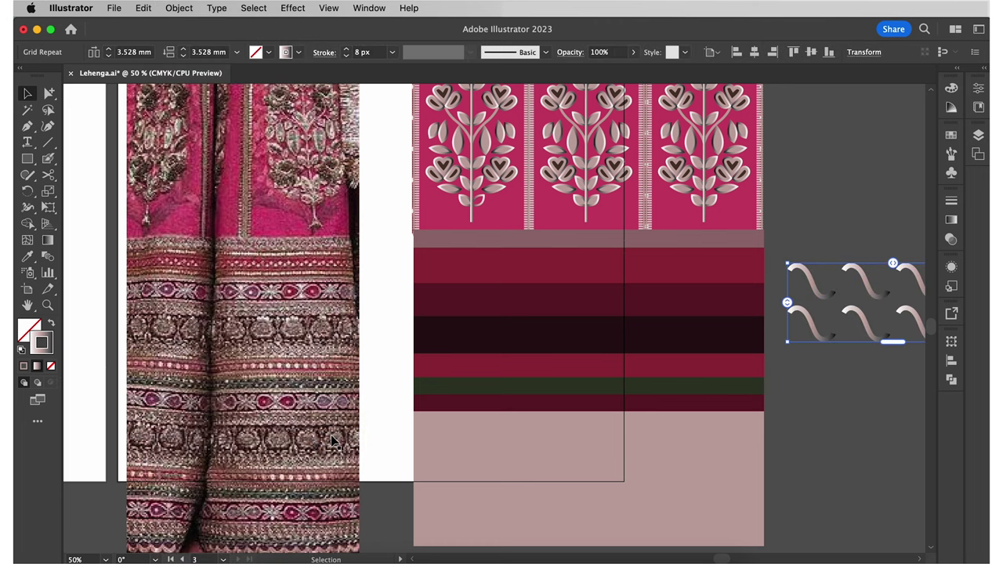
scroll(711, 350, "right", 5)
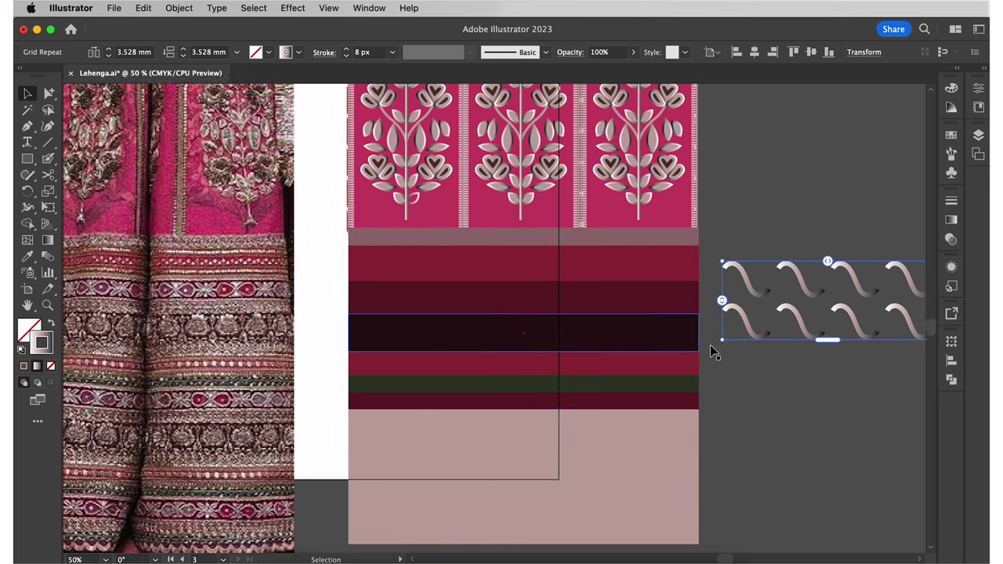
- Reduce the wave grid repeat to one row, widen it, and tighten the horizontal spacing until the waves overlap like a rope
scroll(712, 351, "right", 5)
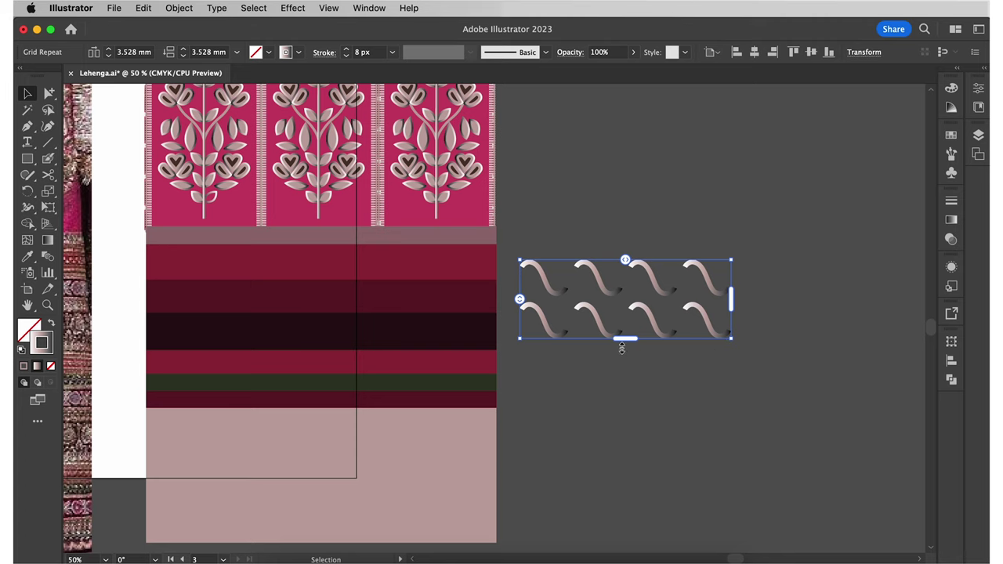
left_click_drag(623, 341, 627, 303)
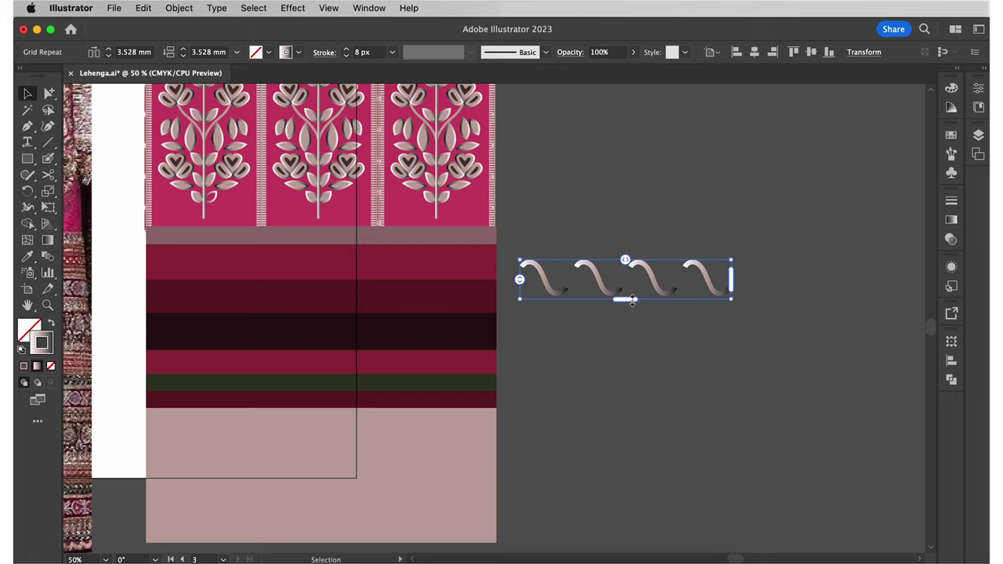
left_click_drag(735, 282, 900, 281)
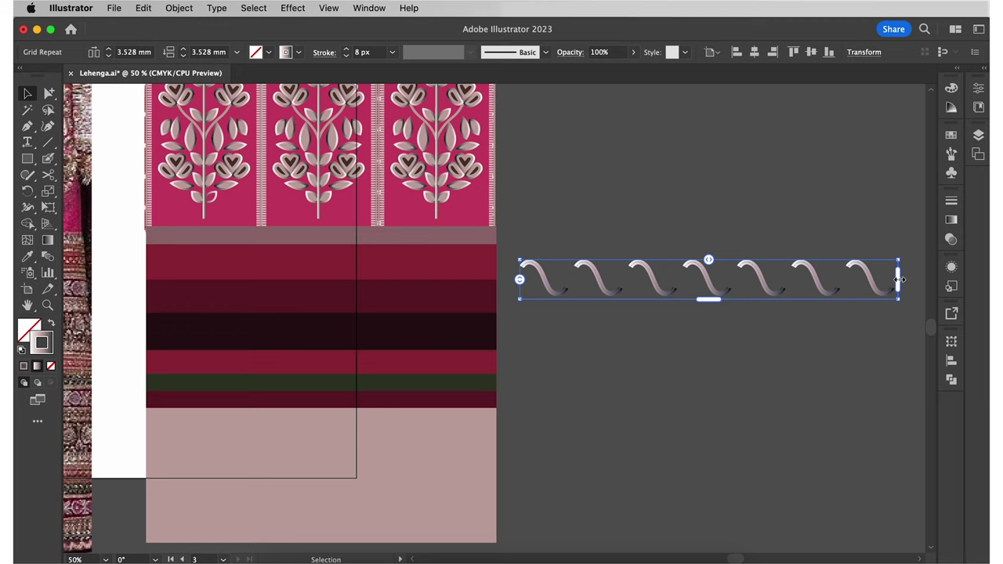
left_click_drag(708, 260, 707, 262)
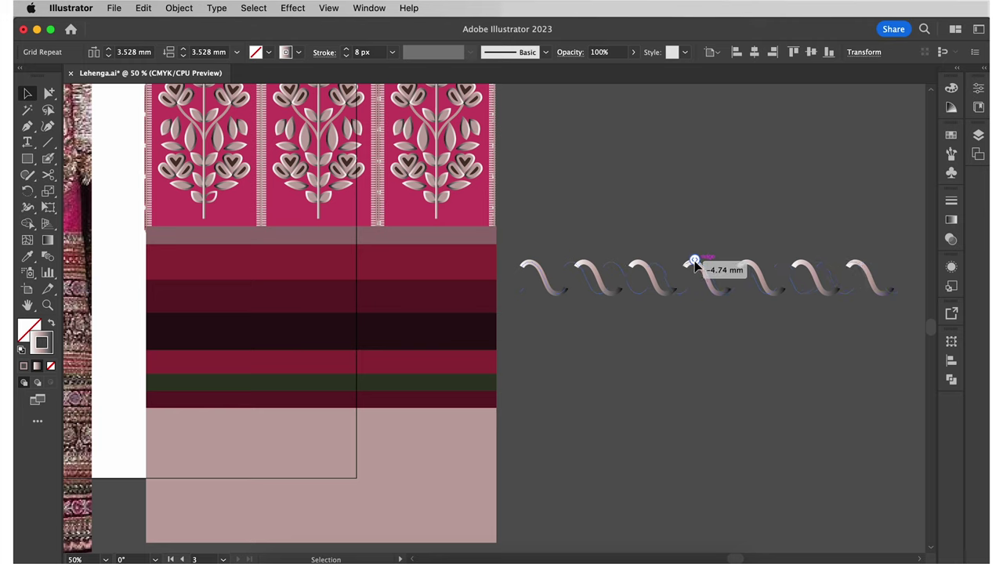
left_click_drag(676, 265, 668, 264)
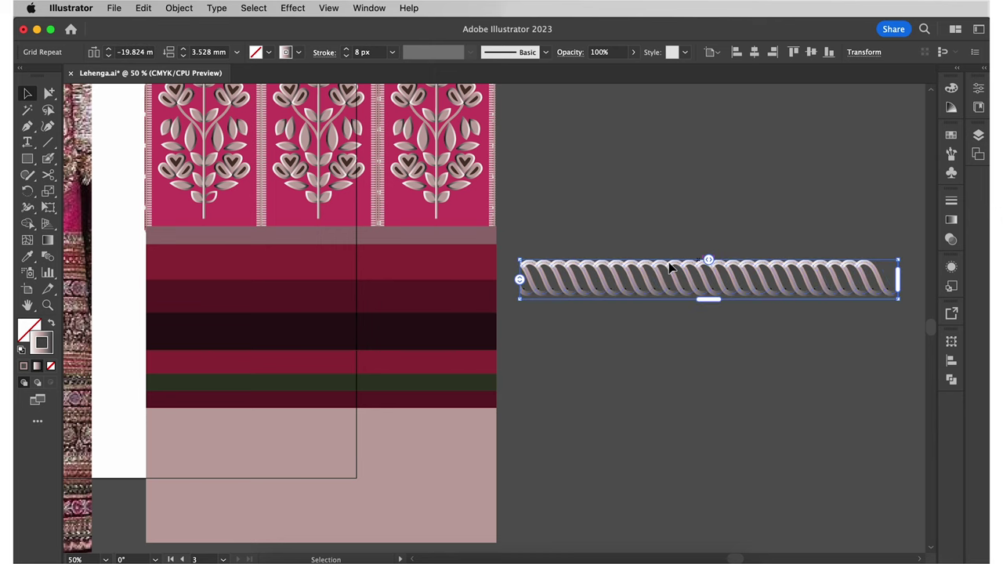
left_click(734, 217)
- Scale down the rope repeat, place it over the top beige stripe, extend it to the stripe's full width and thin its stroke
left_click(791, 278)
left_click_drag(898, 260, 372, 256)
left_click(779, 251)
scroll(780, 256, "left", 3)
scroll(780, 256, "up", 1)
key("super+equal")
left_click_drag(650, 315, 807, 310)
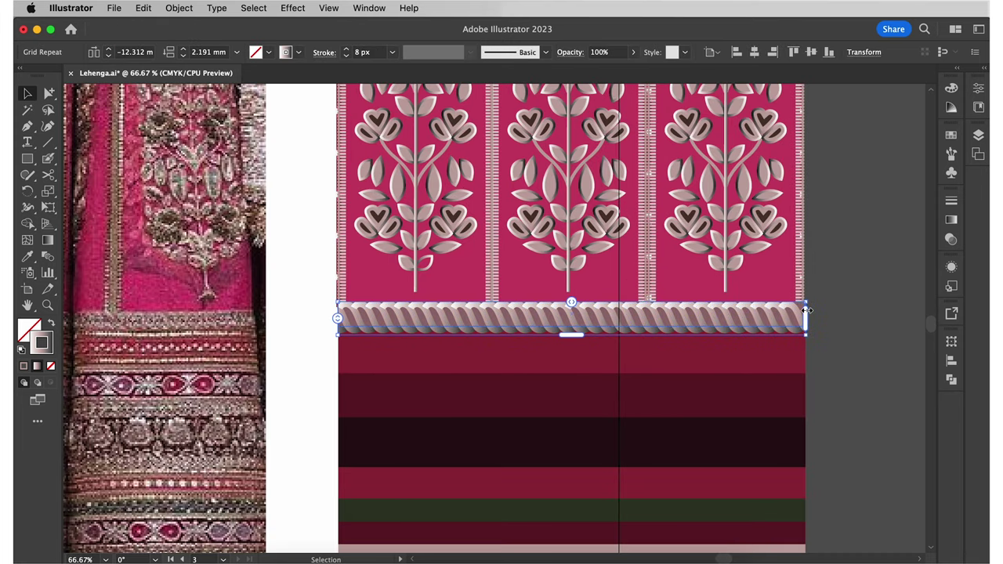
left_click(346, 57)
left_click(346, 56)
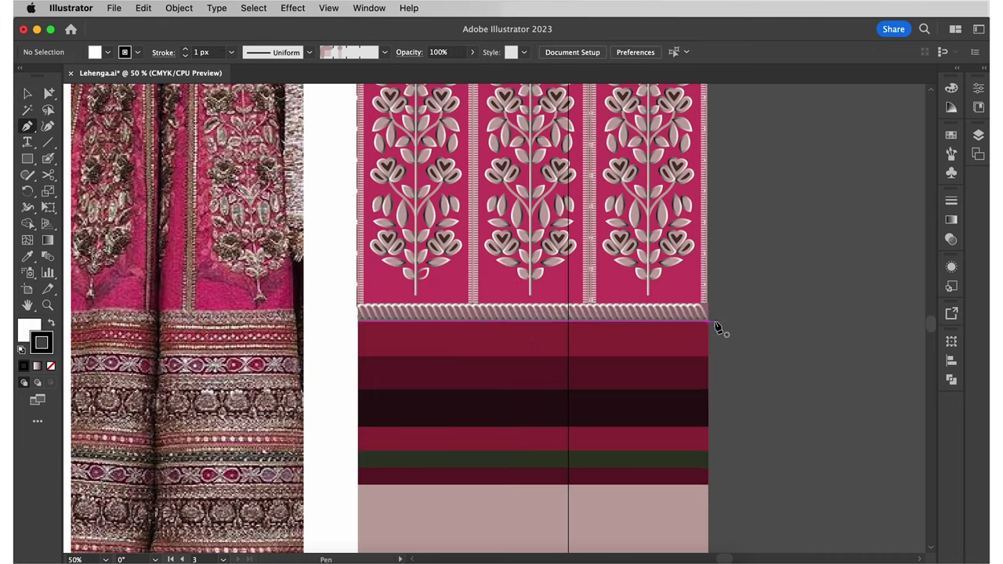
- Draw a horizontal line with the Pen tool along the lower edge of the rope band across the full width and select it
left_click(708, 322)
left_click(358, 321)
key("v")
left_click(336, 372)
left_click(381, 321)
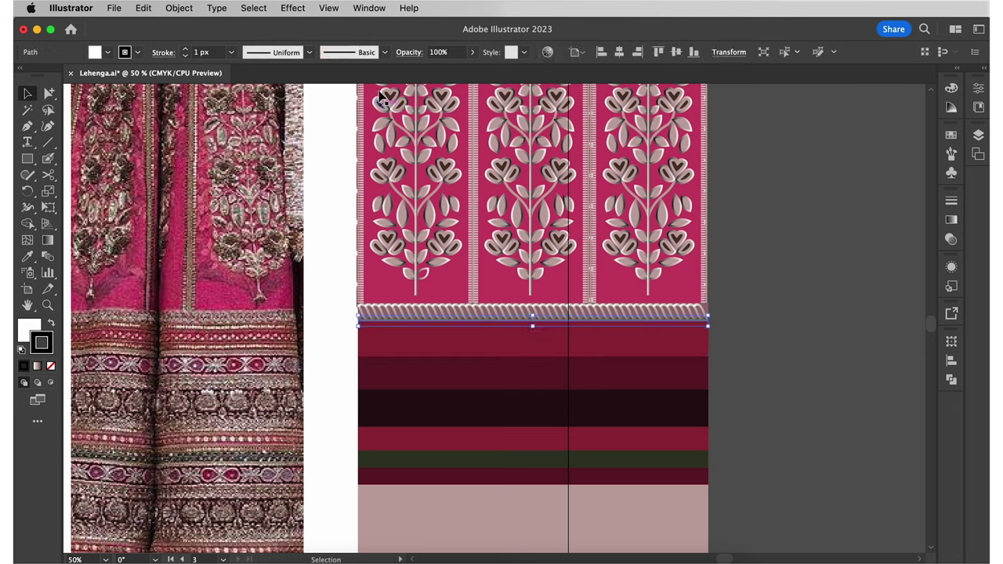
- Apply the stitched border pattern brush to the line and set its stroke to 0.3 px
left_click(384, 52)
left_click(340, 141)
left_click(284, 32)
left_click_drag(201, 51, 170, 58)
type("0.3")
left_click(685, 338)
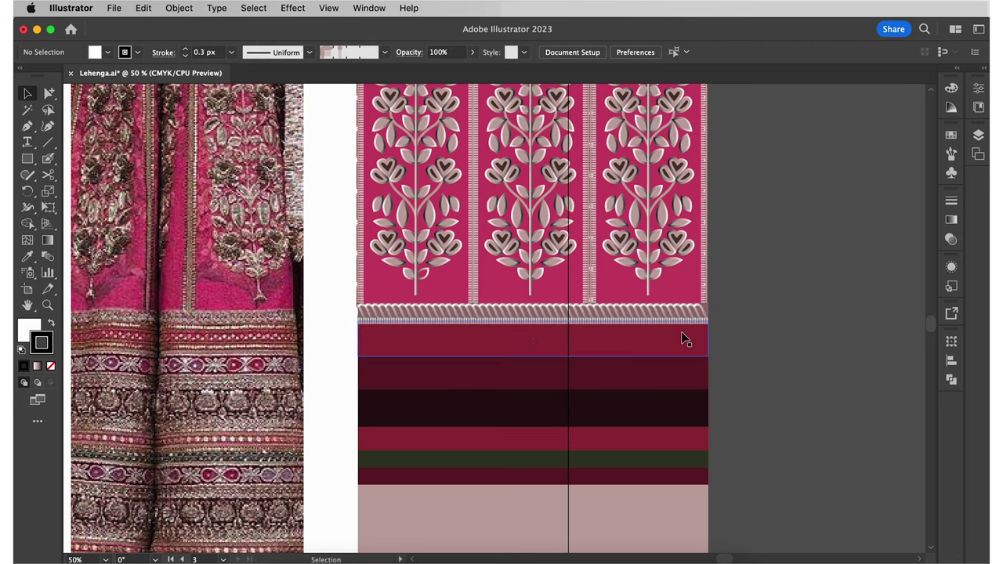
- Duplicate the stitched trim line slightly lower on the maroon stripe and set the copy's stroke to 0.15 px
mouse_move(674, 322)
left_mouse_down()
mouse_move(666, 332)
mouse_move(666, 306)
mouse_move(700, 332)
left_mouse_up()
left_click(832, 334)
left_click(700, 322)
left_click_drag(221, 52, 193, 51)
type("0.15")
key("Return")
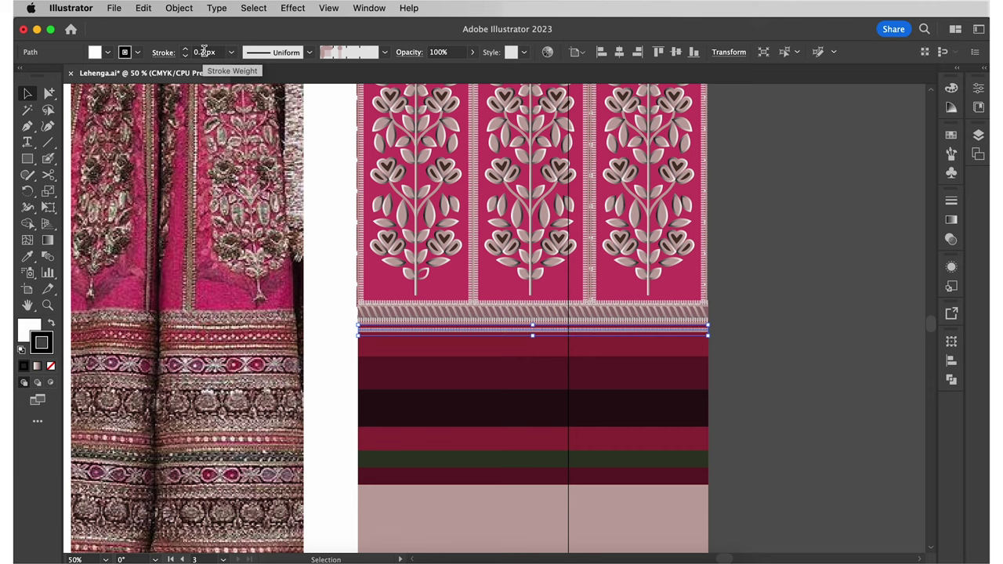
- Place another copy of the thin trim line near the lower edge of the first maroon stripe
left_click(740, 337)
left_click_drag(671, 329, 671, 342)
left_click_drag(672, 341, 671, 348)
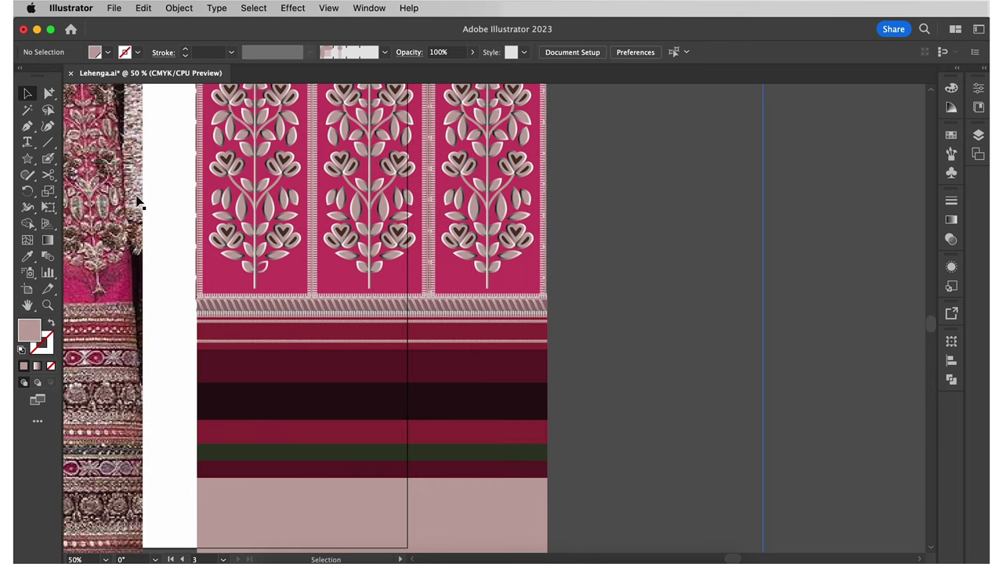
- Draw a beige-pink star beside the border and add a copy diagonally below it
left_click(28, 159)
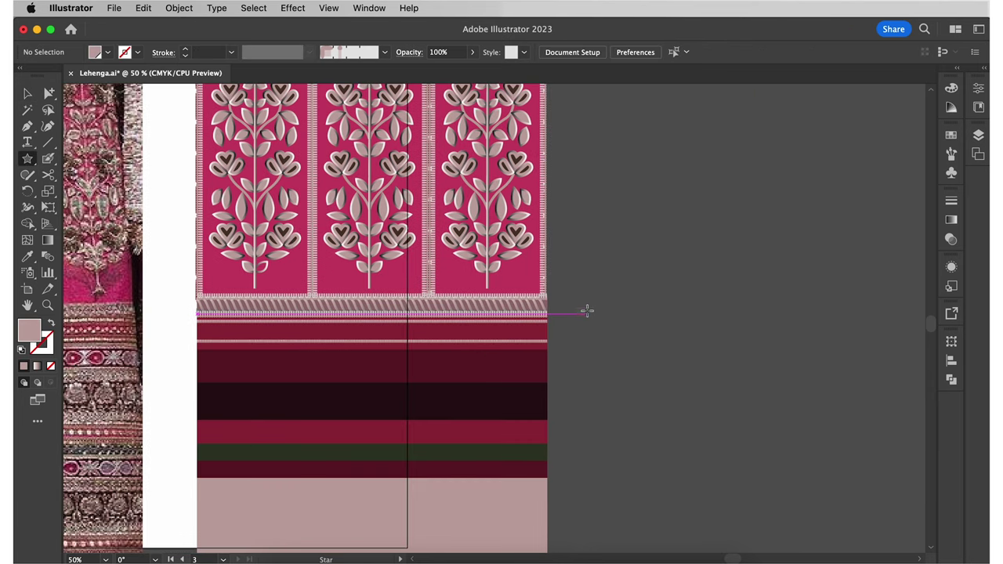
left_click_drag(587, 308, 627, 305)
key("v")
left_click(669, 276)
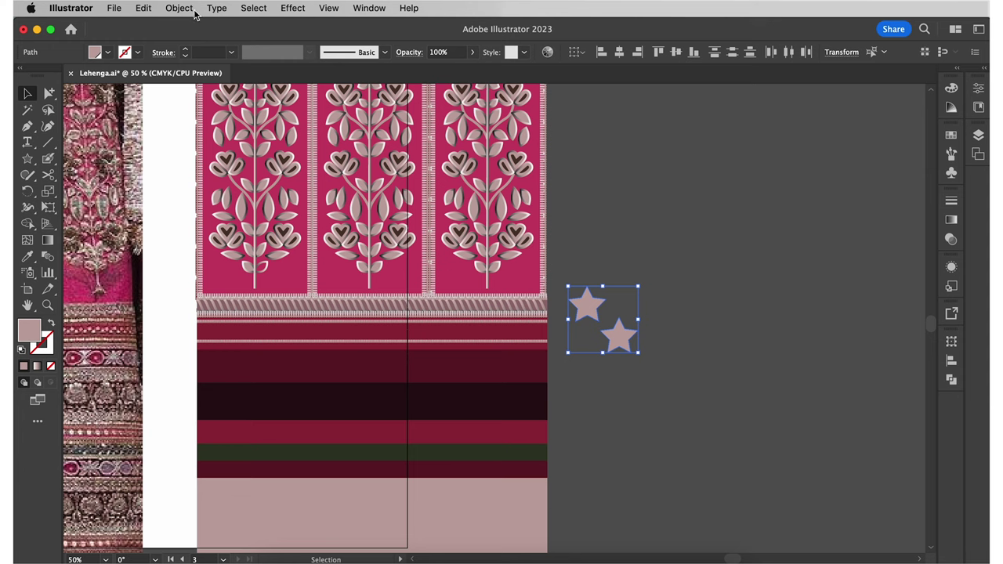
- Turn the two stars into a grid repeat, reduce it to one row of pairs and tighten the horizontal spacing
left_click(185, 9)
mouse_move(296, 425)
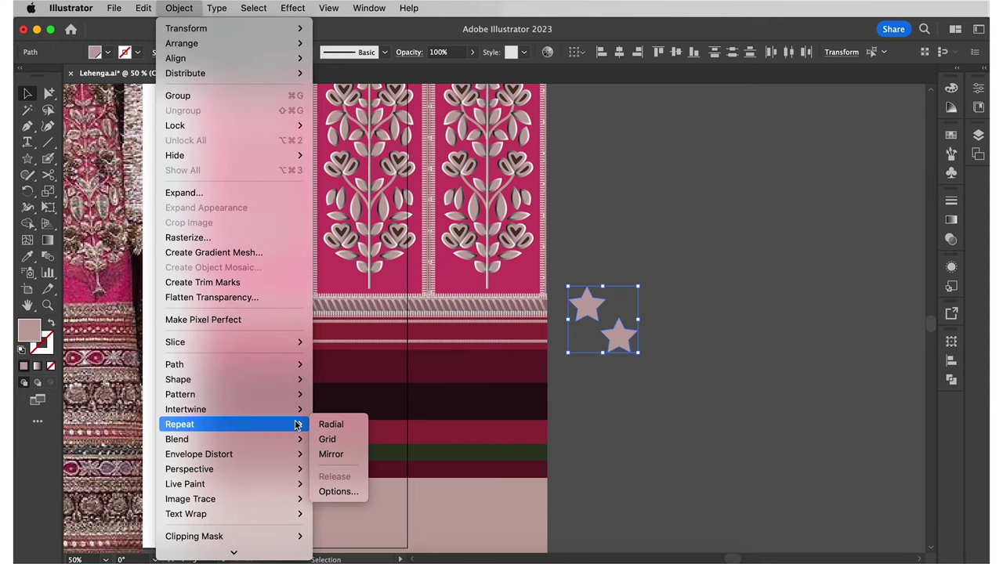
left_click(334, 439)
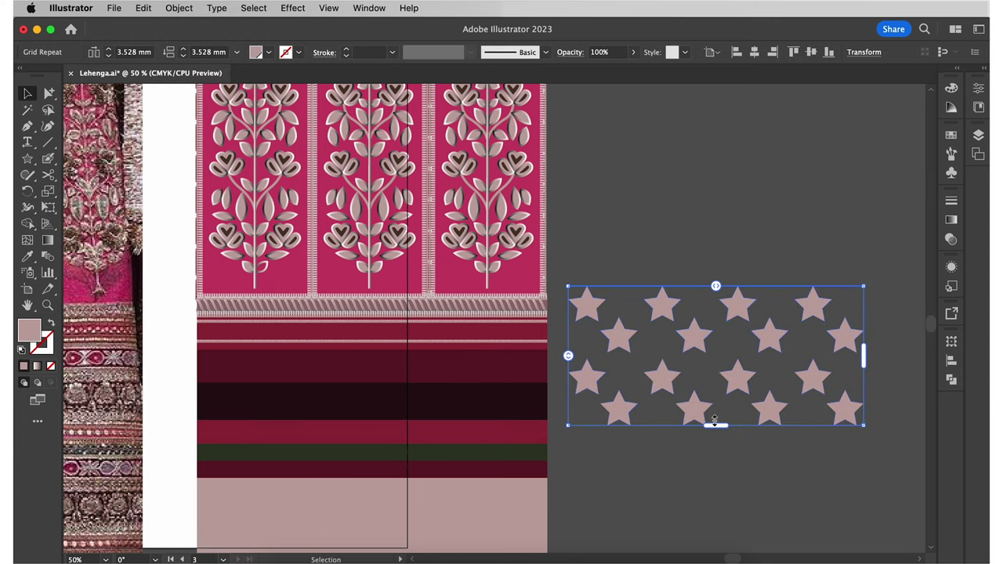
left_click_drag(715, 421, 714, 357)
left_click_drag(715, 287, 703, 288)
- Scale down the star repeat, position it between the thin trim lines on the maroon stripe and extend it across the stripe
left_click_drag(864, 286, 771, 290)
left_click_drag(771, 330, 255, 339)
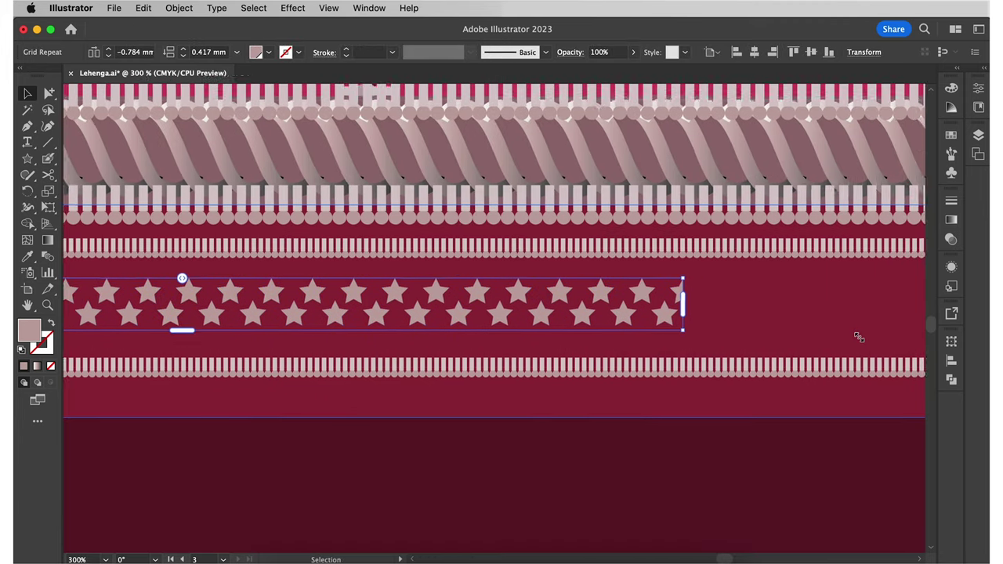
left_click_drag(858, 336, 412, 343)
mouse_move(238, 312)
left_mouse_down()
mouse_move(869, 325)
mouse_move(248, 325)
left_mouse_up()
left_click_drag(247, 312, 707, 313)
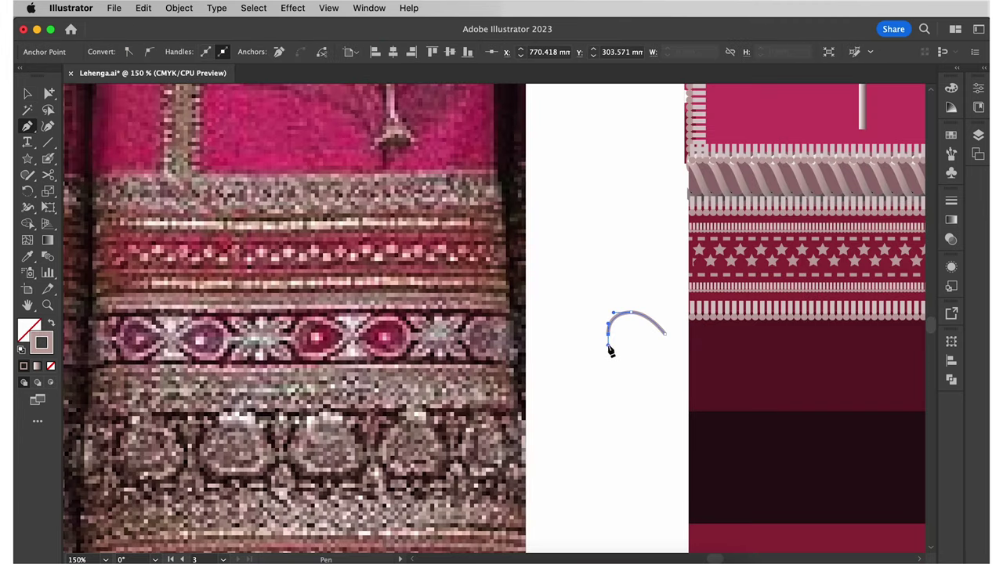
- Complete a closed teardrop outline with the Pen tool on the white area beside the border
left_click_drag(609, 344, 646, 358)
left_click(666, 334)
key("v")
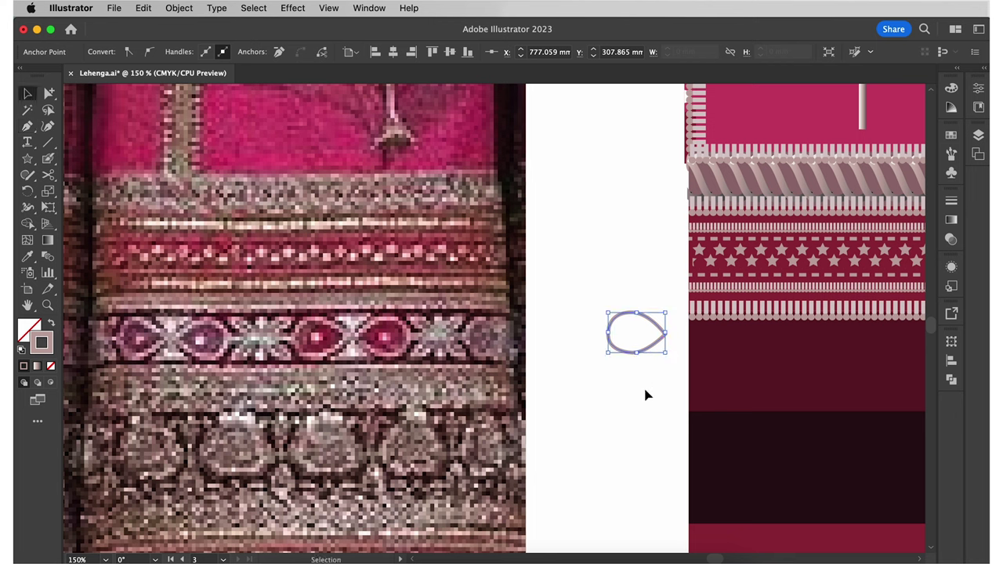
- Make a mirrored copy of the teardrop and join the two tip to tip as a horizontal figure-eight
right_click(635, 354)
mouse_move(667, 475)
left_click(786, 480)
left_click(423, 406)
left_click_drag(632, 355, 689, 354)
left_click_drag(627, 289, 670, 342)
left_click_drag(664, 340, 607, 340)
- Thicken the figure-eight's stroke, scale it down and move it to the start of the dark maroon stripe
left_click(185, 48)
left_click(185, 48)
left_click_drag(664, 313, 636, 322)
left_click_drag(627, 337, 771, 342)
- Draw a pointed curved petal with the Pen tool and arrange copies into a four-petal motif around one centre
key("p")
left_click(595, 352)
left_click_drag(554, 316, 553, 281)
left_click(553, 315)
mouse_move(594, 353)
left_mouse_down()
mouse_move(604, 393)
mouse_move(627, 342)
left_mouse_up()
key("v")
left_click_drag(566, 285, 599, 368)
- Draw crossing vertical and horizontal lines through the centre of the four-petal motif
key("p")
left_click(595, 309)
left_click(594, 388)
left_click(554, 351)
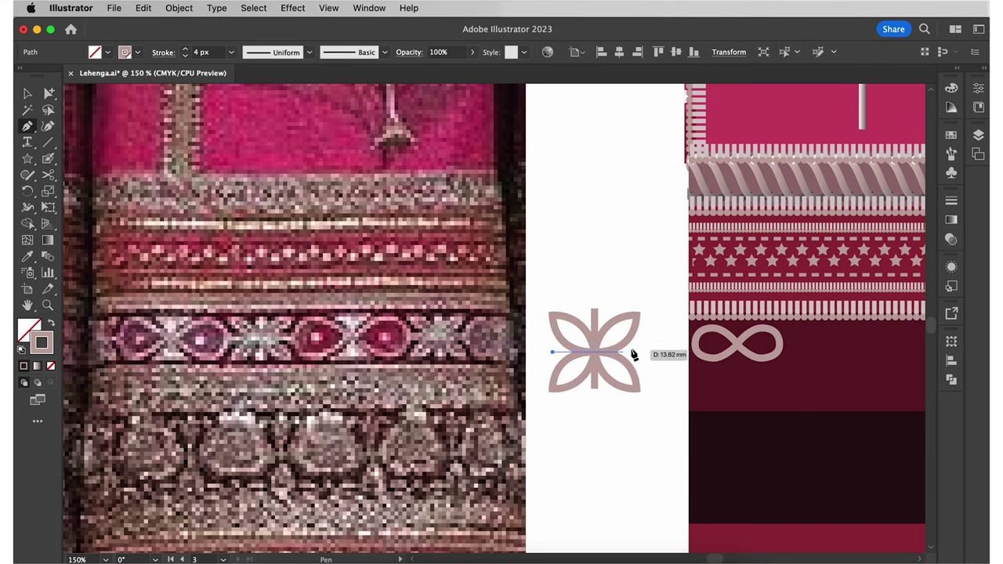
left_click(638, 352)
- Group the petals and crossing lines, scale the motif down and place it beside the figure-eight on the dark maroon stripe
key("v")
left_click_drag(552, 279, 638, 376)
key("super+g")
left_click_drag(638, 309, 592, 352)
left_click_drag(588, 371, 822, 354)
- Draw a small filled teardrop inside each loop of the figure-eight with the Pen tool
left_click(745, 353)
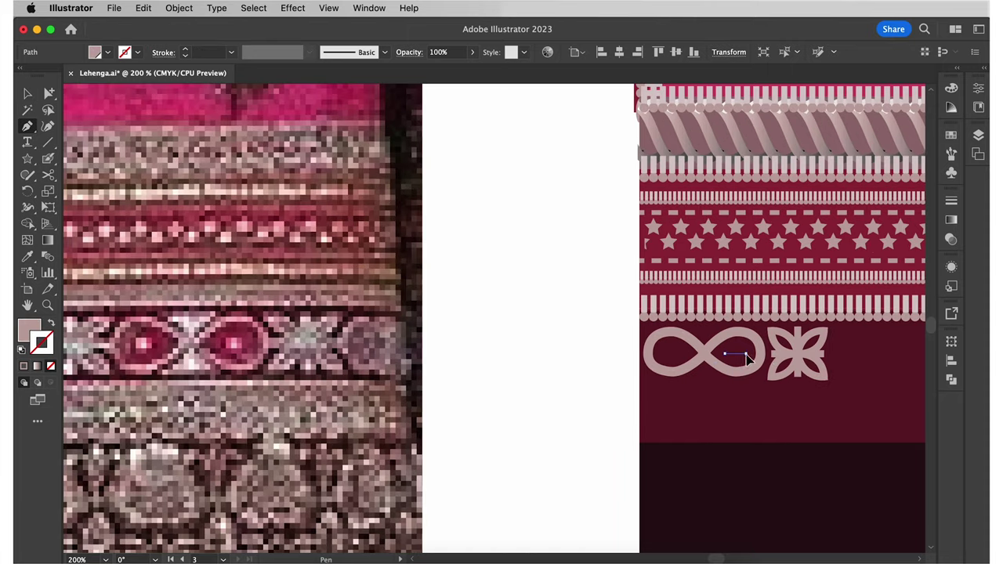
left_click_drag(724, 352, 708, 343)
left_click(745, 353)
left_click(703, 375, "super")
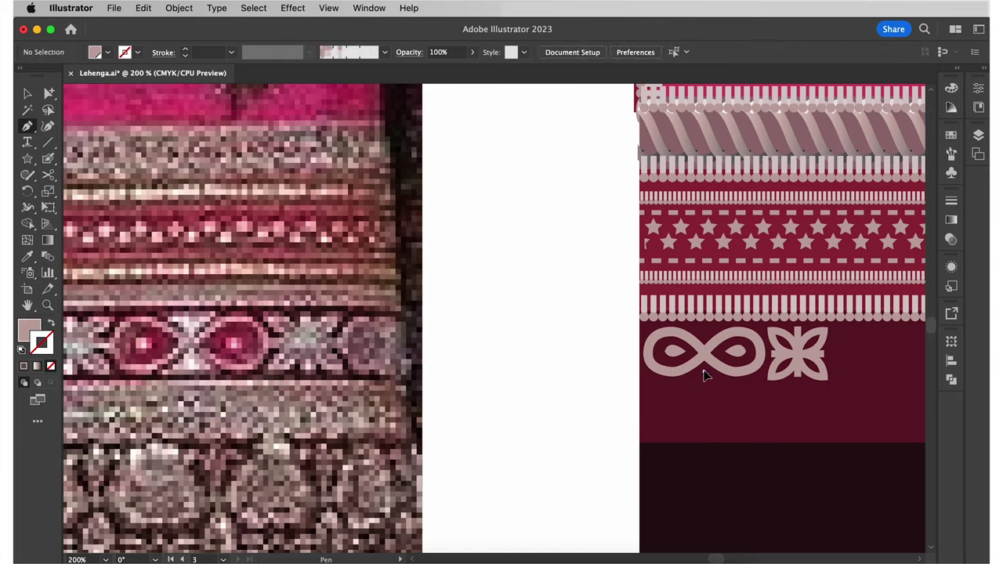
- Draw a small filled triangle in the notch below the figure-eight's crossing and add a flipped copy in the notch above
left_click(704, 371)
left_click(694, 377)
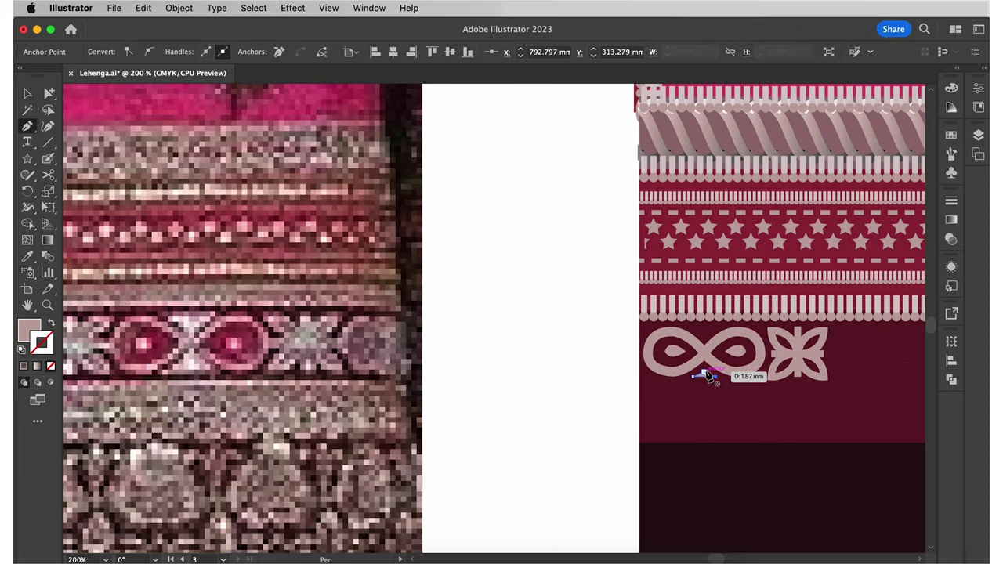
left_click(714, 377)
left_click(704, 372)
mouse_move(705, 375)
left_mouse_down()
mouse_move(704, 331)
mouse_move(715, 341)
left_mouse_up()
- Select the figure-eight, its filled details and the four-petal motif, and group them
key("v")
left_click(729, 359, "shift")
left_click(795, 374, "shift")
left_click(704, 376, "shift")
key("super+g")
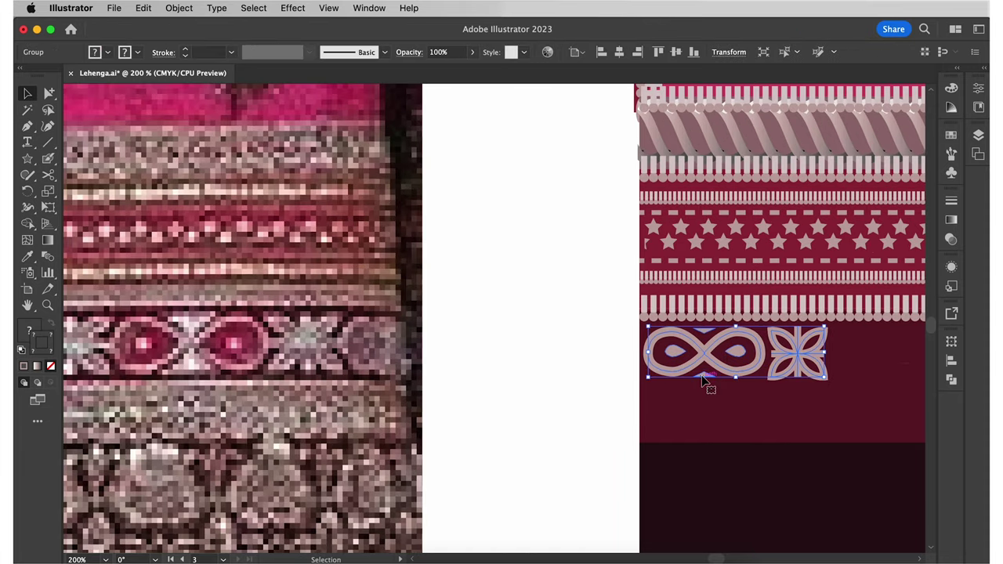
- Expand the grouped figure-eight and flower motif and turn it into a grid repeat
key("super+minus")
left_click(179, 8)
left_click(185, 193)
left_click(480, 361)
left_click(178, 8)
left_click(328, 439)
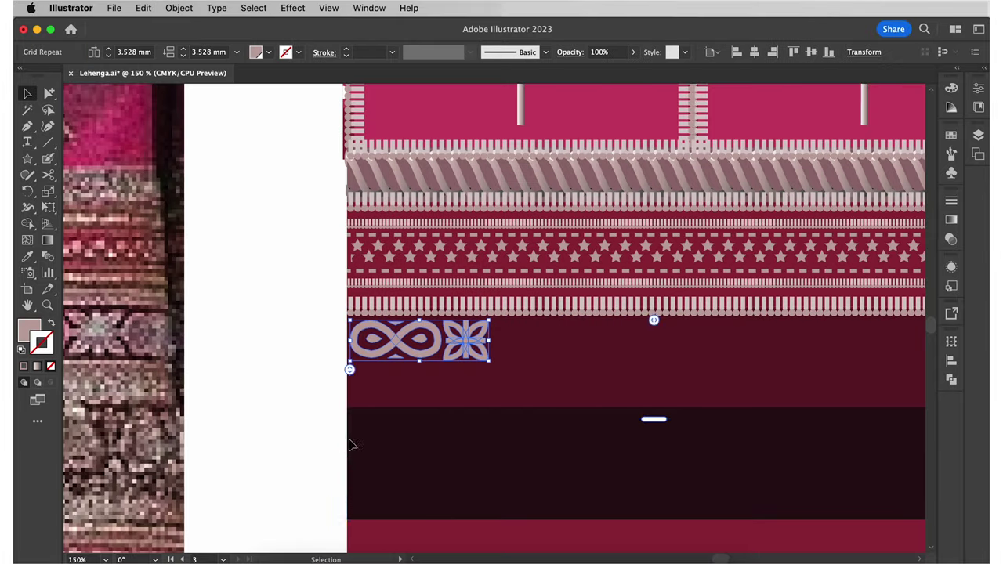
- Reduce the figure-eight repeat to one row, tighten its horizontal spacing and extend it to the far edge of the dark maroon stripe
scroll(352, 446, "right", 3)
left_click_drag(510, 425, 513, 376)
left_click_drag(510, 327, 493, 326)
scroll(501, 337, "right", 3)
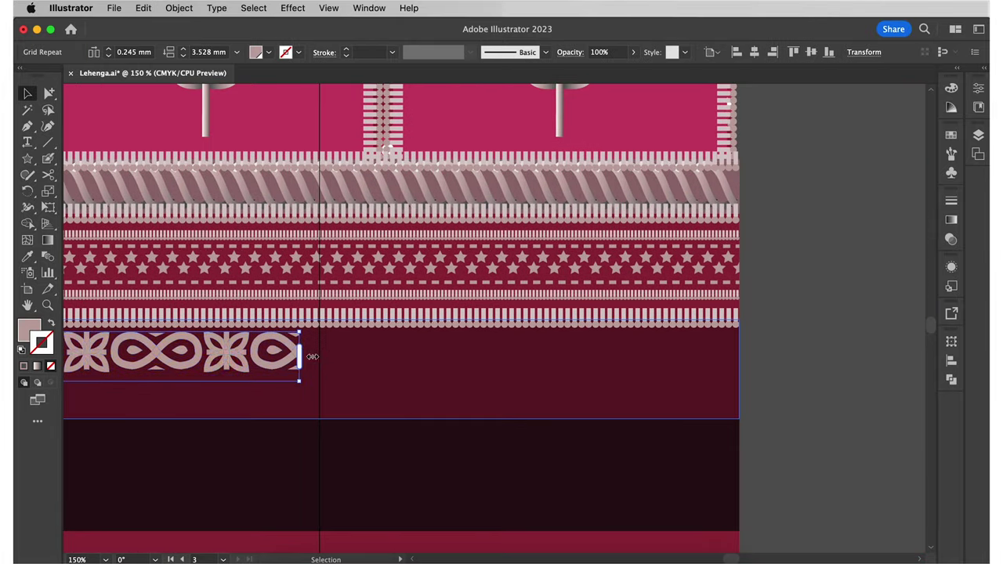
left_click_drag(306, 352, 736, 350)
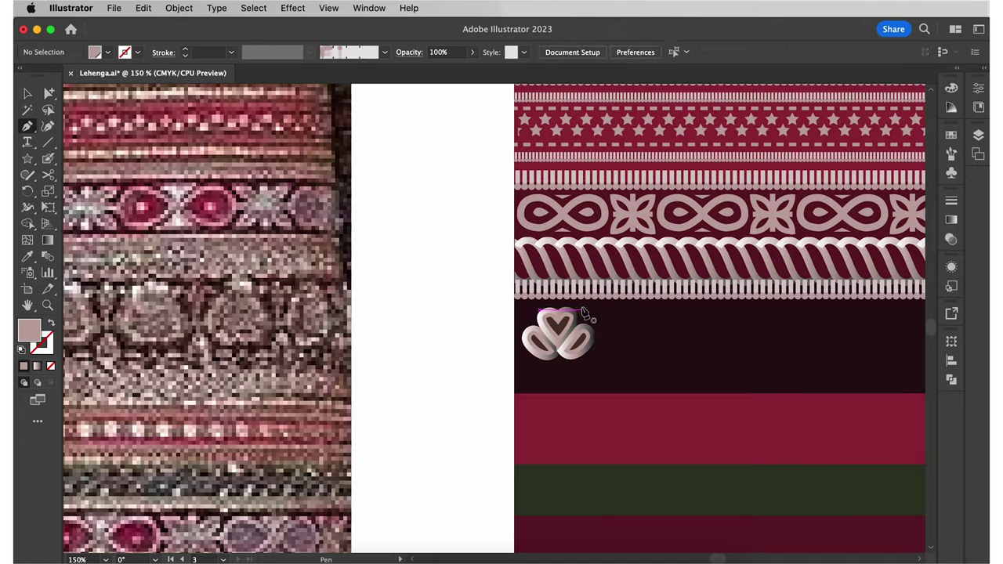
- Draw a small filled leaf beside the heart flower with the Pen tool and mirror it to the flower's other corners
left_click(582, 311)
left_click(595, 321)
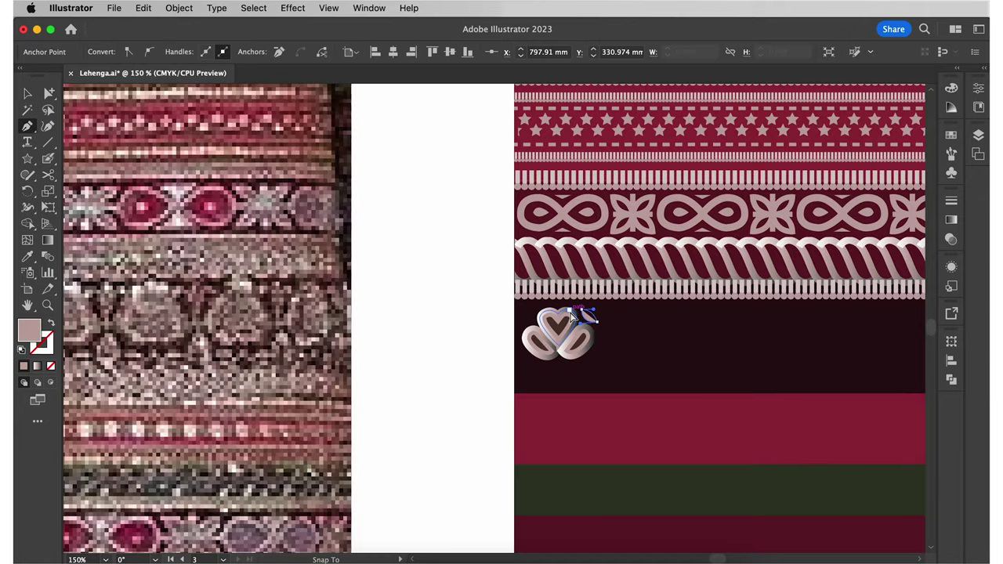
left_click_drag(571, 314, 528, 315)
- Turn the heart flower group into a one-row grid repeat with tight spacing and extend it across the black stripe
left_click(179, 7)
mouse_move(296, 426)
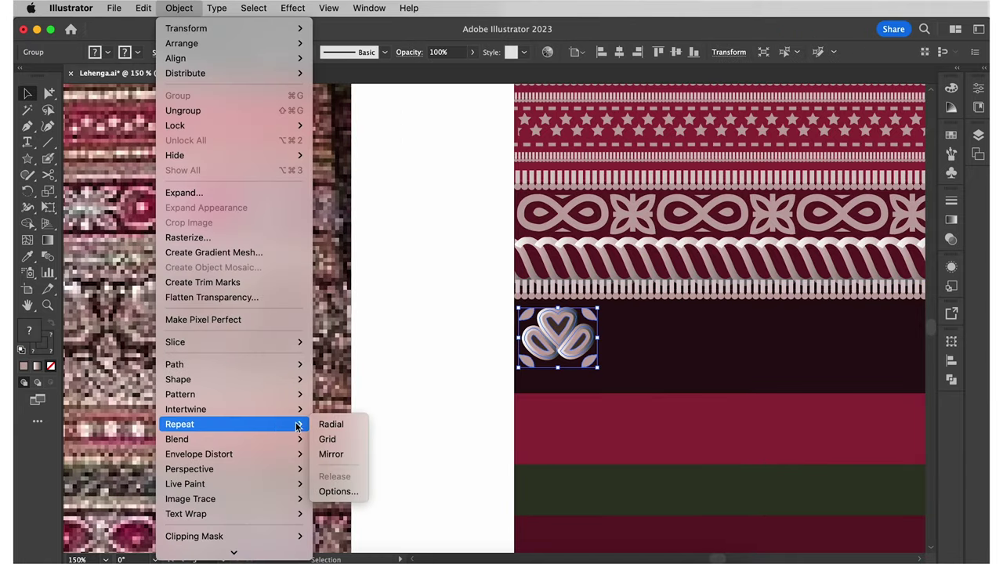
left_click(327, 439)
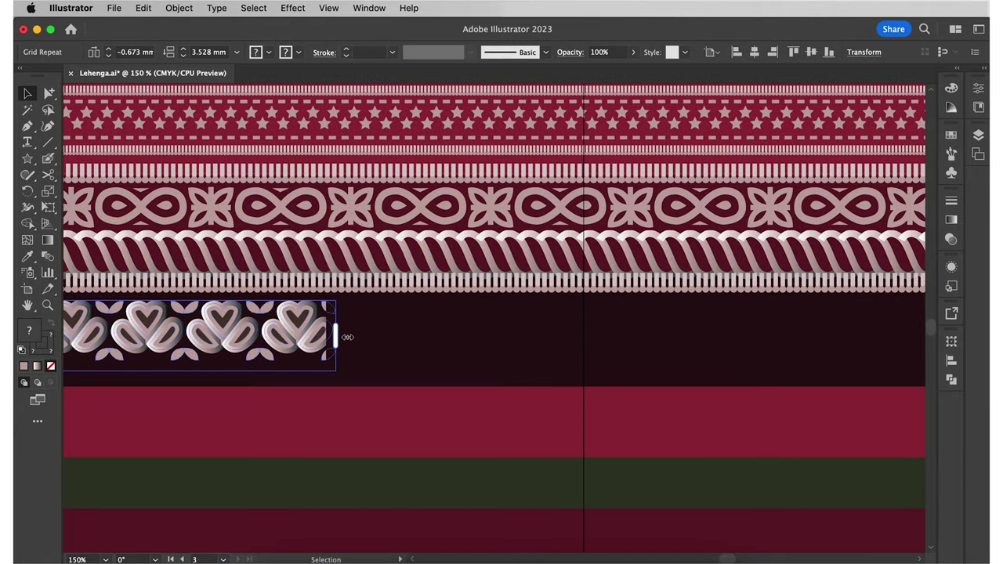
left_click_drag(335, 336, 863, 310)
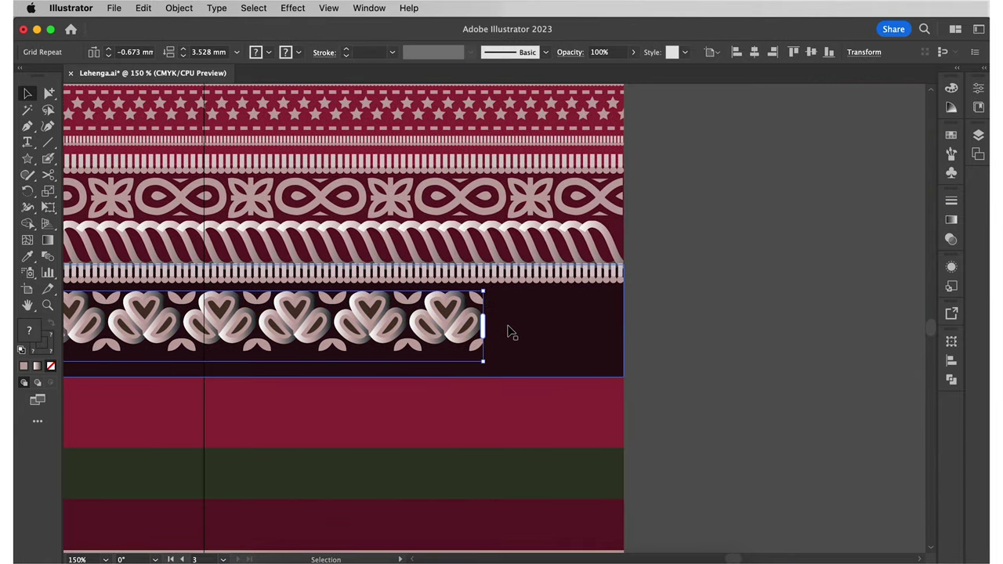
left_click_drag(481, 324, 620, 325)
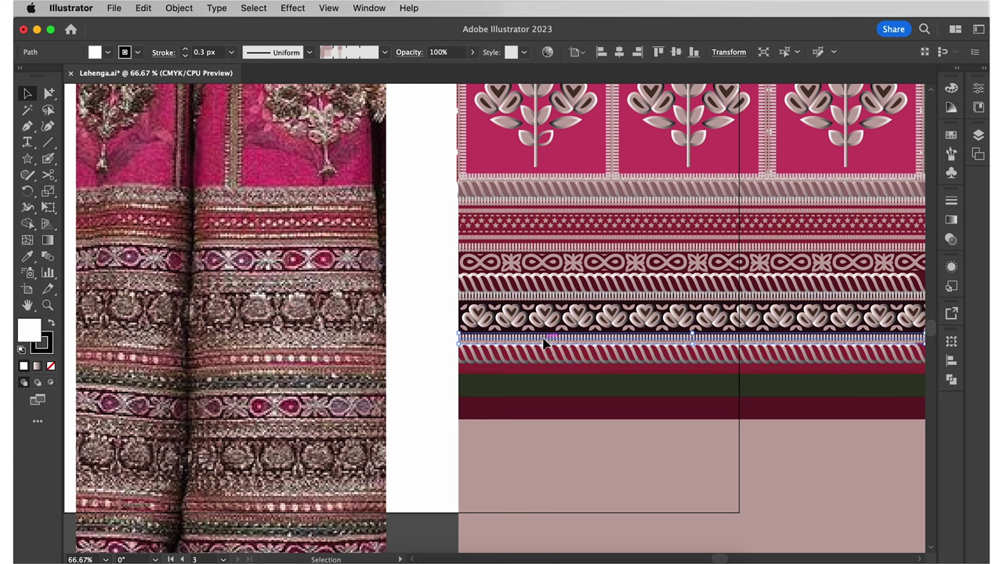
- Trim the copied rope and heart-flower stripes to fit their motifs and move both bands up beneath the lower figure-eight band
left_click_drag(663, 383, 662, 403)
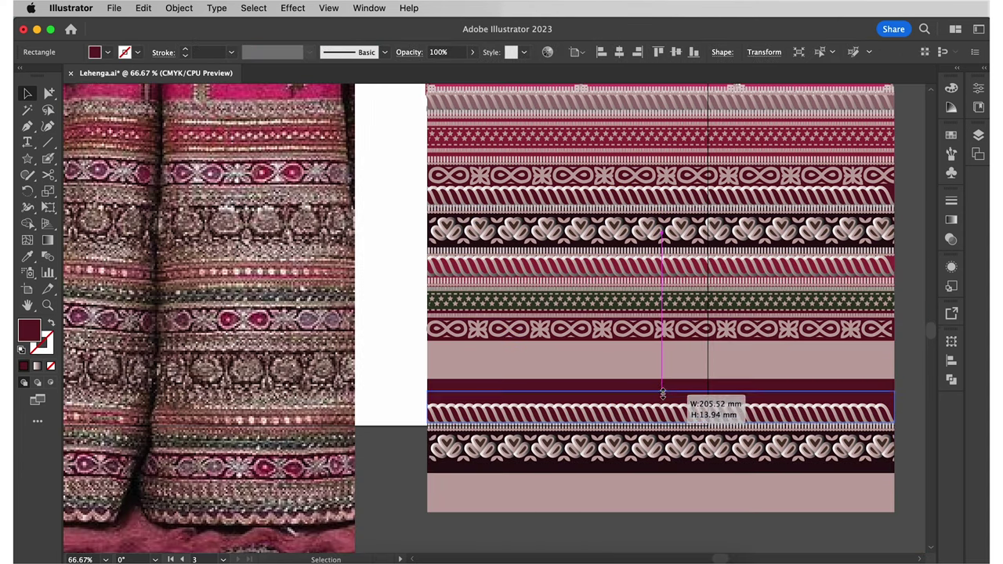
left_click(662, 469)
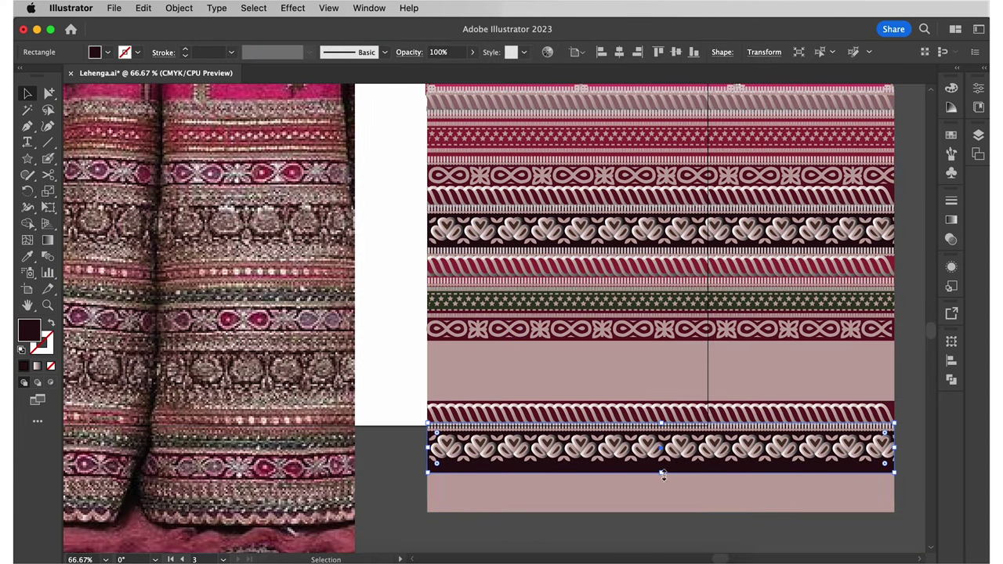
left_click_drag(662, 474, 662, 463)
left_click_drag(380, 387, 470, 451)
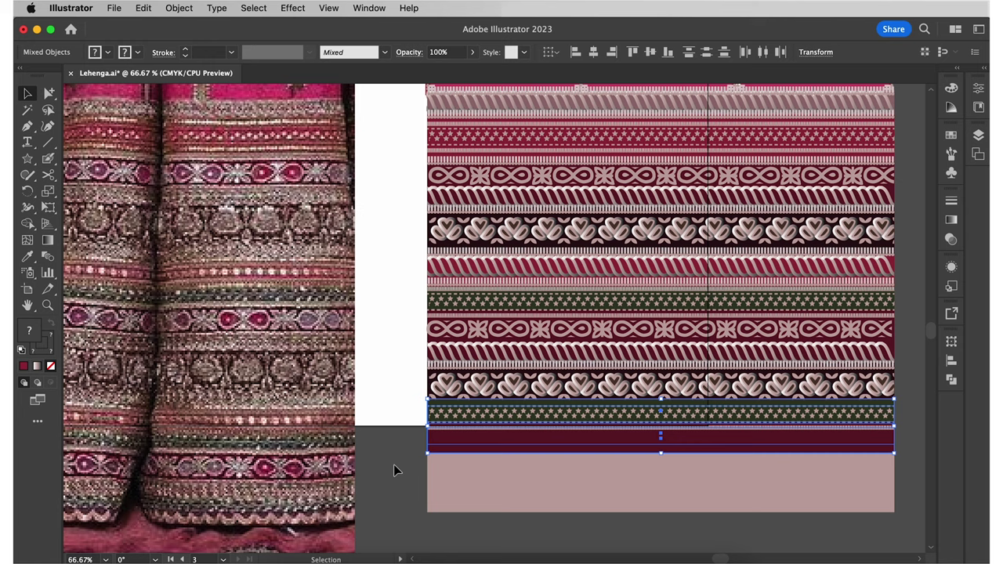
- Send the copied green star band's pieces and the plain maroon stripe below it to the back
key("super+shift+bracketleft")
left_click(394, 470)
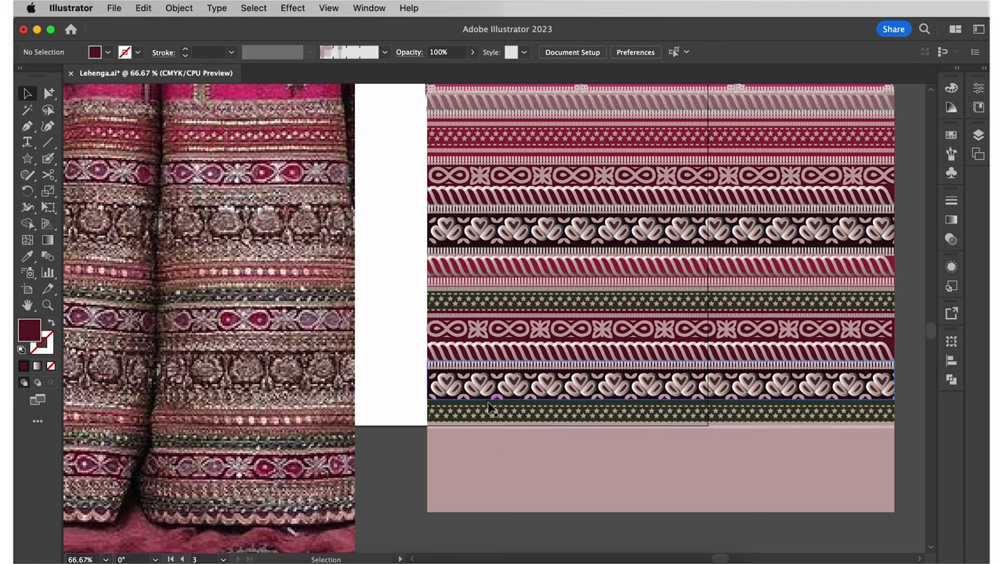
- Copy the figure-eight band below the lowest green star band and shift the plain pink strip under it downward to make room
left_click_drag(493, 329, 492, 444)
left_click(631, 431)
left_click_drag(630, 430, 631, 455)
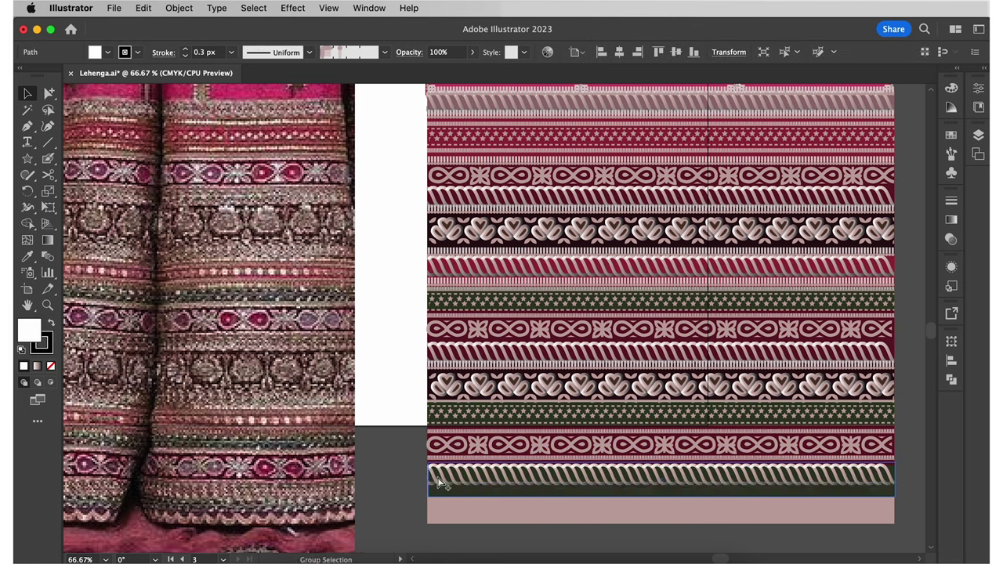
- Draw a small filled crescent with the Pen tool on the blank artboard beside the hem border
key("p")
left_click(371, 361)
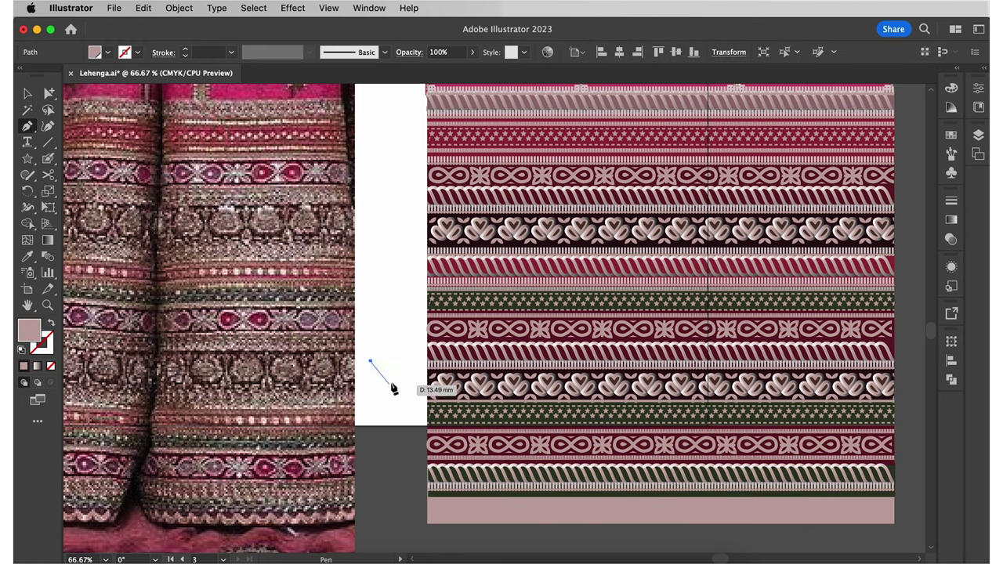
left_click_drag(410, 361, 428, 324)
left_click(410, 361)
left_click_drag(390, 392, 371, 392)
left_click(371, 362)
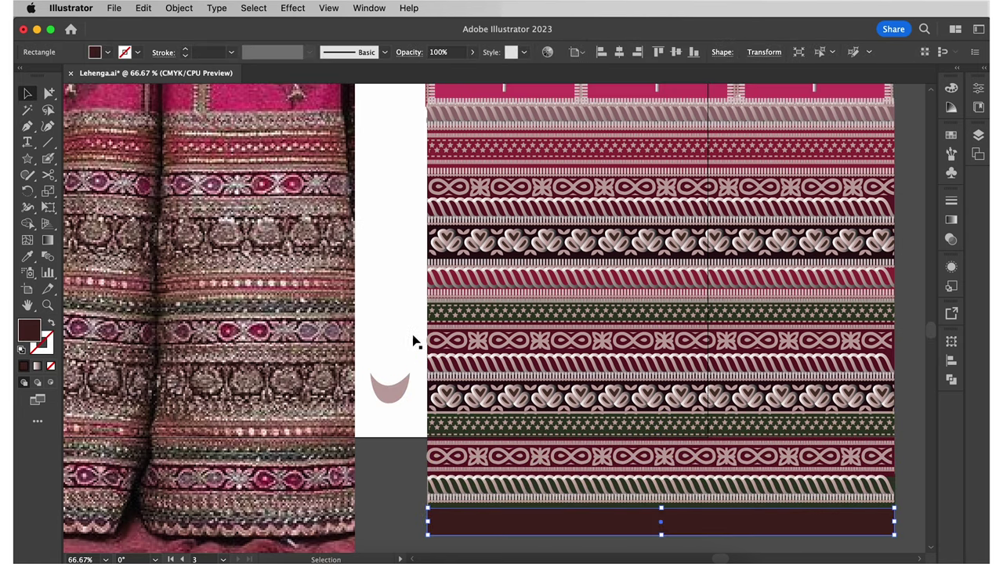
- Place the crescent, scaled down, at the left end of the dark brown bottom stripe and turn it into a grid repeat
left_click_drag(389, 396, 459, 530)
left_click(179, 8)
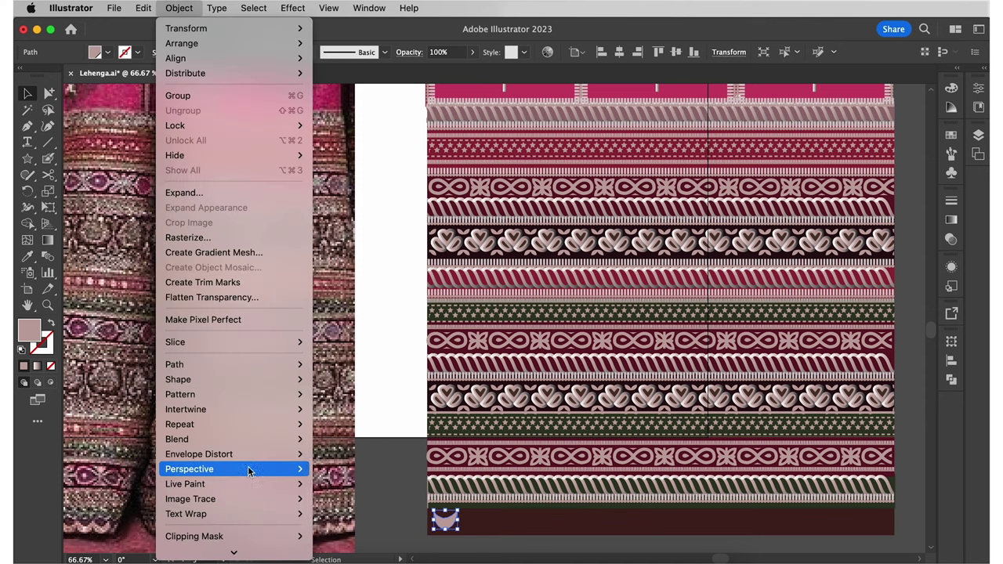
mouse_move(251, 424)
left_click(344, 441)
- Reduce the crescent repeat to one row, tighten its horizontal spacing until the crescents meet, and extend it along the bottom stripe
scroll(553, 533, "down", 2)
left_click_drag(449, 482, 449, 458)
key("super+equal")
mouse_move(494, 300)
left_mouse_down()
mouse_move(469, 300)
mouse_move(493, 301)
left_mouse_up()
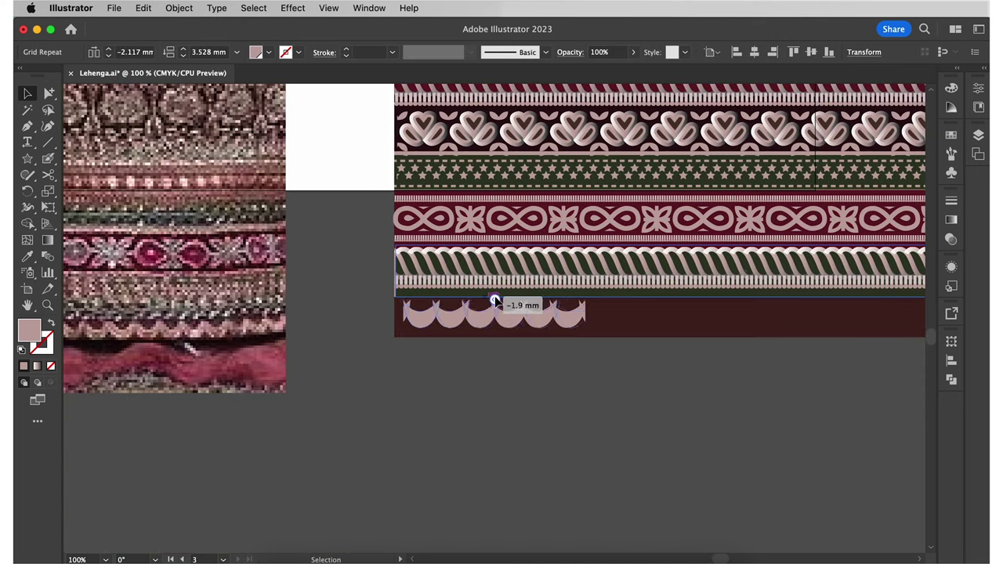
left_click_drag(583, 313, 811, 342)
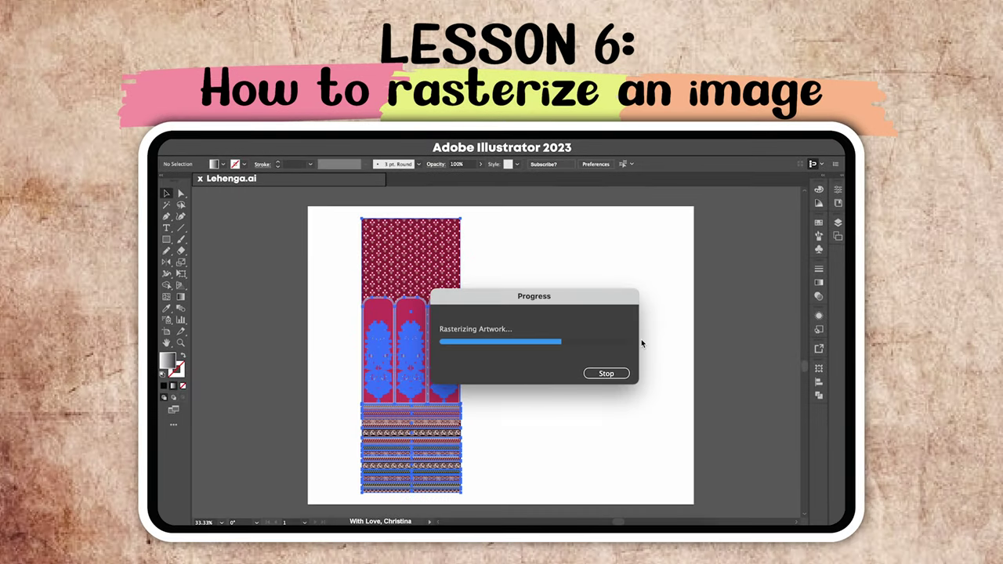
left_click_drag(423, 359, 594, 361)
left_click_drag(674, 301, 417, 429)
left_click(419, 429, "shift")
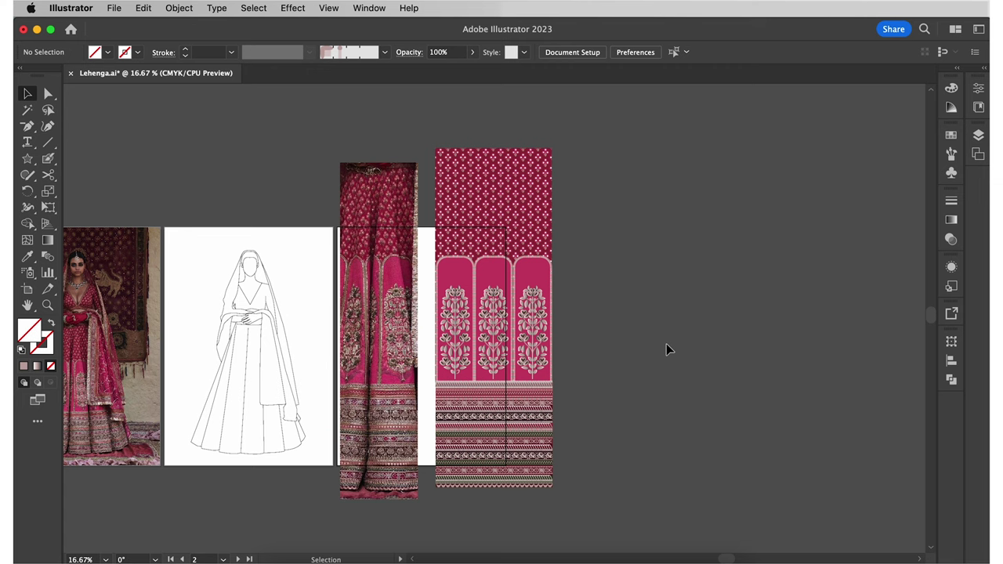
- Group all the pieces of the finished lehenga artwork into one object
left_click_drag(432, 133, 561, 462)
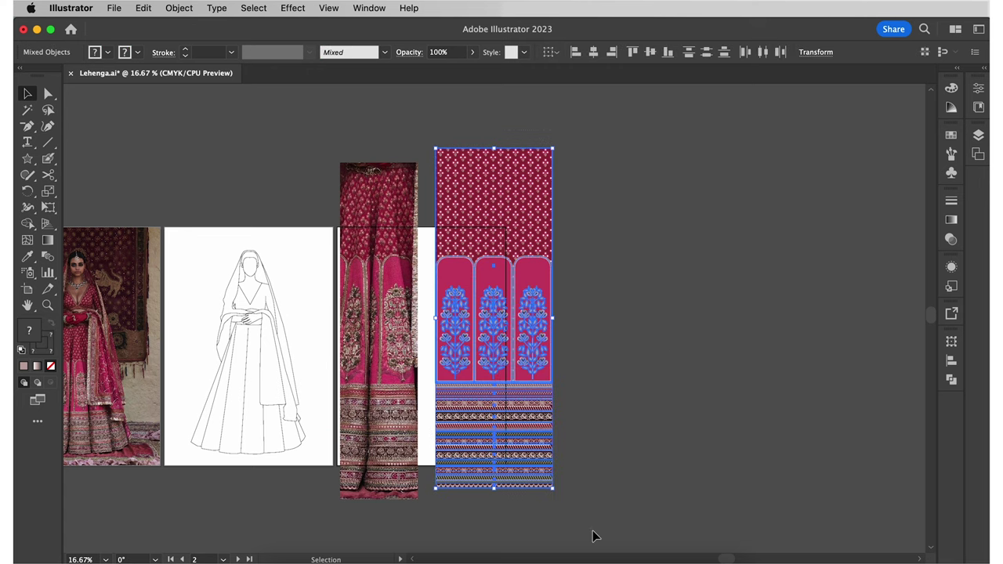
right_click(496, 391)
left_click(522, 436)
left_click(611, 351)
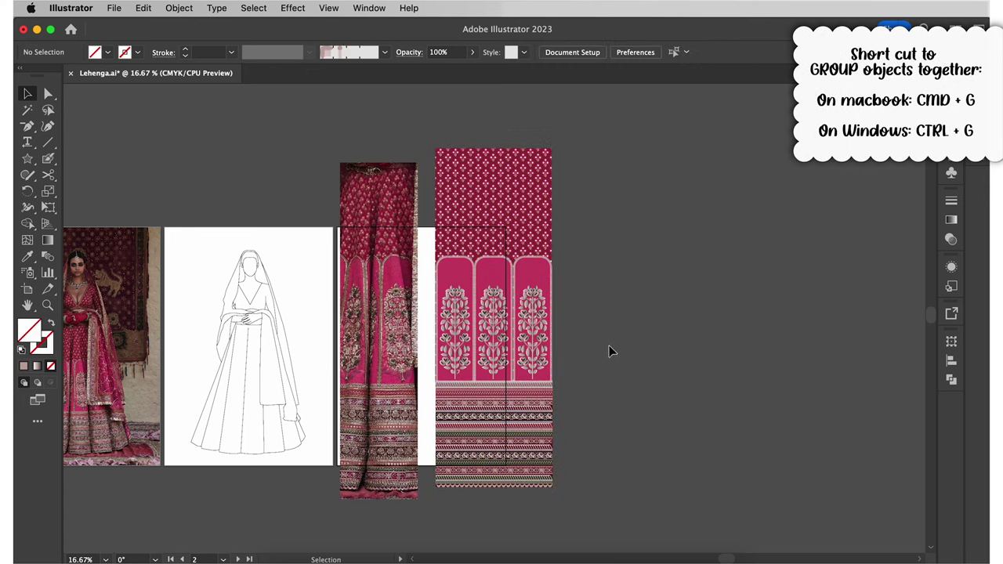
- Rasterize the lehenga group in CMYK at High (300 ppi) with a transparent background
left_click(540, 295)
left_click(178, 7)
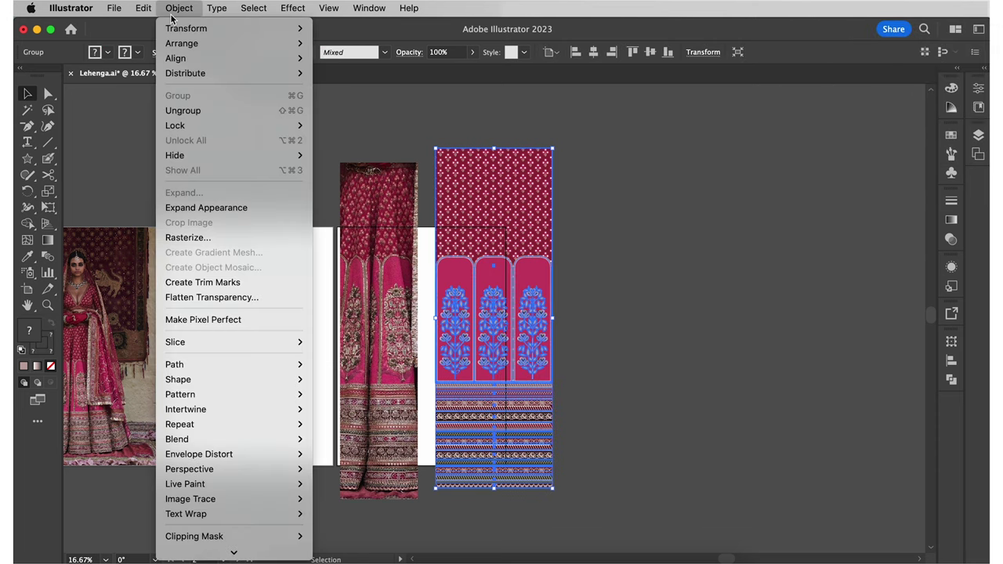
left_click(201, 240)
left_click(633, 396)
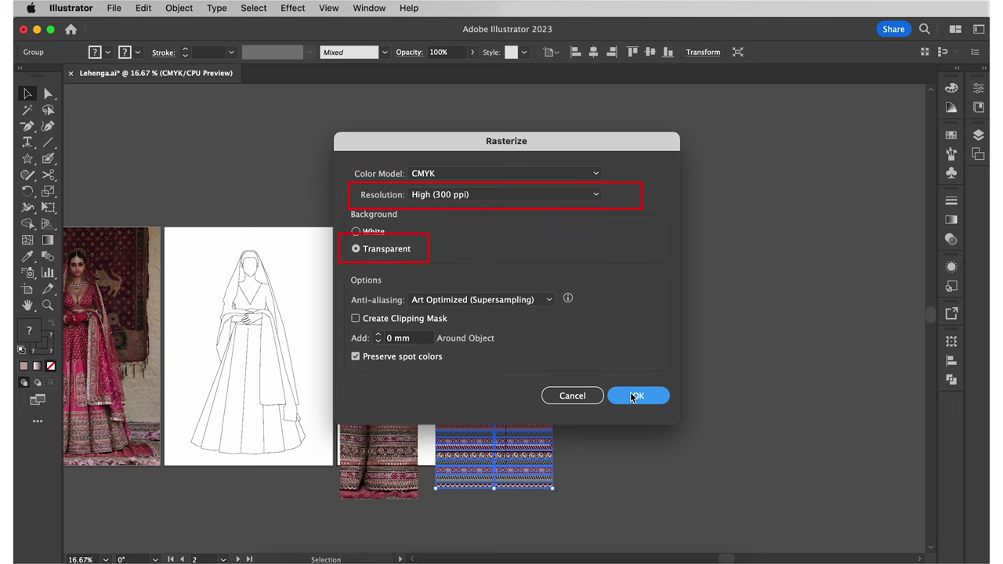
left_click(633, 396)
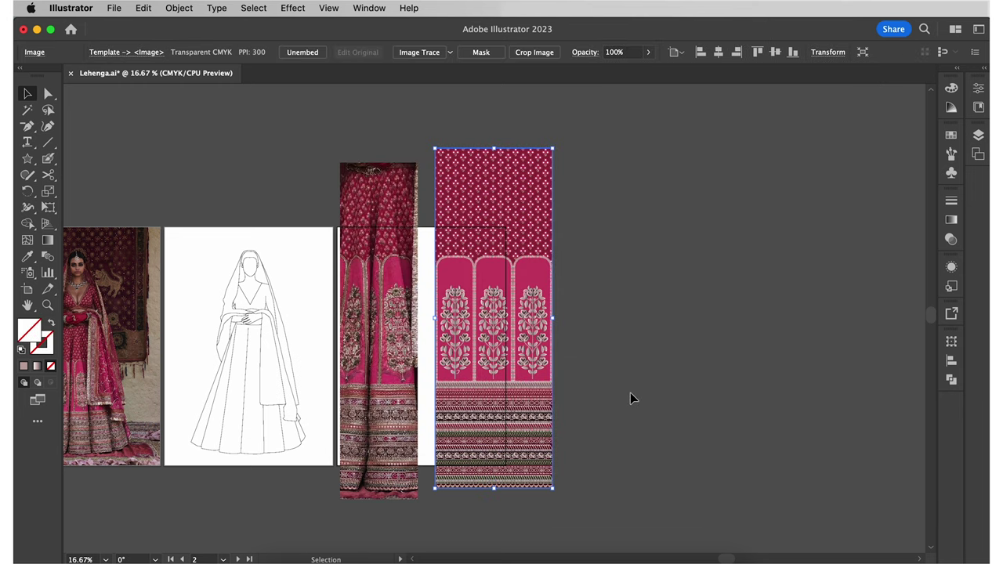
- Delete the cropped skirt reference photo beside the rasterized lehenga artwork
left_click(631, 399)
left_click(375, 383)
key("Delete")
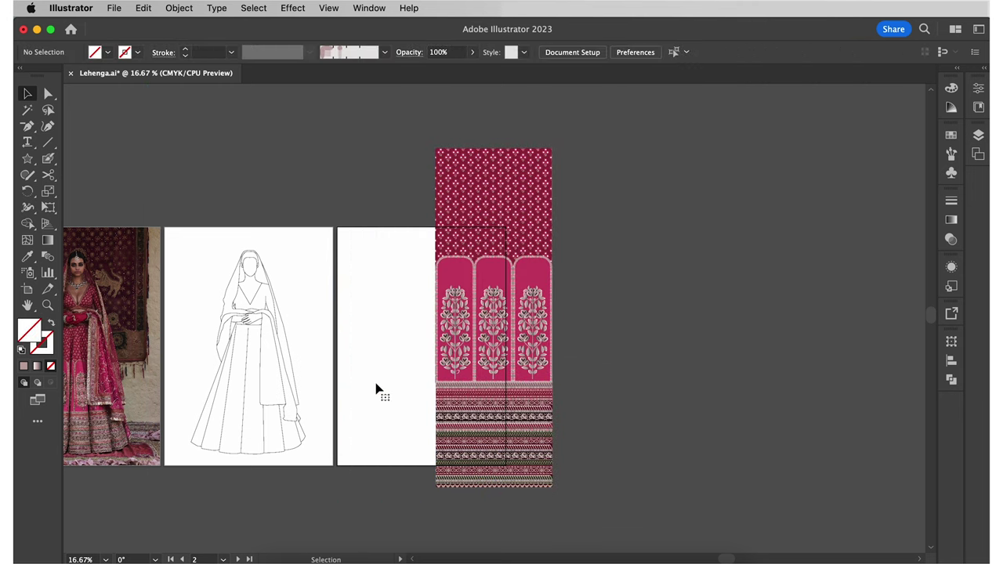
- Scale the rasterized lehenga down to skirt height and place it over the centre of the bride sketch's skirt
left_click(511, 224)
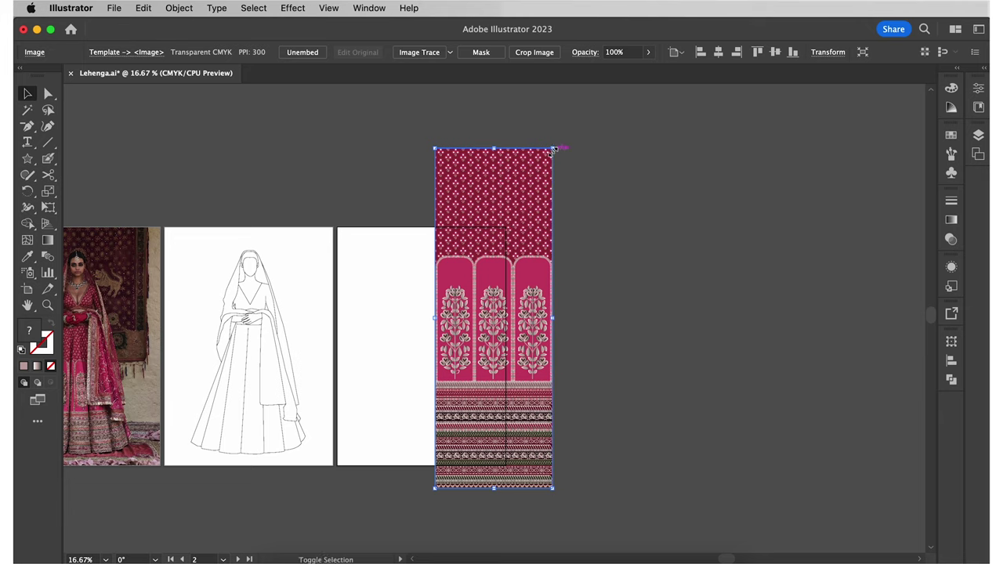
left_click_drag(553, 148, 483, 282)
mouse_move(451, 396)
left_mouse_down()
mouse_move(430, 405)
mouse_move(298, 394)
mouse_move(252, 374)
left_mouse_up()
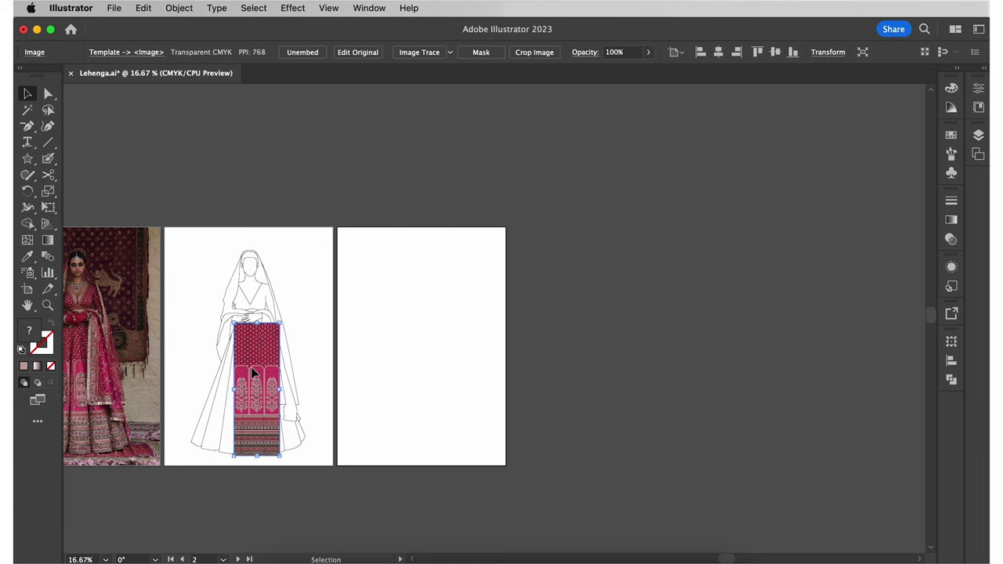
- Apply an Envelope Distort mesh with 1 row and 2 columns to the lehenga image
key("super+equal")
key("super+equal")
key("super+equal")
left_click(180, 8)
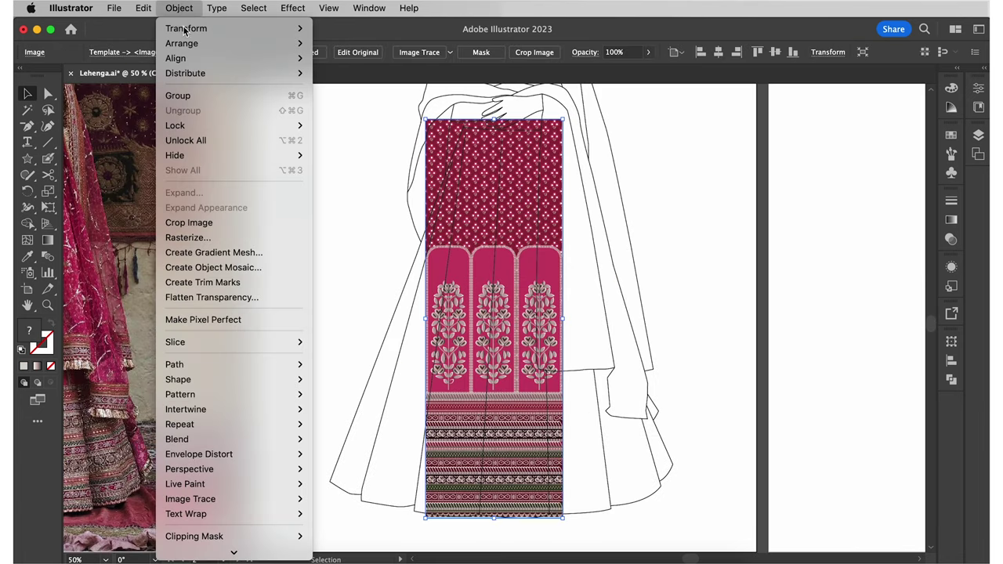
mouse_move(253, 455)
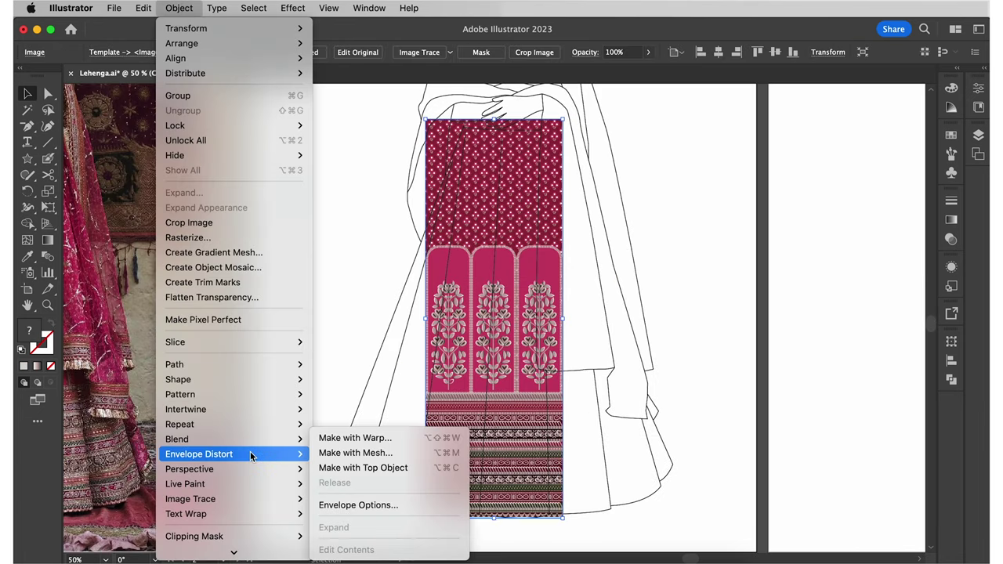
left_click(427, 454)
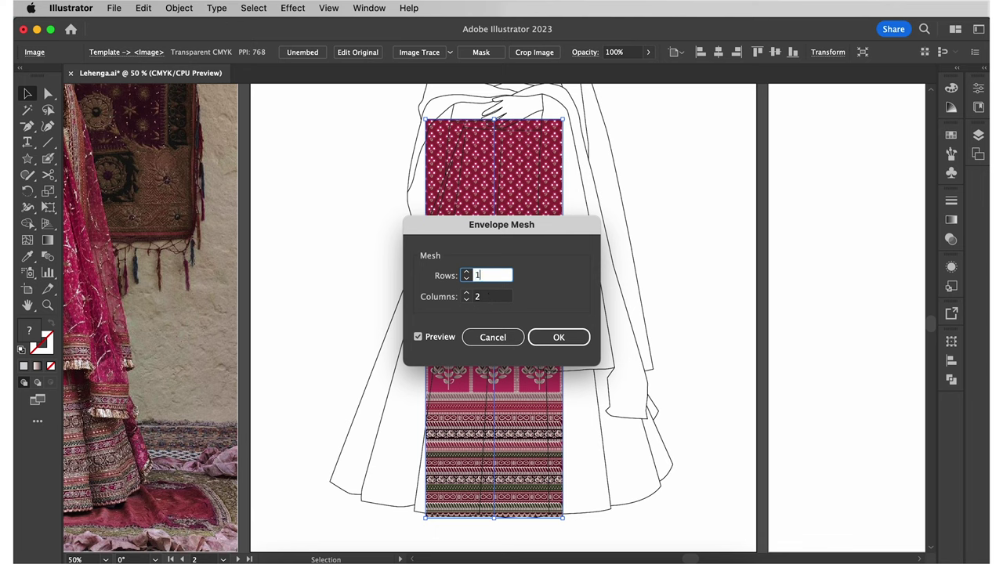
left_click(559, 337)
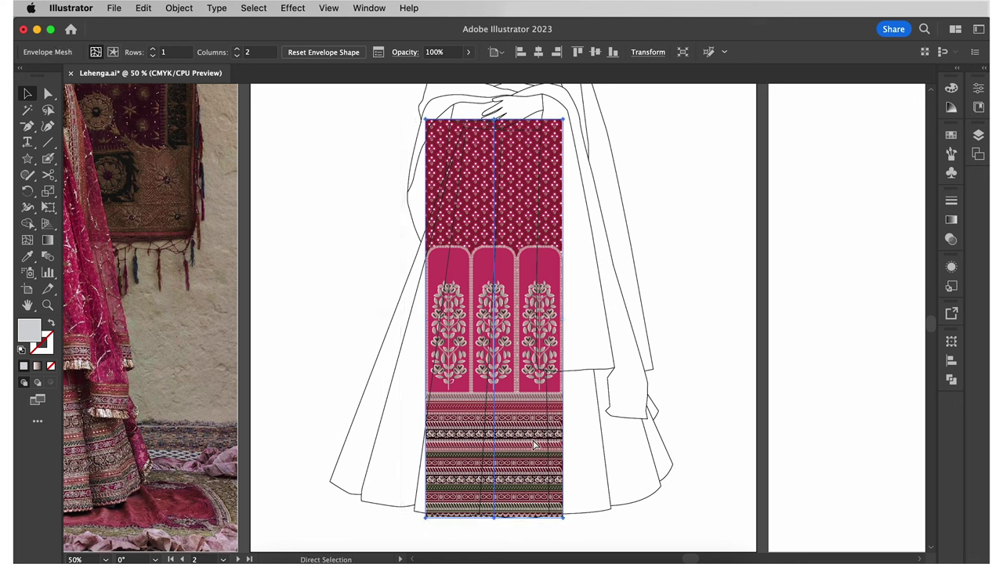
- Move the envelope's top mesh points with Direct Selection down and inward onto the sketch's waistline
key("super+equal")
scroll(532, 445, "up", 5)
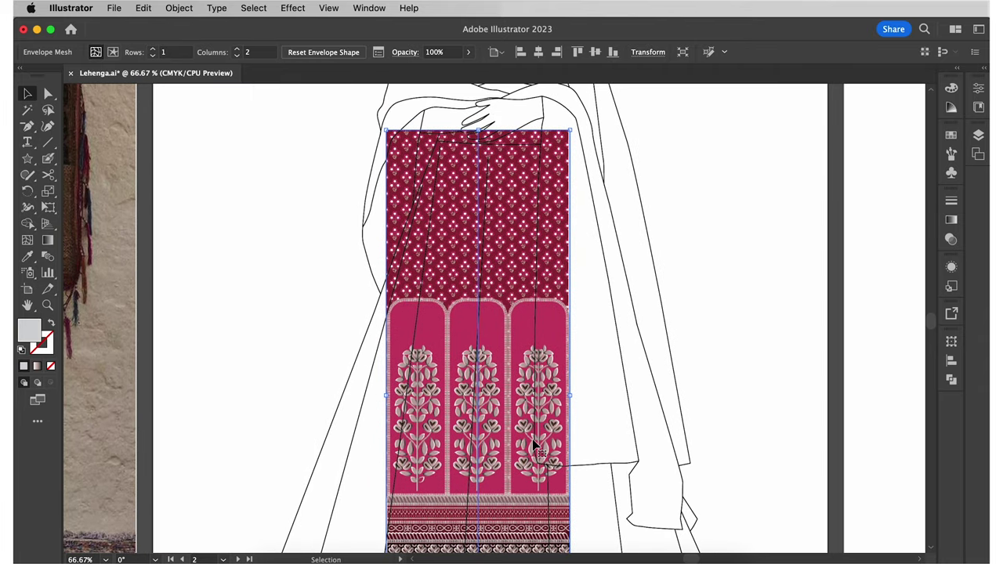
key("a")
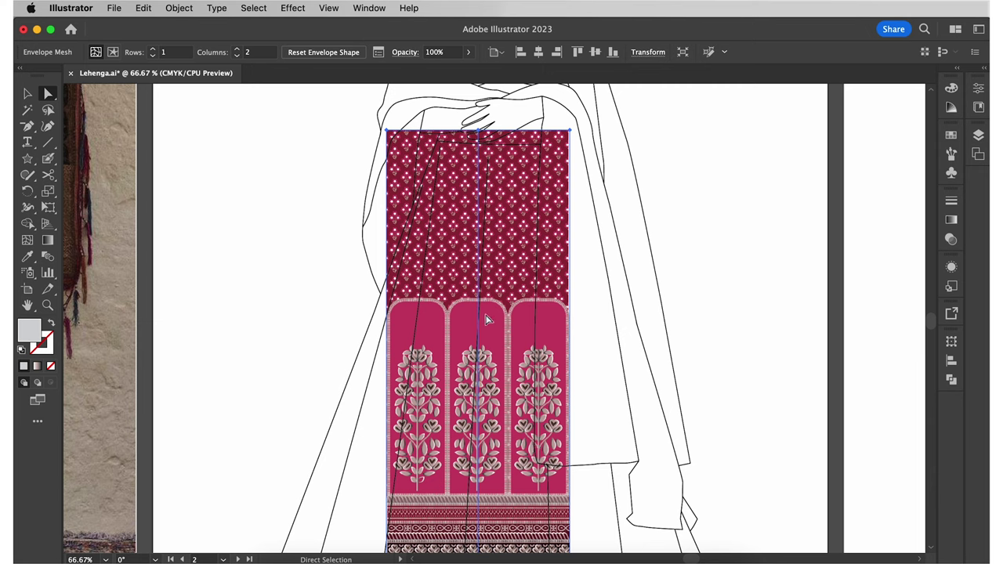
left_click(481, 135)
left_click_drag(482, 137, 498, 146)
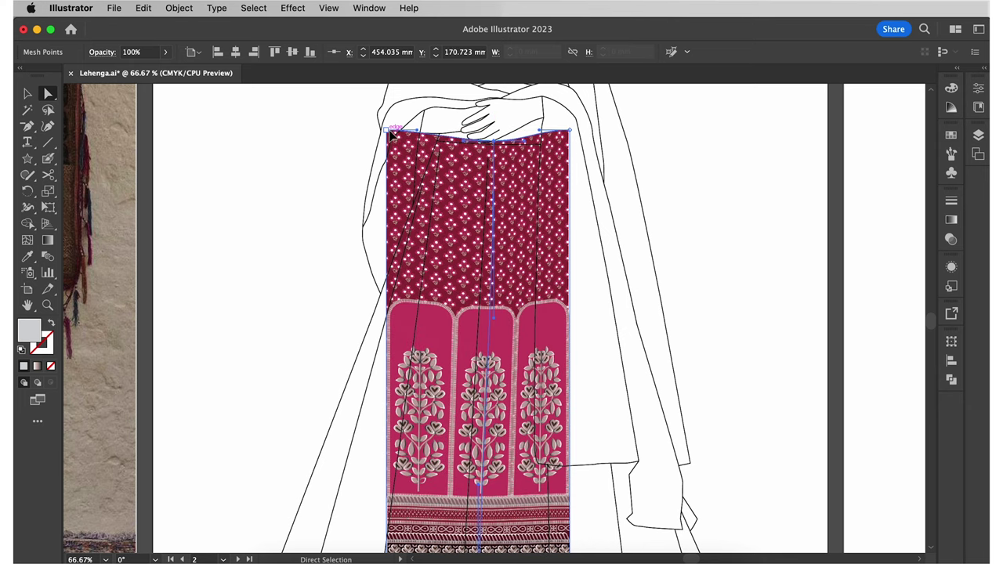
left_click_drag(390, 133, 440, 143)
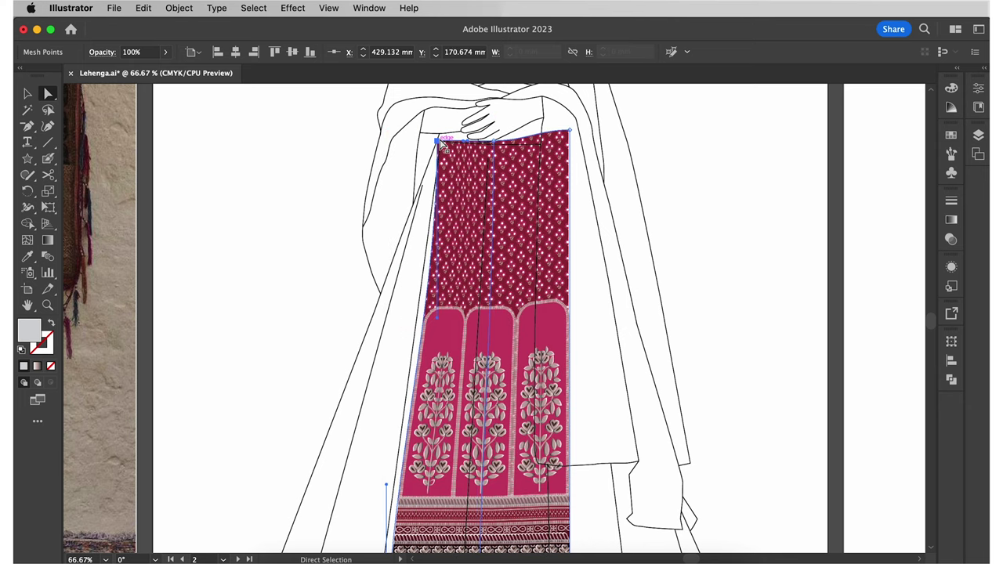
left_click_drag(568, 132, 558, 144)
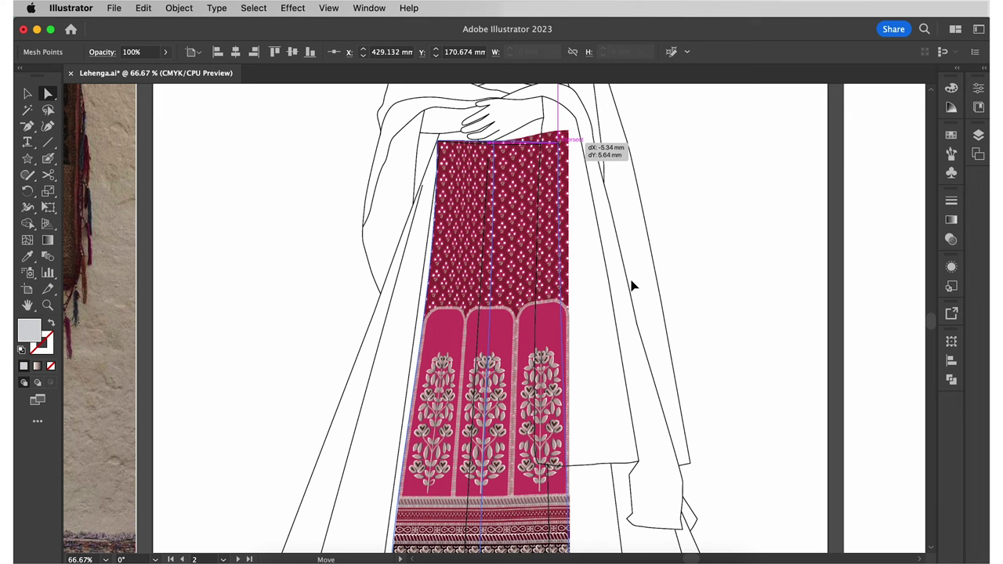
- Reposition the envelope's bottom mesh points toward the hem of the skirt's centre panel
scroll(548, 392, "down", 10)
left_click_drag(423, 439, 453, 440)
mouse_move(515, 438)
left_mouse_down()
mouse_move(538, 443)
mouse_move(515, 437)
left_mouse_up()
key("super+equal")
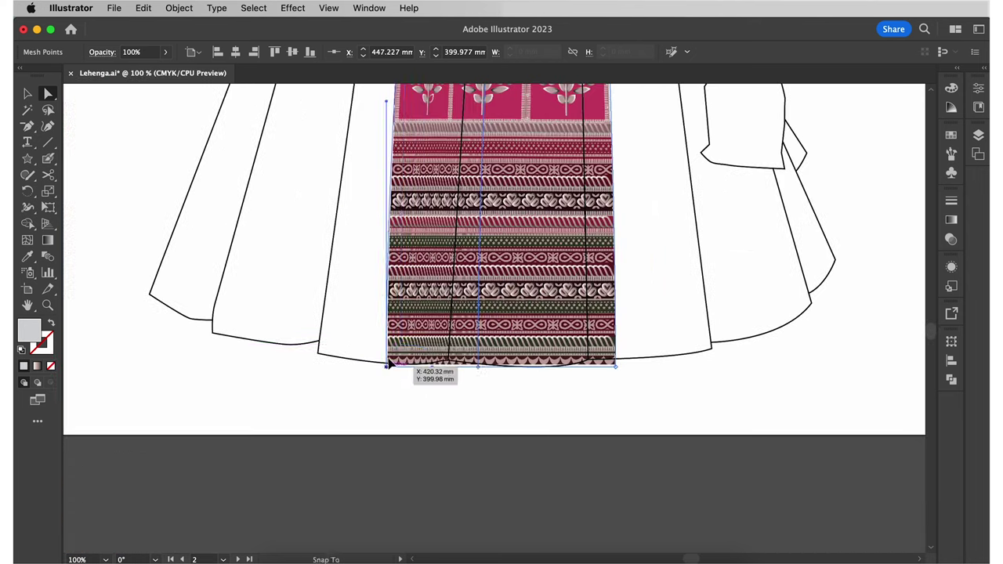
left_click_drag(388, 365, 401, 345)
left_click_drag(616, 367, 590, 360)
- Bend the bottom mesh handles so the lehenga's lower edge follows the curved hemline of the centre panel
left_click_drag(546, 359, 572, 368)
key("super+equal")
key("super+equal")
left_click_drag(455, 336, 450, 347)
left_click_drag(450, 347, 445, 351)
scroll(444, 352, "left", 1)
left_click_drag(143, 291, 156, 291)
left_click_drag(213, 335, 213, 330)
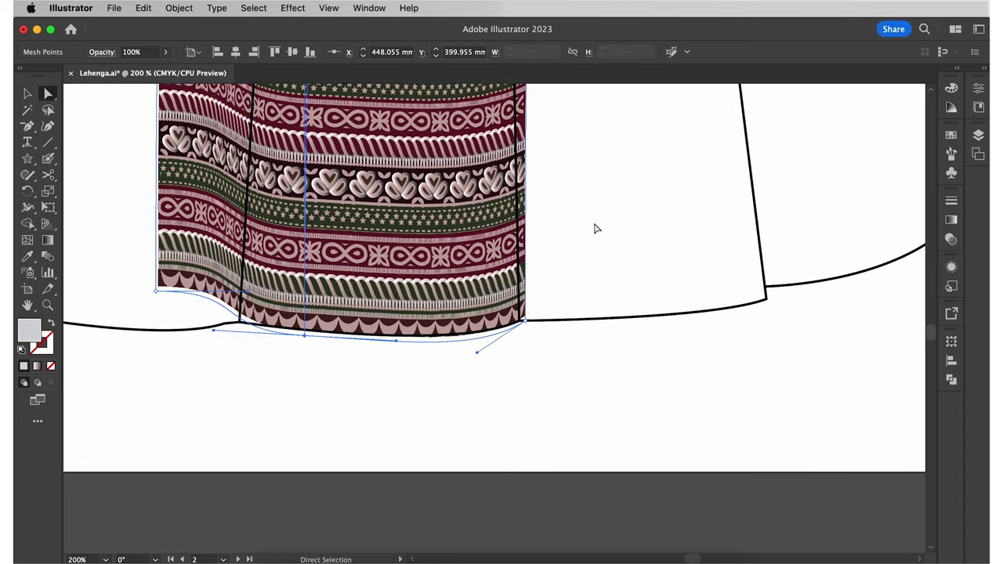
- Pull the top right mesh point in to the centre panel's waist corner and adjust the upper handles along the waistline
scroll(596, 229, "up", 15)
left_click_drag(588, 179, 284, 180)
left_click_drag(371, 183, 328, 182)
left_click_drag(284, 180, 309, 183)
left_click_drag(372, 173, 379, 183)
left_click_drag(500, 191, 534, 156)
scroll(548, 327, "down", 6)
scroll(548, 327, "down", 9)
scroll(548, 324, "up", 12)
left_click(567, 183)
key("super+minus")
key("super+minus")
key("super+minus")
key("super+minus")
scroll(693, 275, "down", 3)
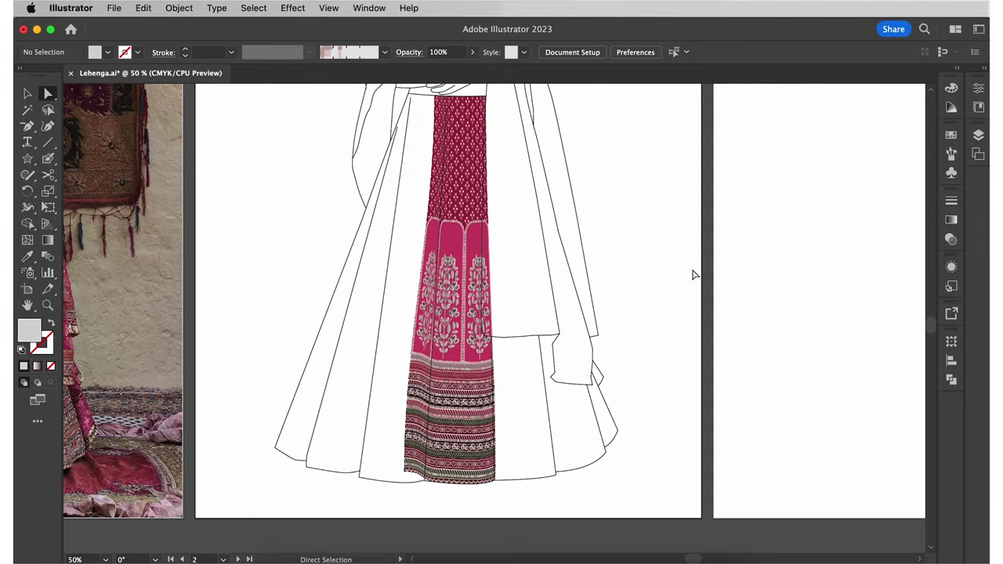
- Start tracing the skirt's centre panel with the Pen tool, following its left seam from the hem up to the waist
key("p")
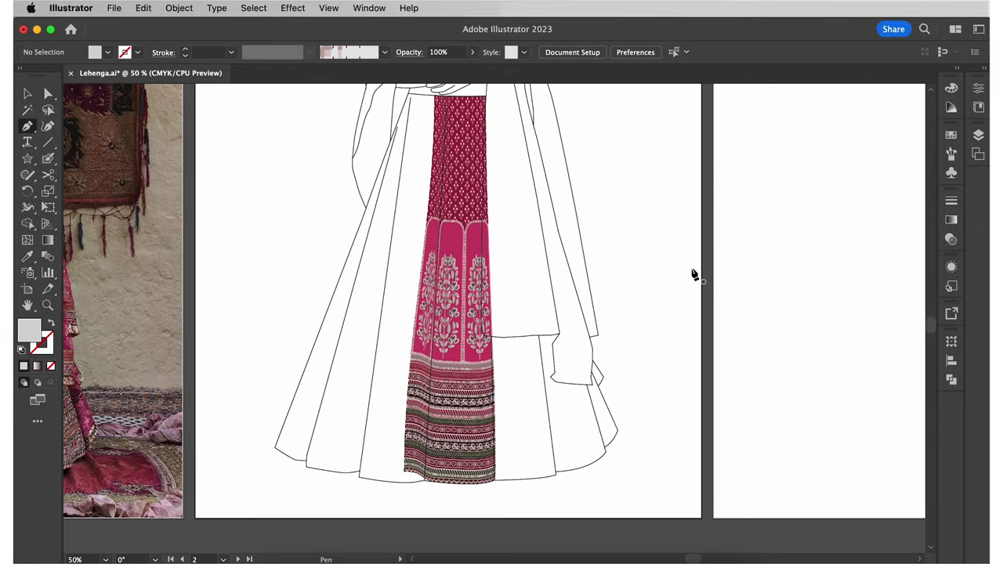
key("super+plus")
scroll(477, 416, "down", 3)
left_click(412, 435)
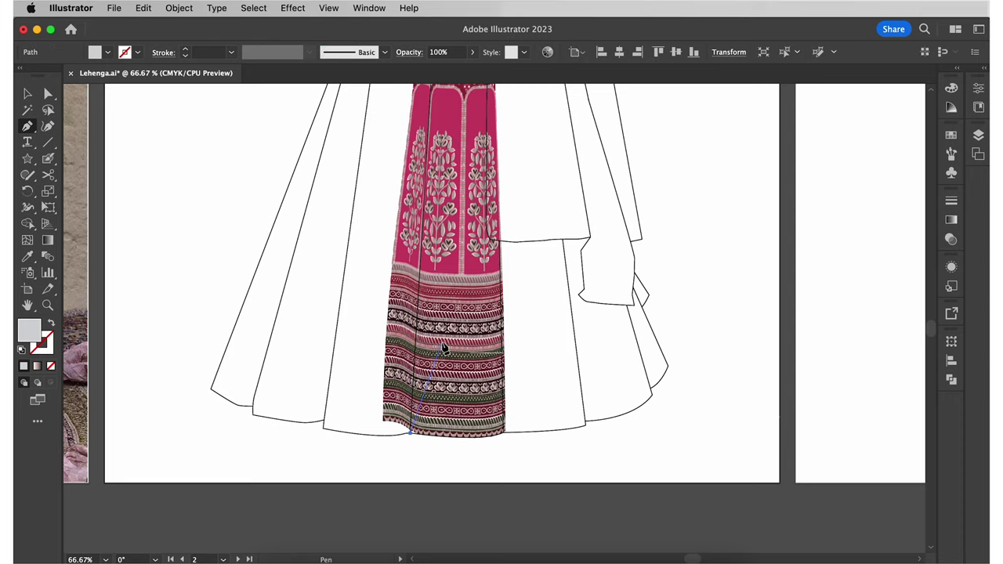
scroll(445, 349, "up", 3)
left_click(435, 302)
scroll(437, 297, "up", 3)
left_click(455, 124)
- Continue the panel outline along the waistline to its right corner and reset the path to the default white fill and black stroke
scroll(455, 124, "up", 2)
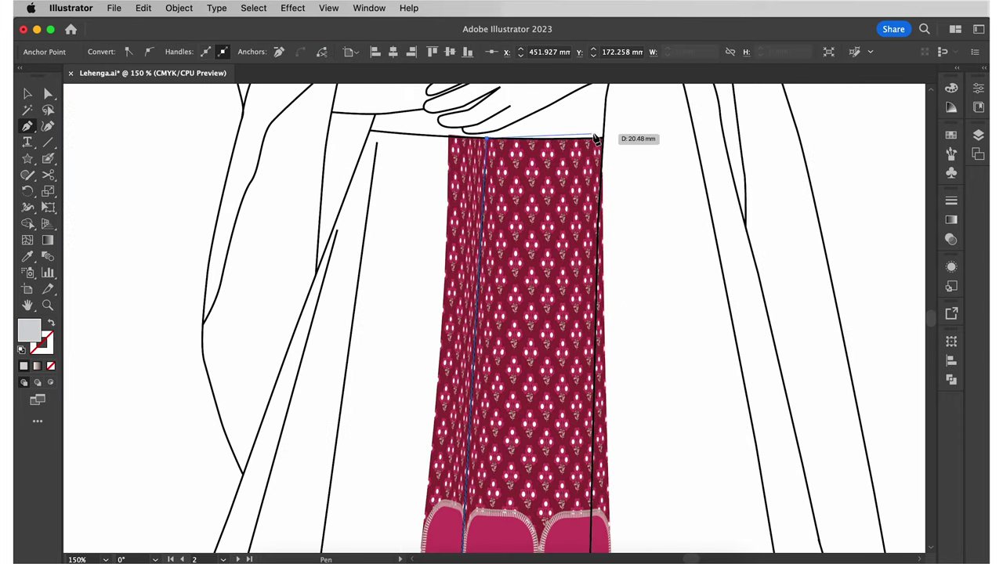
left_click_drag(601, 137, 631, 131)
key("d")
left_click(603, 137)
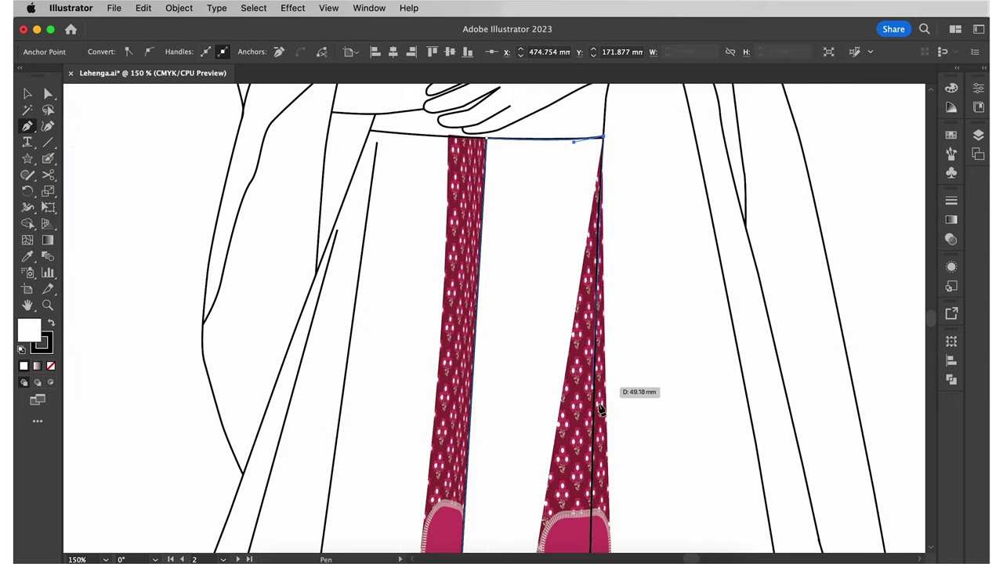
- Continue the panel outline down the right seam and around the lower corner of the draped scarf
left_click(593, 436)
scroll(593, 436, "down", 4)
left_click(588, 461)
scroll(586, 459, "down", 1)
scroll(586, 457, "down", 1)
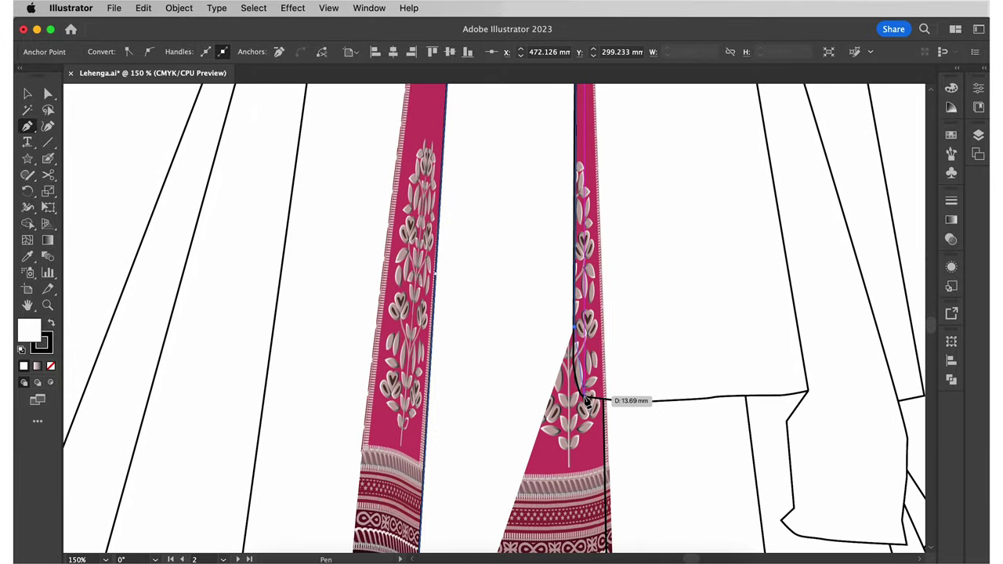
left_click_drag(587, 399, 599, 402)
left_click(608, 402)
- Finish the panel outline down the right seam and along the curved hem, closing the path at its starting point
scroll(608, 403, "down", 5)
scroll(615, 511, "down", 5)
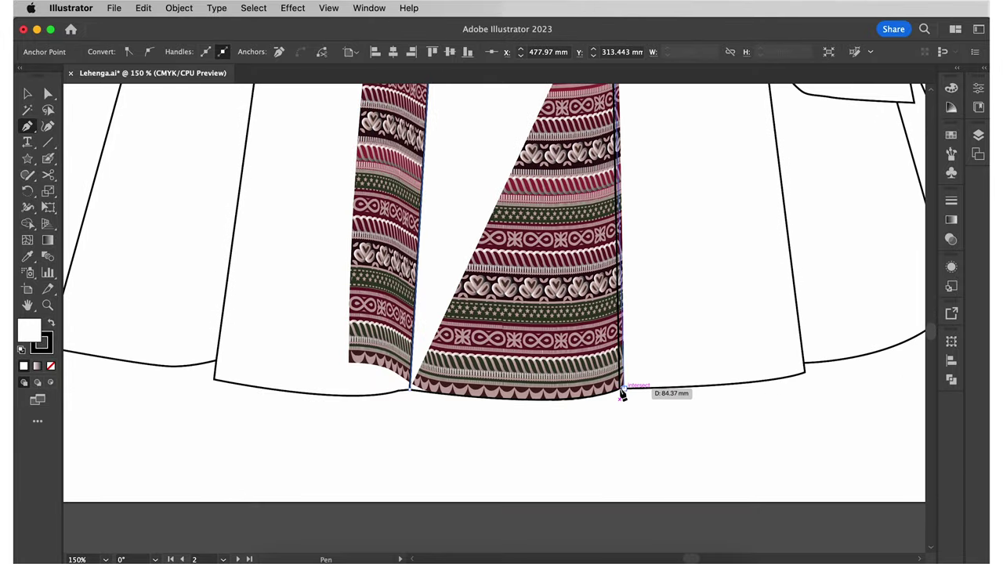
key("super+=")
left_click(556, 277)
scroll(556, 279, "left", 2)
left_click_drag(379, 285, 156, 253)
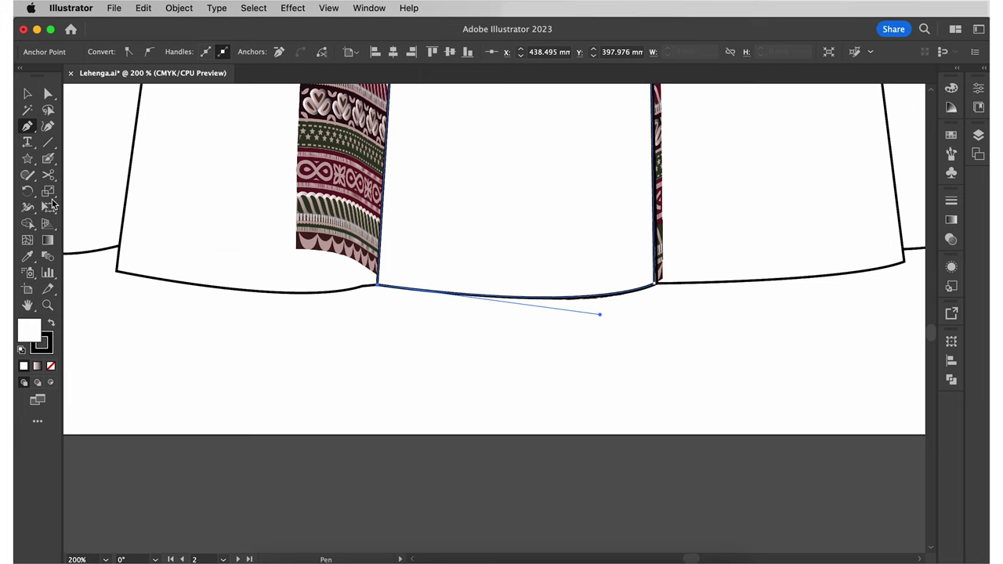
left_click(27, 93)
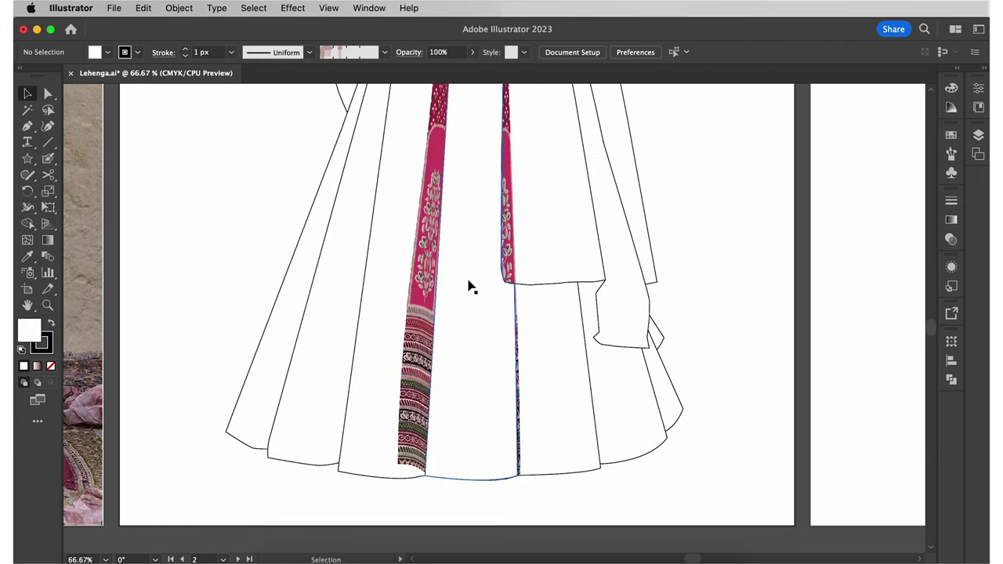
- Clip the warped skirt artwork to the centre panel outline with a clipping mask and deselect it
left_click(470, 287)
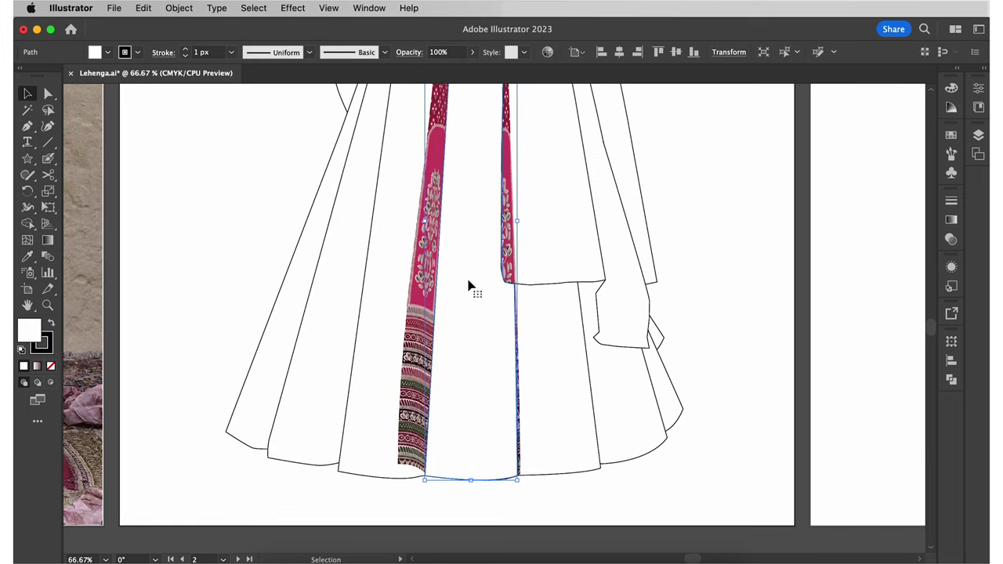
left_click(434, 321, "shift")
left_click(409, 340, "shift")
right_click(409, 339)
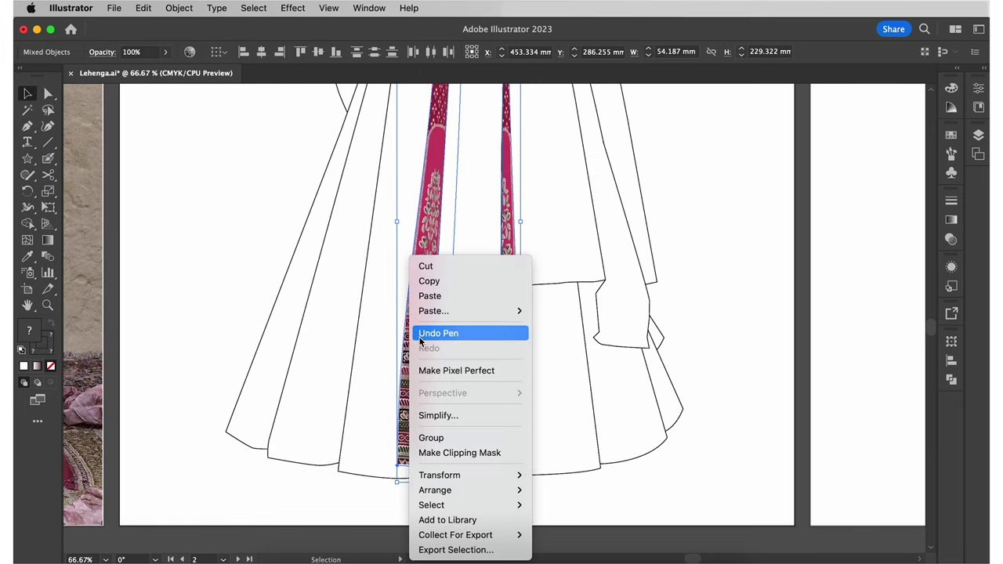
left_click(476, 454)
left_click(791, 311)
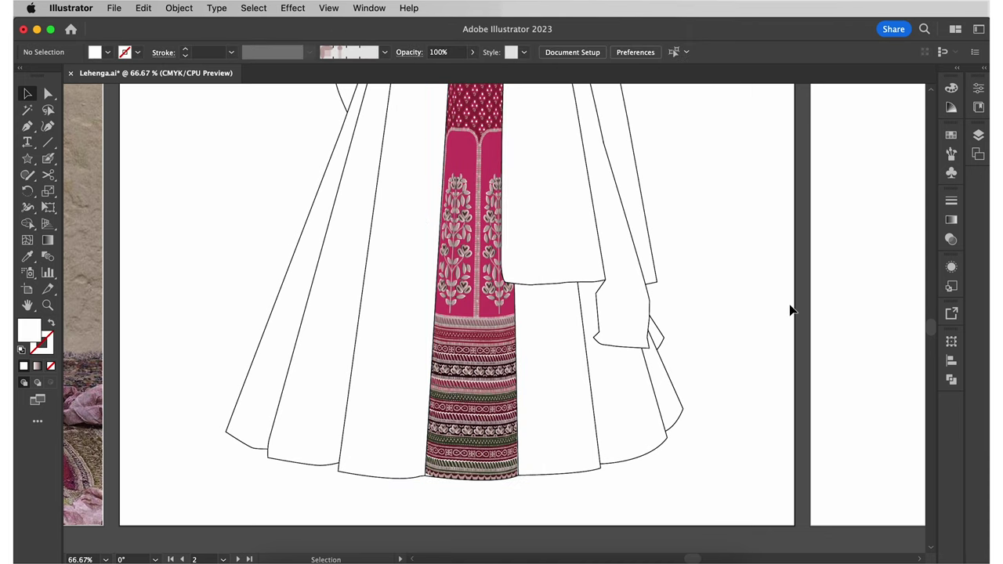
- Fit the artwork's envelope mesh to the hem and waist of the panel left of centre and start its Pen outline
key("super+minus")
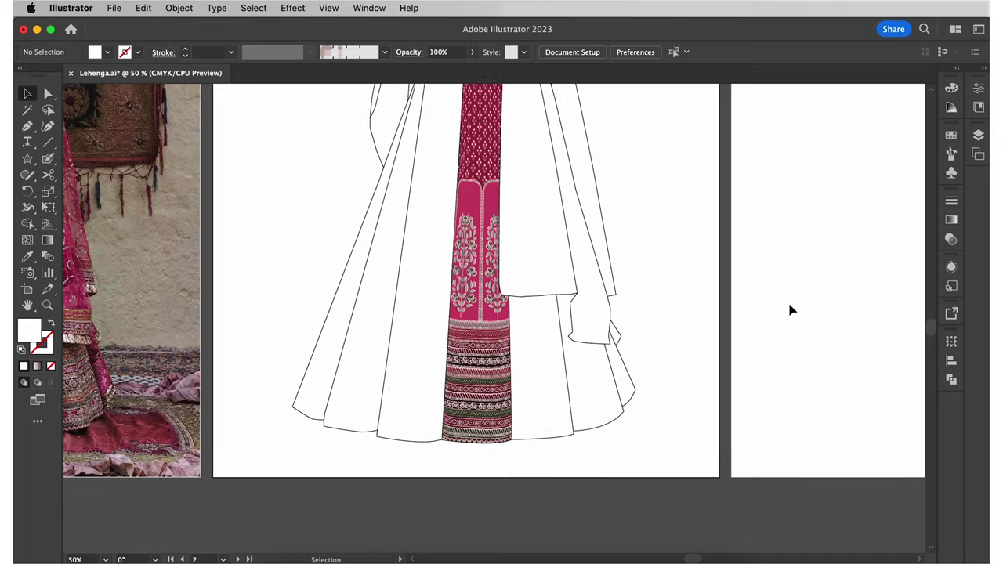
scroll(790, 310, "up", 3)
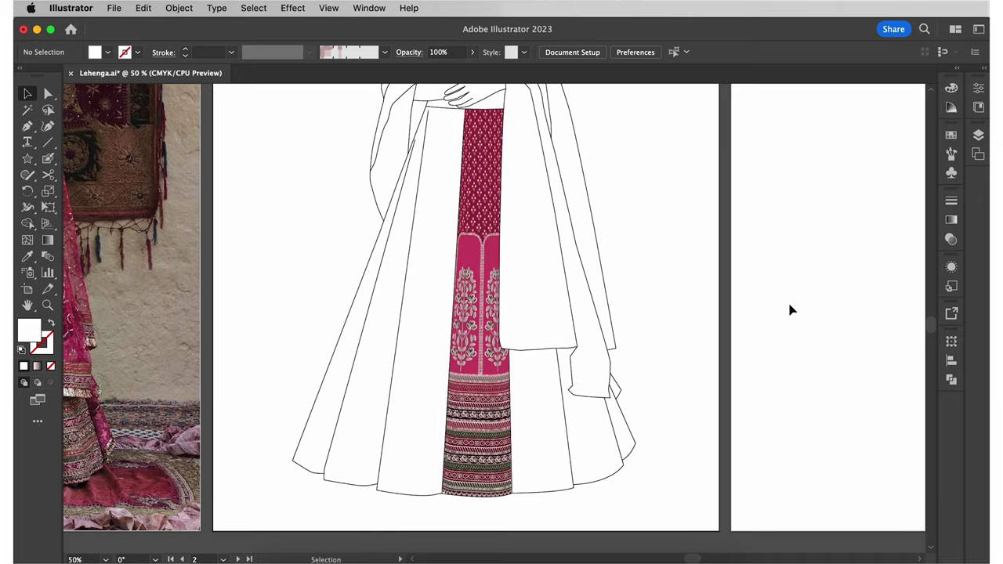
scroll(790, 311, "left", 5)
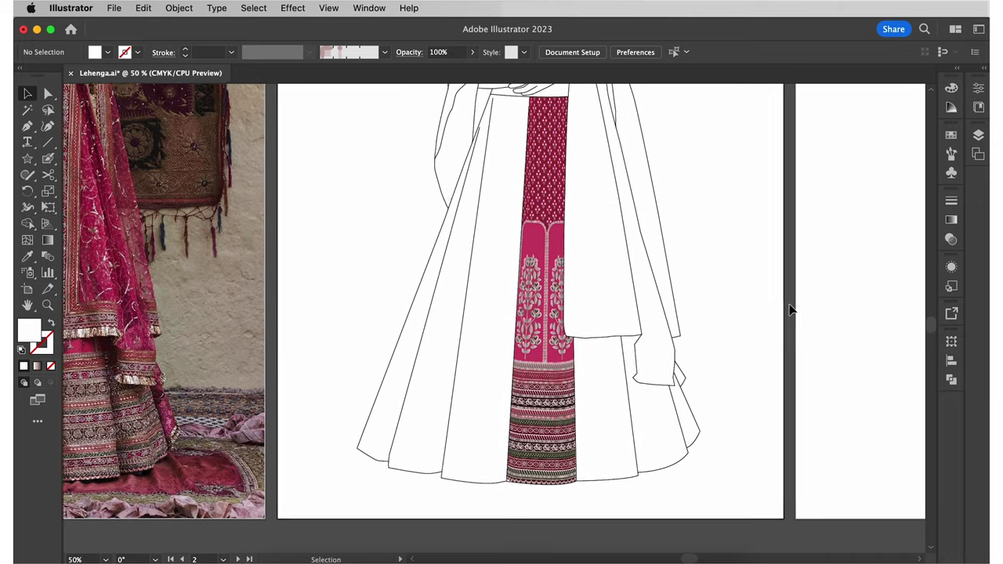
scroll(790, 310, "left", 2)
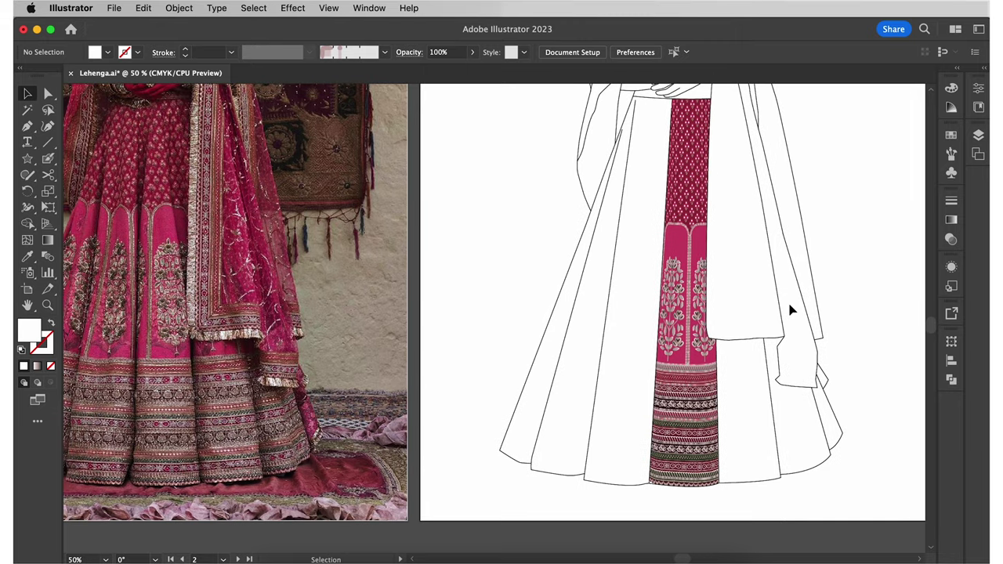
scroll(790, 311, "left", 1)
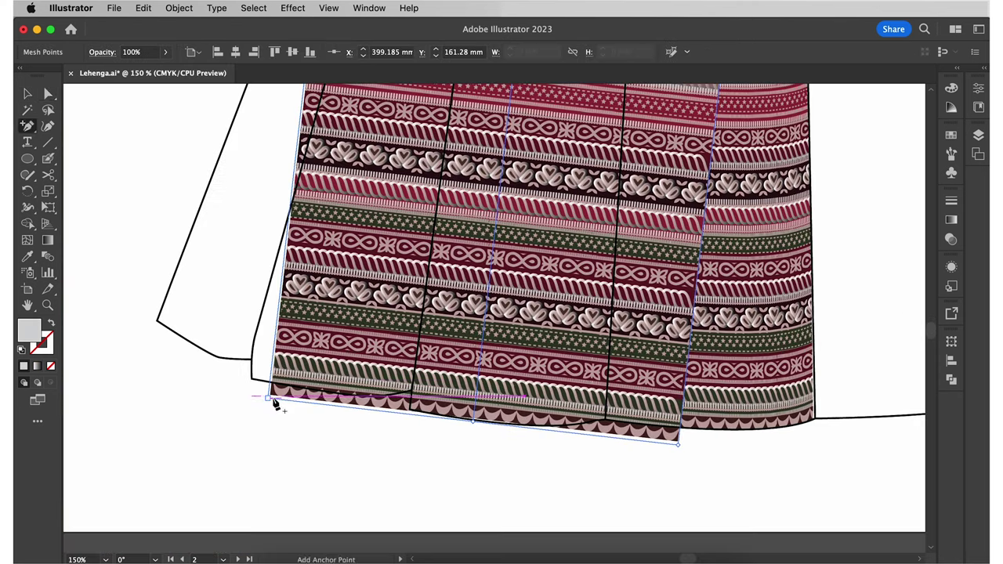
left_click_drag(274, 403, 620, 424)
left_click_drag(375, 405, 397, 409)
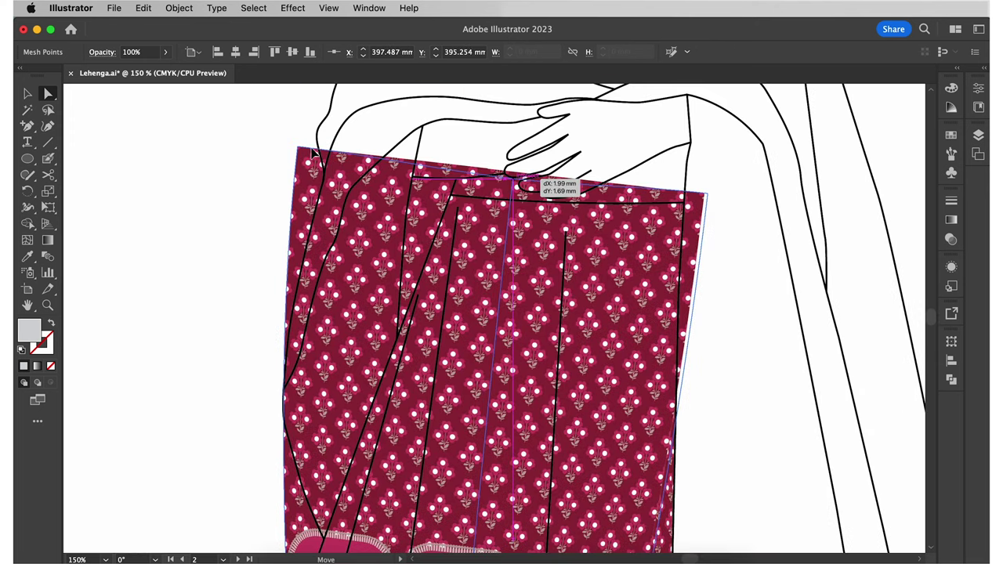
left_click_drag(543, 185, 462, 167)
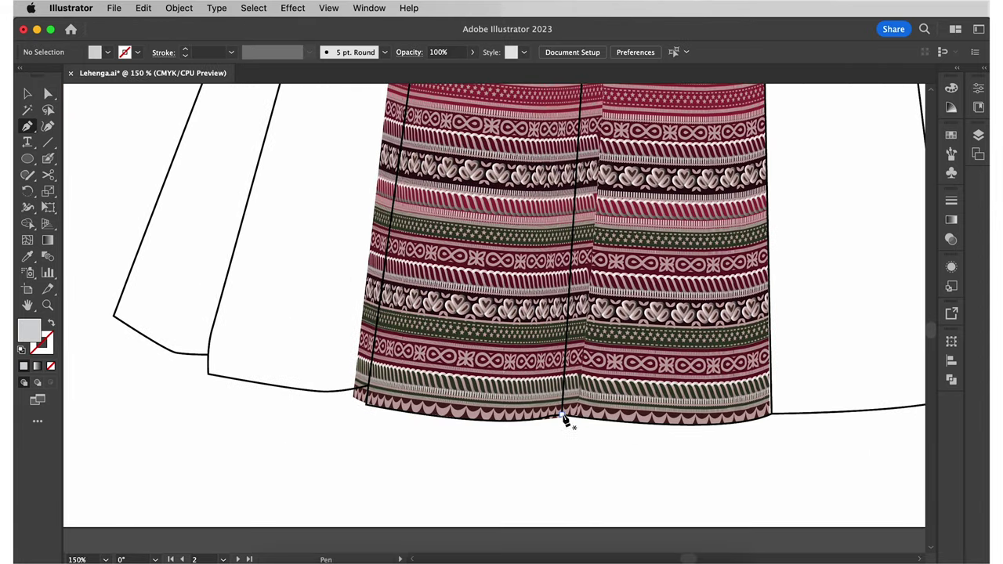
key("p")
left_click(464, 430)
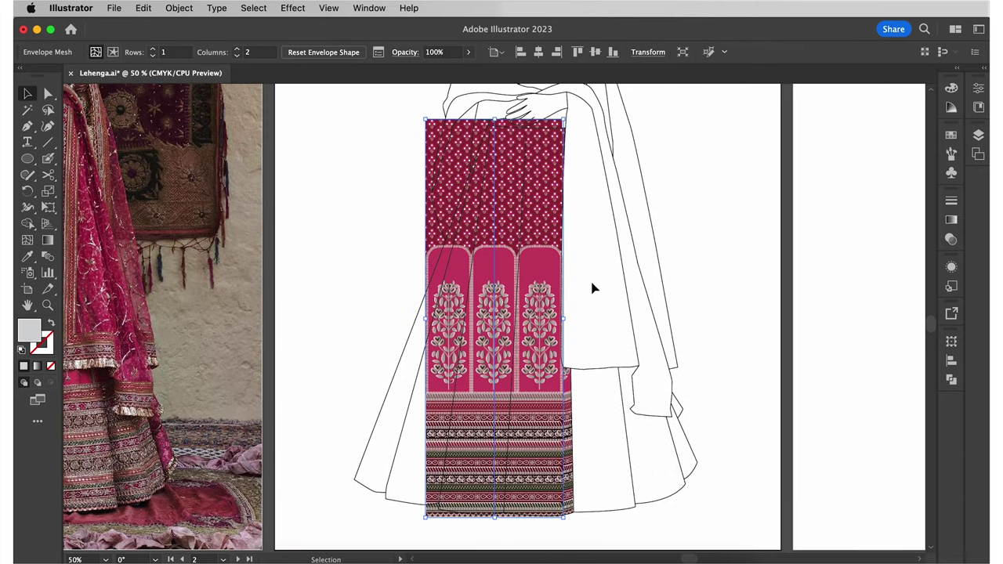
- Tilt the next artwork copy along the second panel left of centre and pull its outer waist and hem mesh points inward
left_click_drag(593, 287, 572, 113)
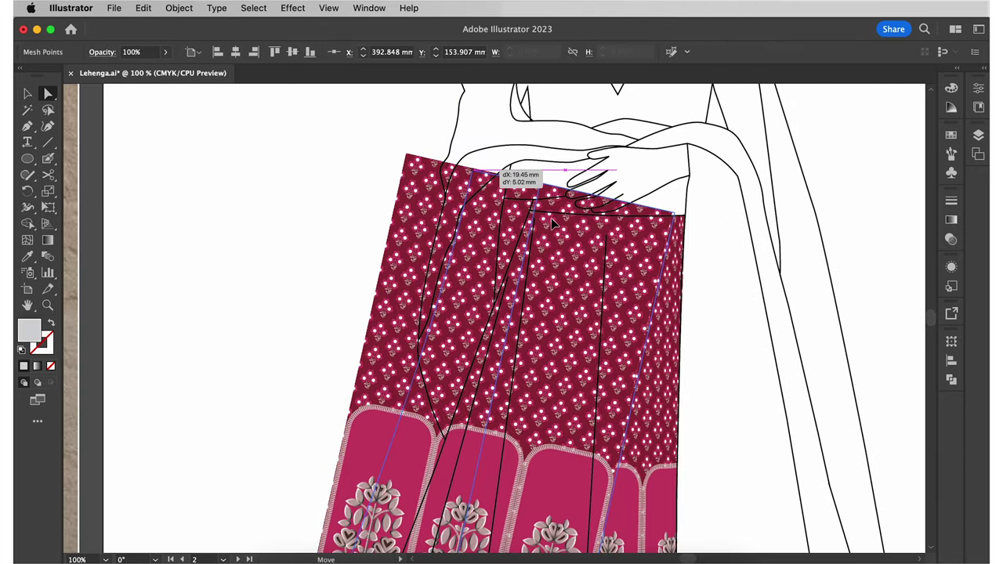
left_click_drag(441, 162, 510, 175)
scroll(568, 230, "down", 10)
scroll(566, 230, "down", 4)
left_click_drag(304, 428, 376, 448)
scroll(384, 445, "up", 2)
left_click_drag(412, 529, 483, 505)
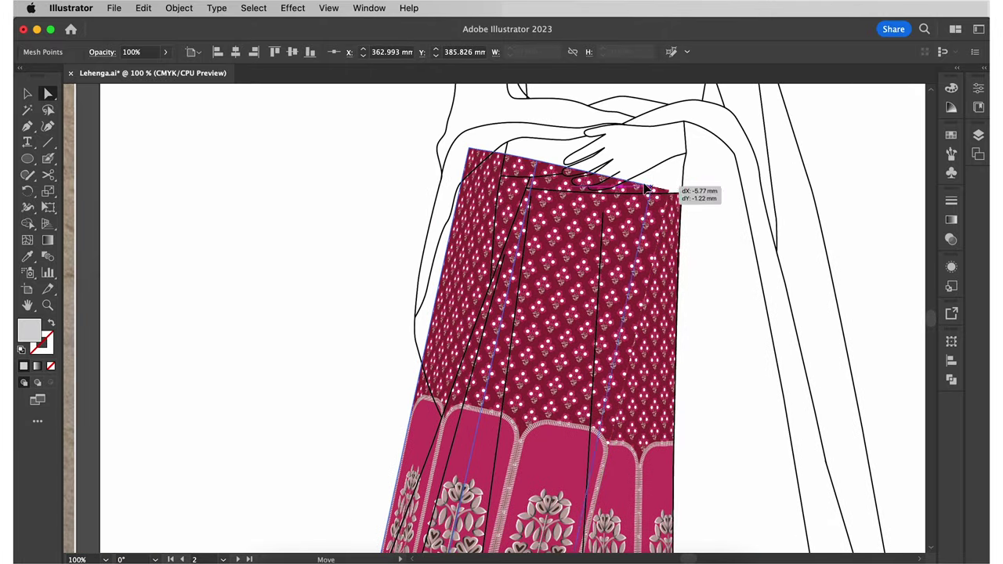
- Narrow the tilted artwork at the waist and adjust its mesh handles to follow the panel's side seams
left_click_drag(654, 168, 588, 168)
left_click_drag(468, 147, 534, 171)
left_click_drag(544, 162, 581, 186)
scroll(332, 313, "down", 5)
left_click_drag(593, 267, 562, 290)
scroll(563, 291, "up", 5)
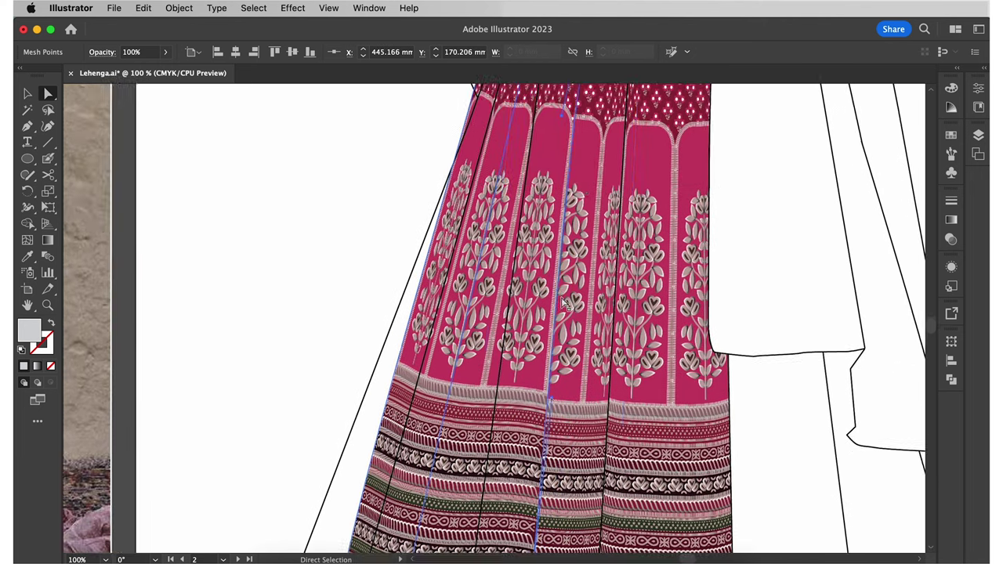
left_click_drag(562, 115, 554, 115)
- Trace the second panel left of centre with the Pen tool from the waist down its seams and across the hem
key("super+shift+a")
key("p")
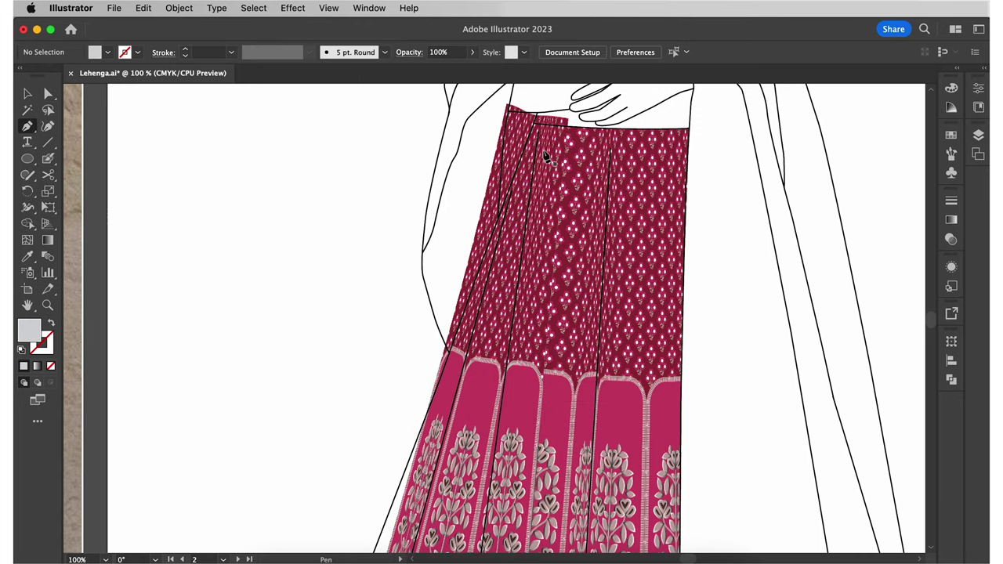
left_click(539, 123)
scroll(538, 235, "down", 5)
left_click(488, 429)
left_click(384, 418)
scroll(394, 423, "up", 5)
left_click(550, 158)
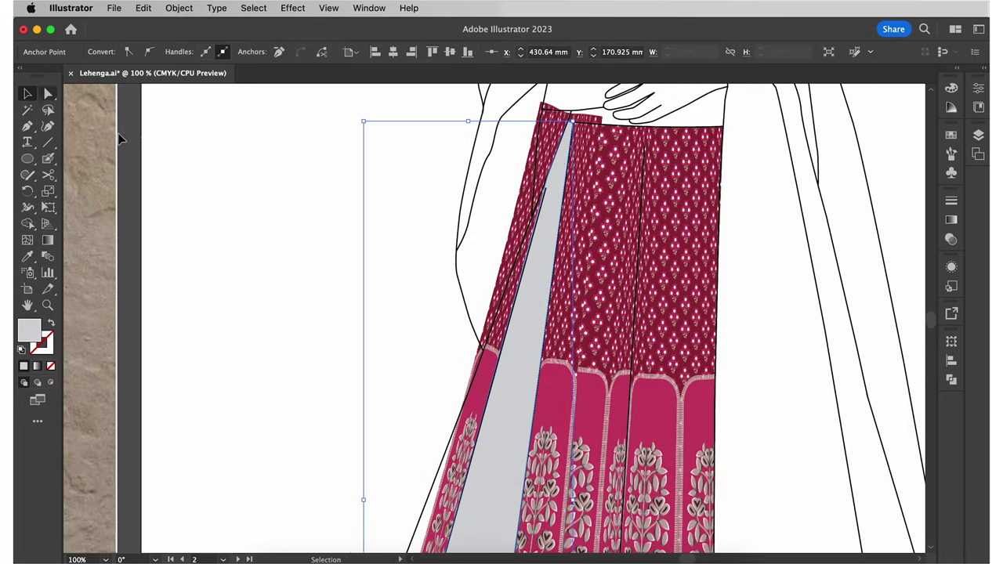
key("Delete")
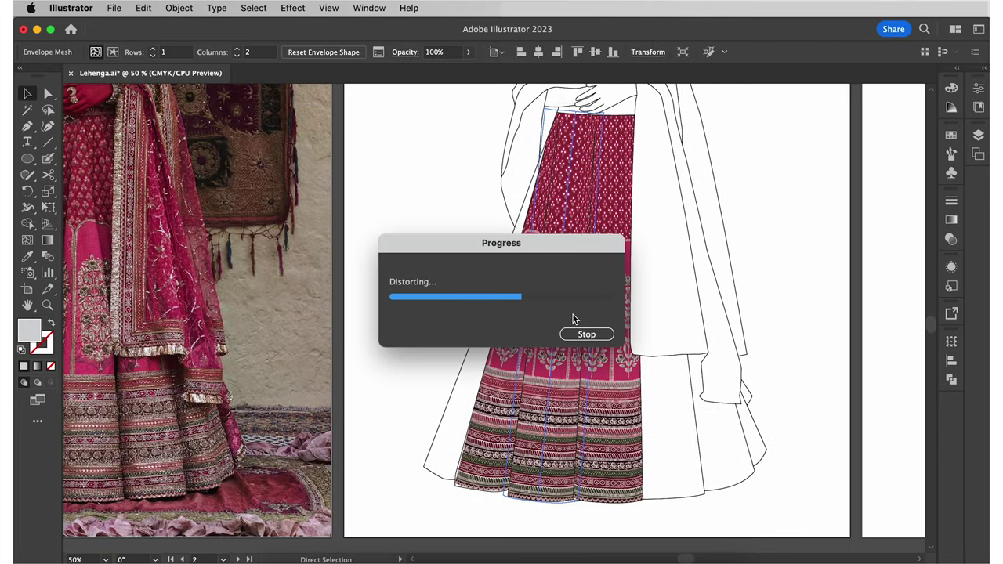
- Tilt another artwork copy along the far left of the skirt and move its hem and waist mesh points to fit
left_click_drag(572, 314, 723, 172)
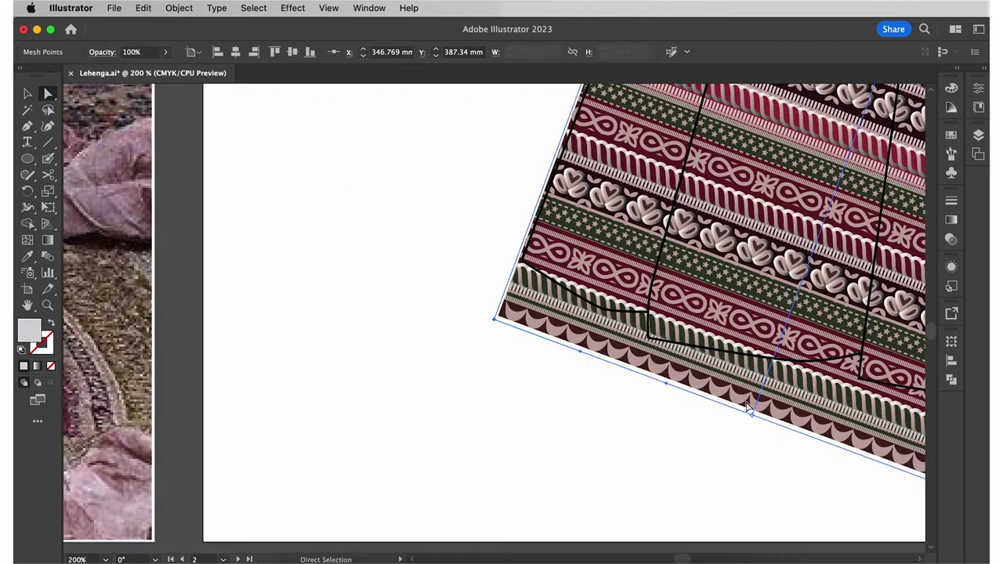
left_click_drag(752, 410, 624, 364)
left_click_drag(554, 345, 513, 334)
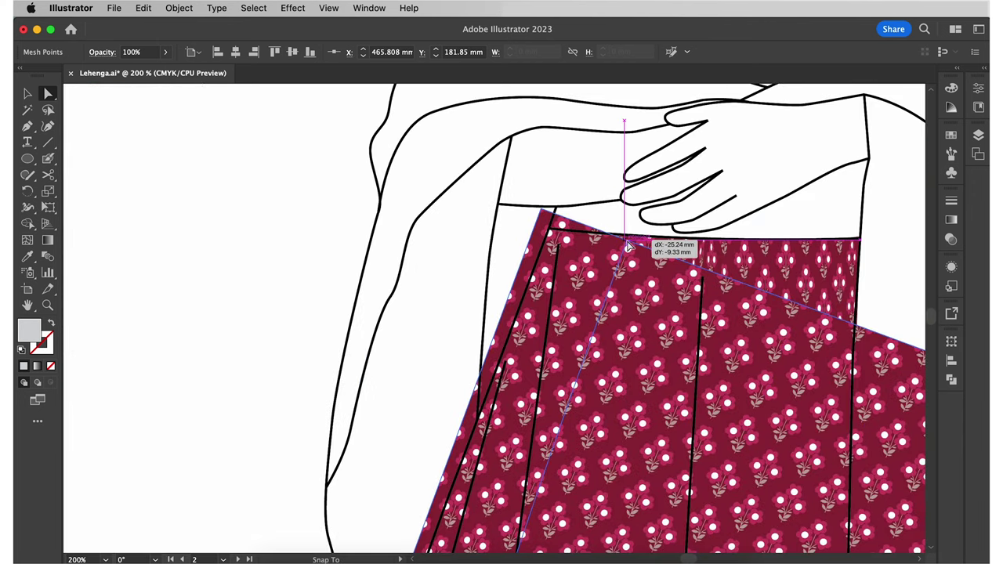
left_click_drag(625, 245, 548, 213)
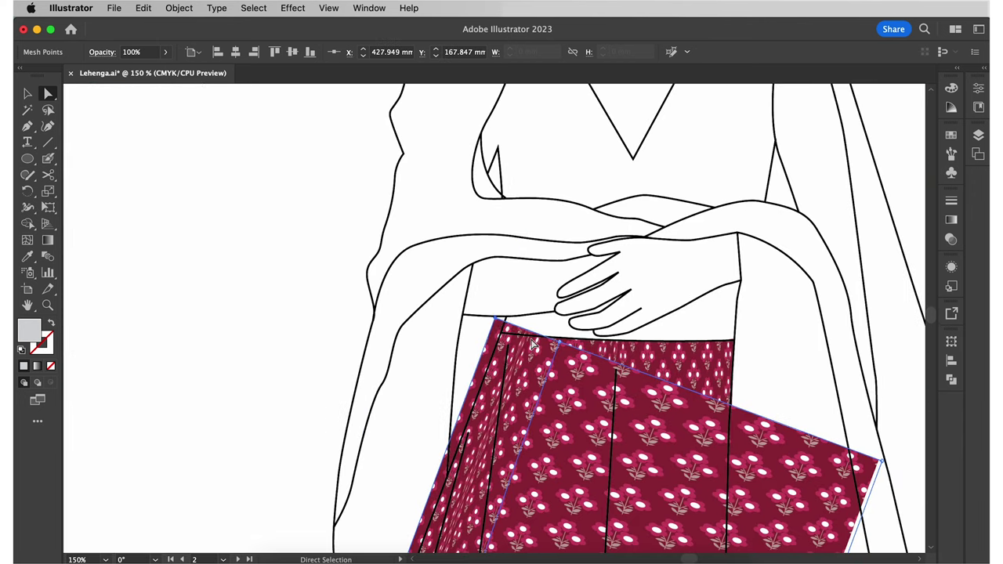
left_click_drag(559, 341, 544, 328)
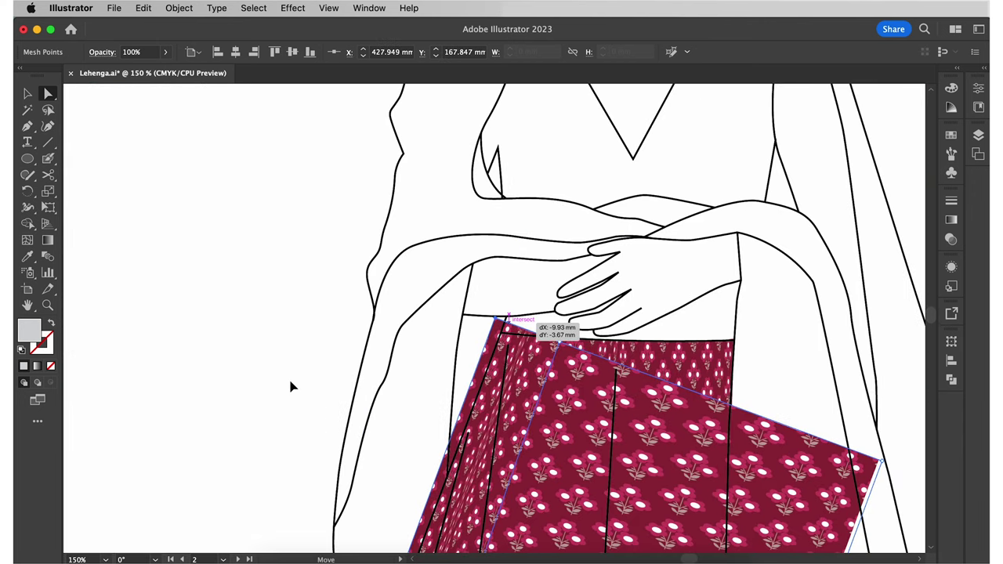
left_click_drag(608, 352, 612, 330)
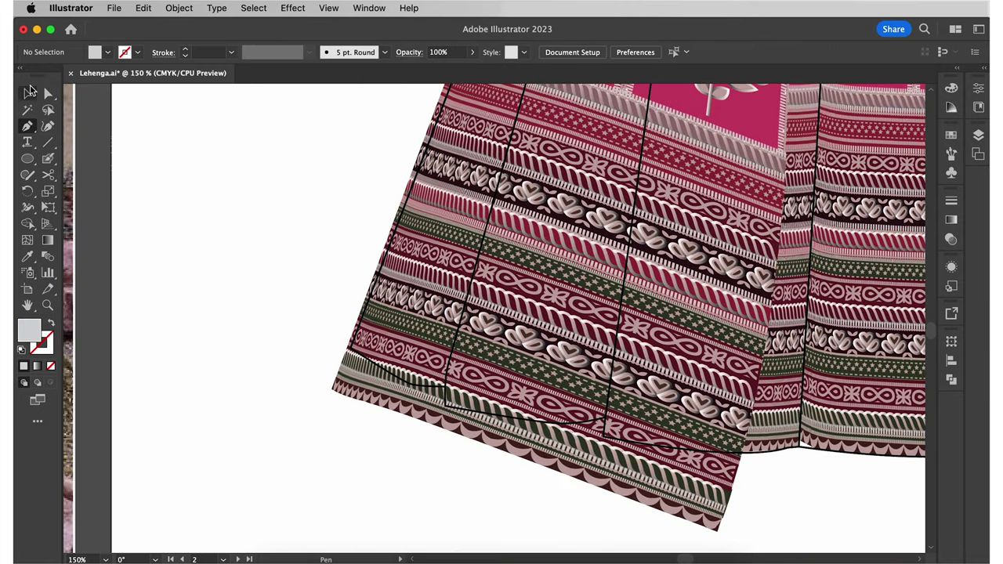
- Bend the artwork's lower mesh edge to the leftmost panel's curved hem and clip it to the traced panel outline
left_click_drag(341, 383, 354, 354)
left_click_drag(427, 426, 431, 390)
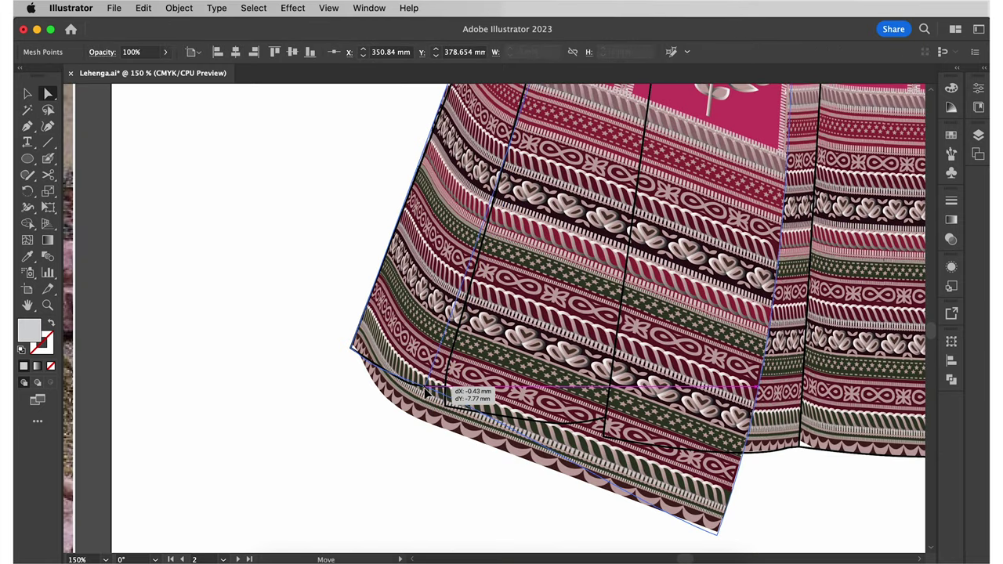
left_click_drag(352, 351, 352, 355)
left_click_drag(431, 390, 394, 405)
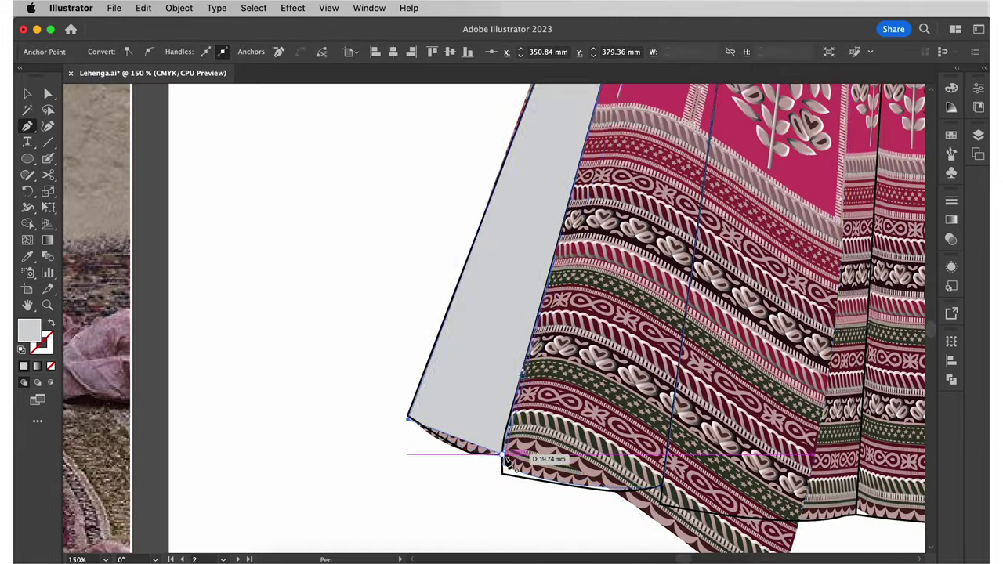
right_click(559, 255)
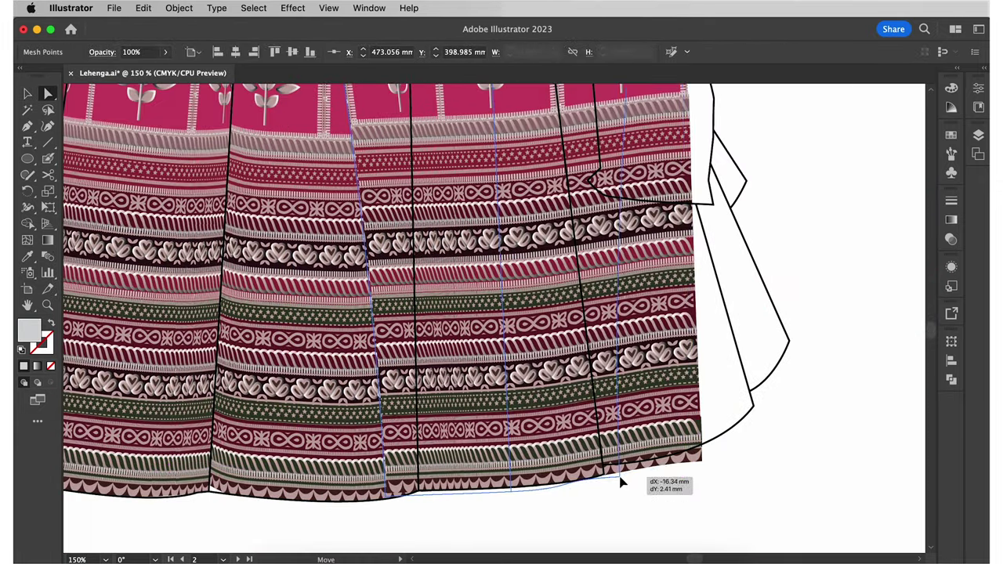
- Fit the artwork copies over the panels right of centre by tilting them and shaping their mesh to the curved hem
left_click_drag(620, 478, 619, 475)
left_click_drag(466, 497, 439, 500)
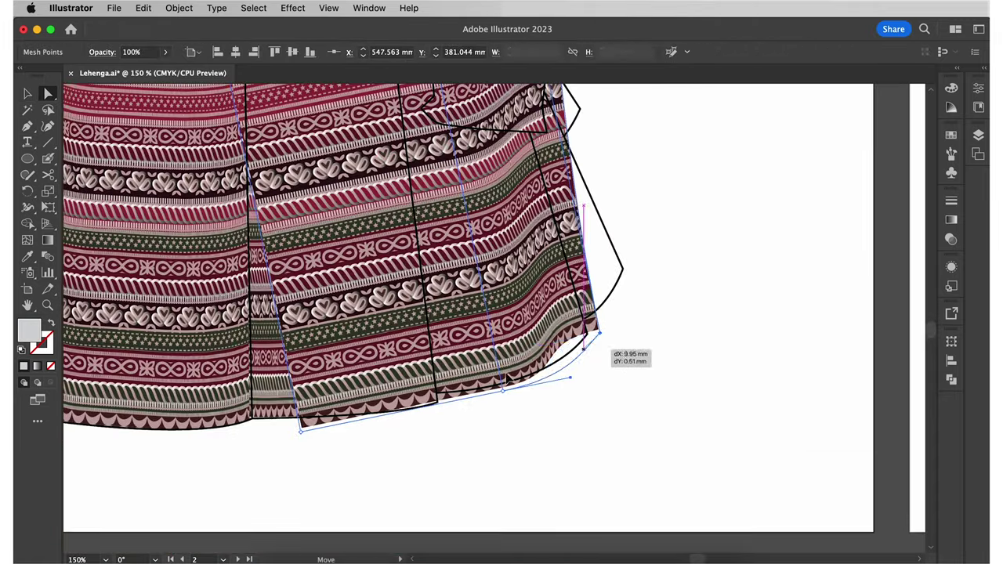
left_click_drag(560, 365, 616, 331)
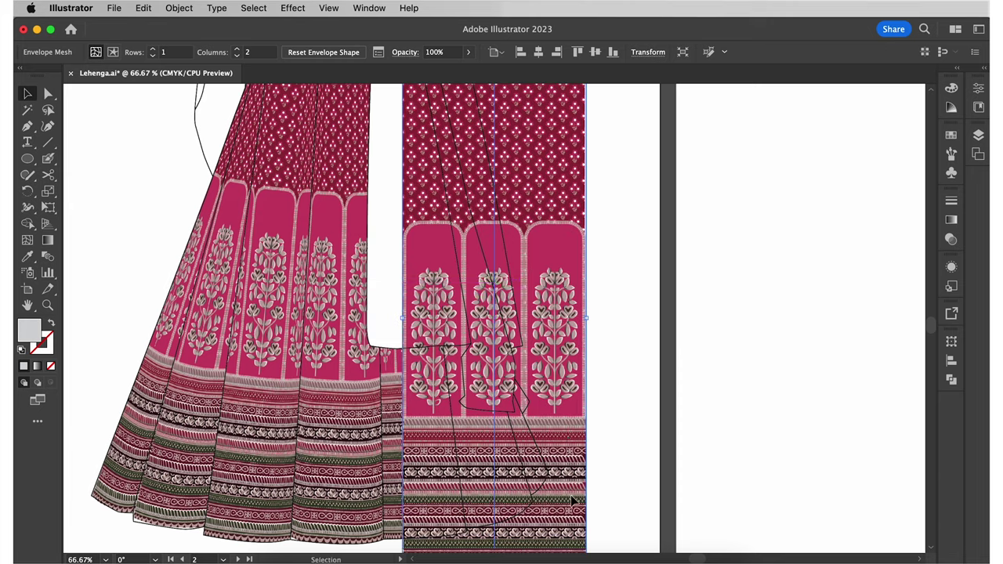
left_click_drag(575, 500, 645, 442)
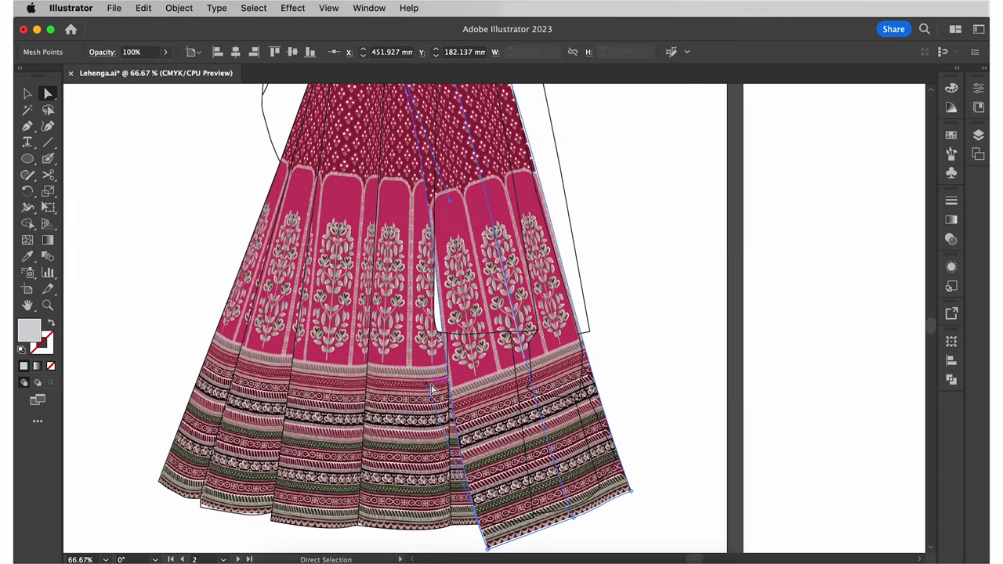
left_click_drag(549, 463, 567, 488)
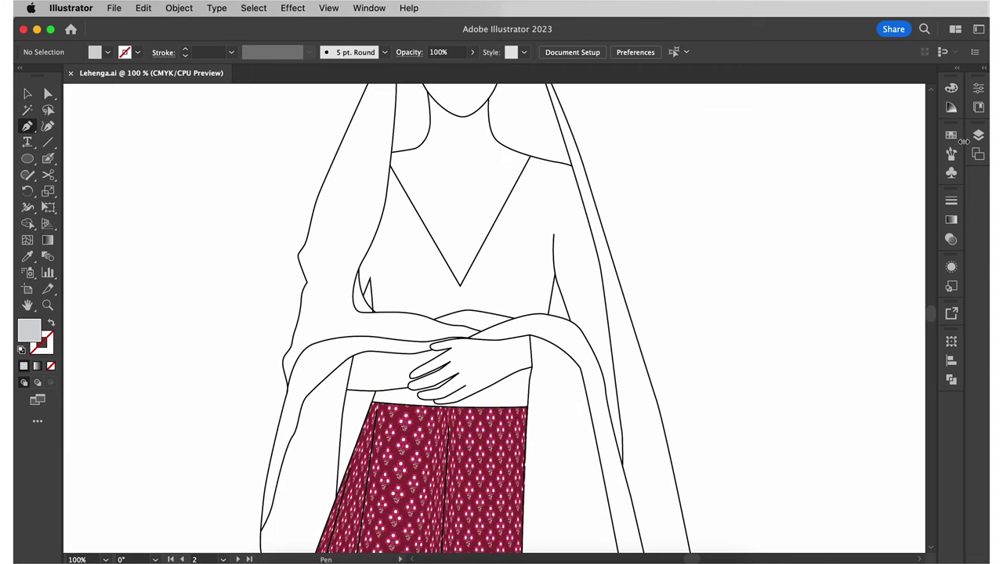
- Set the fill to the dark maroon swatch and start the blouse outline along the V-neckline to the right shoulder
left_click(951, 135)
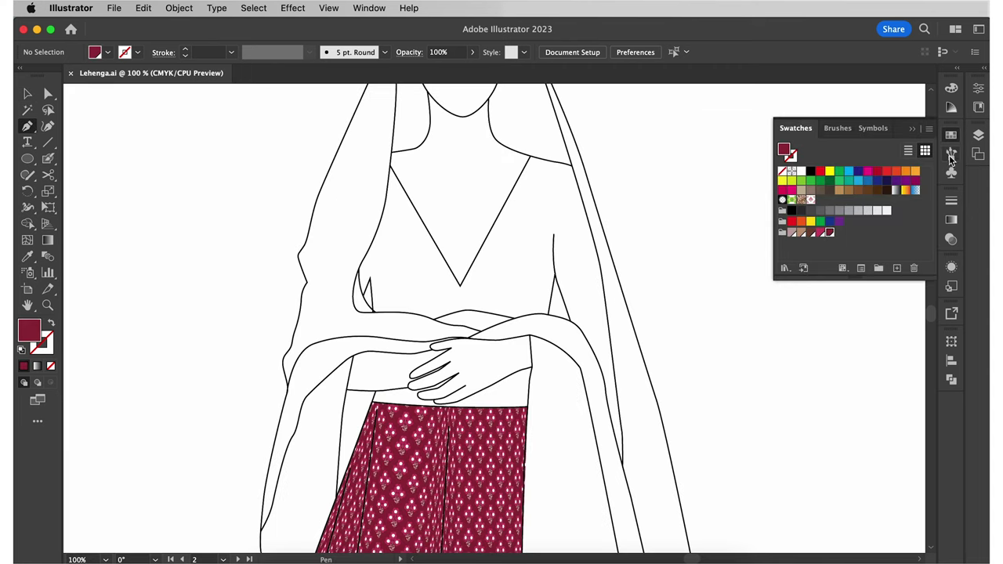
left_click(950, 136)
left_click(390, 166)
left_click(460, 285)
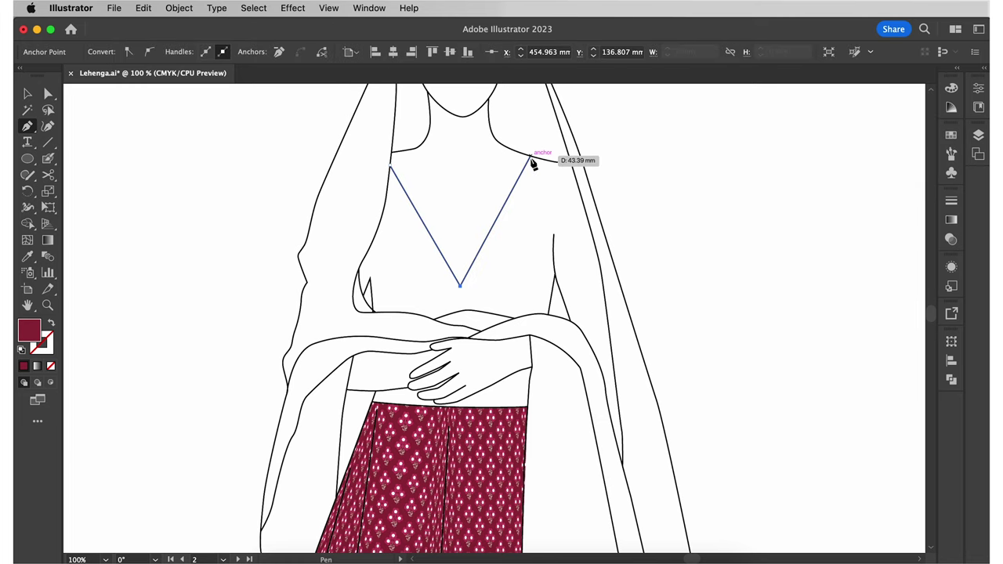
left_click(530, 156)
left_click(572, 166)
- Continue the blouse outline down the right sleeve along the veil, across its lower end and back up to the underarm
scroll(597, 236, "up", 3)
left_click(597, 300)
scroll(609, 326, "down", 5)
left_click(627, 353)
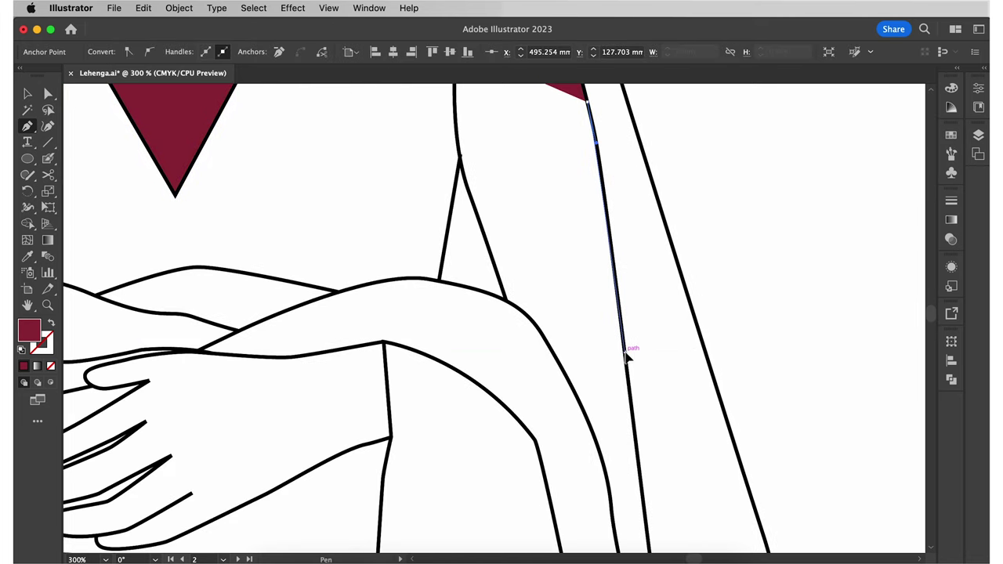
scroll(596, 345, "down", 2)
left_click(546, 319)
left_click(502, 327)
left_click(426, 216)
- Continue the blouse outline along its lower edge above the crossed arms towards the left side
scroll(425, 217, "up", 3)
left_click(343, 317)
left_click(300, 327)
scroll(300, 327, "left", 5)
left_click_drag(361, 305, 256, 322)
left_click(264, 331)
scroll(264, 332, "left", 4)
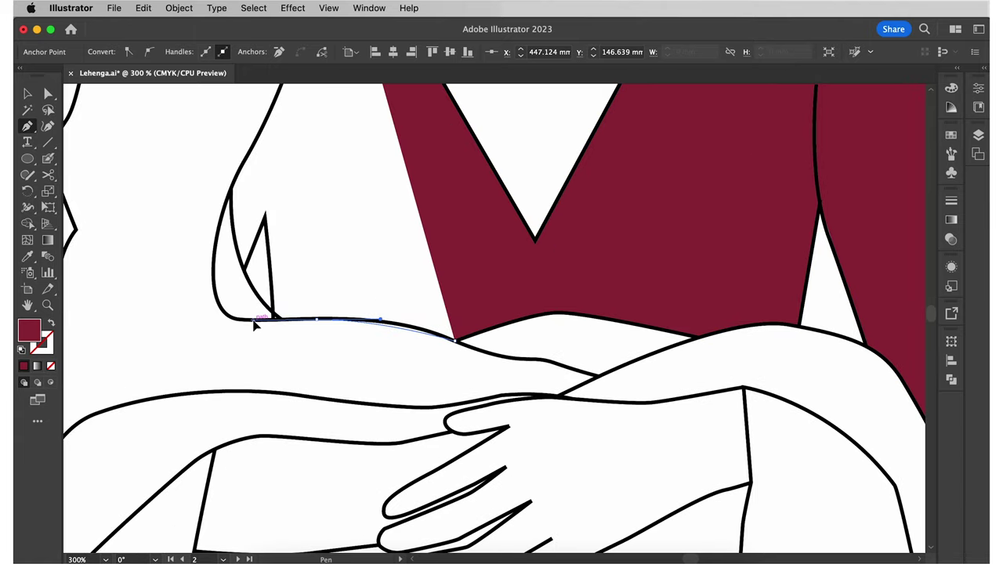
- Continue the blouse outline around the small gap beside the left sleeve and up to the veil's edge
left_click(276, 318)
left_click(233, 185)
scroll(233, 185, "up", 3)
left_click_drag(278, 250, 301, 179)
key("super+z")
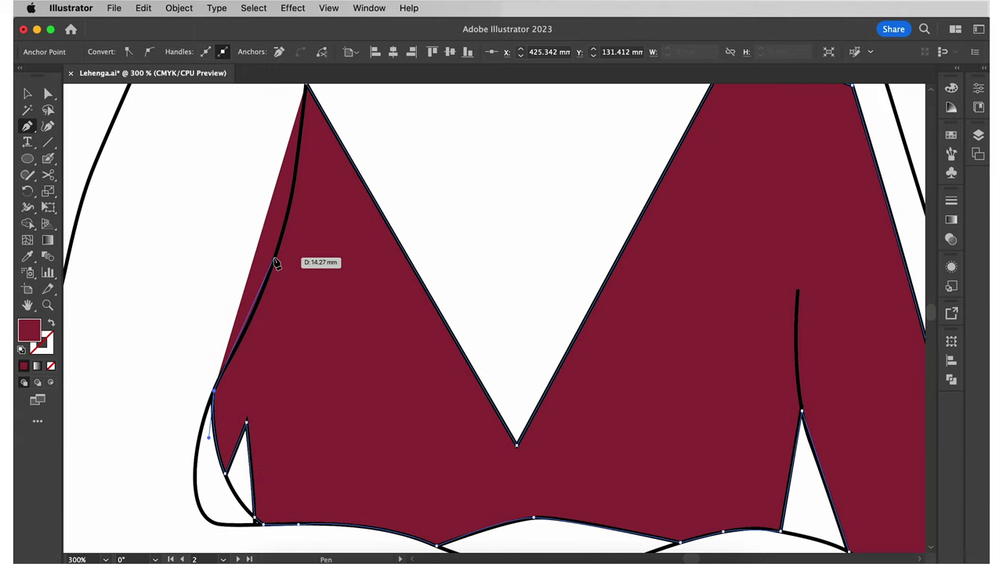
- Finish the blouse outline with a curve up the veil's edge, close it at the left shoulder and deselect it
left_click_drag(277, 262, 298, 183)
scroll(298, 184, "up", 1)
left_click(311, 147)
key("v")
left_click(193, 178)
key("super+minus")
key("super+minus")
key("super+minus")
key("super+minus")
key("super+minus")
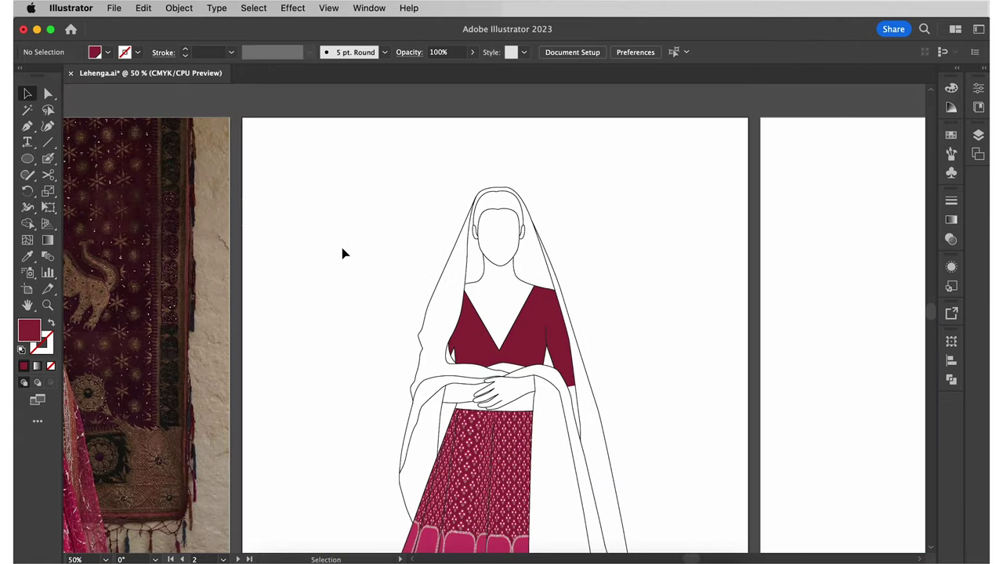
- Draw a rectangle filled with the floral motif pattern swatch on the blank area beside the bride sketch, then deselect it
scroll(342, 253, "left", 3)
scroll(343, 253, "down", 2)
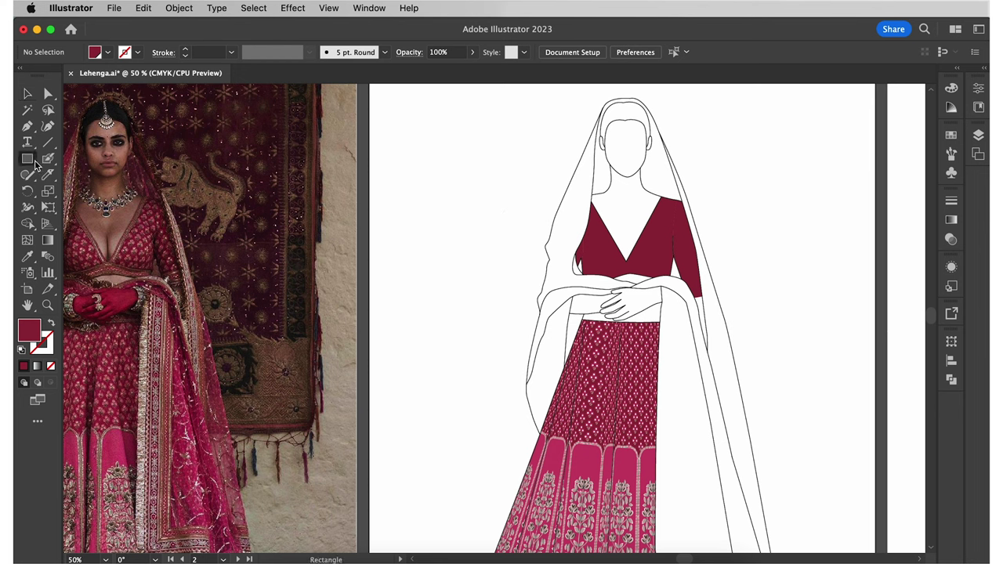
left_click(951, 136)
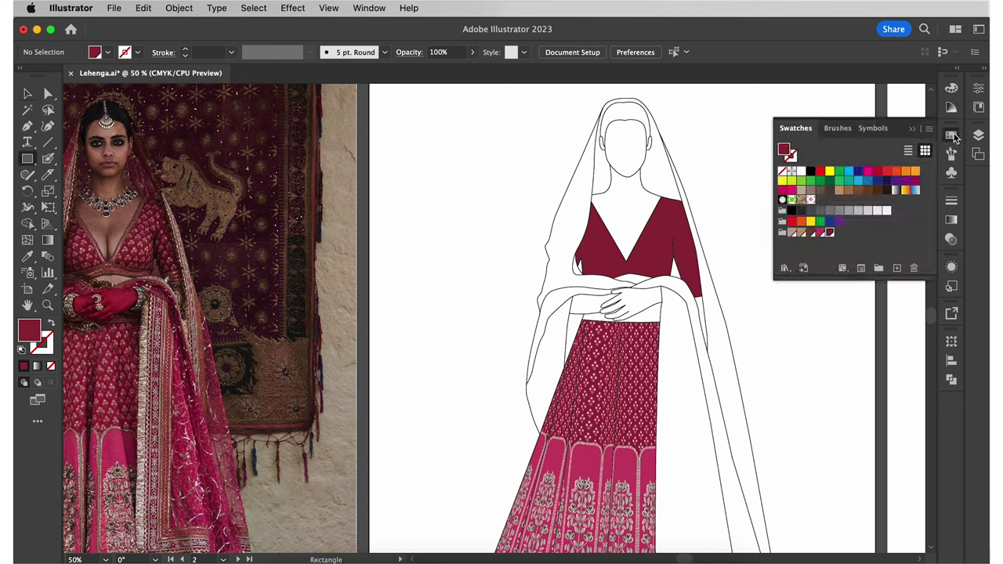
left_click(951, 137)
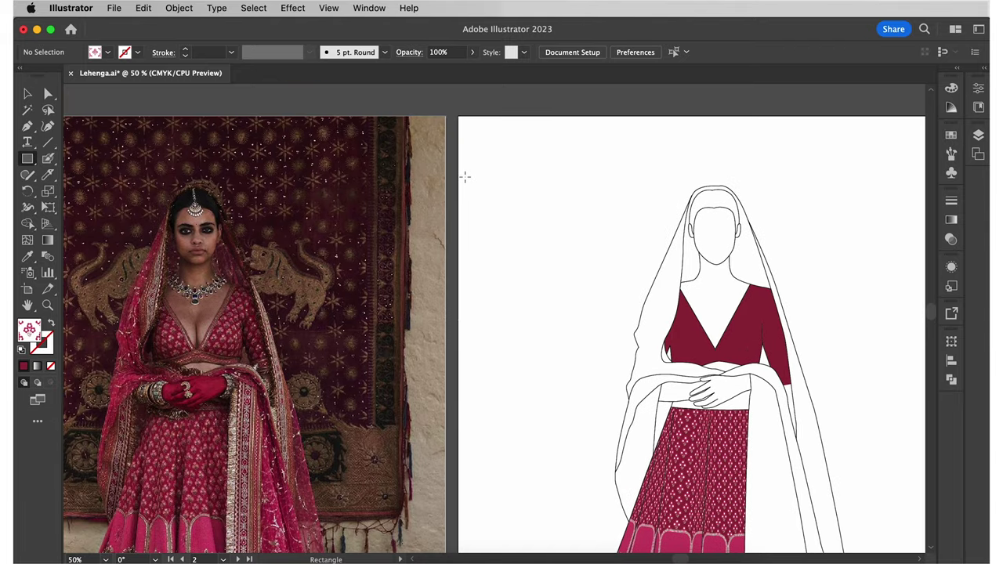
left_click_drag(536, 282, 536, 282)
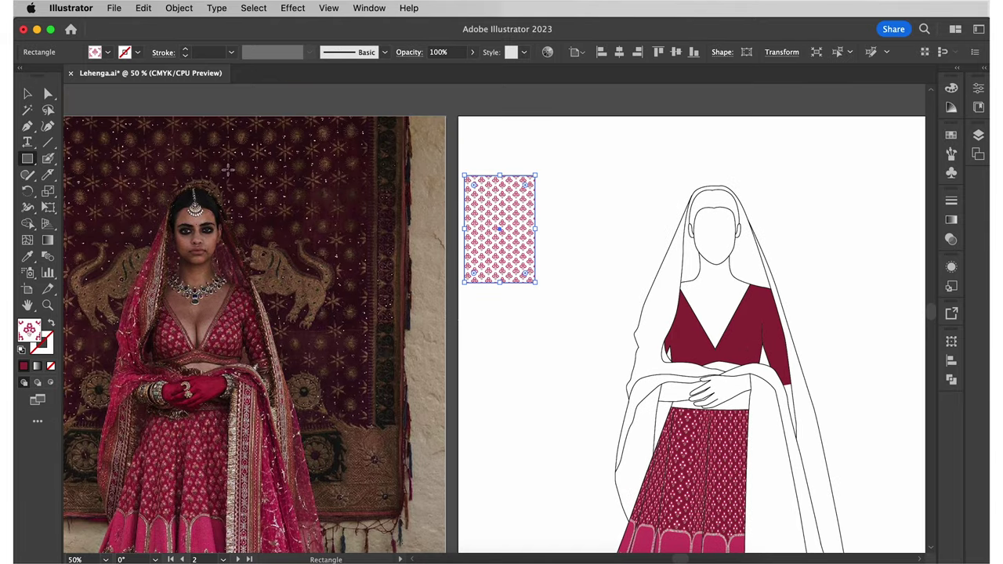
left_click(27, 94)
left_click(586, 195)
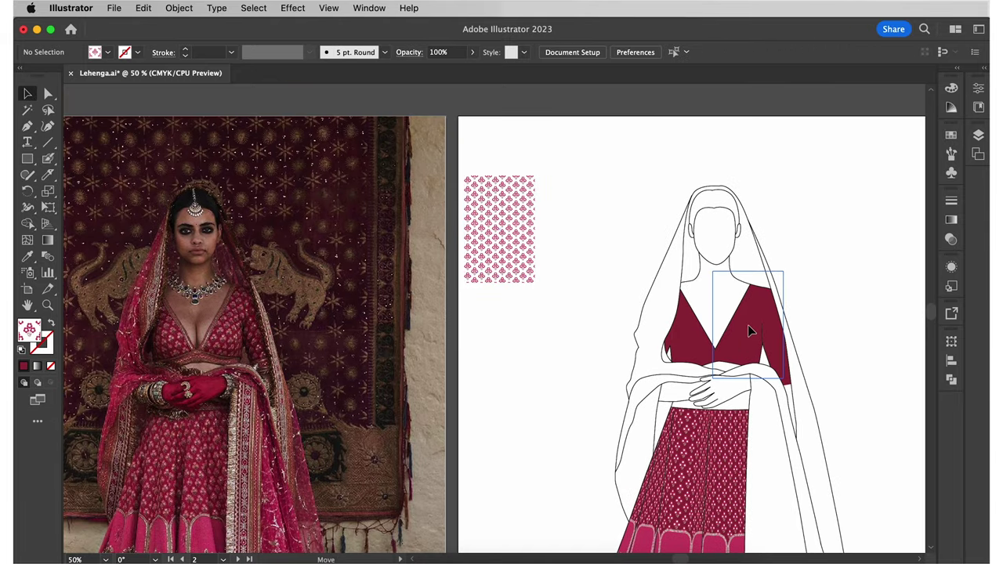
- Move the floral pattern rectangle over the right half of the blouse and rasterize it with the default settings
left_click_drag(740, 322, 740, 322)
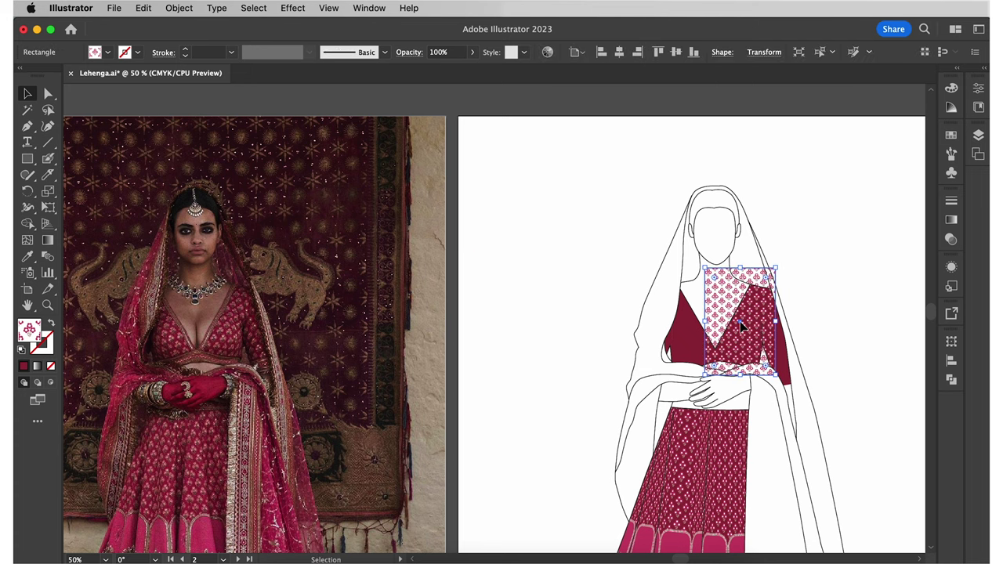
key("super+equal")
key("super+equal")
key("super+equal")
left_click(179, 8)
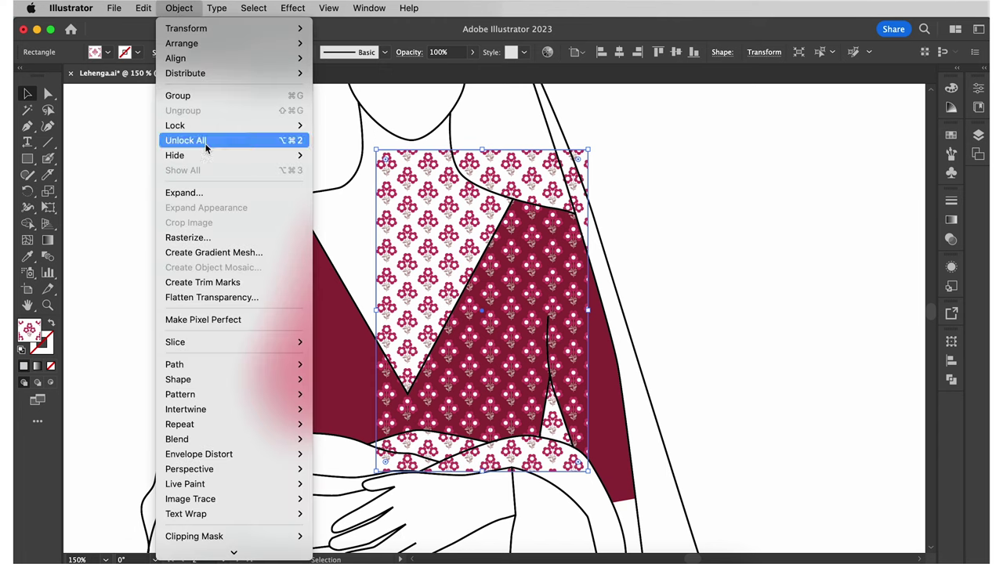
left_click(185, 238)
left_click(639, 396)
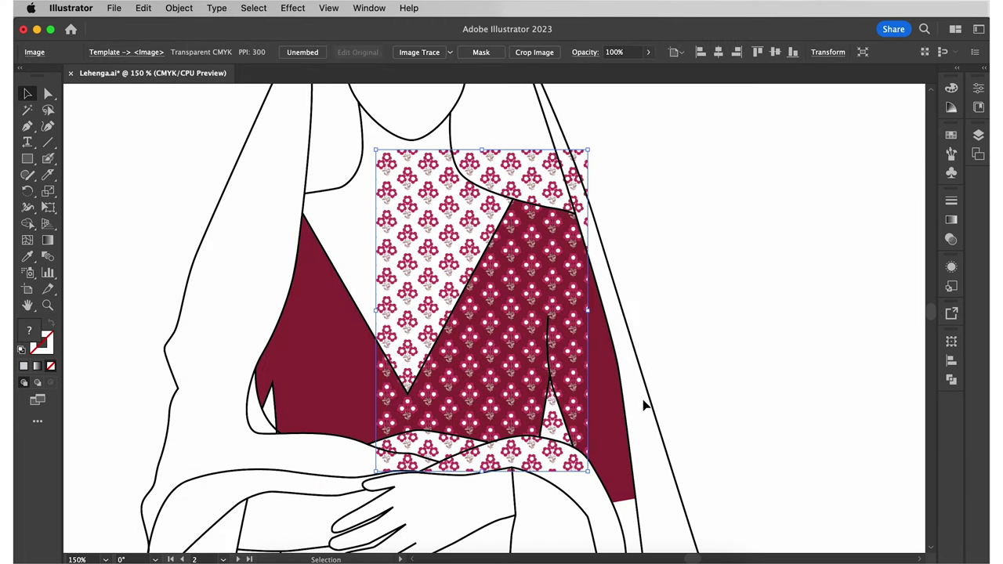
- Apply an envelope mesh with 3 rows and 3 columns to the pattern image and rotate it slightly clockwise
left_click(168, 8)
mouse_move(258, 454)
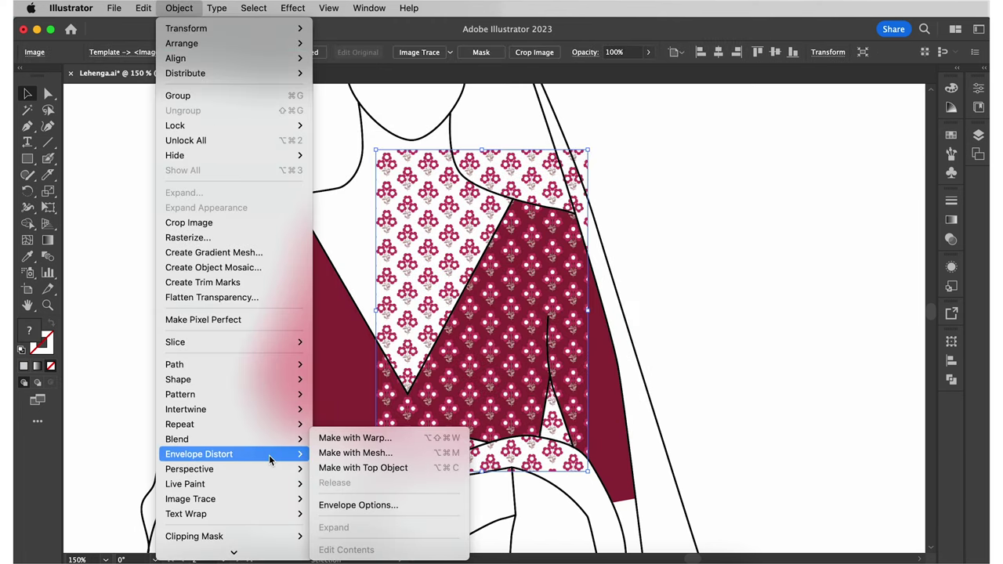
left_click(337, 457)
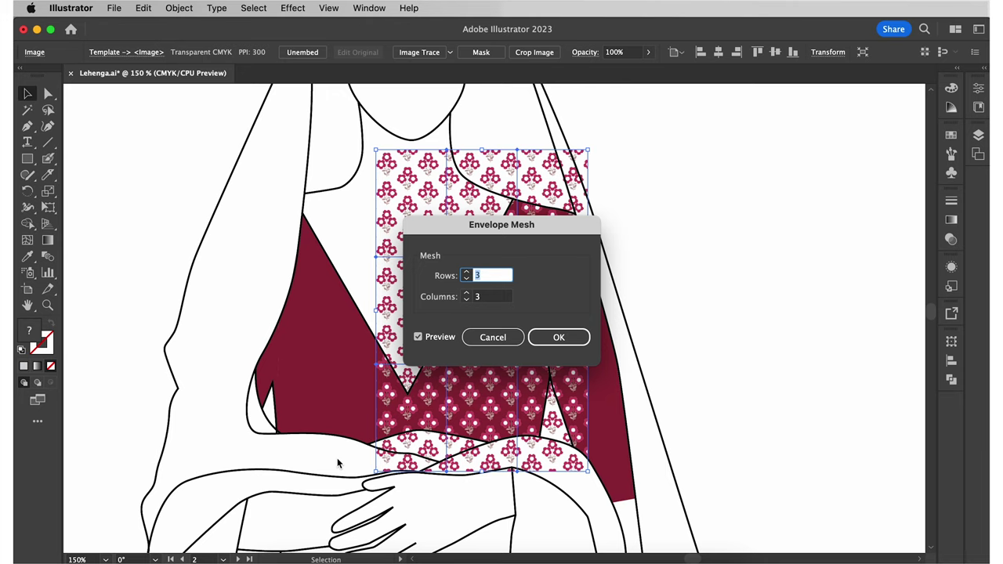
left_click(556, 337)
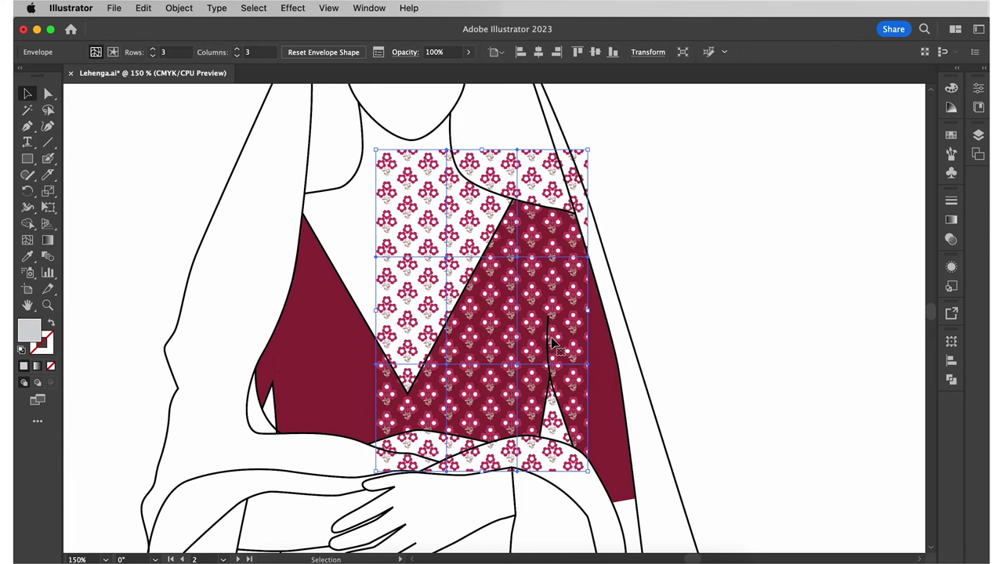
left_click_drag(592, 147, 617, 171)
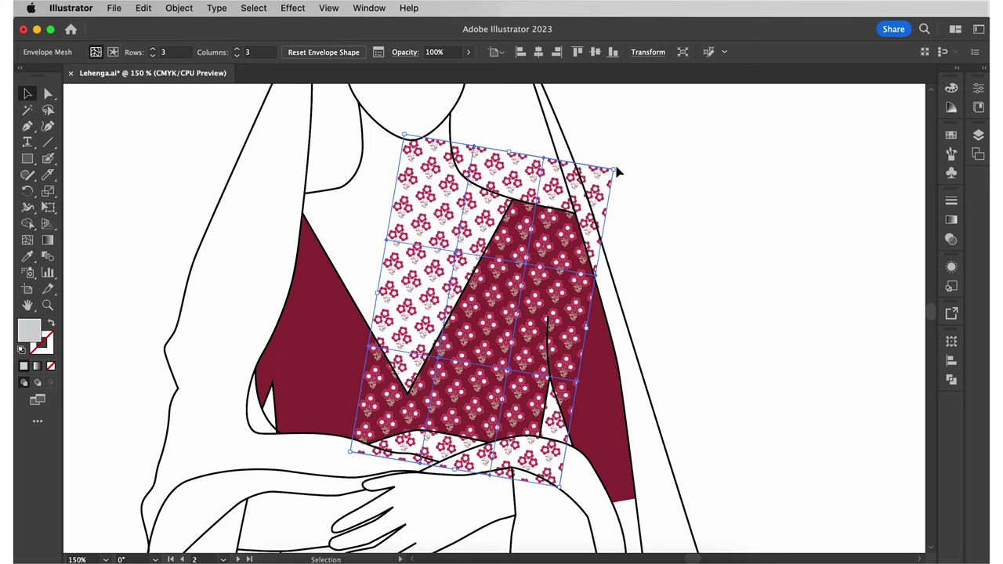
- Lower the mesh points along the pattern's upper edge so it follows the slope of the blouse's right shoulder line
key("a")
left_click(614, 171)
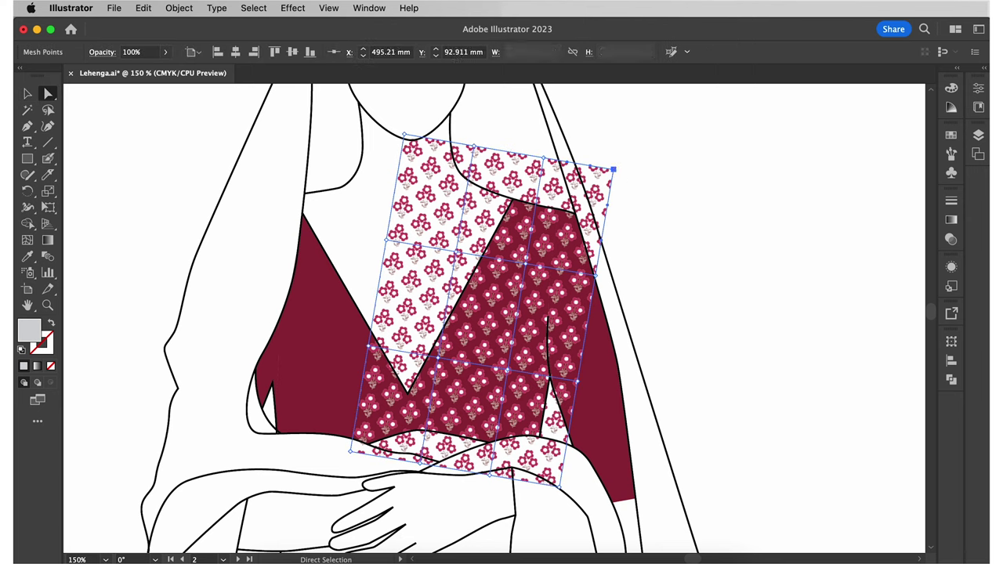
left_click_drag(607, 204, 607, 203)
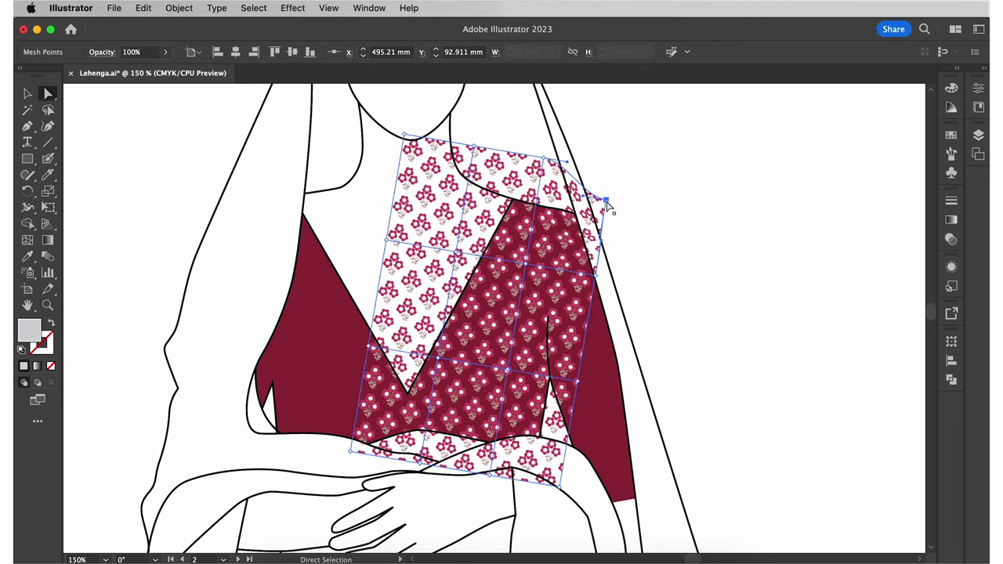
left_click_drag(544, 158, 540, 177)
left_click_drag(474, 146, 471, 168)
left_click_drag(405, 135, 399, 161)
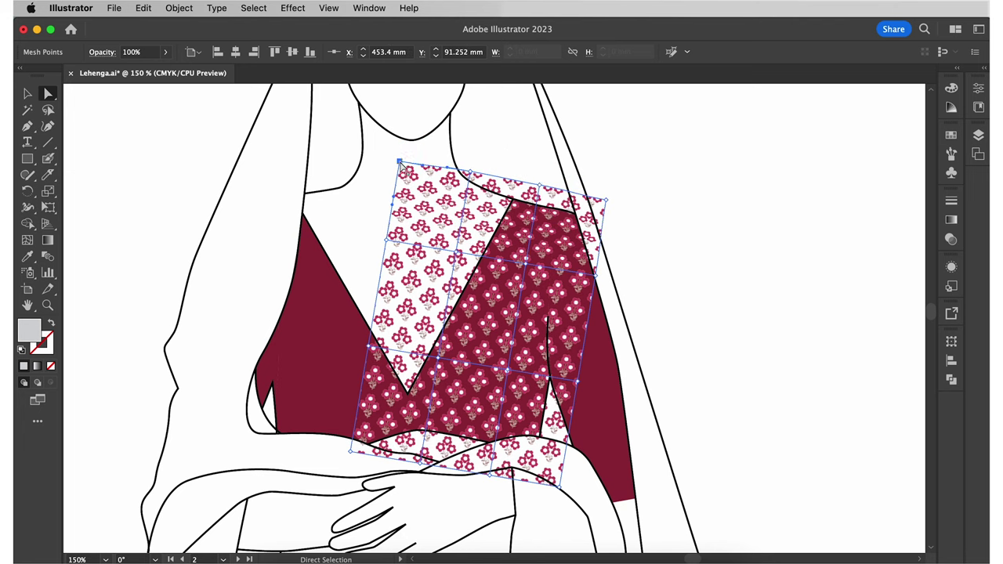
left_click_drag(540, 176, 539, 193)
left_click_drag(470, 169, 468, 185)
left_click_drag(538, 193, 537, 202)
left_click_drag(605, 200, 605, 214)
- Pull the mesh points on the pattern's right edge inward to fit the shoulder, underarm and side seam of the bodice
left_click_drag(577, 381, 541, 378)
left_click_drag(560, 487, 536, 463)
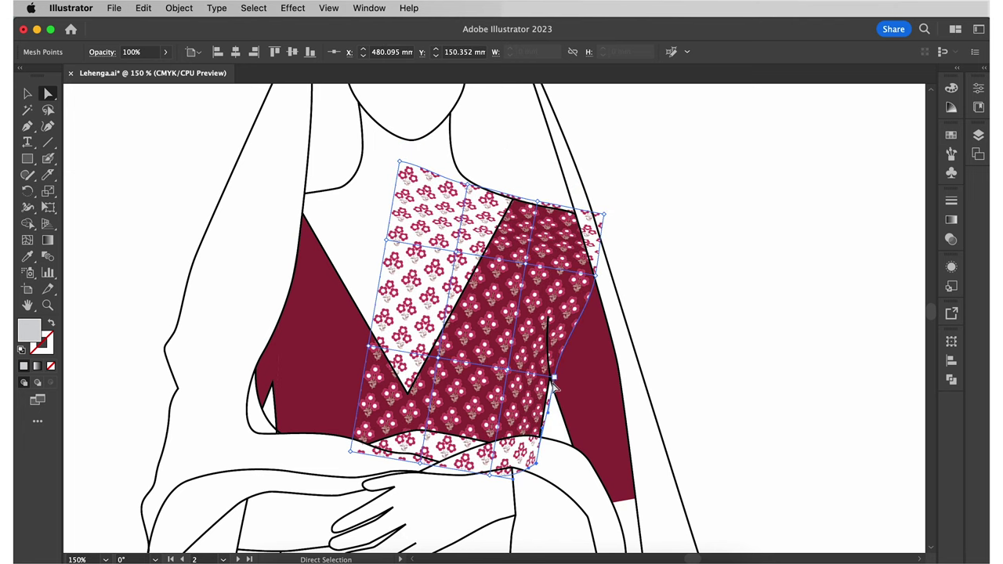
left_click_drag(540, 378, 555, 377)
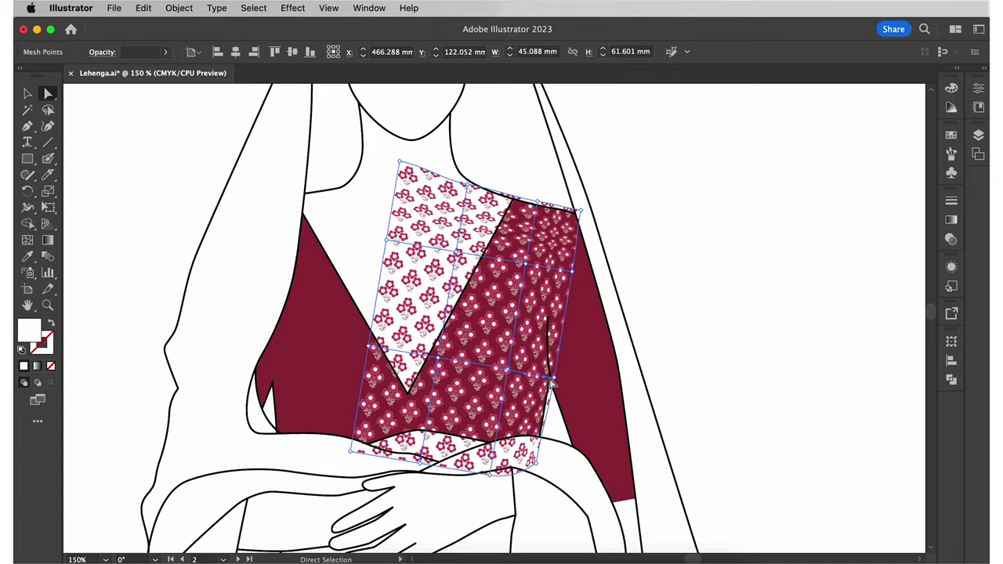
key("super+equal")
left_click(379, 343)
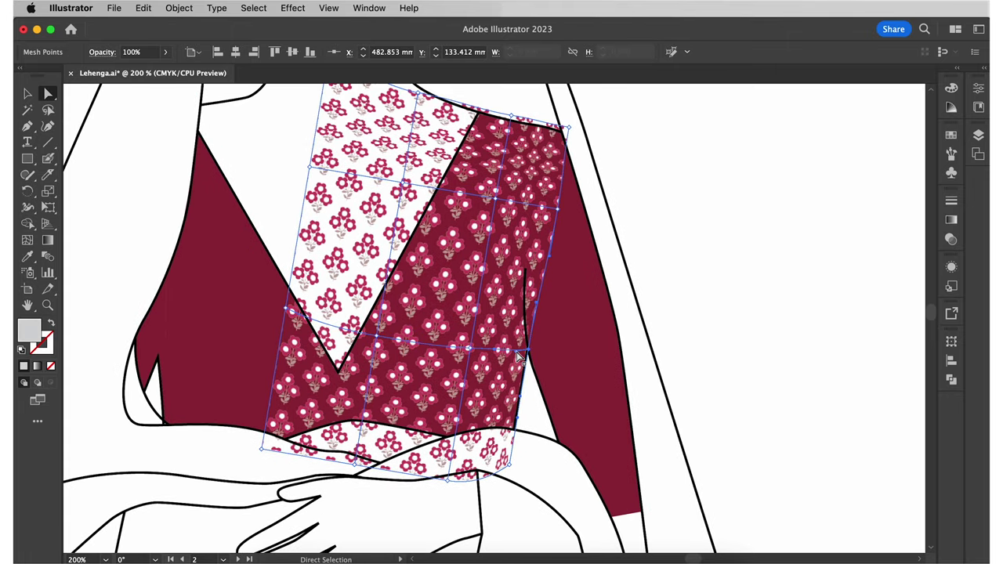
- Shift the mesh points along the pattern's lower edge to fit the blouse hem above the crossed arms
left_click_drag(510, 464, 510, 453)
left_click_drag(354, 465, 356, 456)
left_click_drag(261, 449, 295, 449)
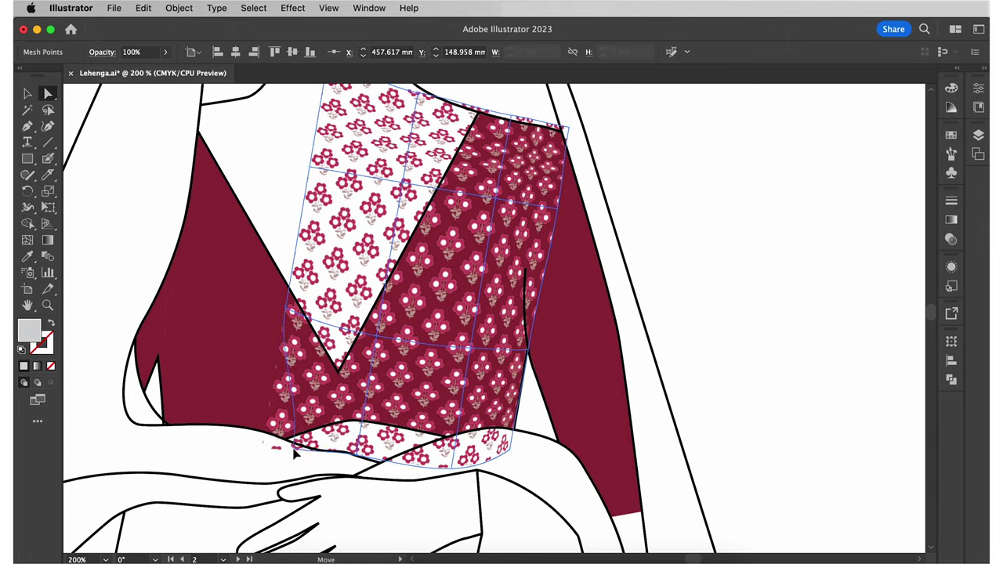
- Warp the floral pattern's envelope mesh points so the print follows the right half of the blouse from shoulder to waist
left_click_drag(285, 308, 311, 311)
scroll(311, 311, "up", 2)
left_click_drag(383, 235, 396, 242)
left_click_drag(397, 144, 423, 155)
left_click_drag(308, 116, 352, 130)
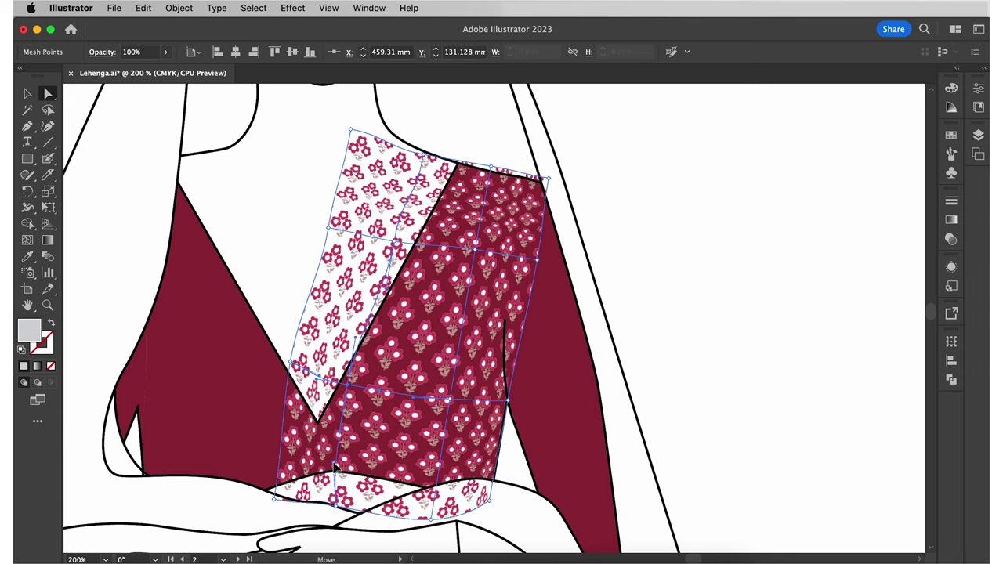
left_click_drag(548, 179, 540, 180)
left_click_drag(475, 250, 468, 250)
left_click_drag(491, 167, 489, 165)
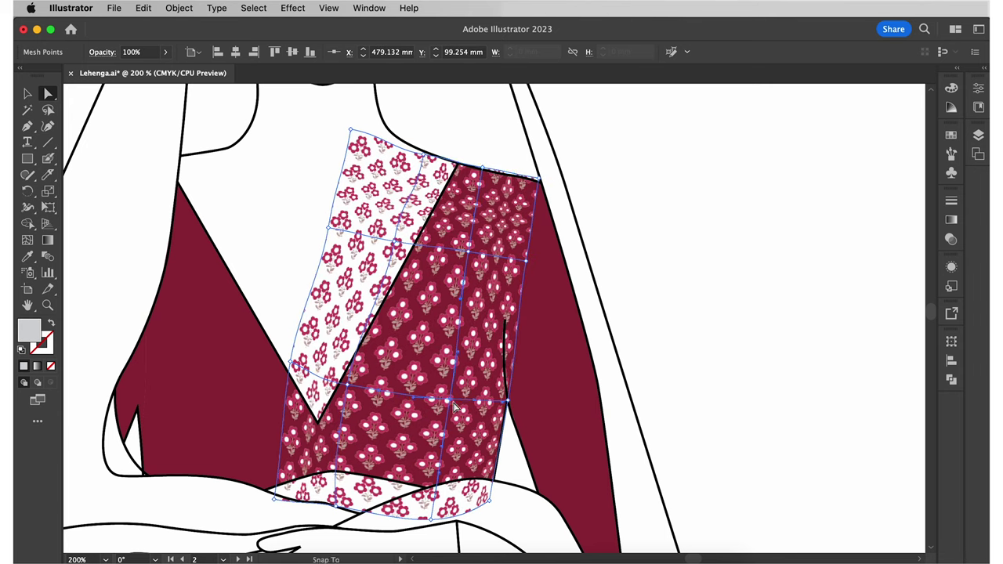
left_click_drag(450, 399, 514, 423)
left_click(703, 352)
- Draw a closed Pen outline around the blouse's right half, following the shoulder, side seam, lower edge and neckline
key("p")
left_click(514, 176)
left_click(505, 319)
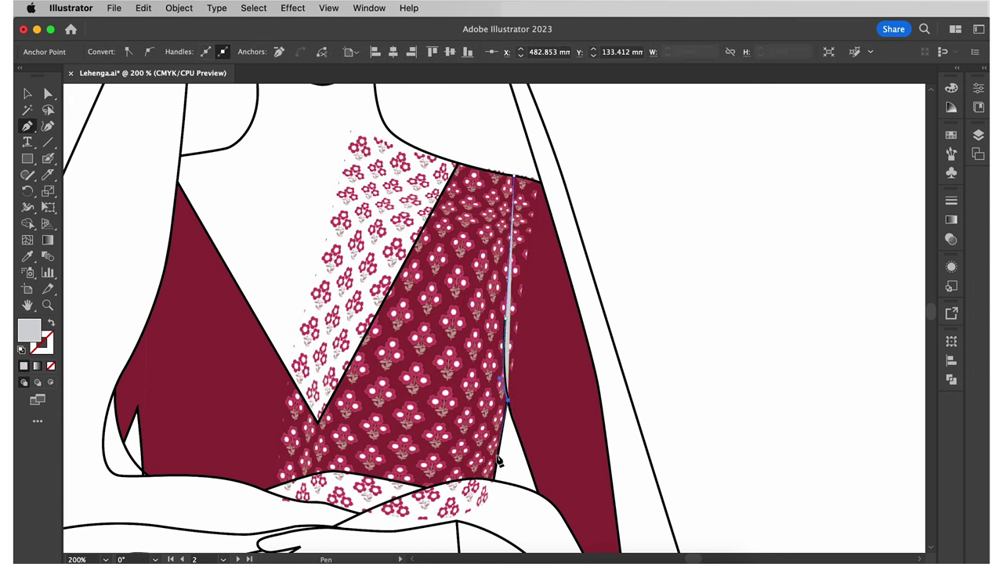
left_click(493, 479)
left_click_drag(427, 487, 406, 500)
left_click(317, 473)
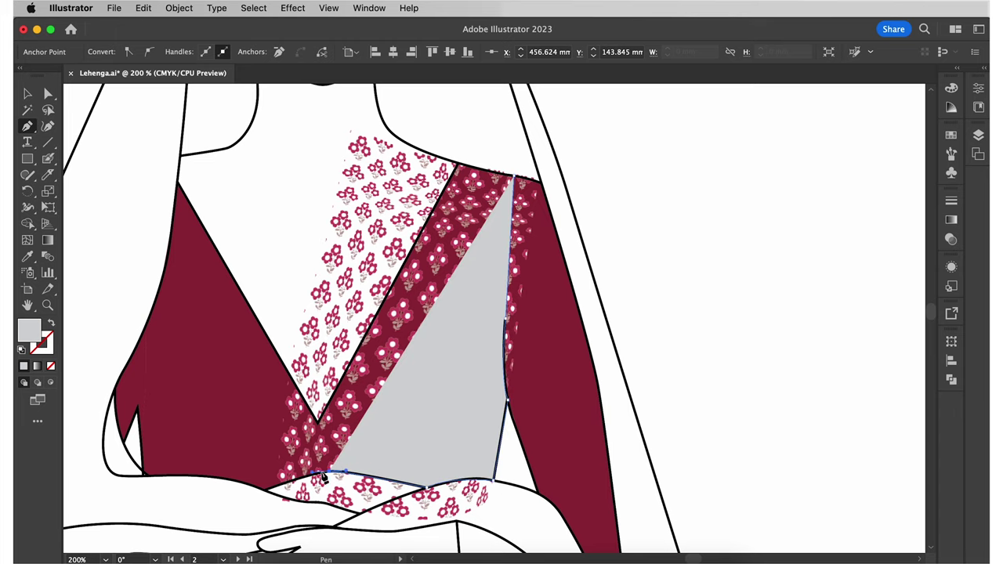
left_click(317, 422)
left_click(457, 164)
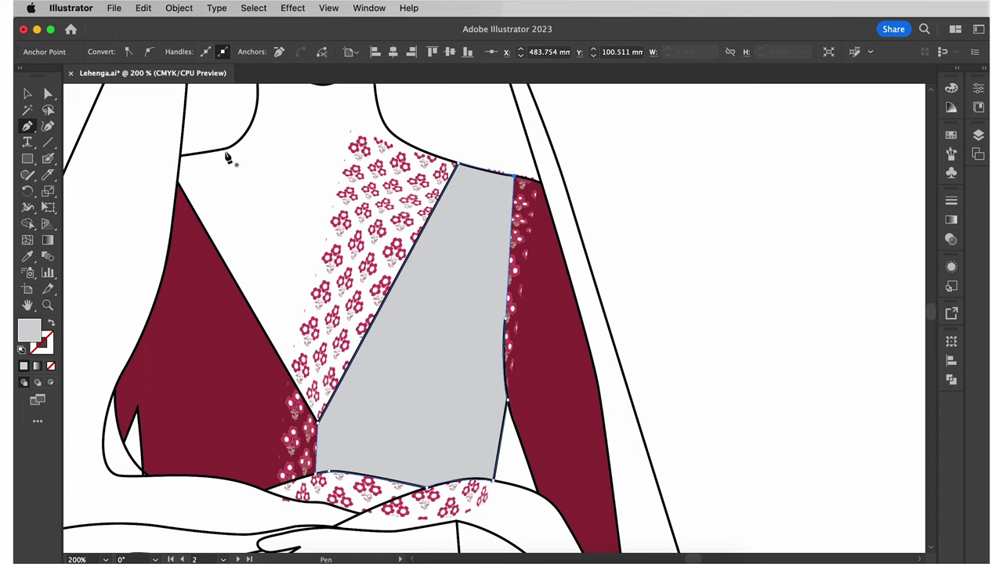
- Make a clipping mask from the traced blouse outline and the warped floral pattern beneath it
left_click(28, 94)
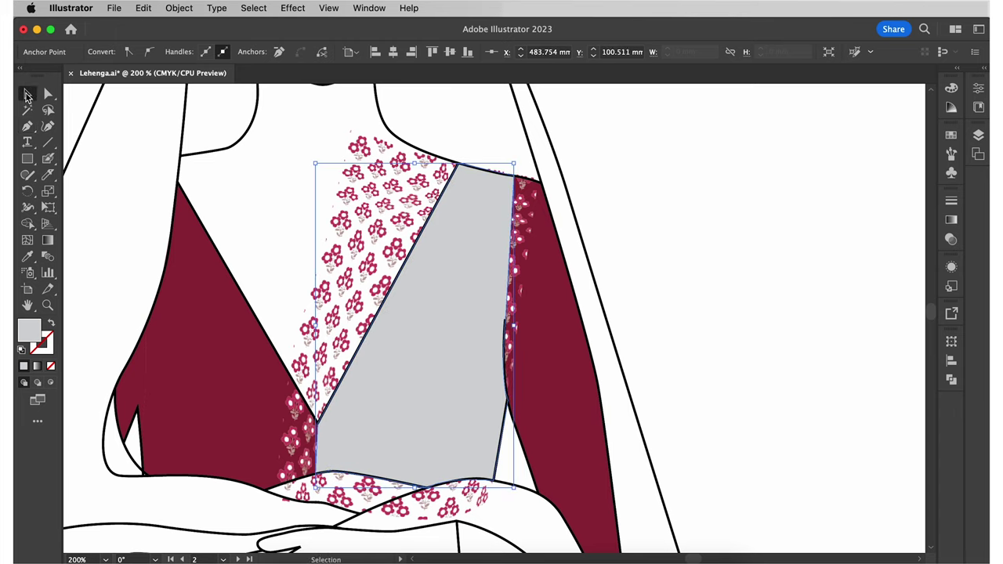
left_click(359, 245, "shift")
right_click(360, 243)
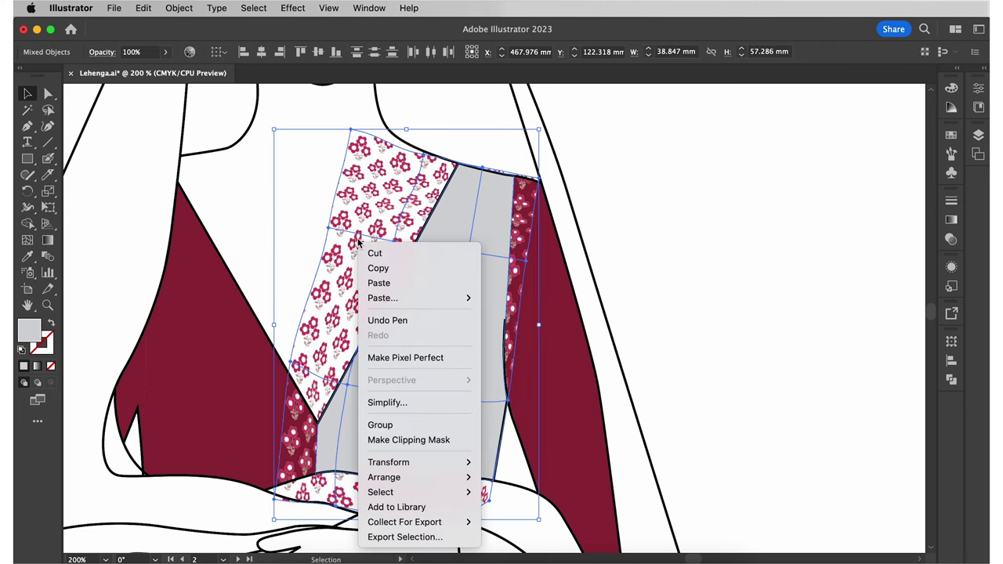
left_click(441, 444)
- Reflect a copy of the clipped floral pattern and place it over the left half of the blouse
right_click(462, 368)
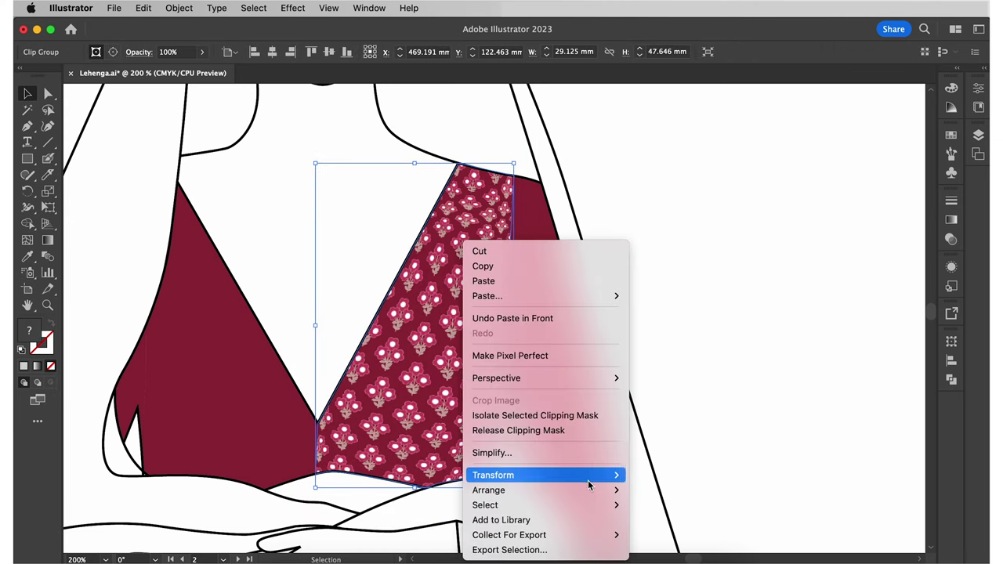
mouse_move(589, 478)
left_click(652, 476)
left_click(423, 371)
left_click_drag(414, 383, 220, 385)
key("a")
left_click(771, 353)
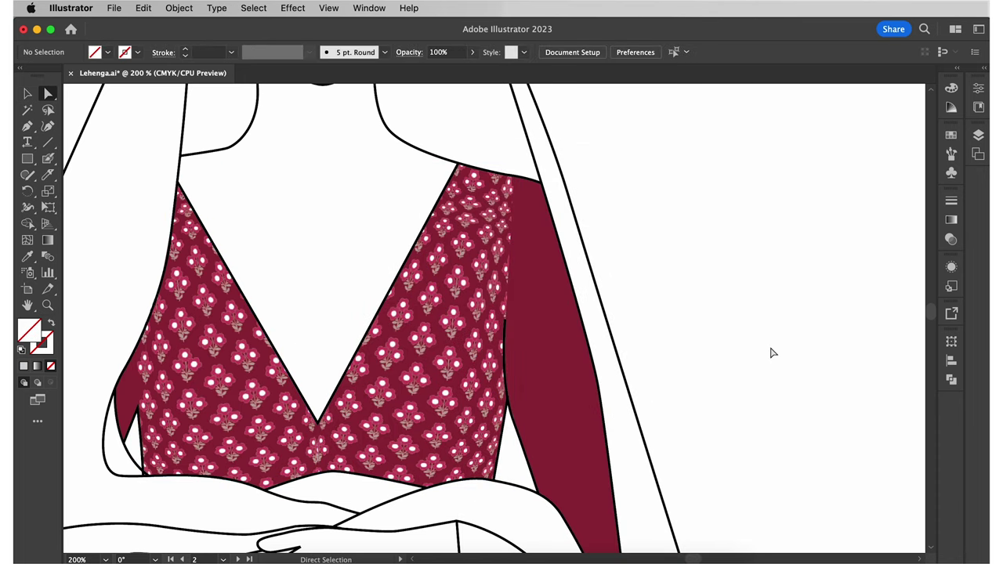
- Draw a tall rectangle filled with the floral pattern beside the sleeve and rasterize it
key("super+minus")
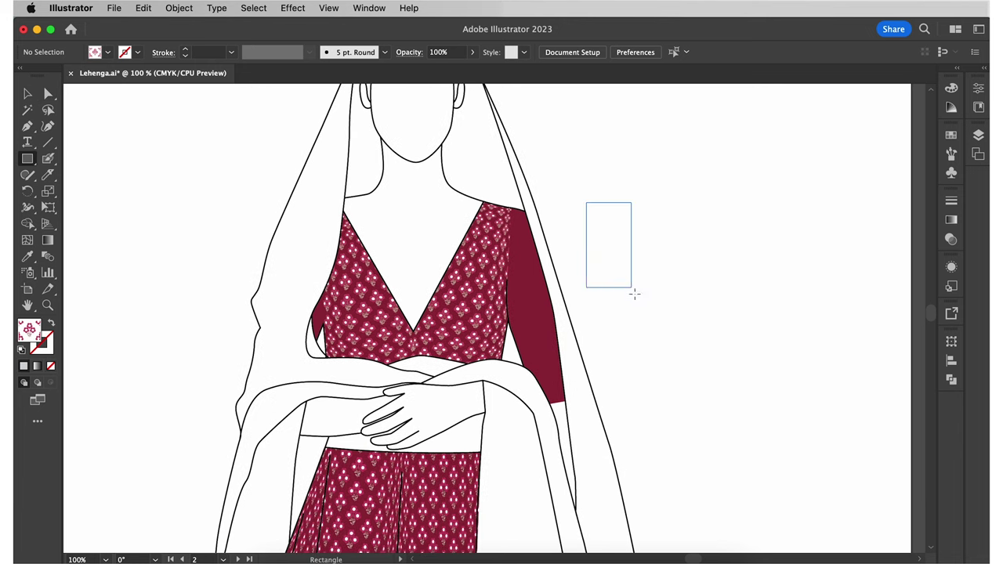
left_click_drag(635, 294, 694, 414)
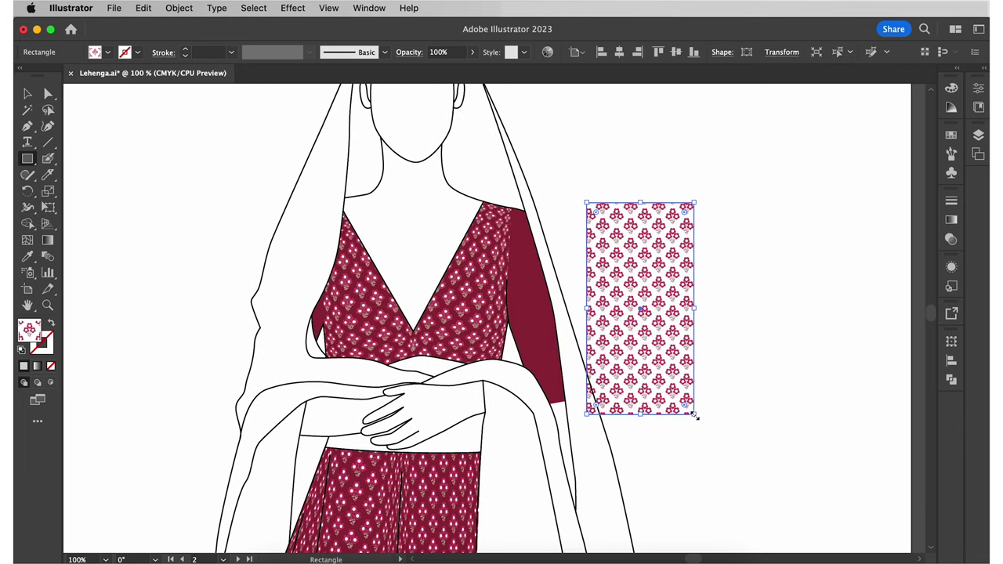
key("v")
left_click(179, 8)
left_click(226, 240)
left_click(657, 418)
- Apply an envelope mesh with 1 row and 3 columns to the rasterized floral rectangle
left_click(179, 8)
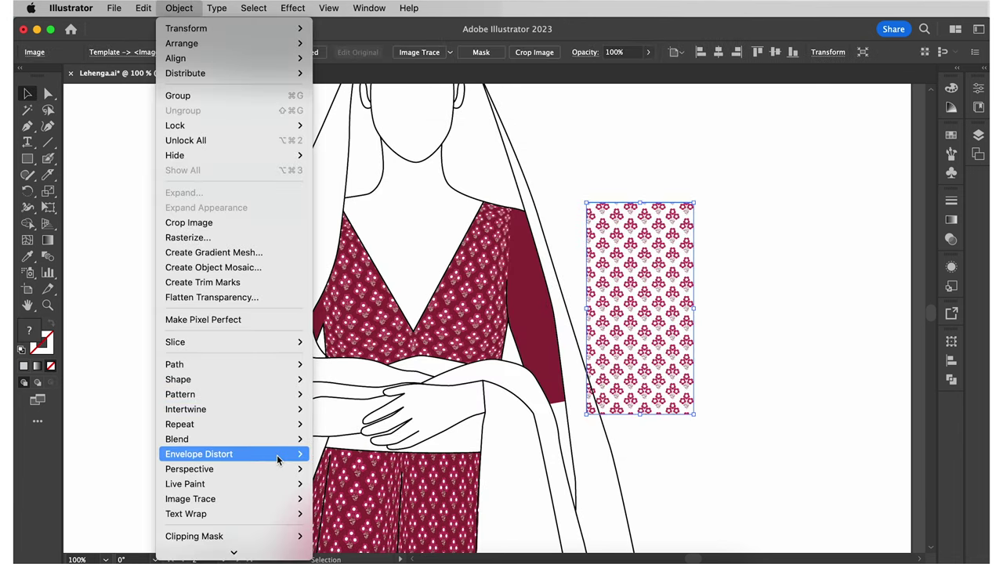
left_click(361, 471)
key("Tab")
key("Return")
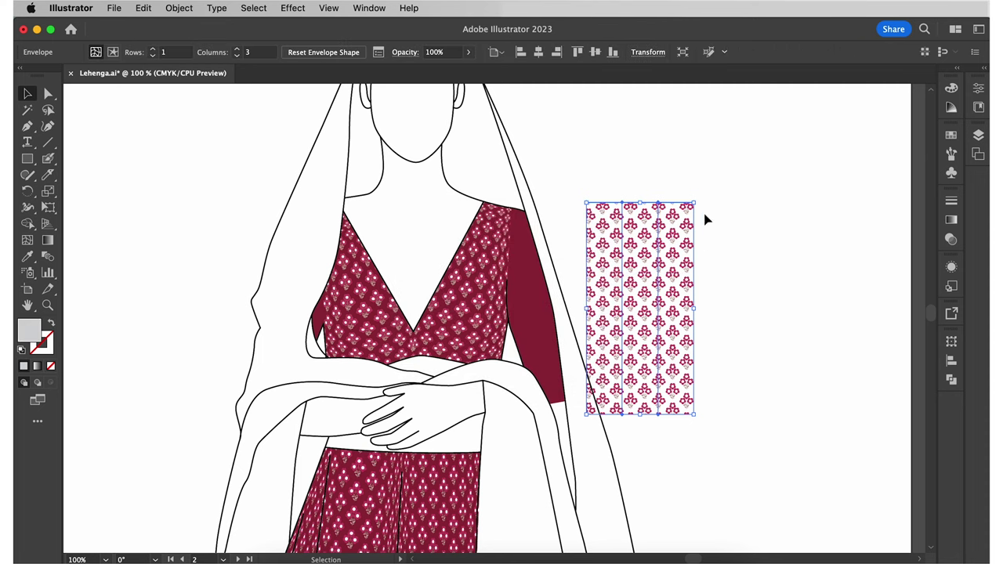
- Rotate the meshed floral rectangle to the sleeve's slant and position it over the right sleeve
left_click_drag(704, 217, 684, 201)
left_click_drag(666, 246, 597, 243)
left_click_drag(606, 189, 600, 188)
left_click_drag(581, 247, 552, 251)
key("=")
key("super+=")
key("super+=")
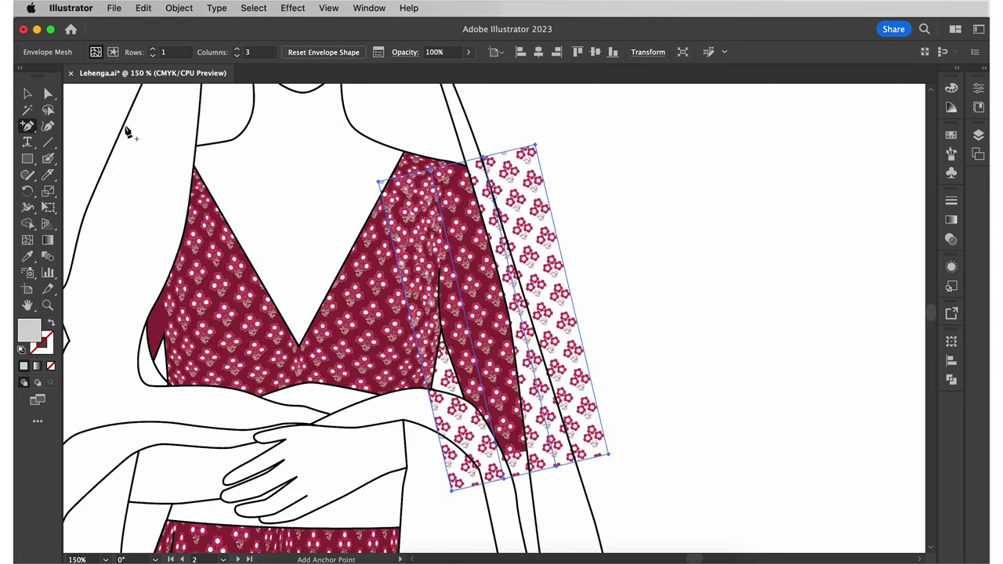
- Pull the mesh's upper and lower points inward to narrow the floral pattern along the sleeve
left_click(48, 93)
scroll(650, 282, "down", 3)
left_click_drag(440, 442, 492, 430)
scroll(492, 429, "up", 4)
left_click(360, 176)
left_click_drag(359, 176, 387, 166)
left_click_drag(567, 126, 520, 136)
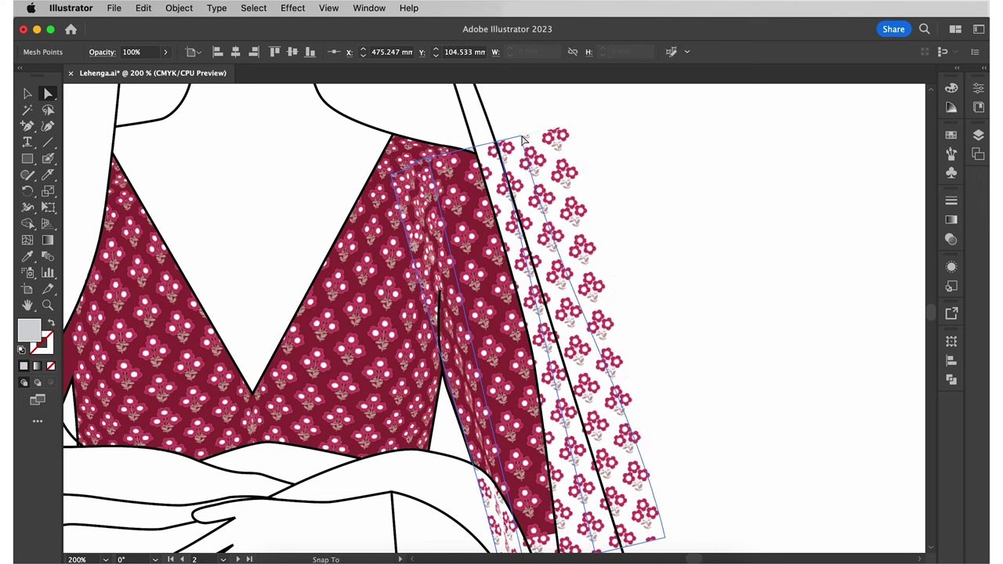
scroll(520, 136, "down", 3)
left_click_drag(611, 442, 593, 446)
left_click_drag(681, 426, 609, 442)
- Fine-tune the sleeve pattern's mesh points near the cuff and the shoulder
scroll(610, 441, "up", 4)
key("super+=")
key("super+=")
mouse_move(578, 407)
left_mouse_down()
mouse_move(572, 385)
mouse_move(572, 411)
left_mouse_up()
left_click(660, 392)
scroll(566, 437, "up", 6)
scroll(349, 94, "up", 4)
left_click_drag(376, 252, 387, 250)
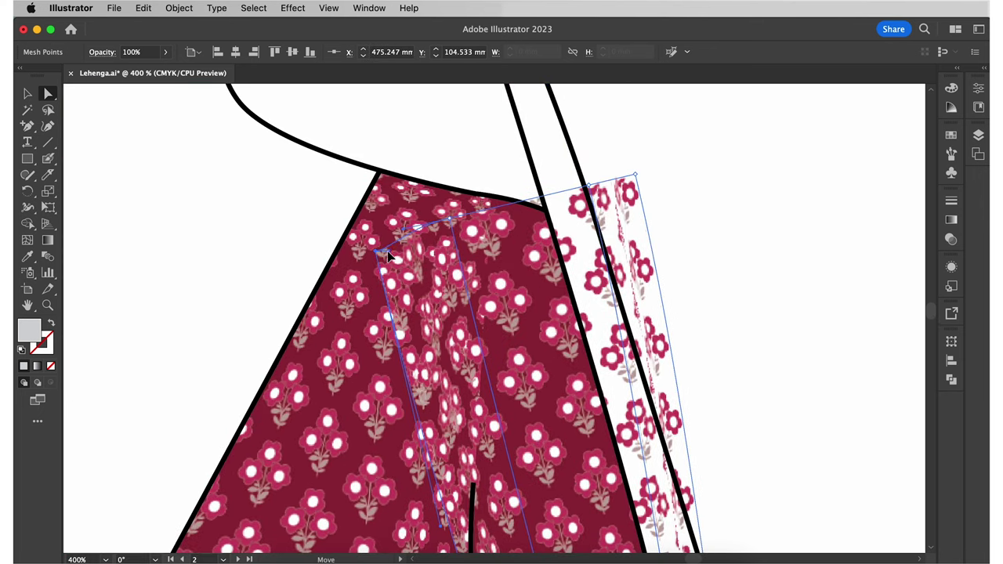
left_click(759, 353)
- Draw a closed Pen outline around the sleeve, following the shoulder, armhole, forearm, cuff and outer edge
key("super+-")
key("super+-")
key("p")
left_click(486, 122)
left_click_drag(478, 307, 480, 345)
left_click(511, 441)
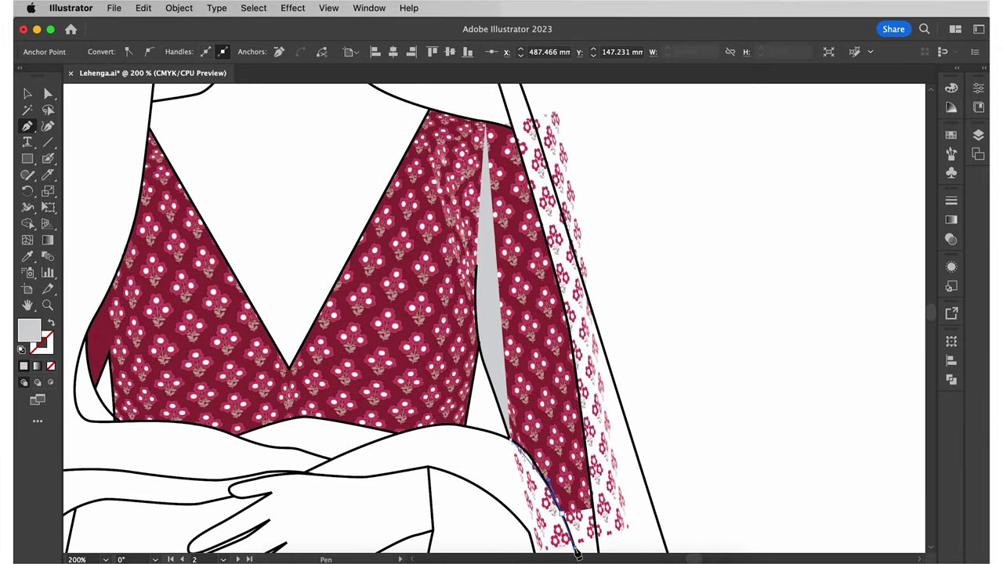
left_click(561, 512)
left_click(592, 508)
left_click_drag(563, 304, 533, 167)
left_click(513, 127)
left_click(486, 123)
- Clip the warped floral pattern to the traced sleeve outline
key("v")
left_click(543, 177, "shift")
right_click(546, 180)
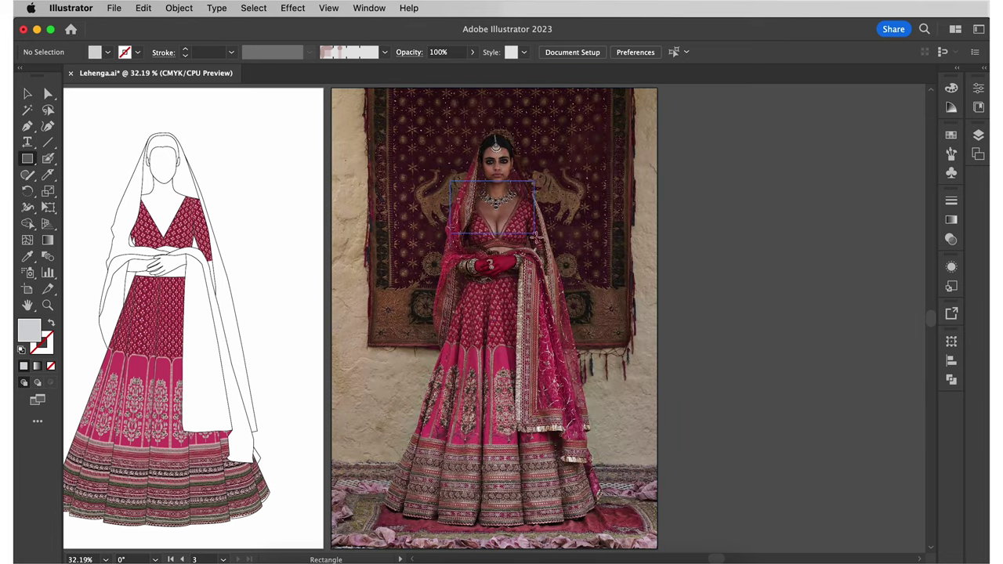
- Mask the reference photo with a rectangle around the blouse, and reposition and enlarge the crop on its artboard
left_click_drag(536, 235, 551, 262)
left_click(27, 94)
left_click(413, 131, "shift")
right_click(412, 133)
left_click(464, 333)
left_click_drag(510, 229, 395, 296)
left_click_drag(437, 332, 515, 395)
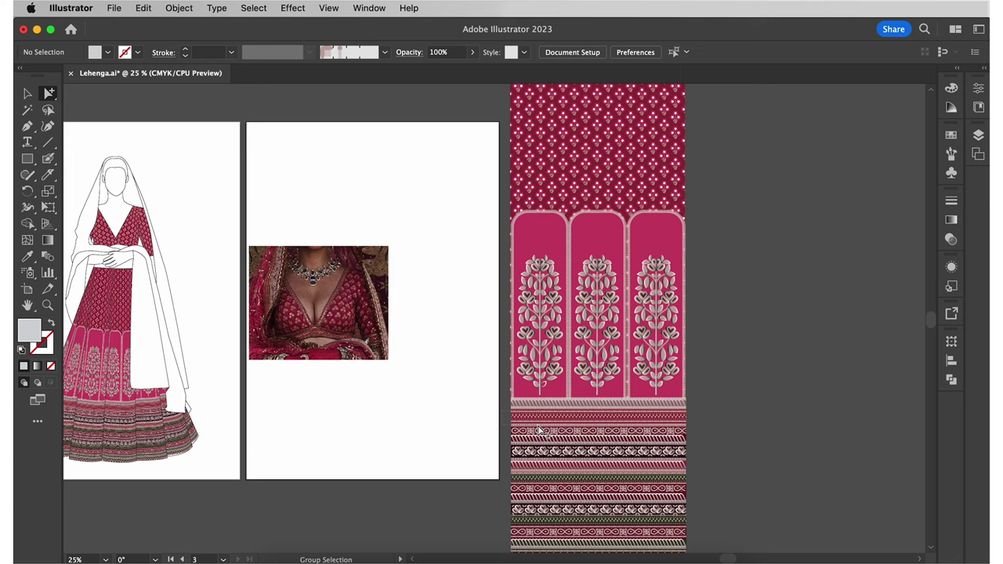
- Copy the star-patterned border band from the skirt artwork and place the copy below the cropped reference photo
left_click(539, 430)
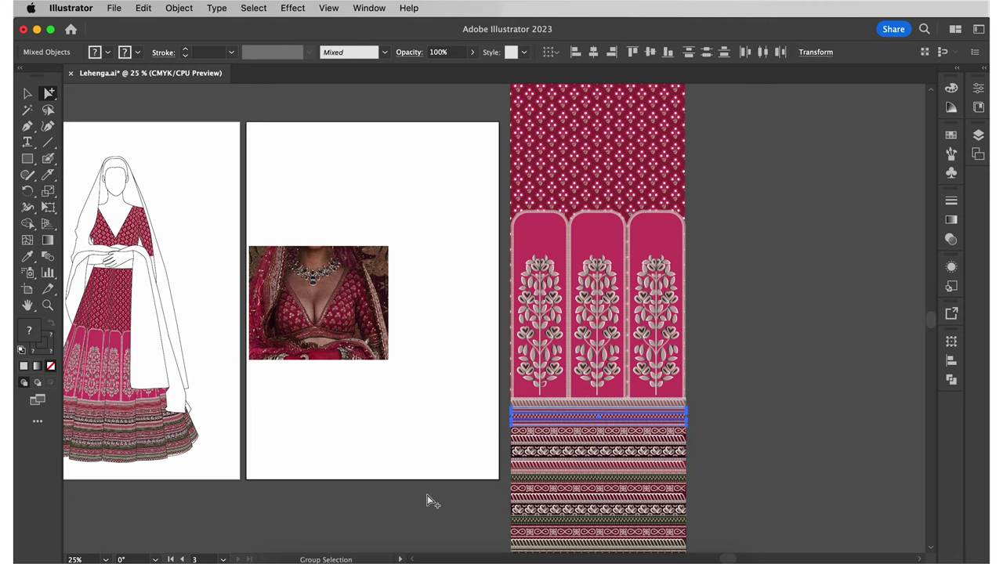
key("super+c")
key("super+v")
left_click_drag(474, 327, 350, 388)
- Duplicate the hatched trim line from the band's lower edge along its upper edge
left_click(339, 385)
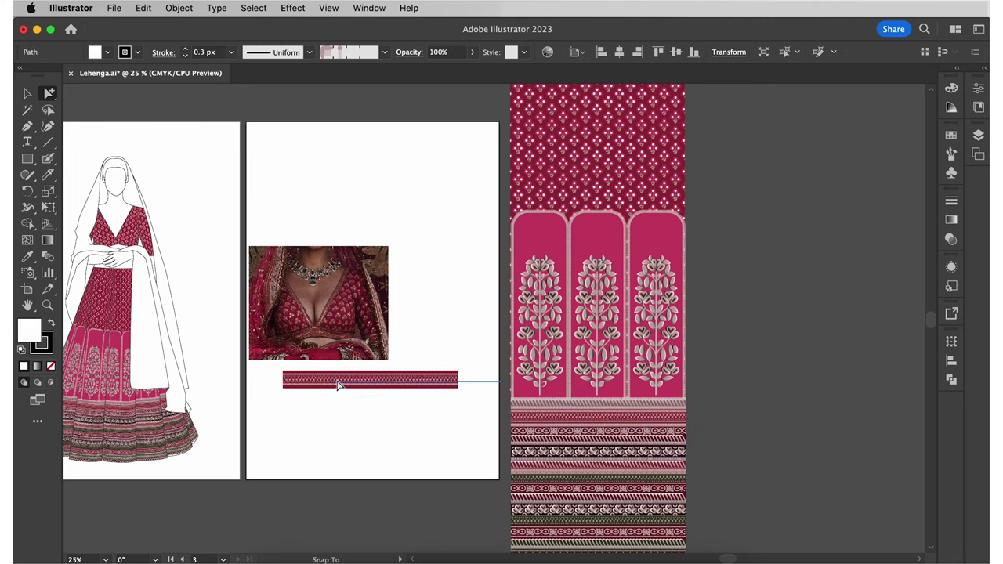
left_click_drag(465, 375, 465, 341)
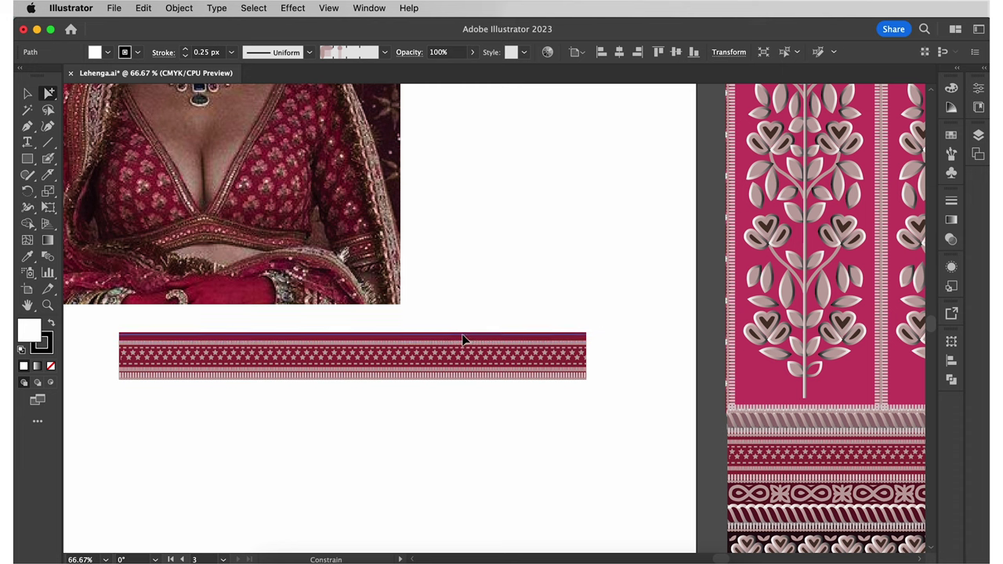
key("super+shift+a")
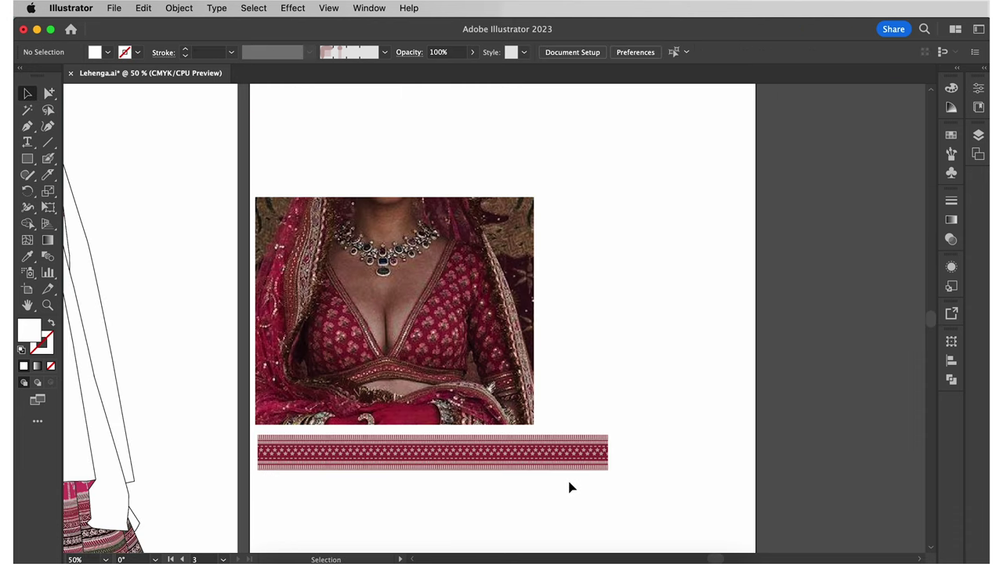
- Rasterize the complete star border band as a transparent 300 ppi image
left_click_drag(650, 433, 650, 433)
left_click(180, 7)
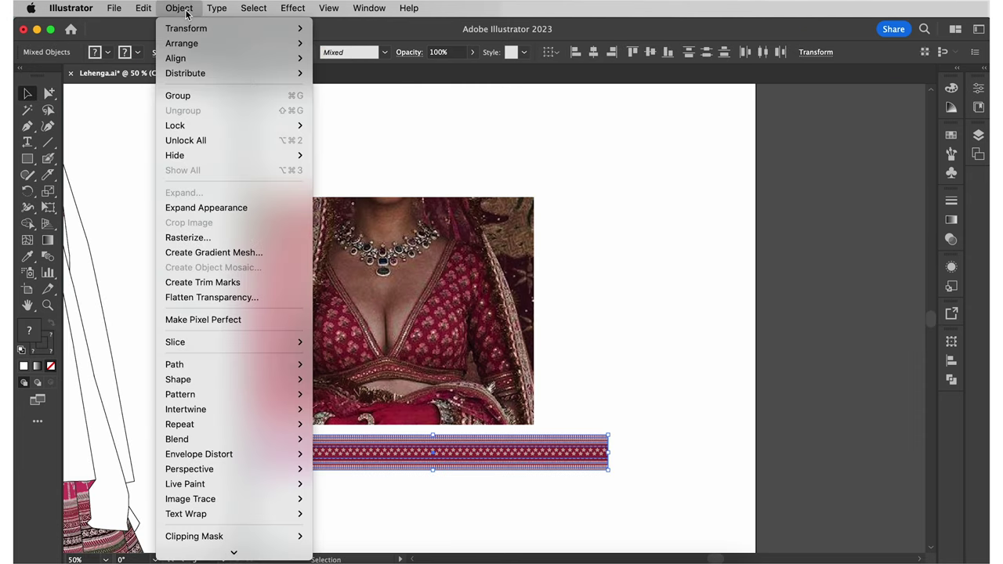
left_click(201, 234)
left_click(638, 397)
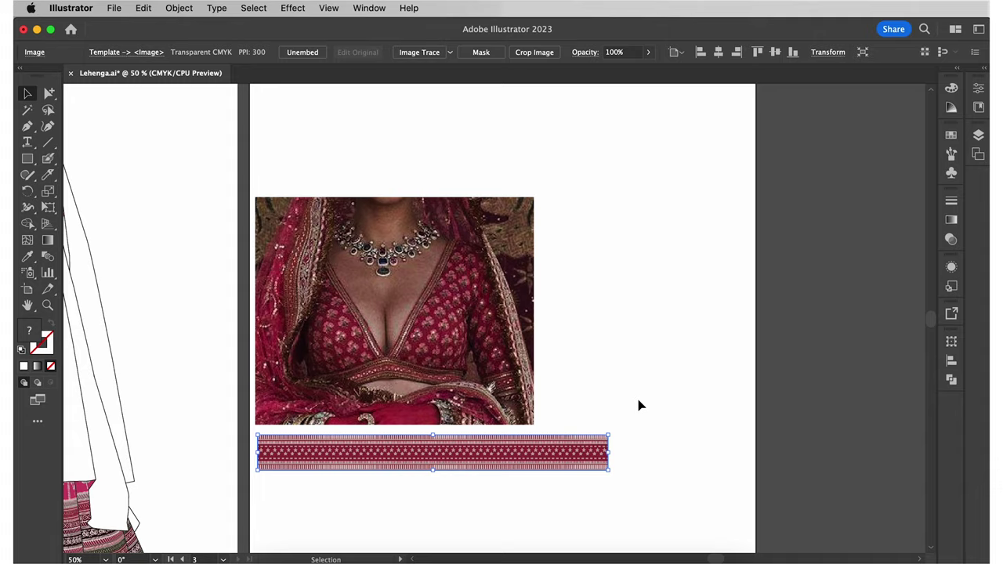
- Scale the border band down and place it across the blouse just beneath the neckline's point
left_click(639, 405)
scroll(638, 406, "left", 5)
left_click_drag(647, 471, 334, 217)
left_click_drag(507, 200, 290, 223)
left_click_drag(278, 232, 268, 210)
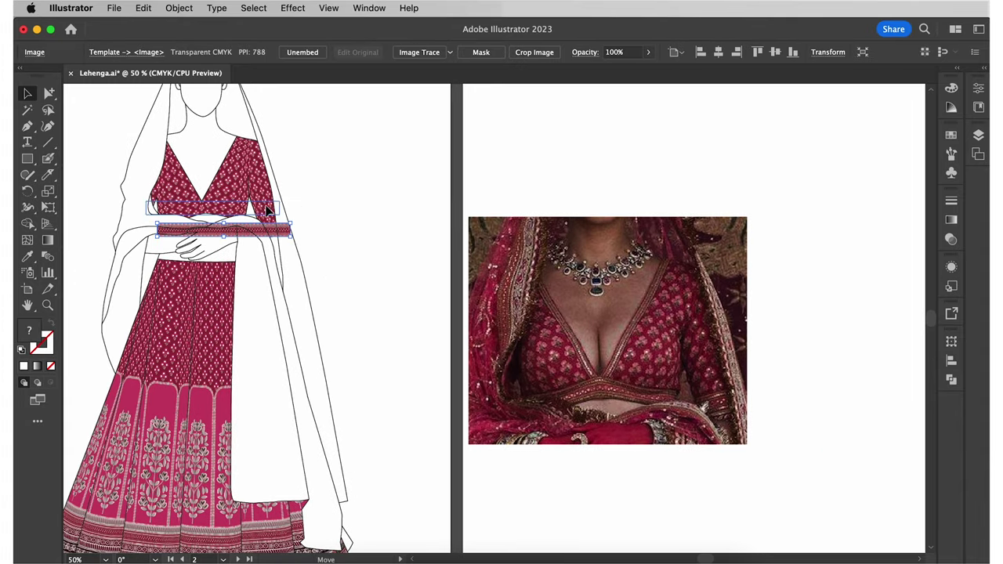
- Apply an envelope mesh with 1 row and 6 columns to the border band
key("super+equal")
key("super+equal")
key("super+equal")
key("super+equal")
left_click(179, 8)
mouse_move(231, 454)
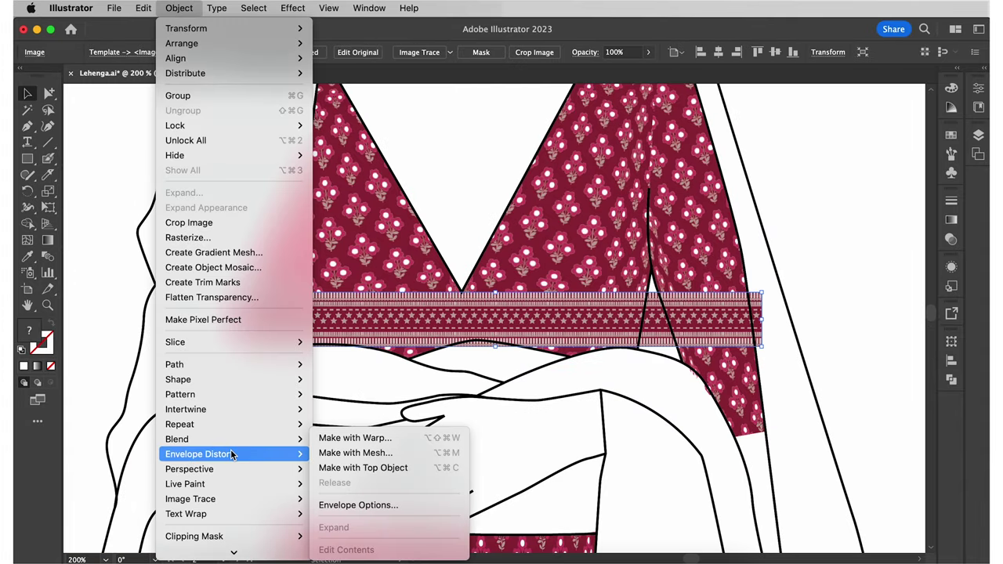
left_click(355, 453)
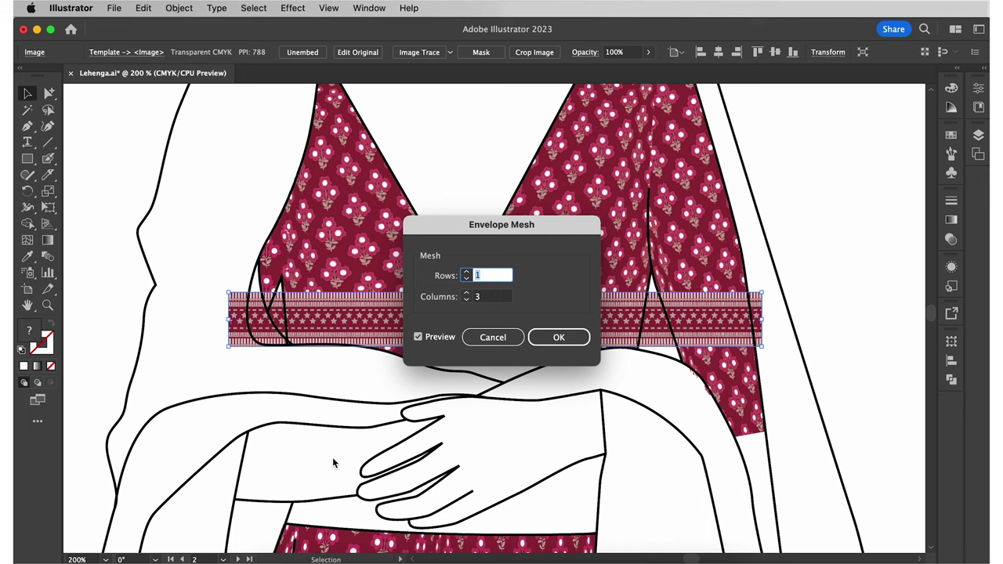
left_click(473, 299)
type("6")
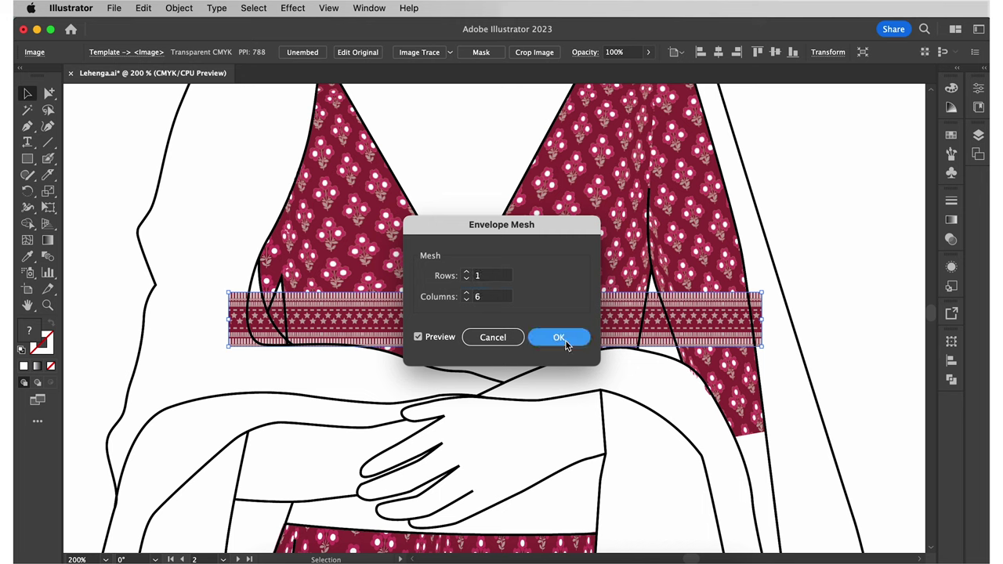
left_click(558, 337)
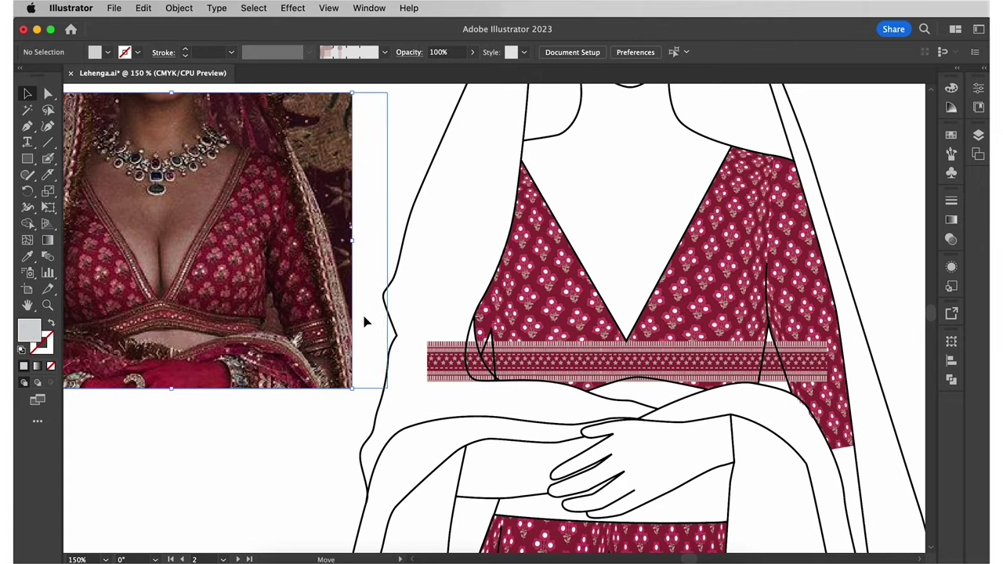
- Place the cropped reference photo next to the blouse sketch for comparison
left_click(387, 330)
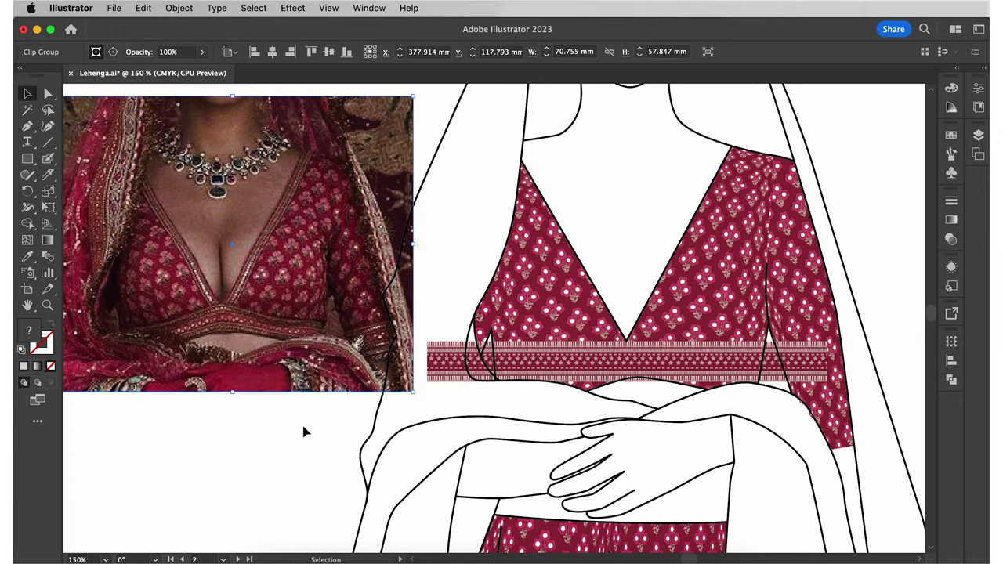
scroll(303, 427, "up", 1)
- Lower the band's mesh column just left of its centre to curve the border under the bust
key("shift+Down")
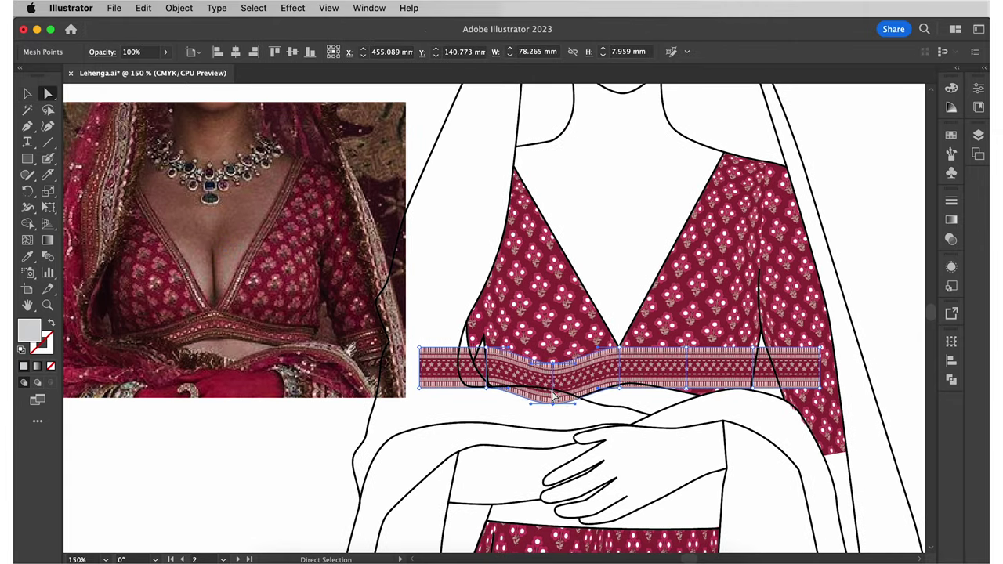
key("Down")
key("Down")
key("Down")
- Lower the second mesh column from the band's left end and shift it slightly right
left_click(487, 347)
left_click(486, 388, "shift")
key("shift+Down")
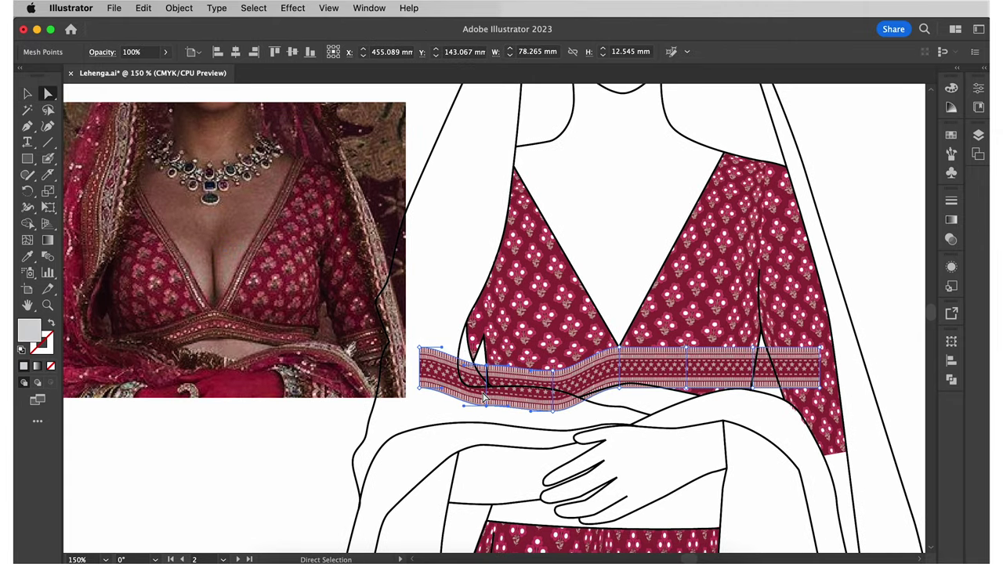
key("Right")
key("Right")
key("Right")
key("Right")
key("Right")
- Lower the mesh column at the band's left end and shift it right toward the side seam
left_click(420, 347)
left_click(420, 388, "shift")
key("shift+Down")
key("Right")
key("Right")
key("Right")
key("Right")
key("Right")
key("Right")
key("Right")
- Lower the band's mesh column just right of its centre to mirror the curve under the bust
left_click(686, 348)
left_click(686, 387, "shift")
key("shift+Down")
key("Down")
key("Down")
key("Down")
- Lower the second mesh column from the band's right end to continue the curve toward the side seam
left_click(753, 347)
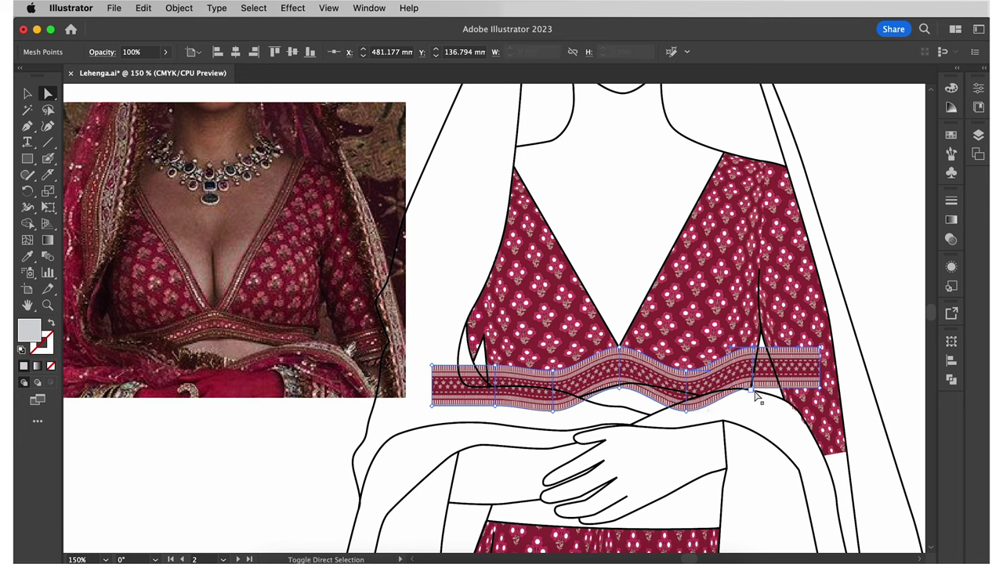
left_click(751, 390, "shift")
key("shift+Down")
key("Down")
key("Down")
key("Down")
key("Down")
key("Down")
key("Down")
key("Down")
- Nudge the second mesh column from the band's left end slightly lower
left_click(495, 366)
left_click(494, 406, "shift")
key("Down")
key("Down")
key("Down")
key("Down")
key("Down")
key("Down")
- Lower the upper mesh point left of the band's centre and shift the neighbouring outer column slightly right
left_click(552, 372)
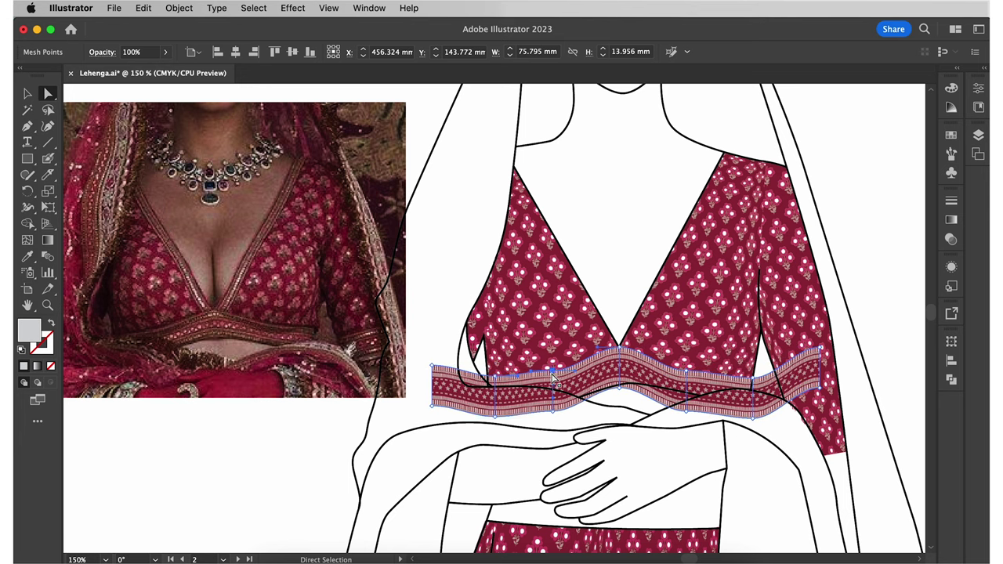
key("super+equal")
key("super+equal")
key("super+equal")
left_click_drag(496, 319, 496, 331)
left_click_drag(342, 334, 361, 343)
left_click_drag(343, 442, 356, 444)
- Pull the corner points of the band's left end inward to the side seam and smooth their curve handles
left_click_drag(175, 303, 261, 333)
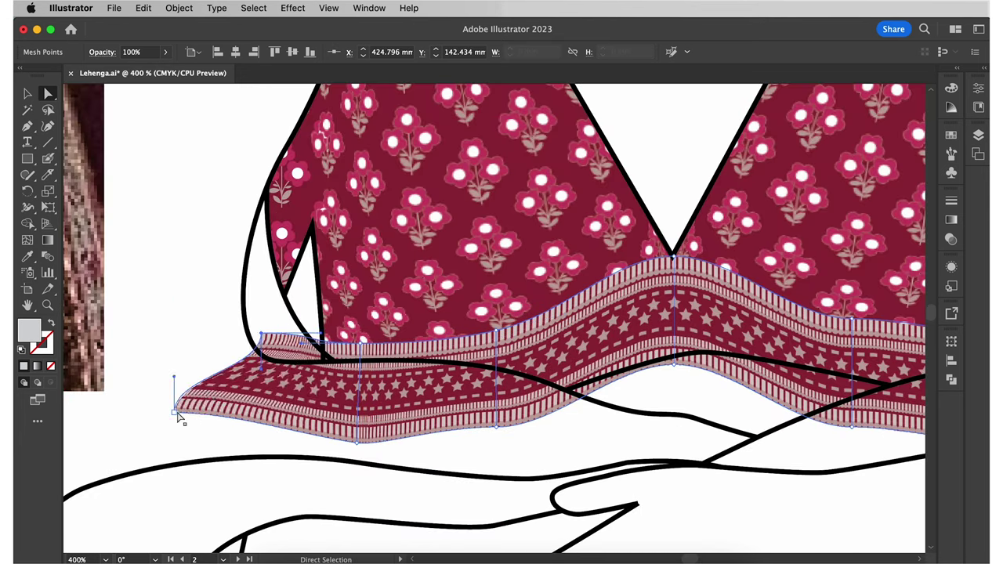
left_click_drag(175, 412, 260, 423)
left_click_drag(321, 333, 320, 348)
left_click_drag(317, 429, 362, 437)
left_click_drag(263, 334, 284, 345)
left_click_drag(258, 420, 276, 427)
- Adjust the handle of the lower mesh point right of the centre peak to smooth the band's bottom edge
left_click(496, 426)
scroll(497, 430, "right", 5)
left_click(574, 330)
left_click(396, 268)
left_click(396, 375)
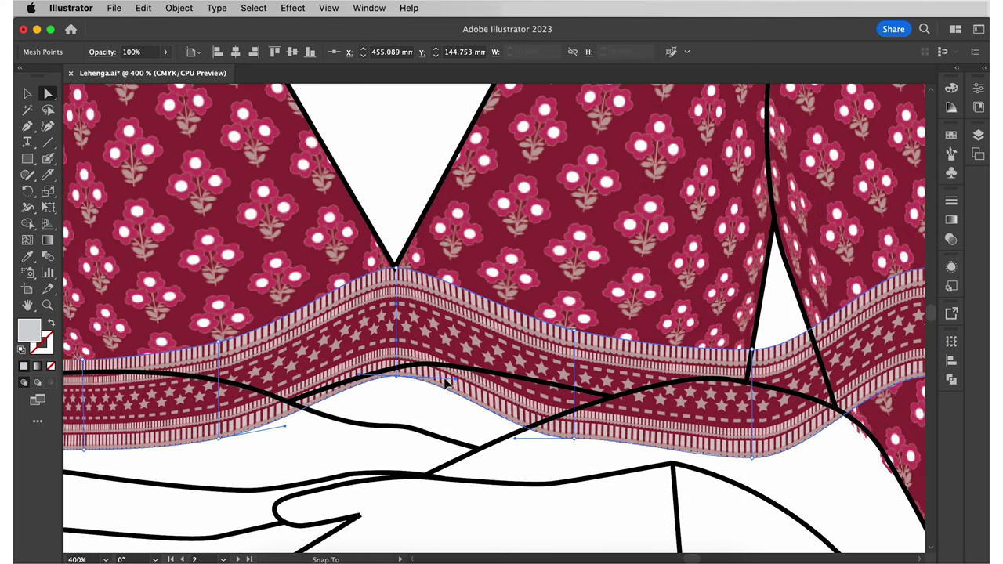
left_click(574, 439)
left_click_drag(515, 438, 516, 423)
- Shift the band's two outermost right mesh columns inward so the border ends near the right side seam
left_click_drag(752, 458, 718, 458)
left_click_drag(752, 350, 723, 352)
scroll(723, 354, "right", 3)
left_click_drag(831, 384, 695, 464)
left_click_drag(679, 362, 646, 363)
left_click_drag(679, 469, 591, 457)
scroll(649, 470, "left", 3)
left_click(751, 374)
left_click_drag(747, 480, 724, 478)
- Shift the lower mesh points of the band's three left columns slightly right to straighten those columns
scroll(724, 477, "left", 2)
left_click(345, 369)
left_click_drag(346, 465, 370, 460)
left_click(209, 385)
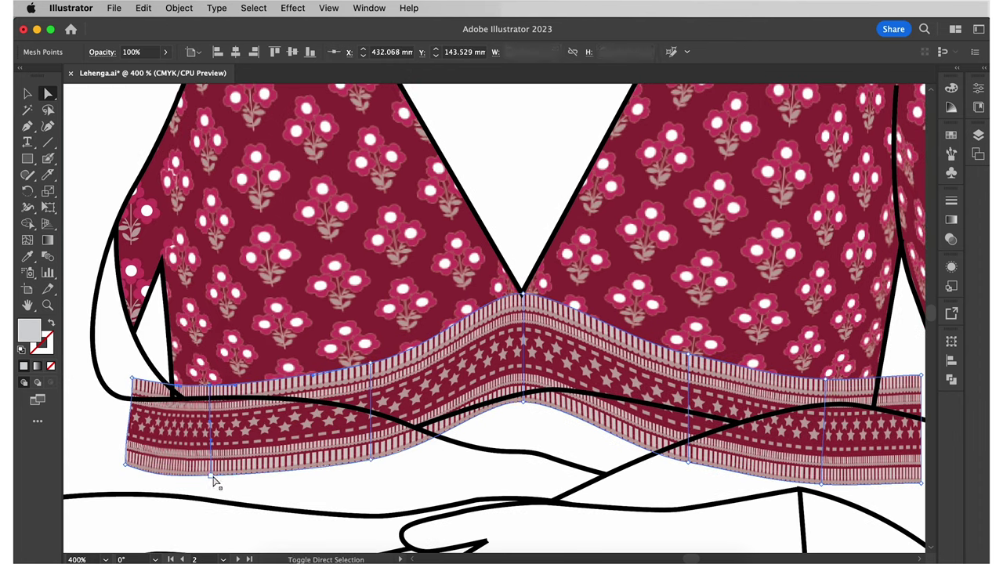
left_click_drag(210, 476, 227, 475)
left_click(132, 378)
left_click_drag(126, 465, 157, 466)
left_click(161, 495)
- Trace the visible lower blouse between the side seams and above the drape with the Pen tool, and clip the border band to it
key("super+minus")
left_click(345, 377)
key("v")
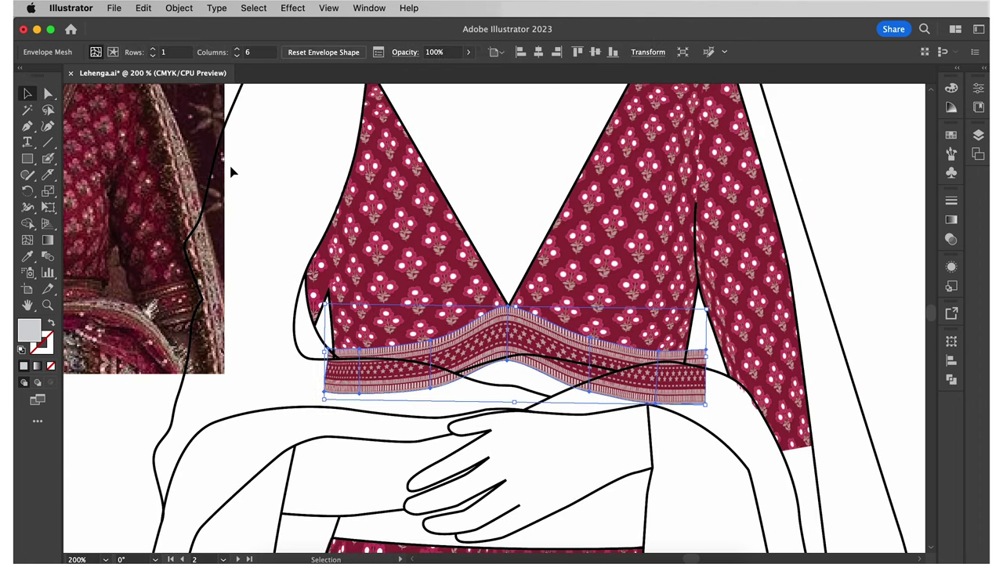
left_click(327, 152)
key("super+plus")
key("p")
left_click(228, 248)
left_click(236, 343)
left_click(244, 349)
left_click_drag(362, 354, 417, 368)
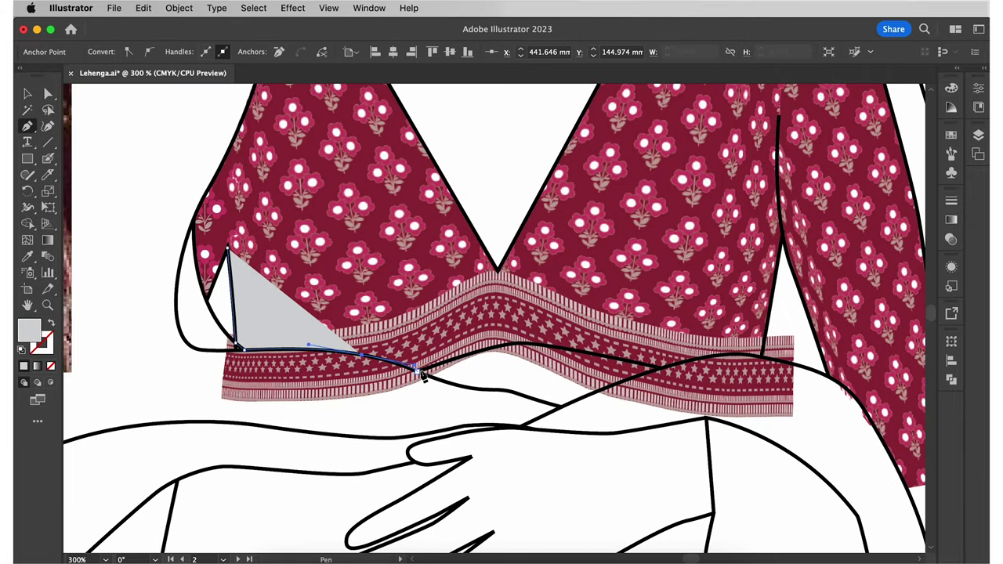
left_click(488, 389)
left_click(561, 406)
left_click(663, 367)
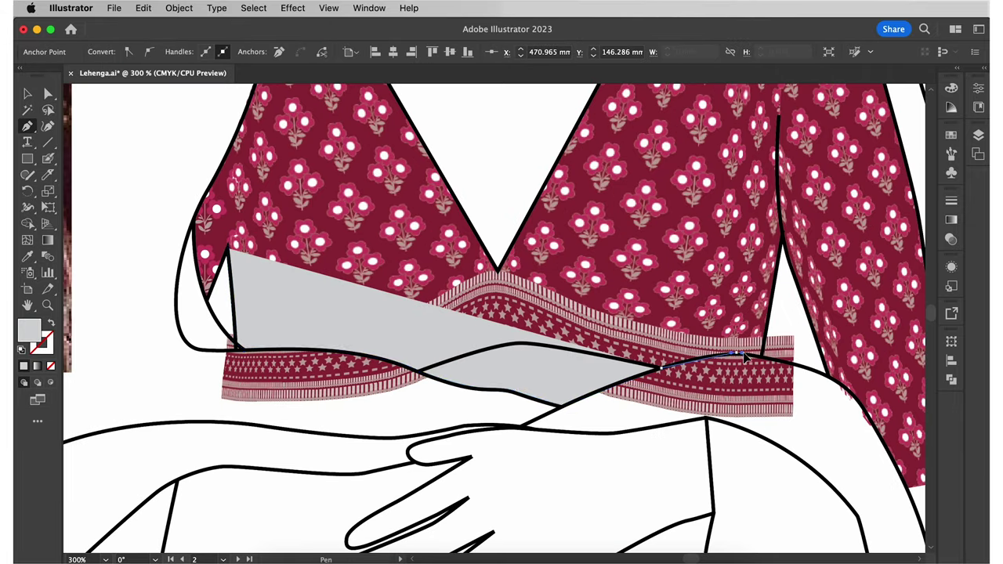
left_click(760, 357)
left_click(776, 271)
left_click(227, 249)
key("alt+super+c")
- Rasterize the flat star border strip on the separate artboard at 300 ppi with a transparent background
key("super+0")
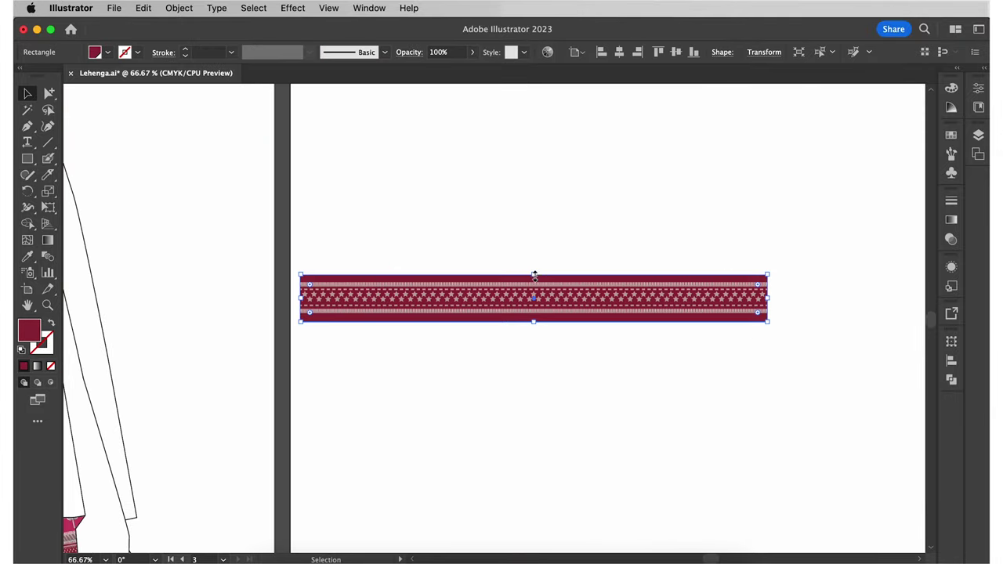
left_click(569, 227)
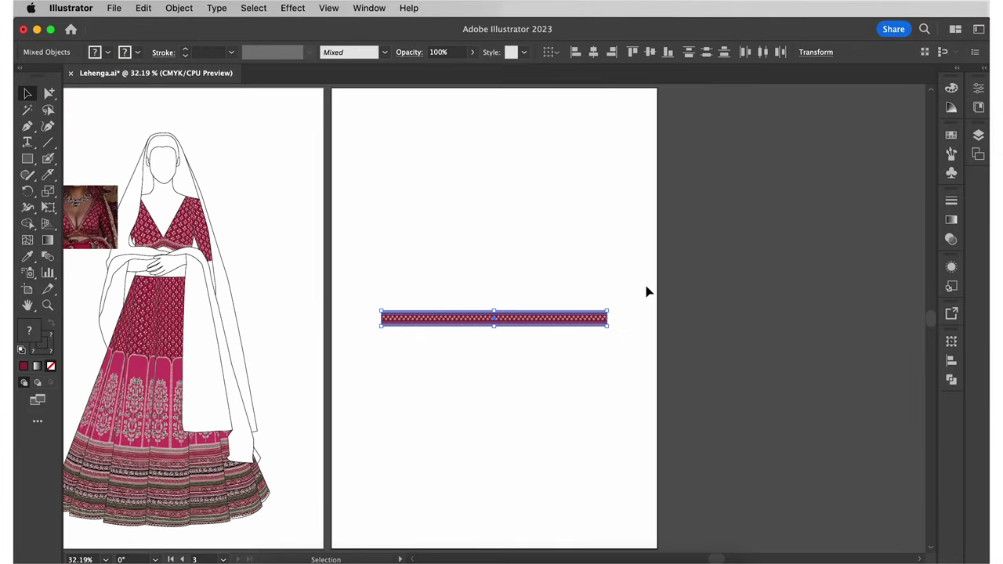
left_click(179, 8)
left_click(208, 244)
left_click(646, 399)
- Move the rasterized border strip over to the blouse sketch and shrink it into a narrow neckline trim
left_click_drag(589, 323, 381, 225)
key("super+plus")
key("super+plus")
key("super+plus")
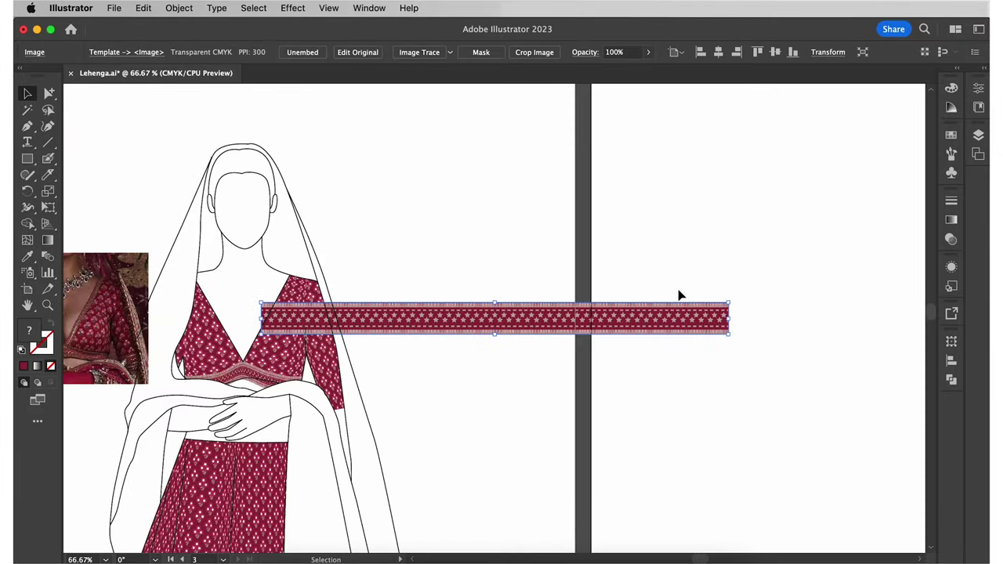
left_click_drag(728, 303, 455, 320)
scroll(456, 317, "left", 3)
left_click_drag(580, 328, 530, 332)
- Rotate the narrow trim and align it along the right edge of the V-neckline
key("super+plus")
left_click_drag(600, 305, 447, 291)
left_click_drag(427, 346, 459, 284)
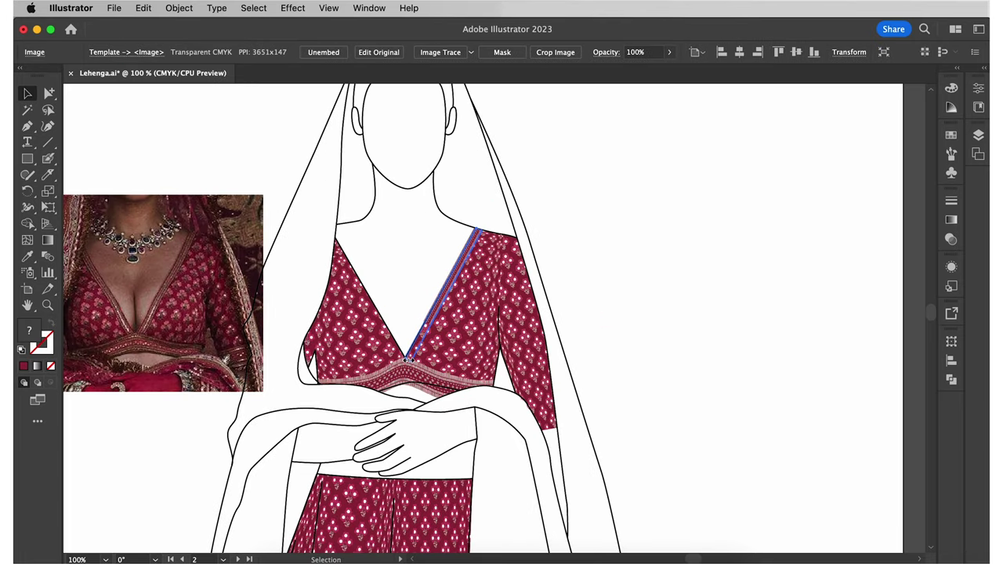
key("super+plus")
key("super+plus")
left_click_drag(567, 188, 573, 177)
left_click(541, 227)
- Duplicate the neckline trim in place, tilt the copy the opposite way and fit it along the left neckline edge
key("super+minus")
scroll(600, 287, "left", 3)
left_click(596, 286)
key("super+c")
key("super+f")
left_click_drag(699, 224, 607, 207)
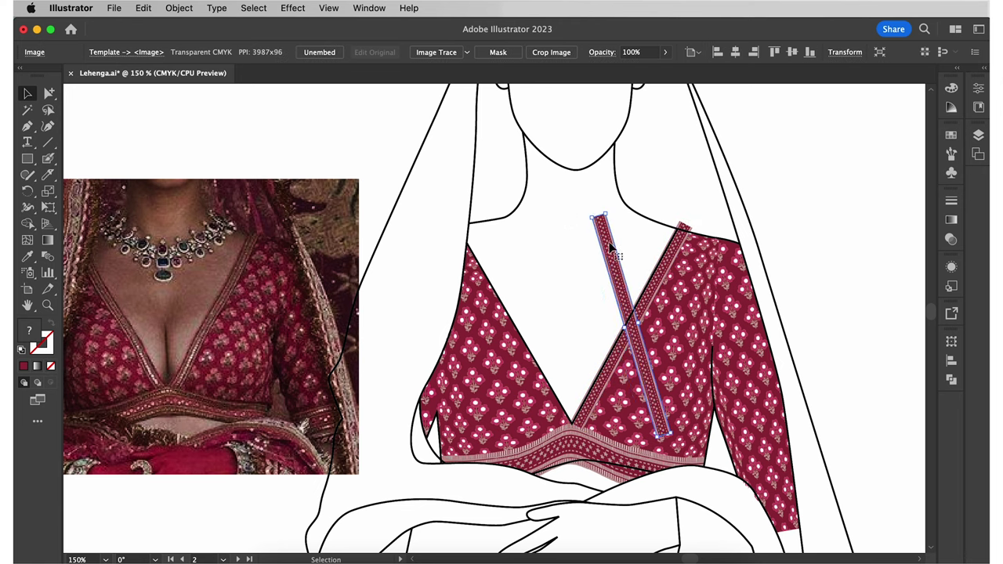
left_click_drag(609, 248, 471, 255)
left_click_drag(473, 220, 449, 226)
- Bring the curved underbust band in front of the two neckline trims
left_click(614, 458)
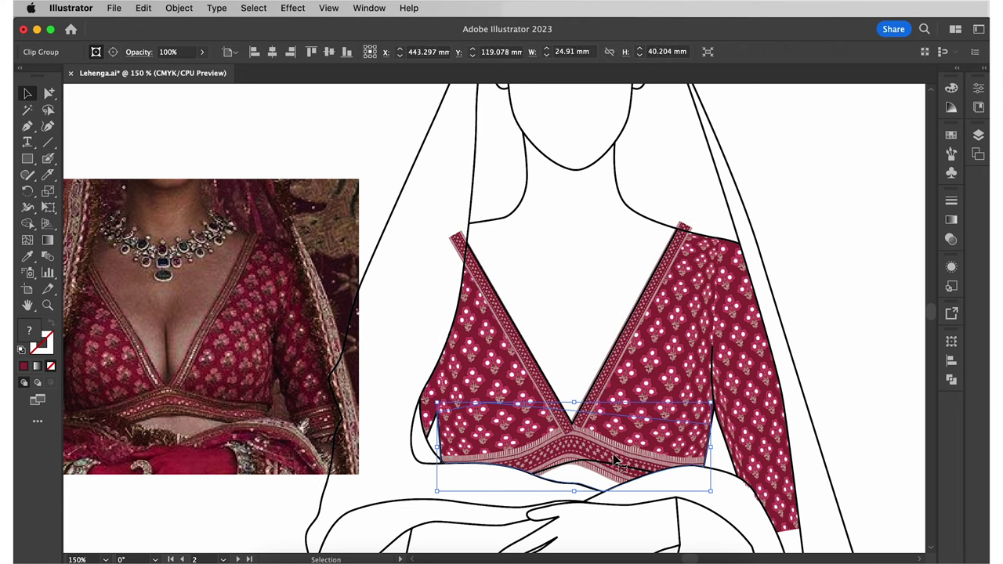
right_click(612, 459)
left_click(659, 392)
- Draw a closed V-shaped outline around both neckline trims, cutting off their ends above the shoulders
left_click(528, 368)
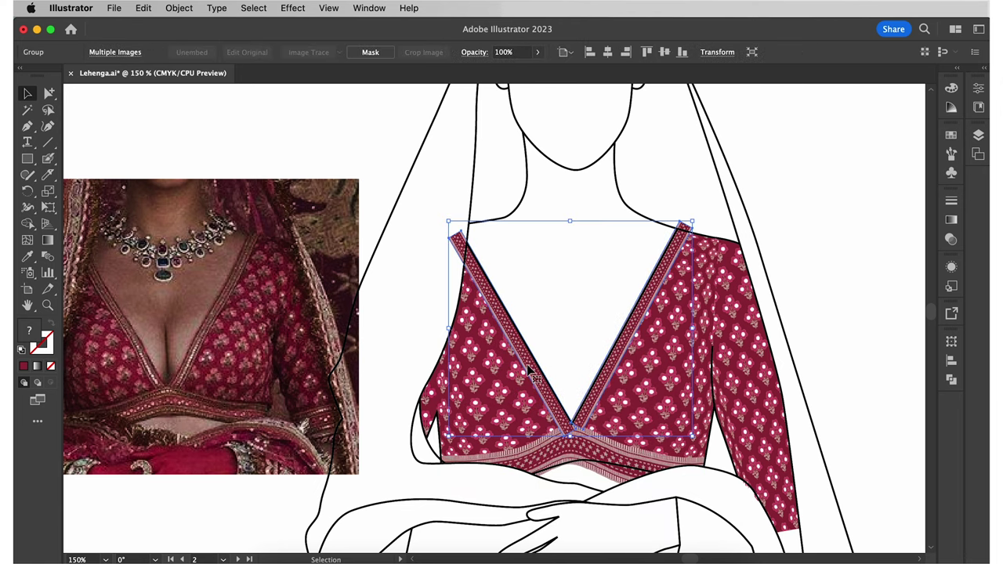
key("p")
left_click(469, 223)
left_click(463, 277)
left_click(530, 436)
left_click(616, 435)
left_click(703, 236)
left_click(668, 227)
left_click(468, 223)
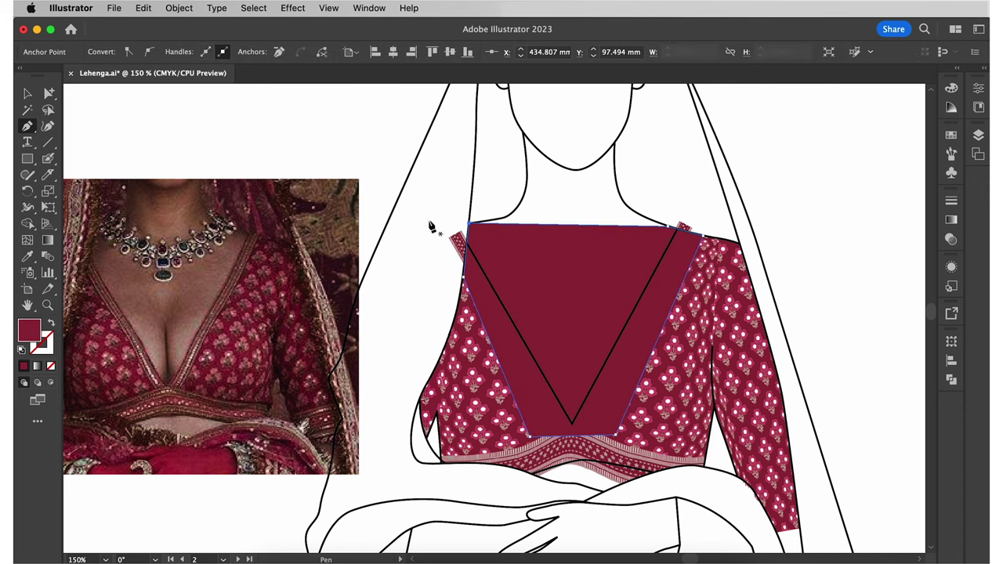
key("super+z")
left_click(572, 398)
left_click(469, 224)
- Clip the grouped neckline trims with the V-shaped outline using a clipping mask
key("v")
left_click(459, 244, "shift")
right_click(463, 246)
left_click(505, 435)
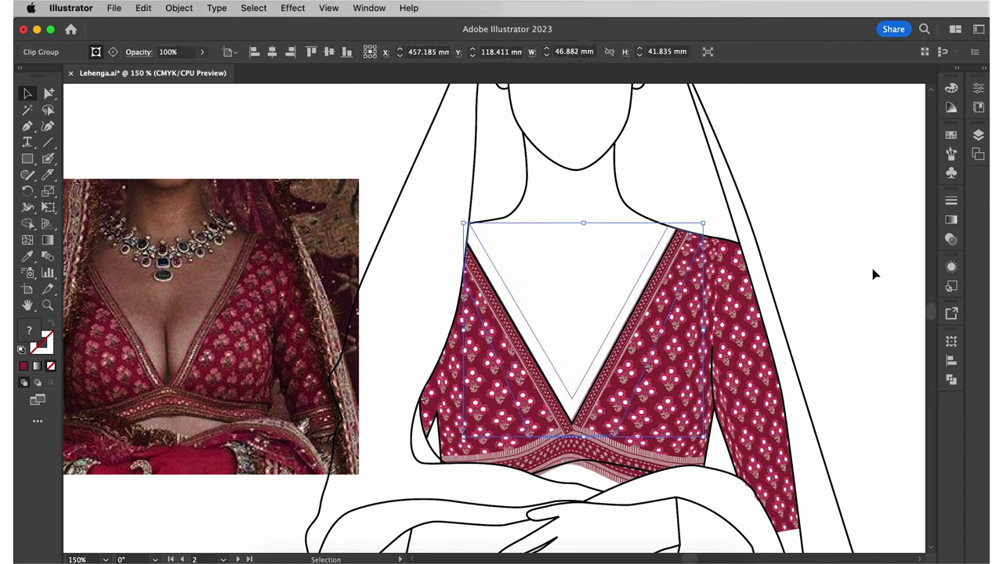
- Restack the underbust band on top so it covers the lower tips of the clipped neckline trims
left_click(873, 273)
right_click(614, 450)
left_click(823, 491)
left_click(862, 339)
key("super+minus")
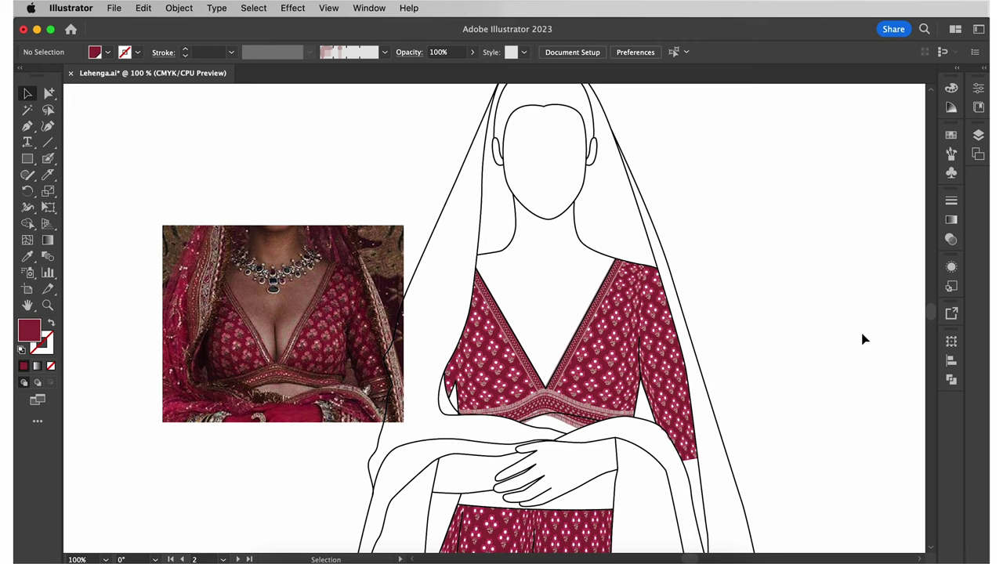
- Draw a rectangle about 80 mm by 202 mm over the hanging dupatta in the full reference photo
key("super+alt+0")
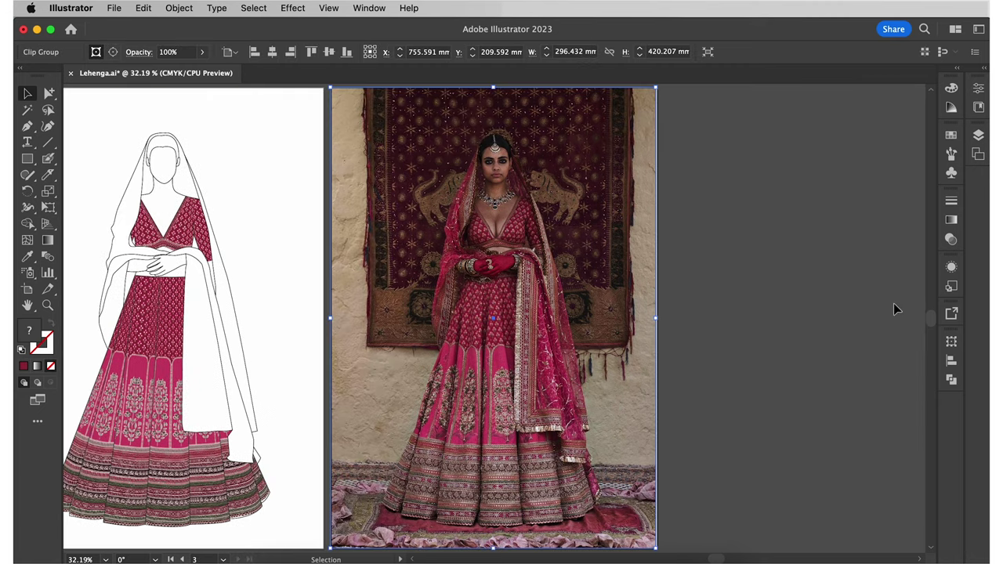
left_click(777, 307)
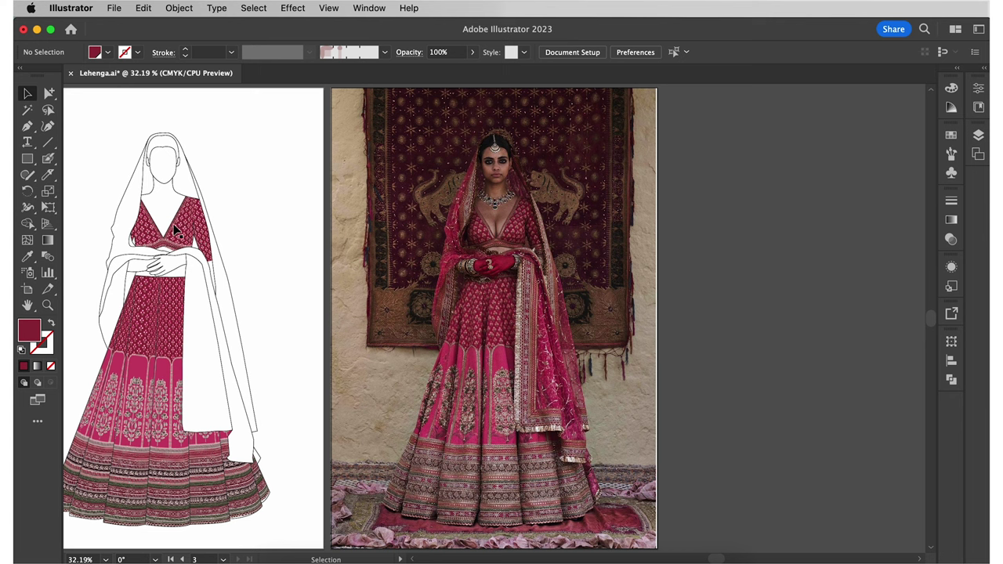
key("m")
key("d")
mouse_move(509, 249)
left_mouse_down()
mouse_move(561, 332)
mouse_move(599, 353)
mouse_move(597, 468)
left_mouse_up()
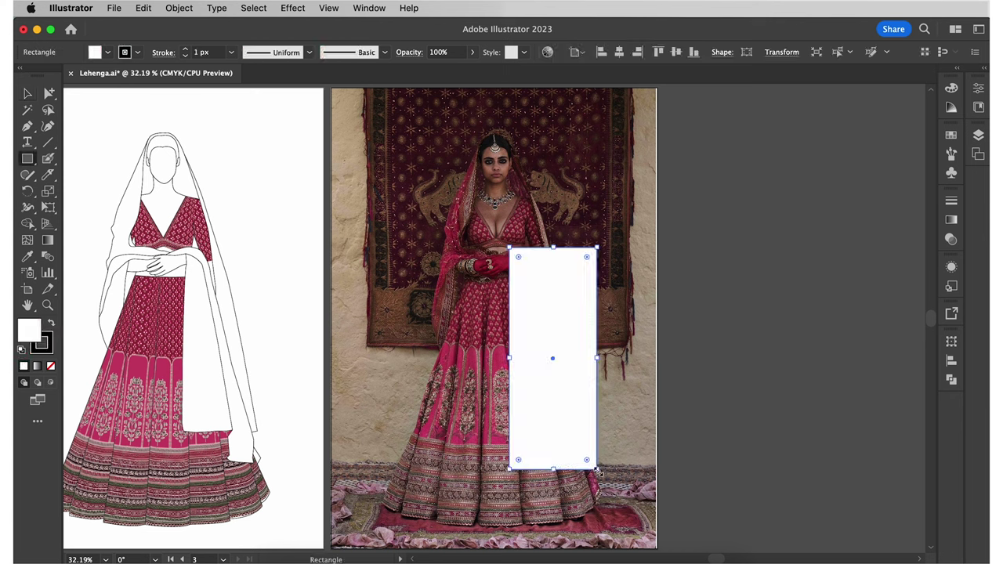
- Crop the reference photo to the dupatta area with a clipping mask made from the rectangle
key("v")
left_click(612, 485)
left_click(569, 408, "shift")
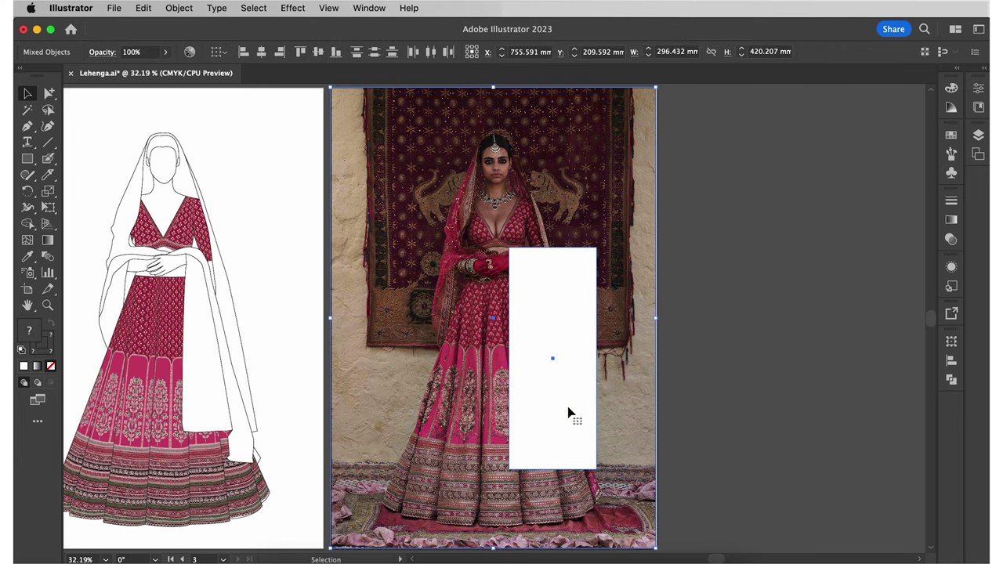
right_click(569, 413)
left_click(601, 450)
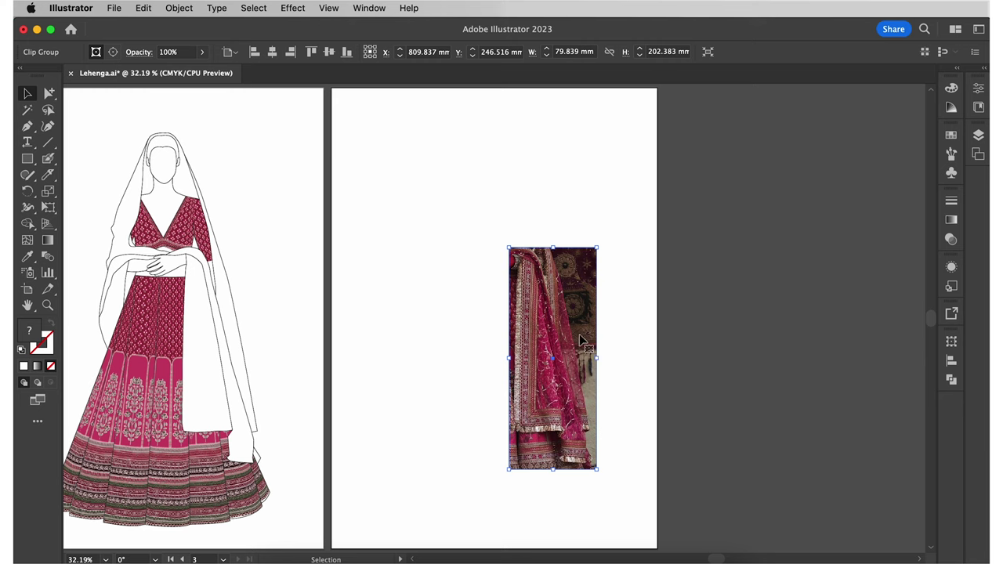
- Move the cropped dupatta photo to the artboard's left edge and enlarge the view of its details
left_click_drag(579, 334, 407, 271)
left_click(480, 293)
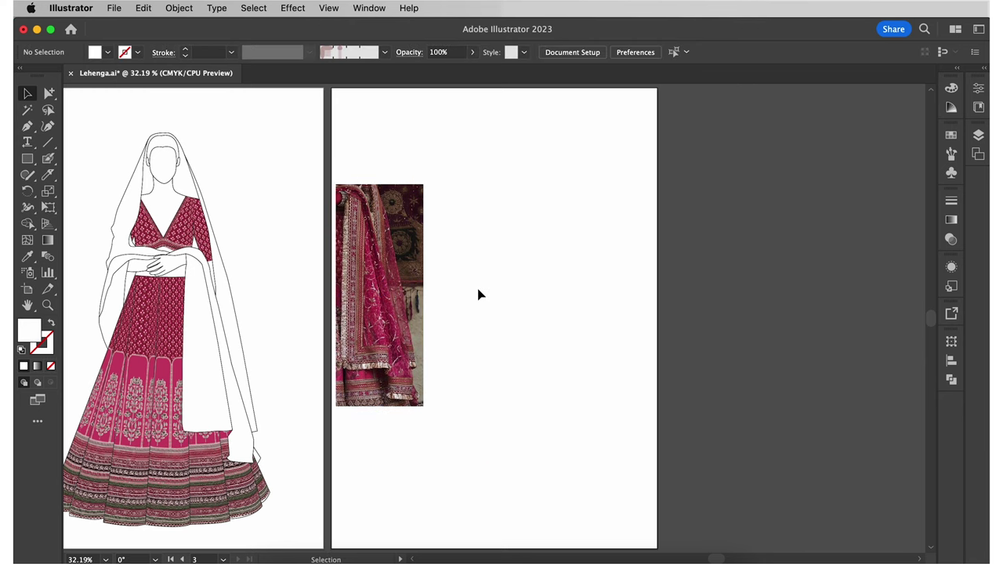
key("super+equal")
key("super+equal")
key("super+equal")
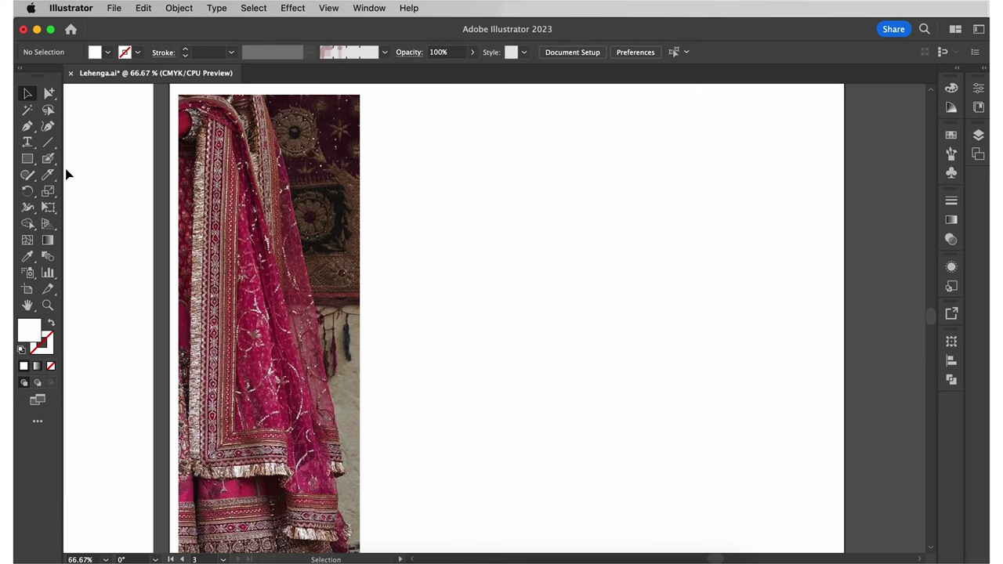
- Draw a nearly square rectangle on the empty artboard area beside the dupatta photo and fill it with the dark maroon swatch
left_click(28, 159)
mouse_move(460, 199)
left_mouse_down()
mouse_move(660, 410)
mouse_move(717, 448)
left_mouse_up()
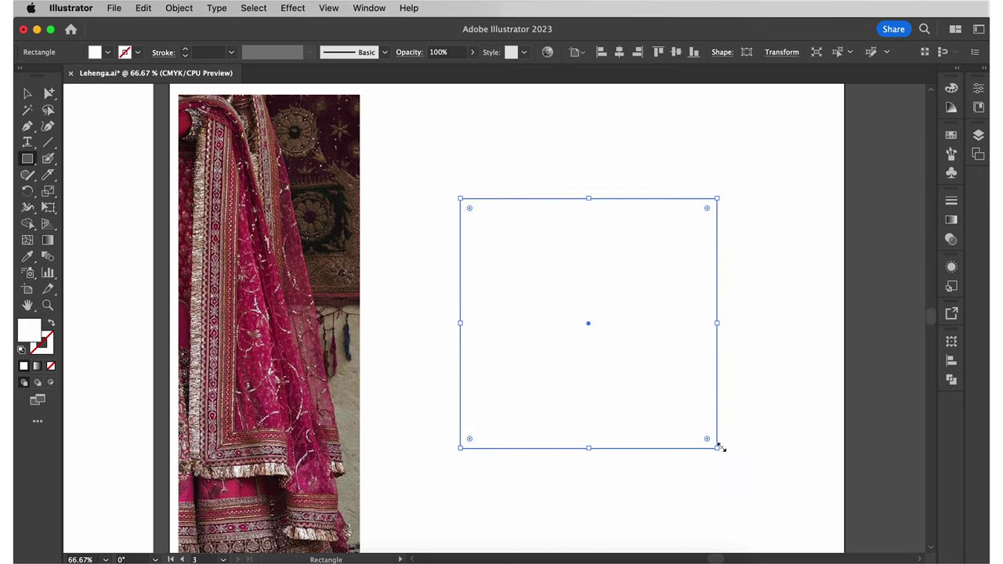
left_click(951, 137)
left_click(830, 232)
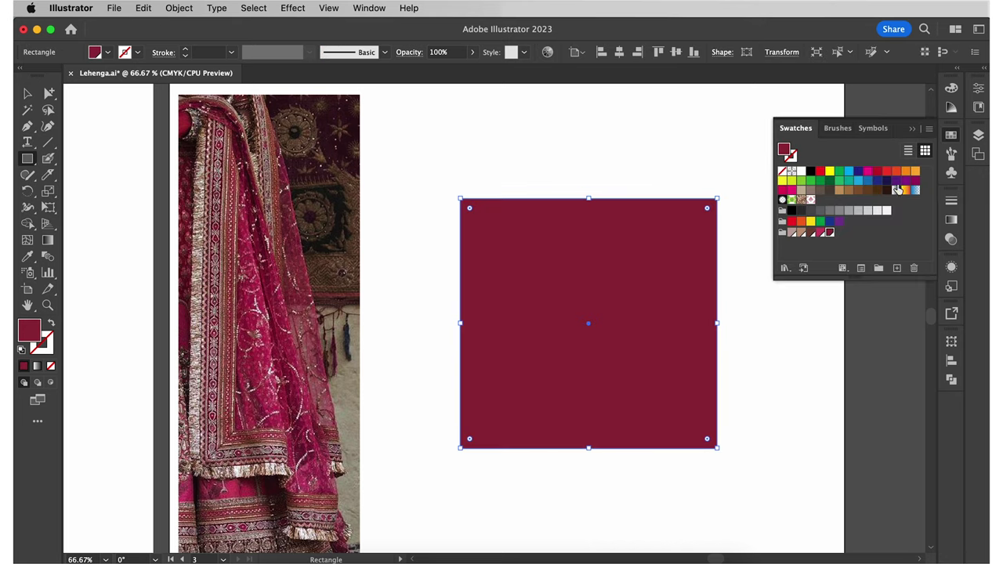
left_click(947, 142)
key("v")
left_click(868, 149)
- Paint a pair of linked spirals in the lower part of the maroon square with the Blob Brush and the dusty pink swatch
left_click(49, 160)
left_click(109, 54)
left_click(37, 124)
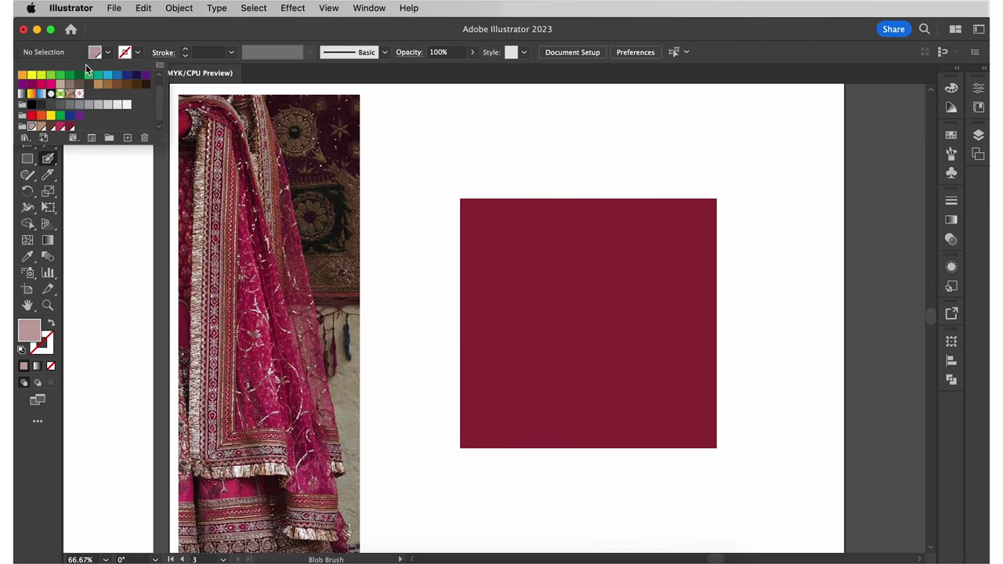
left_click(108, 53)
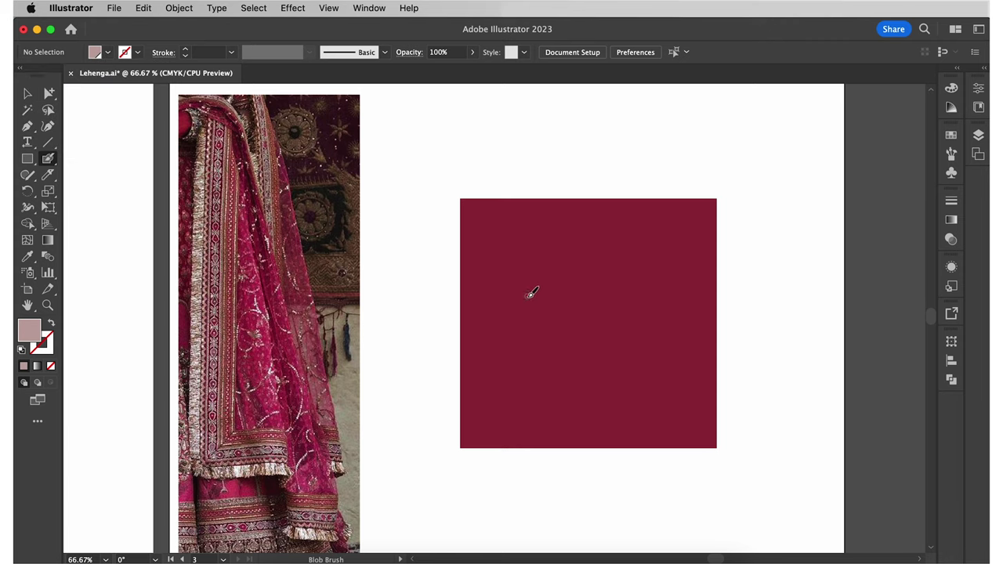
mouse_move(482, 413)
left_mouse_down()
mouse_move(526, 417)
mouse_move(534, 340)
mouse_move(519, 381)
mouse_move(559, 344)
mouse_move(633, 337)
mouse_move(600, 351)
left_mouse_up()
key("v")
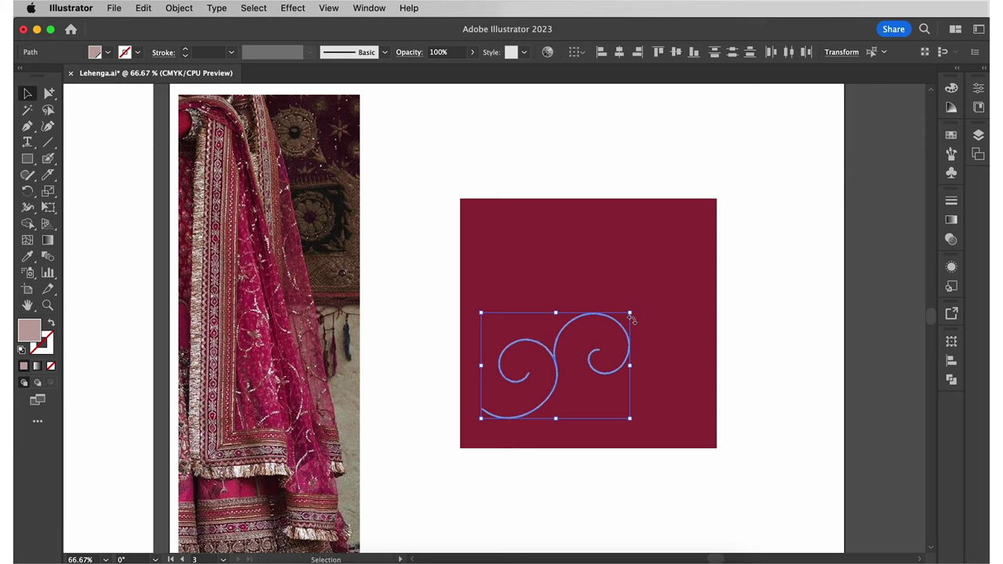
- Place a copy of the linked spirals above them, turned about half a turn, and paint a third linked pair near the square's right edge
left_click_drag(632, 319, 522, 413)
mouse_move(577, 392)
left_mouse_down()
mouse_move(631, 293)
mouse_move(588, 293)
left_mouse_up()
key("shift+b")
mouse_move(697, 431)
left_mouse_down()
mouse_move(635, 377)
mouse_move(683, 381)
mouse_move(661, 391)
left_mouse_up()
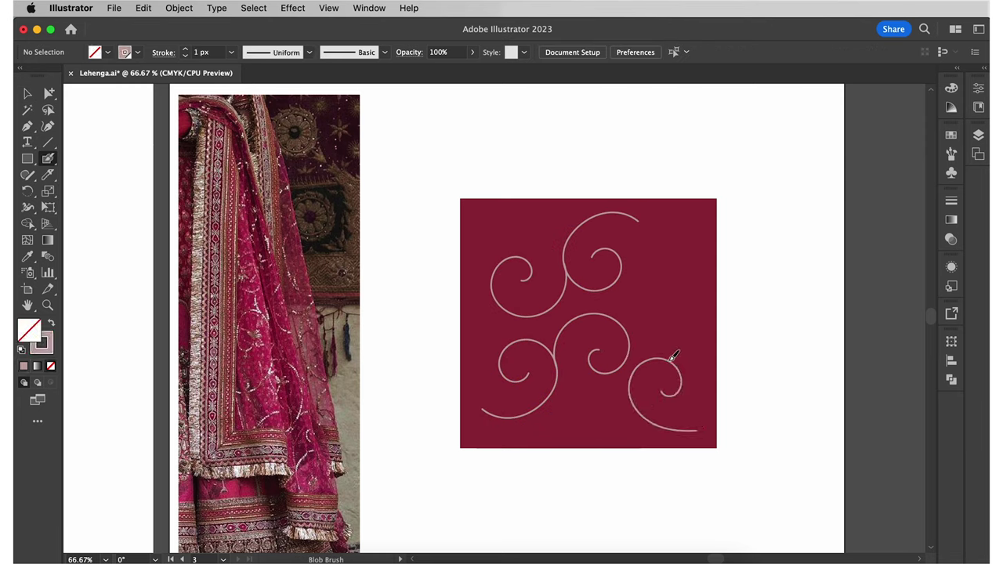
mouse_move(674, 356)
left_mouse_down()
mouse_move(676, 278)
mouse_move(685, 308)
left_mouse_up()
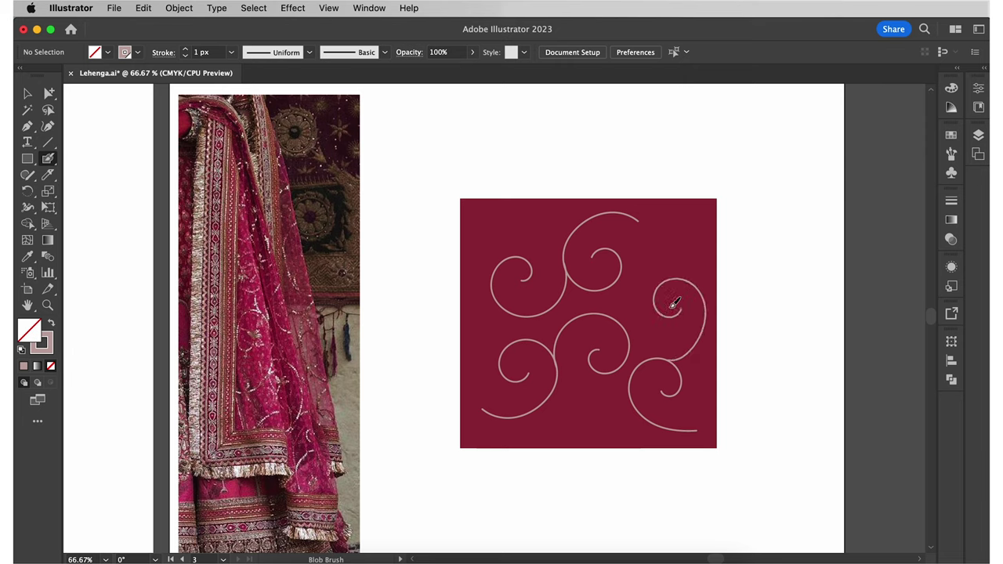
- Select all the painted spirals without the maroon square and make a new pattern from them
left_click(27, 93)
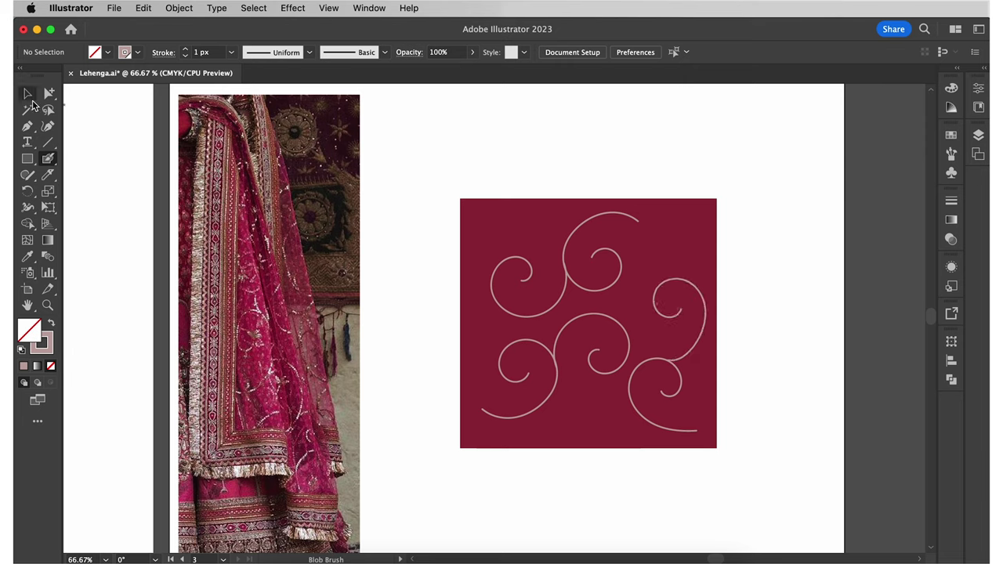
left_click(466, 220)
left_click_drag(469, 166, 714, 452)
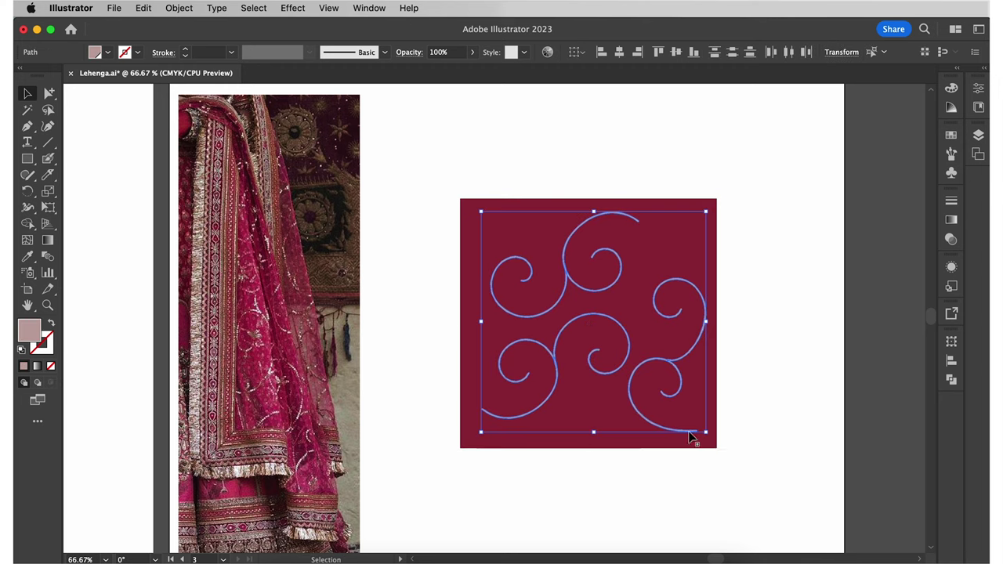
left_click(177, 8)
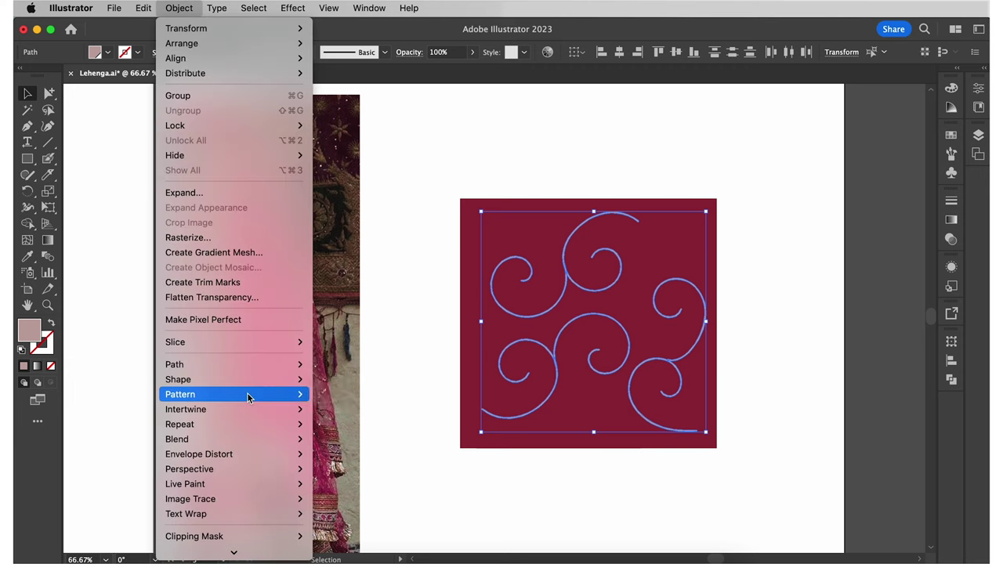
mouse_move(259, 394)
left_click(323, 392)
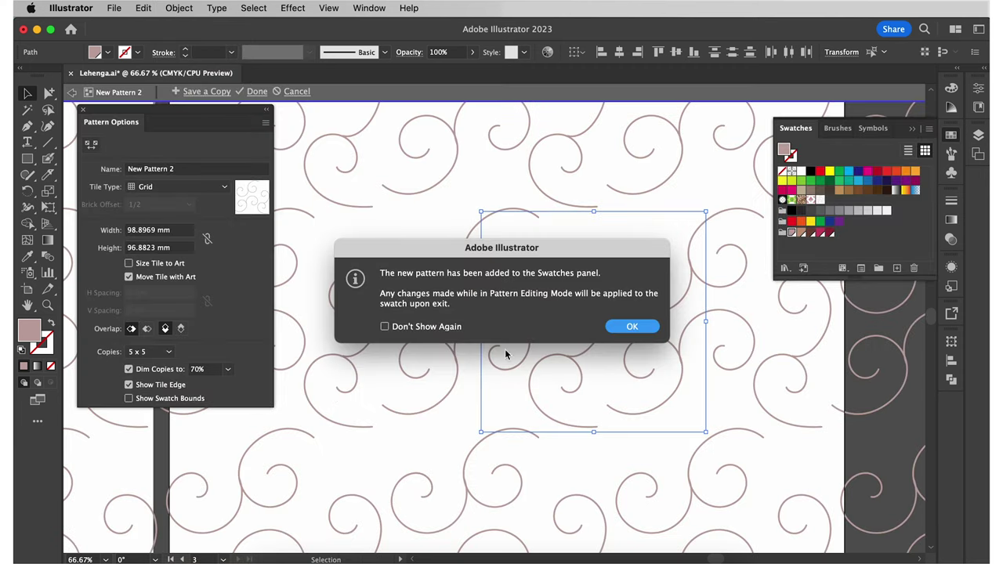
left_click(631, 326)
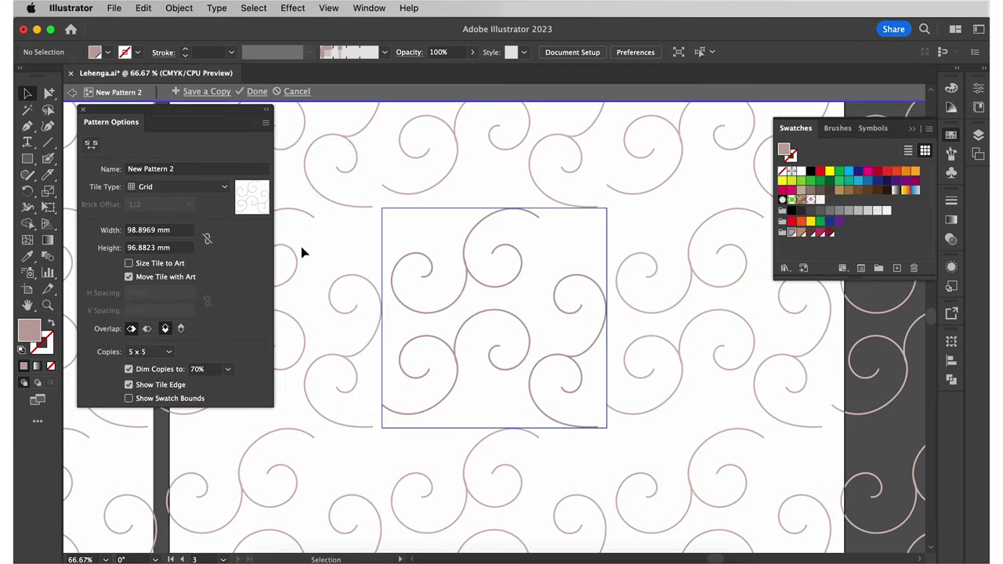
- Paint a leaf pair on the tile's right-hand spiral with the Blob Brush and add branching spirals near the top, bottom and upper-left corner
left_click(49, 158)
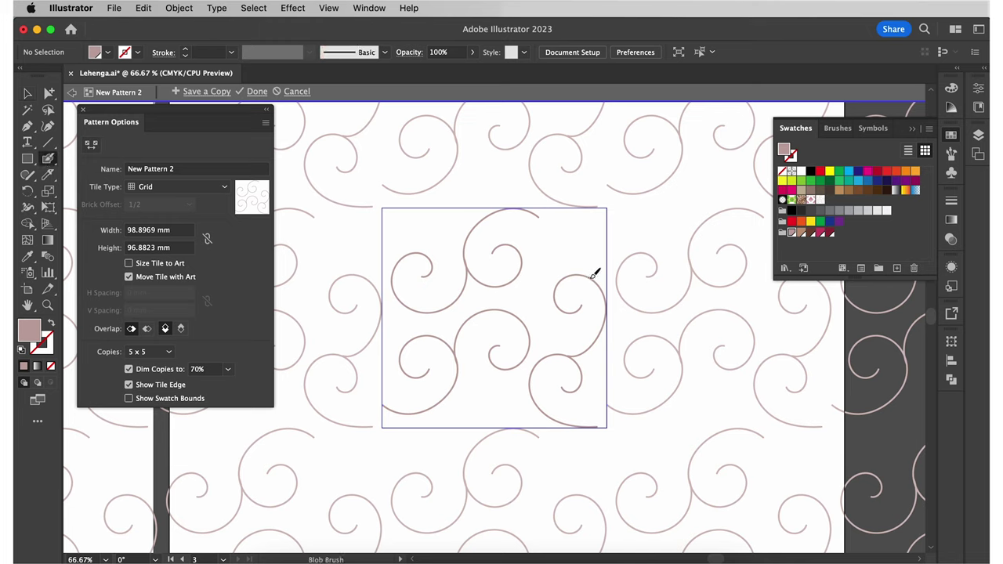
left_click_drag(597, 254, 598, 274)
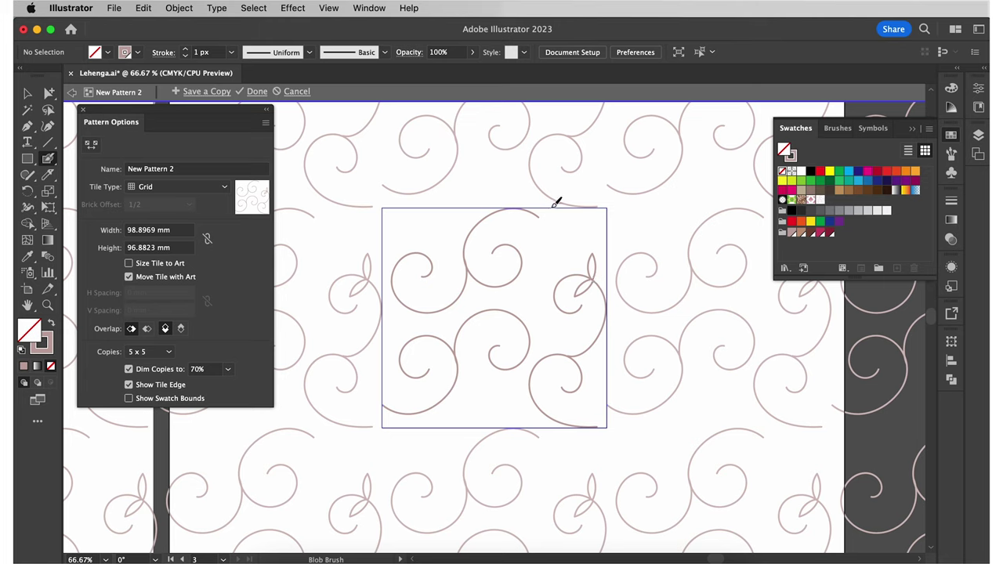
mouse_move(556, 202)
left_mouse_down()
mouse_move(542, 240)
mouse_move(565, 217)
mouse_move(555, 229)
left_mouse_up()
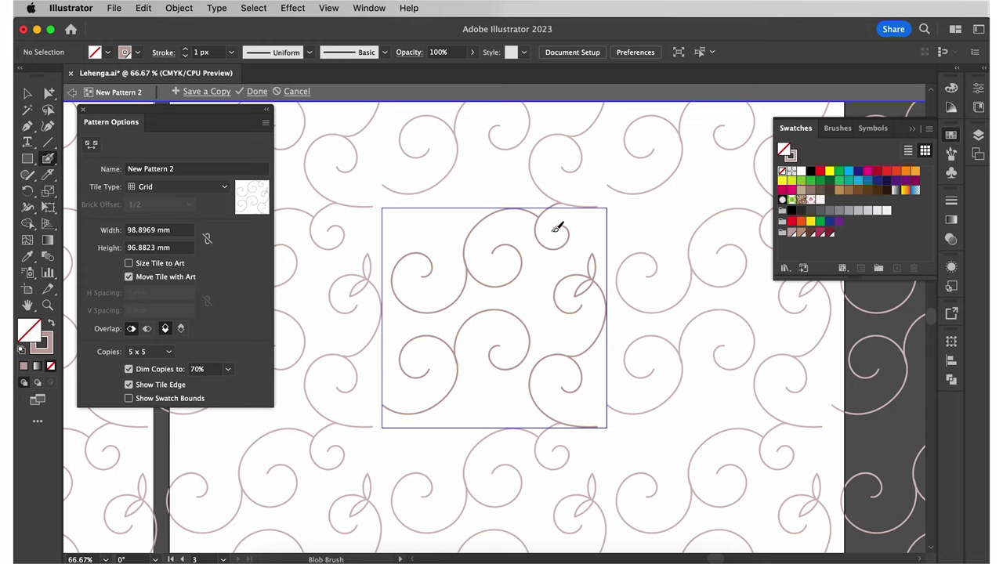
mouse_move(493, 433)
left_mouse_down()
mouse_move(497, 403)
mouse_move(455, 392)
mouse_move(473, 396)
left_mouse_up()
mouse_move(422, 251)
left_mouse_down()
mouse_move(430, 210)
mouse_move(414, 197)
mouse_move(381, 201)
mouse_move(401, 213)
left_mouse_up()
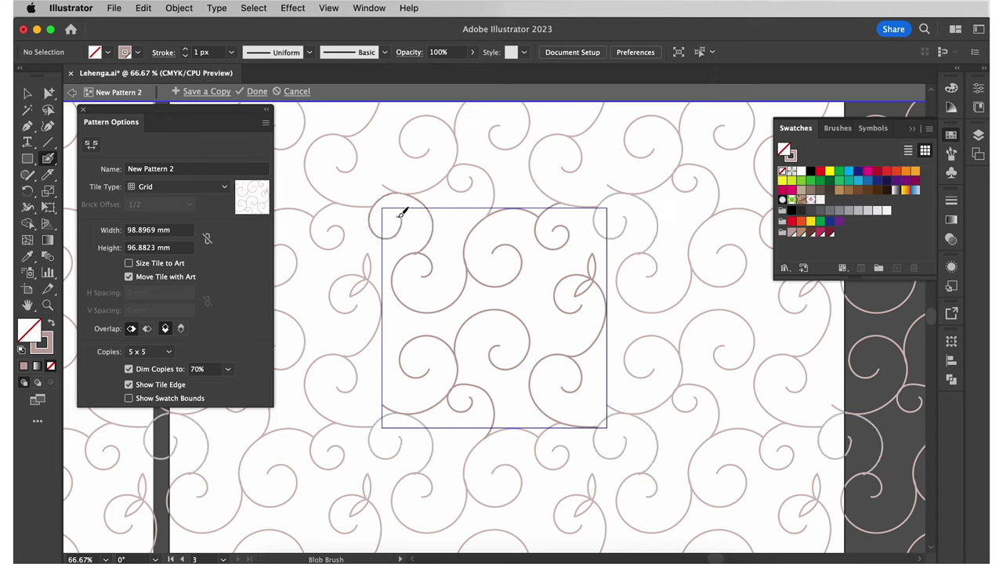
- Paint more leaf pairs on the remaining vines, at the tile's lower-left edge and on the central, upper and left spirals
left_click_drag(373, 413, 381, 403)
mouse_move(530, 339)
left_mouse_down()
mouse_move(554, 343)
mouse_move(530, 339)
left_mouse_up()
left_click_drag(520, 299, 508, 329)
mouse_move(448, 252)
left_mouse_down()
mouse_move(466, 236)
mouse_move(476, 256)
left_mouse_up()
left_click_drag(408, 338, 398, 344)
- Fill the tile's upper-middle spiral with a linear gradient from pale pink through dusty pink at 53.8277% to black
key("v")
key("super+1")
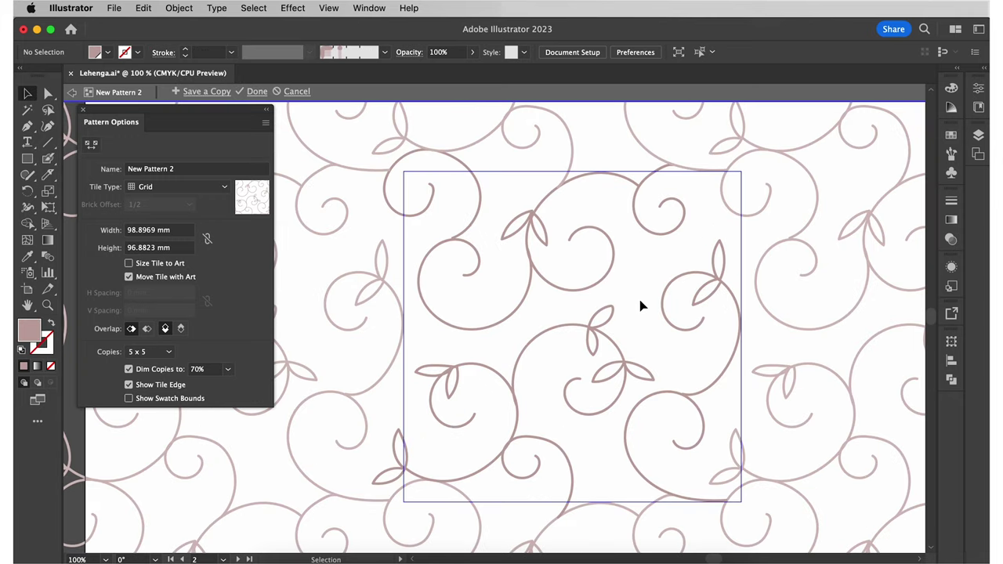
left_click(600, 289)
scroll(663, 320, "right", 2)
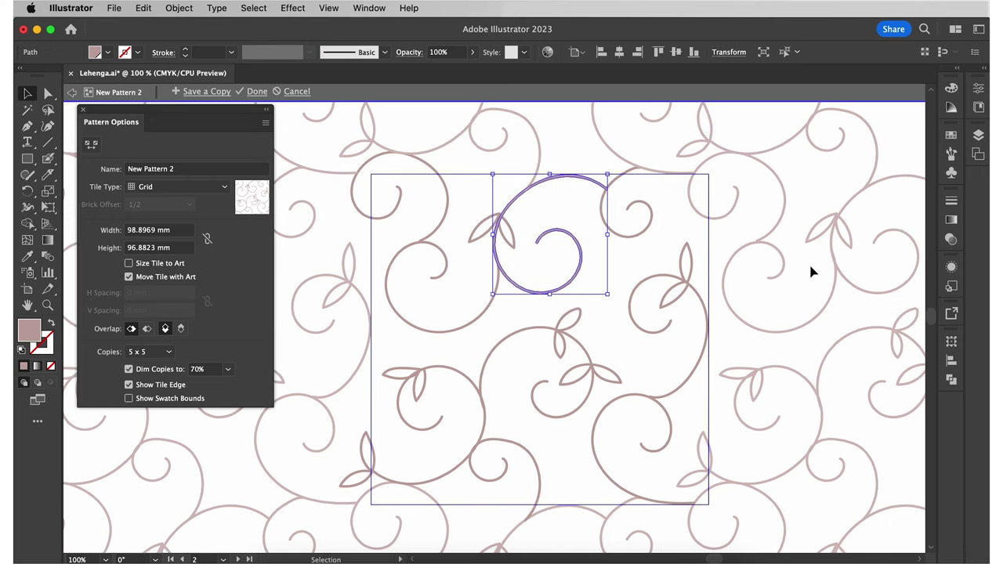
left_click(950, 222)
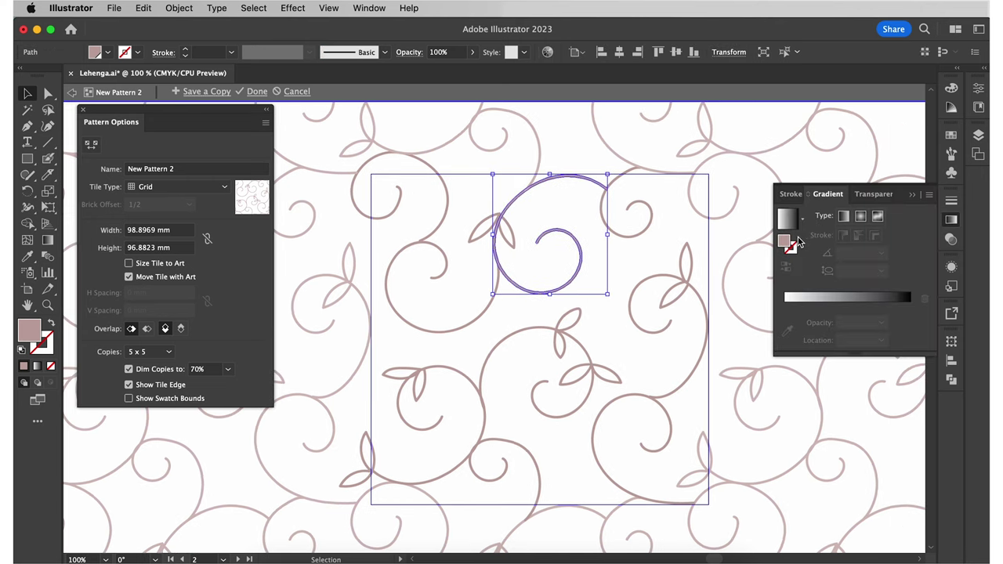
left_click(863, 296)
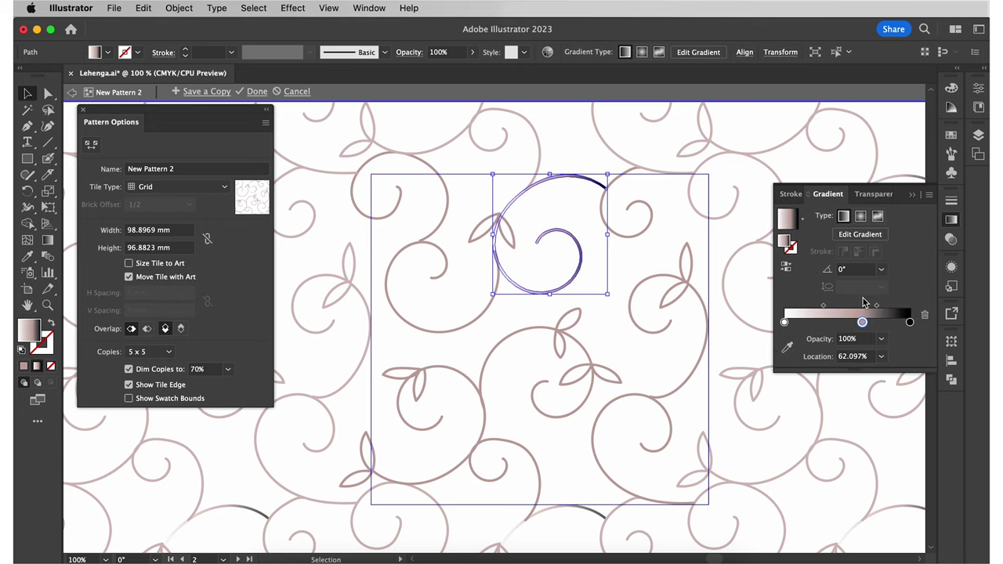
left_click_drag(863, 322, 853, 326)
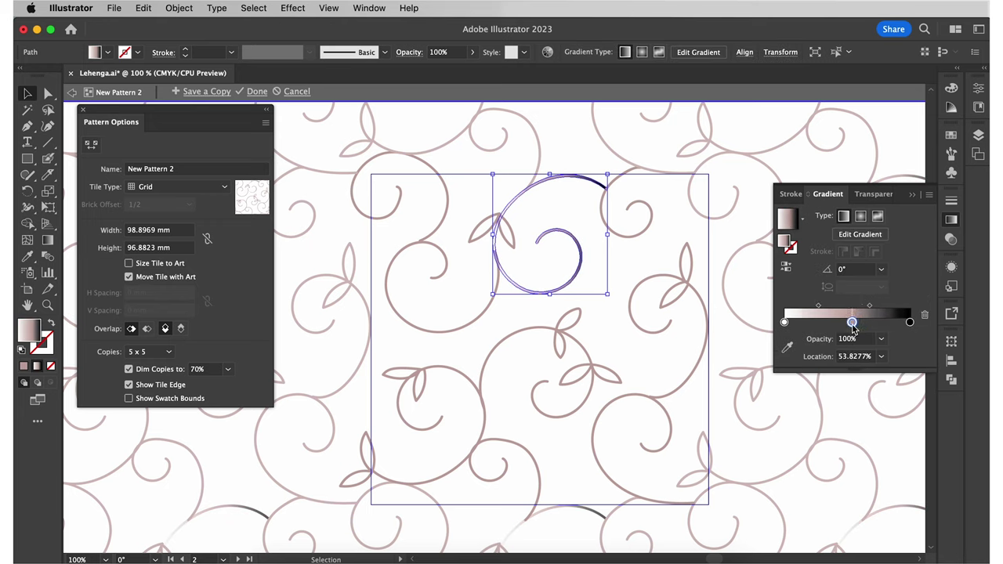
- Select the tile's other large and branching spirals and copy the gradient onto them from the upper-middle spiral with the Eyedropper
left_click(461, 331)
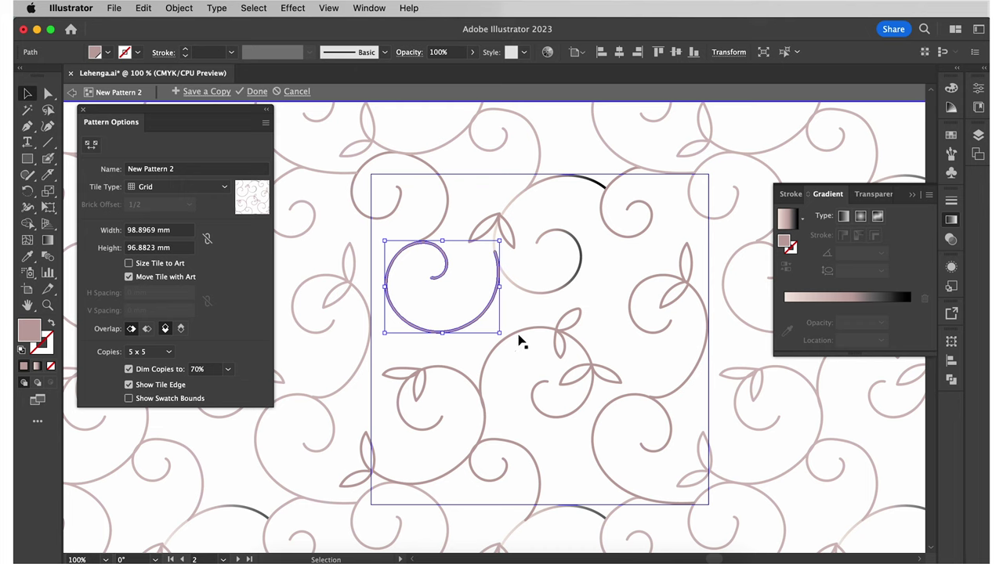
left_click(491, 352, "shift")
left_click(460, 370, "shift")
left_click(522, 445, "shift")
left_click(602, 417, "shift")
left_click(685, 384, "shift")
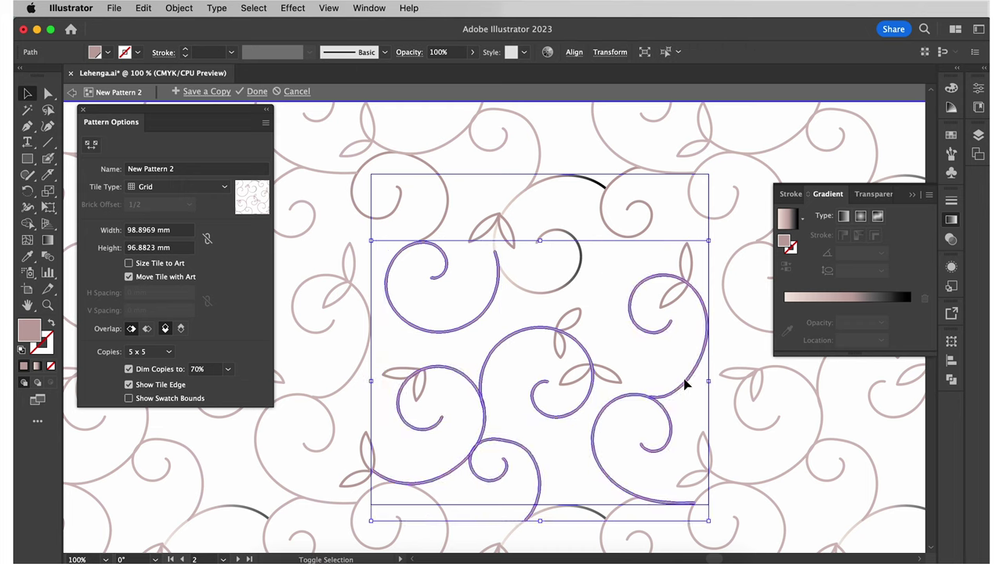
left_click(448, 203, "shift")
key("i")
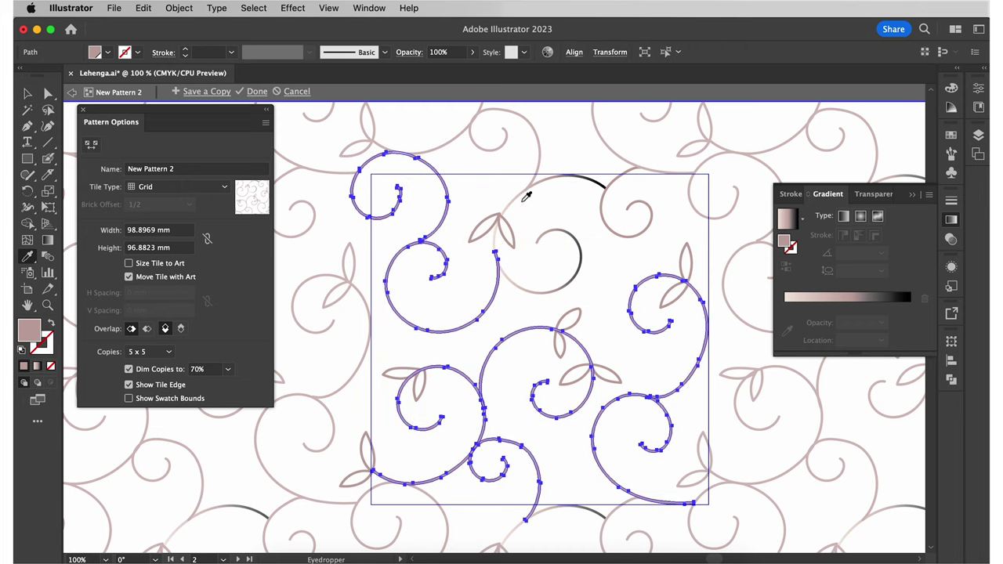
left_click(522, 193)
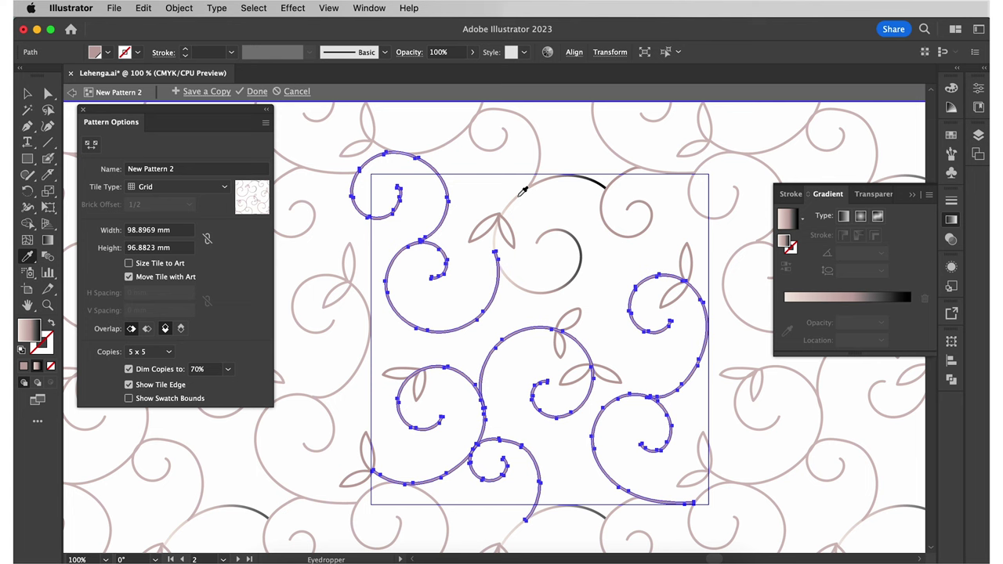
key("v")
left_click(463, 229)
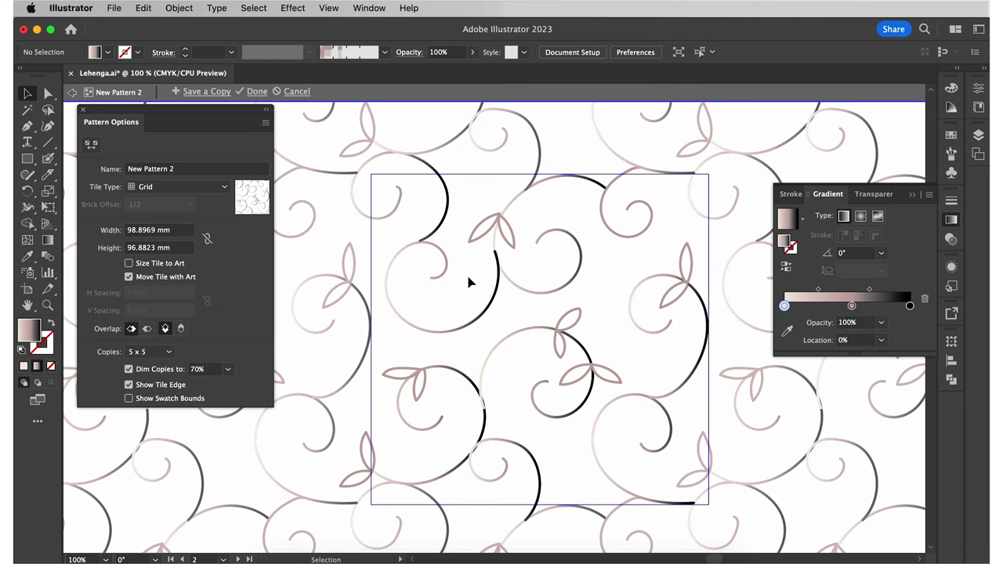
- Reverse the gradient on the tile's upper-left large spiral so its dark end lies on the outer left curve
left_click(481, 322)
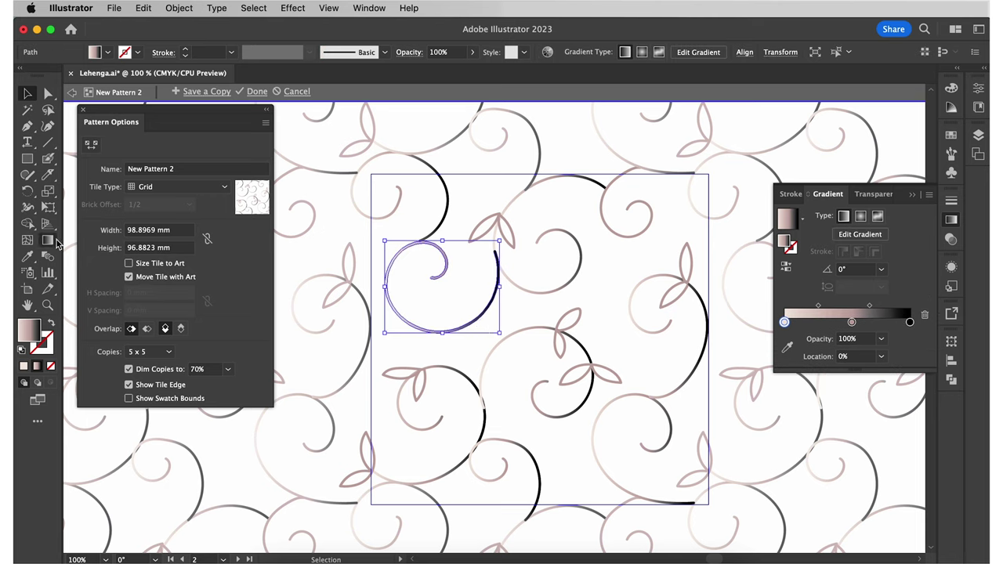
key("g")
mouse_move(511, 288)
left_mouse_down()
mouse_move(285, 224)
mouse_move(272, 292)
left_mouse_up()
left_click_drag(374, 291, 486, 286)
key("v")
left_click(521, 312)
- Reverse the gradient on the central spiral so its dark end lies along the stem on the left
left_click(483, 360)
key("g")
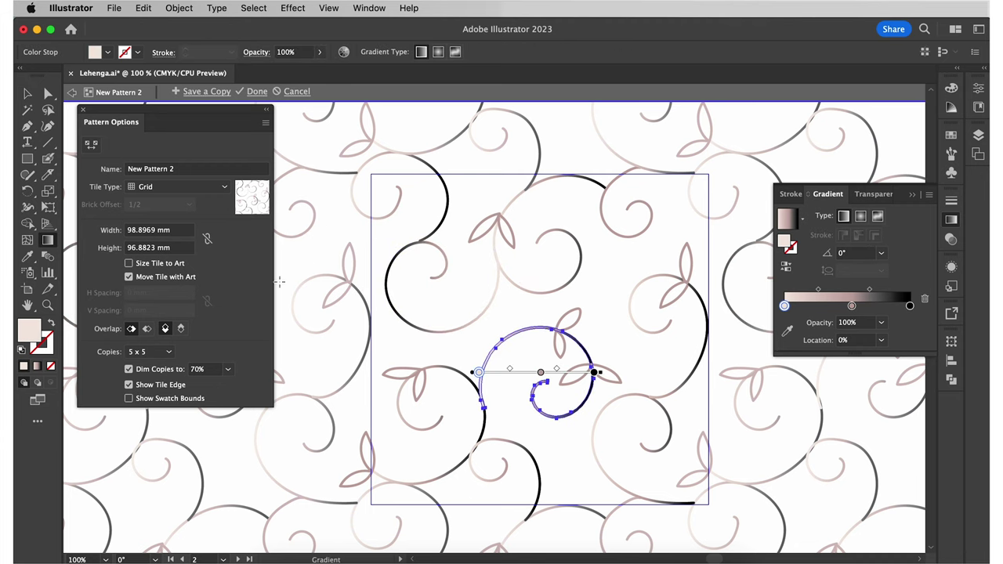
left_click_drag(601, 373, 350, 369)
left_click_drag(394, 372, 524, 373)
key("v")
left_click(533, 402)
- Redirect the gradient on the small branching spiral near the tile's lower edge diagonally, with the dark end toward the upper left
left_click(523, 448)
key("g")
left_click_drag(552, 482, 409, 434)
left_click_drag(443, 459, 486, 462)
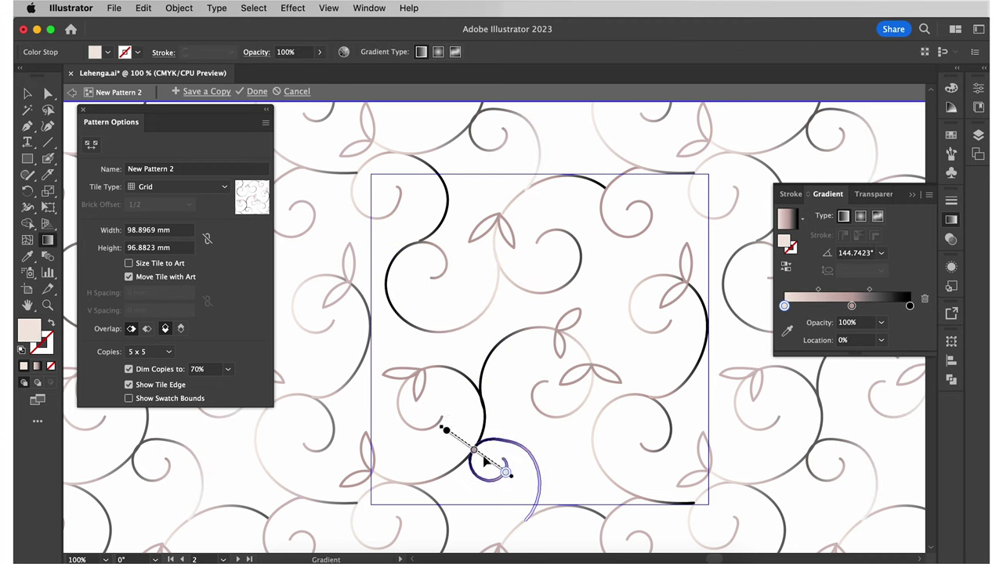
key("v")
- Redirect the gradient on the spiral at the tile's upper-left corner so its dark end faces the upper left, and deselect it
left_click(446, 182)
key("g")
left_click_drag(455, 197, 300, 114)
left_click_drag(333, 165, 400, 209)
key("v")
key("super+shift+a")
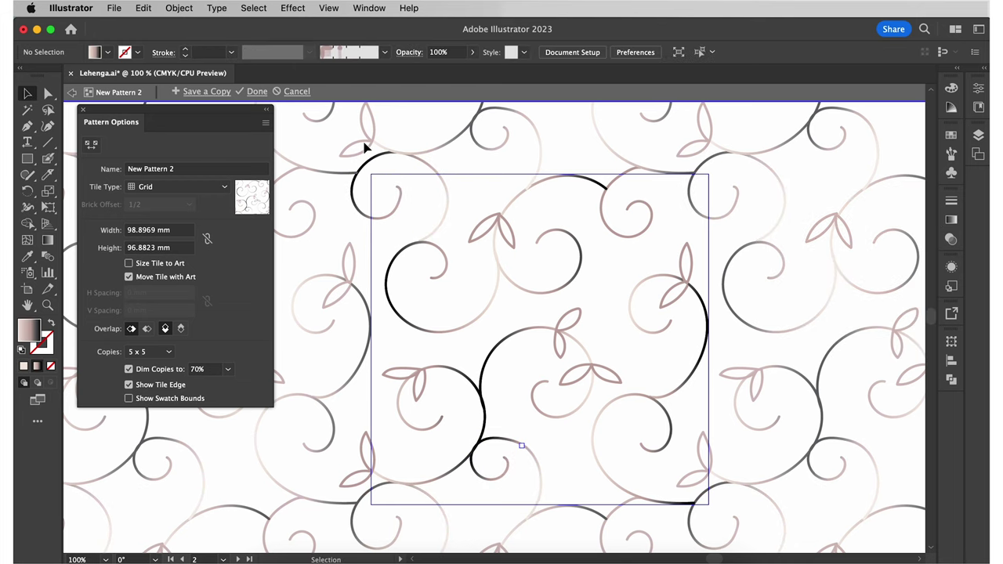
- Select all the leaf pairs in the tile and copy the pink-to-black gradient onto them from a neighbouring spiral with the Eyedropper
left_click(480, 235)
left_click(567, 336, "shift")
left_click(586, 376, "shift")
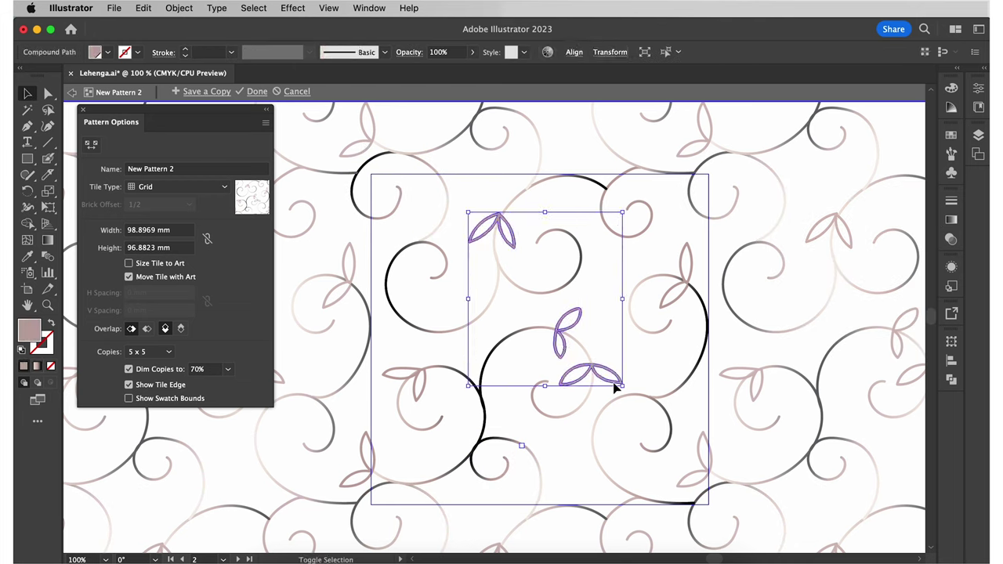
left_click(671, 297, "shift")
left_click(395, 382, "shift")
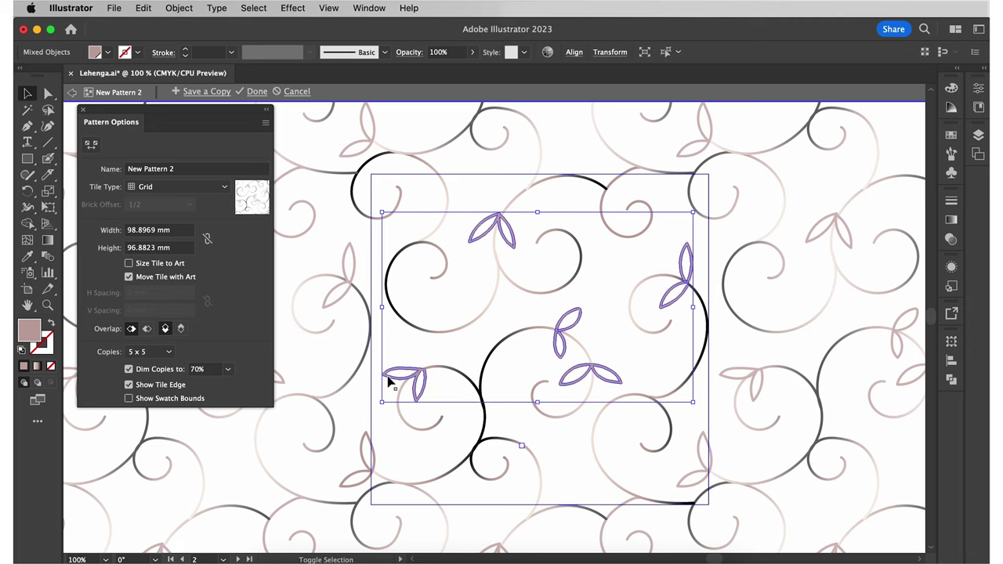
left_click(368, 462, "shift")
key("i")
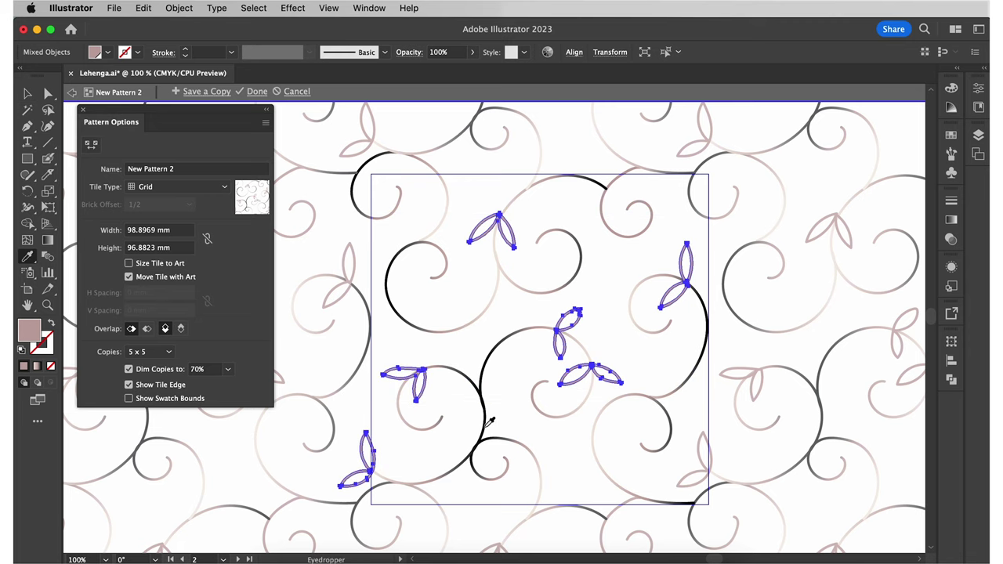
left_click(485, 427)
key("v")
left_click(514, 417)
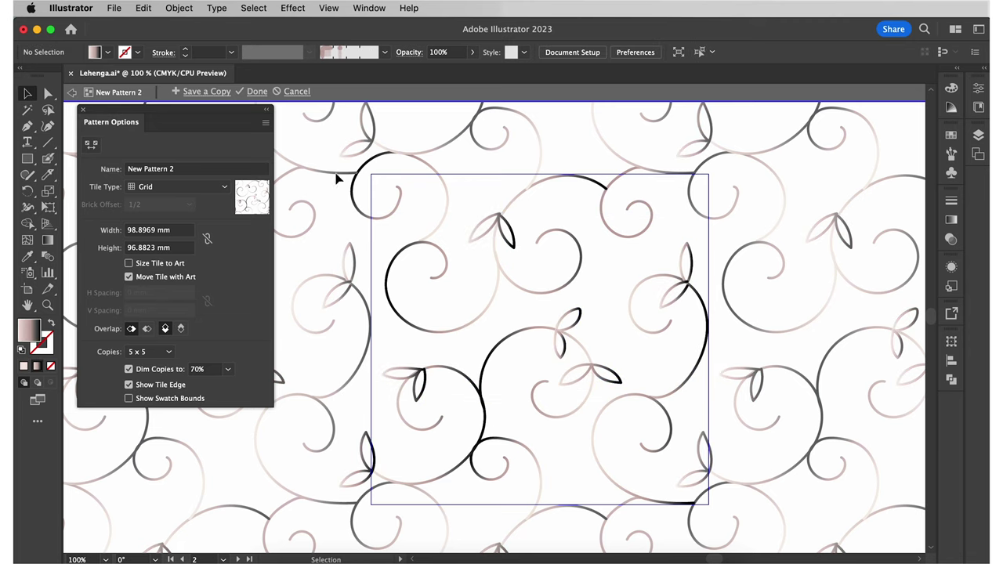
- Finish editing the scroll pattern and return to the artboards with the lehenga figure and the maroon square in view
left_click(257, 92)
key("super+minus")
key("super+minus")
key("super+minus")
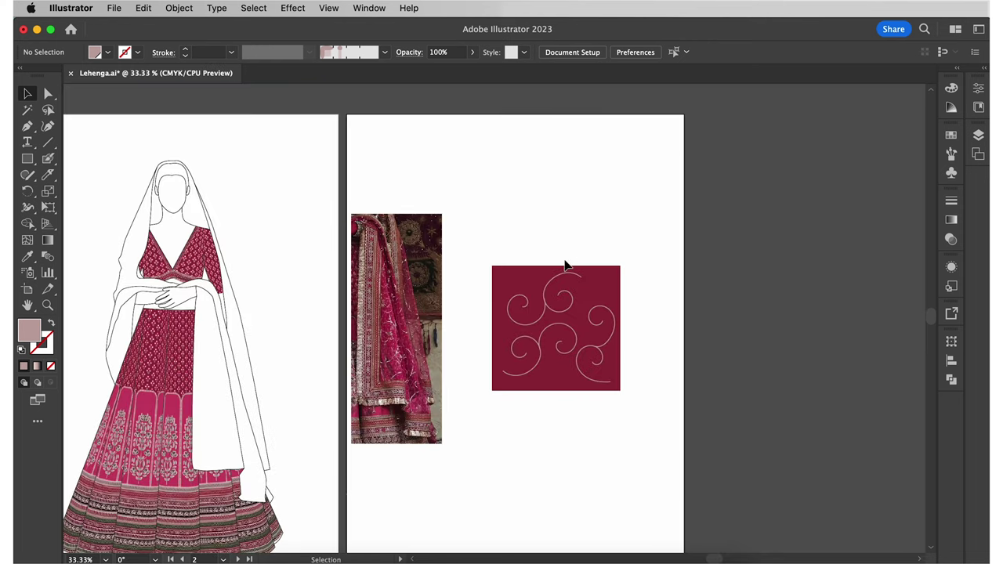
- Enlarge the maroon square beside the reference photo and preview the scroll-and-leaf pattern swatch over it
left_click(564, 266)
left_click_drag(567, 339, 674, 439)
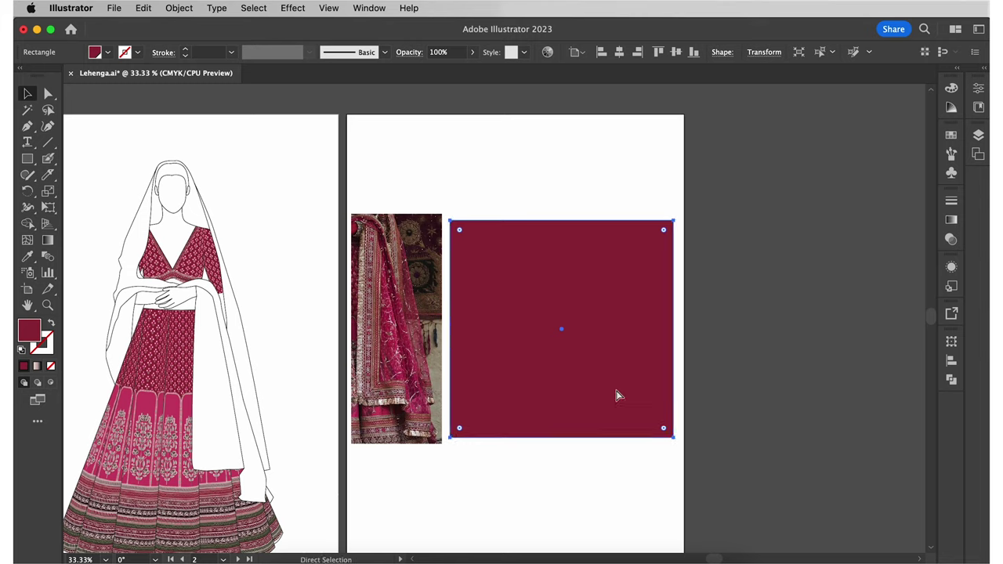
left_click(949, 140)
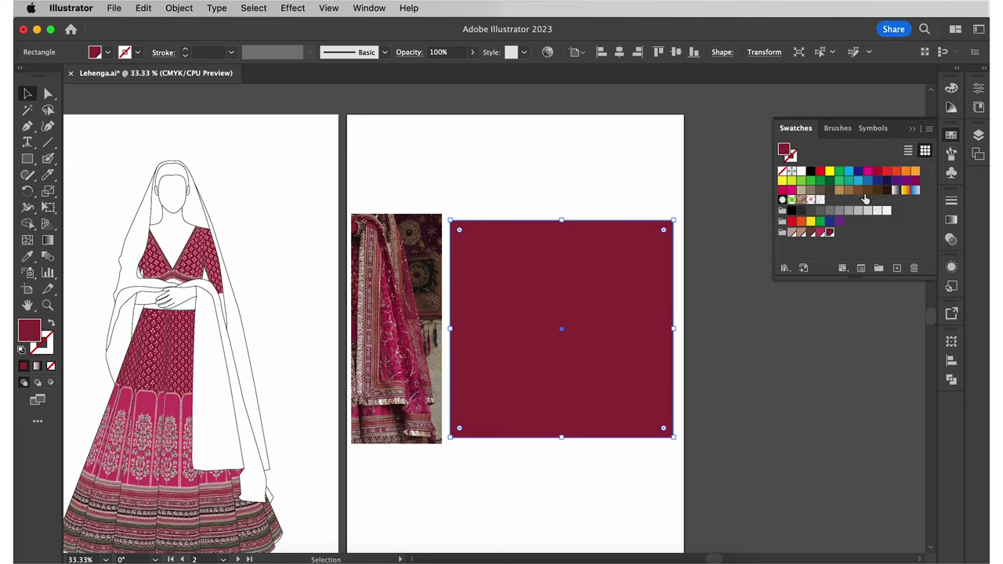
left_click(821, 202)
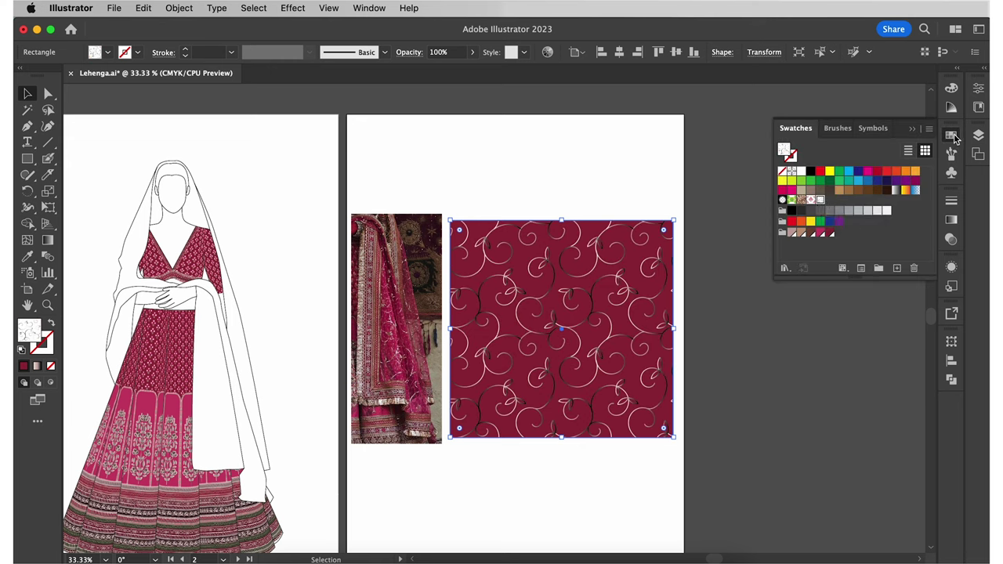
left_click(953, 137)
left_click(794, 223)
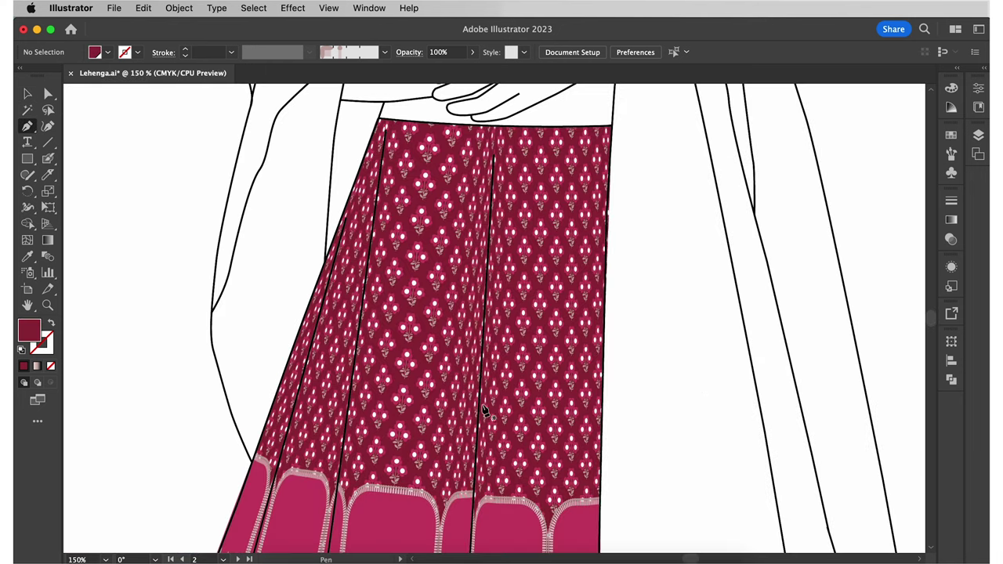
- Start a maroon dupatta shape with the Pen tool, tracing from the skirt's left edge up past the waist and along the forearm to the fingers
left_click(261, 467)
left_click(383, 107)
scroll(476, 313, "up", 5)
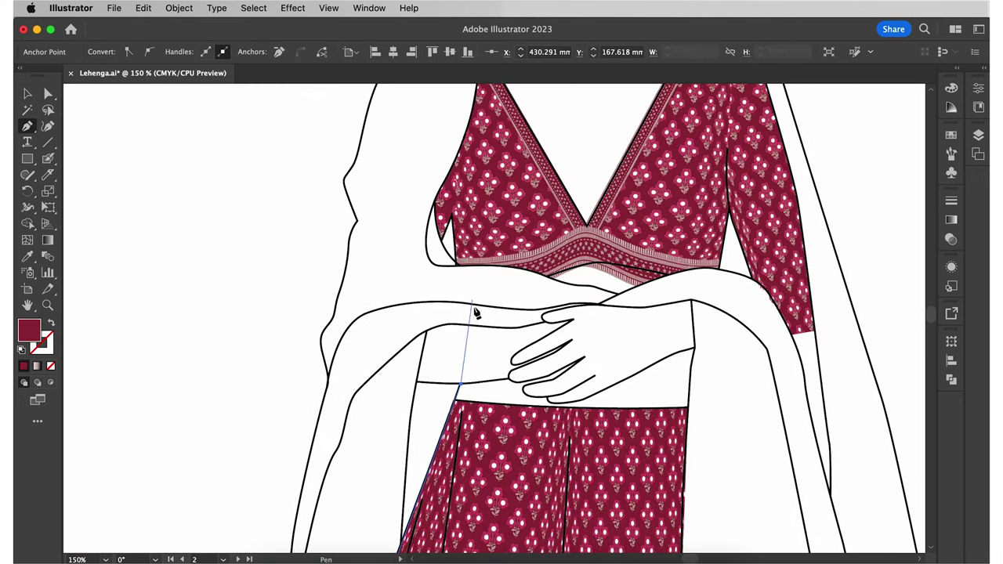
left_click(417, 383)
left_click(425, 336)
left_click_drag(478, 330, 507, 331)
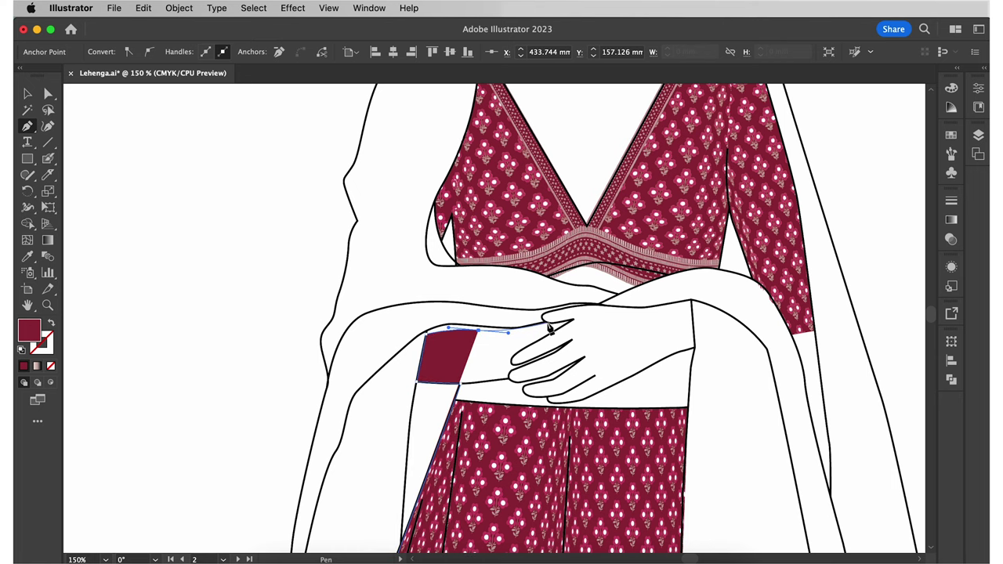
left_click(547, 322)
- Continue the dupatta outline around the hand and back along the blouse hem to the left underarm
key("super+equal")
key("super+equal")
key("super+equal")
left_click(629, 275)
left_click(678, 246)
key("super+minus")
key("super+minus")
left_click(361, 283)
left_click_drag(250, 190, 252, 158)
- Trace the dupatta's inner edge up the blouse's left side, the neck, the jaw and the left ear to the hairline
scroll(251, 196, "up", 5)
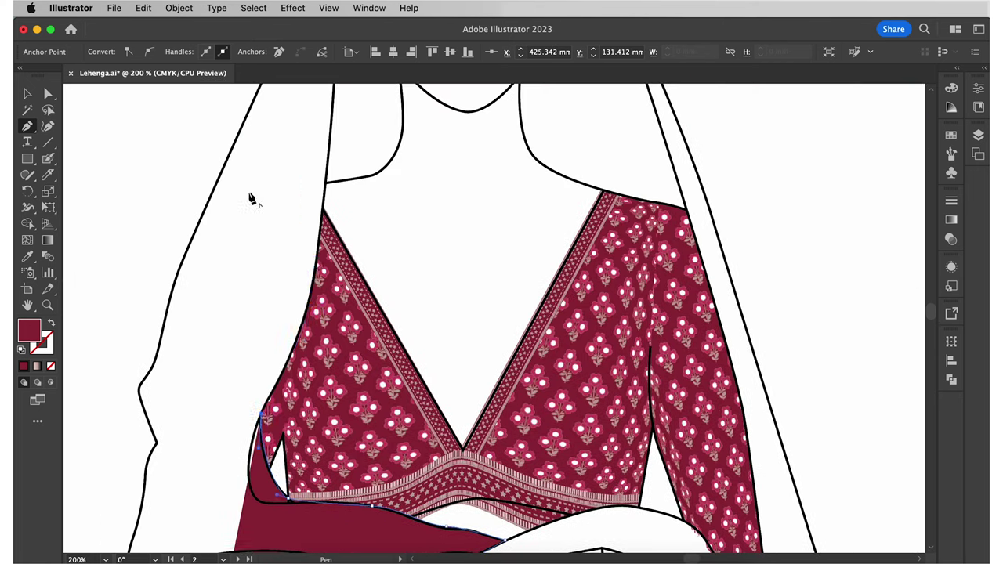
left_click(310, 298)
left_click(326, 183)
left_click_drag(400, 150, 407, 123)
scroll(406, 123, "up", 4)
left_click_drag(410, 226, 402, 179)
scroll(410, 226, "up", 3)
left_click(411, 277)
left_click_drag(426, 250, 458, 213)
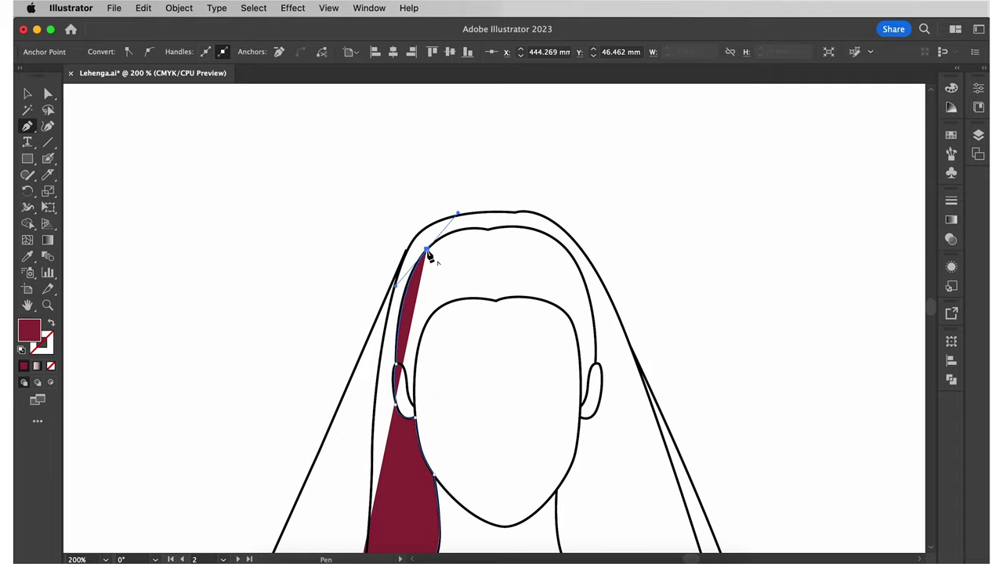
- Carry the dupatta outline over the top of the head and down the veil's outer left edge to elbow height
left_click(488, 230)
left_click_drag(553, 239, 567, 252)
left_click(560, 228)
left_click_drag(414, 240, 394, 269)
left_click(339, 416)
scroll(345, 314, "down", 8)
left_click(321, 316)
scroll(321, 316, "down", 3)
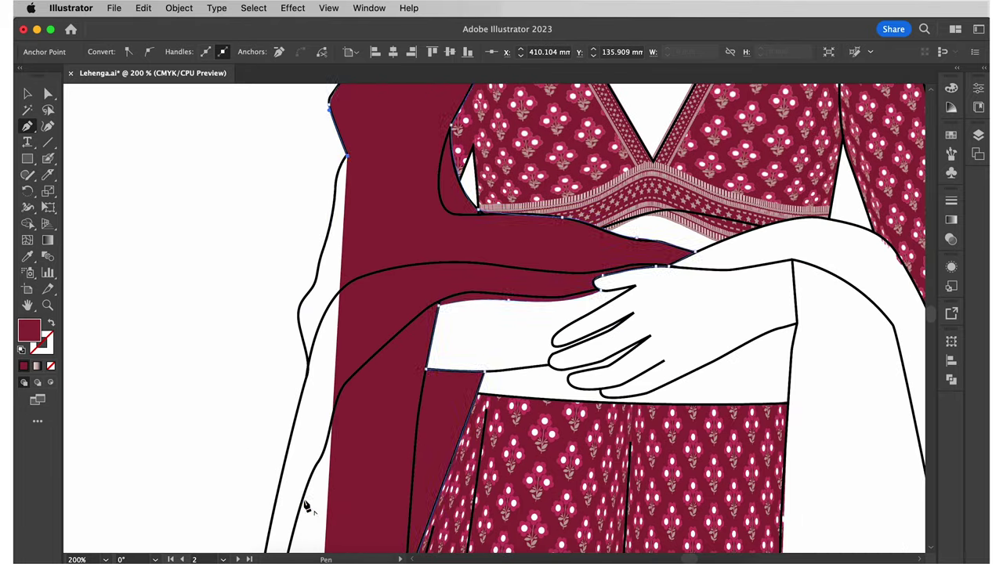
- Trace the left drape's outer edge down to the skirt panels and close the maroon shape
left_click_drag(320, 255, 307, 357)
scroll(298, 357, "down", 4)
left_click(293, 287)
left_click_drag(284, 431, 291, 470)
scroll(291, 470, "down", 3)
left_click_drag(326, 397, 341, 410)
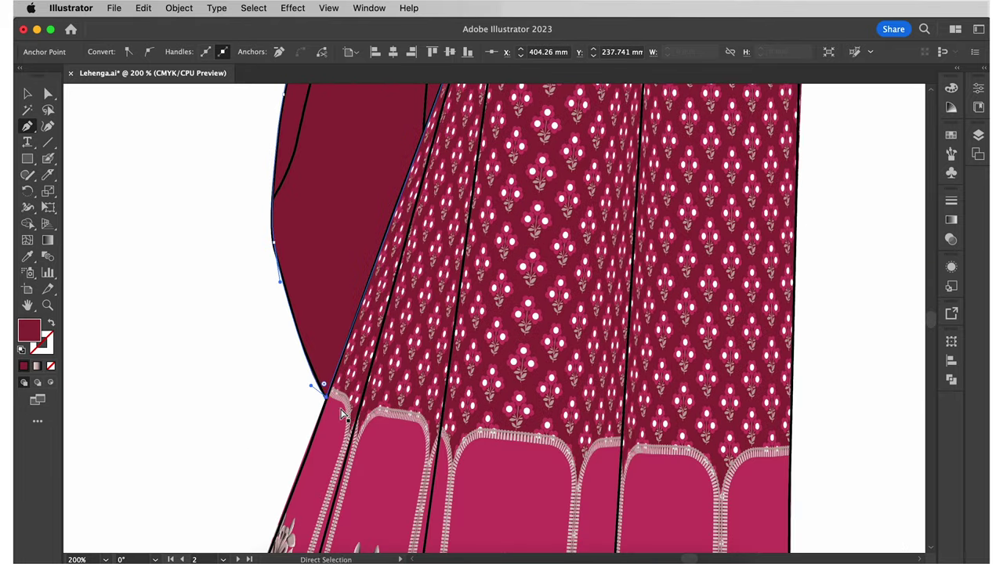
scroll(340, 414, "down", 2)
- Begin a second maroon dupatta shape at the head, tracing the right ear, jaw and neck to the shoulder
scroll(470, 314, "up", 5)
scroll(548, 118, "up", 3)
left_click(489, 157)
left_click_drag(535, 246, 544, 298)
left_click_drag(557, 378, 551, 412)
scroll(538, 442, "down", 3)
left_click_drag(519, 298, 488, 326)
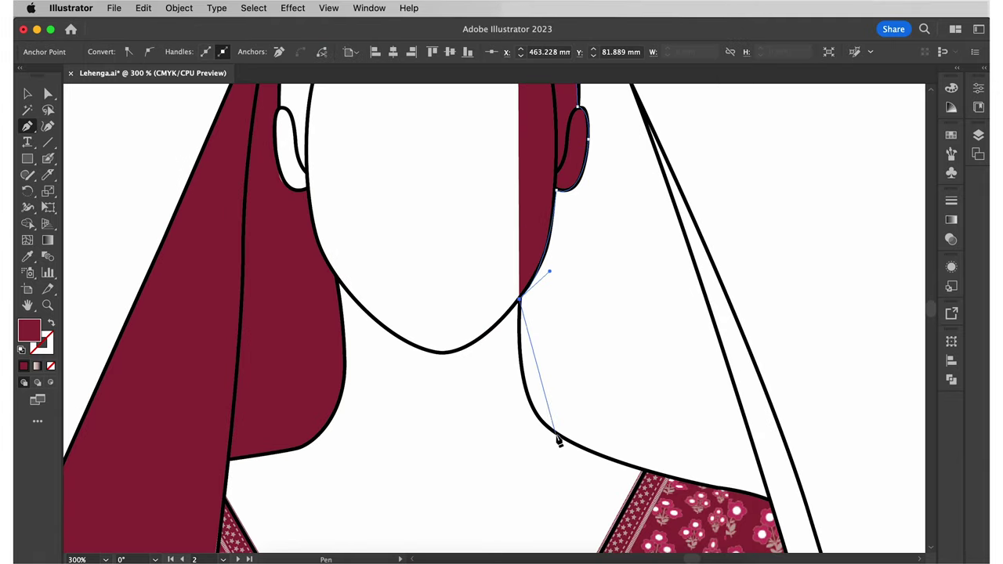
left_click_drag(555, 434, 598, 448)
- Continue the second dupatta shape down the right sleeve and around the draped forearm to the wrist
scroll(716, 489, "down", 8)
left_click_drag(781, 341, 792, 381)
scroll(792, 381, "down", 3)
left_click(803, 322)
left_click(695, 164)
left_click_drag(556, 124, 512, 139)
left_click(456, 152)
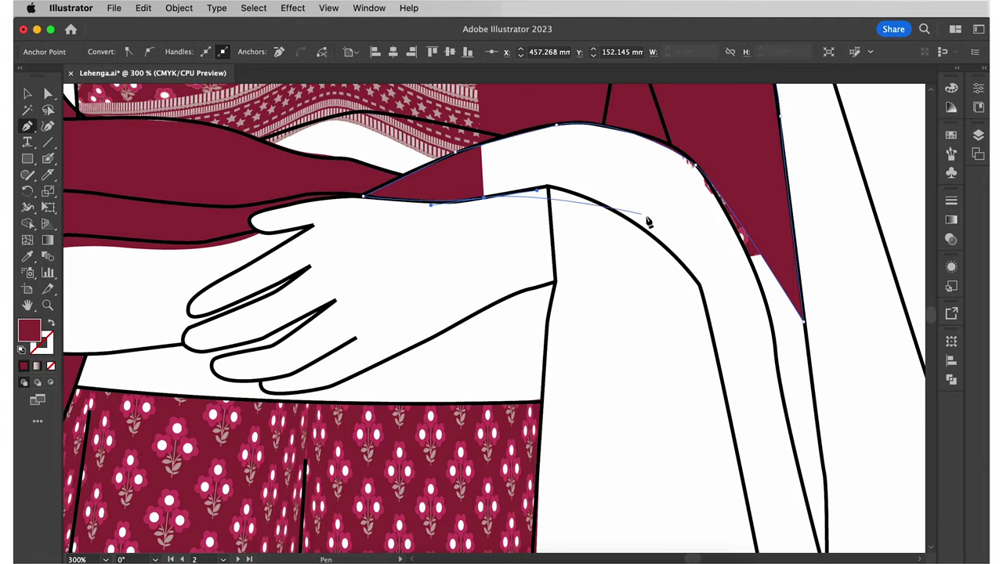
left_click(547, 186)
- Trace the hanging front panel's lower edge and the corners of the trailing hem over the skirt
scroll(549, 325, "down", 8)
scroll(541, 397, "right", 3)
left_click_drag(766, 448, 800, 426)
scroll(765, 449, "down", 4)
left_click(455, 172)
left_click(467, 349)
left_click(443, 373)
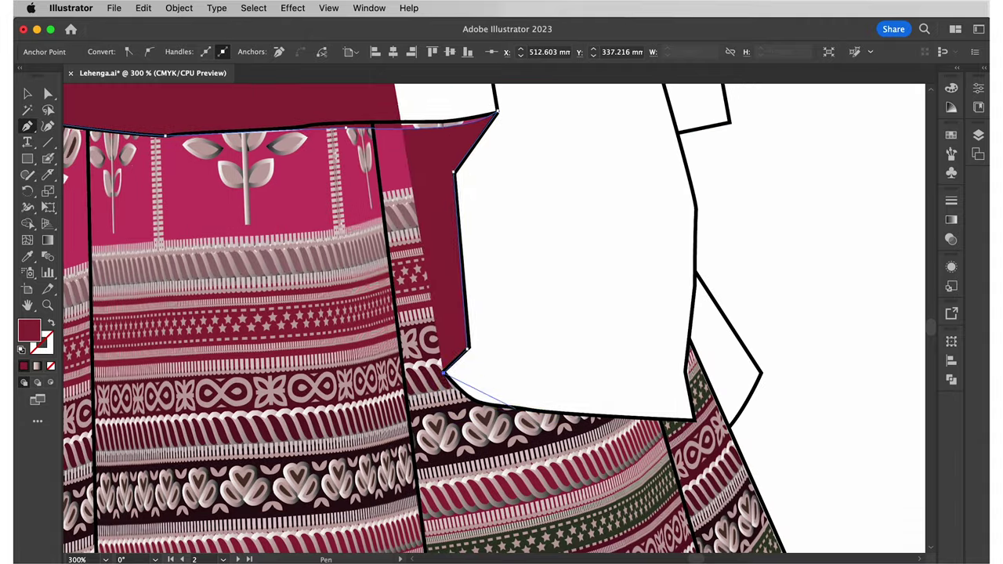
left_click(695, 420)
left_click(690, 340)
left_click(730, 425)
left_click(761, 373)
left_click(696, 272)
- Finish the maroon shape up the dupatta's outer right edge to the head
scroll(696, 235, "up", 10)
left_click(588, 410)
left_click(521, 454)
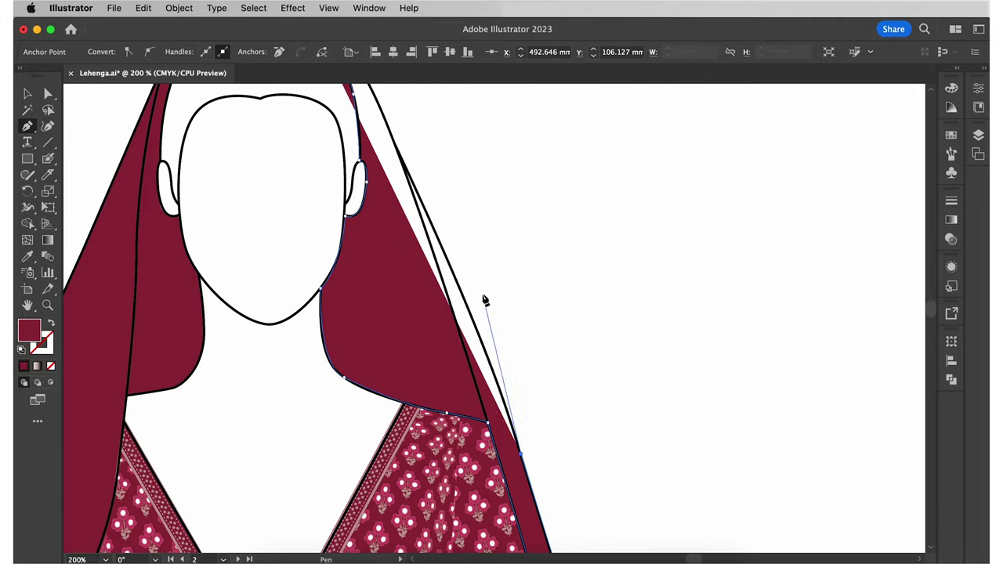
scroll(485, 301, "up", 3)
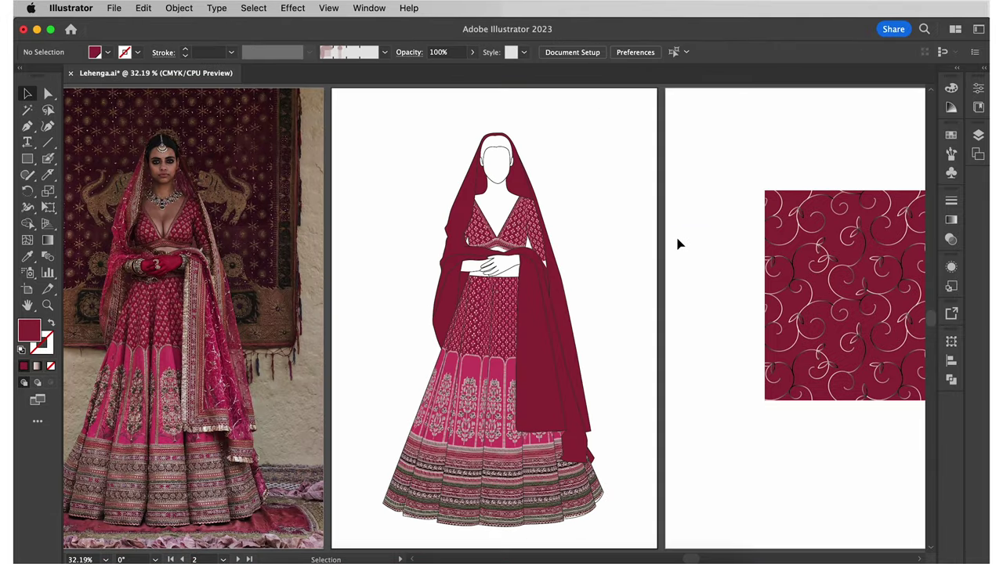
- Pick up the scroll pattern as the fill and delete the patterned maroon square from the third artboard
left_click(772, 200)
left_click_drag(741, 141, 823, 231)
key("Delete")
scroll(847, 255, "right", 1)
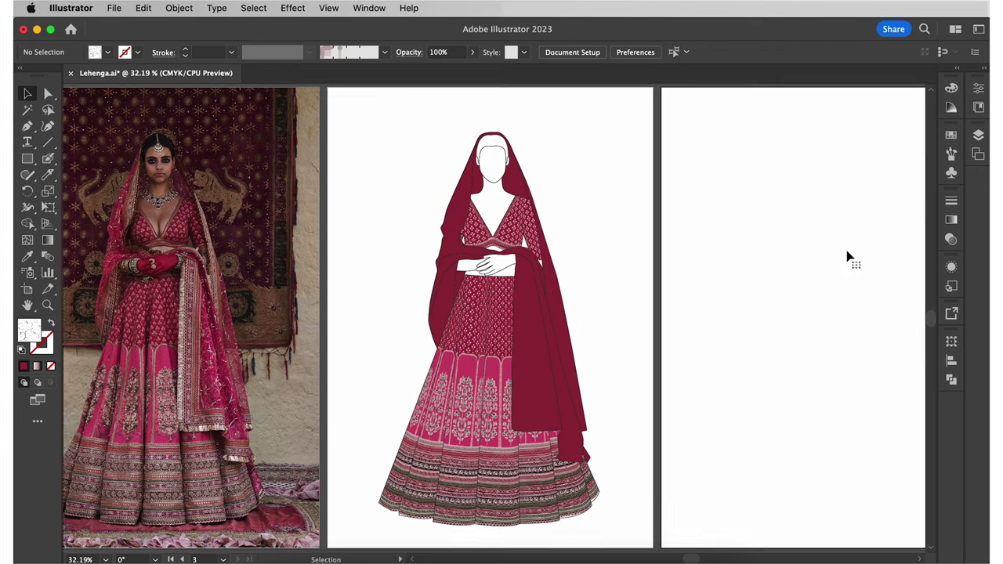
- Draw a tall rectangle filled with the scroll pattern and place it over the dupatta's hanging front panel
scroll(848, 257, "right", 5)
key("m")
left_click_drag(615, 117, 725, 308)
key("v")
left_click(830, 501)
left_click(825, 481)
left_click_drag(693, 243, 491, 364)
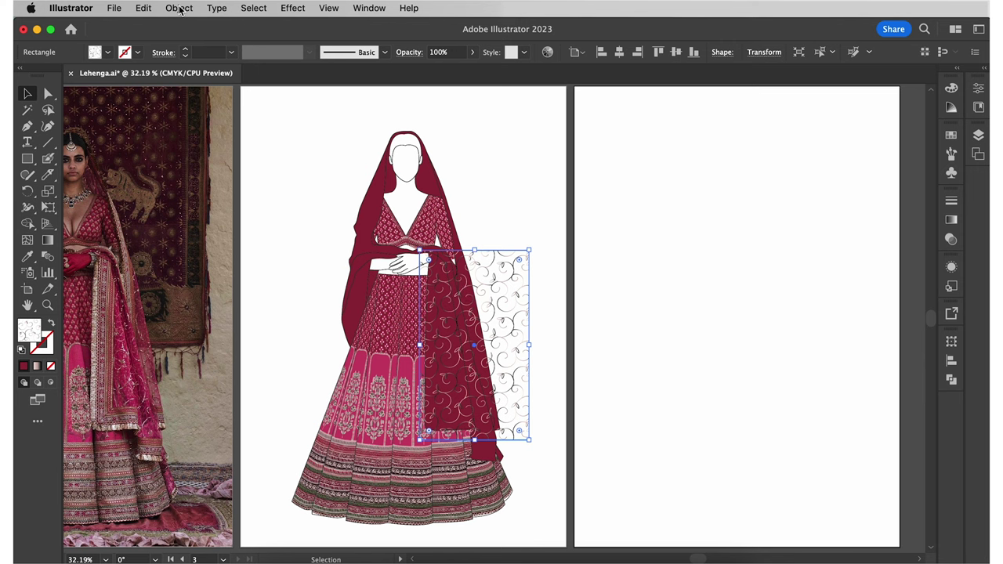
- Rasterize the scroll-pattern rectangle at 300 ppi with a transparent background
left_click(179, 9)
left_click(191, 232)
left_click(631, 395)
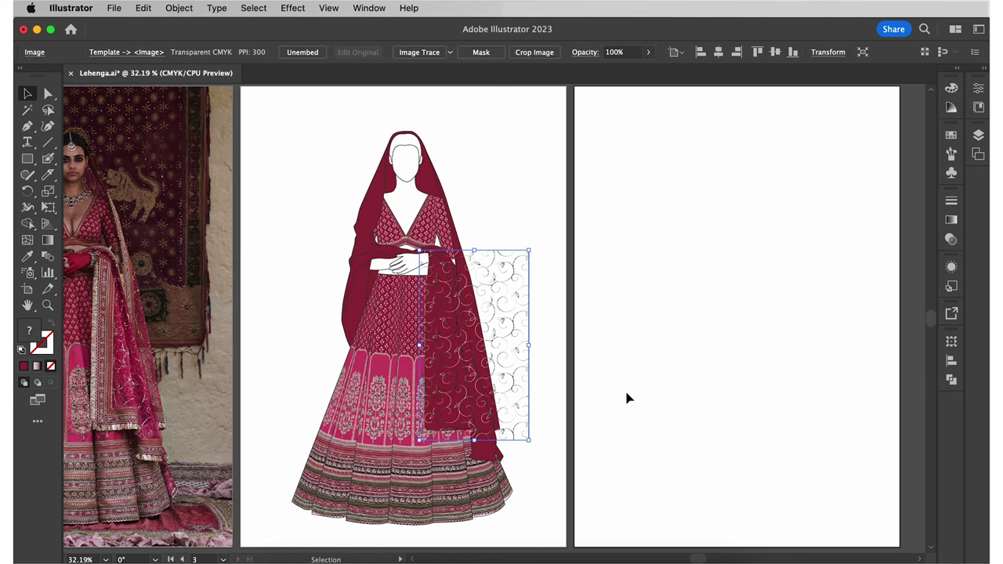
- Apply an envelope mesh with 1 row and 2 columns to the rasterized scroll pattern
key("super+equal")
left_click(179, 8)
mouse_move(201, 450)
left_click(369, 448)
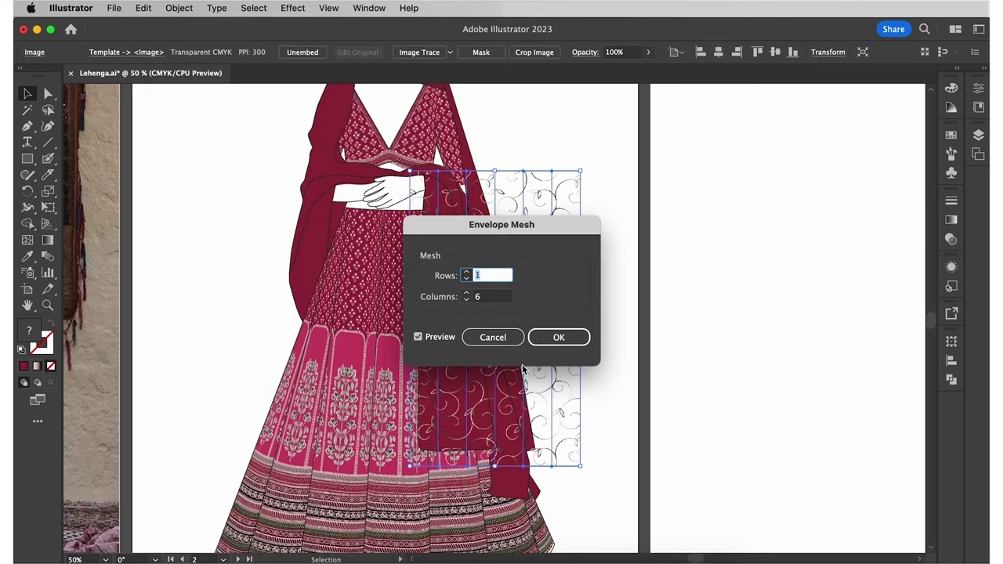
left_click(467, 294)
left_click(467, 294)
type("2")
left_click(563, 337)
- Pull the envelope's middle and right mesh points inward so the pattern tapers along the front panel, and deselect it
key("a")
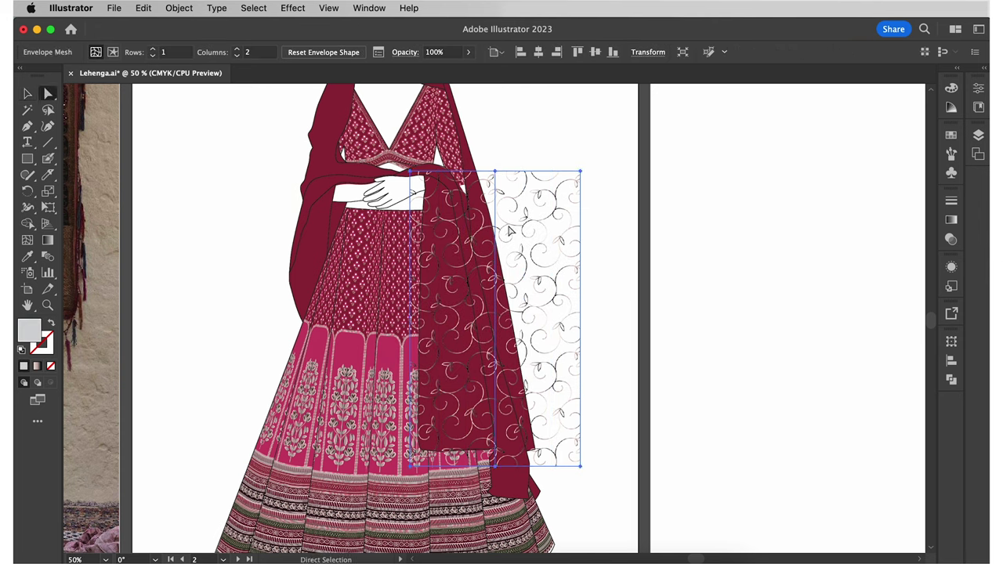
left_click_drag(495, 171, 459, 172)
left_click_drag(494, 466, 486, 466)
left_click_drag(580, 171, 487, 172)
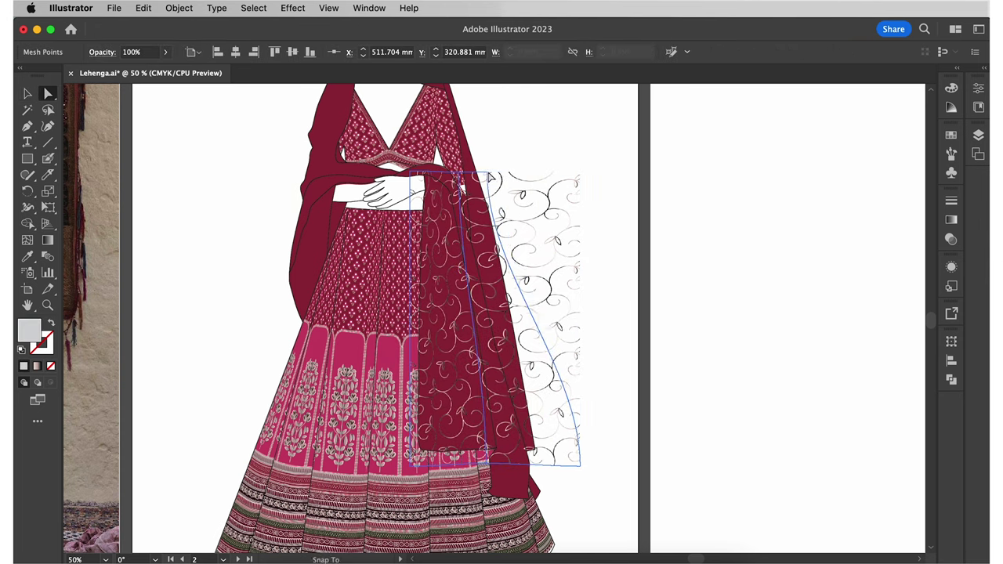
left_click_drag(580, 466, 509, 464)
key("super+shift+a")
- Move the upper mesh points and handles of the pattern envelope to fit the front panel's top at the wrist
key("super+equal")
key("super+equal")
left_click(443, 411)
scroll(442, 410, "up", 4)
left_click_drag(445, 185, 399, 190)
left_click_drag(399, 393, 423, 312)
left_click_drag(456, 190, 418, 194)
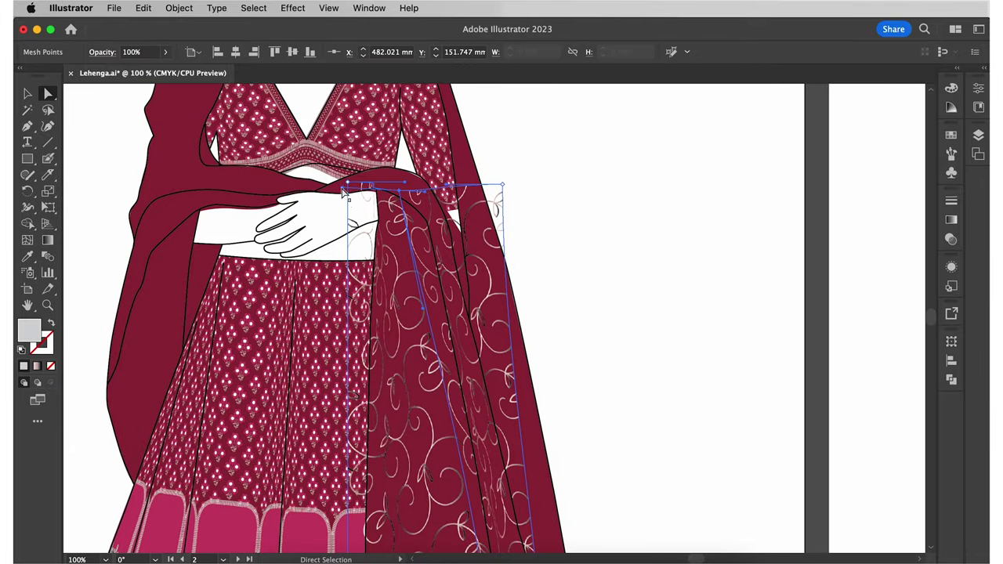
mouse_move(343, 189)
left_mouse_down()
mouse_move(377, 191)
mouse_move(361, 187)
left_mouse_up()
- Narrow the pattern envelope to the front panel by shifting its lower middle and right points and its upper right points inward
scroll(446, 349, "down", 5)
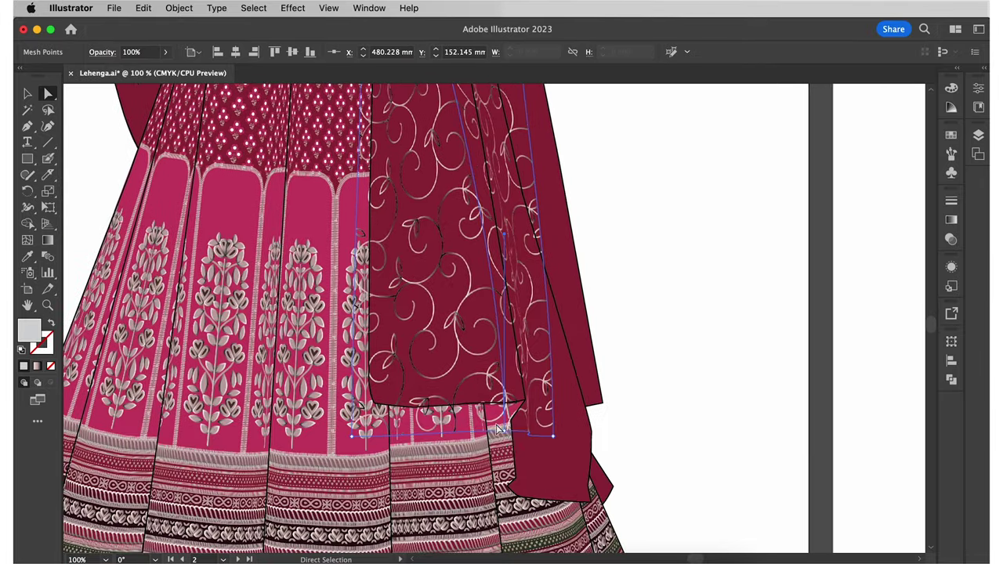
left_click_drag(503, 431, 455, 431)
left_click_drag(553, 433, 528, 430)
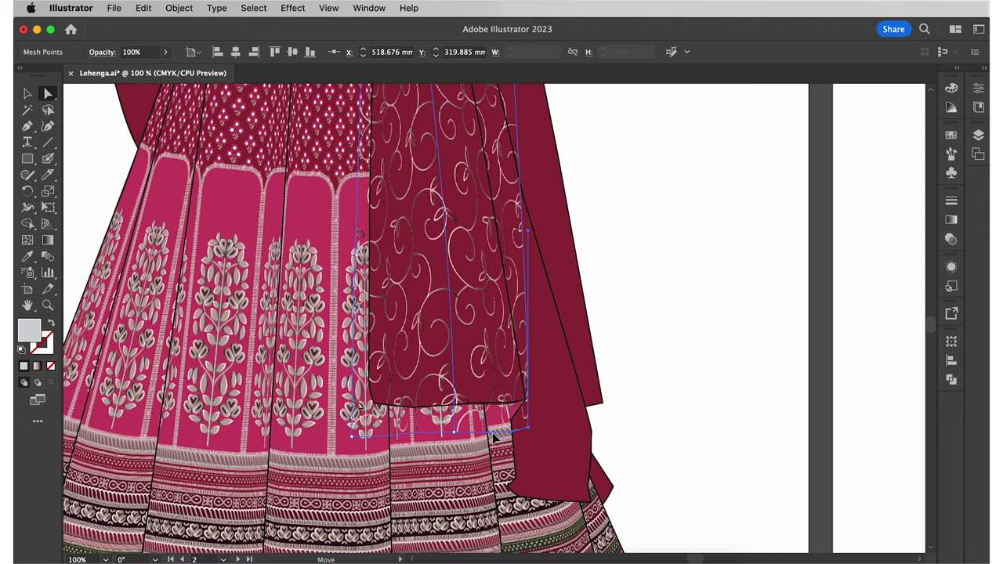
scroll(561, 306, "up", 5)
left_click_drag(490, 138, 391, 140)
left_click_drag(428, 133, 421, 140)
- Align the envelope's lower mesh points with the front panel's hem and bend its column lines along the folds
scroll(424, 141, "down", 3)
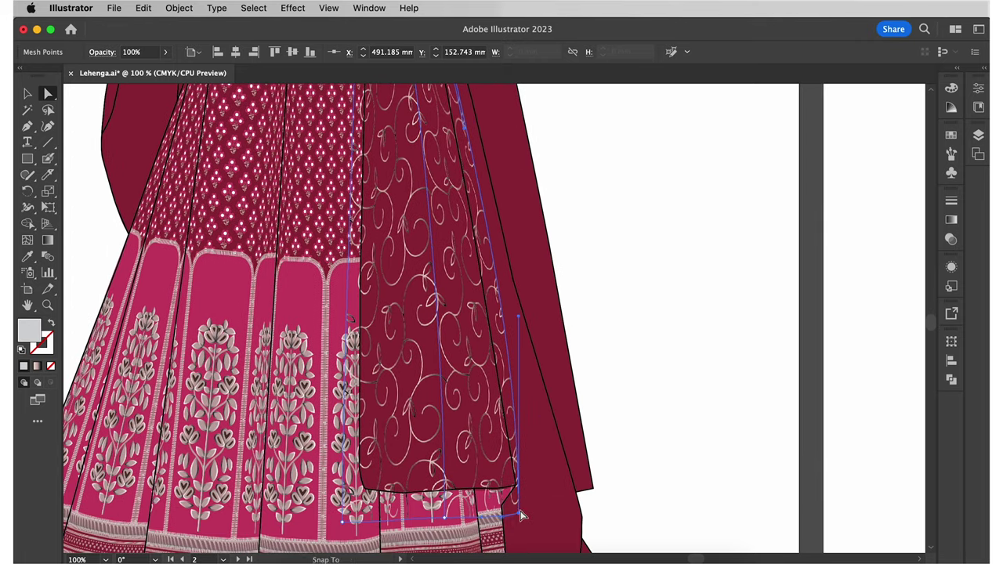
left_click_drag(522, 512, 519, 506)
left_click_drag(452, 499, 445, 492)
left_click_drag(346, 499, 346, 495)
left_click_drag(519, 506, 518, 492)
left_click_drag(501, 297, 490, 297)
left_click(445, 494)
left_click_drag(438, 322, 433, 328)
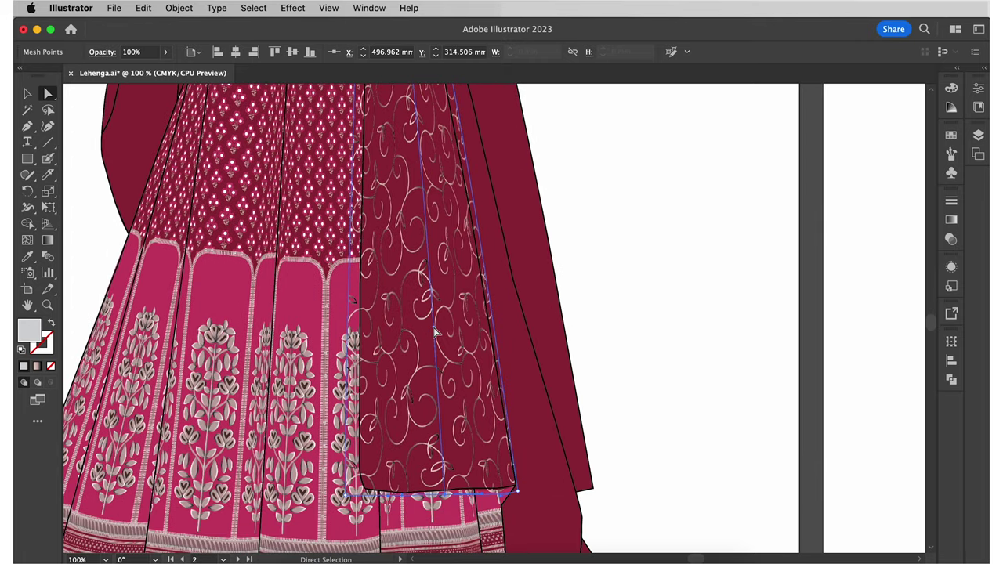
scroll(510, 494, "up", 3)
left_click_drag(435, 178, 429, 180)
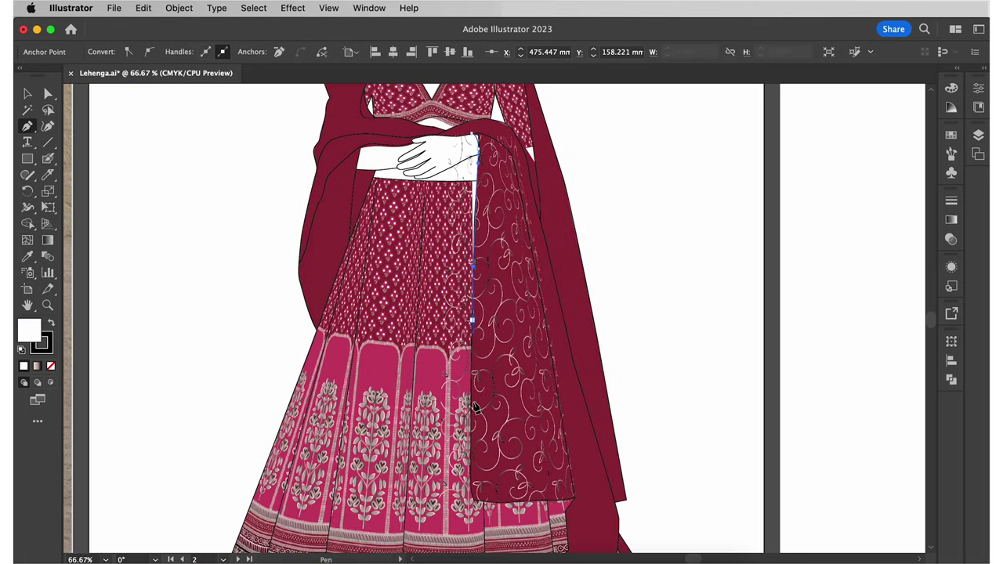
- Trace a closed outline around the front panel and use it as a clipping mask for the warped scroll pattern
left_click(471, 488)
left_click_drag(490, 503, 503, 502)
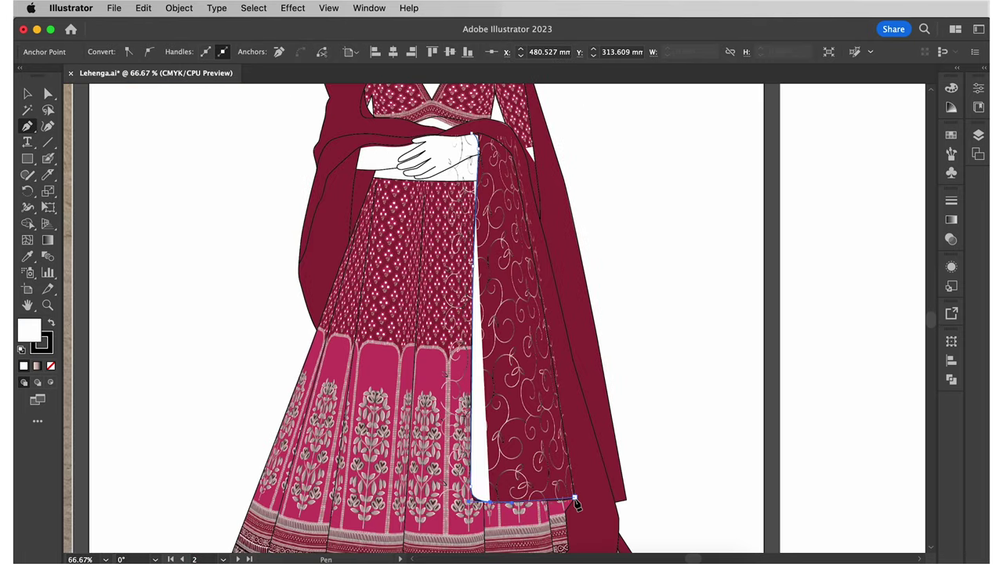
left_click(574, 497)
left_click(541, 297)
left_click(519, 175)
left_click(472, 134)
key("v")
left_click(461, 168, "shift")
right_click(461, 170)
left_click(538, 367)
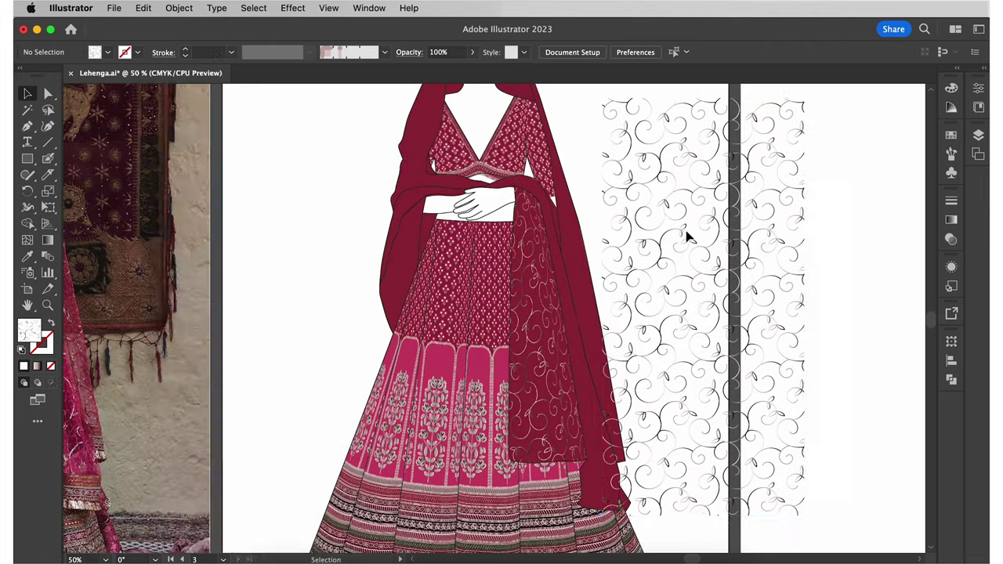
- Apply a 1-row, 2-column envelope mesh to another scroll-pattern piece, tilt it, and fit it over the dupatta's right drape
left_click(687, 237)
left_click(179, 8)
left_click_drag(809, 94, 748, 94)
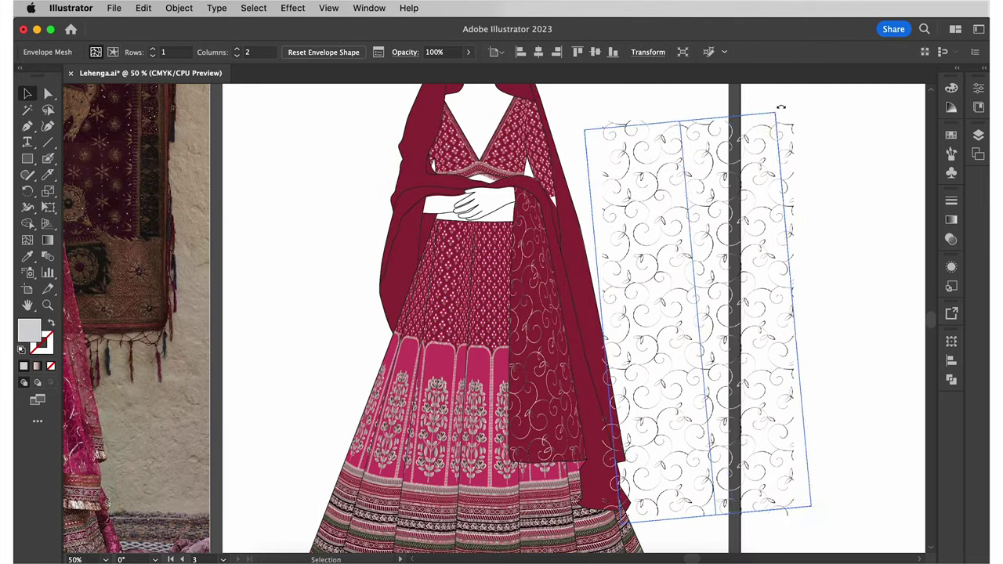
left_click_drag(580, 234, 430, 271)
key("a")
left_click_drag(603, 114, 642, 526)
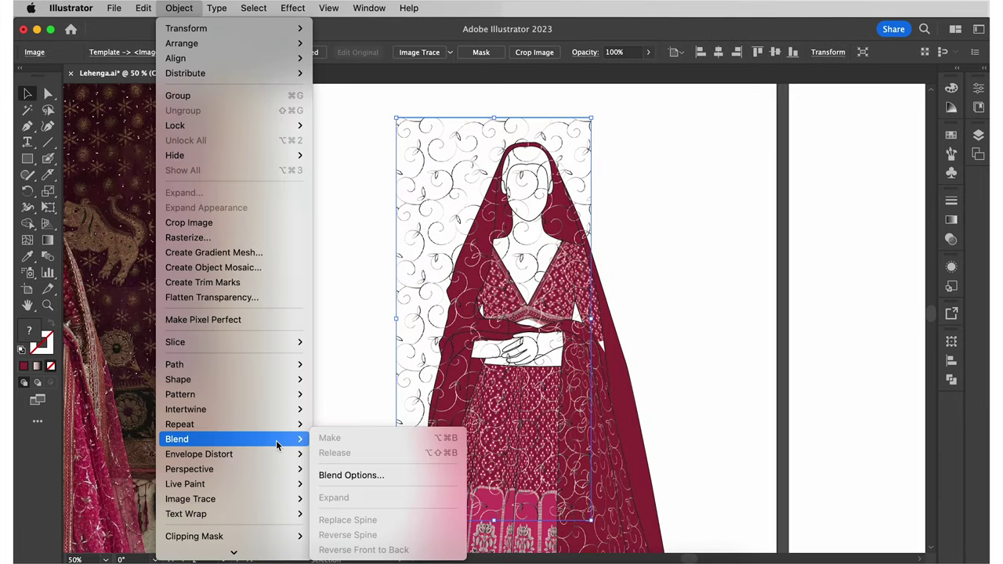
- Apply a 4-row, 3-column envelope mesh to the pattern over the head and left drape, and pull its side points toward the dupatta
left_click(392, 474)
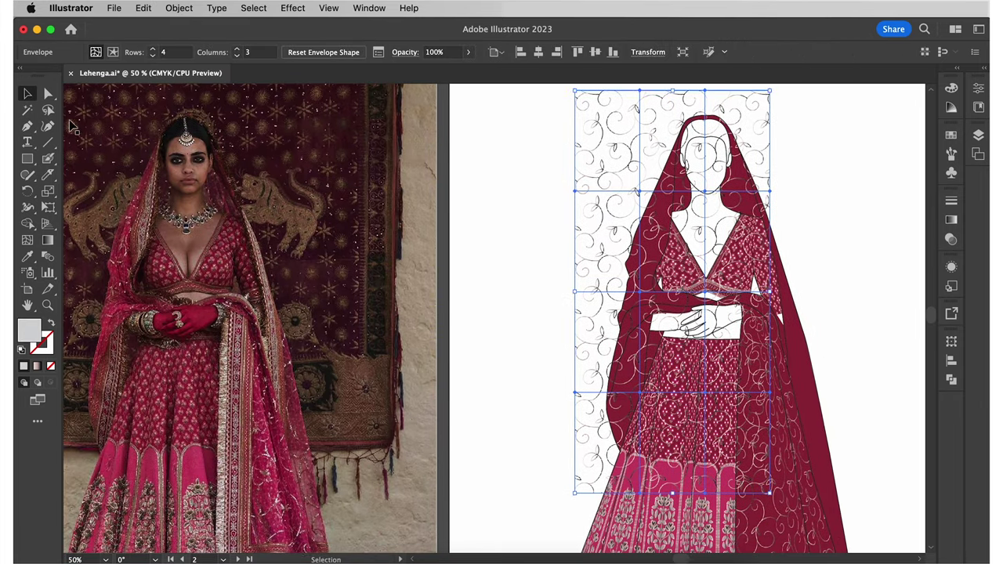
left_click_drag(679, 296, 677, 293)
left_click_drag(574, 292, 612, 292)
left_click_drag(574, 191, 618, 195)
left_click_drag(574, 392, 596, 392)
left_click_drag(575, 493, 614, 471)
left_click_drag(705, 392, 673, 389)
left_click_drag(770, 192, 756, 197)
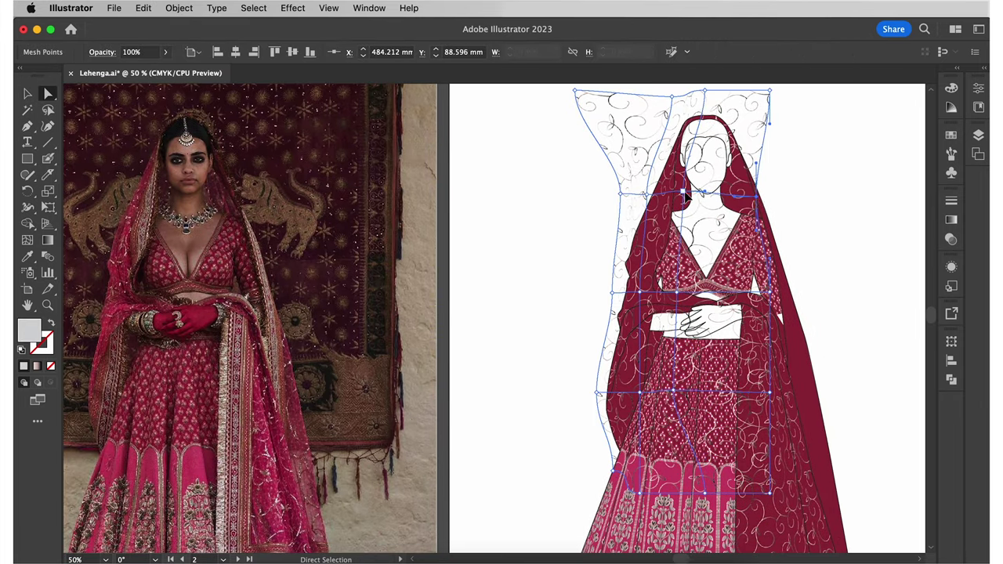
- Pull the envelope's upper and side mesh points inward so the scroll pattern follows the head and the left drape
left_click_drag(683, 193, 705, 192)
left_click_drag(574, 90, 656, 105)
left_click_drag(646, 195, 655, 213)
left_click_drag(671, 96, 648, 145)
left_click_drag(639, 493, 637, 452)
left_click_drag(612, 293, 610, 285)
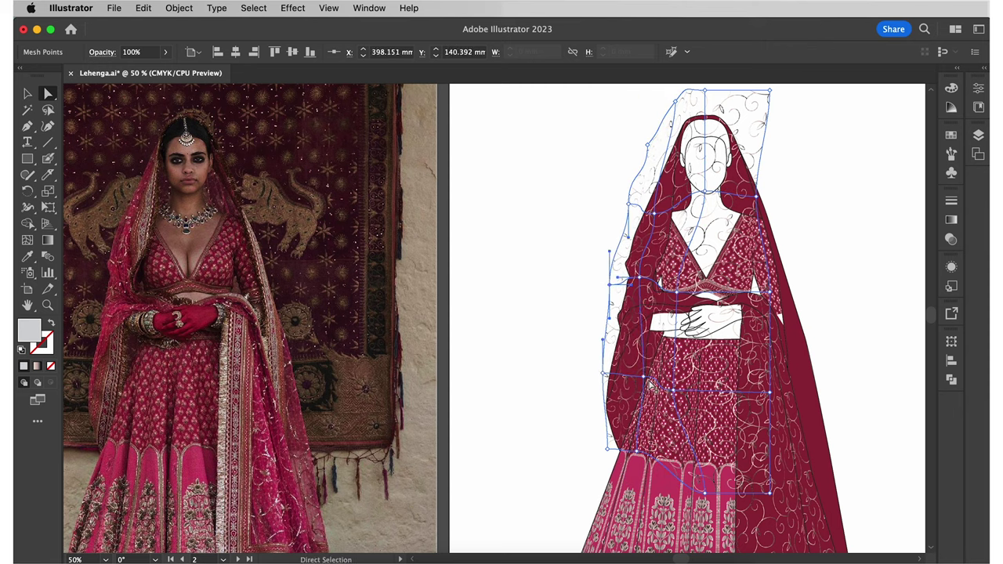
left_click_drag(596, 392, 602, 366)
key("p")
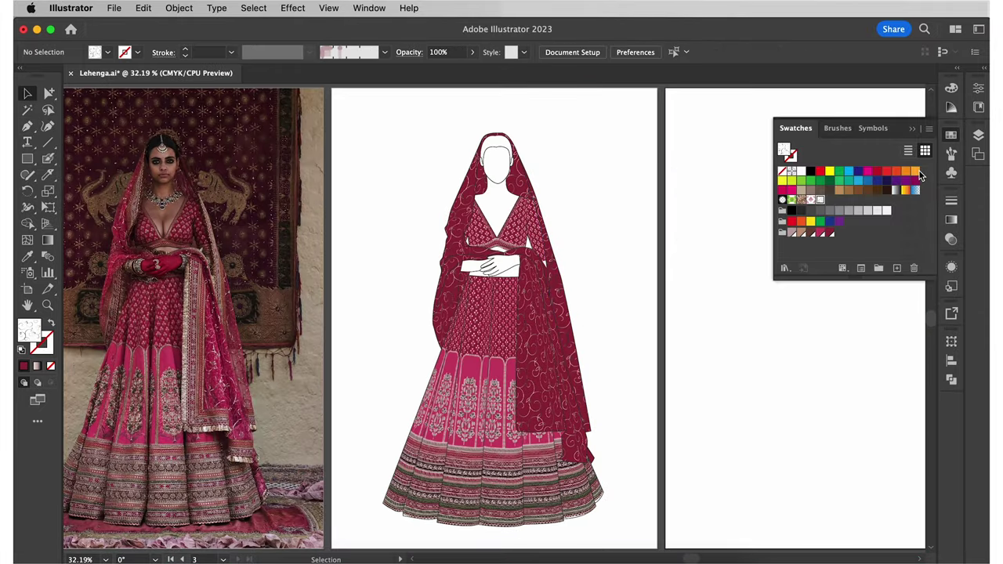
- Paint a row of spaced, near-vertical fringe strands in dusty pink below the scalloped border with the Blob Brush
left_click(911, 128)
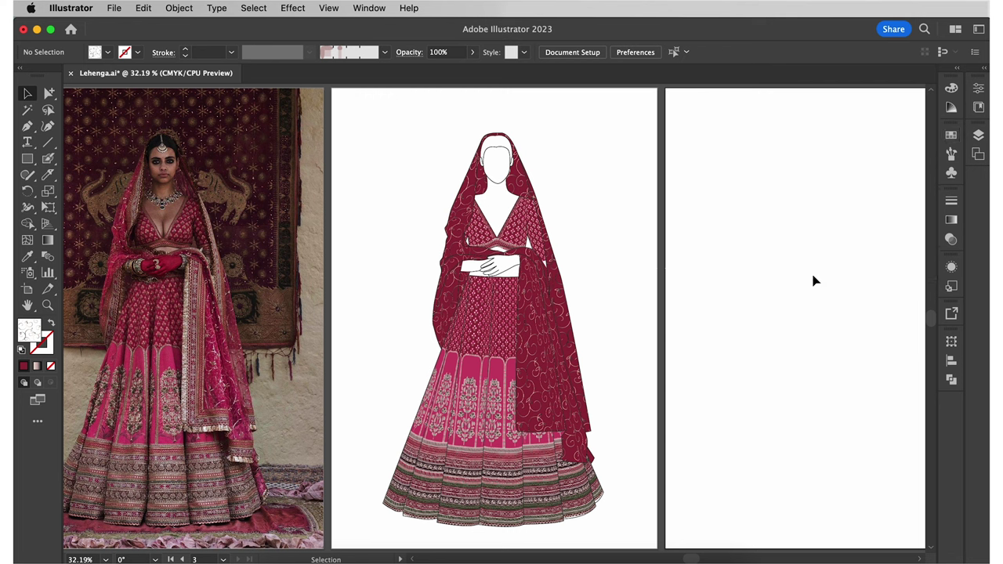
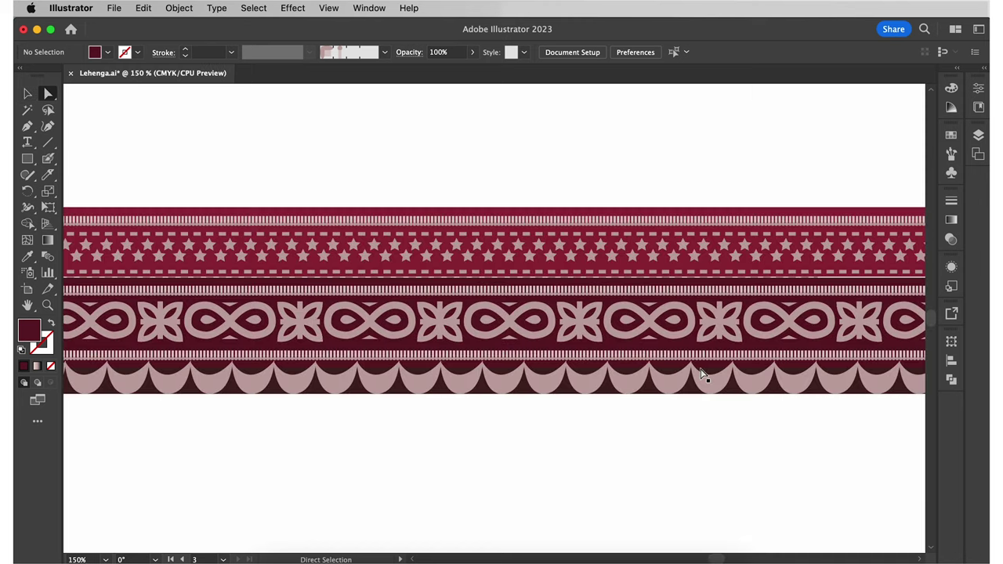
scroll(509, 408, "down", 3)
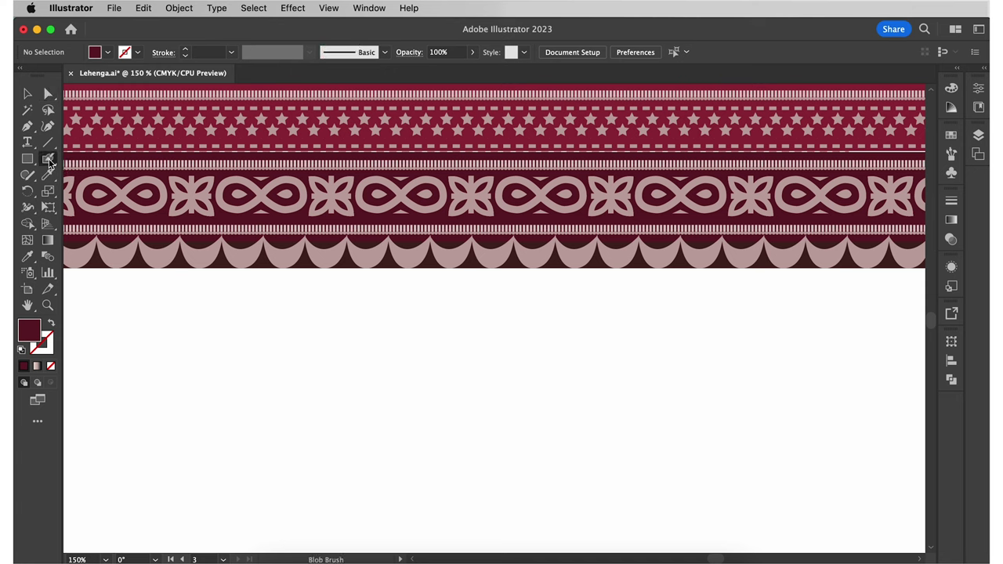
left_click(106, 51)
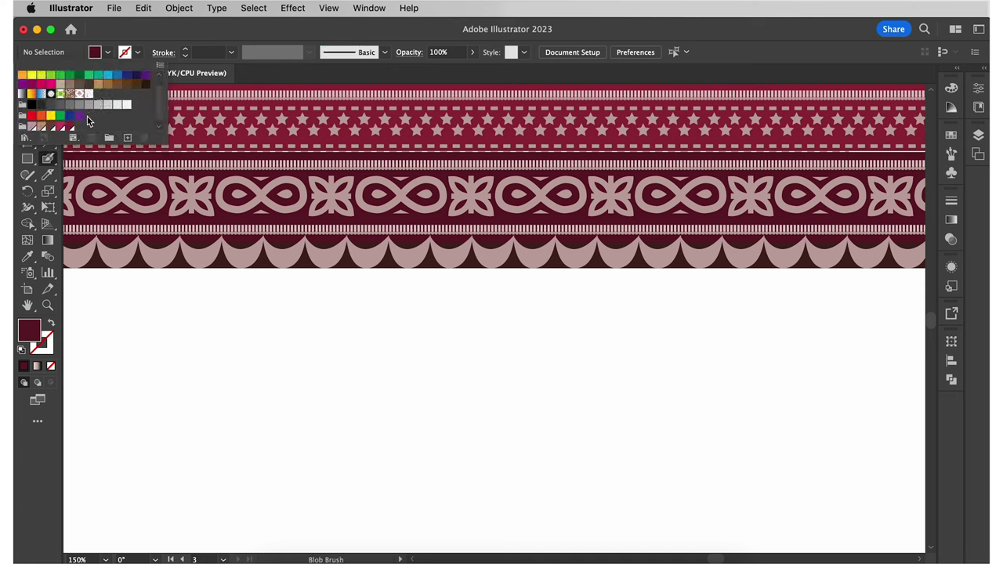
left_click(33, 127)
mouse_move(235, 390)
left_mouse_down()
mouse_move(241, 432)
mouse_move(266, 443)
left_mouse_up()
left_click_drag(311, 295, 316, 443)
left_click_drag(345, 291, 347, 436)
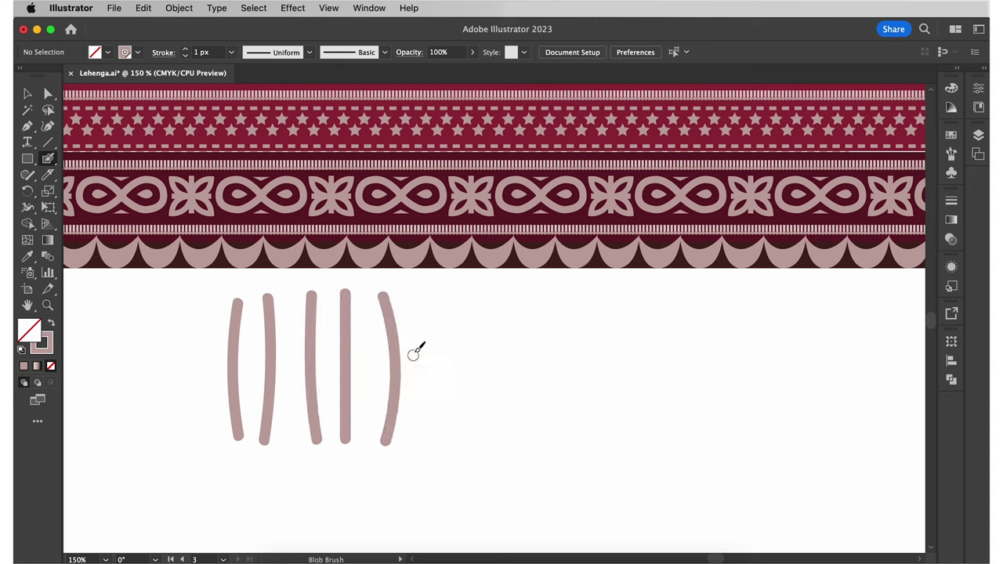
left_click_drag(451, 292, 457, 436)
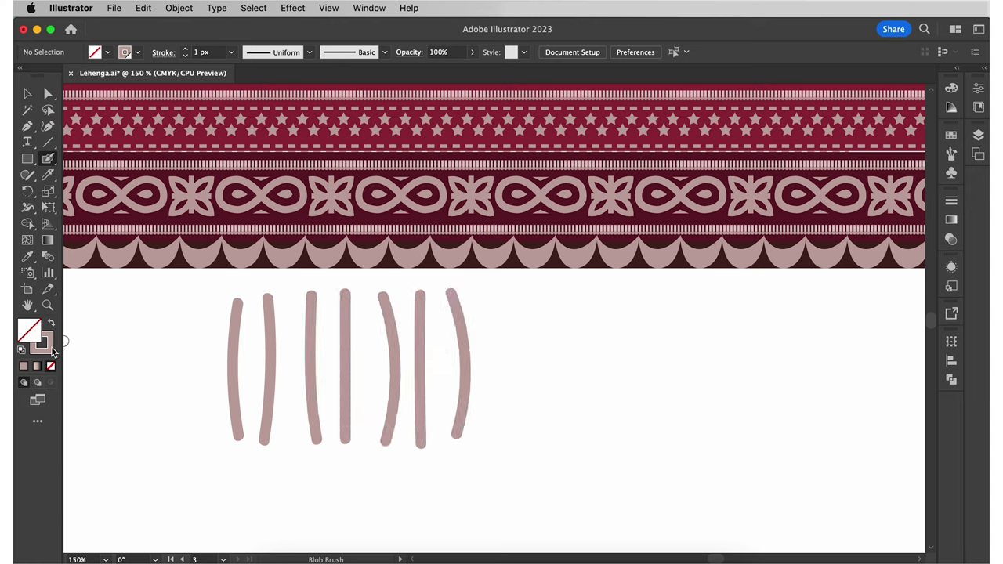
- Set the brush colour to D6C2C1 and paint lighter strands between the dusty pink ones
double_click(52, 350)
type("D6C2C1")
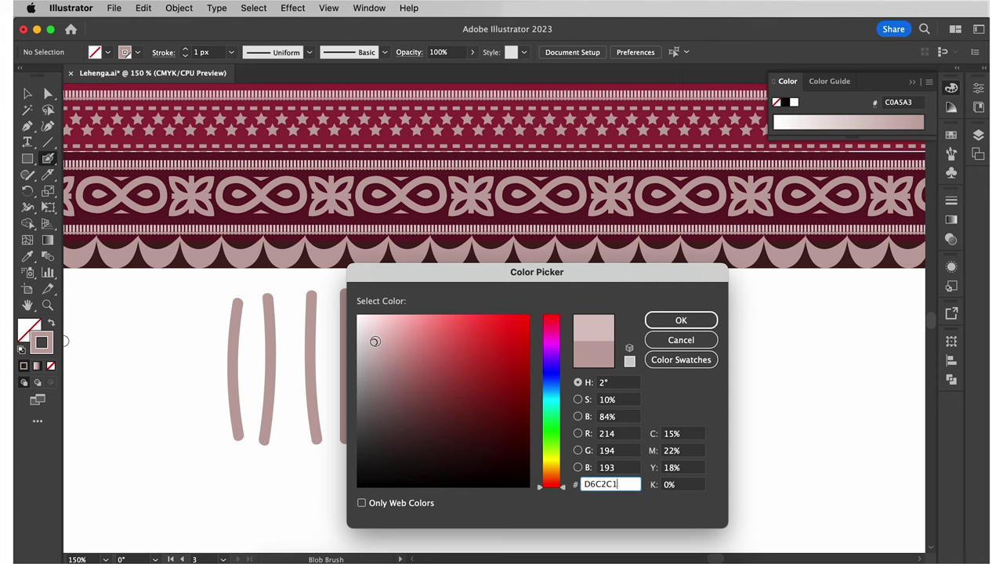
left_click(654, 323)
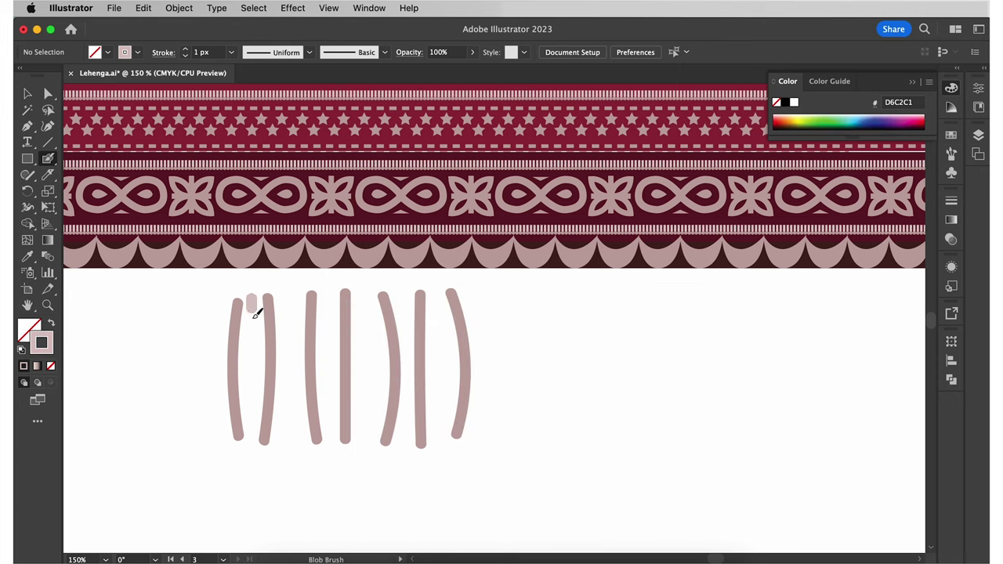
left_click_drag(280, 290, 287, 430)
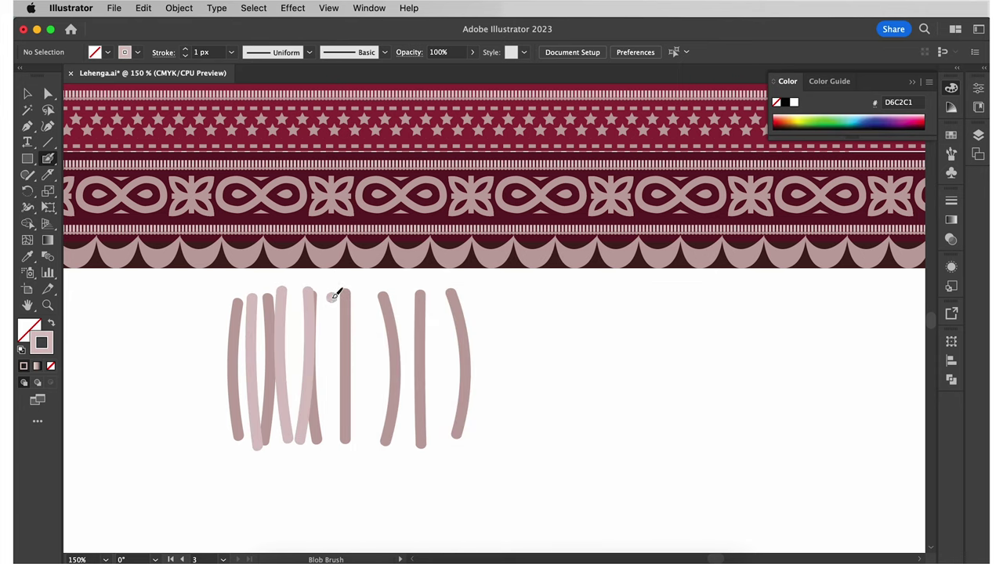
left_click_drag(333, 296, 334, 439)
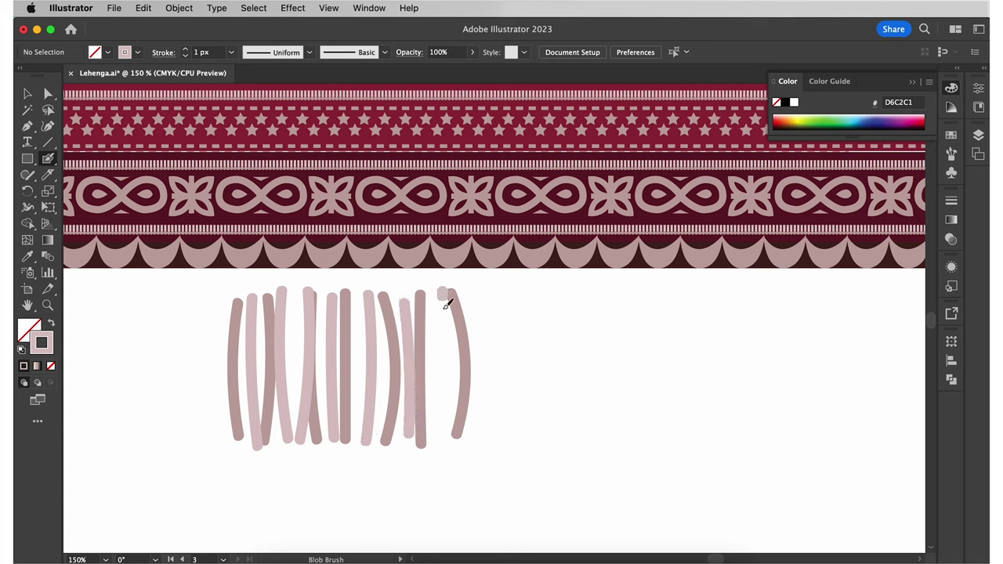
left_click_drag(445, 304, 444, 431)
- Change the brush colour to EADCDC and fill more of the fringe with pale strands
double_click(47, 347)
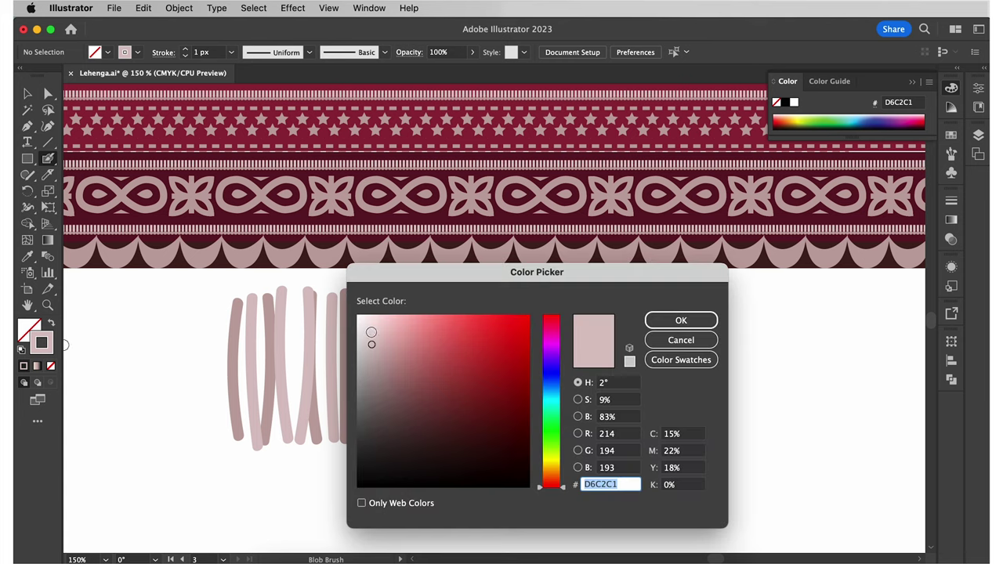
type("EADCDC")
left_click(692, 320)
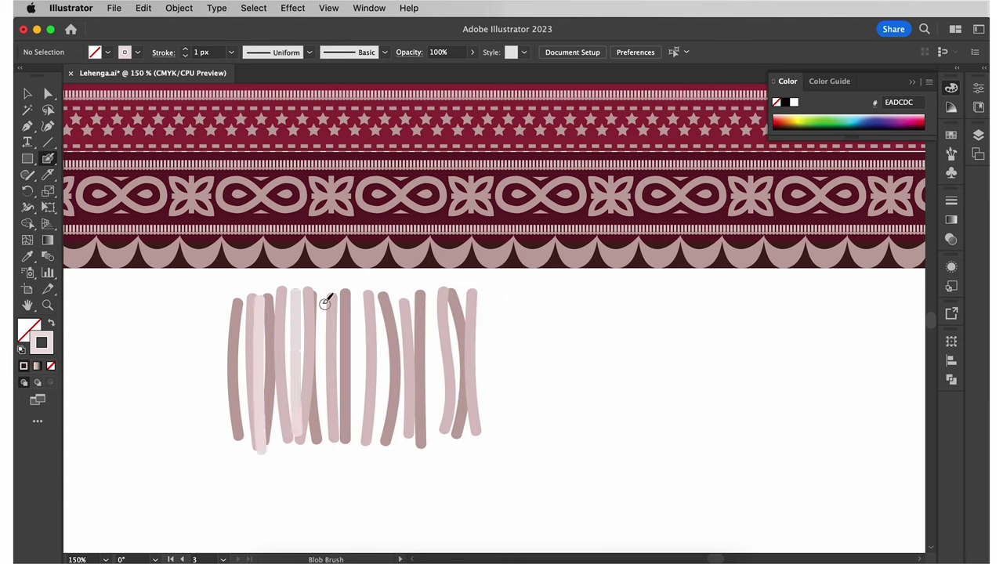
left_click_drag(383, 302, 385, 436)
left_click_drag(433, 293, 434, 436)
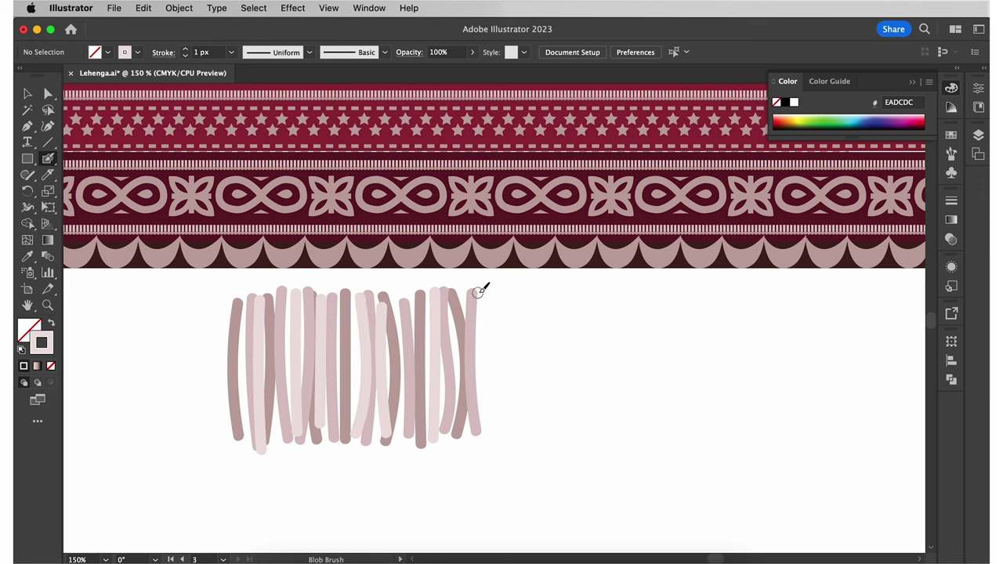
left_click_drag(480, 293, 487, 437)
- Switch the brush colour to F7EDED and add the lightest highlight strands across the fringe
double_click(46, 345)
type("F7EDED")
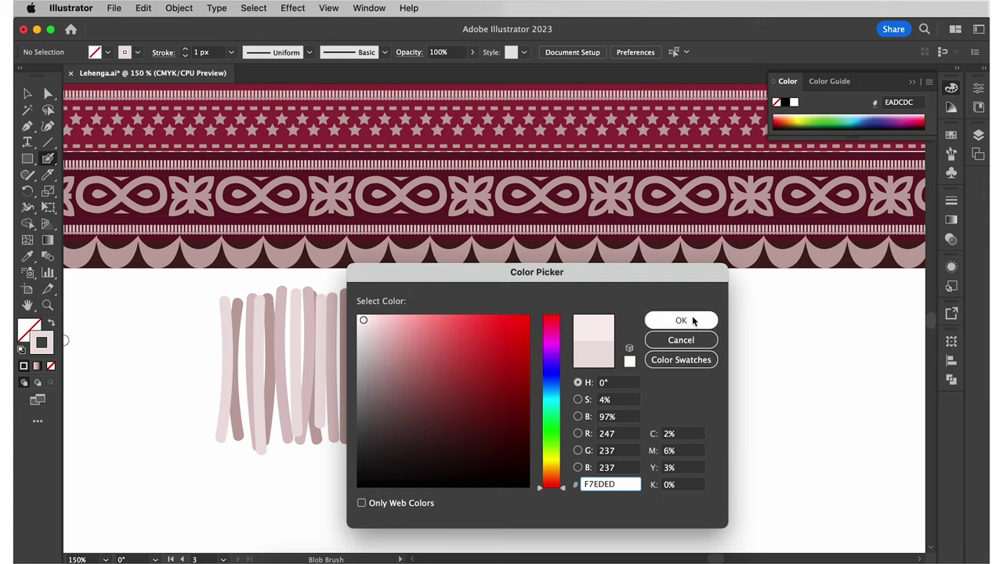
left_click(692, 320)
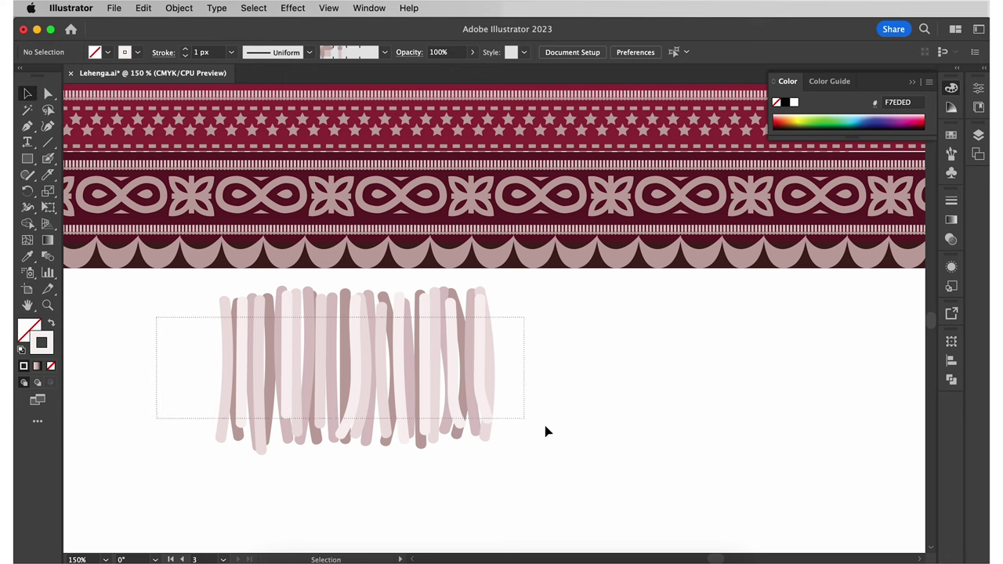
- Turn all the fringe strands into a grid repeat, reduced to a single row with no horizontal gaps between tiles
left_click_drag(548, 432, 572, 449)
key("super+minus")
scroll(570, 450, "right", 5)
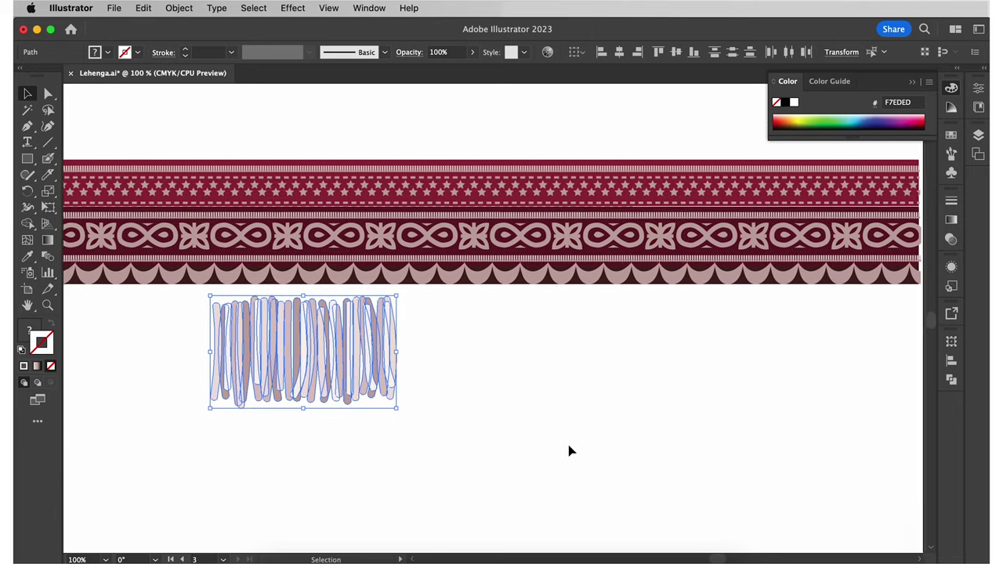
left_click(179, 8)
mouse_move(271, 428)
left_click(329, 439)
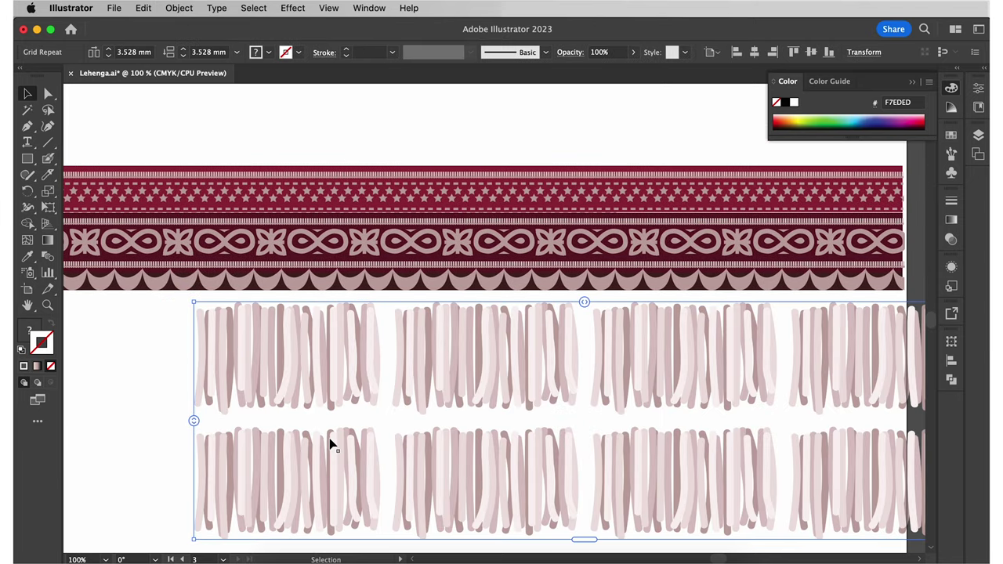
scroll(528, 419, "right", 3)
mouse_move(538, 529)
left_mouse_down()
mouse_move(544, 301)
mouse_move(524, 300)
left_mouse_up()
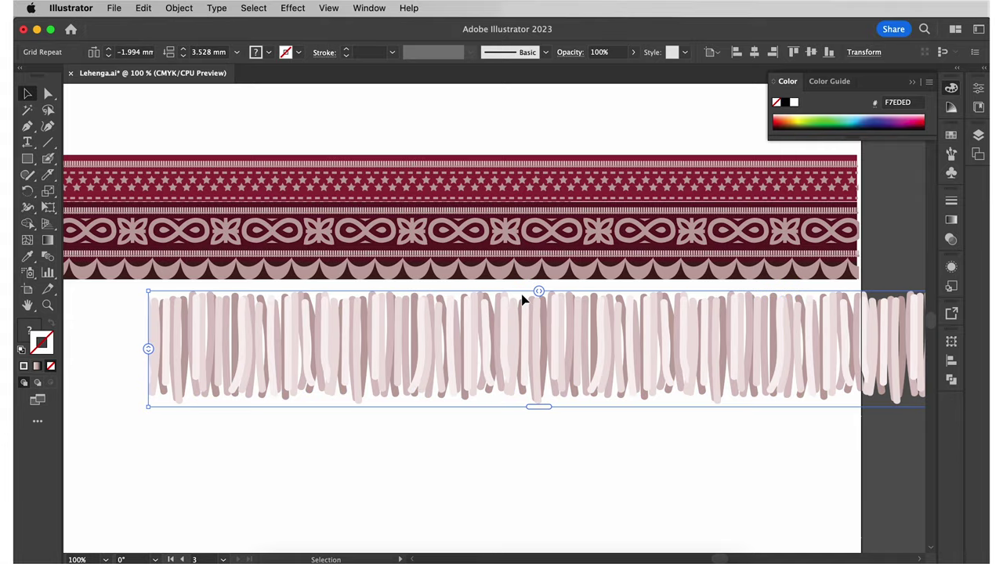
left_click(532, 453)
- Scale the fringe row down, place it behind the scalloped edge, and extend the repeat to the border's right end
left_click_drag(530, 359, 485, 348)
left_click_drag(884, 279, 730, 295)
scroll(730, 294, "left", 3)
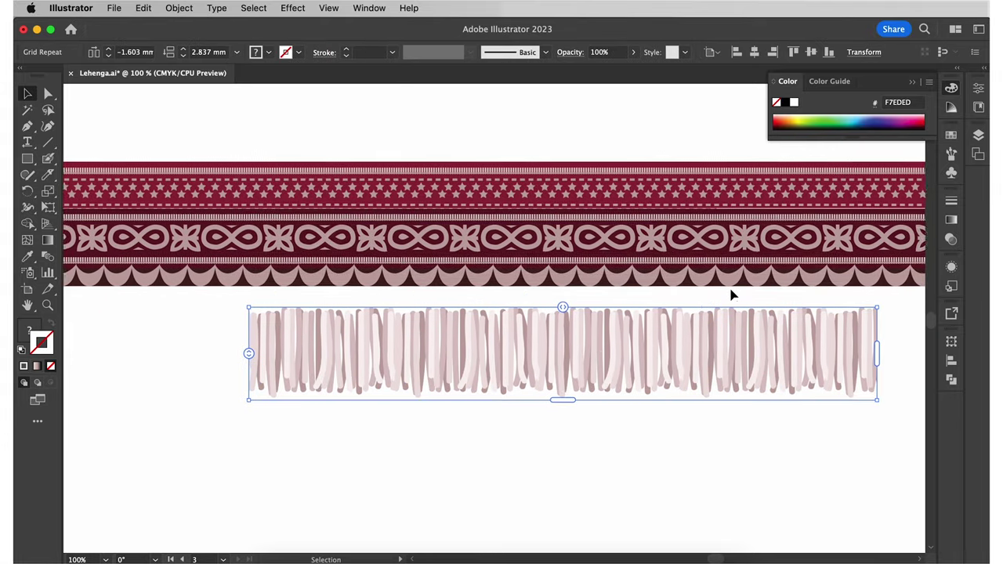
left_click_drag(688, 346, 452, 314)
right_click(455, 316)
mouse_move(571, 469)
left_click(624, 512)
left_click(742, 459)
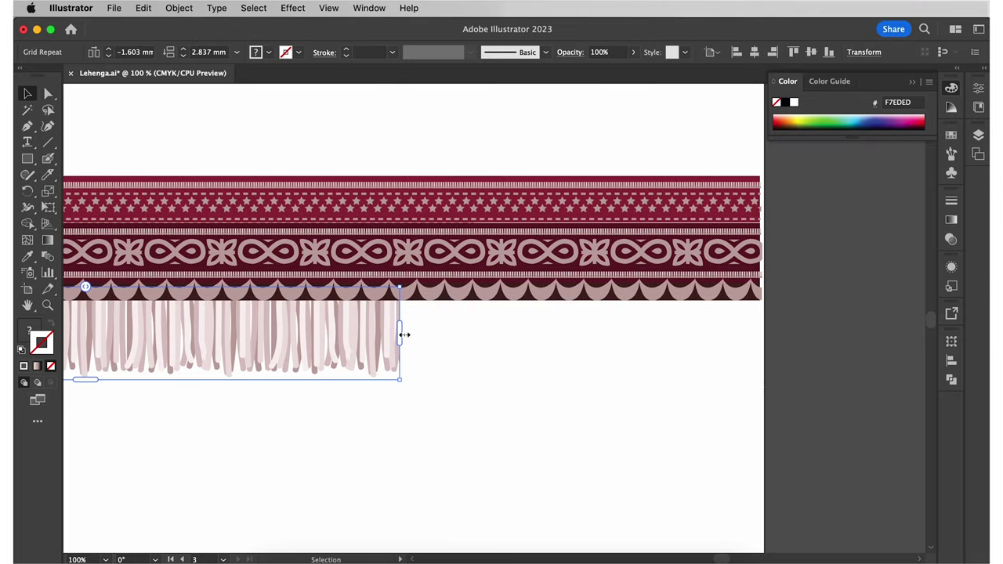
left_click_drag(403, 331, 759, 329)
left_click(677, 416)
- Duplicate the fringed border end to end to double its length, and select the whole grouped strip
key("super+minus")
left_click_drag(352, 264, 834, 395)
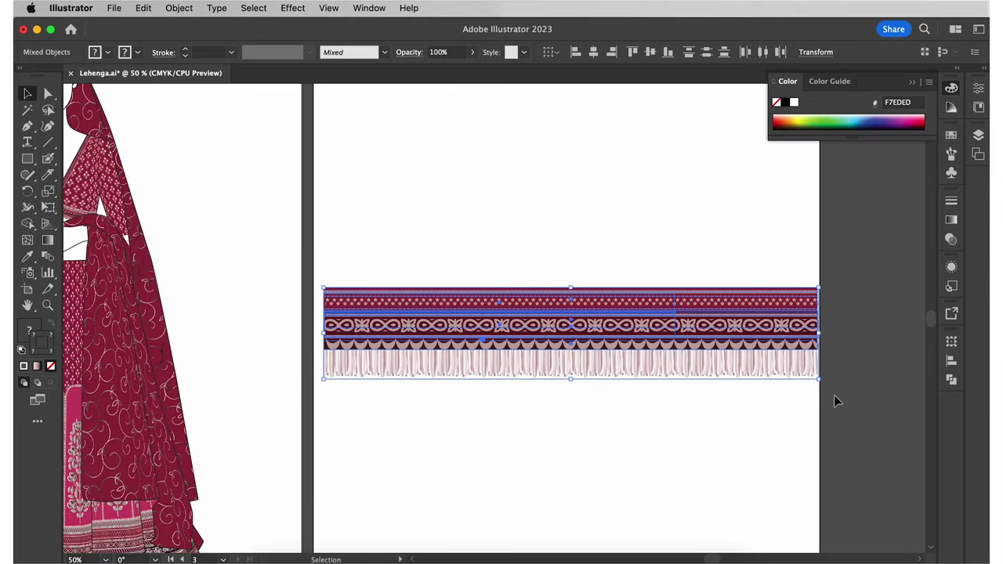
key("super+minus")
left_click_drag(423, 317, 650, 322)
key("super+plus")
left_click(400, 256)
left_click_drag(526, 352, 227, 179)
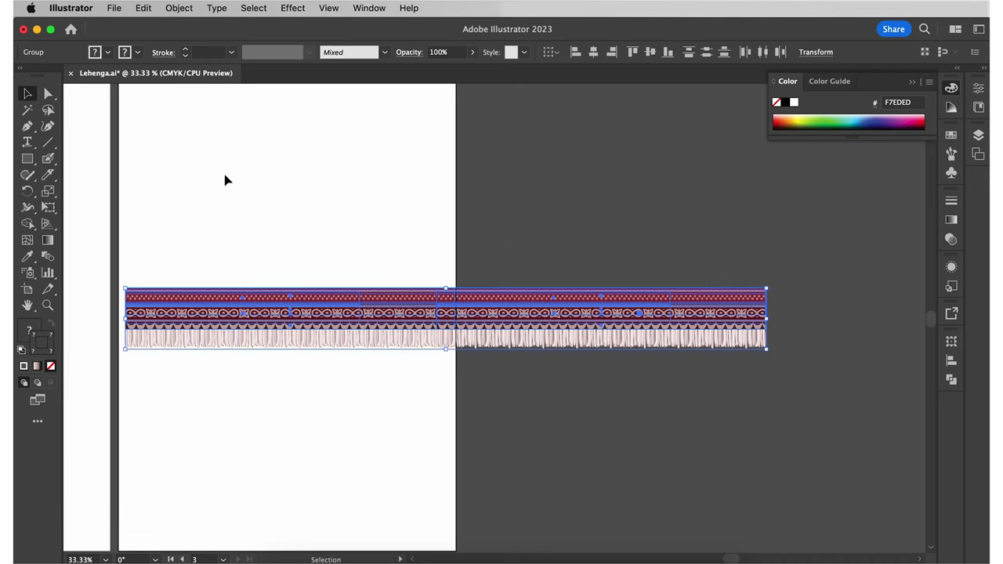
- Rasterize the long fringed border as CMYK at High (300 ppi) with a transparent background
left_click(179, 7)
left_click(219, 240)
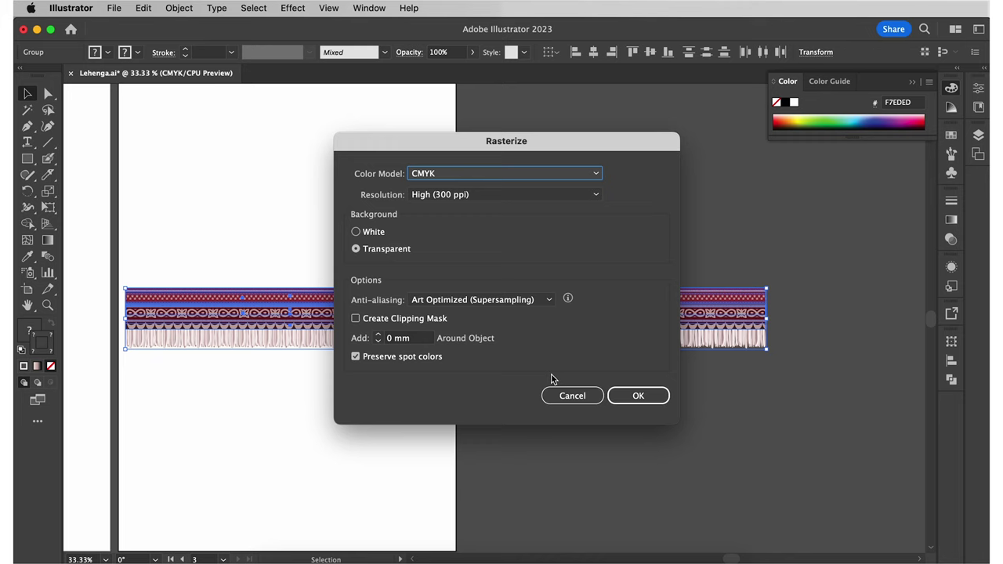
left_click(642, 395)
- Place one vertical border copy along the dupatta front panel's left edge and one horizontal copy across its hem
scroll(642, 395, "left", 3)
left_click_drag(812, 323, 694, 323)
left_click_drag(765, 279, 353, 300)
scroll(455, 337, "left", 3)
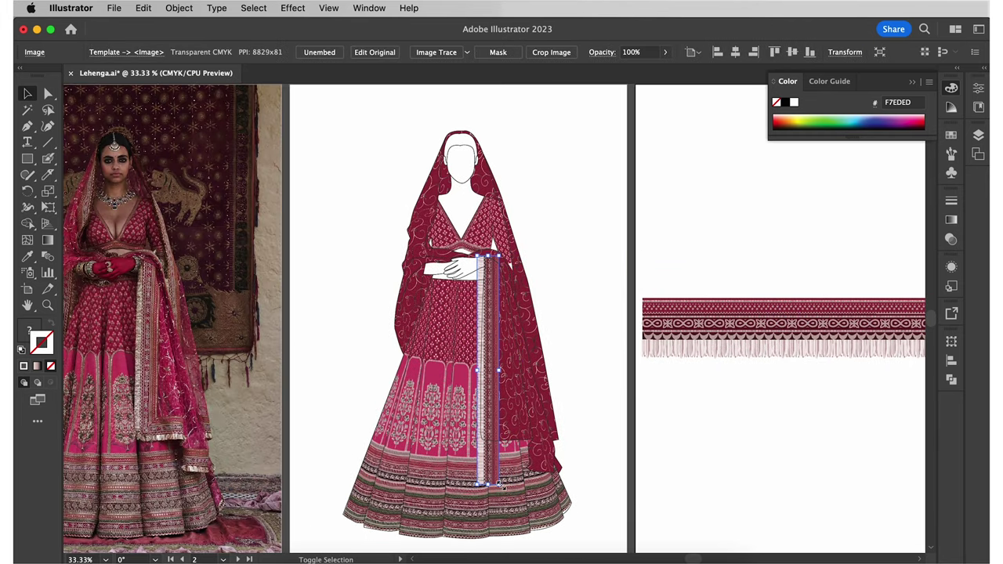
left_click_drag(516, 513, 517, 517)
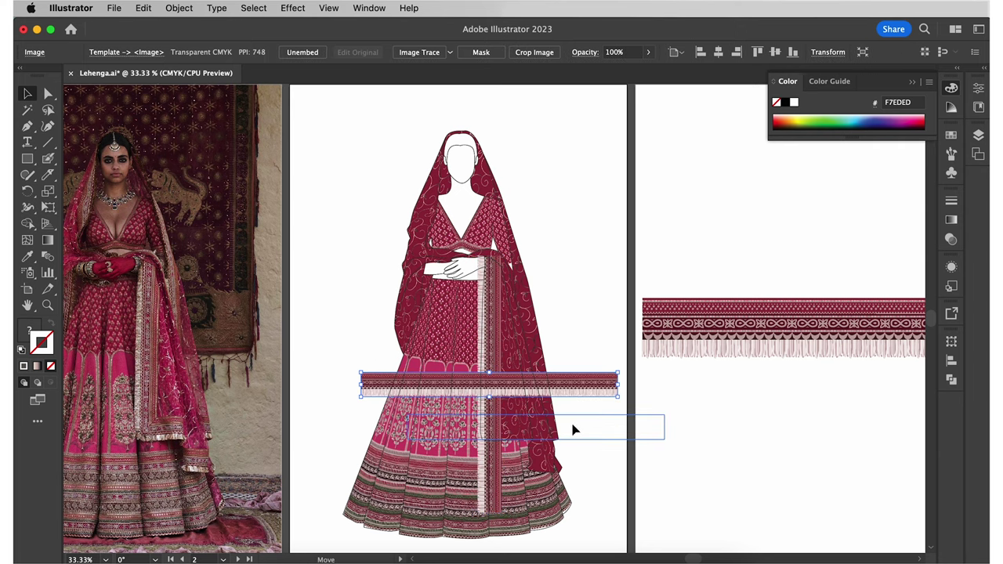
left_click_drag(573, 429, 573, 429)
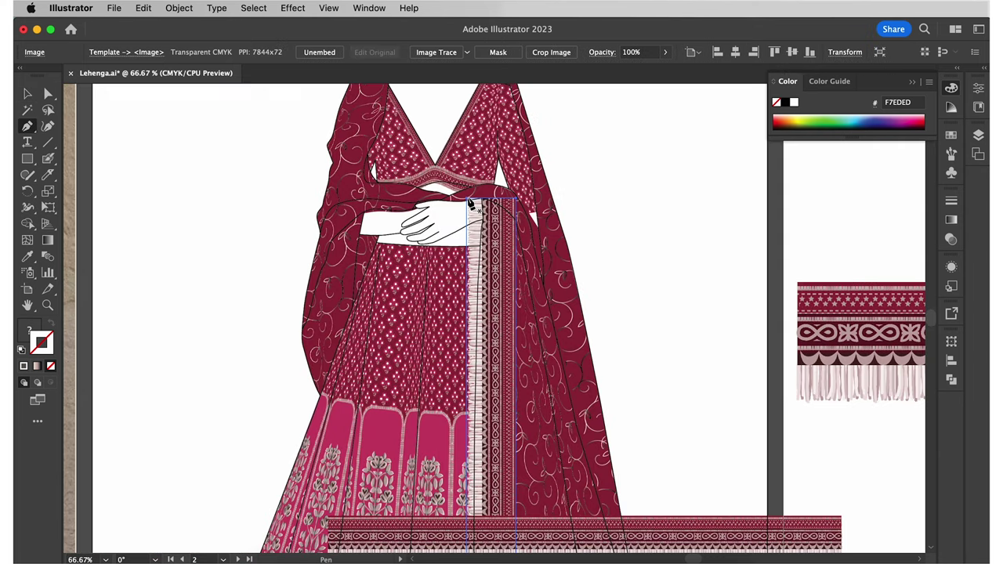
- Trace a closed outline around the front panel's left edge and use it as a clipping mask for the vertical border
left_click(468, 200)
left_click(530, 245)
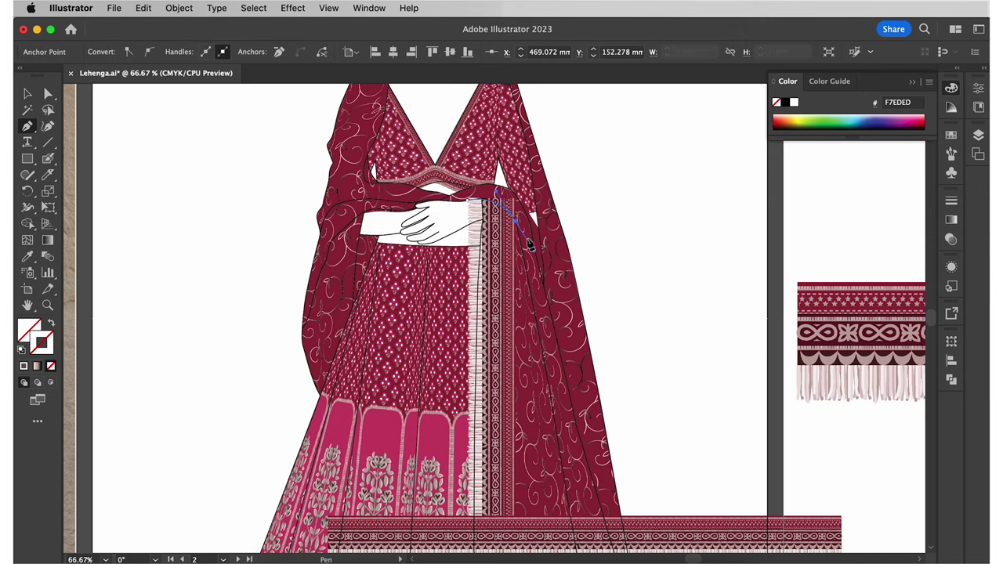
left_click(533, 273)
scroll(533, 273, "down", 5)
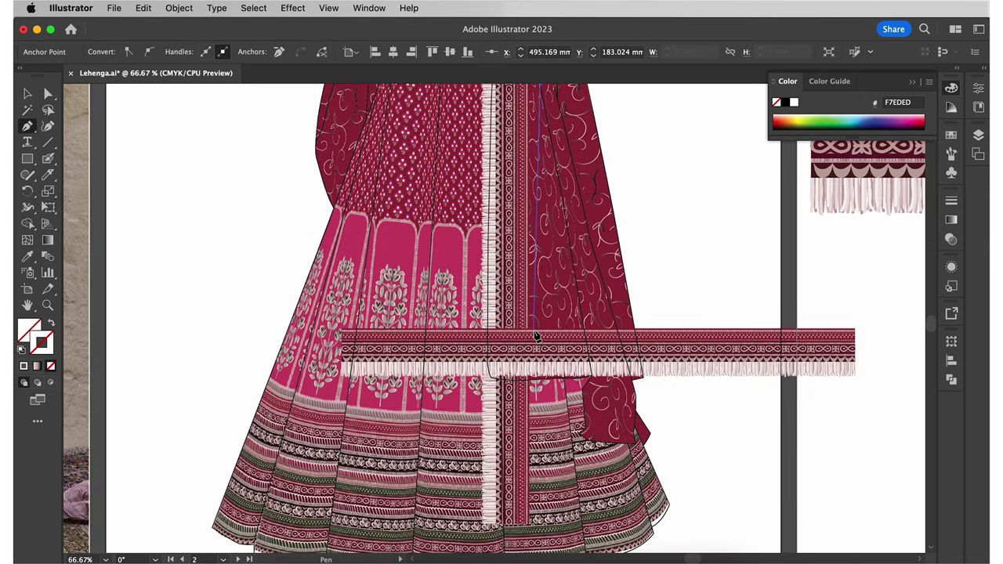
left_click(480, 380)
scroll(479, 380, "up", 4)
left_click(473, 161)
key("v")
left_click(490, 295, "shift")
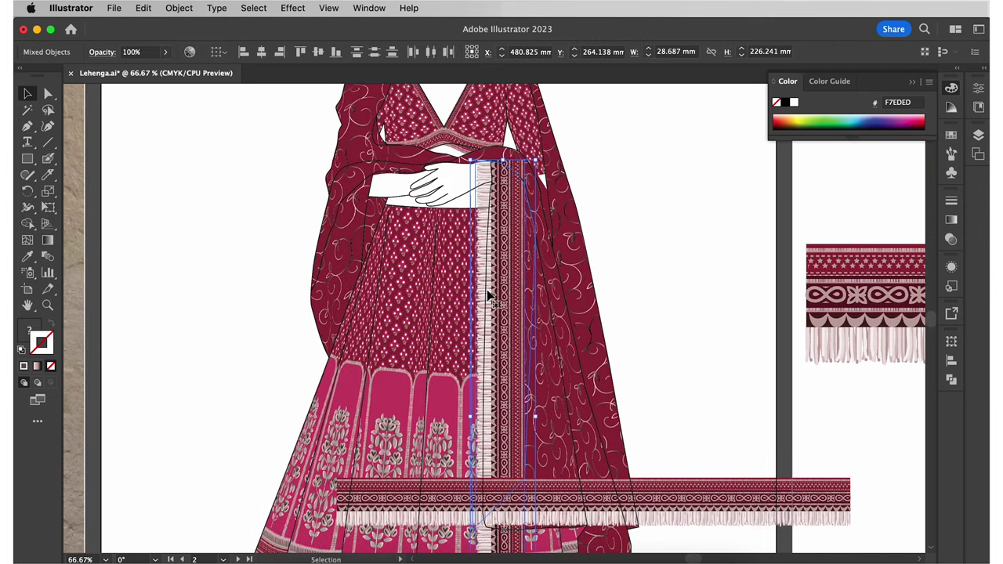
key("super+7")
left_click(268, 196)
- Apply a 1-row, 5-column envelope mesh to the horizontal border across the dupatta's hem
scroll(269, 196, "down", 2)
left_click(679, 440)
left_click(179, 8)
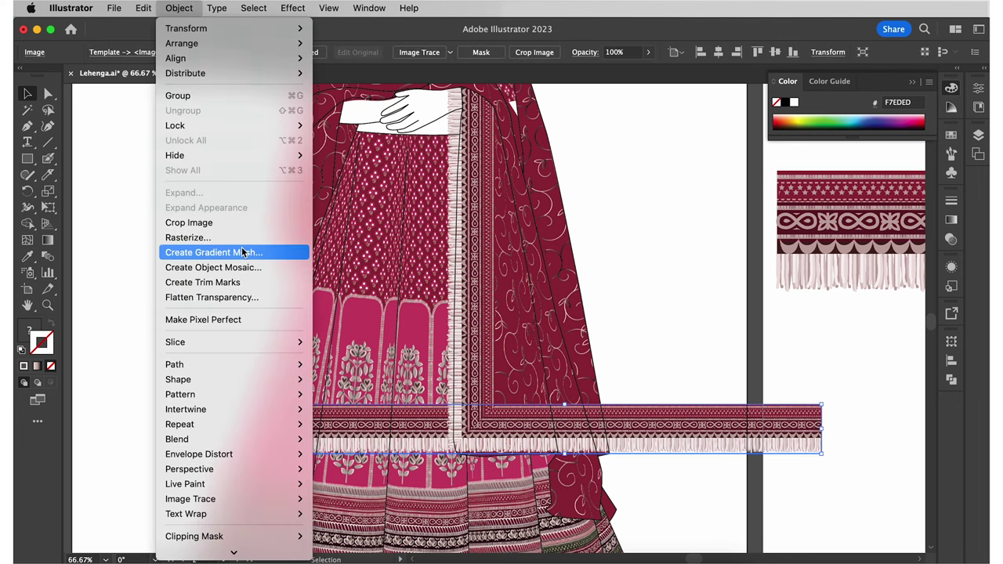
left_click(357, 449)
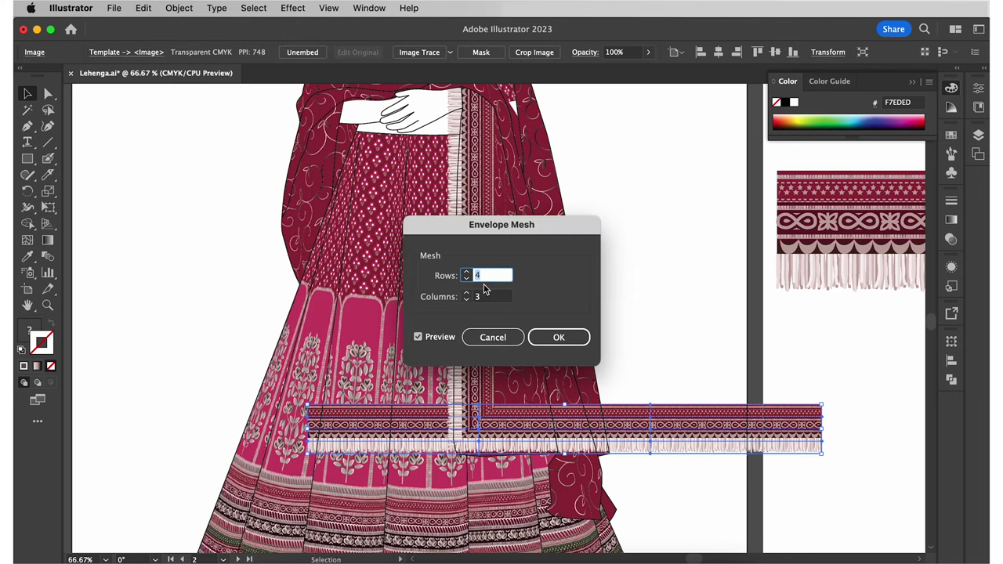
type("1")
key("Tab")
key("Tab")
left_click(559, 337)
- Move the upper and lower points of the mesh column nearest the first fold so it lies along that fold line
key("super+=")
key("super+=")
key("a")
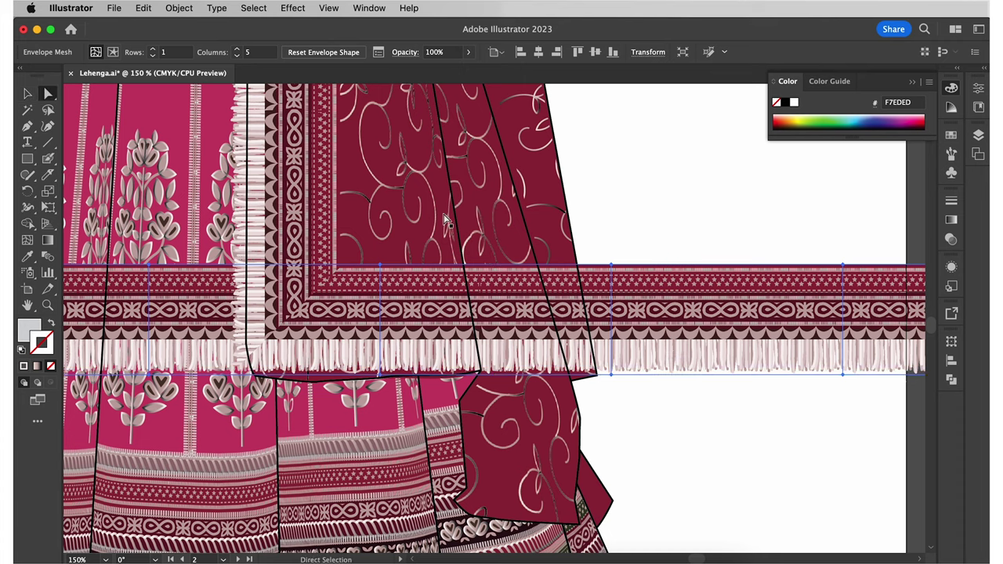
left_click_drag(611, 265, 539, 267)
left_click_drag(612, 375, 546, 373)
left_click_drag(539, 267, 465, 266)
left_click_drag(419, 381, 432, 376)
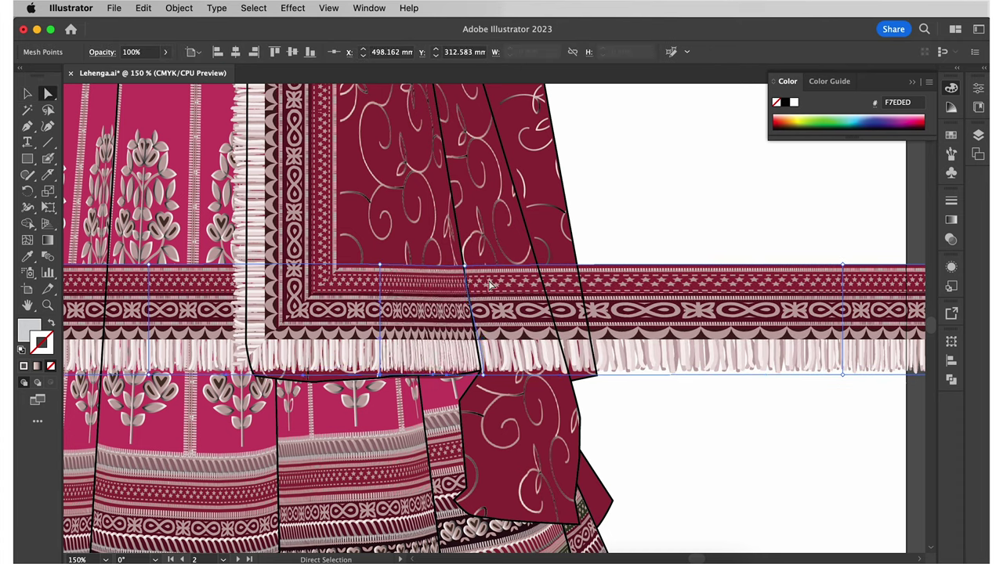
- Nudge the horizontal border's fold-side mesh points until its edge follows the front panel's slanted fold and hem
left_click_drag(465, 266, 477, 267)
left_click(481, 373)
left_click(484, 375)
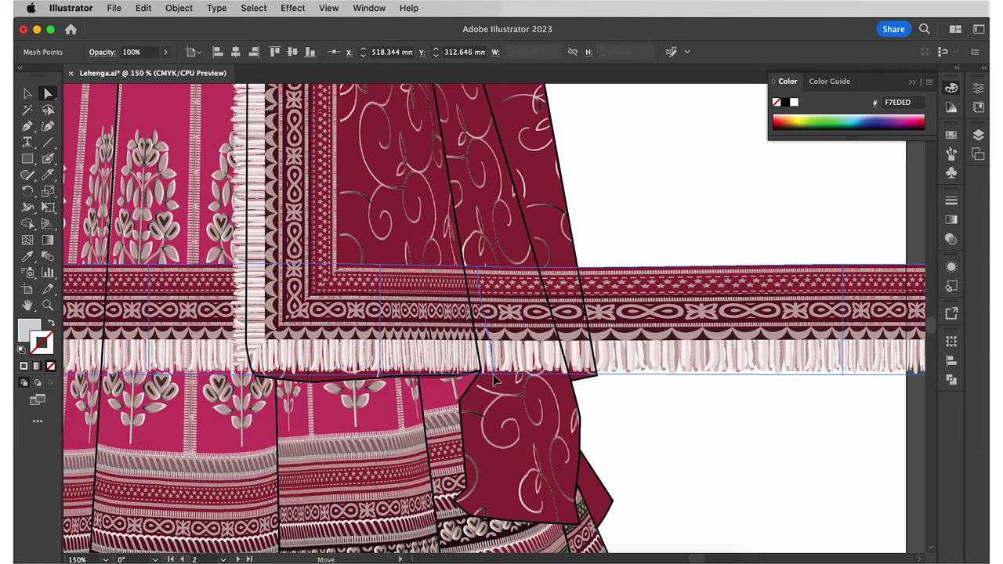
left_click_drag(484, 374, 493, 375)
left_click_drag(477, 266, 471, 266)
left_click_drag(493, 375, 485, 376)
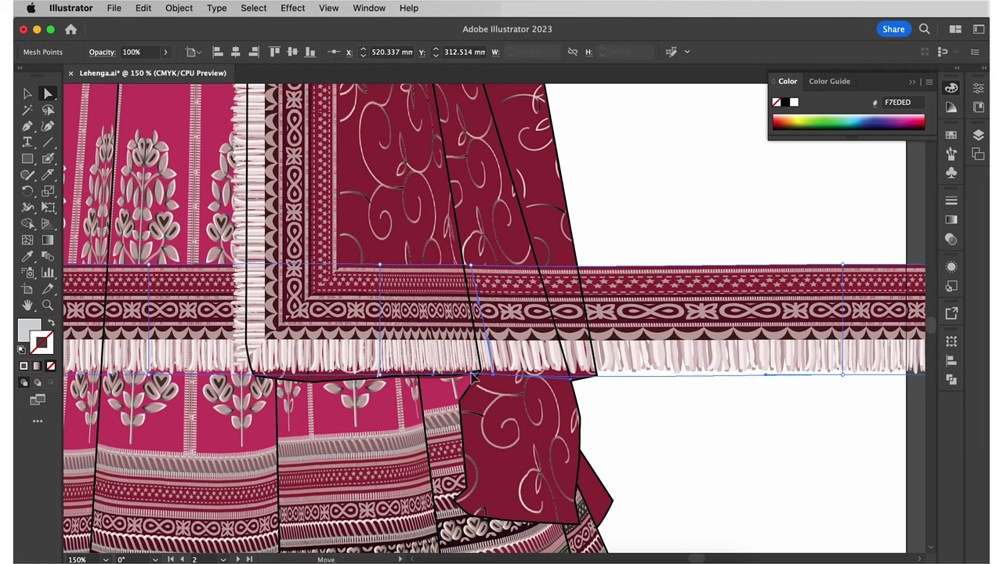
left_click_drag(472, 266, 466, 267)
left_click(685, 231)
- Trace a closed outline with a mitred corner around the front panel's hem and use it as a clipping mask for the horizontal border
key("p")
left_click(458, 238)
left_click(481, 370)
left_click(252, 384)
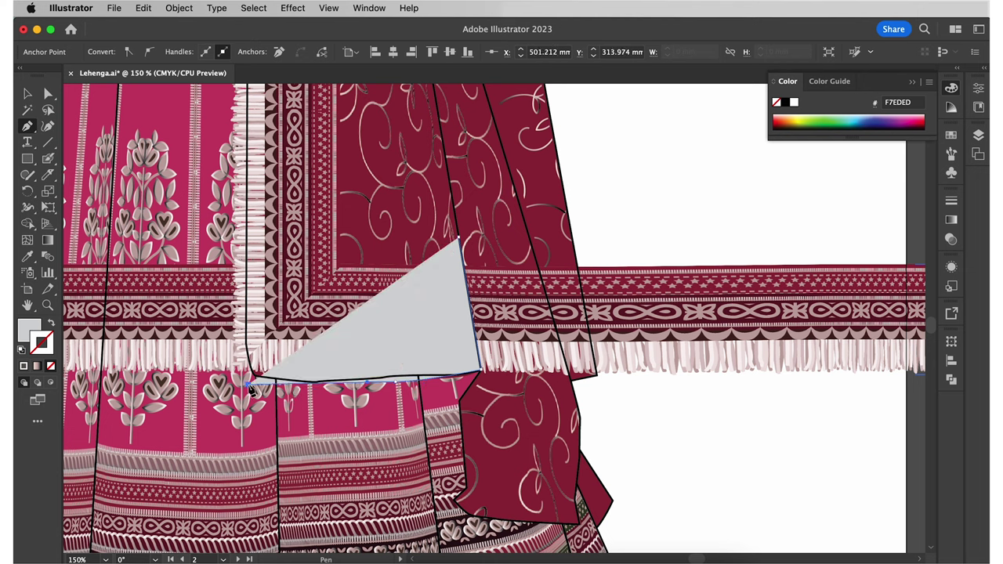
left_click(231, 373)
left_click(357, 250)
left_click(509, 313, "shift")
right_click(486, 314)
left_click(533, 368)
left_click(752, 401)
- Lower the clipped border slightly onto the front panel's hem and adjust its mitred mask corner to meet the vertical border
left_click(407, 340)
left_click_drag(407, 341, 407, 350)
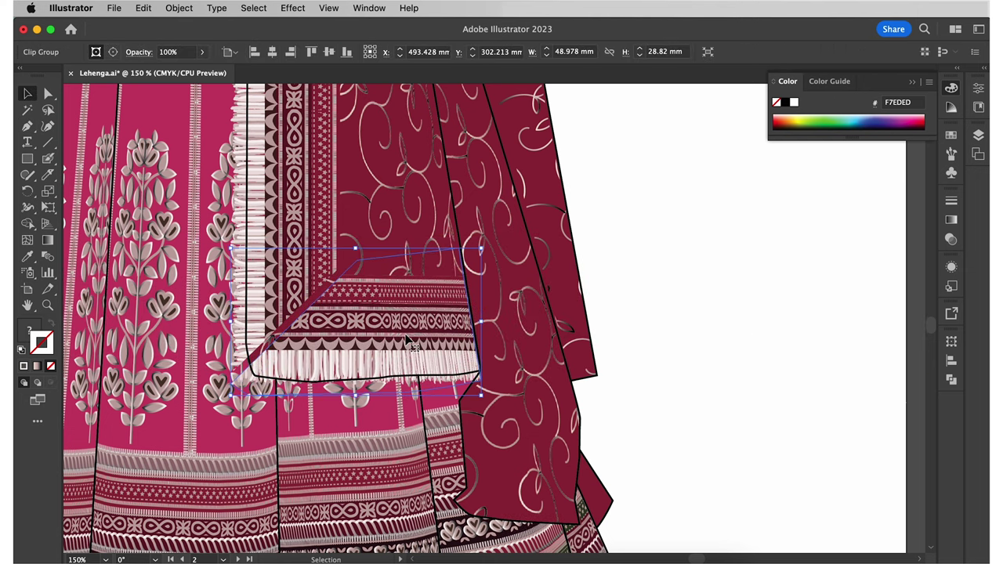
key("a")
left_click(339, 267)
left_click(688, 342)
key("super+alt+0")
- Place a copy of the clipped hem border across the bottom of the dupatta's lower tail panel, tilted slightly to match it
left_click(29, 94)
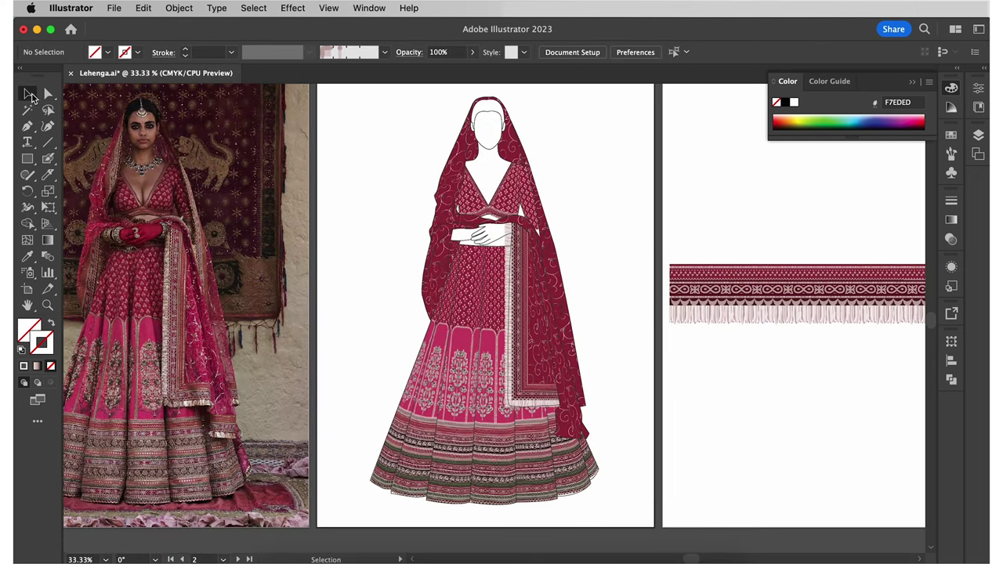
left_click(549, 403)
key("super+=")
key("super+=")
key("super+=")
key("super+=")
left_click_drag(615, 375, 706, 462)
scroll(548, 392, "down", 1)
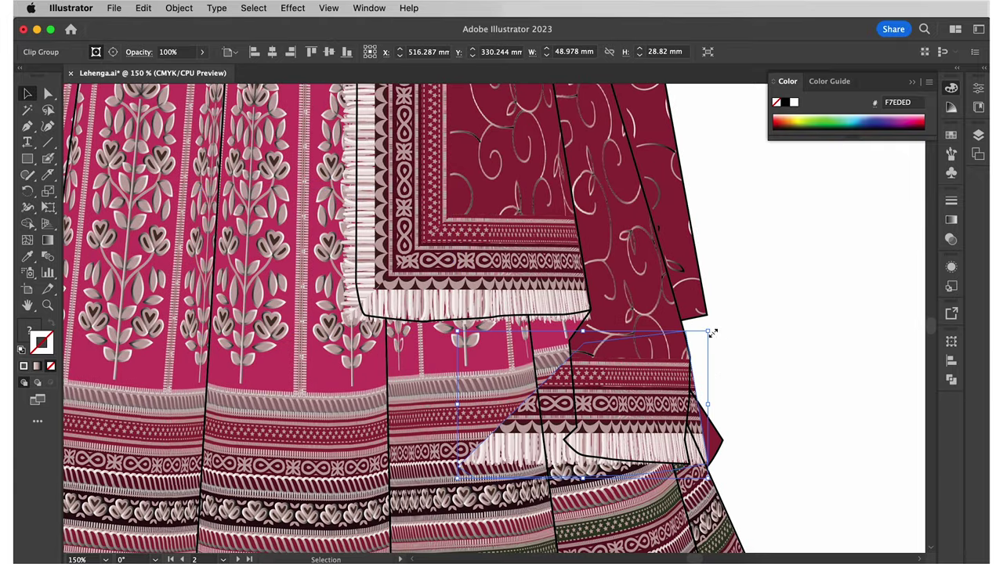
left_click_drag(714, 328, 717, 332)
- Reposition the mesh points of the tail panel's border copy so its pattern compresses towards the folds
key("a")
key("super+alt+7")
left_click(501, 355)
left_click_drag(485, 466, 485, 471)
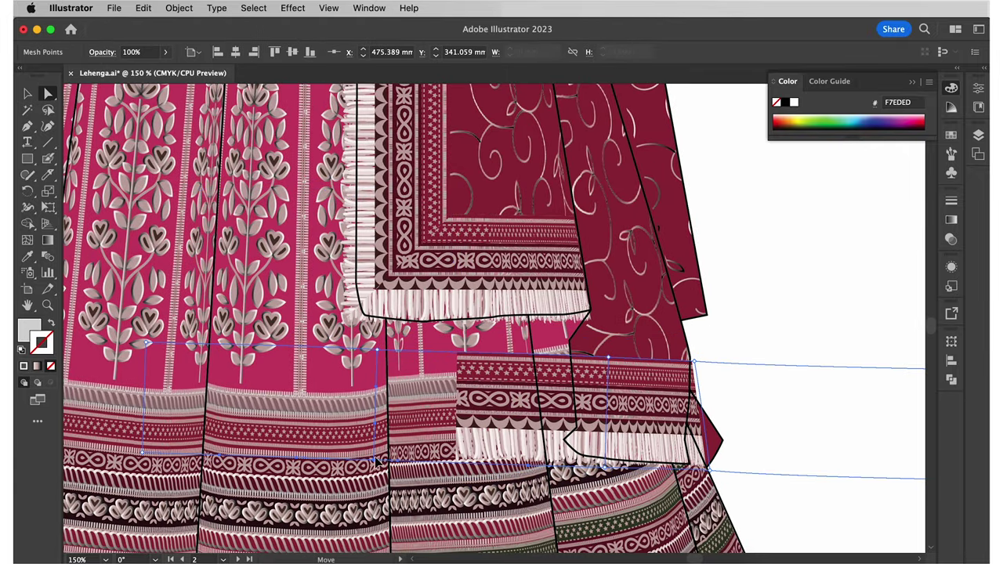
key("super+z")
left_click(551, 453)
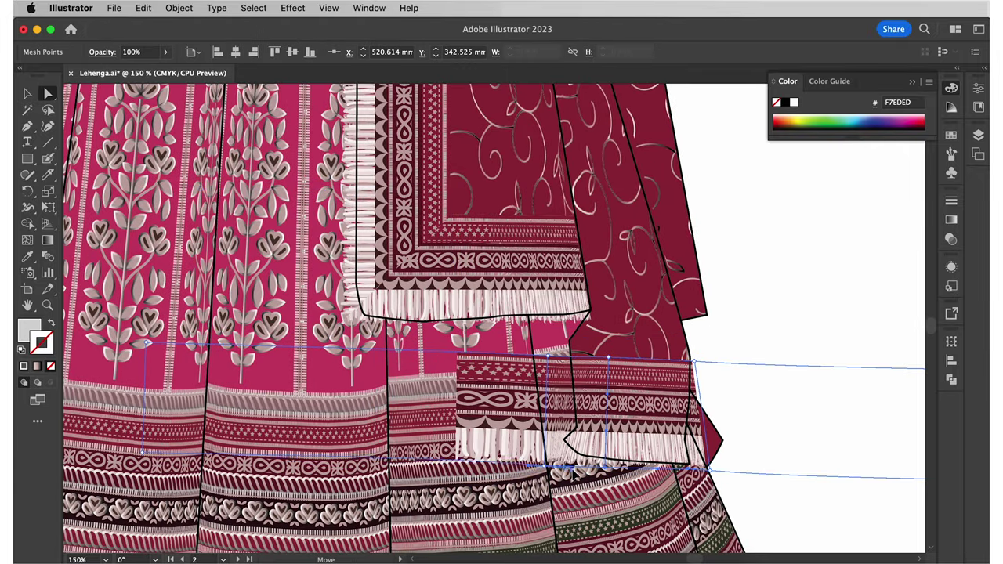
- Move the two inner corner points of the border copy's mask to the tail panel's edge, trimming the part over the skirt
left_click_drag(457, 337, 571, 337)
left_click_drag(459, 469, 569, 467)
left_click(839, 394)
key("v")
key("super+minus")
key("super+minus")
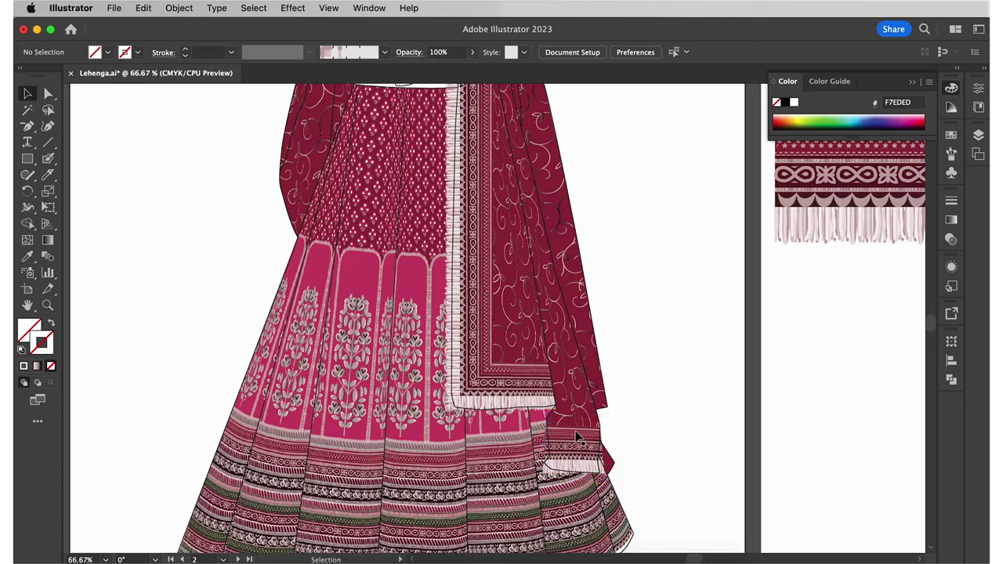
- Paste another clipped border onto the hem of the outermost rear panel and pull its mask points in to the fold line
key("super+v")
left_click_drag(482, 292, 605, 351)
key("super+plus")
key("super+plus")
key("super+plus")
left_click_drag(586, 231, 580, 215)
key("a")
left_click_drag(396, 235, 497, 231)
left_click_drag(398, 420, 543, 400)
left_click(693, 442)
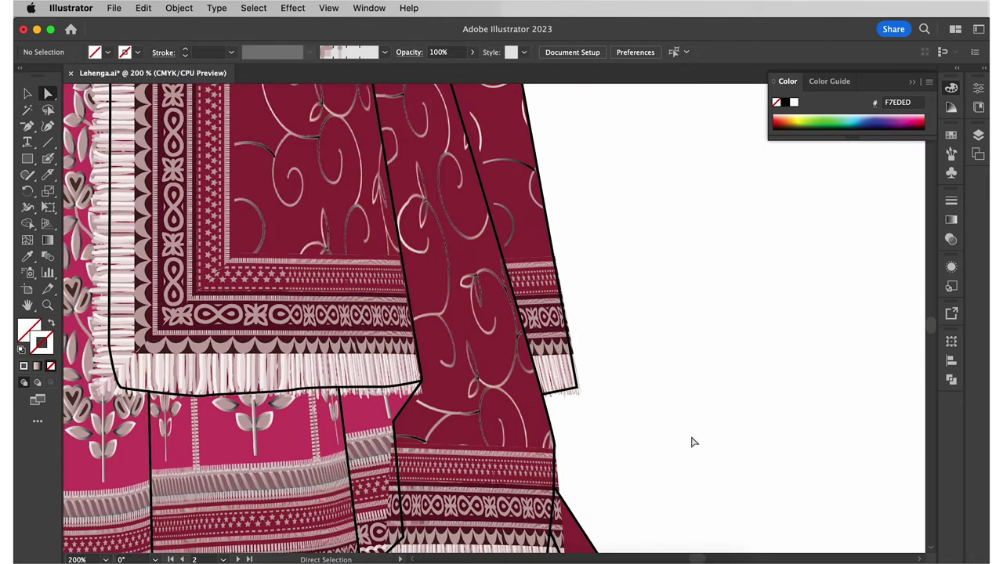
- Paste a vertical clipped border onto the dupatta hanging from the bent arm and rotate it to follow the drape
key("super+0")
key("v")
key("super+v")
left_click_drag(492, 320, 448, 381)
left_click_drag(474, 259, 479, 253)
left_click_drag(468, 440, 463, 414)
- Reshape the pasted border's clipping path with direct anchor edits so it fits inside the hanging arm drape
key("super+plus")
key("super+plus")
left_click(48, 94)
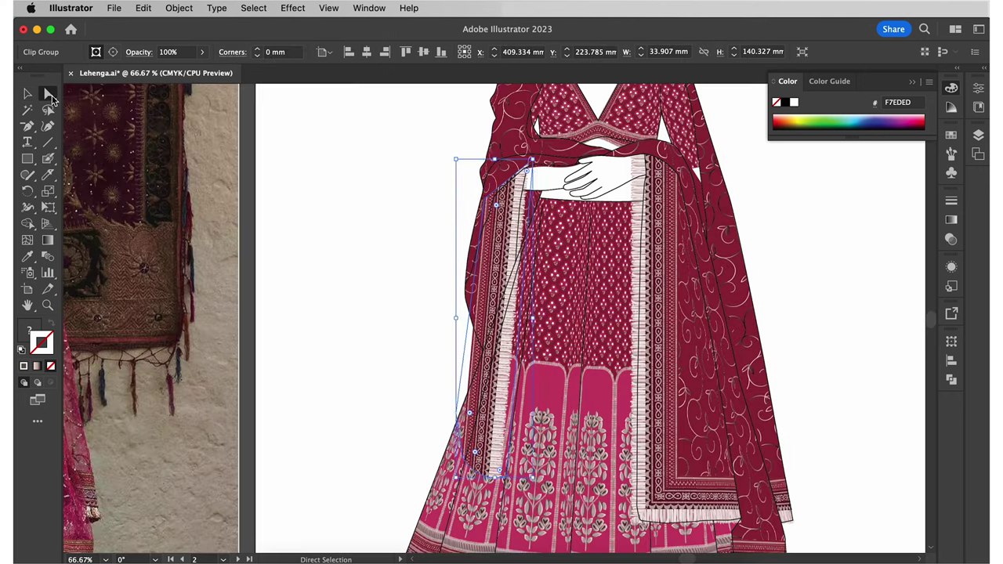
left_click(48, 94)
left_click(480, 354)
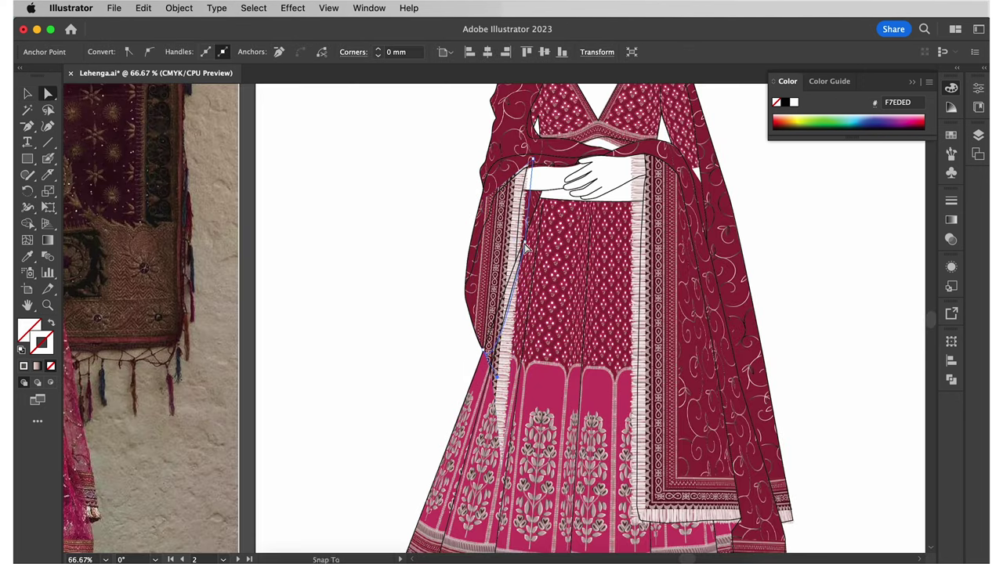
key("super+plus")
key("super+plus")
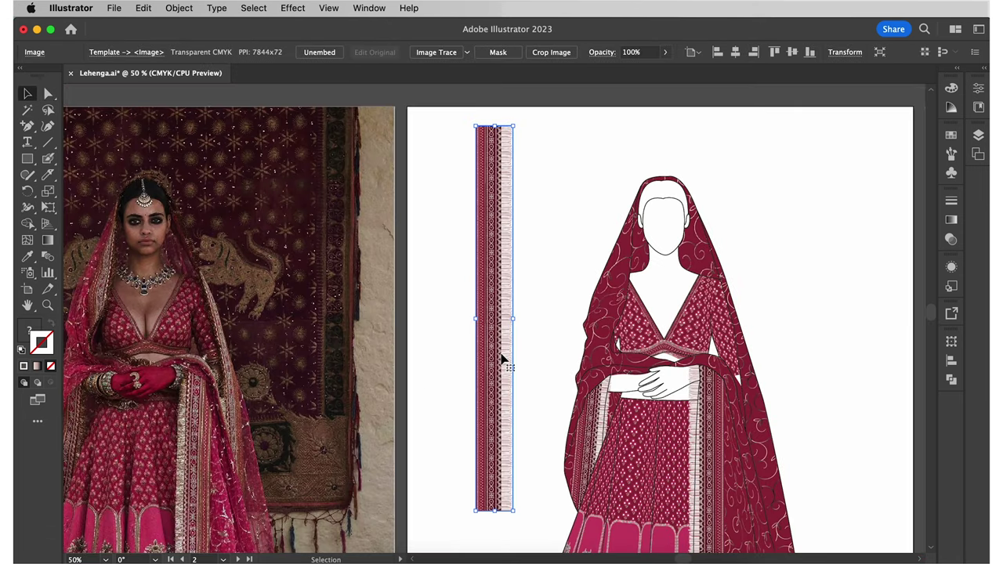
- Apply a 5-row, 1-column envelope mesh to the vertical border and tilt it along the veil beside the face
left_click(179, 8)
mouse_move(261, 457)
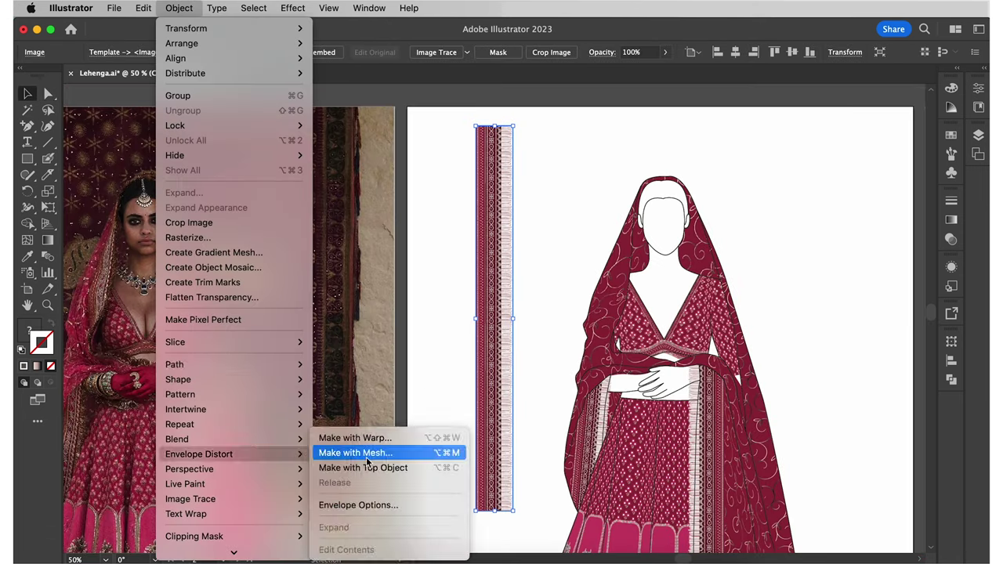
left_click(356, 453)
key("Return")
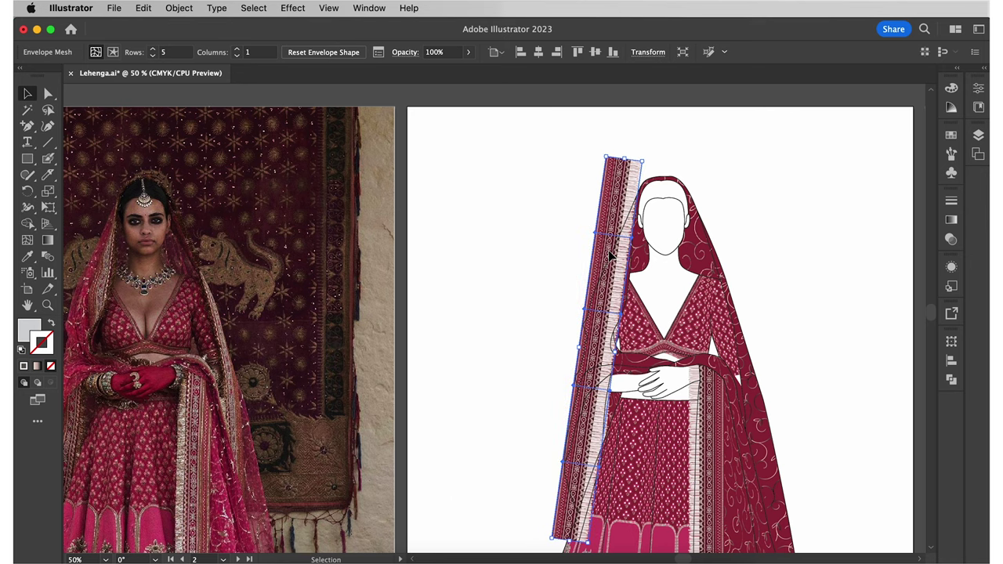
- Move the mesh border's upper and middle points so it narrows at the head and follows the veil's edge to the waist
key("a")
left_click_drag(638, 162, 629, 185)
left_click_drag(574, 386, 592, 386)
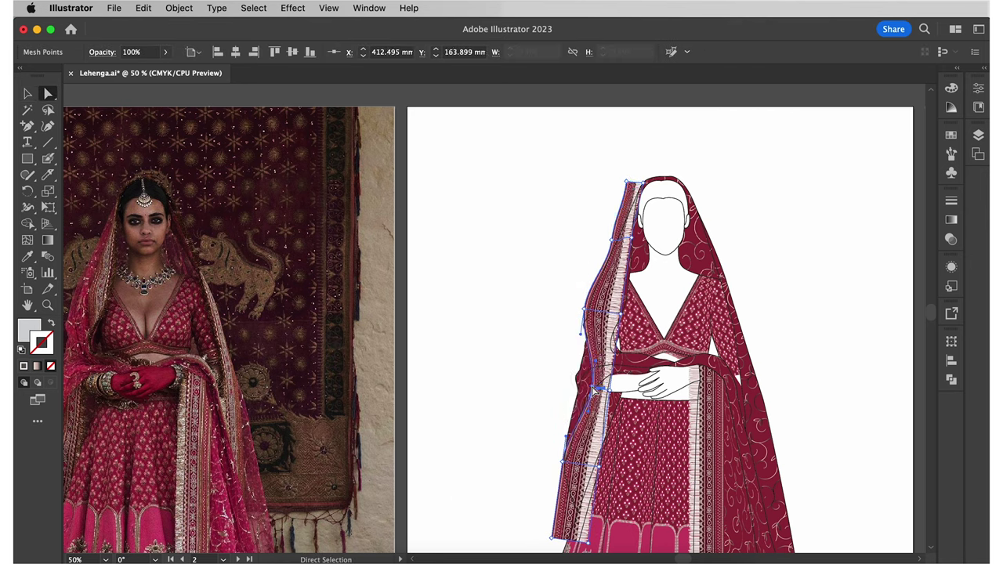
left_click_drag(585, 309, 597, 311)
left_click_drag(664, 367, 658, 360)
- Bend the mesh border's lower rows across the waist and bring its end points over the hand beside the front panel
left_click_drag(614, 393, 650, 357)
left_click_drag(658, 360, 695, 390)
left_click_drag(566, 459, 667, 399)
left_click_drag(611, 362, 598, 352)
left_click_drag(552, 538, 666, 406)
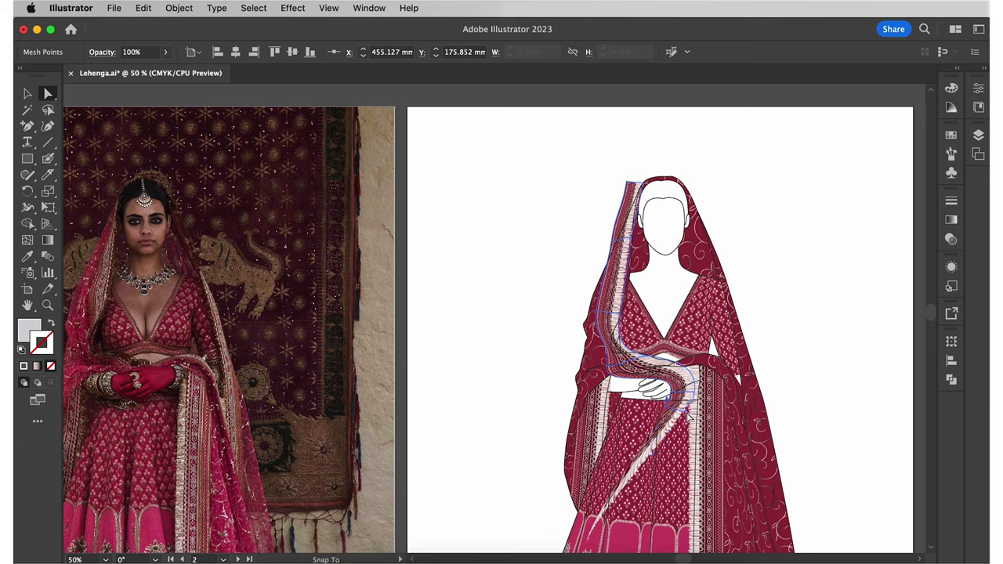
left_click_drag(588, 541, 687, 409)
- Refine the mesh border's waist bend and shift its upper outer points inwards along the veil edge
left_click(608, 366)
left_click_drag(650, 361, 650, 380)
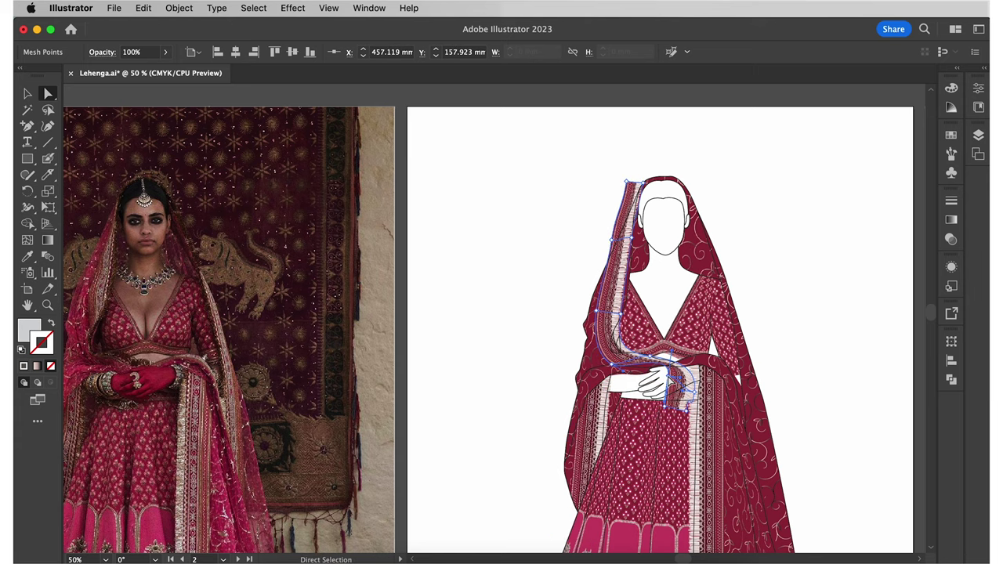
left_click_drag(627, 182, 636, 183)
left_click_drag(612, 240, 618, 244)
left_click(572, 224)
- Trace a closed outline around the veil and waist drape beside the face and use it as a clipping mask for the curved border
key("super+=")
key("super+=")
key("p")
left_click(615, 122)
left_click(580, 175)
left_click(522, 307)
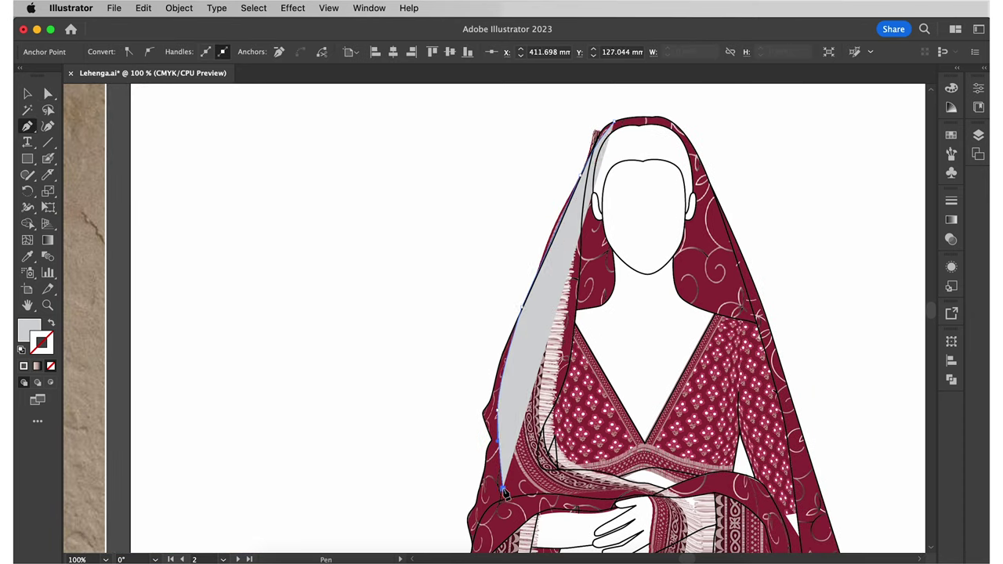
scroll(506, 492, "down", 2)
left_click(623, 416)
scroll(622, 416, "up", 3)
left_click(570, 167)
key("v")
key("super+7")
- Adjust the masked border's mesh points around the elbow bend so the fringe follows the waist fold
key("a")
left_click(508, 462)
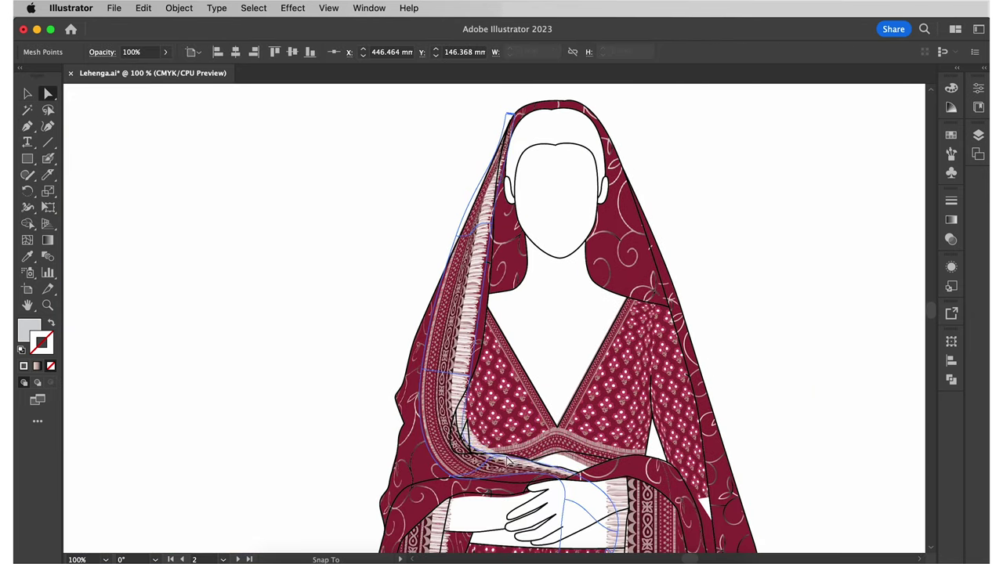
mouse_move(508, 461)
left_mouse_down()
mouse_move(468, 457)
mouse_move(507, 464)
left_mouse_up()
left_click(470, 371)
left_click(453, 476)
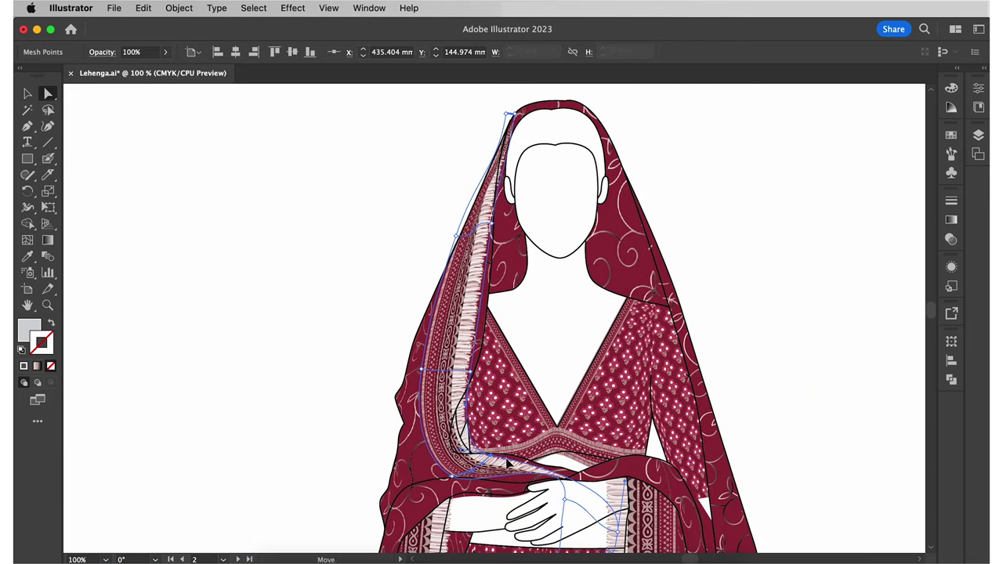
left_click(565, 500)
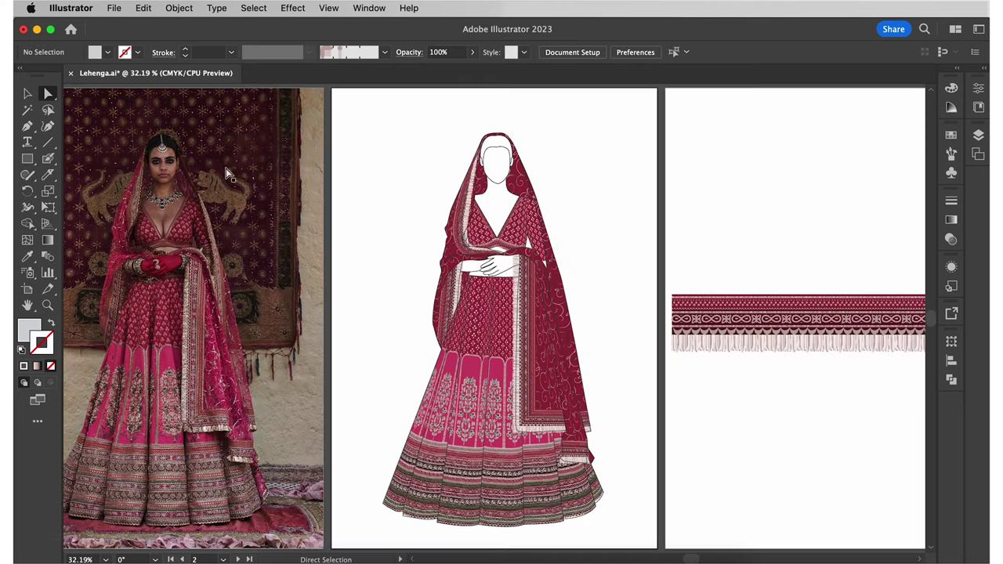
- Place a scaled-down copy of the horizontal border over the figure's waist on the illustration artboard
key("v")
left_click_drag(783, 321, 294, 321)
left_click_drag(807, 295, 465, 320)
left_click_drag(324, 334, 561, 257)
left_click_drag(672, 245, 588, 318)
key("super+z")
key("super+z")
- Apply a 1-row, 5-column envelope mesh to the border copy and rotate it along the veil's opposite outer edge
left_click(178, 7)
mouse_move(284, 459)
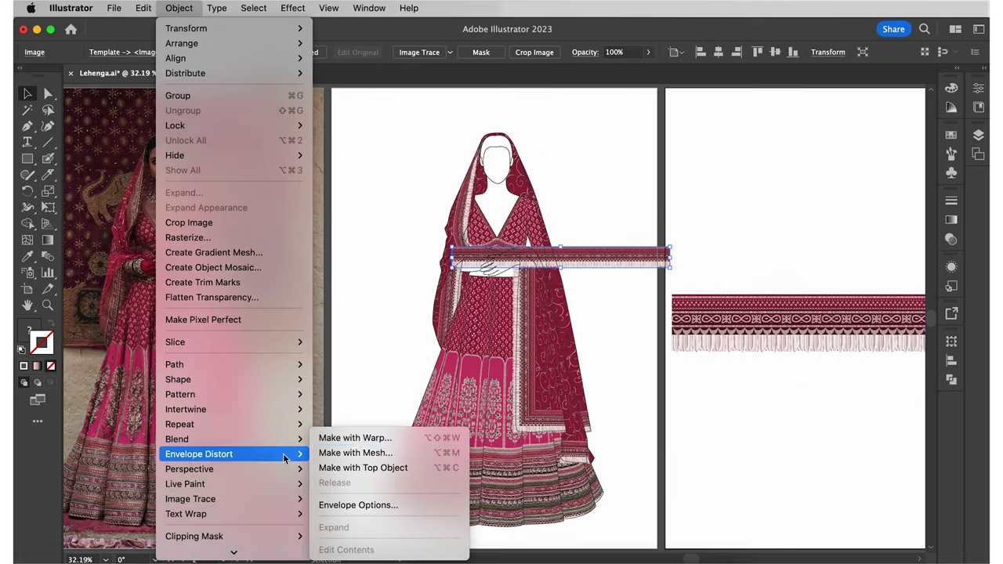
left_click(355, 453)
key("Tab")
type("5")
key("Return")
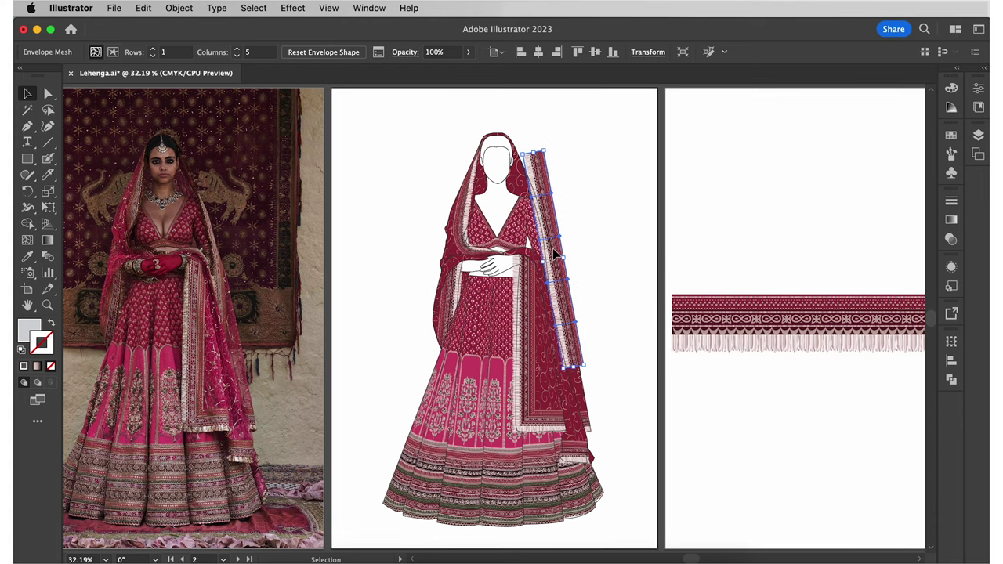
- Taper the mesh border to a point at the head and move its rows to follow the veil's outer edge downwards
key("super+plus")
key("super+plus")
key("a")
left_click_drag(649, 129, 646, 135)
left_click_drag(679, 121, 646, 135)
left_click_drag(692, 187, 675, 191)
left_click_drag(704, 254, 698, 254)
left_click_drag(711, 460, 696, 464)
left_click_drag(742, 453, 699, 443)
left_click_drag(698, 392, 718, 389)
left_click_drag(692, 372, 689, 372)
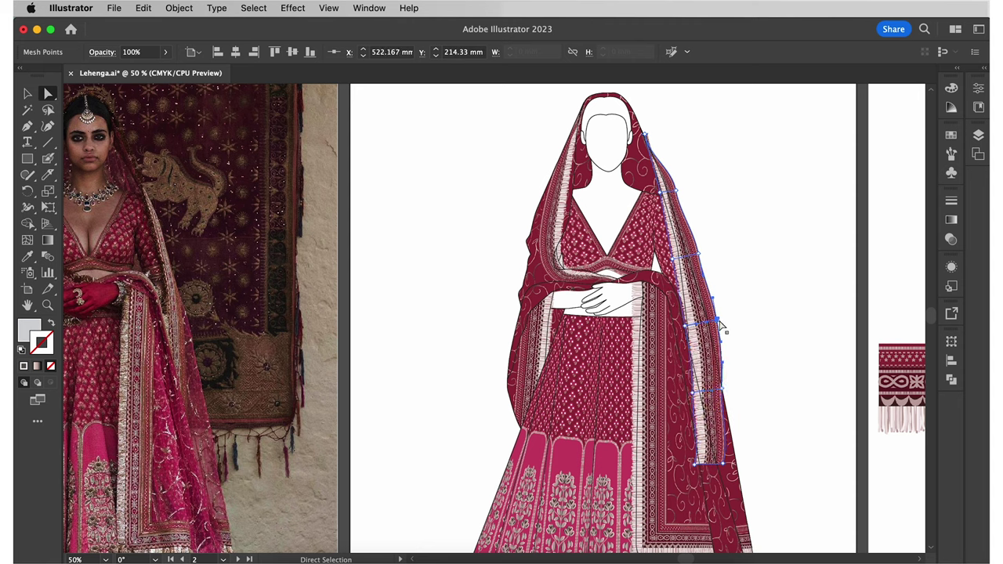
- Trace a narrow closed outline along the veil's outer edge and use it as a clipping mask for the tapered border
key("super+shift+a")
key("p")
left_click(697, 282)
left_click(722, 388)
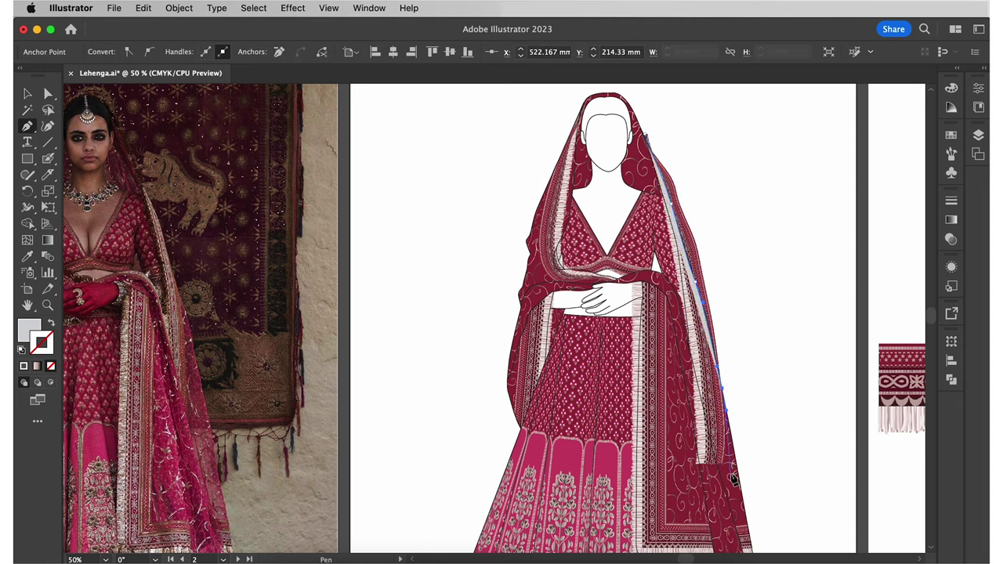
left_click(727, 493)
left_click(691, 325)
left_click(667, 278)
left_click(645, 135)
key("v")
left_click(708, 456, "shift")
key("super+7")
key("super+shift+a")
- Refine the anchor points at the lower tip of the tapered border's clipping outline
key("a")
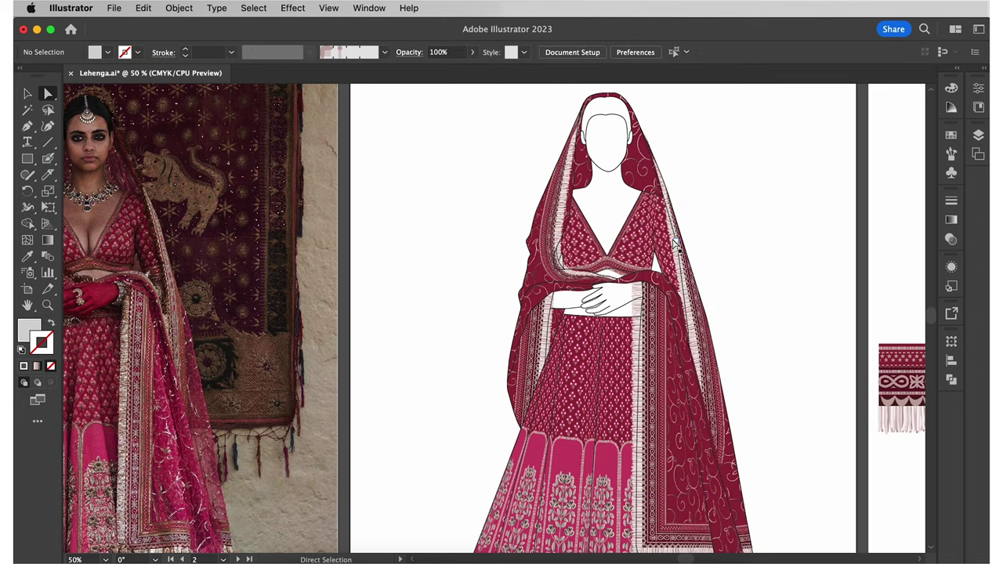
left_click(722, 463)
left_click(726, 471)
key("plus")
left_click(725, 459)
key("a")
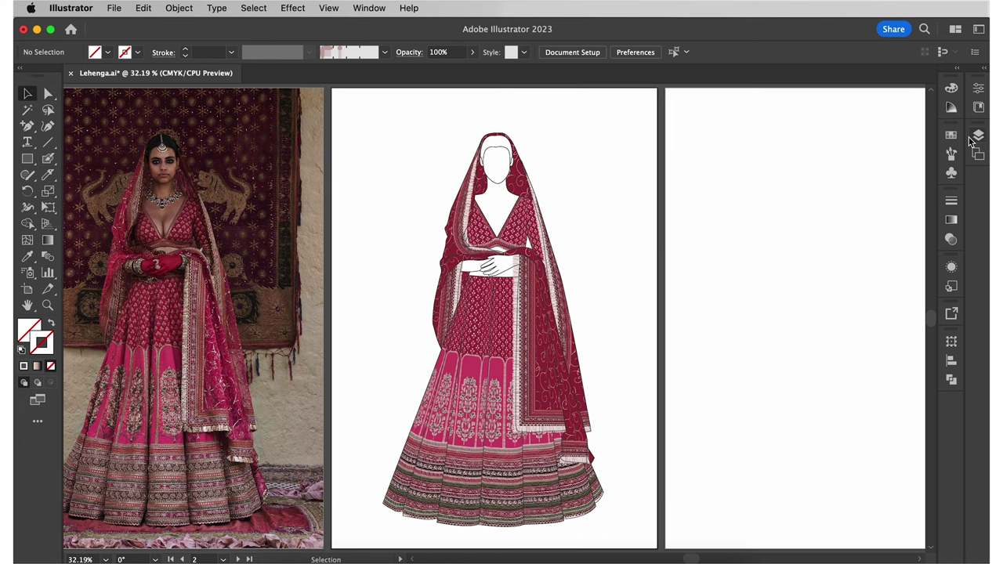
- Add a layer named Skin above the Template layer, and lock the Swatching and Template layers
left_click(978, 136)
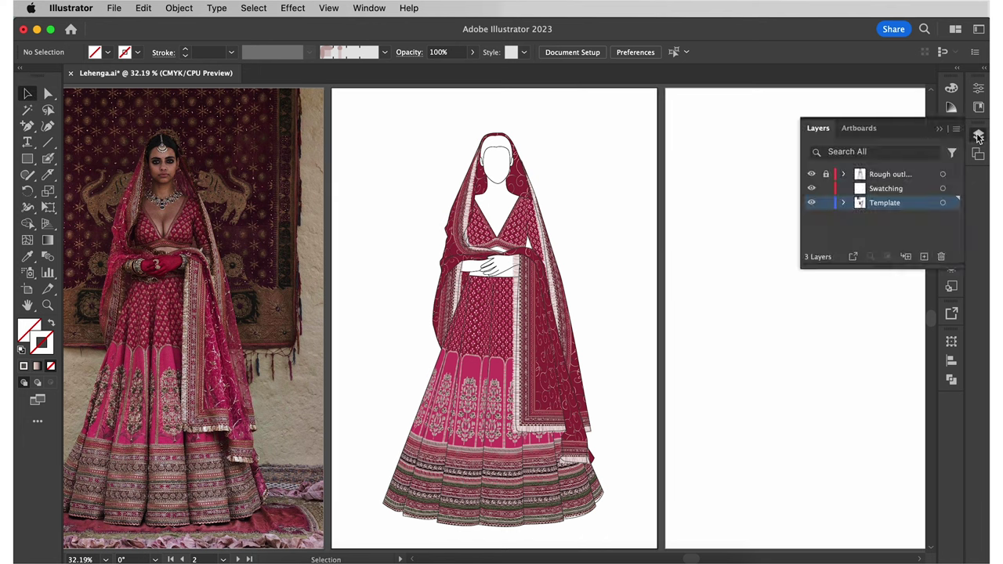
left_click(926, 257)
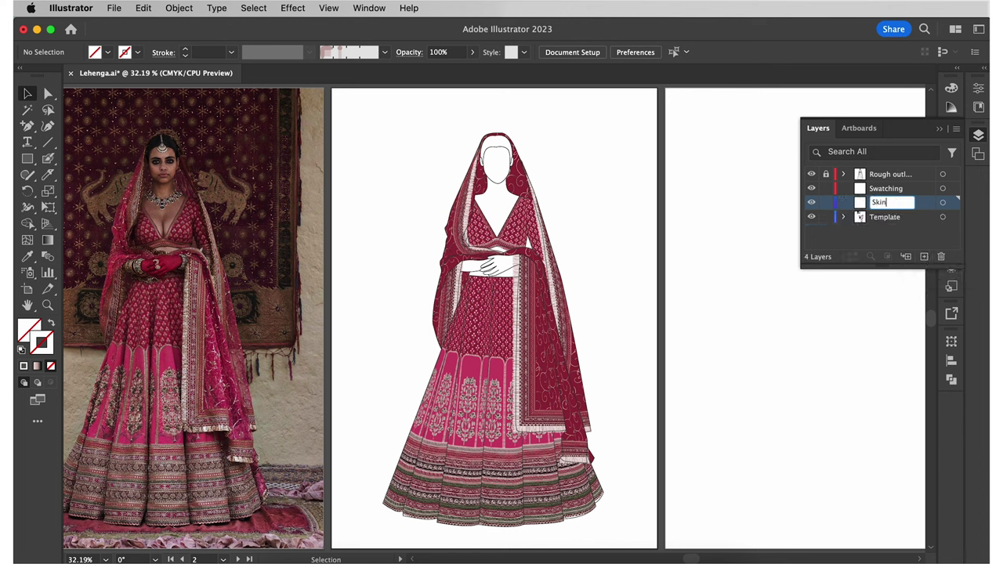
left_click(826, 189)
left_click(826, 218)
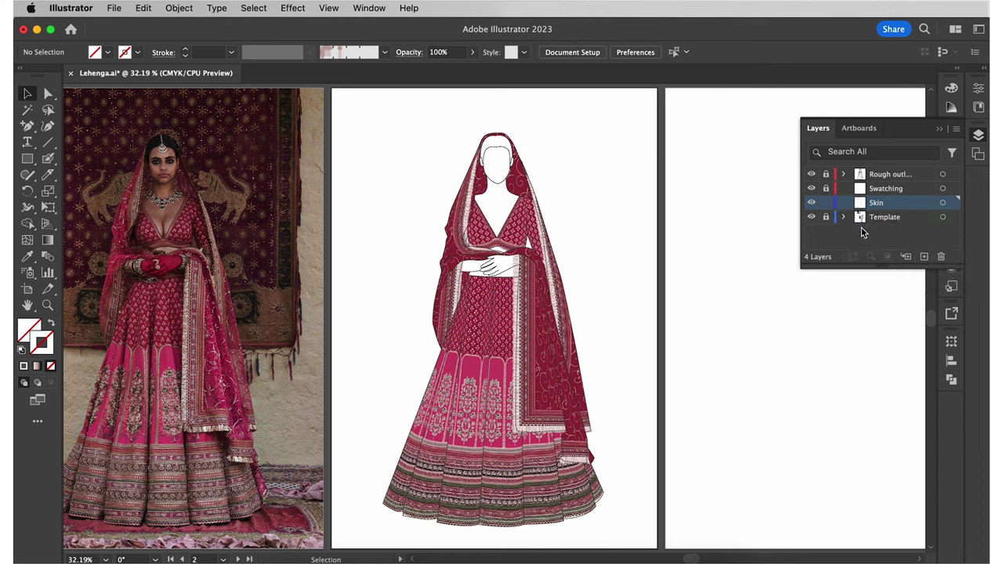
left_click(978, 138)
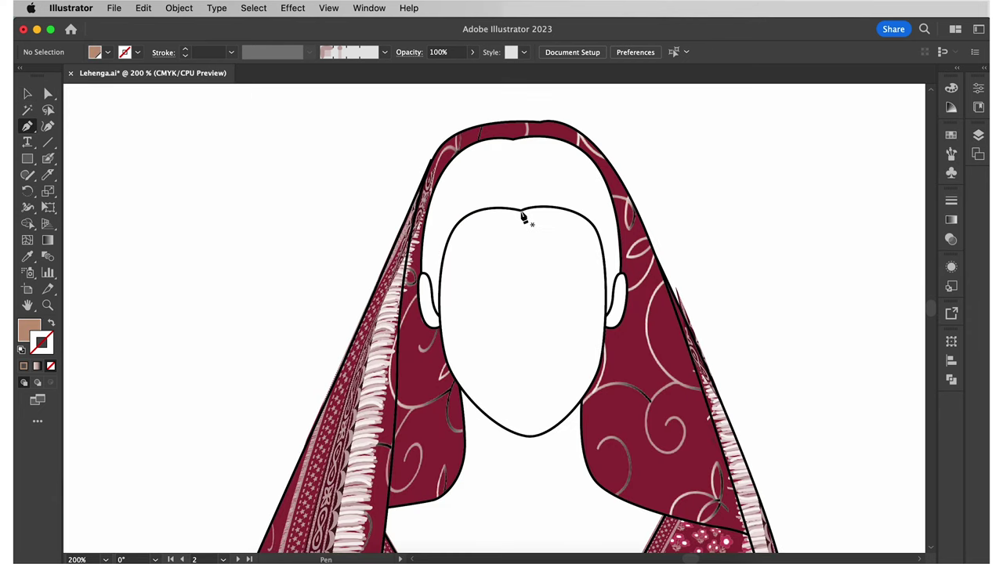
- Start a skin-brown filled shape at the hairline parting and trace it around one side of the face and ear towards the neck
left_click(520, 211)
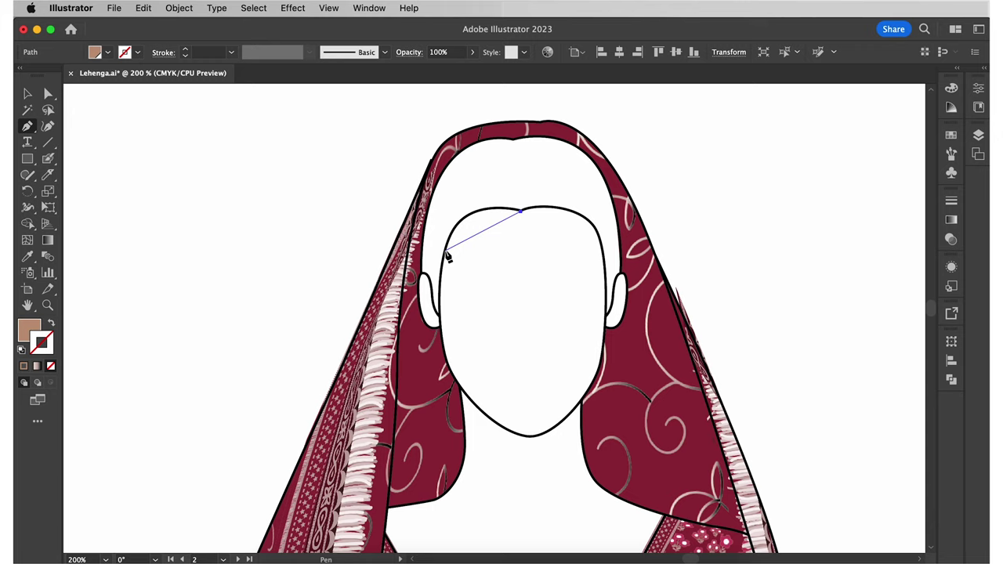
left_click_drag(434, 312, 435, 313)
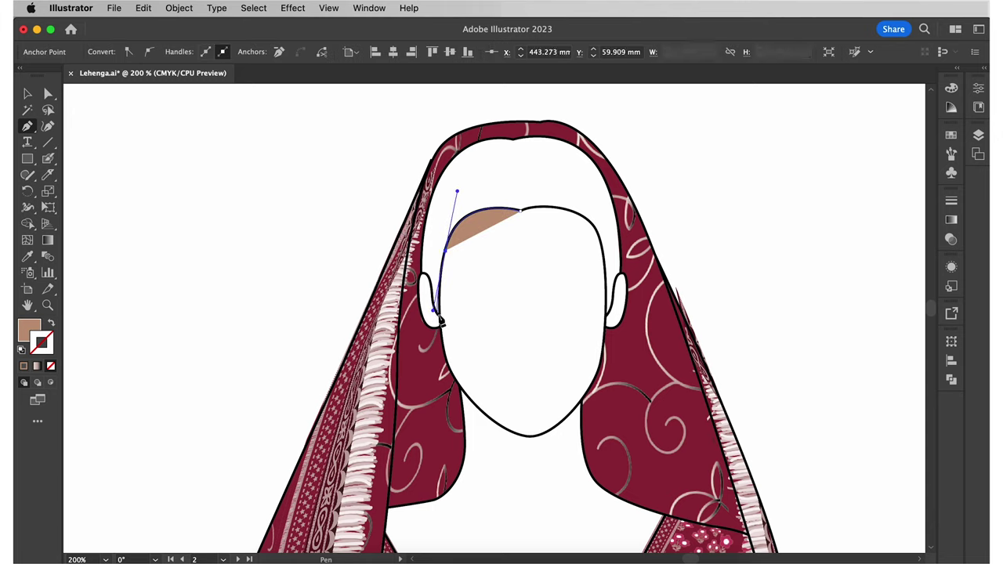
left_click(434, 309)
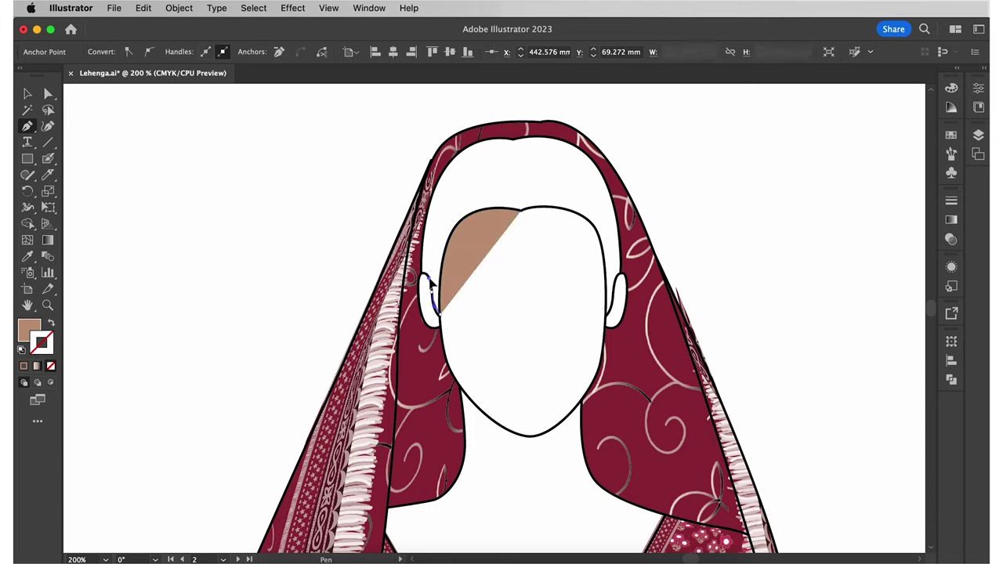
left_click(431, 290)
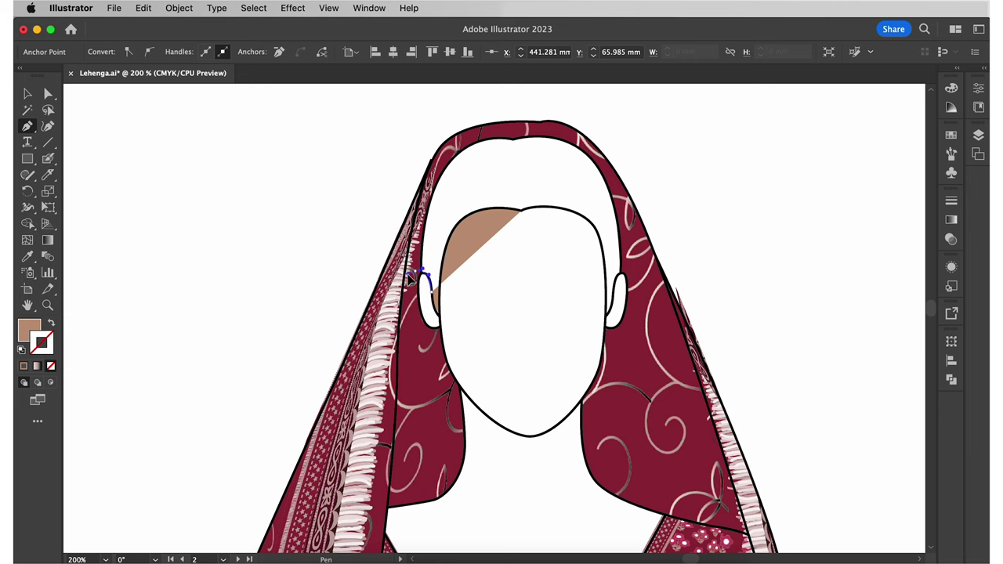
left_click_drag(408, 276, 408, 276)
left_click_drag(417, 332, 450, 384)
left_click(451, 429)
scroll(451, 434, "down", 1)
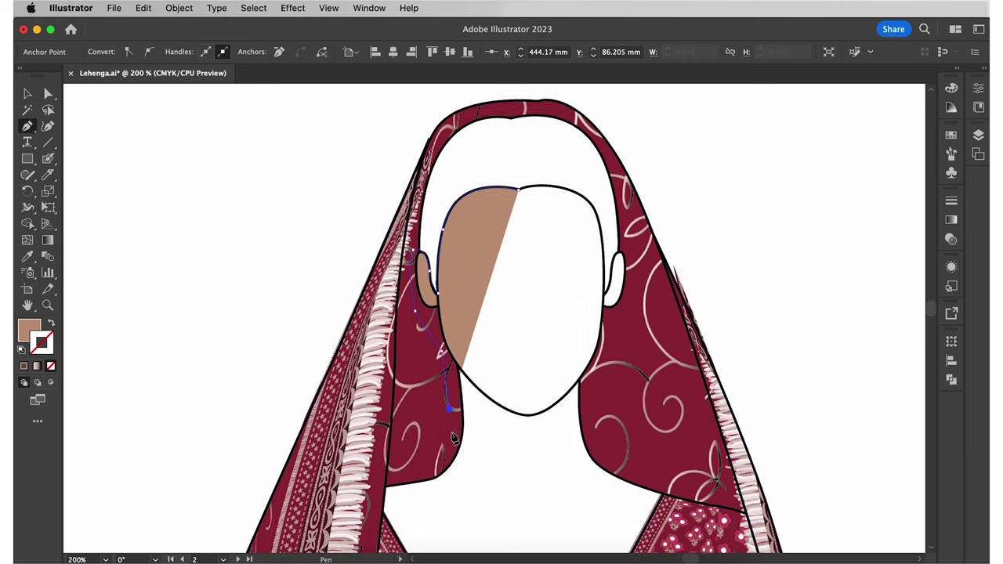
- Continue the skin shape down one side of the torso, beneath the folded hands and up the opposite side of the blouse
scroll(347, 399, "down", 5)
scroll(358, 437, "down", 8)
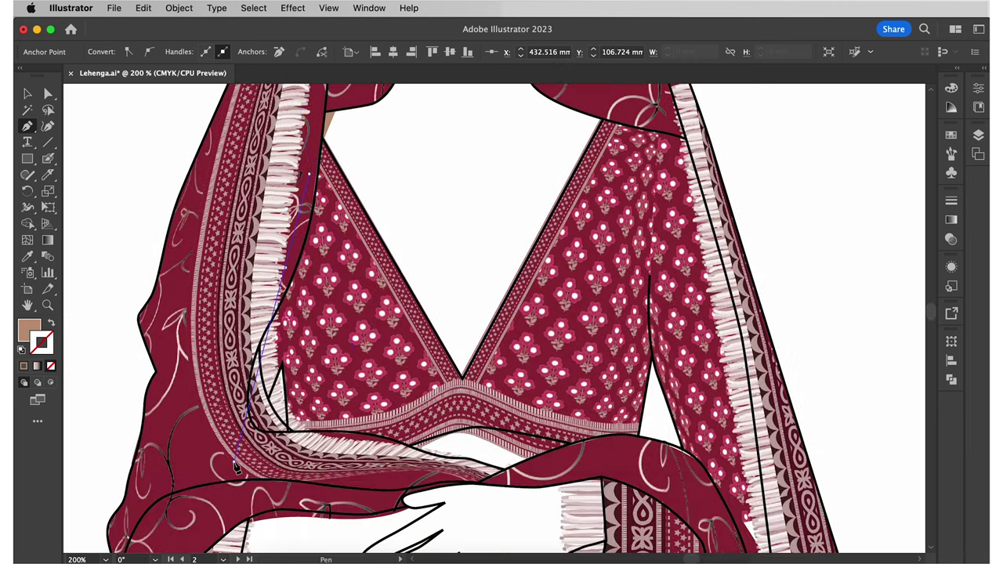
left_click(234, 463)
scroll(237, 468, "down", 5)
left_click(396, 510)
left_click(657, 490)
left_click(623, 306)
scroll(635, 302, "up", 4)
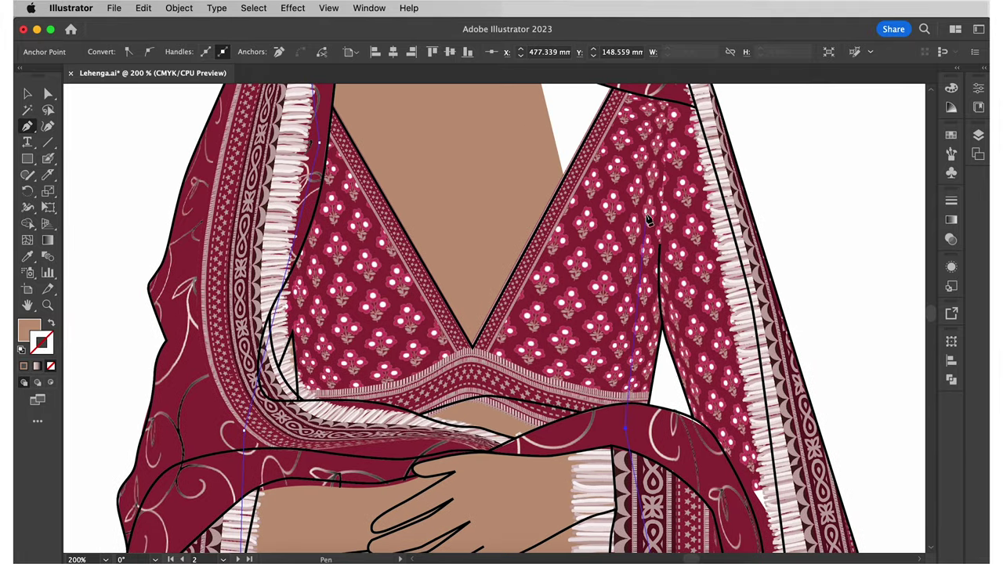
- Finish the skin shape around the second ear and forehead, closing it at the hairline parting
scroll(649, 222, "up", 12)
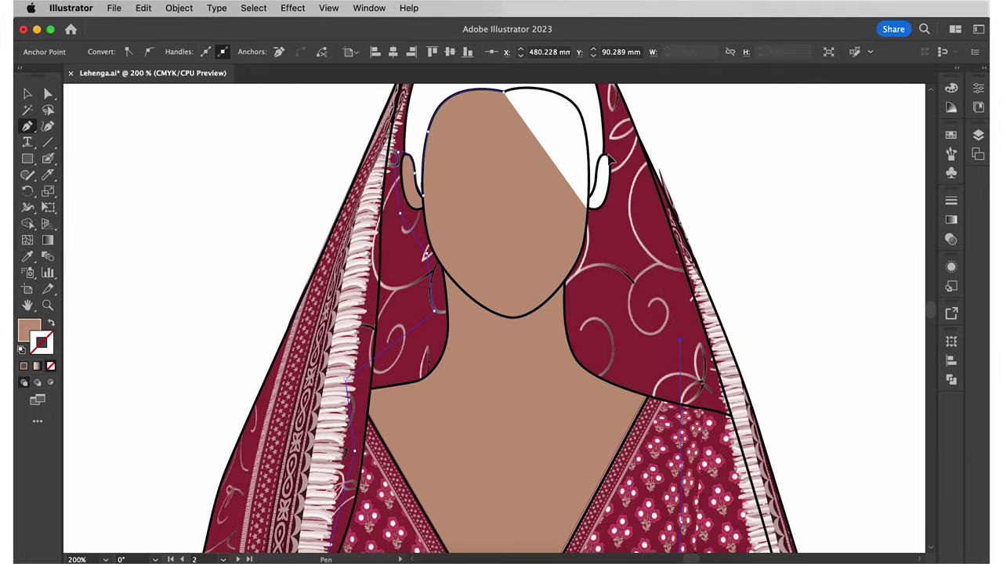
left_click(609, 158)
left_click(597, 201)
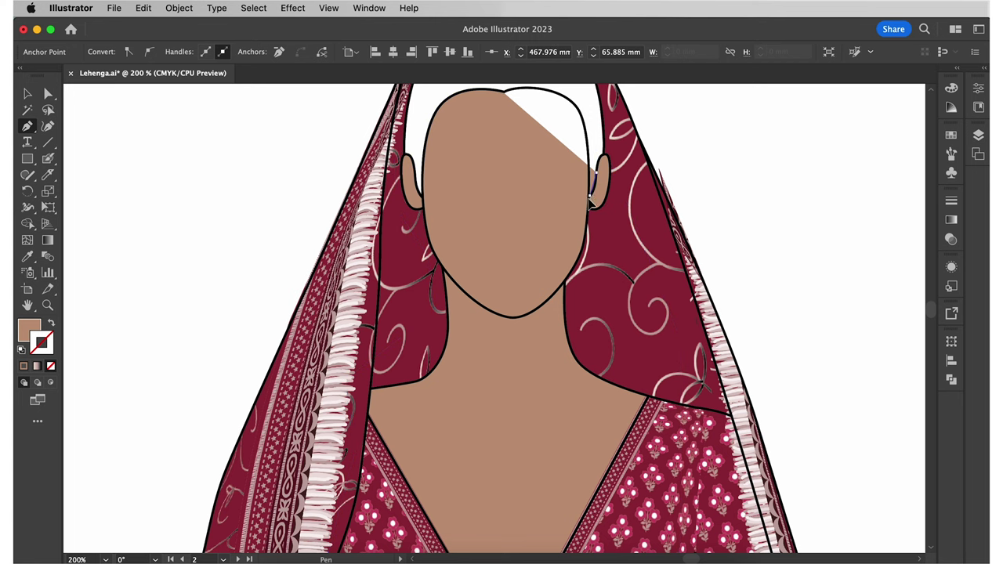
scroll(594, 202, "up", 5)
left_click(579, 188)
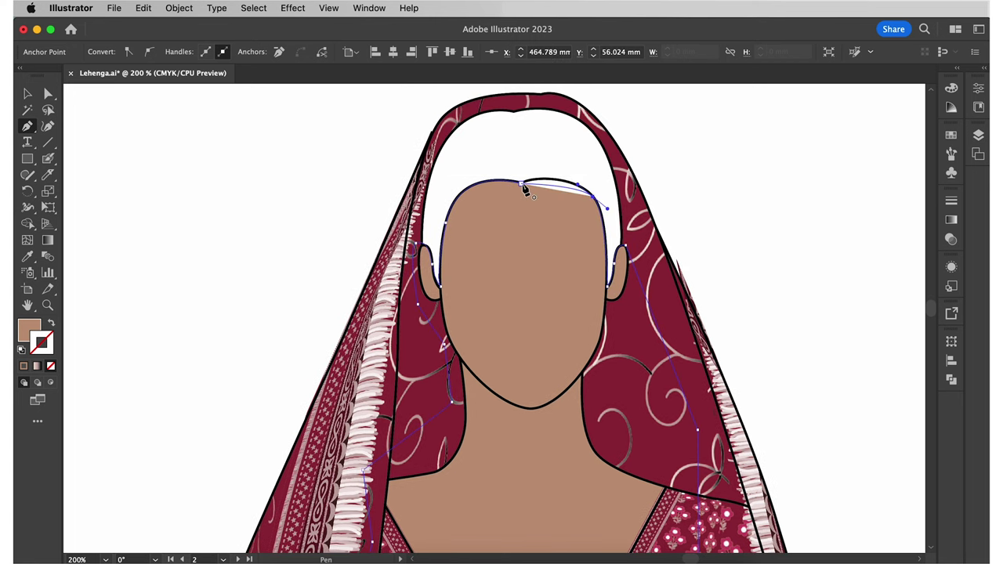
left_click(494, 202)
key("v")
left_click(358, 253)
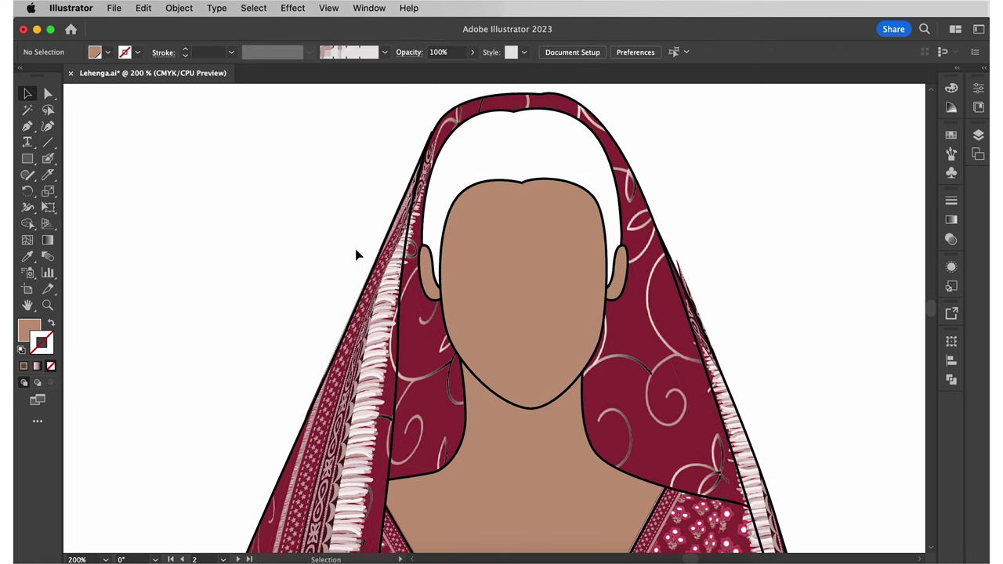
- Add a layer named Hair and place it between the Skin and Template layers
scroll(815, 228, "up", 2)
left_click(978, 136)
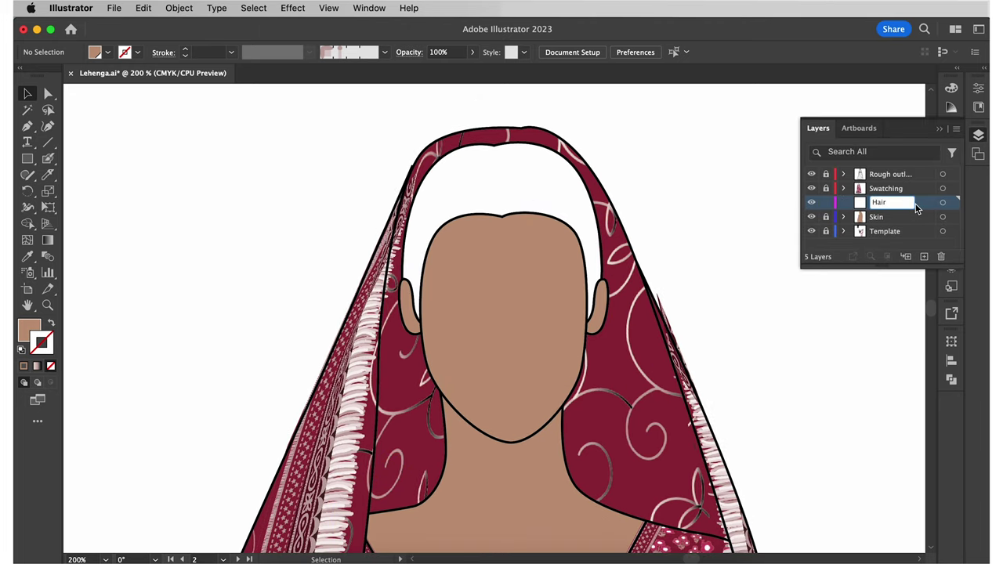
key("Return")
key("p")
left_click_drag(881, 205, 884, 226)
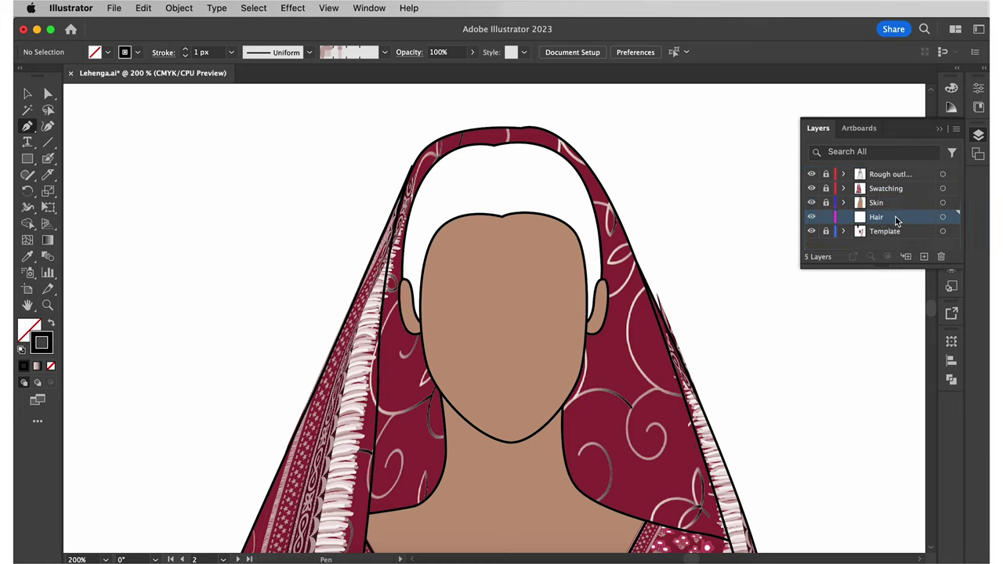
left_click(978, 136)
- Draw a closed black-filled hair shape under the veil, around the head and behind both ears
key("shift+x")
left_click(496, 232)
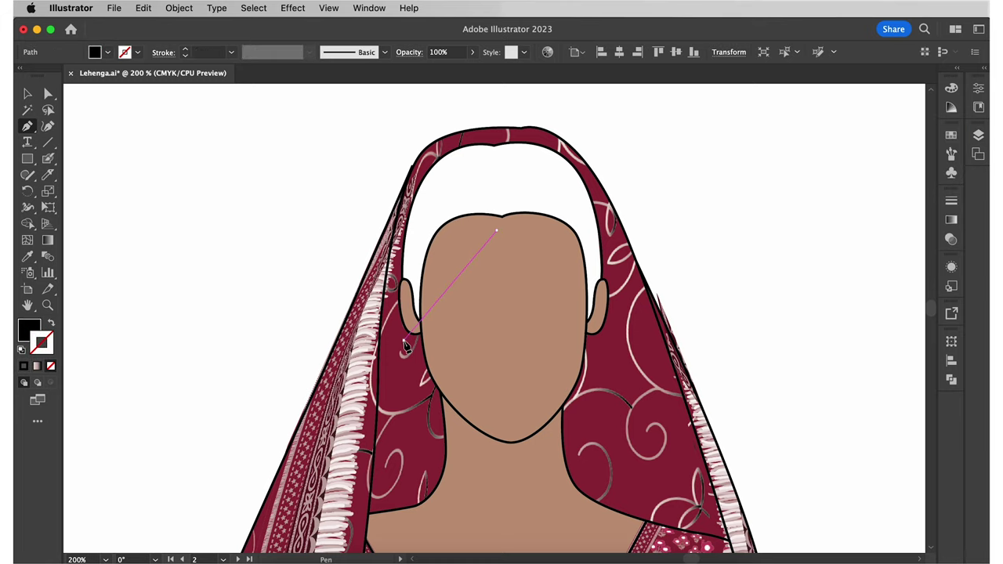
left_click_drag(404, 340, 385, 283)
left_click(413, 171)
left_click(464, 137)
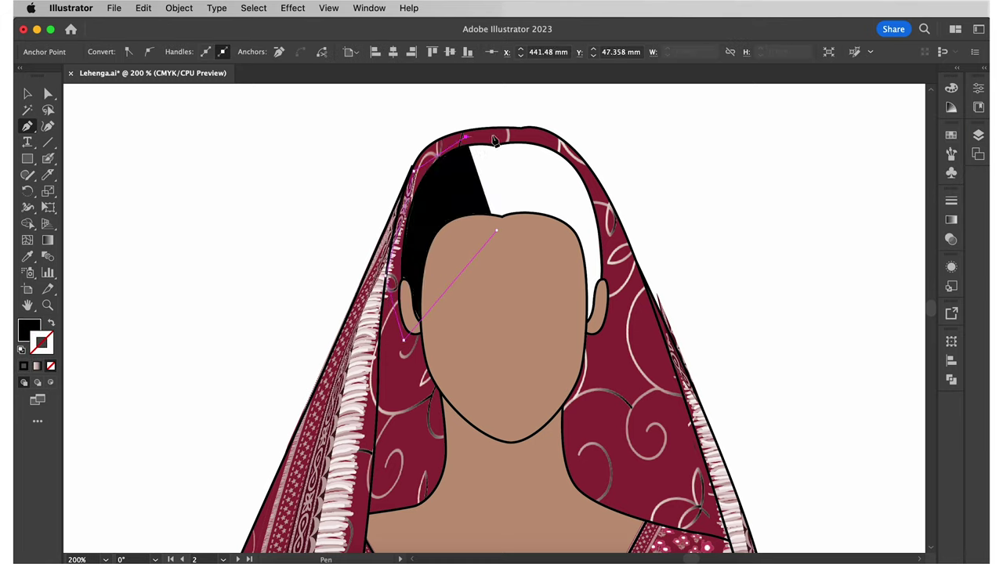
left_click(511, 136)
left_click(554, 139)
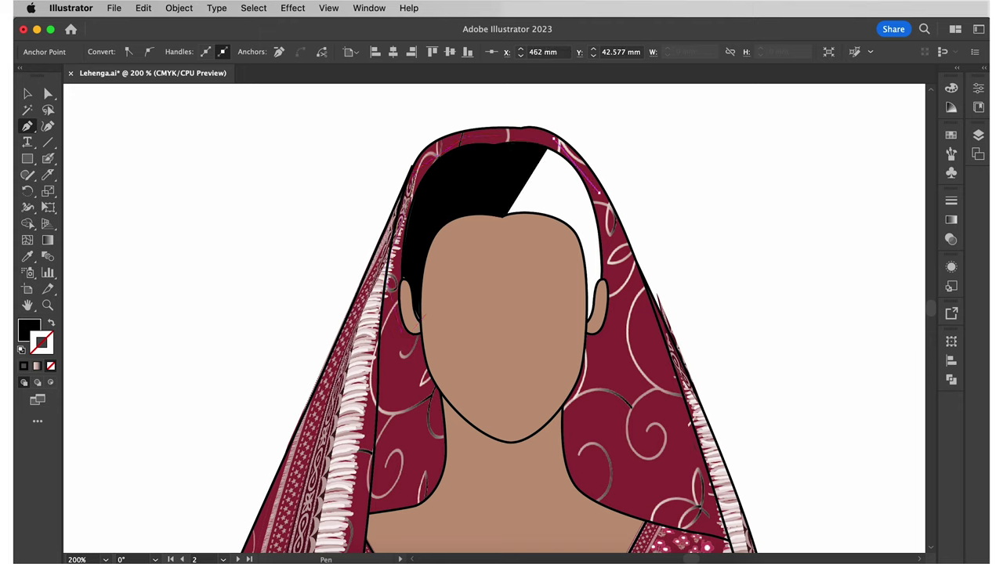
left_click(598, 193)
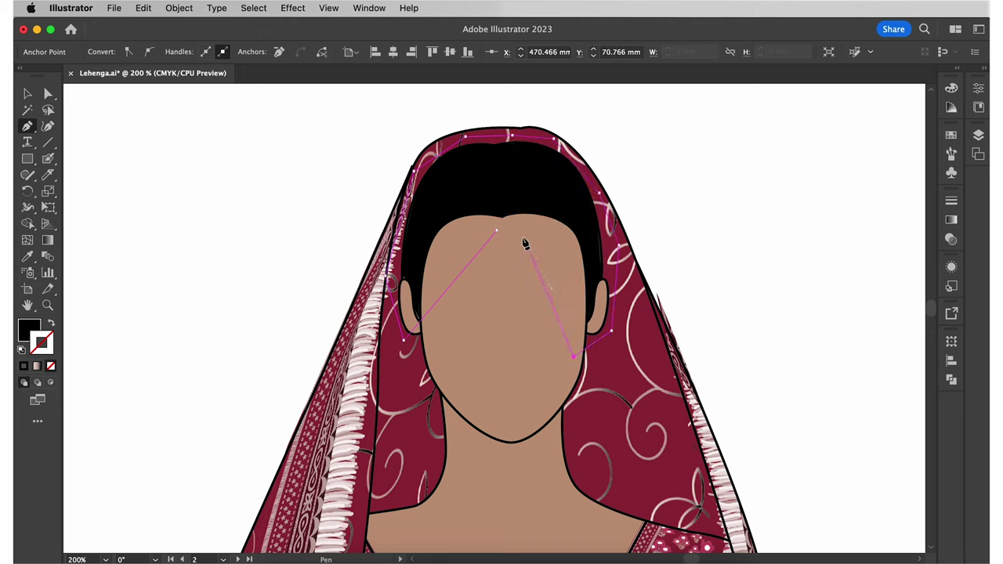
left_click(27, 94)
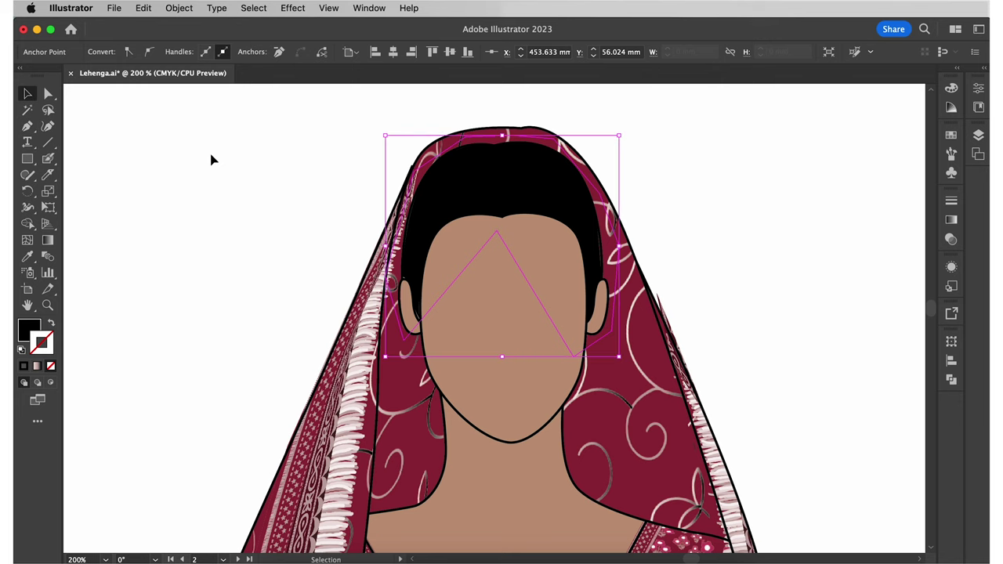
left_click(211, 158)
- Mask a copy of the reference photo to the model's face and place it beside the illustrated head
key("super+alt+0")
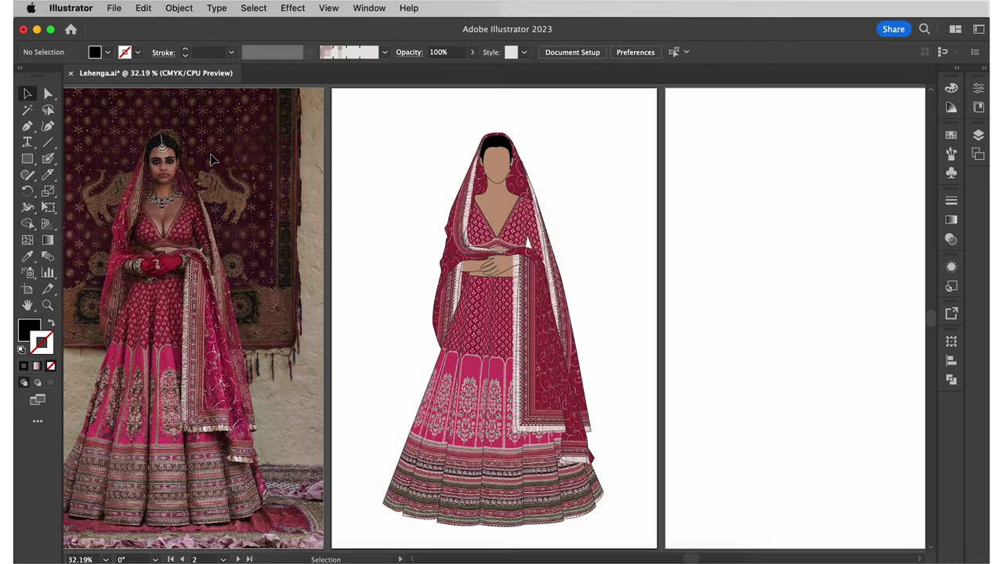
left_click(979, 135)
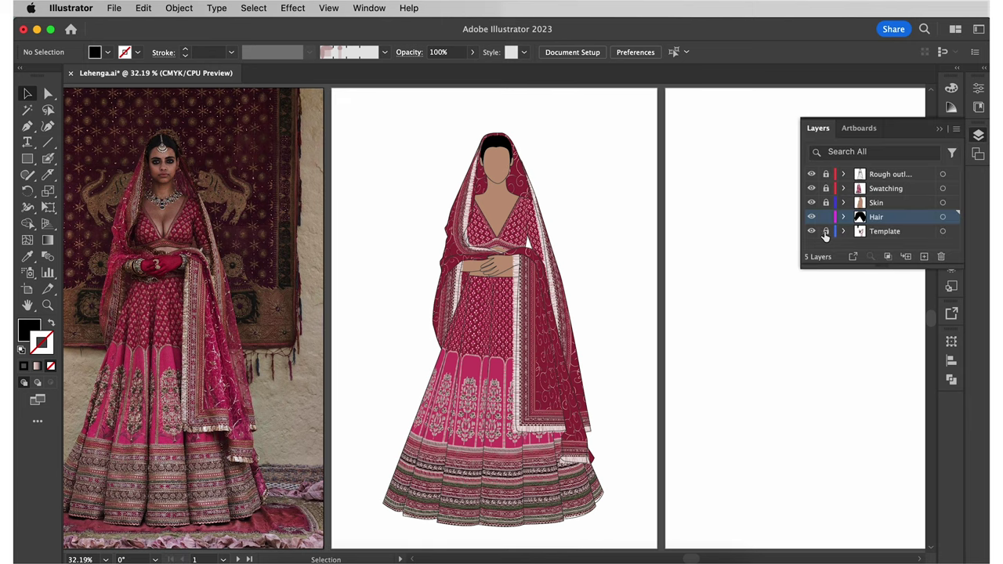
left_click_drag(261, 236, 336, 276)
key("m")
left_click_drag(207, 164, 263, 243)
right_click(149, 164)
left_click(192, 363)
left_click_drag(244, 207, 363, 179)
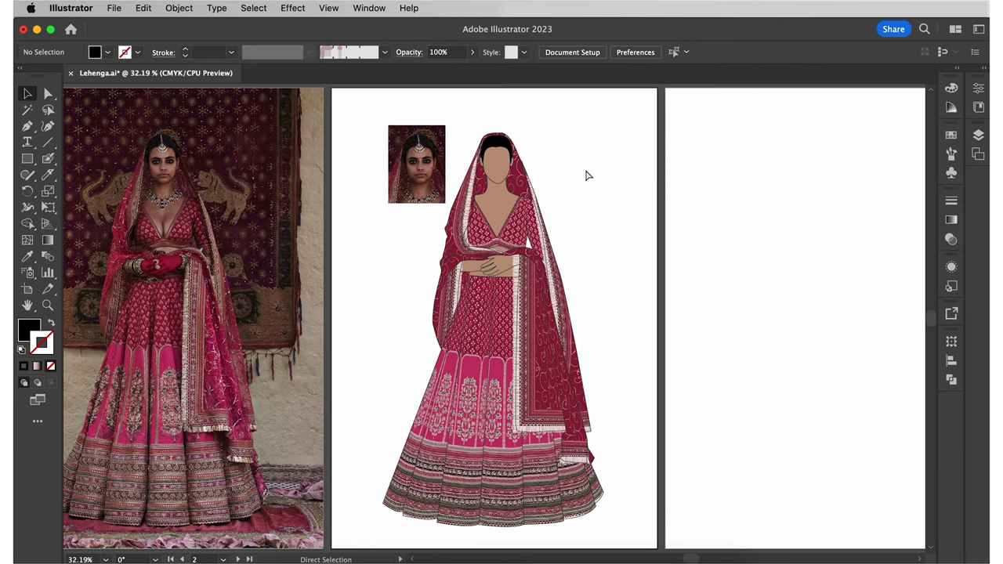
key("super+equal")
key("super+equal")
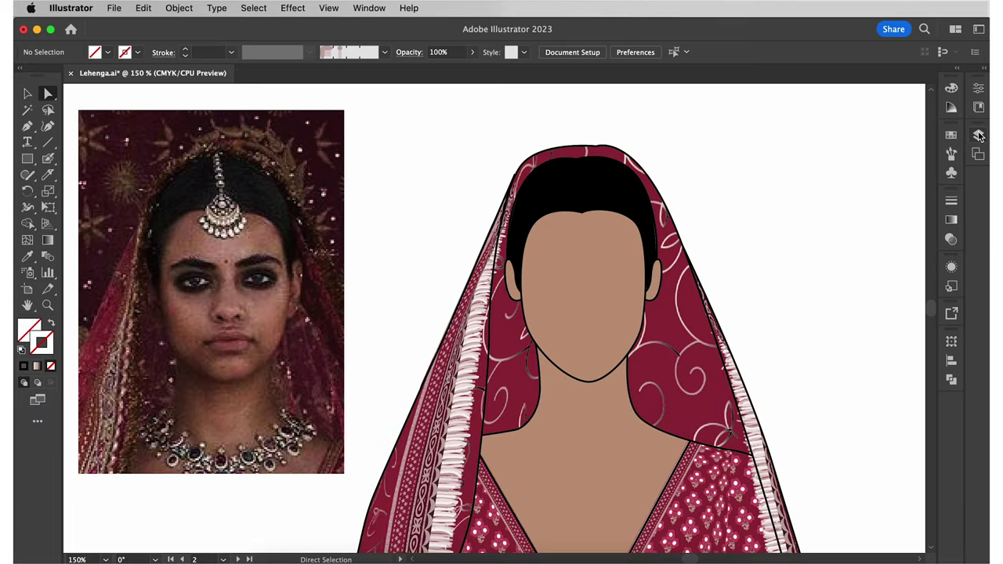
- Hide the rough outline layer and add a facial features layer between Swatching and Skin
left_click(978, 136)
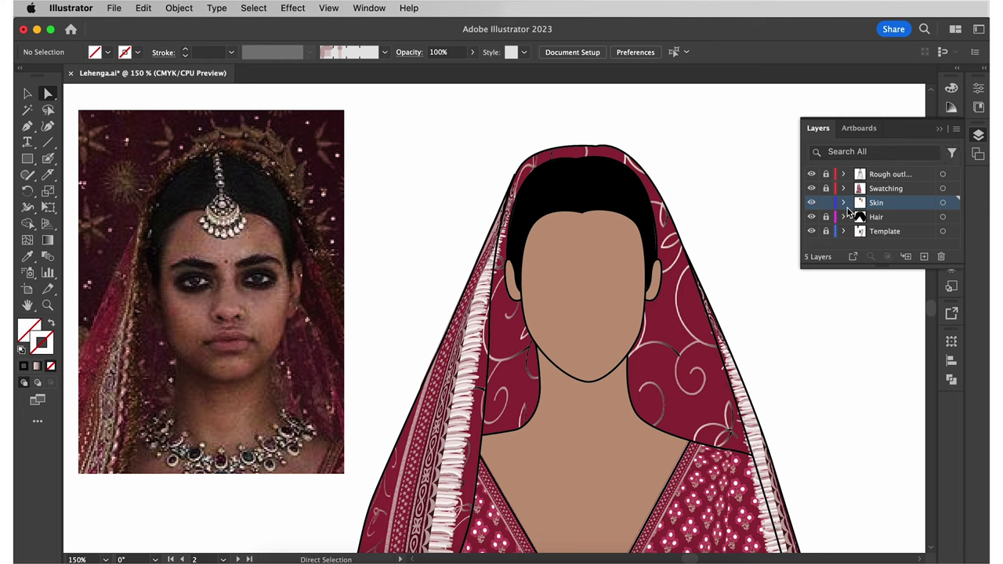
left_click(812, 174)
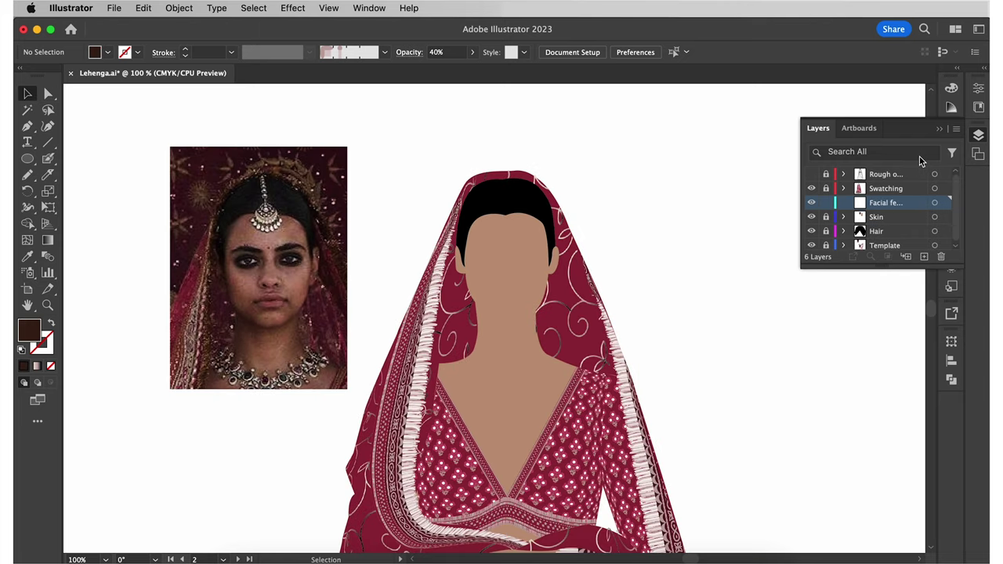
left_click(978, 138)
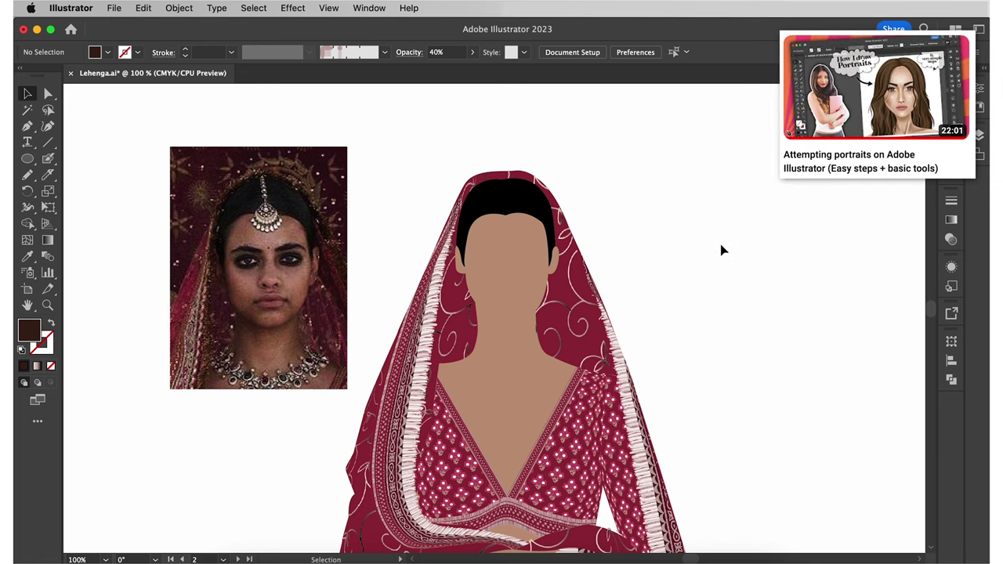
- Draw a black-stroked almond-shaped eye outline on the blank area beside the figure
key("super+equal")
key("d")
key("p")
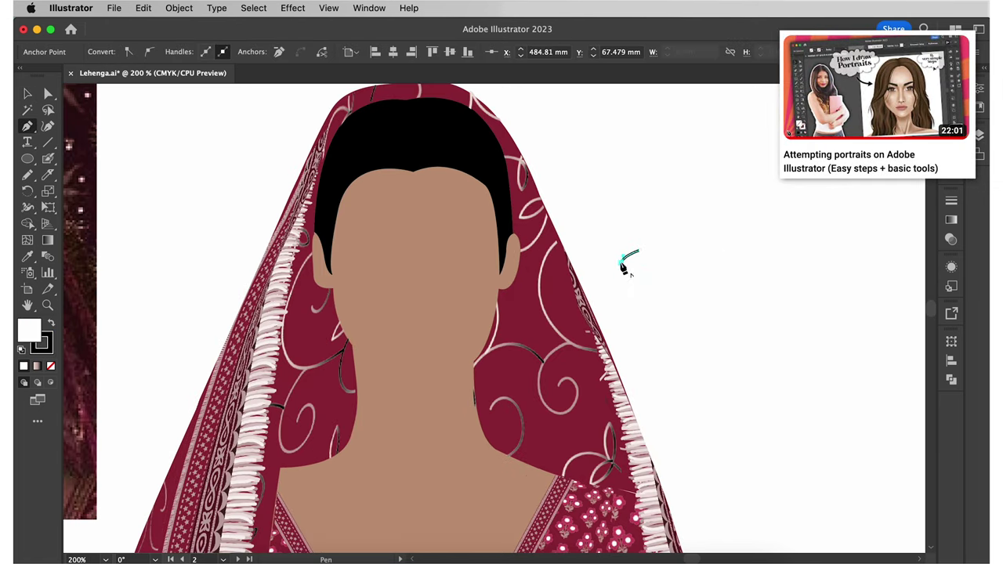
left_click(641, 250)
- Add a black ellipse for the iris and trim the parts outside the eye outline with the Shape Builder
key("l")
key("shift+x")
mouse_move(679, 216)
left_mouse_down()
mouse_move(757, 296)
mouse_move(737, 282)
left_mouse_up()
key("shift+m")
left_click(712, 220, "alt")
left_click(712, 292, "alt")
key("v")
left_click(741, 341)
- Fill the iris with a radial gradient from brown to black, with its midpoint at 47.5612%, and adjust the gradient's spread
left_click(712, 258)
key("period")
left_click(861, 215)
double_click(784, 322)
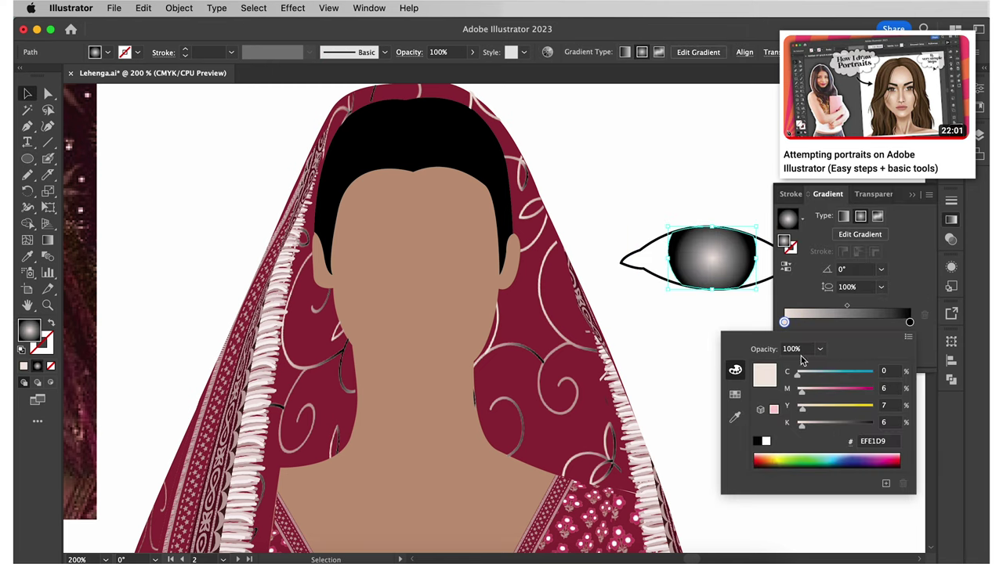
left_click(771, 461)
left_click(815, 426)
left_click_drag(848, 306, 844, 306)
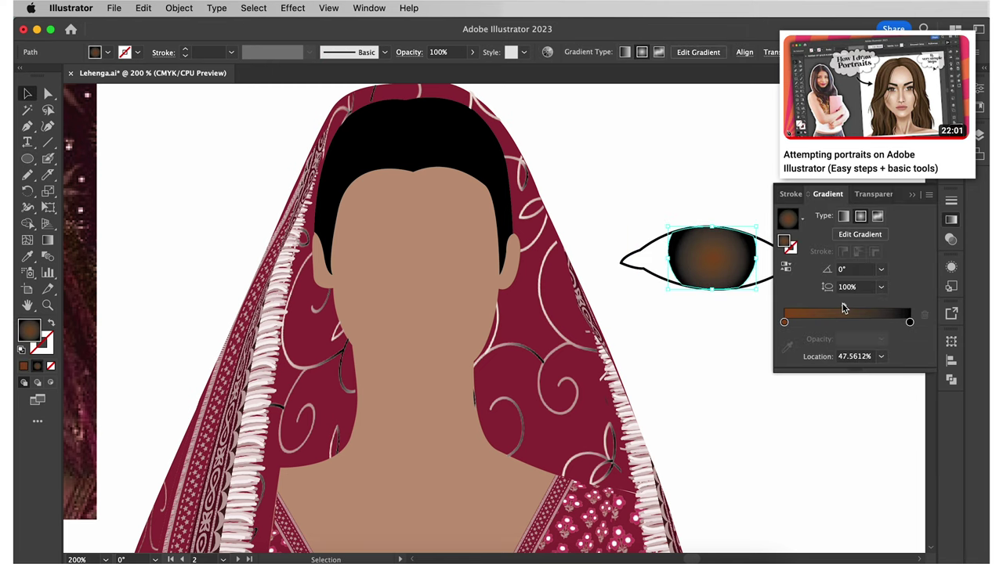
key("g")
left_click_drag(739, 259, 729, 269)
left_click(912, 195)
- Draw a solid black circular pupil in the centre of the iris
key("super+shift+a")
key("l")
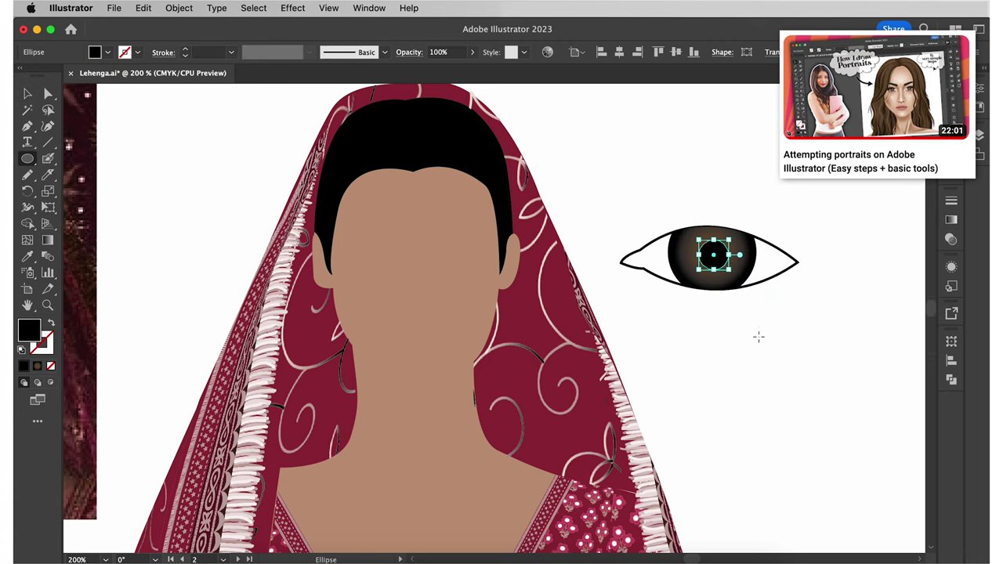
key("v")
left_click(760, 338)
- Draw freehand white spiky strands radiating outwards from all around the pupil
key("i")
left_click(759, 337)
scroll(771, 228, "up", 4)
left_click_drag(528, 274, 589, 247)
left_click_drag(582, 306, 588, 319)
mouse_move(600, 338)
left_mouse_down()
mouse_move(679, 352)
mouse_move(578, 379)
left_mouse_up()
mouse_move(562, 381)
left_mouse_down()
mouse_move(587, 436)
mouse_move(532, 372)
left_mouse_up()
mouse_move(519, 383)
left_mouse_down()
mouse_move(447, 445)
mouse_move(497, 375)
left_mouse_up()
mouse_move(488, 341)
left_mouse_down()
mouse_move(407, 316)
mouse_move(513, 286)
left_mouse_up()
- Select all the white iris strands, arrange them behind the pupil and fade them into the iris
key("v")
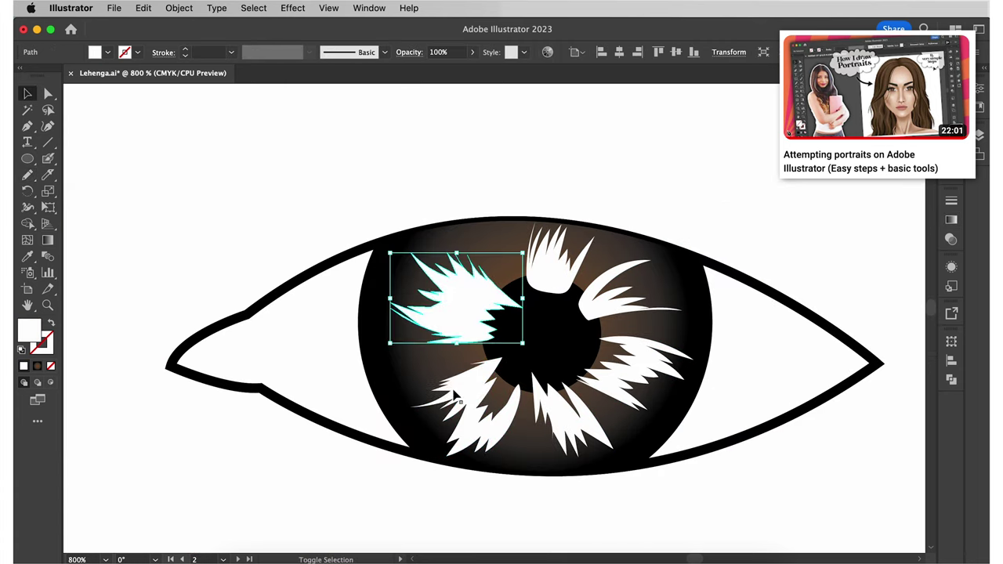
left_click(455, 397, "shift")
right_click(551, 338)
left_click(729, 491)
- Add a large and a small white circle over the pupil's edge as eye highlights
key("l")
left_click_drag(466, 258, 532, 325)
left_click_drag(504, 340, 537, 372)
key("v")
key("super+minus")
key("super+minus")
key("super+minus")
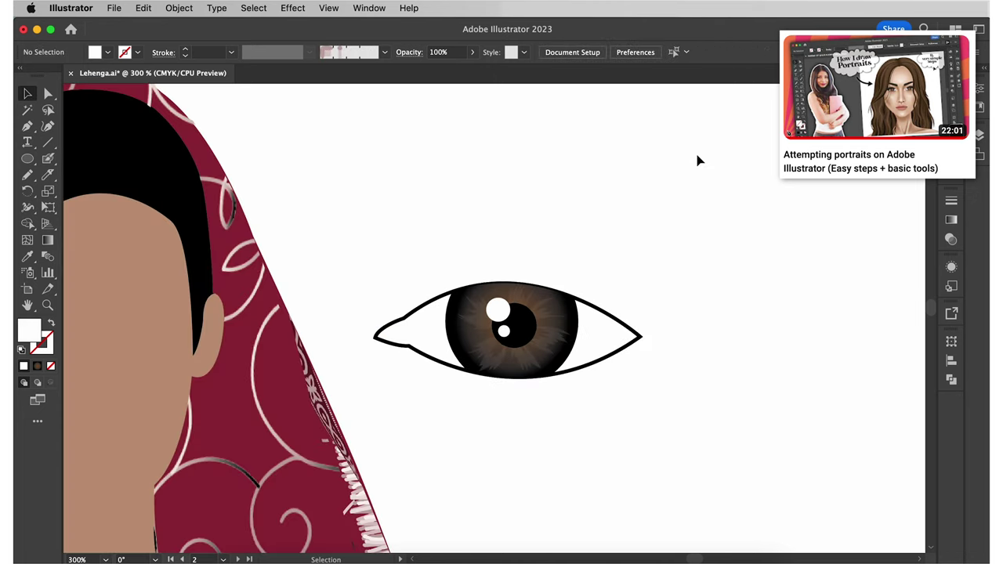
- Draw a curved black eyelid crease above the eye and give its stroke a tapered width profile
key("p")
key("d")
left_click(405, 303)
left_click_drag(644, 320, 799, 435)
left_click(312, 52)
left_click(266, 87)
- Fill the inner corner of the eye with a tear-duct shape in pink F4C9D5
key("shift+x")
double_click(29, 330)
left_click(388, 322)
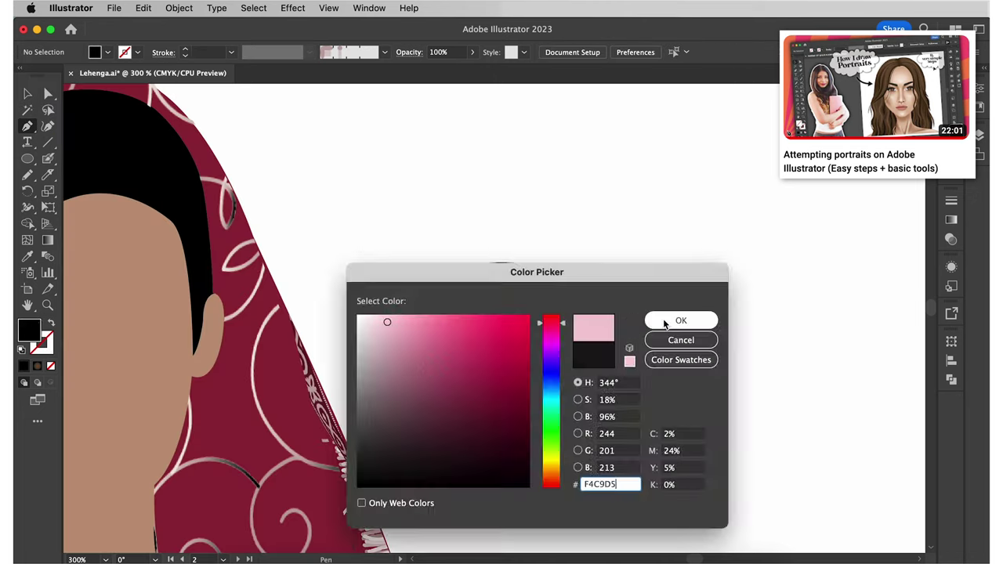
left_click(667, 322)
left_click(403, 340)
left_click(719, 278)
- Draw a thick black-filled upper lash line without a stroke, ending at the outer corner of the eye
left_click(137, 51)
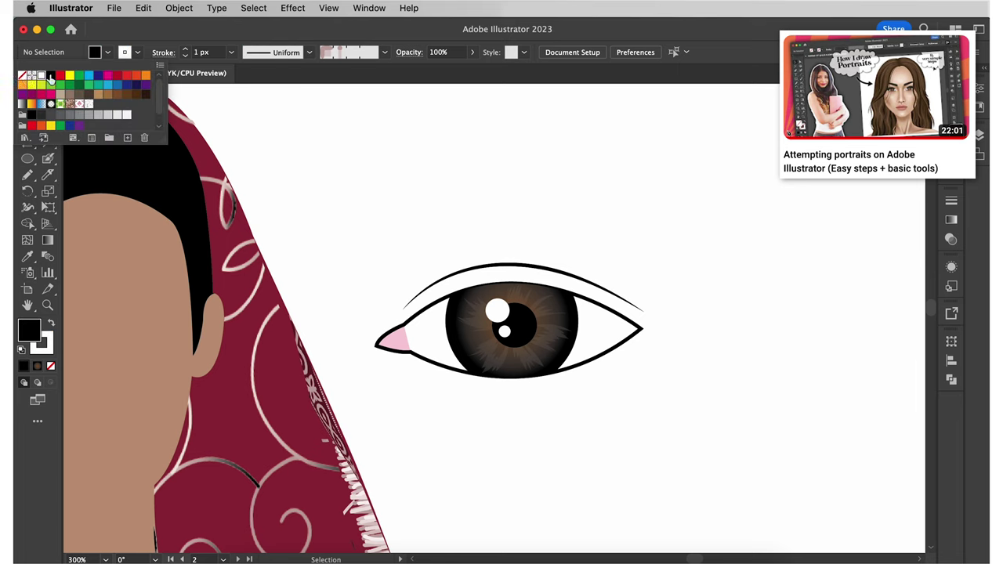
left_click(23, 74)
key("p")
left_click_drag(627, 337, 751, 428)
left_click(643, 329)
- Draw black eyelashes with the Pencil tool along the whole upper lash line
key("super+plus")
key("super+plus")
key("n")
left_click_drag(360, 274, 381, 288)
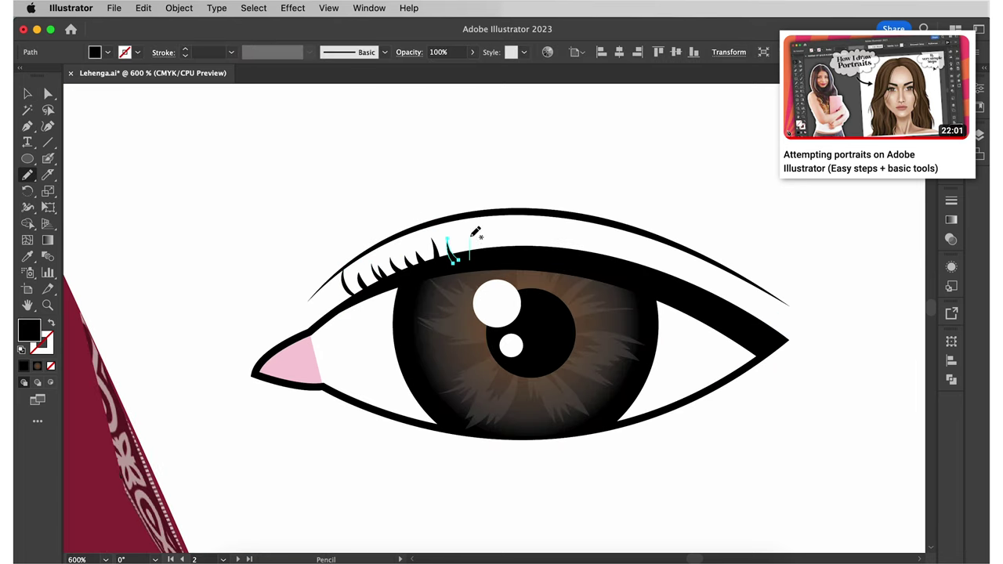
left_click_drag(528, 256, 589, 249)
mouse_move(662, 268)
left_mouse_down()
mouse_move(726, 298)
mouse_move(774, 347)
left_mouse_up()
- Draw a thin waterline shape along the inside of the lower eyelid and fill it with pale cream
scroll(775, 348, "right", 2)
key("p")
left_click(245, 362)
mouse_move(466, 405)
left_mouse_down()
mouse_move(569, 396)
mouse_move(351, 418)
left_mouse_up()
left_click(671, 332)
left_click(28, 93)
double_click(29, 330)
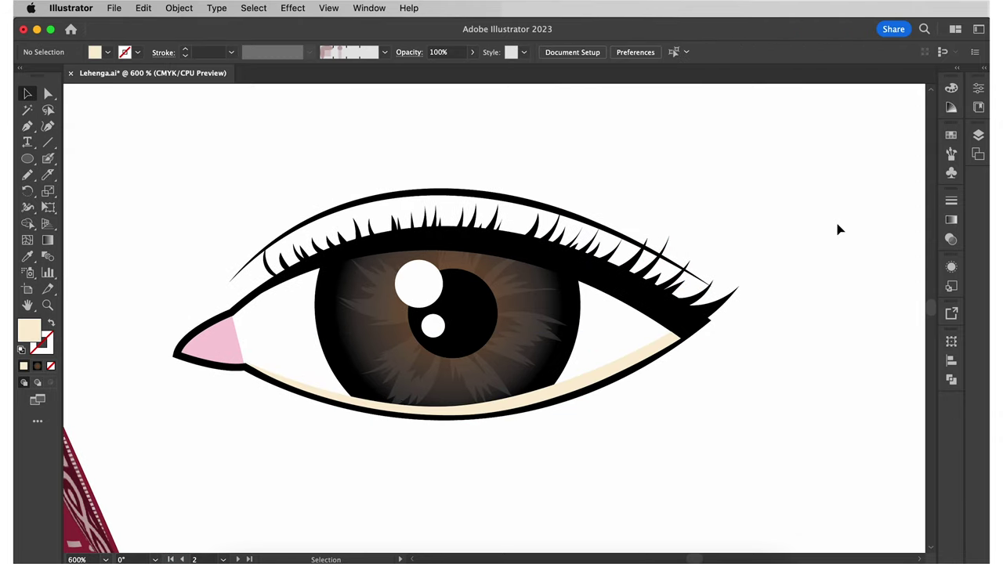
- Group the whole eye drawing and place it on the face together with a mirrored copy as the second eye
left_click_drag(838, 228, 156, 438)
key("super+g")
key("super+minus")
key("super+minus")
key("super+minus")
left_click_drag(656, 250, 515, 311)
left_click_drag(499, 323, 316, 293)
left_click(267, 286, "alt")
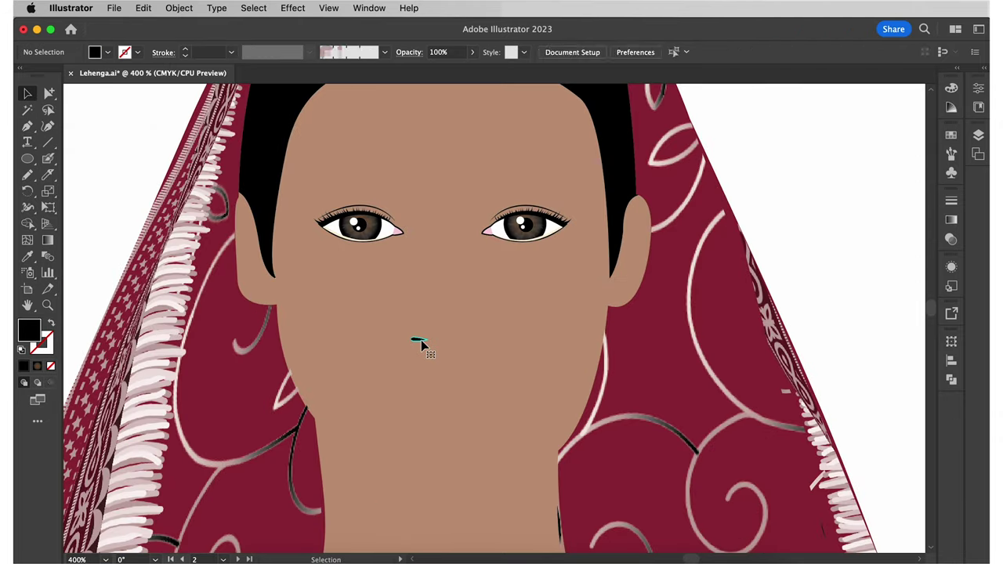
- Duplicate the black nostril shape to the other side of the nose and mirror it
left_click_drag(419, 340, 473, 338)
left_click(578, 382)
left_click(486, 382)
- Draw the upper lip with the Pen tool below the nostrils and fill it with mauve without a stroke
key("p")
left_click(438, 377)
mouse_move(416, 371)
left_mouse_down()
mouse_move(366, 385)
mouse_move(454, 386)
left_mouse_up()
left_click(27, 93)
double_click(29, 330)
left_click(430, 385)
left_click(694, 321)
left_click(840, 287)
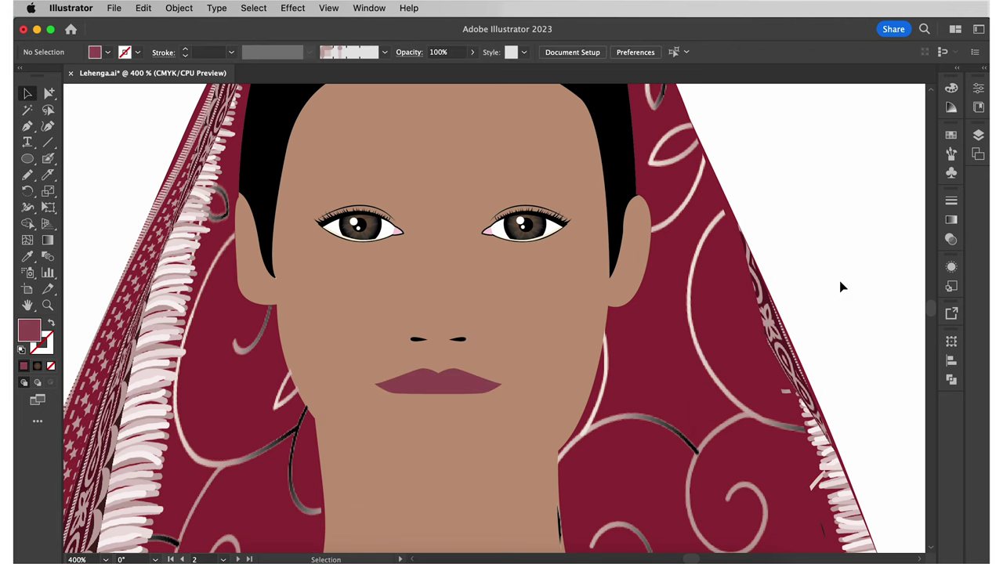
- Draw the lower lip under the upper lip in a darker maroon and arrange it behind the upper lip
key("p")
left_click(376, 385)
mouse_move(438, 422)
left_mouse_down()
mouse_move(398, 422)
mouse_move(436, 431)
mouse_move(491, 422)
left_mouse_up()
double_click(29, 330)
right_click(447, 386)
- Draw a shadow shape in darker skin brown across the neck, following the chin and jawline
double_click(29, 330)
left_click(681, 321)
left_click_drag(535, 375, 577, 329)
left_click(537, 415)
left_click(423, 497)
left_click(353, 368)
key("v")
left_click(426, 463)
- Run the neck shadow's linear gradient down the neck with its end stop at about 68%, and reshape the shadow's outline
left_click(952, 219)
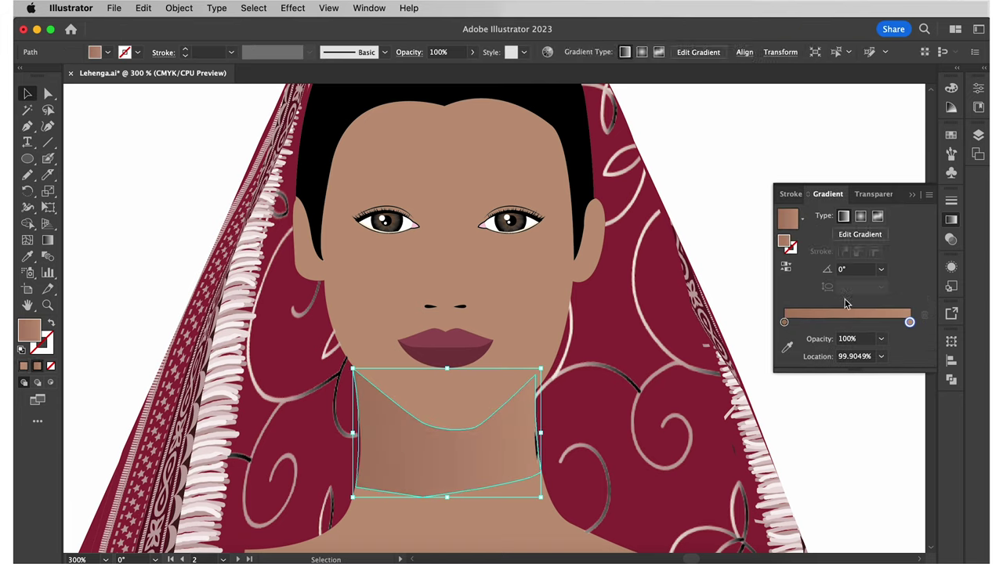
key("g")
left_click_drag(447, 392, 444, 547)
scroll(444, 392, "down", 3)
left_click(48, 93)
left_click_drag(378, 420, 378, 470)
left_click_drag(490, 407, 533, 441)
left_click_drag(910, 322, 870, 322)
left_click(854, 407)
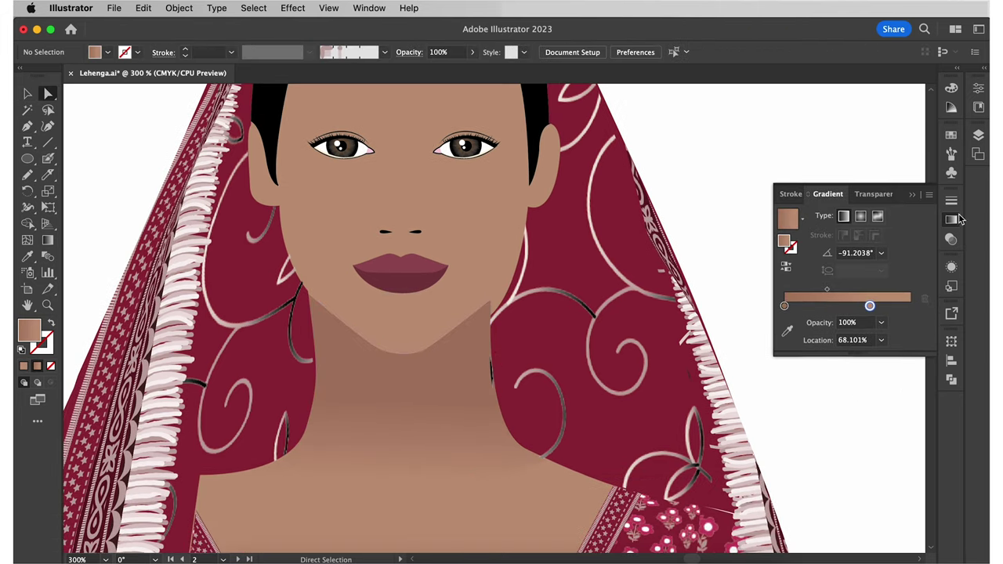
left_click(952, 219)
- Draw a blurred dark eyeshadow above the eye and a soft brown shadow beneath it, both with reduced opacity
key("super+=")
key("p")
left_click_drag(577, 248, 638, 195)
left_click(292, 8)
left_click_drag(478, 70, 447, 70)
left_click_drag(593, 255, 659, 293)
mouse_move(923, 232)
left_mouse_down()
mouse_move(894, 233)
mouse_move(908, 232)
left_mouse_up()
left_click(873, 175)
- Draw a soft shading shape over the white of the eye
key("super+=")
key("p")
left_click_drag(578, 337, 511, 298)
key("v")
key("super+=")
- Draw the eyebrow's base shape above the eye in black with the Pencil tool and lower its opacity
key("n")
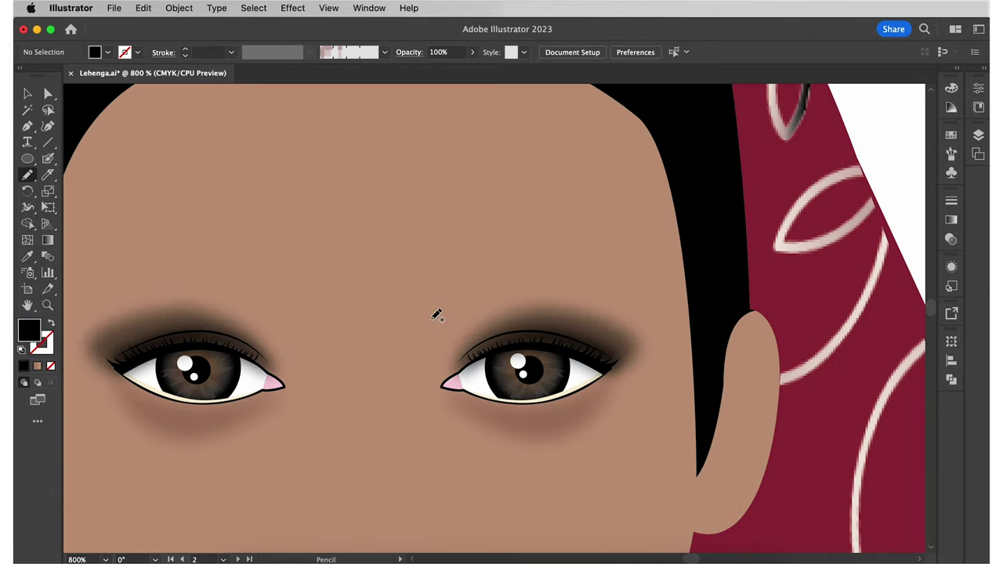
left_click_drag(436, 293, 432, 318)
left_click(472, 52)
left_click_drag(478, 70, 446, 70)
left_click_drag(423, 288, 433, 310)
mouse_move(570, 258)
left_mouse_down()
mouse_move(436, 317)
mouse_move(424, 294)
left_mouse_up()
- Paint fine black hair strokes over the eyebrow base with a 0.1 px charcoal-style brush and select the whole eyebrow
left_click(48, 158)
key("shift+x")
left_click_drag(450, 310, 452, 282)
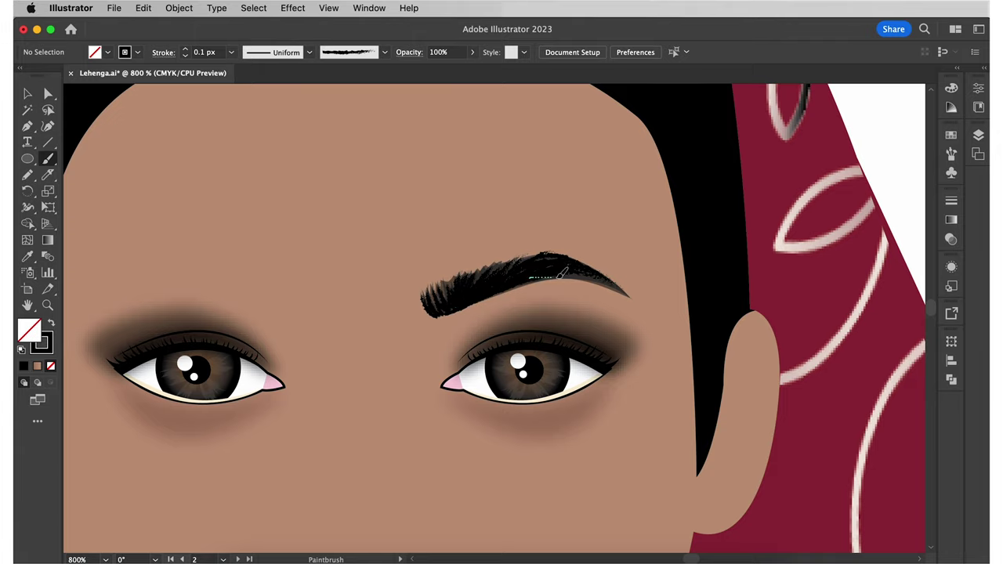
left_click_drag(561, 274, 627, 296)
key("v")
left_click_drag(415, 245, 631, 313)
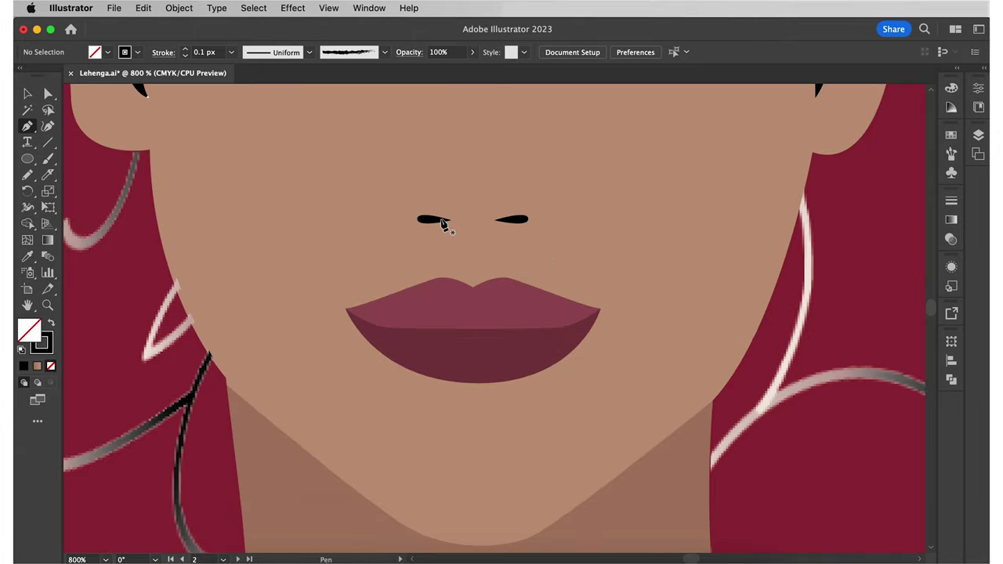
- Draw thin black curves for the nose tip and the nostril wing, and mirror the wing curve to the other side
left_click(443, 222)
scroll(470, 235, "up", 1)
left_click_drag(500, 243, 519, 234)
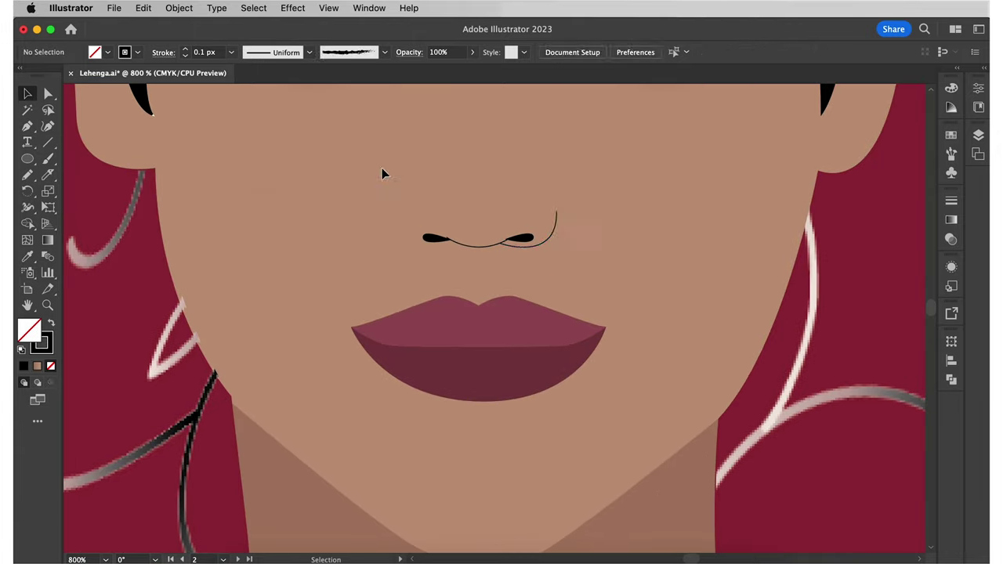
right_click(499, 243)
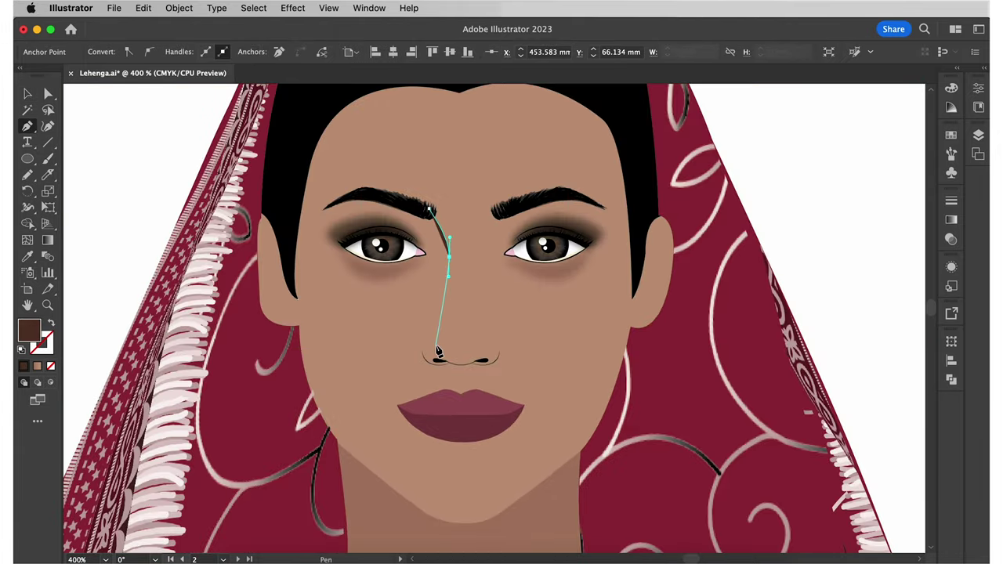
- Draw a dark brown shadow from the eyebrow down the side of the nose with a 5.879-pixel Gaussian Blur and reduced opacity
left_click_drag(431, 343, 420, 342)
left_click(375, 199)
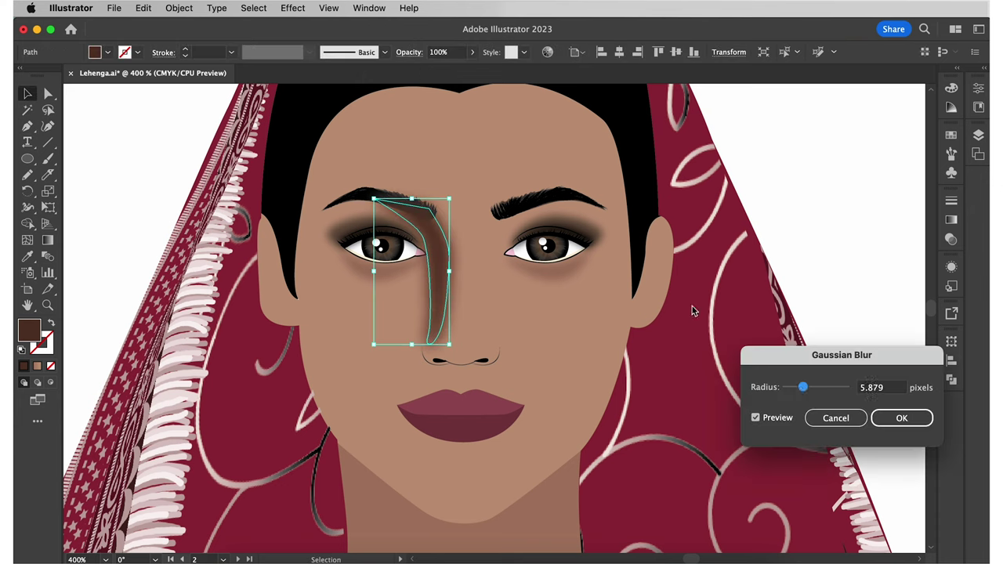
left_click(901, 418)
left_click(950, 239)
left_click(441, 274)
left_click(441, 291, "shift")
- Draw a dark brown crescent around one nostril wing and apply a Gaussian Blur to it
key("super+plus")
key("p")
left_click(423, 384)
left_click_drag(384, 372, 395, 396)
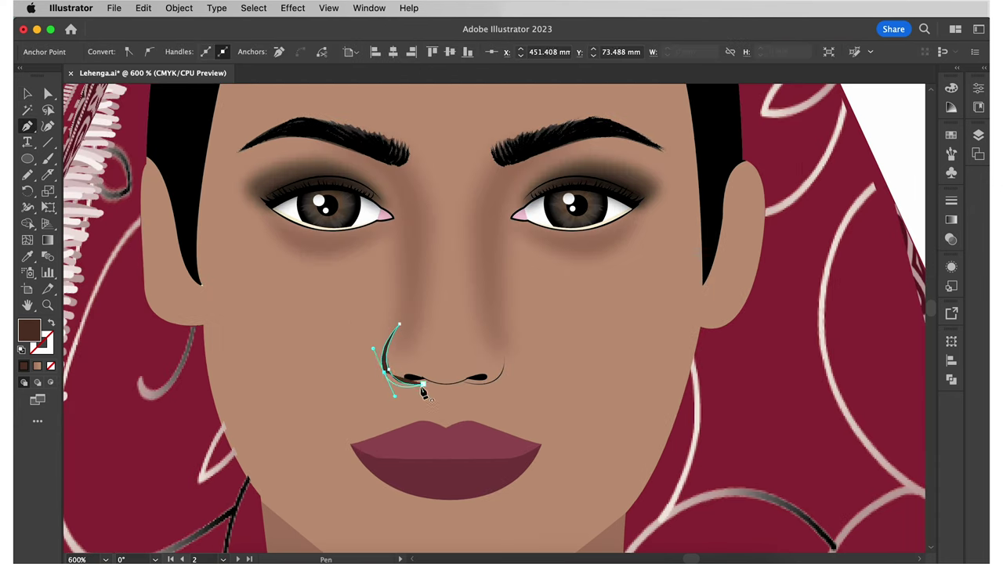
left_click(423, 384)
key("alt+shift+super+e")
left_click(901, 418)
- Set the nostril-wing shadow's opacity to 57% and place a mirrored copy on the opposite wing
left_click(421, 51)
type("57")
right_click(389, 356)
left_click(578, 479)
left_click_drag(400, 355, 493, 355)
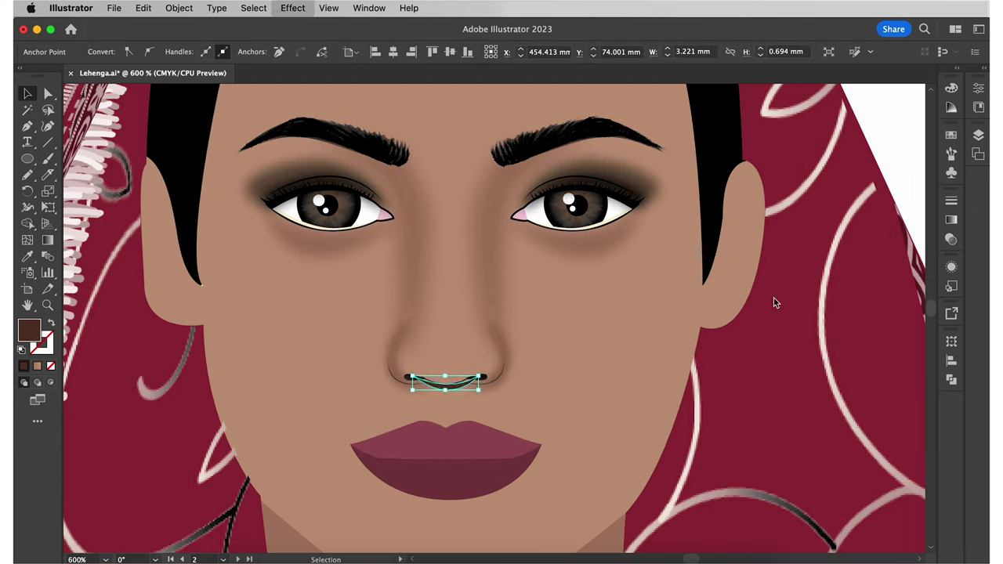
left_click(492, 355, "shift")
- Draw a dark brown crescent under the nose tip between the nostrils and soften it with a blur
left_click(445, 385)
left_click(900, 130)
scroll(899, 130, "up", 1)
- Draw a blurred dark brown contour from the eyebrow along the nose bridge at 20% opacity, and mirror it to the other eye
key("p")
left_click(472, 316)
left_click(566, 159)
key("shift+super+e")
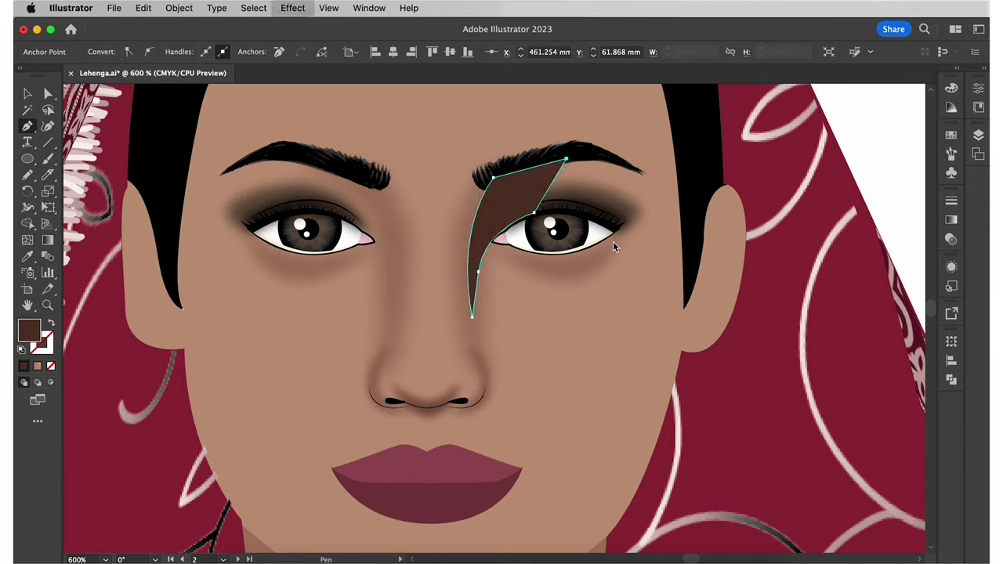
left_click(951, 239)
type("20")
left_click_drag(513, 213, 336, 212)
- Draw a dark brown cheekbone contour from the ear towards the mouth and apply a 3.594-pixel Gaussian Blur
key("super+minus")
key("super+minus")
key("p")
left_click(315, 255)
key("alt+shift+super+e")
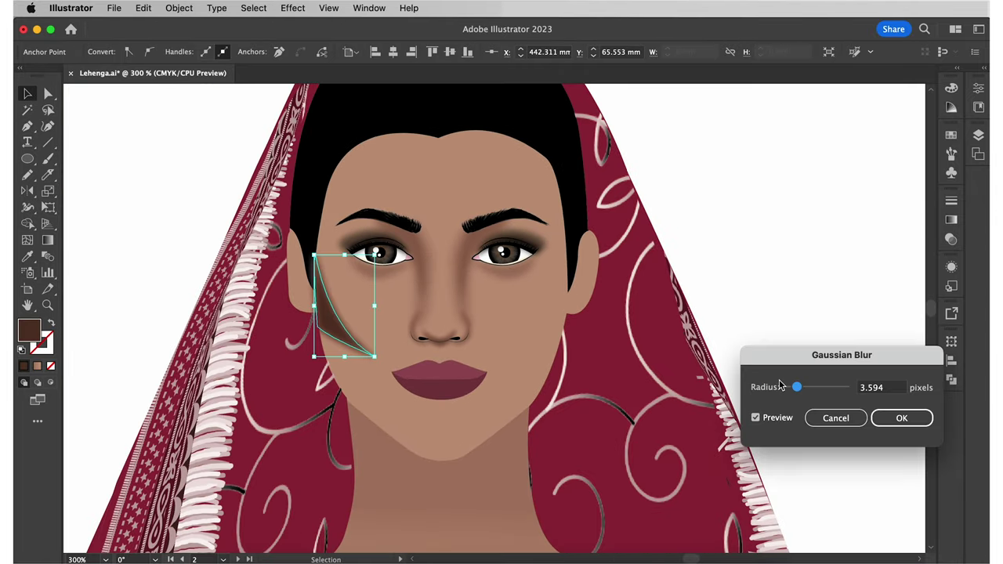
left_click(901, 418)
- Reflect a copy of the cheekbone contour and place it on the opposite cheek
right_click(345, 317)
left_click(567, 372)
left_click_drag(342, 310, 537, 309)
- Draw a dark brown shadow along the forehead hairline, apply an 8.548-pixel Gaussian Blur and lower its opacity
key("p")
left_click(305, 275)
key("alt+shift+super+e")
left_click_drag(797, 386, 811, 387)
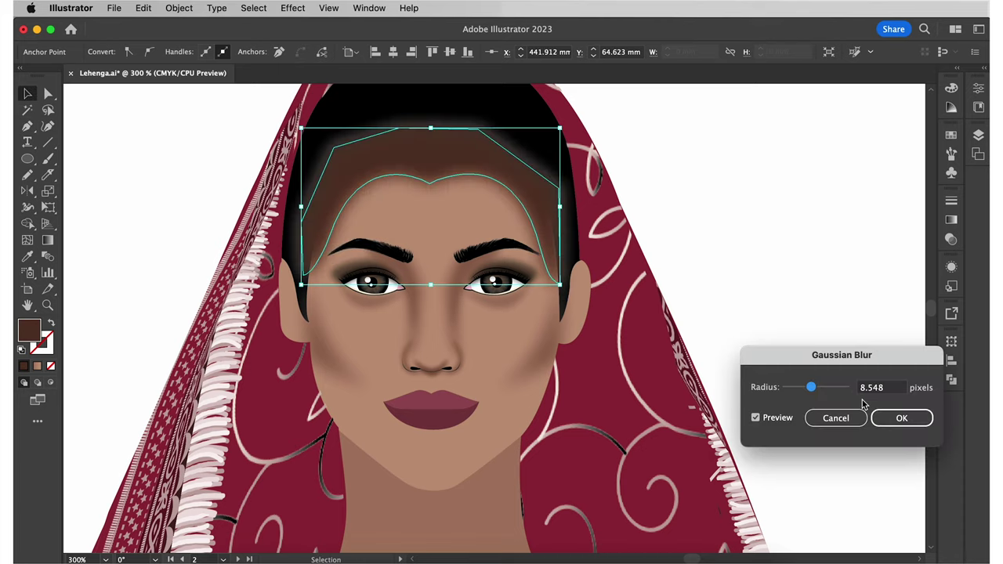
left_click(902, 418)
left_click(951, 239)
left_click_drag(924, 234, 891, 235)
- Draw a dark brown contour along the jawline and chin and apply a Gaussian Blur to it
key("p")
left_click(421, 472)
left_click(318, 413)
key("alt+shift+super+e")
left_click(901, 418)
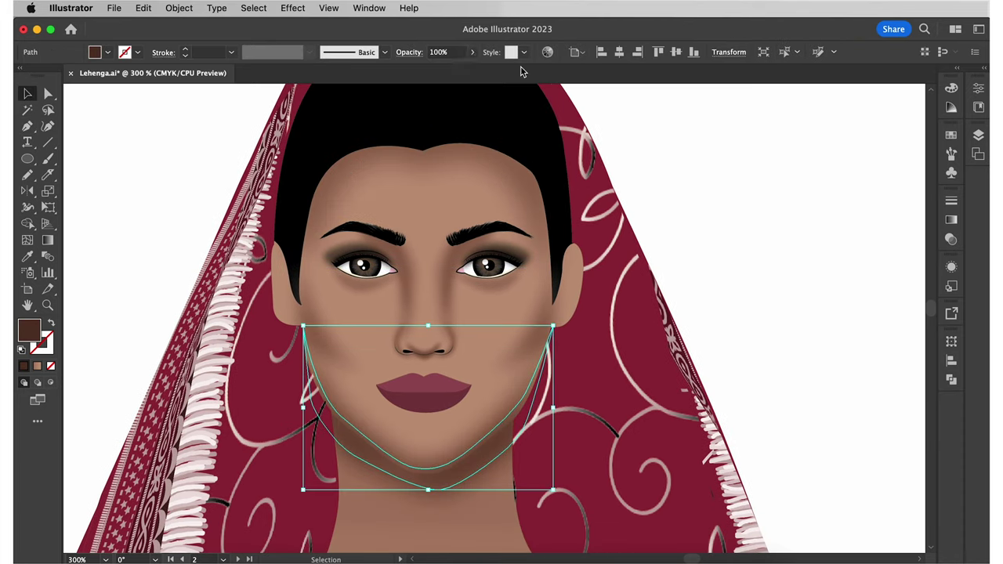
- Reshape the seam between the upper and lower lips into a soft curve with a dip at the centre
key("super+plus")
key("super+plus")
key("super+plus")
key("super+plus")
right_click(476, 251)
left_click(529, 319)
double_click(172, 172)
key("shift+c")
key("a")
left_click(80, 446)
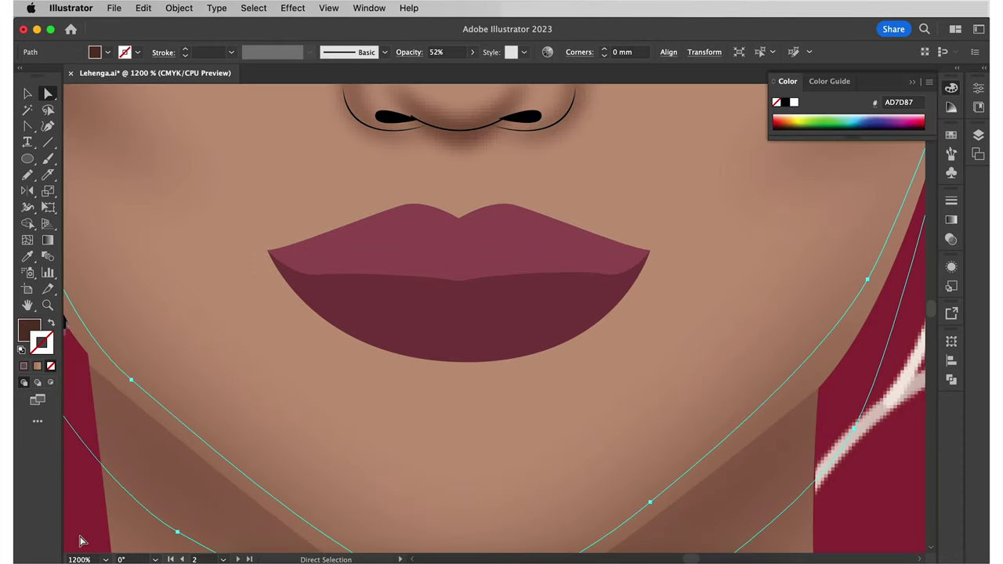
- Paste a copy of the lip seam in front as a black line and give it a tapered width profile
left_click(470, 243)
key("super+f")
right_click(482, 249)
left_click(538, 320)
left_click(307, 52)
left_click(256, 96)
double_click(290, 168)
left_click(462, 281)
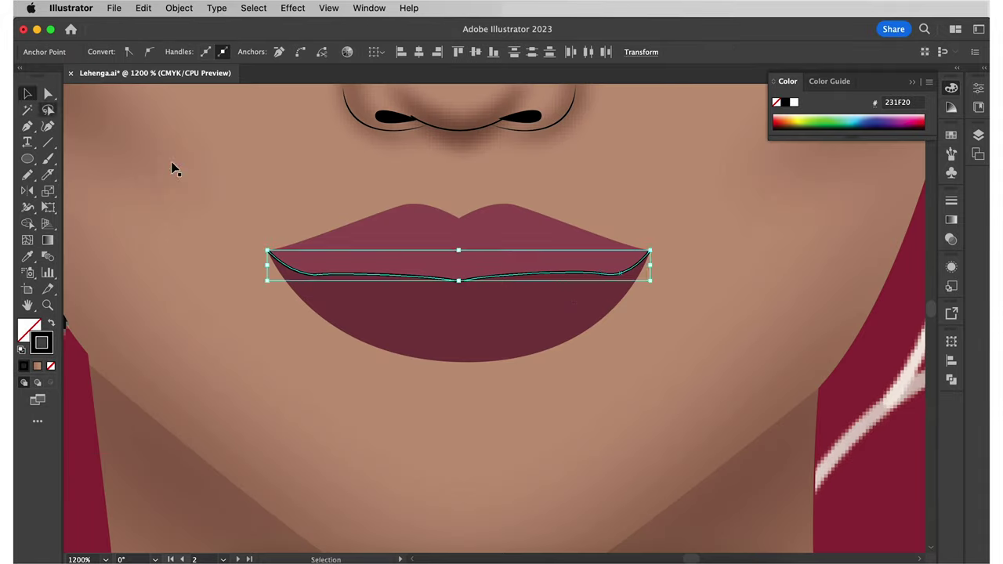
- Draw a dark maroon shadow along the lip seam, apply a Gaussian Blur and set it to Darken at 50% opacity
key("p")
left_click(280, 251)
left_click_drag(446, 261, 468, 264)
left_click_drag(331, 289, 293, 284)
key("alt+shift+super+e")
left_click(901, 418)
left_click(951, 239)
left_click_drag(924, 232, 895, 232)
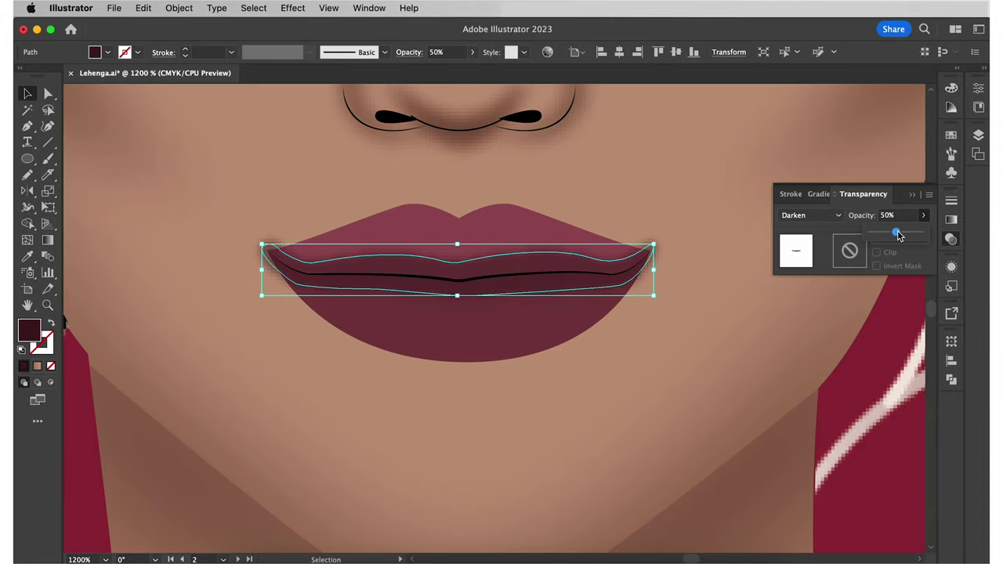
left_click(913, 194)
left_click(784, 157)
key("super+shift+a")
- Draw short white highlight strokes across the lower and upper lips with the Pencil tool
key("n")
left_click_drag(371, 296, 376, 337)
left_click_drag(388, 296, 399, 333)
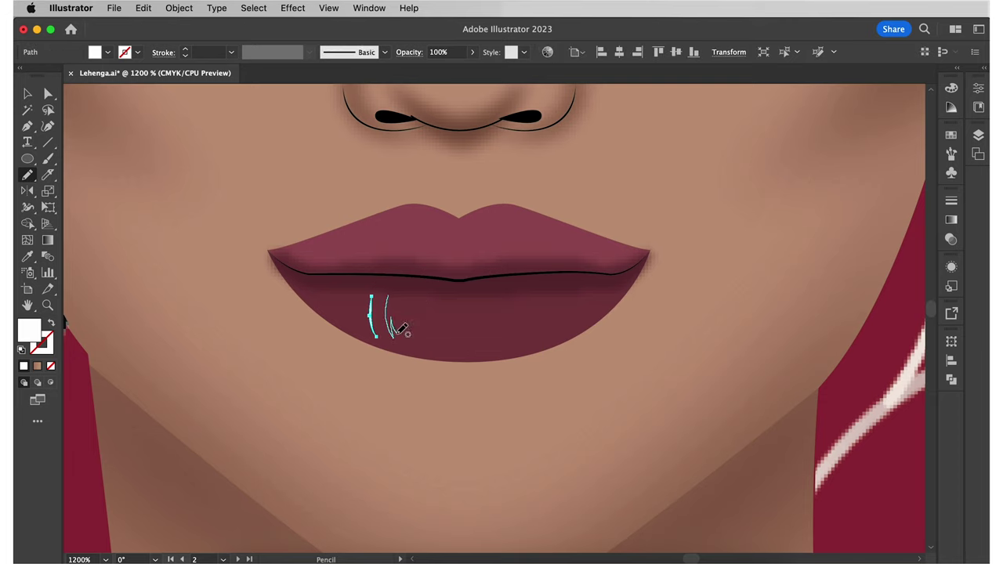
left_click_drag(471, 315, 469, 306)
left_click_drag(480, 307, 512, 296)
left_click_drag(531, 299, 540, 295)
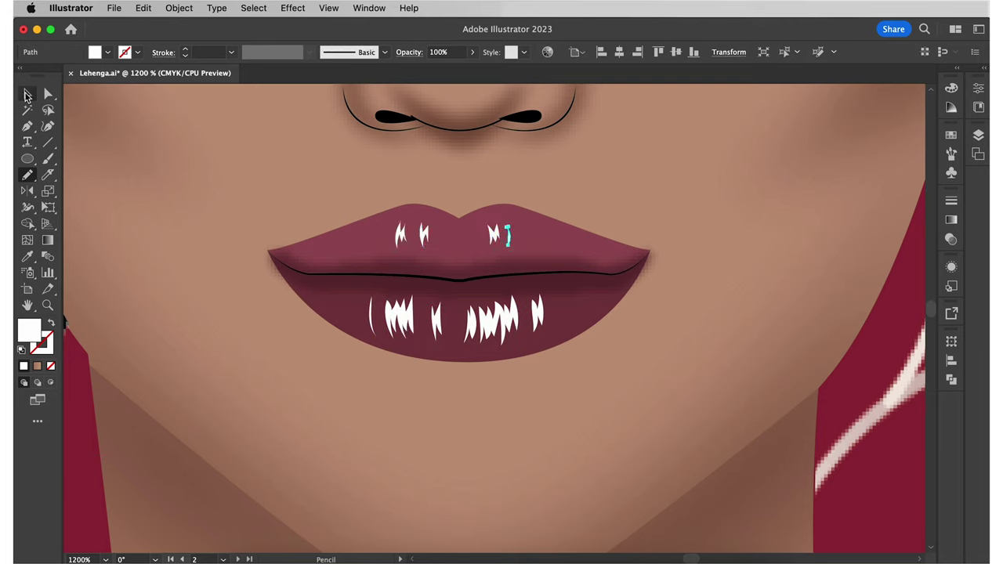
- Group the white highlight strokes on the lips and lower their opacity to a faint sheen
left_click(28, 94)
key("super+g")
left_click(472, 52)
left_click_drag(475, 70, 427, 70)
key("super+shift+a")
- Draw jagged dark maroon strokes along the top of the lower lip with the Pencil tool and lower their opacity
left_click(354, 277)
key("n")
left_click_drag(366, 286, 364, 317)
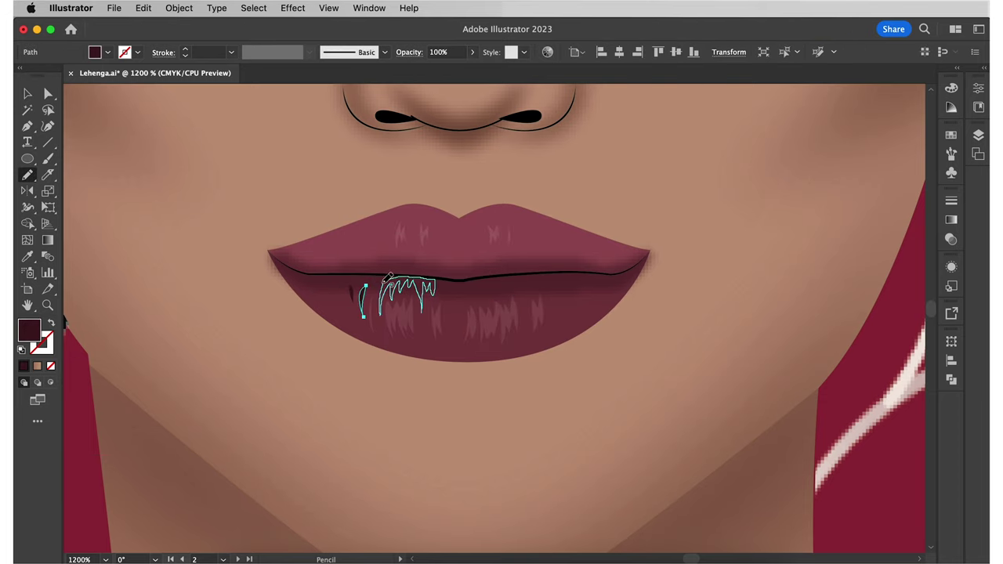
left_click_drag(458, 270, 551, 272)
key("v")
left_click(423, 288, "shift")
key("super+minus")
key("super+minus")
left_click_drag(475, 70, 434, 70)
- Draw a closed shape spanning the corners and upper part of the lips and adjust its opacity
key("p")
left_click(358, 277)
left_click(576, 276)
left_click(506, 242)
left_click(358, 276)
key("v")
left_click(472, 51)
key("a")
key("super+minus")
key("super+minus")
key("super+shift+a")
key("super+plus")
key("super+plus")
- Draw a narrow pale pink highlight down the bridge of the nose and apply a 4.979-pixel Gaussian Blur
left_click(484, 328)
key("super+minus")
key("super+minus")
double_click(29, 329)
left_click(389, 331)
left_click(681, 320)
left_click_drag(471, 315, 478, 324)
left_click(481, 205)
left_click(293, 8)
left_click(320, 40)
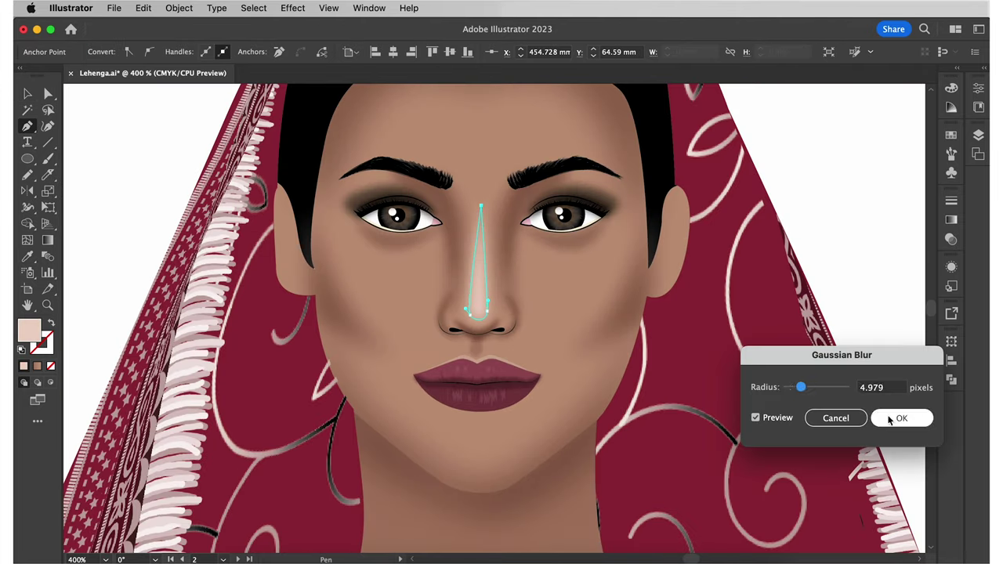
left_click(890, 418)
key("super+shift+a")
- Draw pale pink highlights on the cheeks, chin and upper lip edge and soften them with Gaussian Blur
scroll(435, 285, "up", 1)
left_click(345, 278)
mouse_move(406, 352)
left_mouse_down()
mouse_move(367, 345)
mouse_move(591, 317)
left_mouse_up()
left_click(461, 464)
key("alt+shift+super+e")
left_click(902, 419)
key("v")
left_click(384, 314)
left_click(430, 371)
- Draw a fan-shaped pale pink highlight on the centre of the forehead and apply a Gaussian Blur
left_click(483, 290)
scroll(783, 159, "up", 1)
left_click(408, 193)
left_click(564, 196)
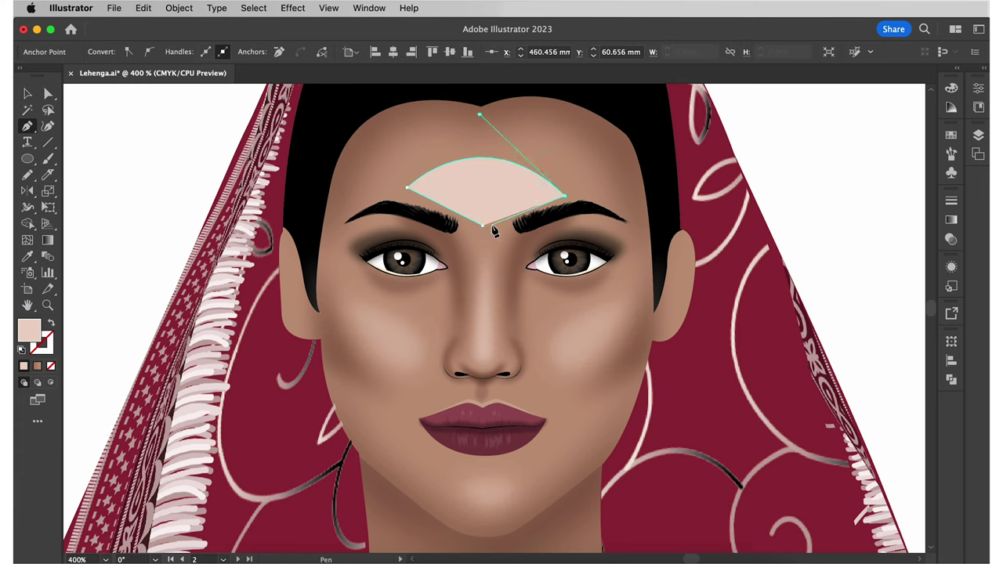
key("alt+shift+super+e")
left_click(902, 418)
- Draw a blurred dark brown shadow at the outer corner of the right eye and set it to Darken at 59% opacity
left_click(588, 248)
left_click(645, 221)
key("alt+shift+super+e")
left_click(902, 419)
left_click(950, 239)
left_click(799, 216)
left_click(797, 248)
left_click_drag(923, 232, 902, 233)
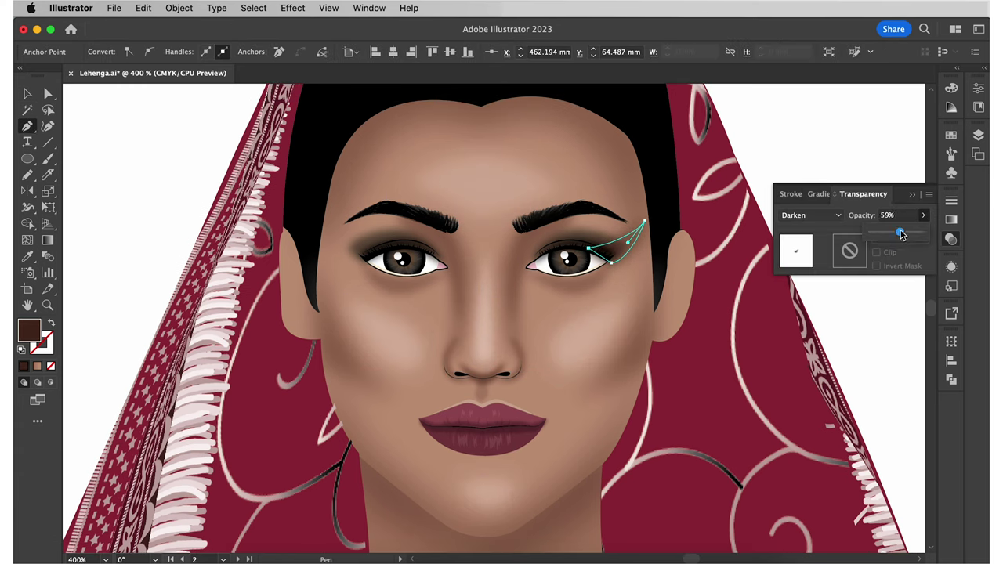
- Paste a copy of the eye-corner shadow in front and reflect it onto the outer corner of the left eye
key("super+f")
right_click(626, 242)
left_click(129, 210)
- Draw a thin dark brown shadow beneath the lower lip and apply a 5.797-pixel Gaussian Blur
left_click(436, 462)
key("alt+shift+super+e")
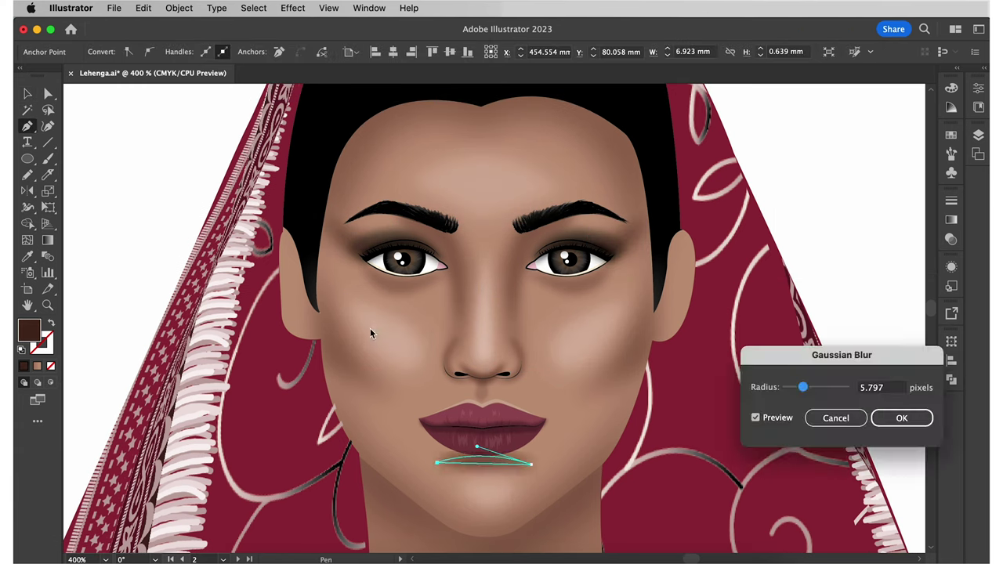
left_click(902, 419)
key("v")
- Add blurred white highlights under the outer ends of both eyebrows and set their opacity to 30%
left_click(839, 200)
key("alt+shift+super+e")
left_click_drag(360, 224, 598, 225)
left_click(902, 418)
left_click(472, 51)
left_click_drag(446, 70, 435, 71)
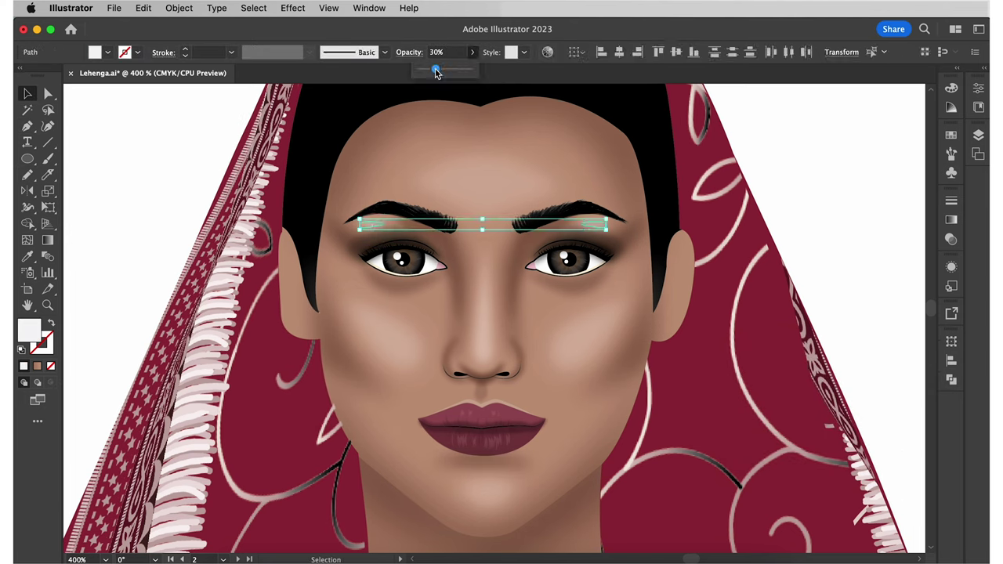
- Shift the left ear slightly outward so it matches the right ear's distance from the face
key("a")
left_click(978, 135)
left_click_drag(298, 327, 287, 327)
- Draw a blurred dark brown shadow where the left ear meets the face and adjust its transparency
key("p")
key("alt+shift+super+e")
left_click(902, 419)
key("v")
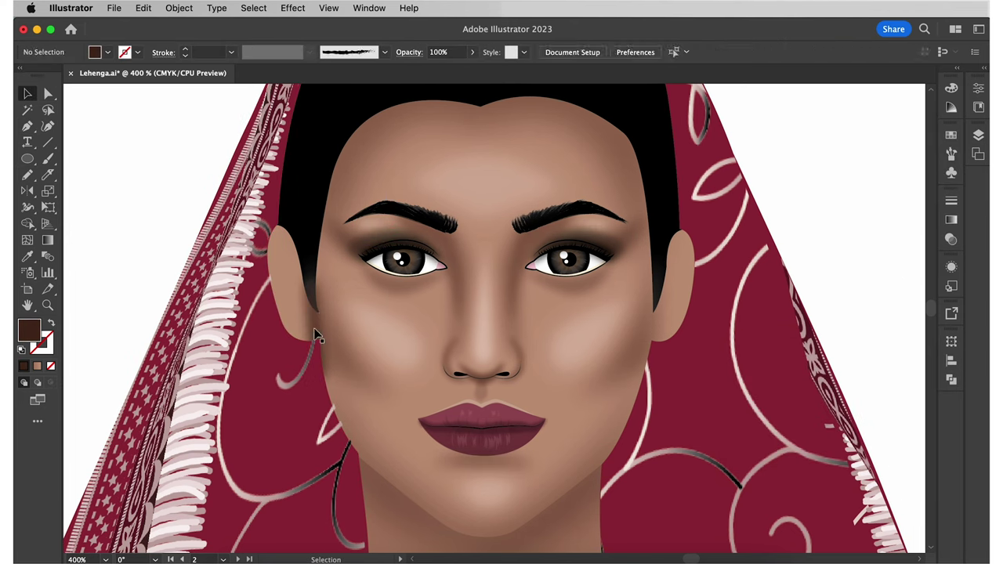
left_click(314, 329)
left_click(950, 239)
right_click(307, 329)
scroll(729, 321, "up", 1)
- Draw a curved 1 px brown line inside the right ear, give it a tapered width profile and blur it
key("p")
left_click(644, 230)
left_click(657, 204)
left_click(648, 304)
key("shift+x")
key("v")
left_click(310, 52)
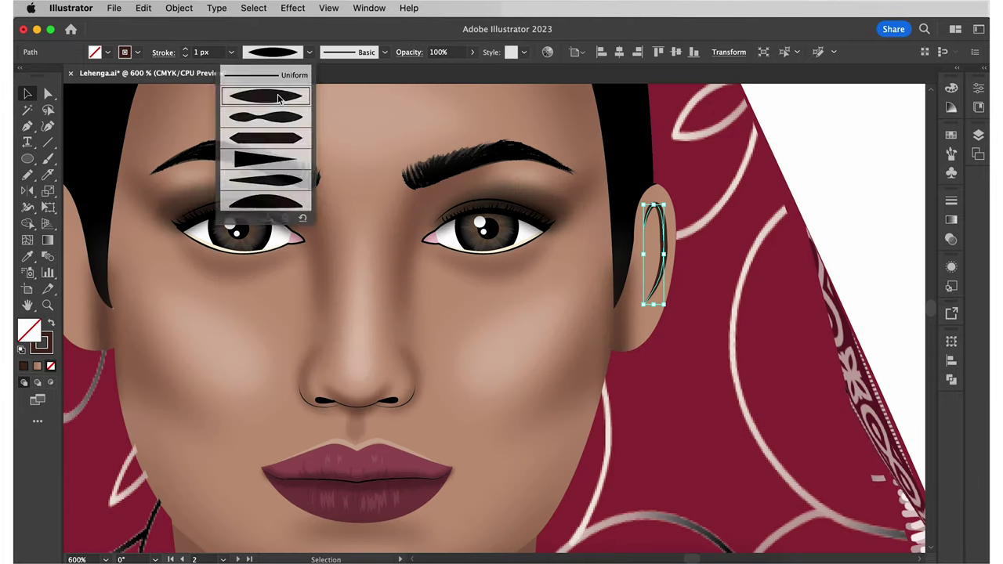
left_click(277, 97)
key("alt+shift+super+e")
- Add another inner ear contour line and soften it with Gaussian Blur
key("p")
key("alt+shift+super+e")
key("Return")
key("super+shift+a")
key("super+minus")
key("super+minus")
key("super+minus")
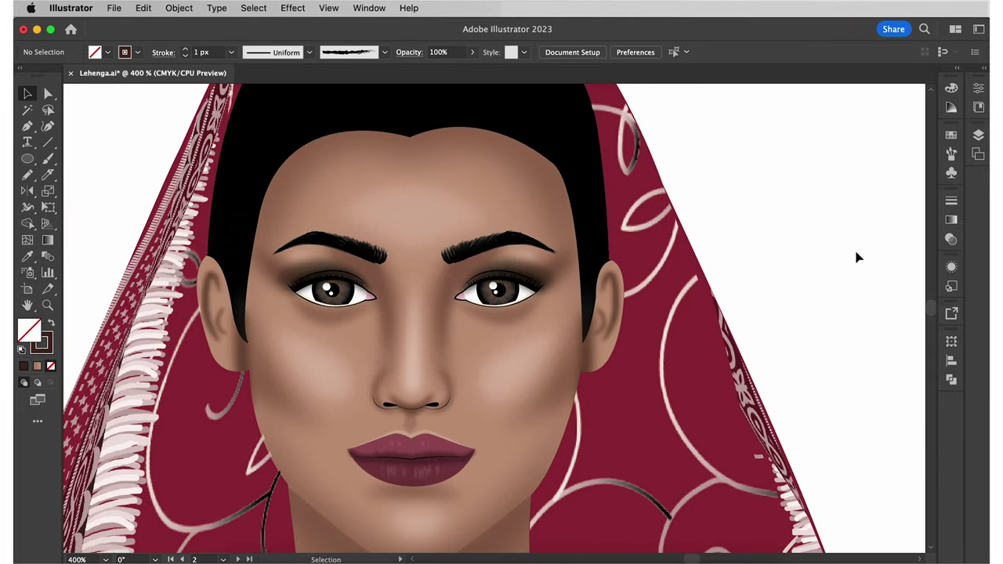
- Adjust the gradient stop on the neck shape to refine the shadow below the chin
key("a")
left_click(438, 391)
left_click(951, 219)
left_click_drag(869, 323, 849, 323)
left_click(912, 194)
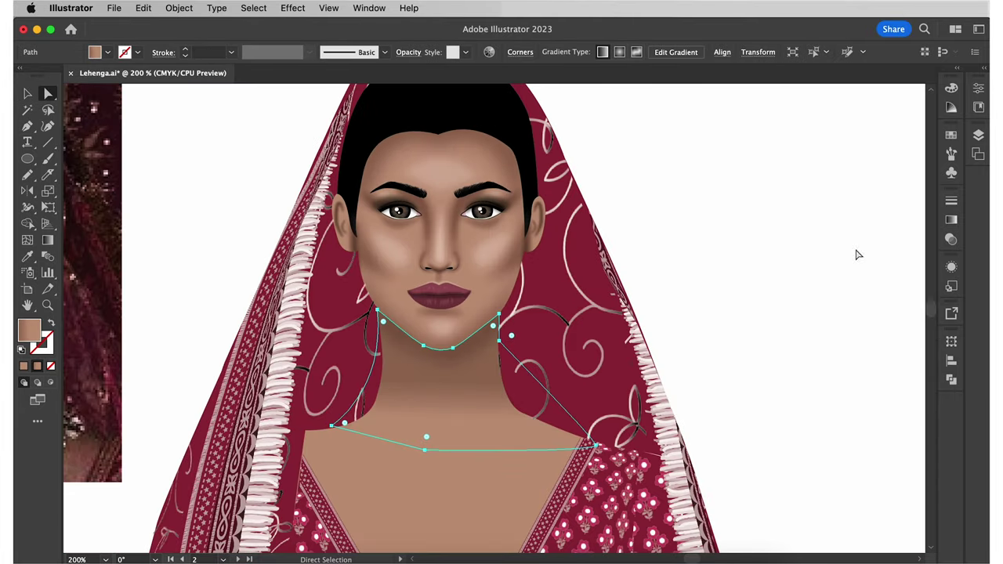
left_click(774, 278)
- Draw dark shadow shapes along the right side of the neck and collarbone, apply Gaussian Blur and adjust their opacity
scroll(775, 278, "down", 2)
key("p")
left_click(488, 240)
left_click(619, 343)
key("alt+shift+super+e")
left_click_drag(463, 369, 442, 389)
key("Return")
left_click(472, 52)
- Shade the left side of the neck and collarbone with matching soft shadow shapes
left_click(369, 233)
left_click(399, 364)
key("v")
left_click(419, 318)
left_click(471, 244)
- Draw highlights around the throat hollow in the cheek highlight's pale pink and soften them with Gaussian Blur
key("a")
left_click(378, 167)
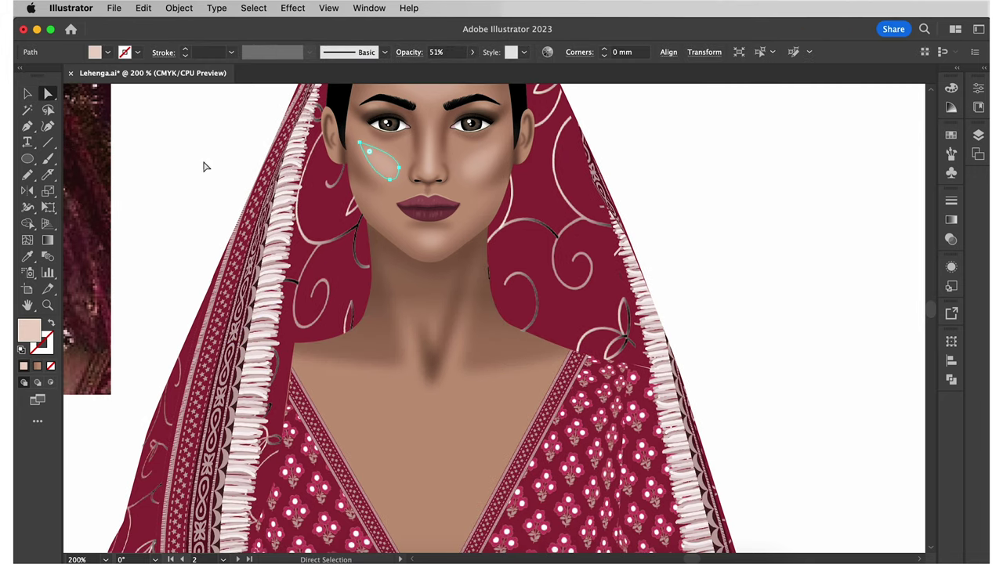
key("p")
left_click(447, 394)
key("alt+shift+super+e")
left_click_drag(815, 388, 804, 388)
key("Return")
- Draw soft dark brown cleavage shadows at the base of the neckline using the shadow colour sampled from the throat
scroll(754, 175, "down", 1)
scroll(754, 171, "down", 3)
key("i")
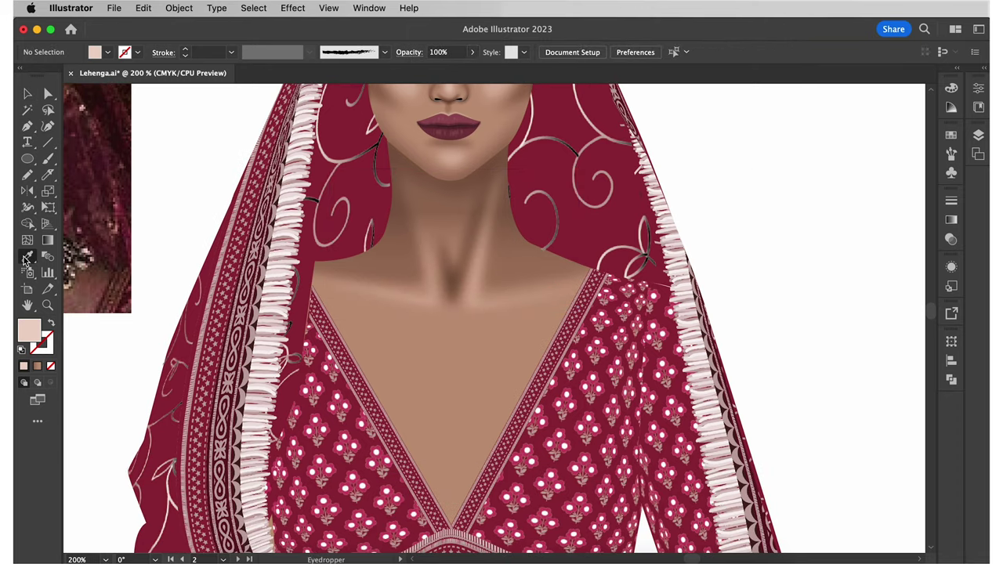
left_click(447, 267)
key("p")
left_click(441, 369)
left_click_drag(452, 470, 463, 482)
left_click_drag(442, 386, 441, 343)
key("v")
left_click(453, 459, "shift")
left_click(48, 94)
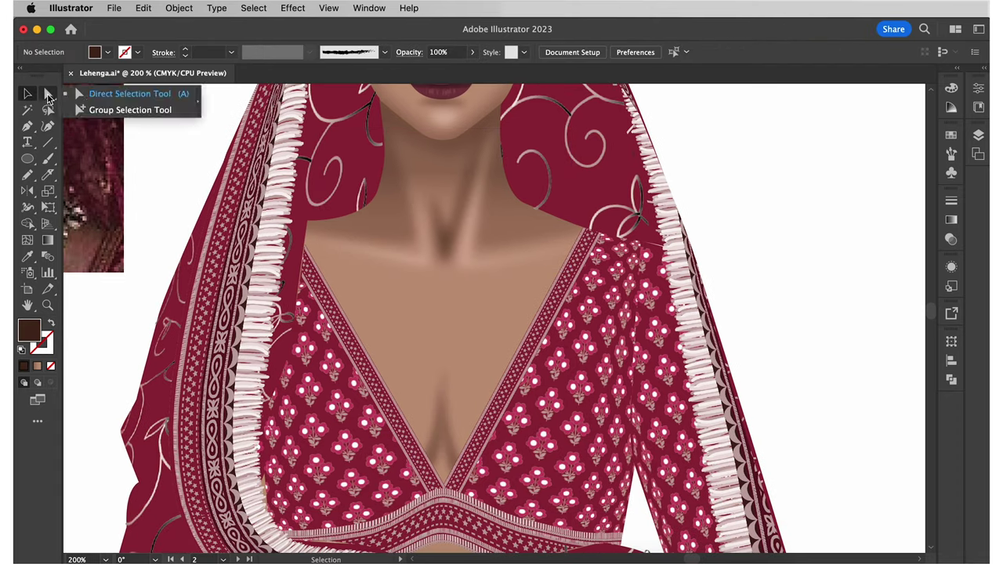
- Sample the tone beside the collarbone, draw a shape across the chest with it and apply a Gaussian Blur
key("i")
left_click(329, 249)
key("p")
left_click_drag(520, 349, 459, 356)
key("v")
key("alt+shift+super+e")
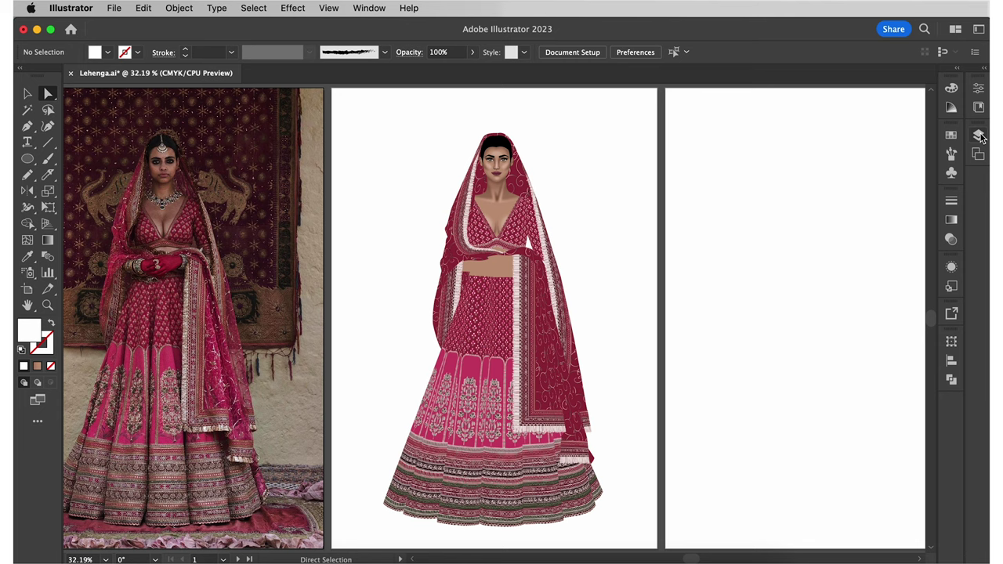
- Create a new layer named Hands directly above the Skin layer
left_click(979, 135)
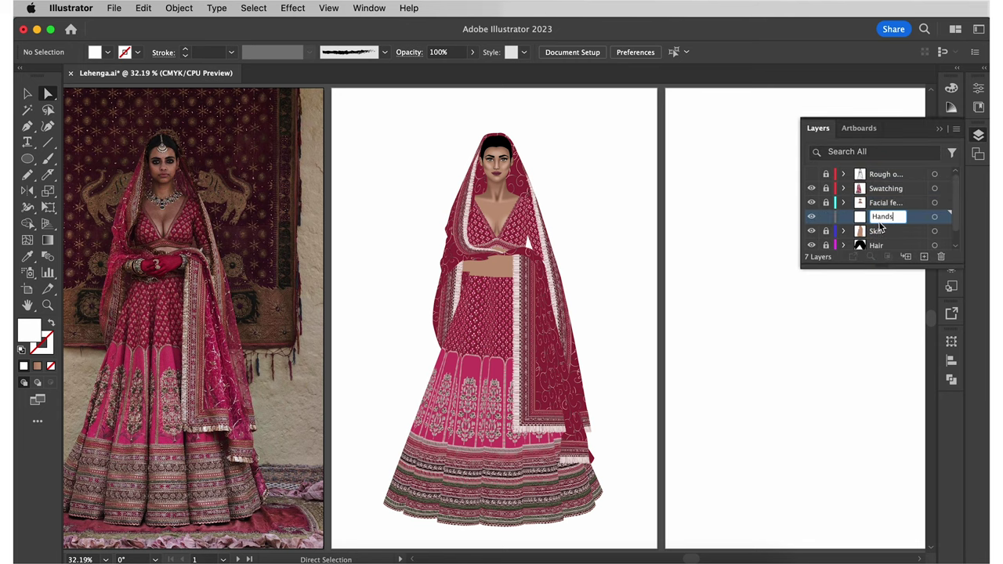
left_click(979, 135)
- Paste a copy of the reference photo and place it beside the illustration over the third artboard
scroll(794, 282, "right", 5)
key("super+v")
left_click_drag(623, 291, 727, 292)
- Crop the photo copy to a rectangle around the hands with a clipping mask and move it beside the illustrated hands
left_click(28, 160)
left_click(92, 159)
key("v")
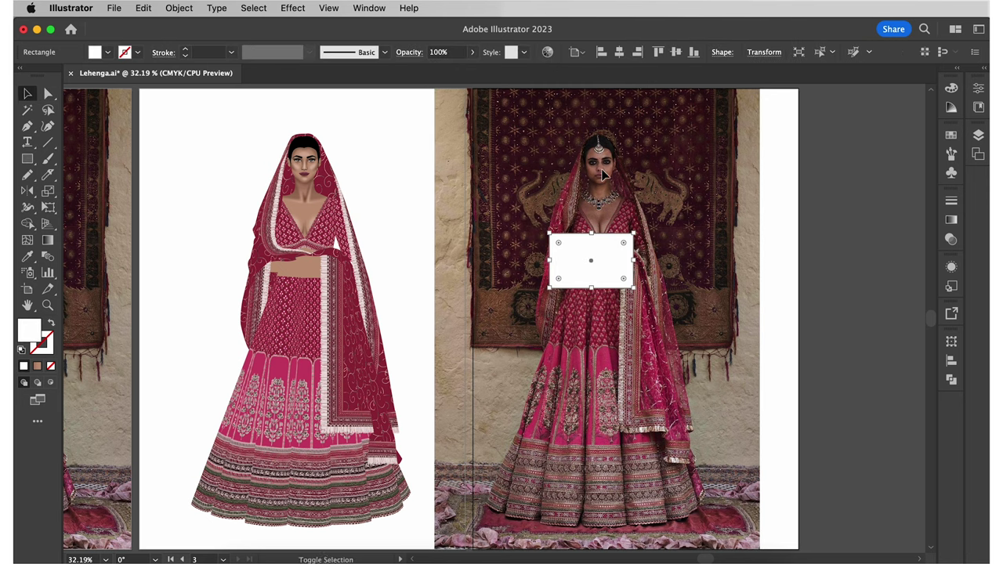
left_click(637, 288, "shift")
key("super+7")
left_click_drag(619, 262, 224, 269)
left_click(466, 259)
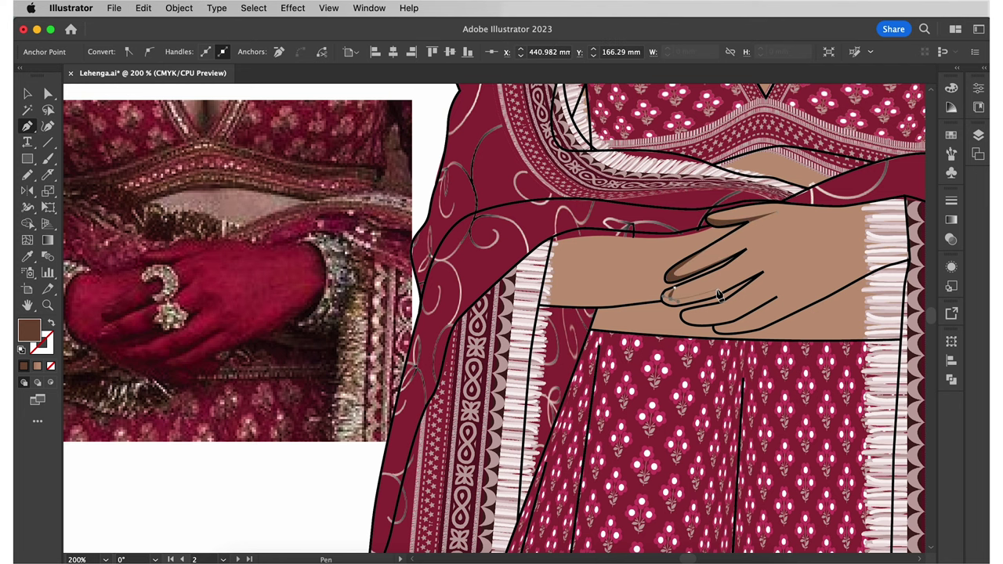
- Draw dark brown shadow shapes along the lower edges of the fingers and the underside of the upper hand
left_click(761, 274)
left_click(709, 325, "super")
left_click(684, 318)
left_click(776, 297)
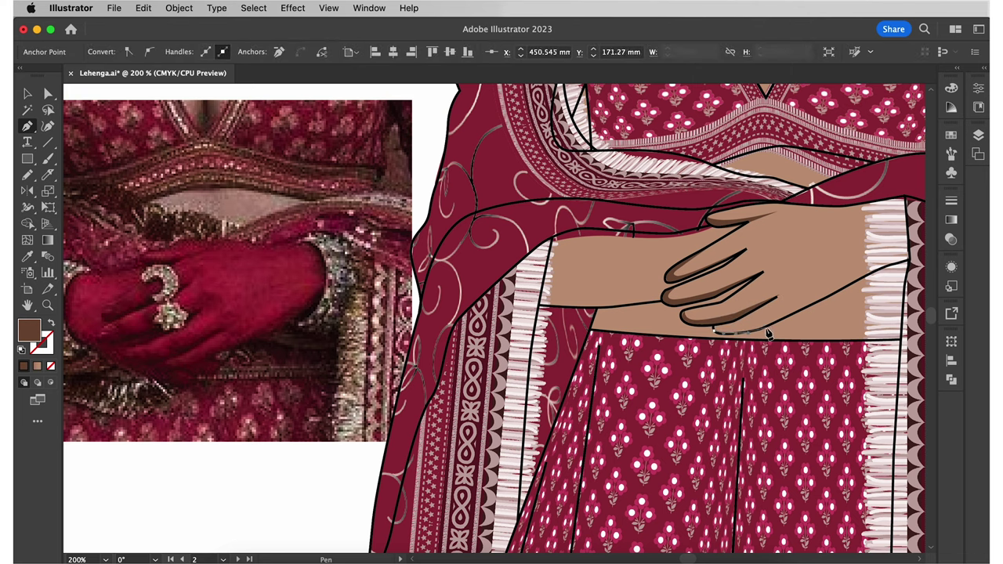
left_click(866, 254)
left_click(715, 327)
left_click(772, 335, "super")
key("v")
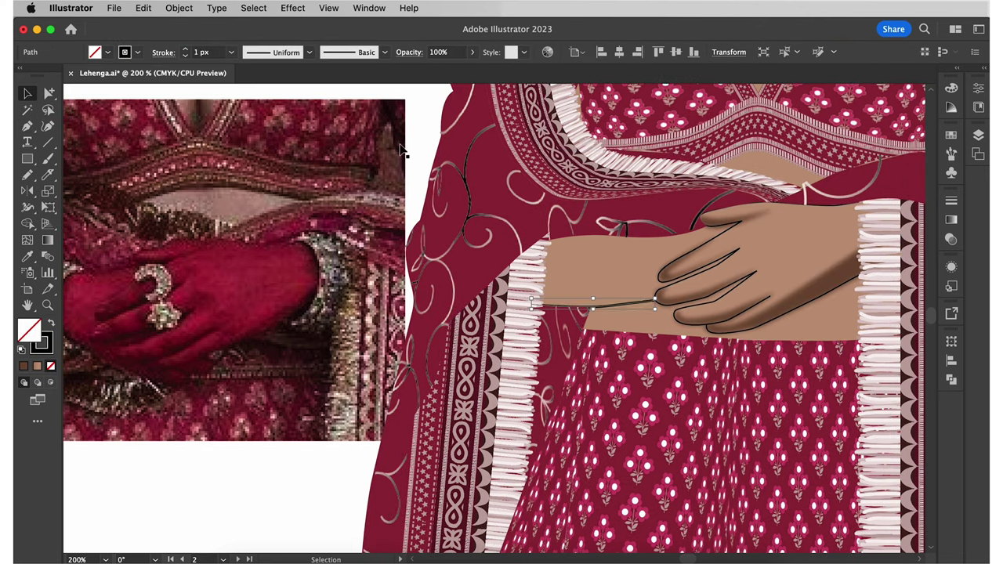
- Apply a Gaussian Blur to the dark knuckle shapes at the finger bases and draw another freehand shading shape near the fingers
key("ctrl+shift+a")
left_click(755, 272)
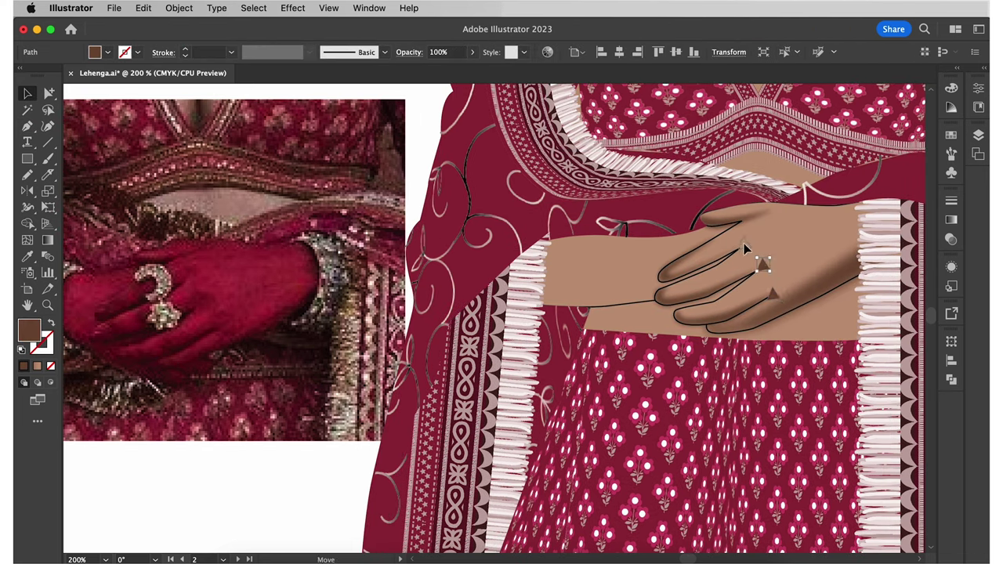
key("ctrl+alt+shift+e")
key("Return")
key("ctrl+shift+a")
key("n")
left_click_drag(713, 306, 731, 319)
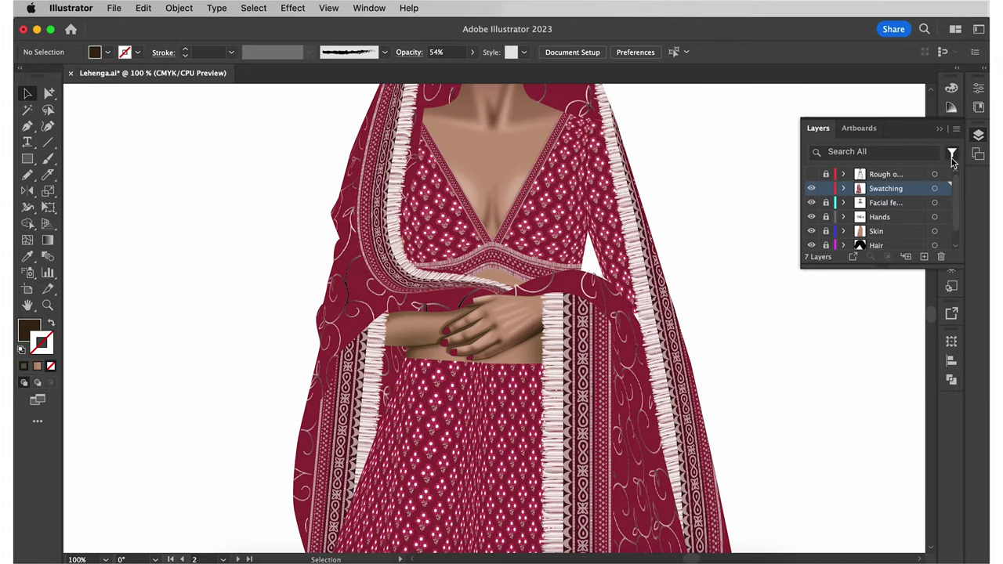
- Paste a copy of the blouse's neckline border, then rotate and enlarge it to lie across the top of the skirt as a waistband
left_click(978, 137)
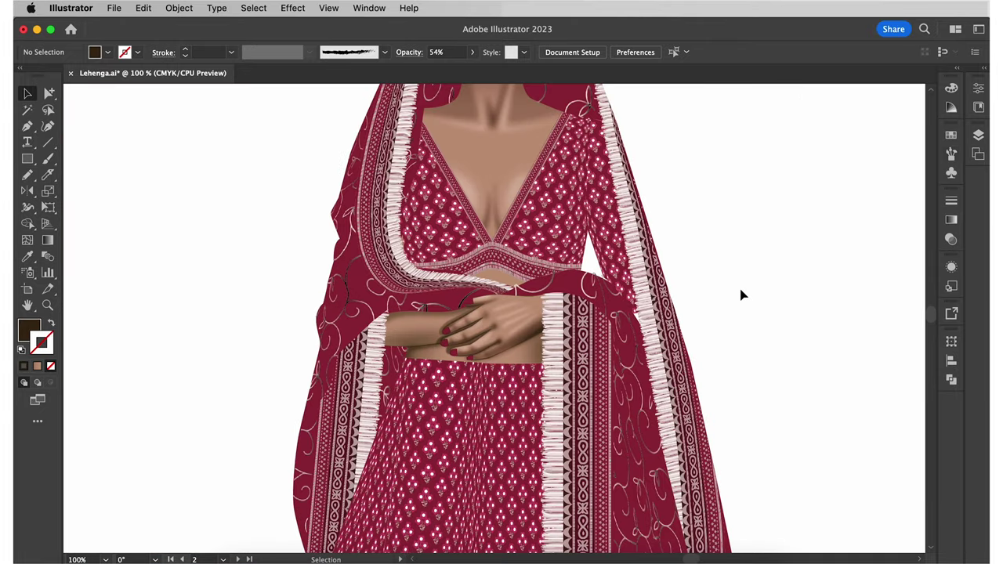
left_click(512, 220, "super")
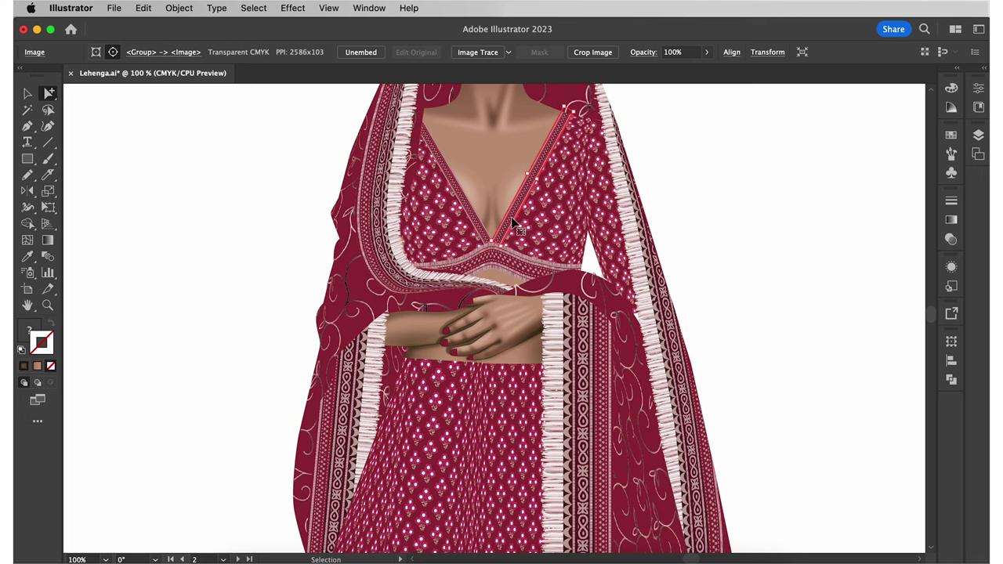
key("super+v")
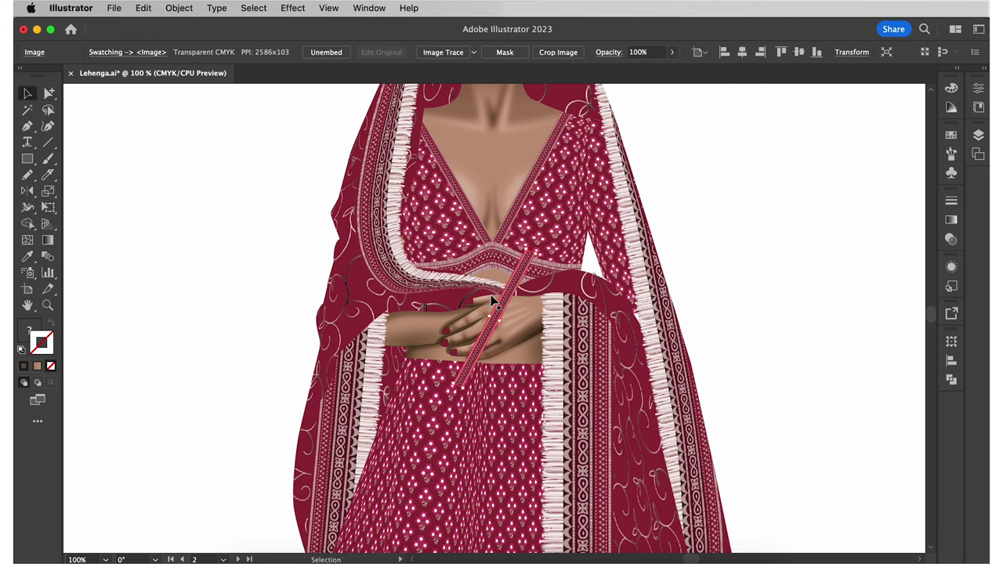
left_click_drag(603, 333, 603, 338)
left_click_drag(542, 326, 518, 366)
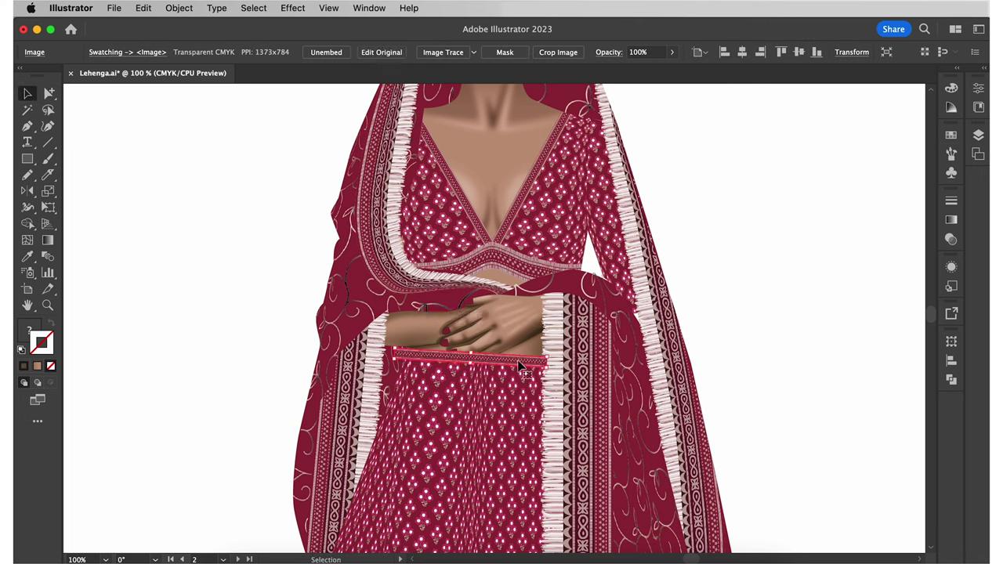
left_click_drag(607, 335, 656, 359)
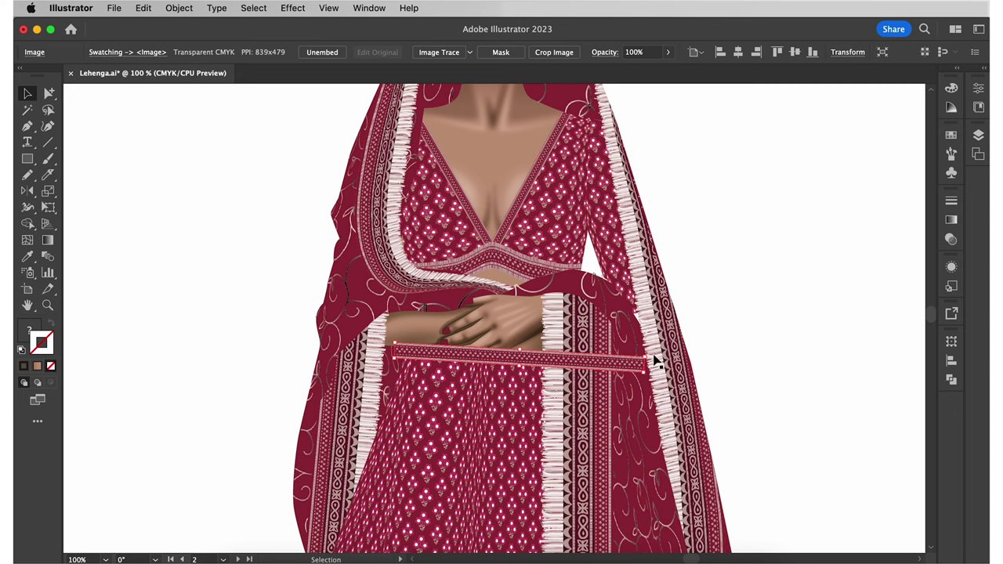
- Apply an envelope mesh with 1 row and 4 columns to the waistband strip
left_click(194, 10)
mouse_move(227, 452)
left_click(350, 454)
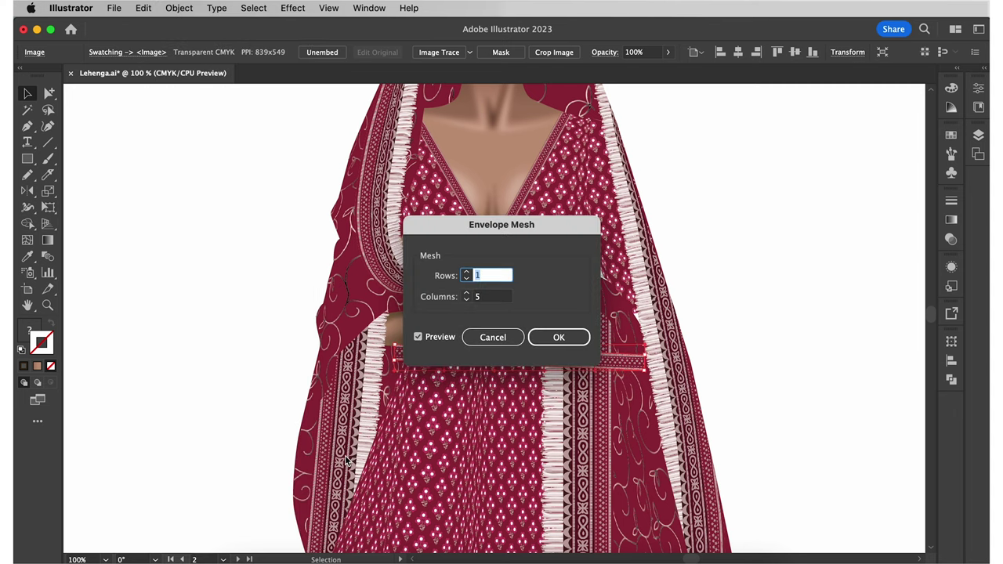
key("Tab")
type("4")
left_click(553, 338)
- Reshape the mesh corners at the waistband's left end so the strip ends at the skirt's edge below the forearm
key("plus")
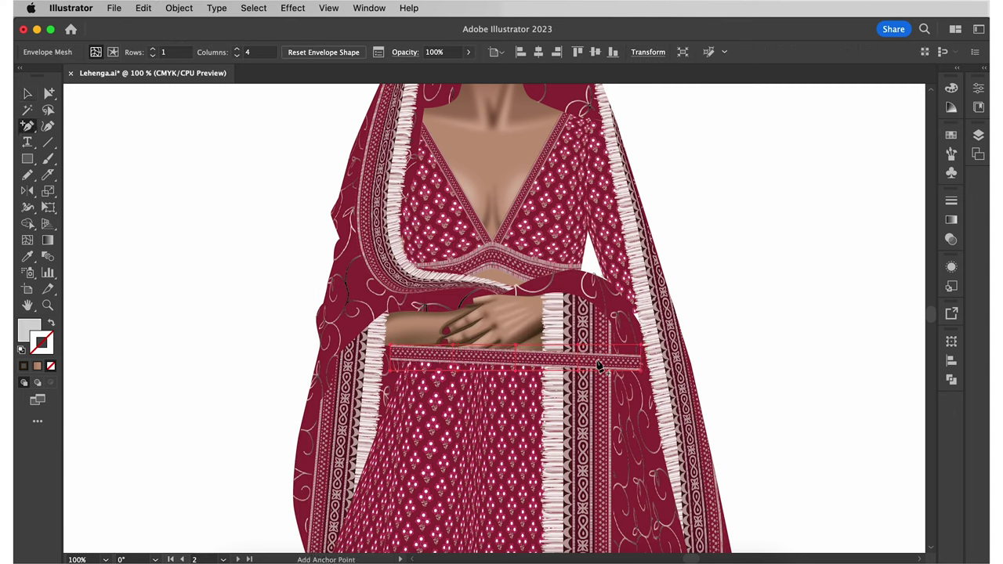
key("a")
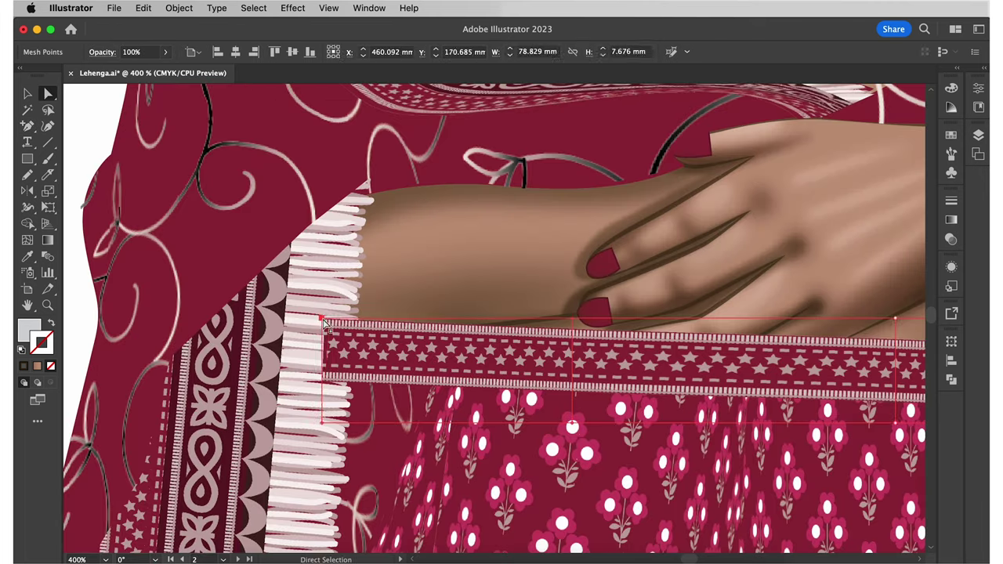
left_click_drag(324, 323, 462, 320)
left_click_drag(430, 420, 418, 418)
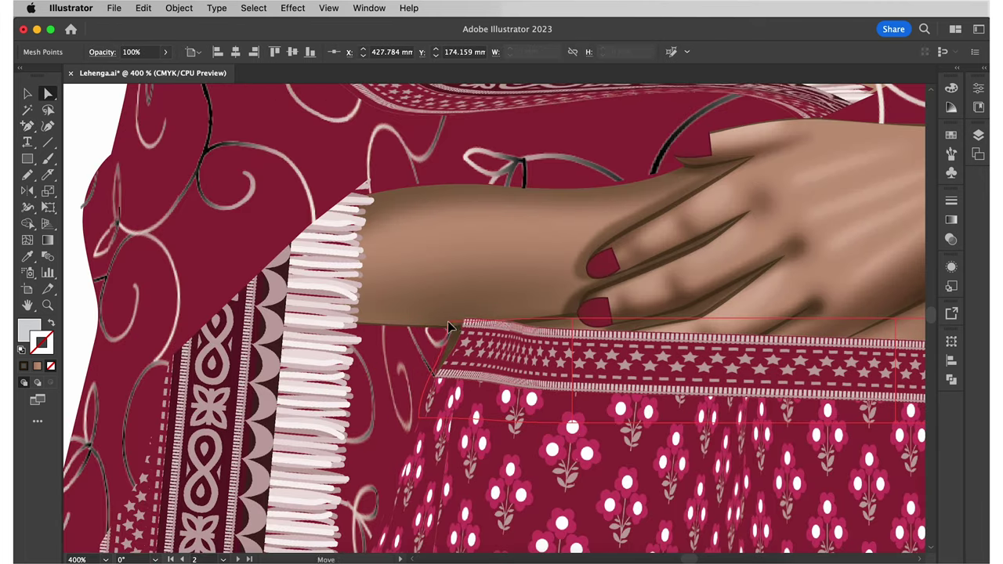
left_click_drag(448, 328, 435, 321)
- Draw a closed four-sided outline around the visible waistband, from the skirt's left edge to the dupatta fringe
key("p")
left_click(342, 330)
left_click(321, 393)
left_click(766, 424)
left_click(759, 349)
left_click(342, 330)
left_click(31, 95)
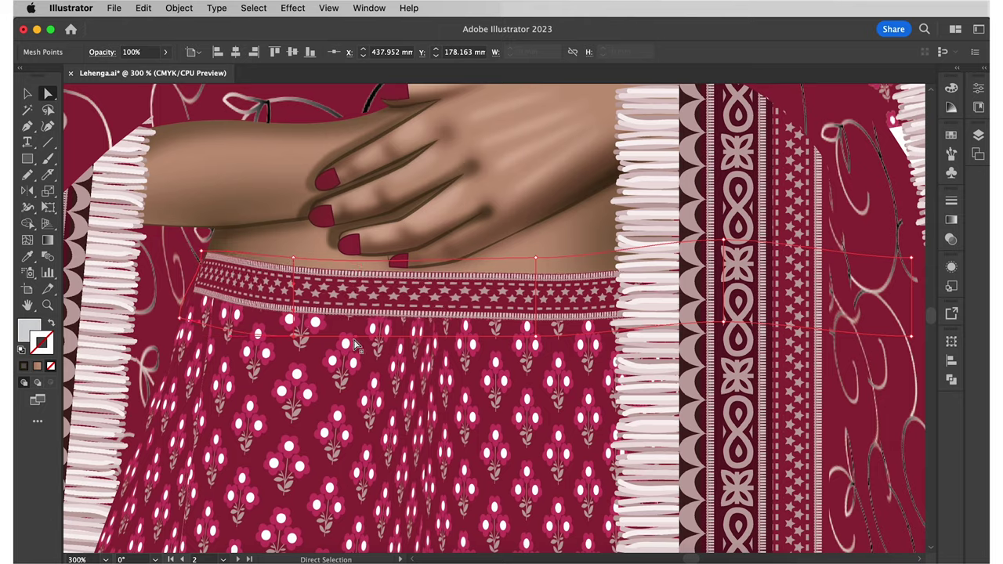
- Adjust the waistband's inner mesh points so the strip follows a smooth curve around the waist
left_click_drag(294, 264, 293, 258)
left_click_drag(514, 298, 513, 322)
left_click_drag(293, 338, 292, 333)
left_click_drag(514, 266, 510, 263)
left_click_drag(514, 345, 517, 340)
left_click_drag(723, 321, 729, 322)
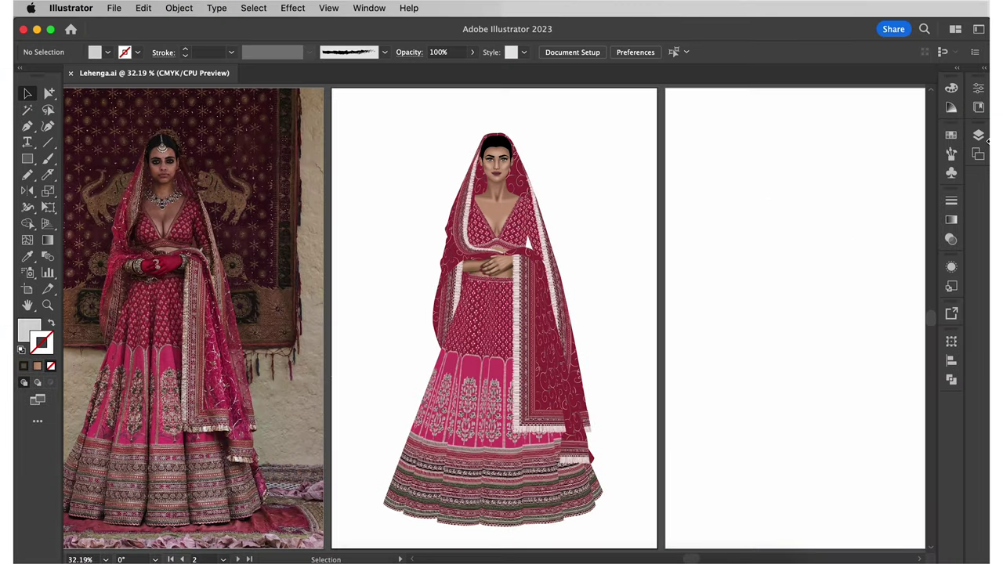
- Create a new layer named Shadows above the rough outline layer
left_click(979, 136)
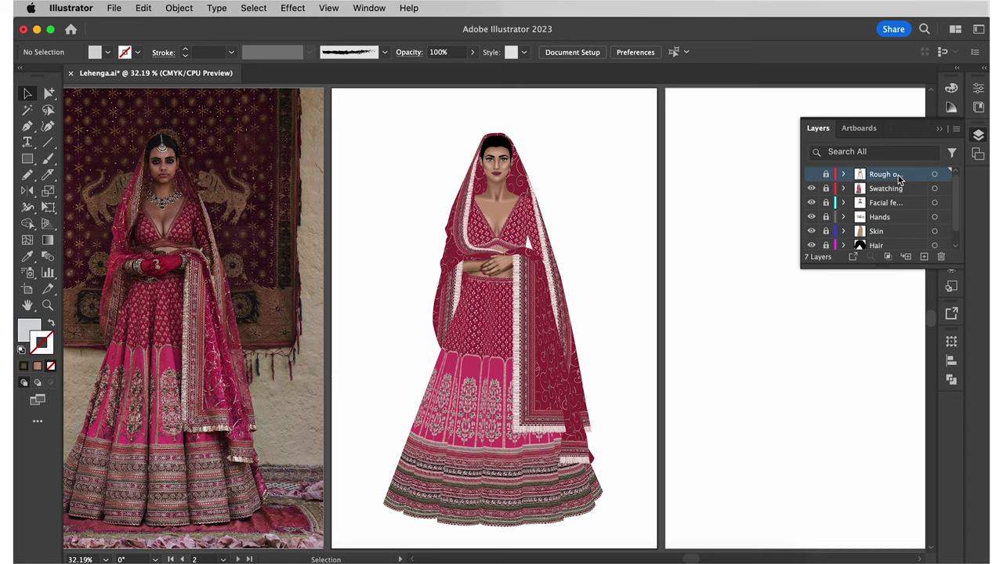
left_click(925, 257)
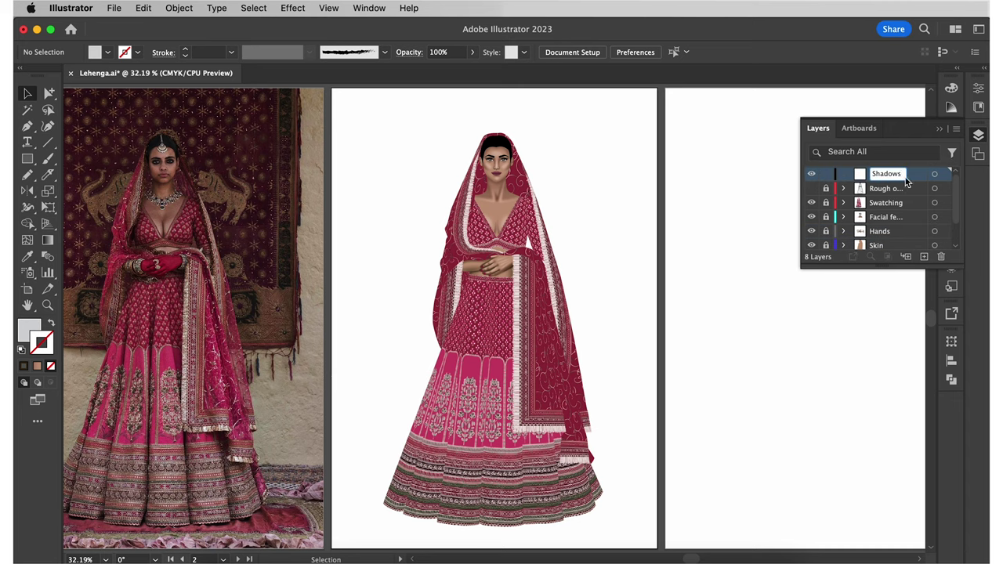
left_click(979, 137)
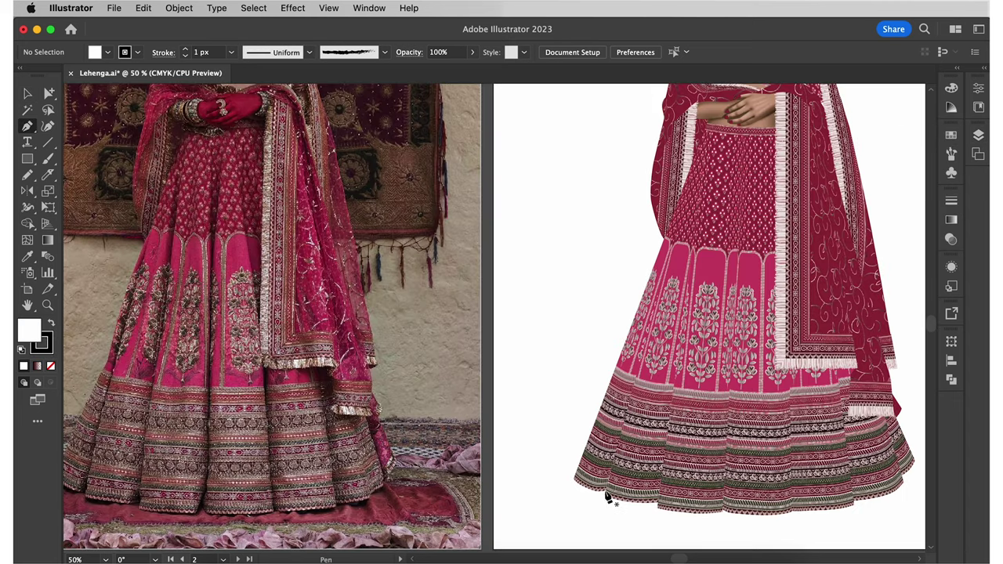
- Draw a closed shadow shape over the skirt's leftmost fold, from near the waist down to the hem
left_click(605, 495)
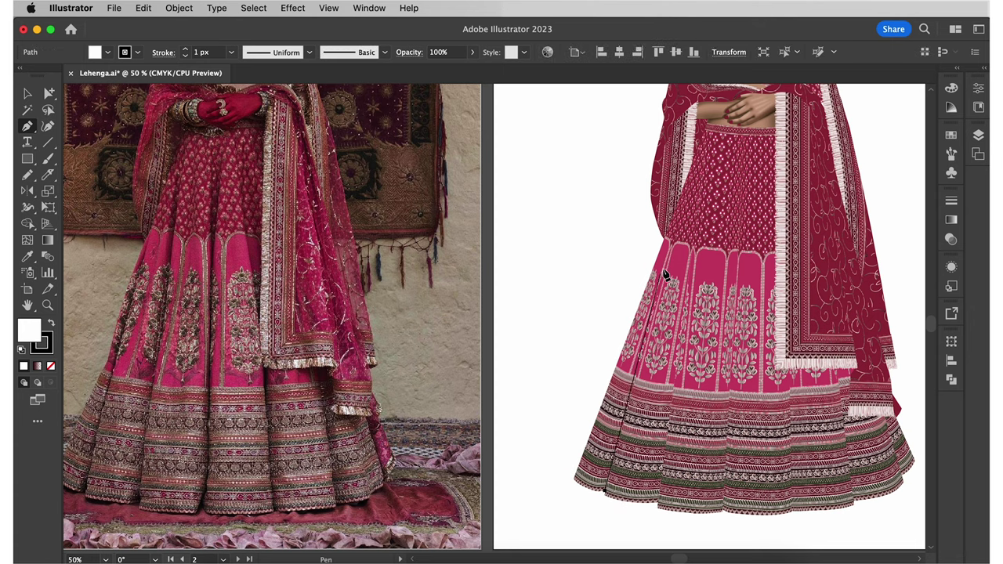
left_click(693, 174)
left_click(576, 478)
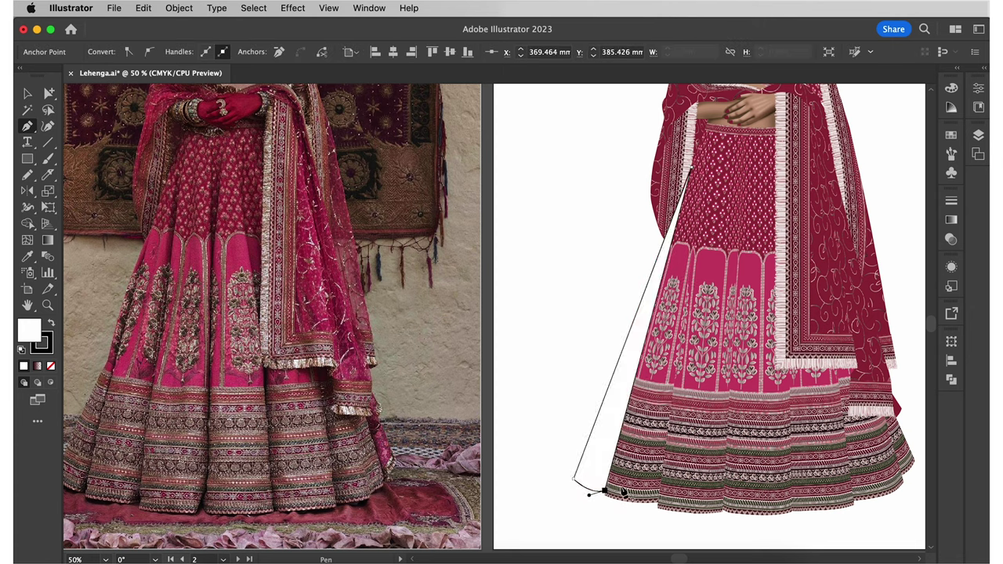
- Fill the fold shape with a darkened version of the maroon swatch, about #3F0B15
left_click(950, 135)
left_click(831, 234)
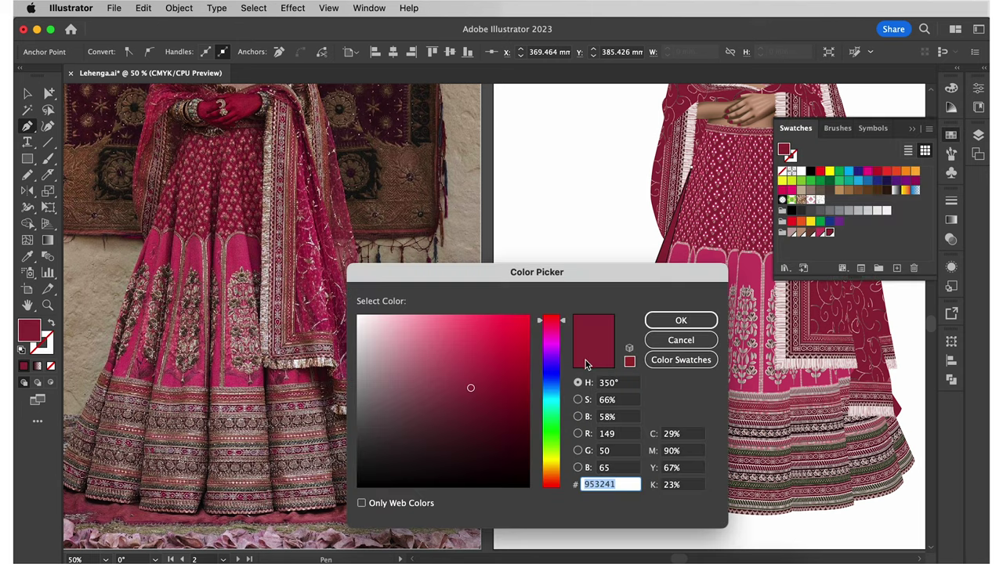
left_click(500, 445)
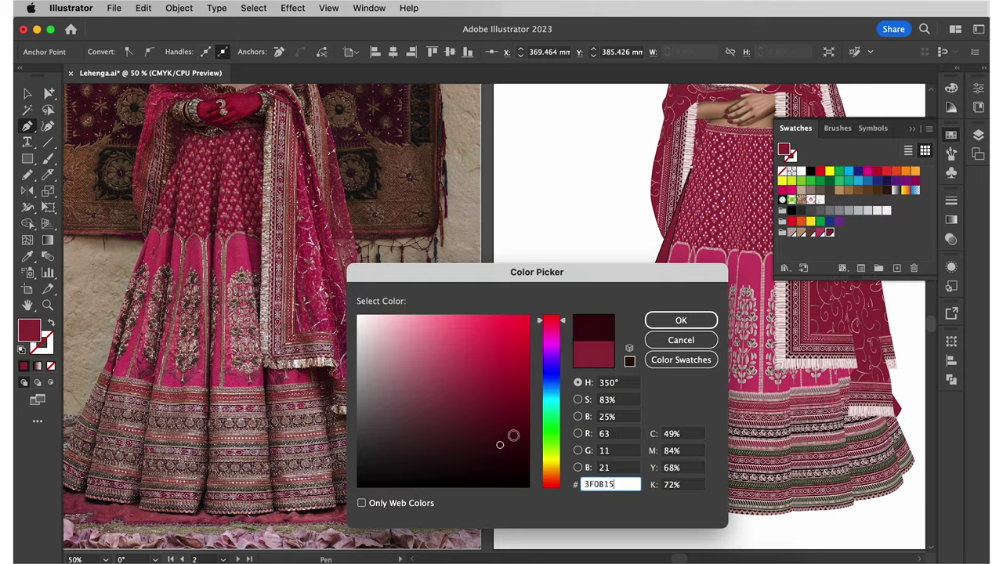
left_click(661, 330)
left_click(946, 145)
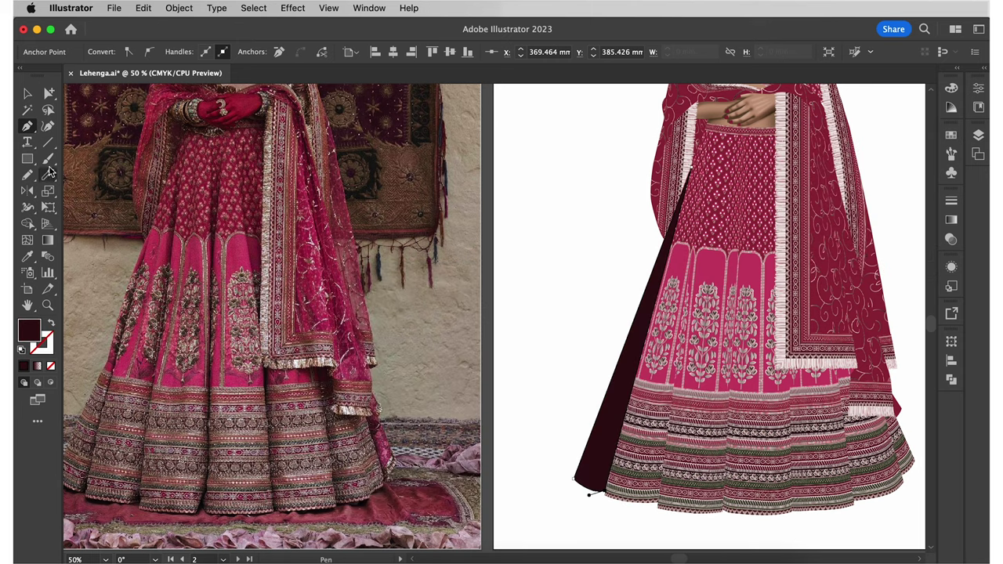
- Draw a small dark maroon rectangle beside the skirt as a colour reference
left_click_drag(556, 221, 557, 221)
key("v")
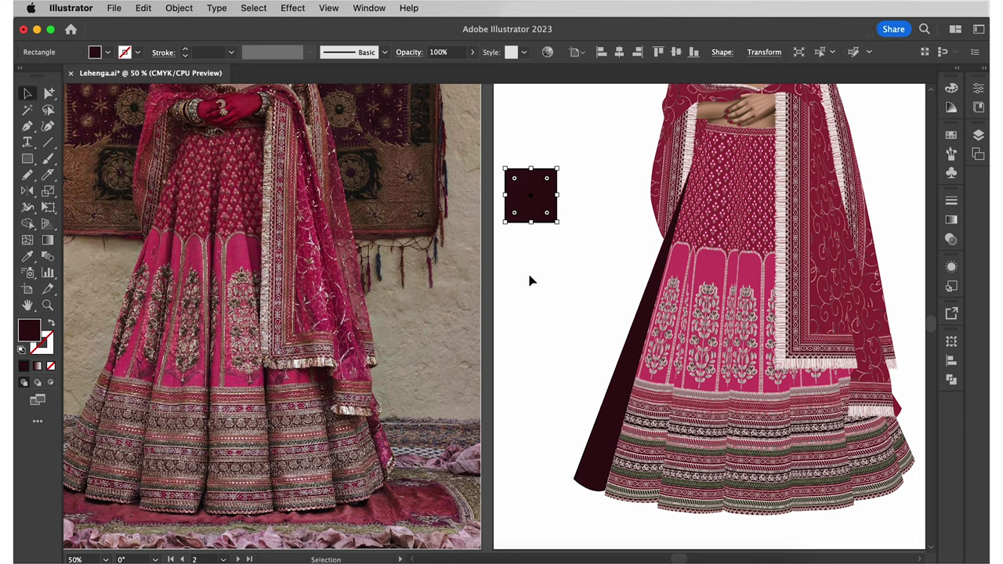
left_click(533, 282)
- Give the fold shape a linear gradient from white at 0% opacity to the dark maroon
left_click(619, 405)
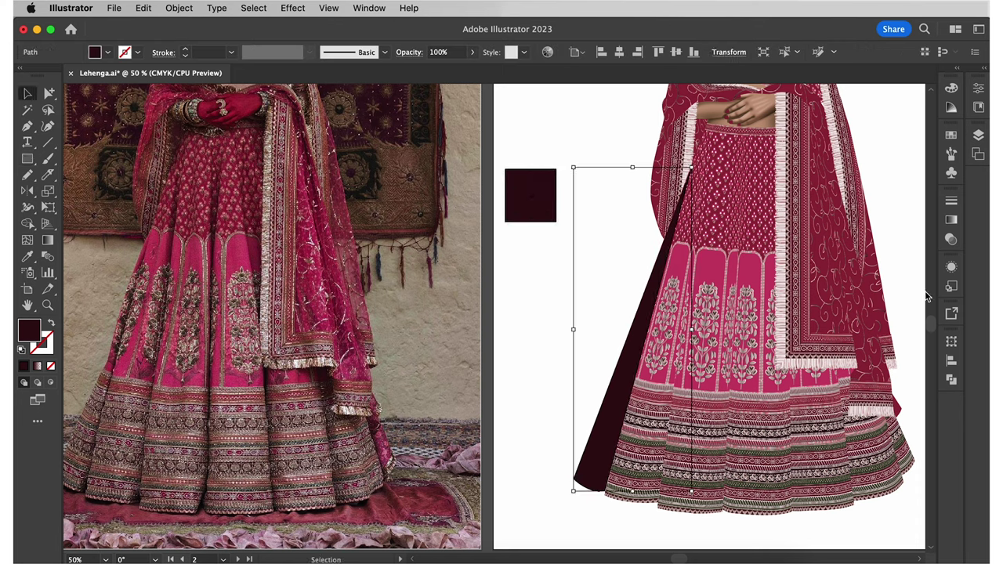
left_click(952, 223)
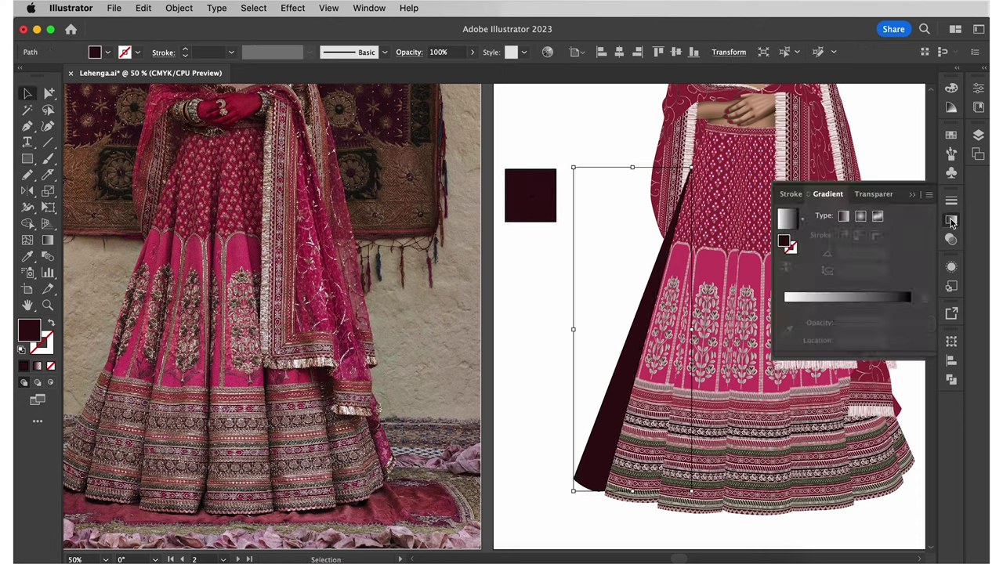
left_click(911, 306)
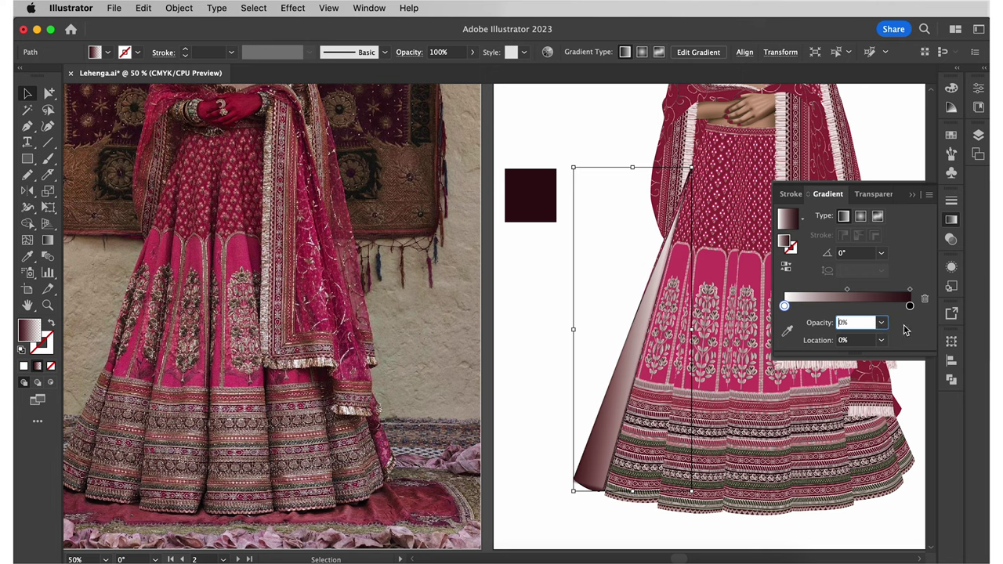
key("Return")
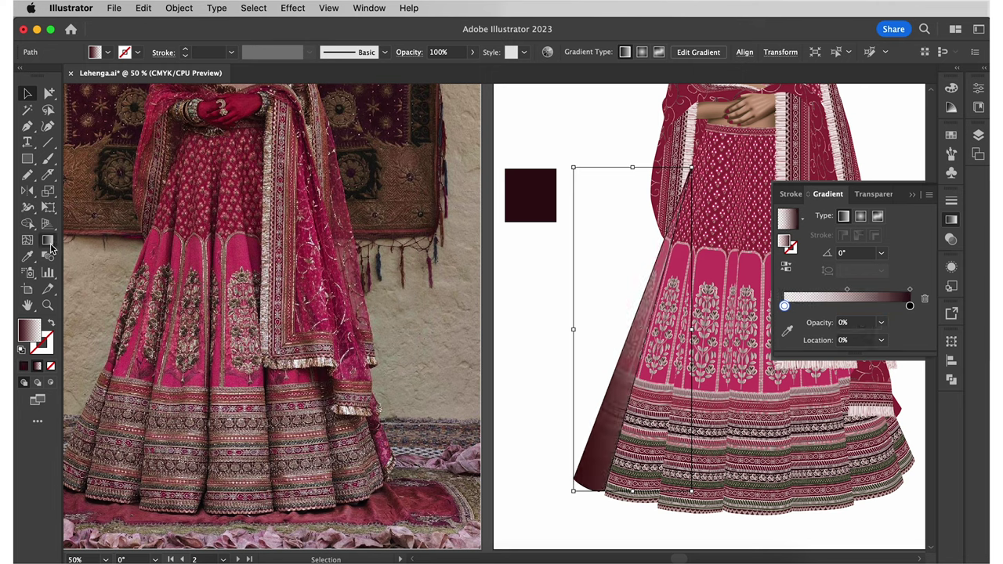
- Redraw the gradient across the fold with the Gradient tool so it darkens from the transparent outer edge toward the inner crease
left_click(49, 243)
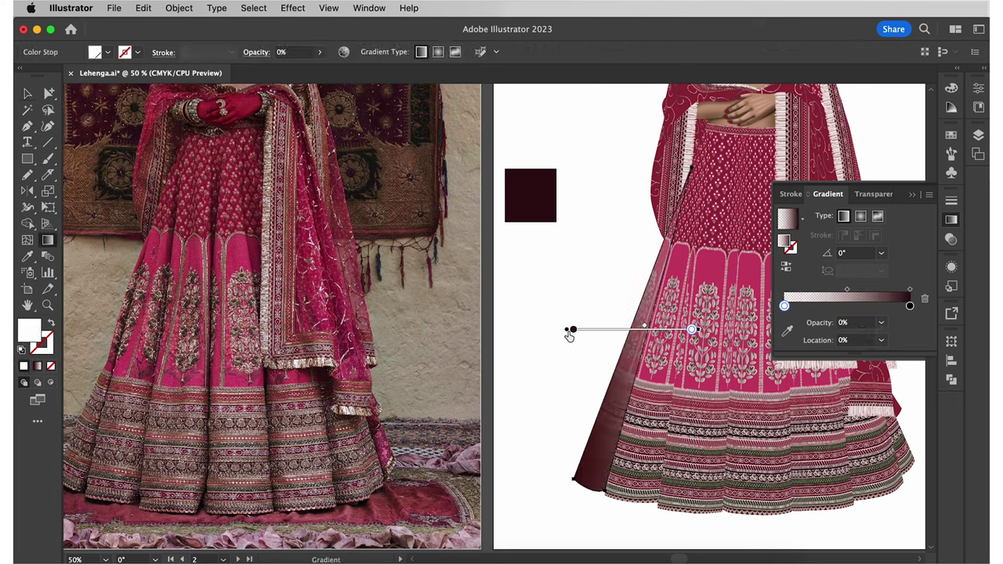
left_click_drag(573, 330, 608, 330)
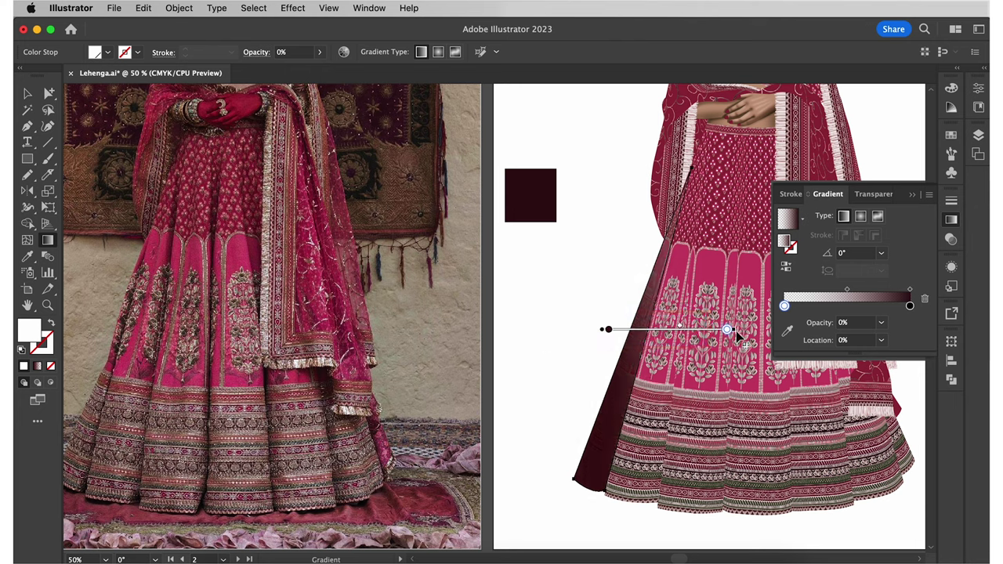
left_click_drag(720, 336, 665, 337)
left_click_drag(561, 320, 586, 312)
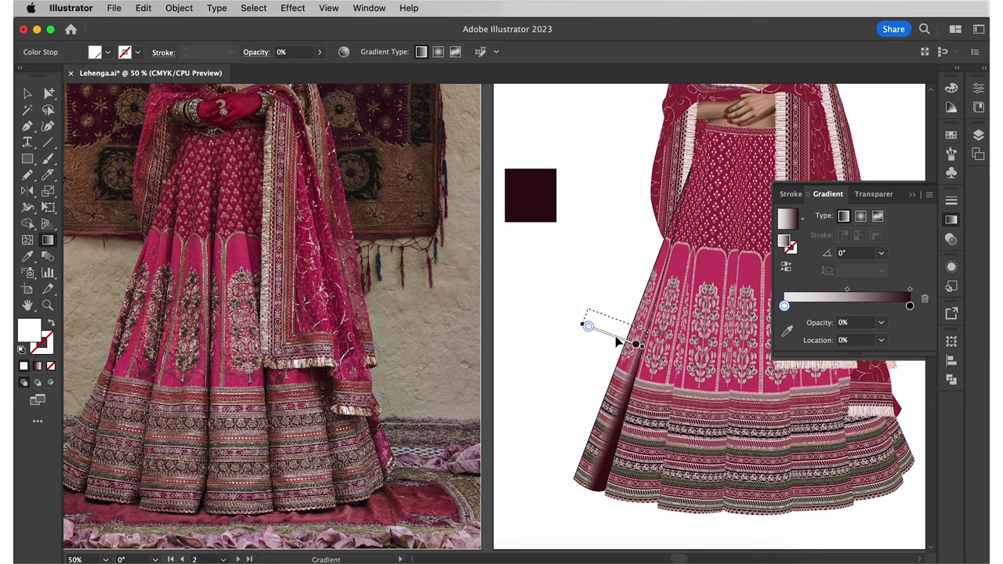
left_click_drag(623, 353, 625, 354)
left_click_drag(596, 320, 632, 326)
key("super+plus")
key("super+plus")
key("super+plus")
key("super+plus")
key("super+plus")
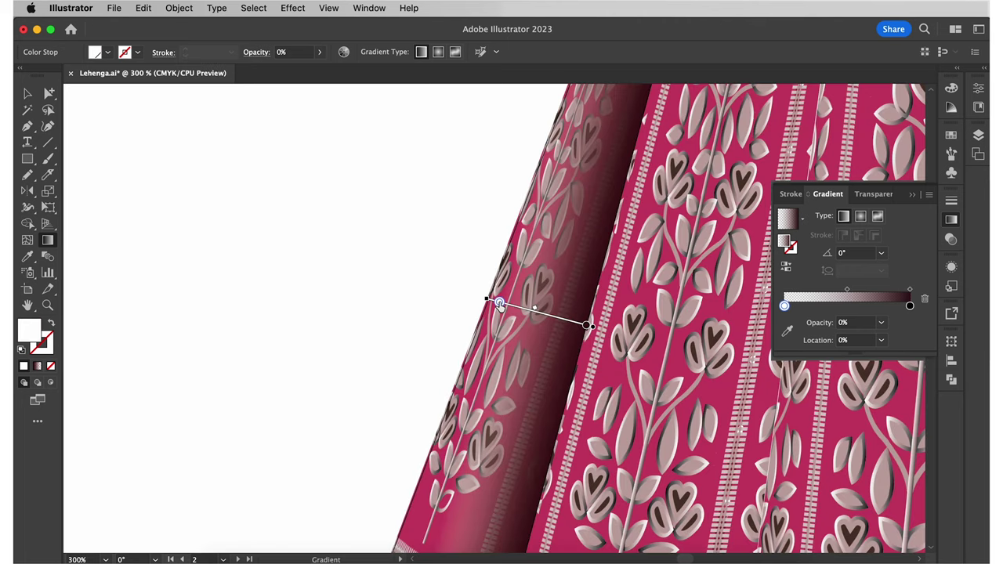
key("v")
left_click(354, 206)
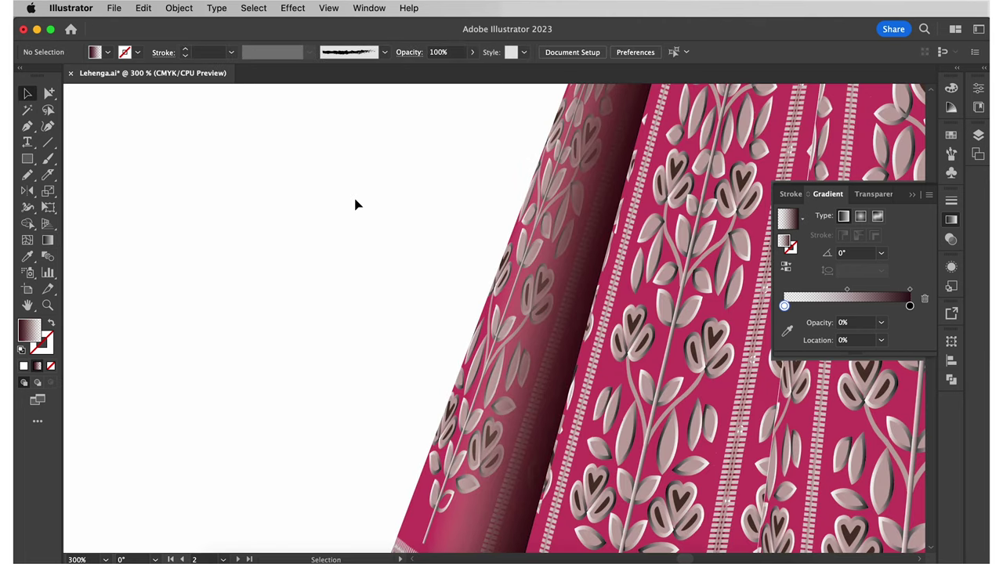
- Set the skirt's first fold shadow to Darken blending at 77% opacity
scroll(355, 205, "down", 6)
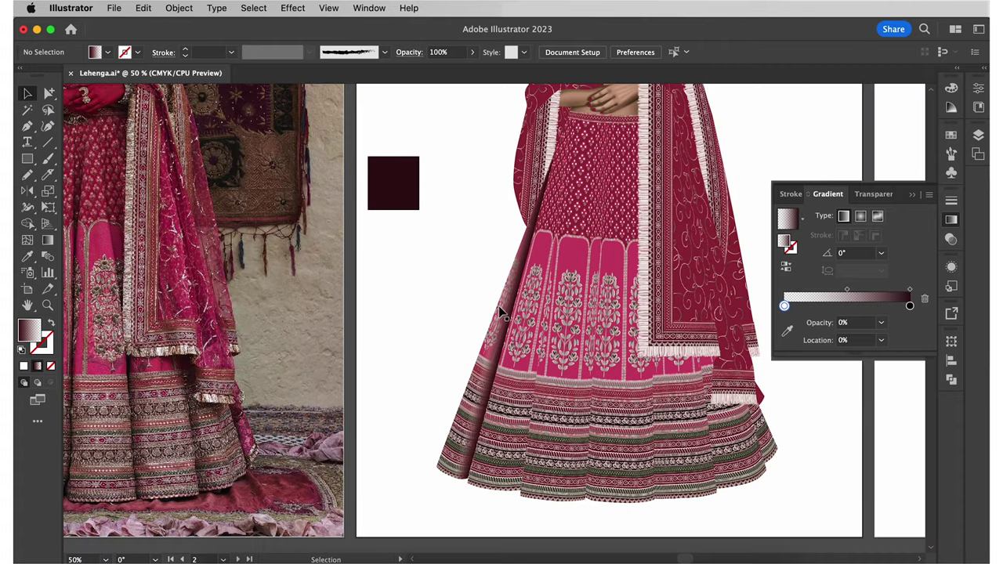
left_click(500, 308)
left_click(875, 195)
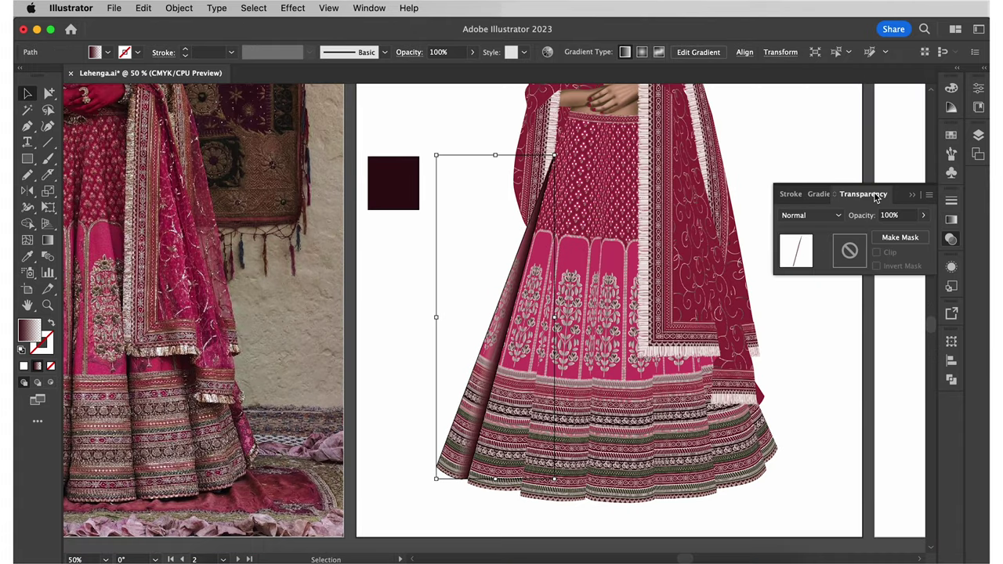
left_click(817, 216)
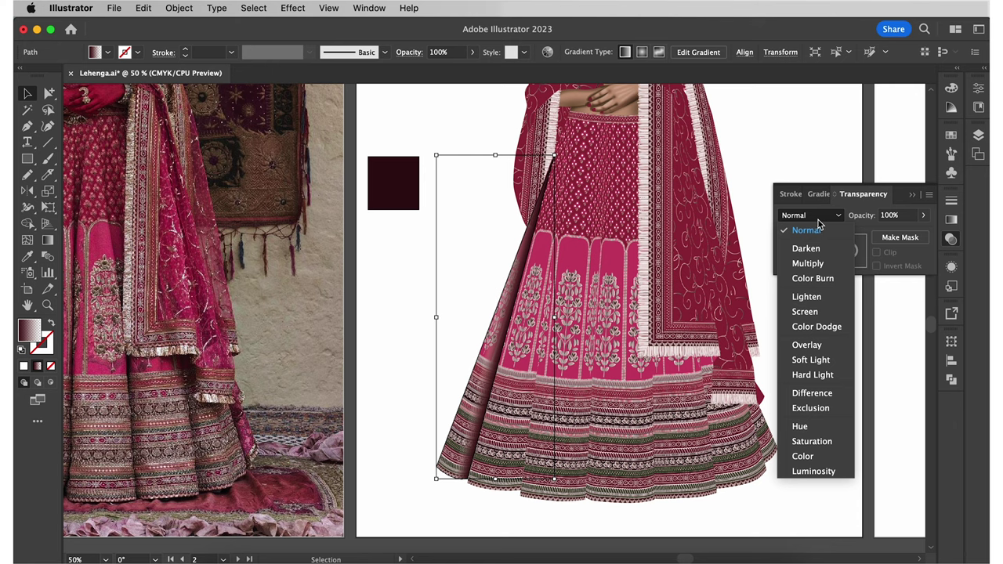
left_click(806, 249)
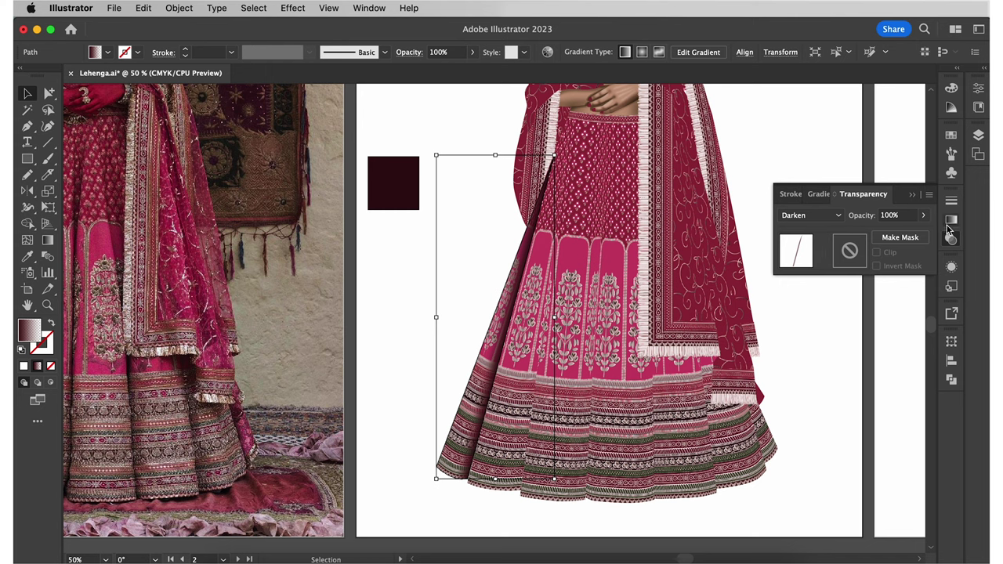
left_click(910, 236)
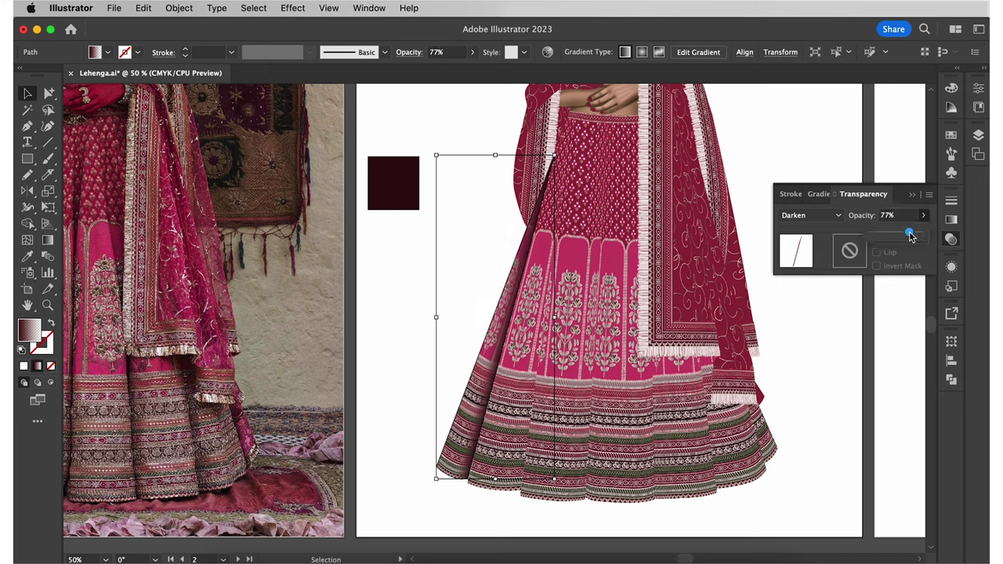
left_click(950, 238)
left_click(876, 298)
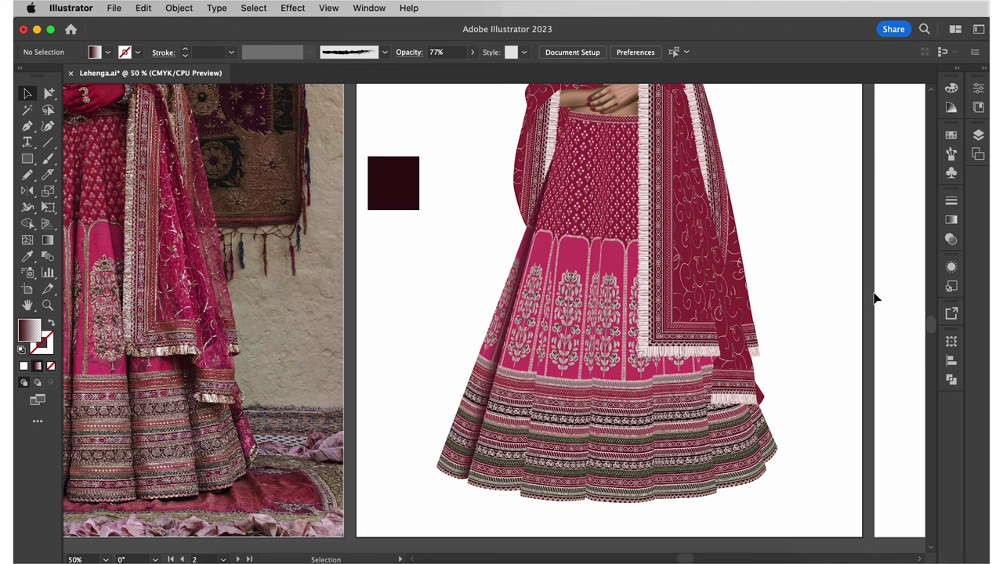
- Draw a closed Pen shape along the skirt's second fold, running from the waistband down to the hem
scroll(876, 298, "left", 6)
scroll(876, 297, "down", 2)
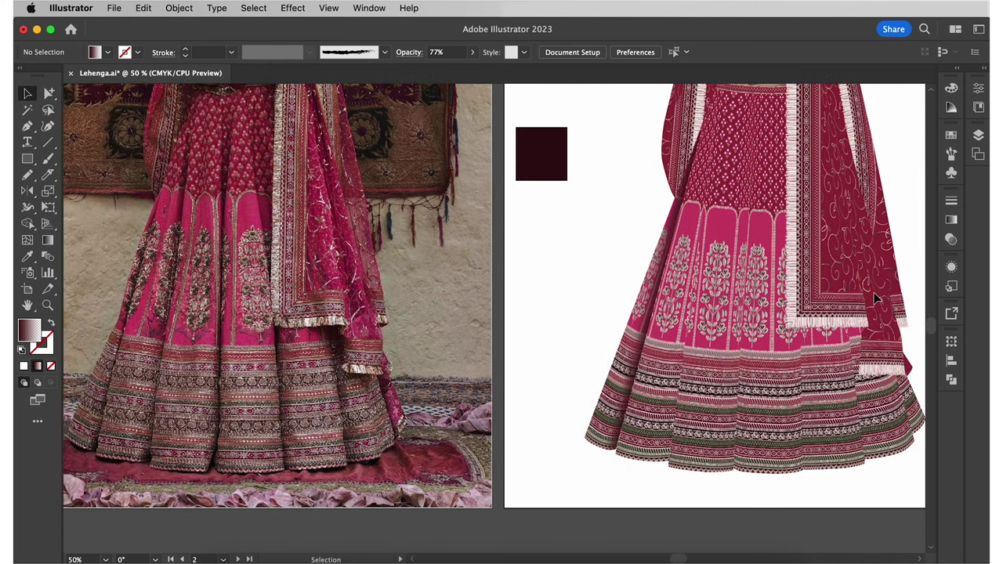
key("p")
left_click(674, 449)
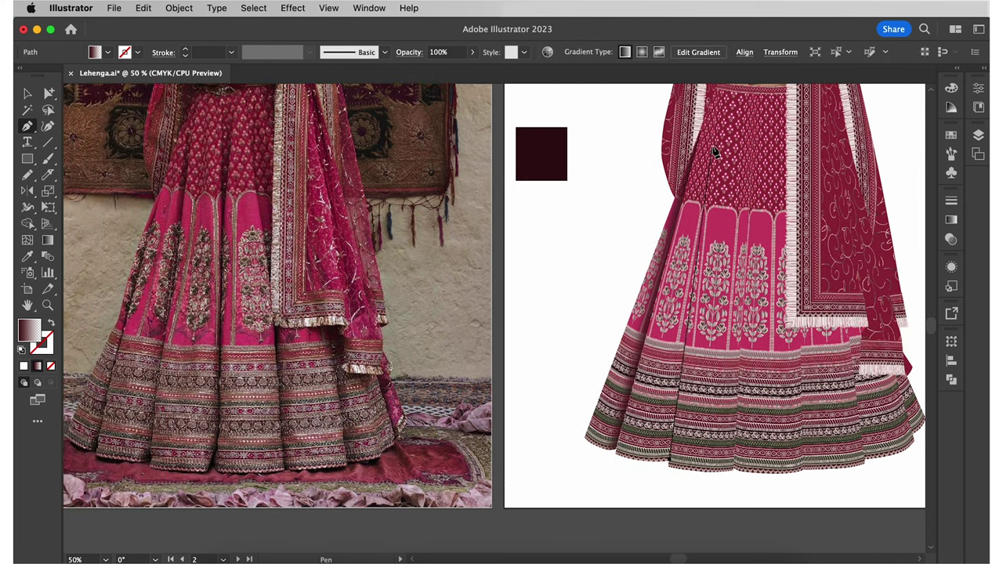
scroll(725, 137, "up", 2)
left_click(724, 106)
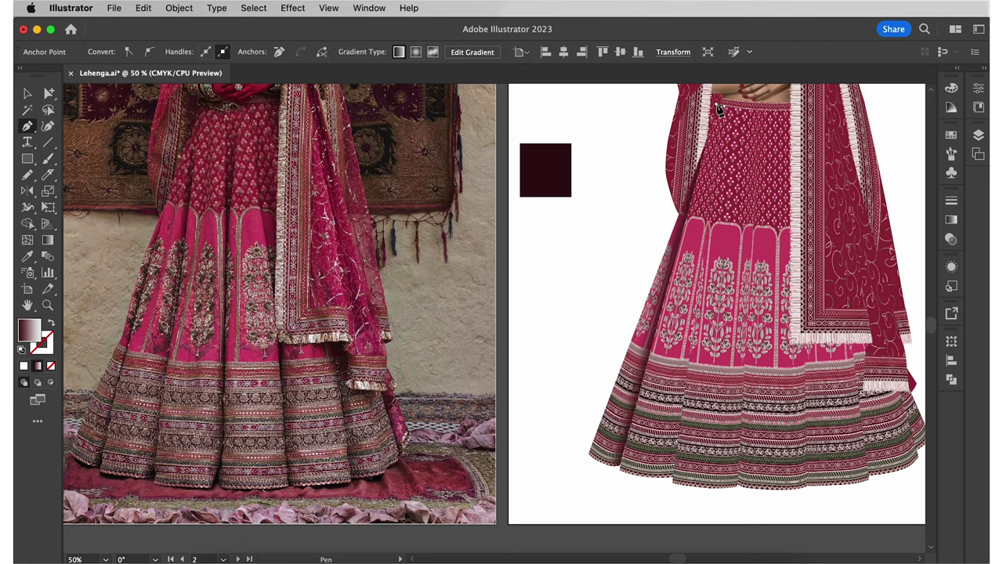
left_click(619, 472)
left_click_drag(673, 475, 681, 471)
- Redraw the white-to-dark-maroon gradient across the second fold shape and extend both of its ends slightly
key("g")
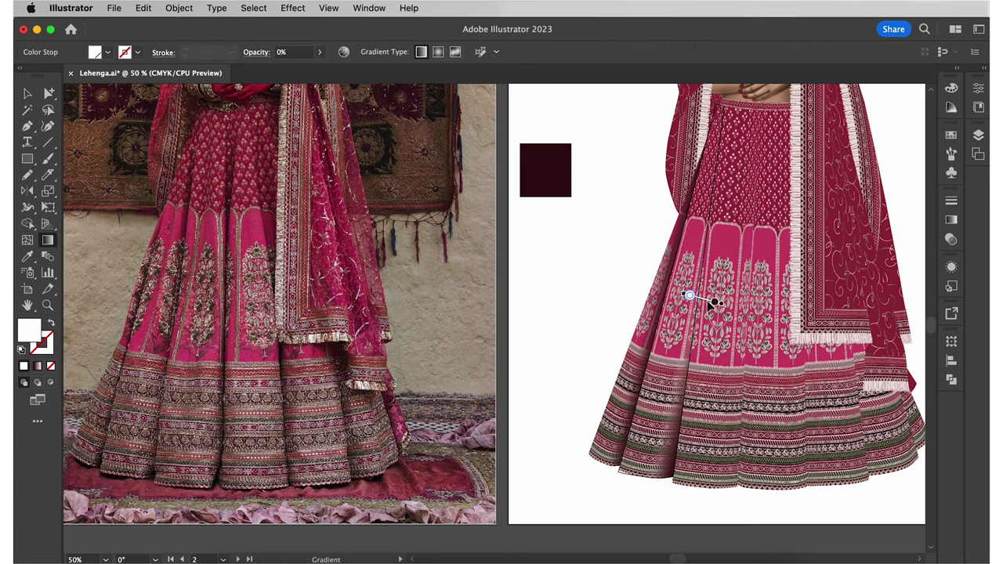
mouse_move(712, 299)
left_mouse_down()
mouse_move(699, 305)
mouse_move(690, 294)
left_mouse_up()
key("super+equal")
key("super+equal")
key("super+equal")
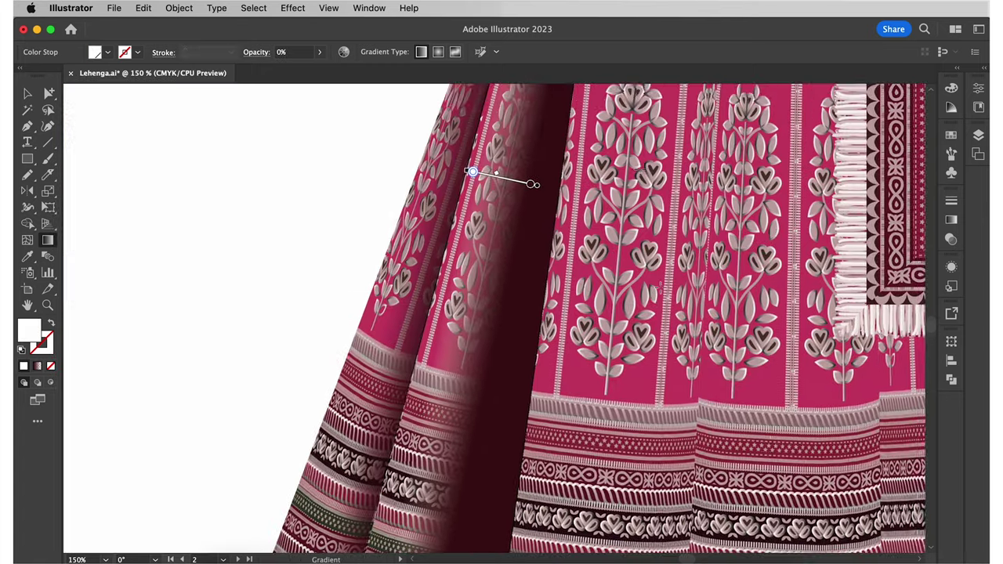
scroll(546, 300, "up", 3)
left_click_drag(538, 296, 552, 299)
left_click_drag(486, 285, 467, 281)
key("super+minus")
key("super+minus")
key("super+minus")
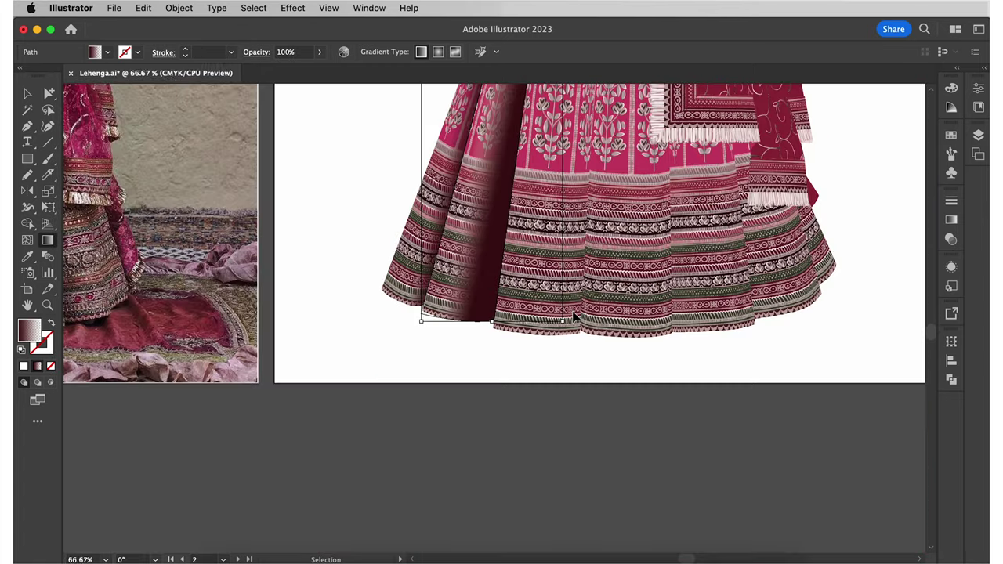
- Set the second fold shadow to Darken blending and reduce its opacity
scroll(566, 306, "up", 3)
key("v")
left_click(951, 239)
left_click(811, 215)
left_click(811, 252)
left_click(923, 216)
left_click_drag(926, 234, 906, 233)
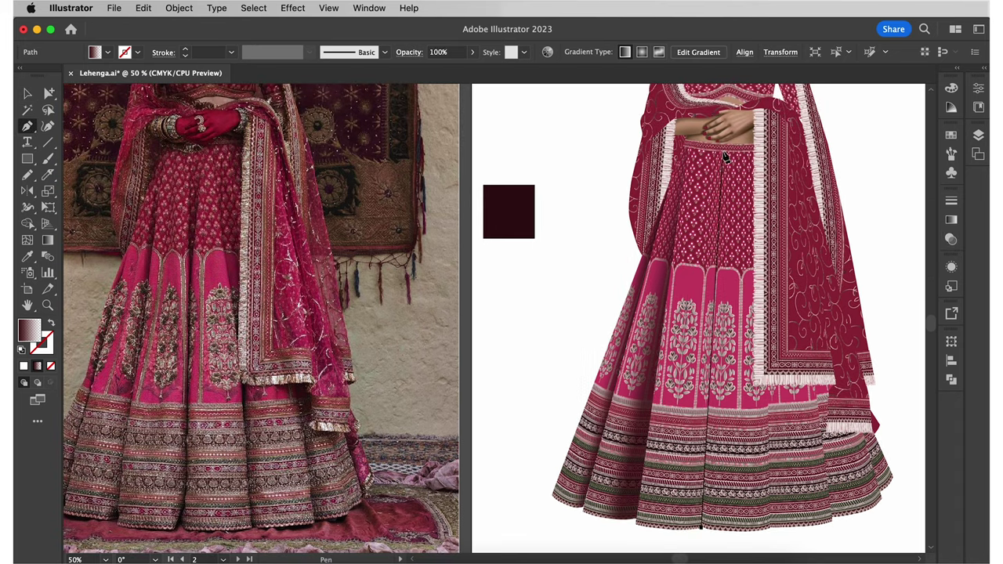
- Draw a narrow shadow along the skirt's central crease and adjust the fold gradients so they darken toward the crease
left_click(722, 152)
left_click(707, 151)
left_click(47, 242)
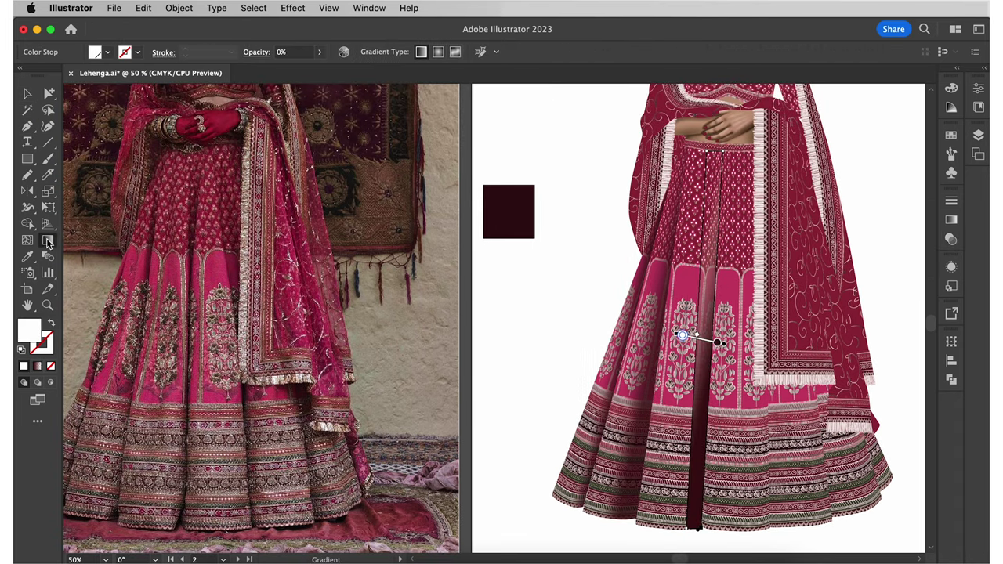
key("super+plus")
key("super+plus")
key("super+plus")
key("super+plus")
scroll(441, 329, "up", 7)
left_click_drag(438, 328, 490, 345)
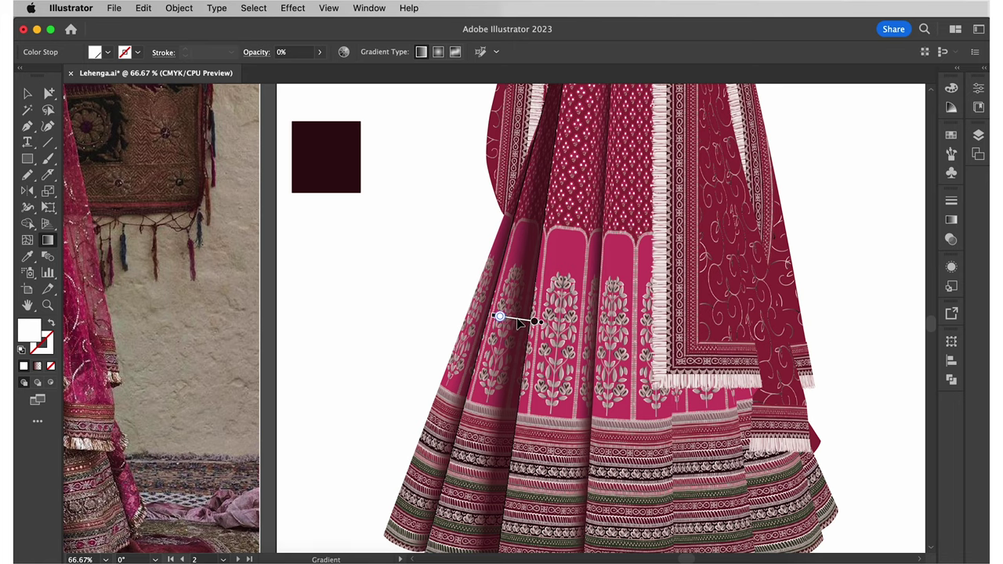
key("v")
key("super+minus")
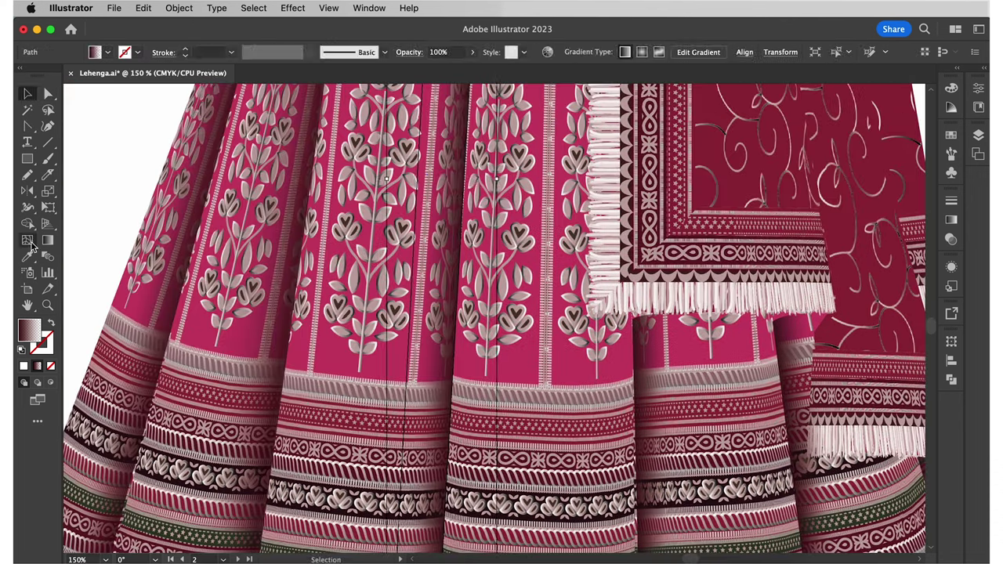
left_click(48, 239)
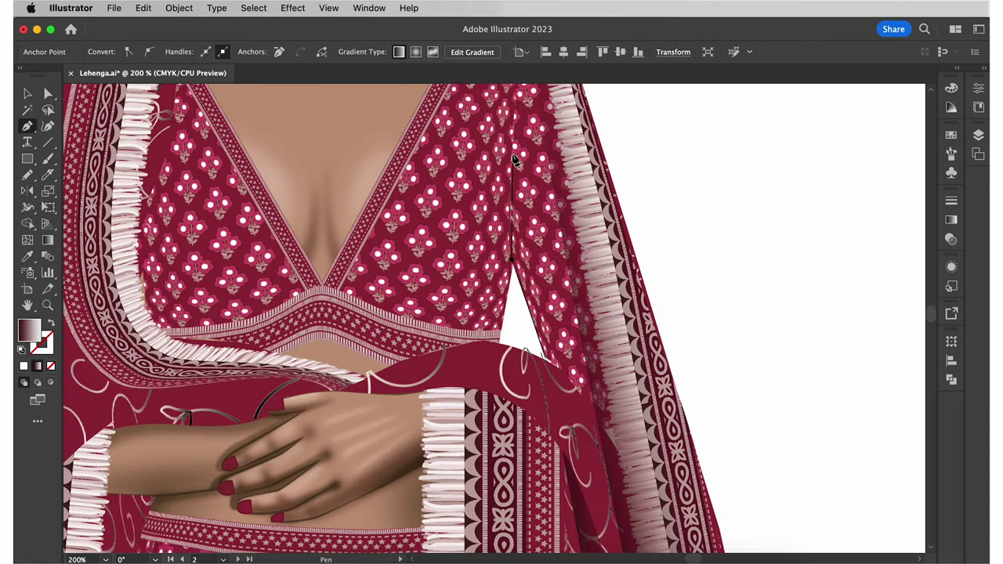
- Angle the sleeve shadow's gradient so it darkens from the outer sleeve toward the underarm edge
key("g")
left_click(608, 278)
mouse_move(610, 277)
left_mouse_down()
mouse_move(587, 279)
mouse_move(611, 260)
mouse_move(551, 278)
left_mouse_up()
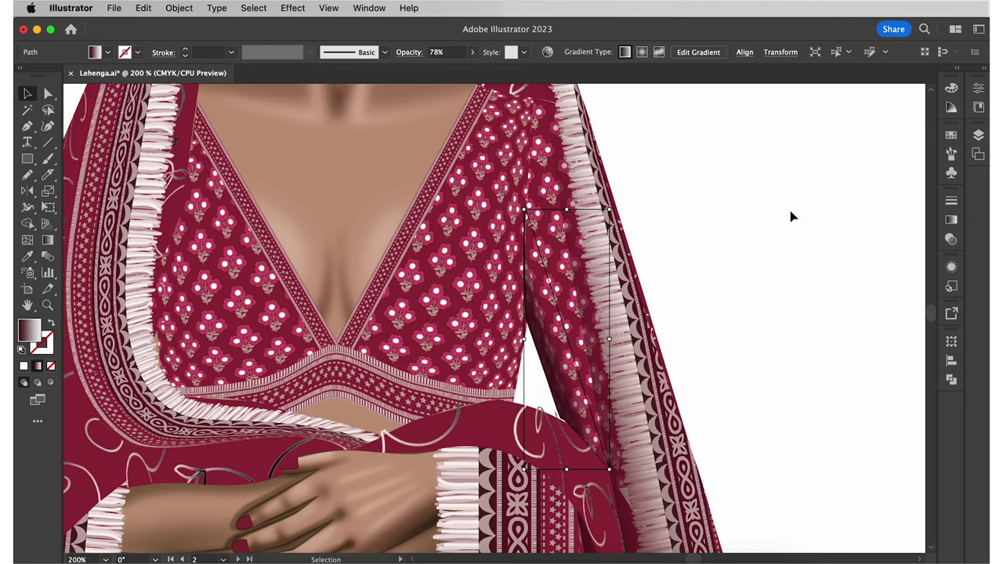
- Reflect a copy of the sleeve shadow about the vertical axis, place it along the blouse's side and reshape it to fit
right_click(540, 305)
mouse_move(596, 455)
left_click(725, 514)
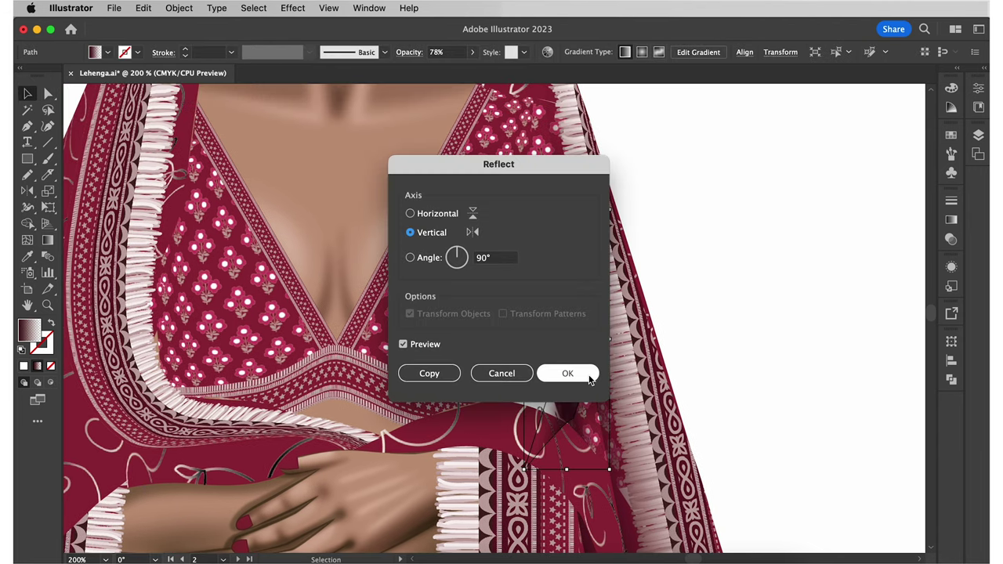
left_click(589, 377)
left_click_drag(608, 284, 533, 289)
left_click_drag(535, 196, 510, 190)
key("a")
left_click_drag(469, 480, 475, 426)
left_click(752, 227)
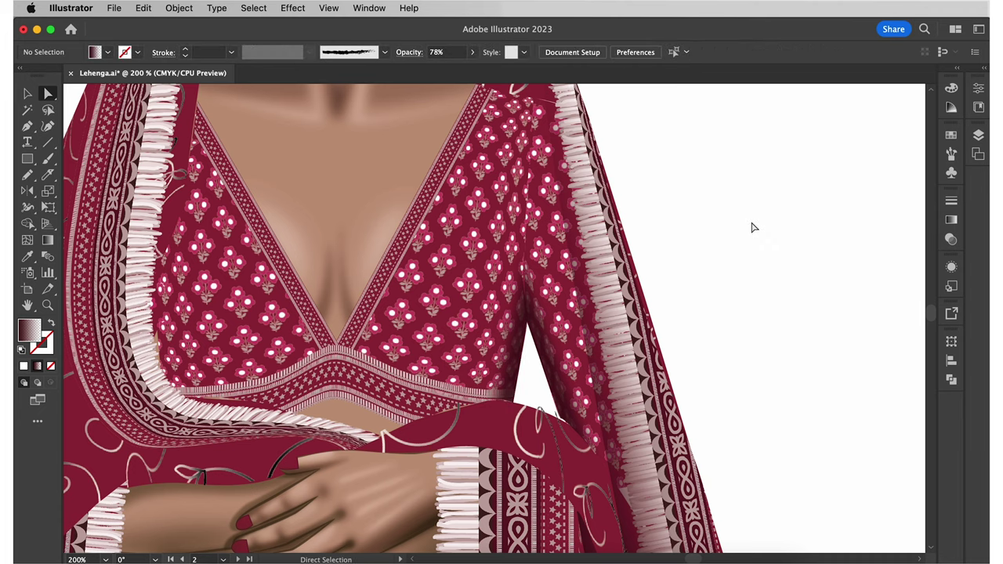
- Draw a closed Pen shape over the veil right of the face, following the shoulder, neck, ear and outer veil edge
key("super+minus")
key("v")
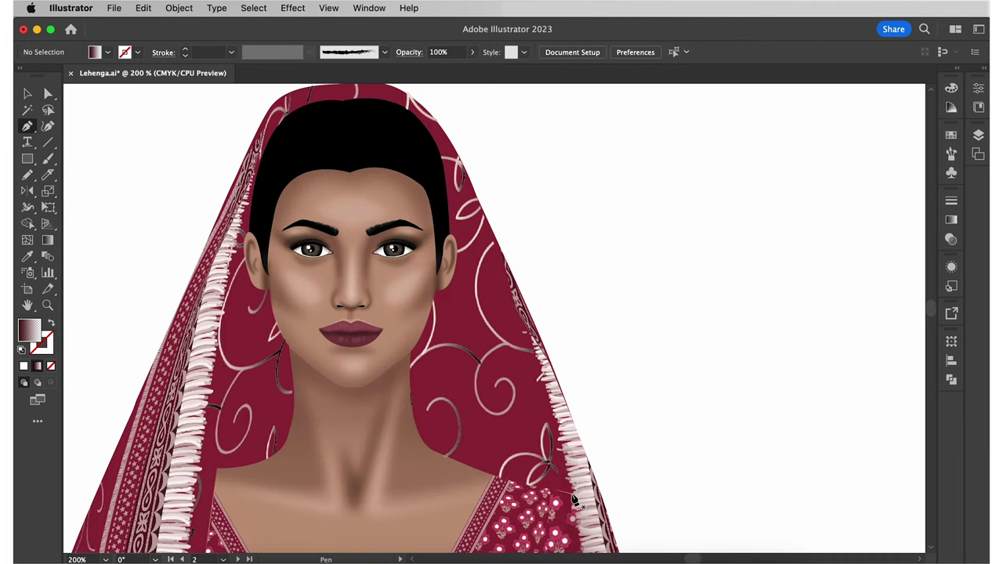
left_click(573, 494)
left_click(507, 480)
left_click(426, 445)
left_click_drag(411, 351, 417, 321)
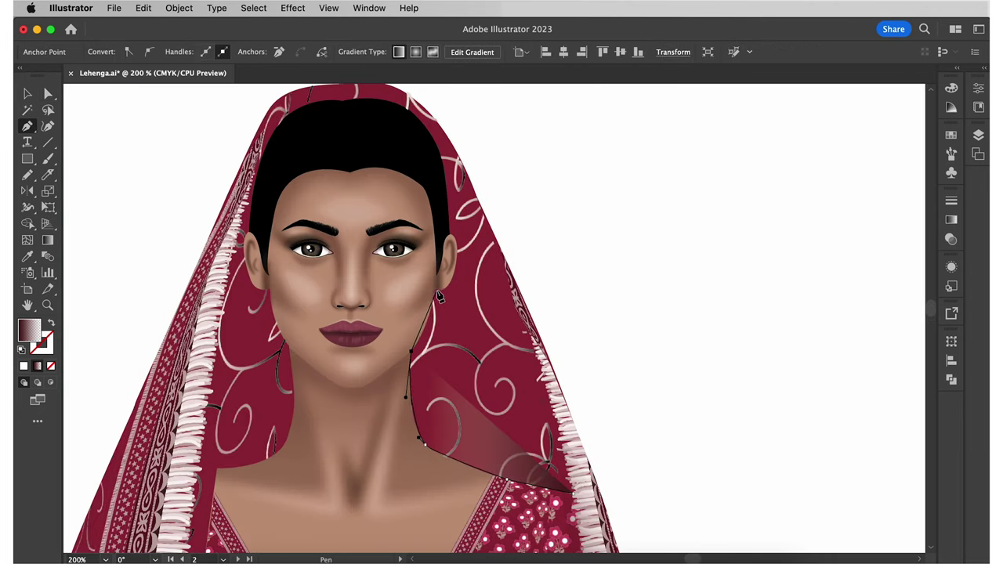
left_click(436, 289)
left_click_drag(456, 263, 441, 234)
left_click(440, 151)
left_click(516, 298)
left_click(573, 493)
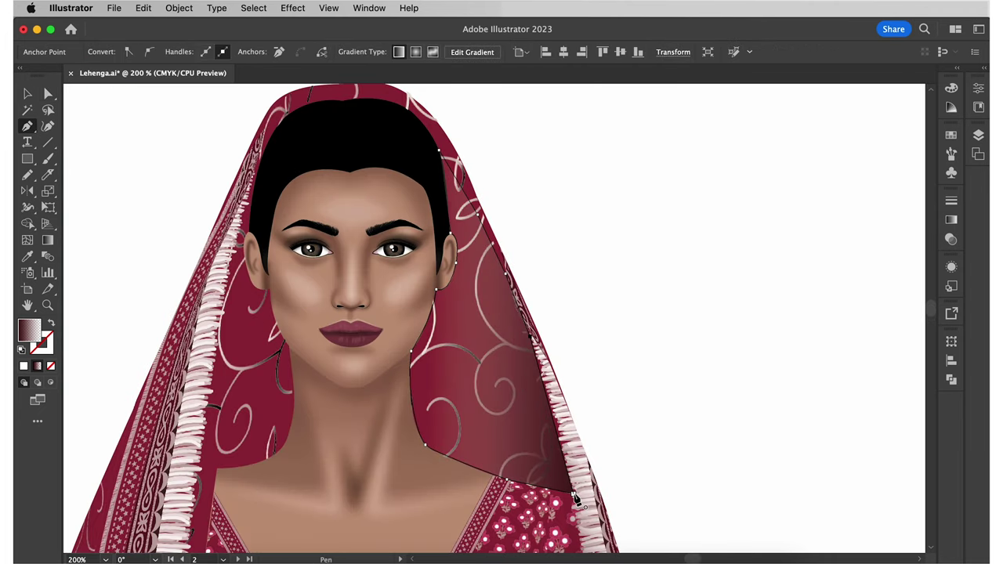
- Set the veil shadow right of the face to Darken blending and deselect it
key("v")
left_click(951, 240)
left_click(807, 205)
left_click(807, 248)
left_click(726, 362)
- Draw a closed Pen shape over the veil left of the face, following the hair, ear, jaw, neck and shoulder
key("p")
left_click(218, 468)
left_click(249, 204)
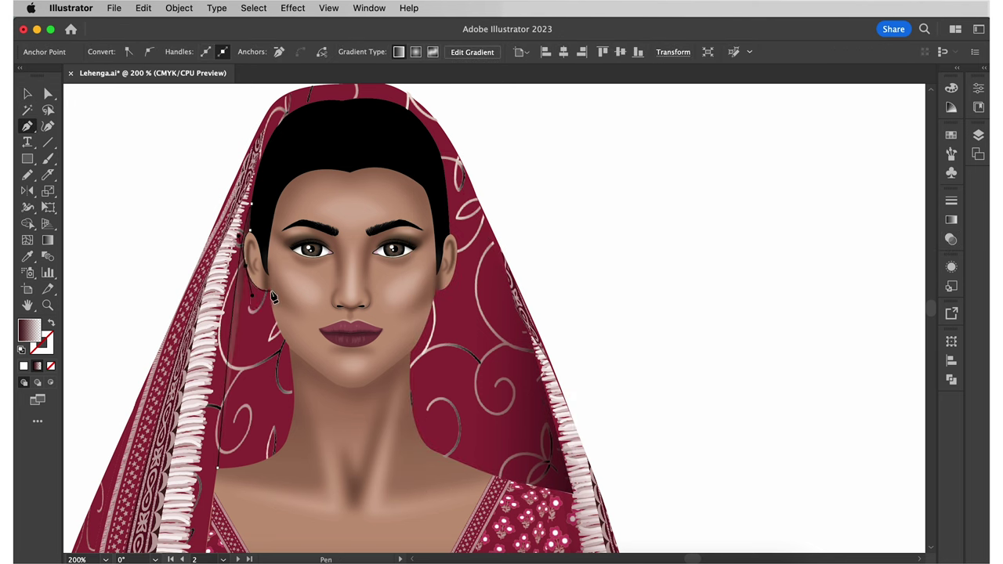
left_click_drag(269, 290, 302, 291)
left_click(288, 345)
left_click_drag(291, 434, 278, 456)
left_click(218, 468)
- Adjust the gradient of the veil shadow right of the face by moving its dark stop outward
left_click(25, 95)
key("super+shift+F10")
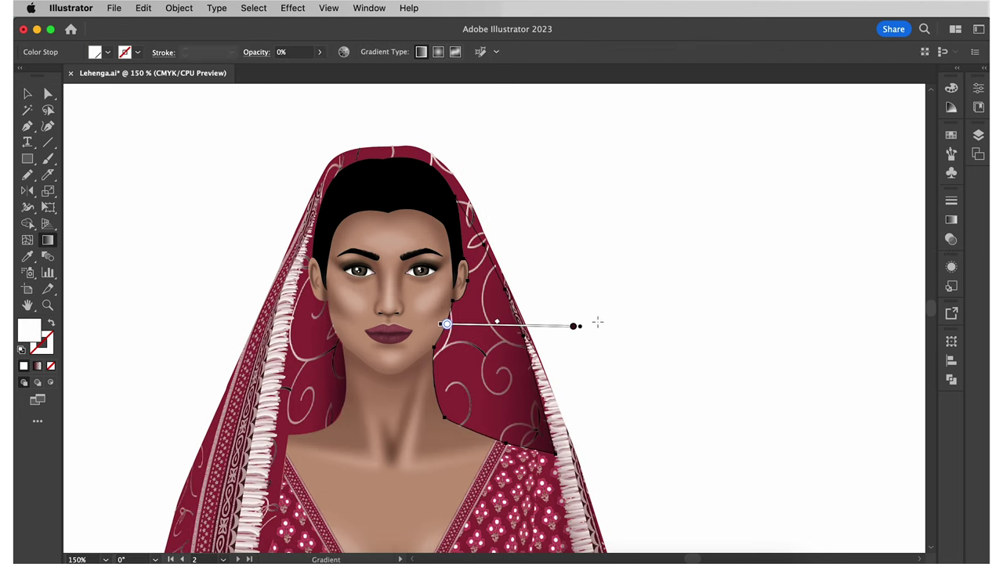
left_click_drag(571, 327, 700, 327)
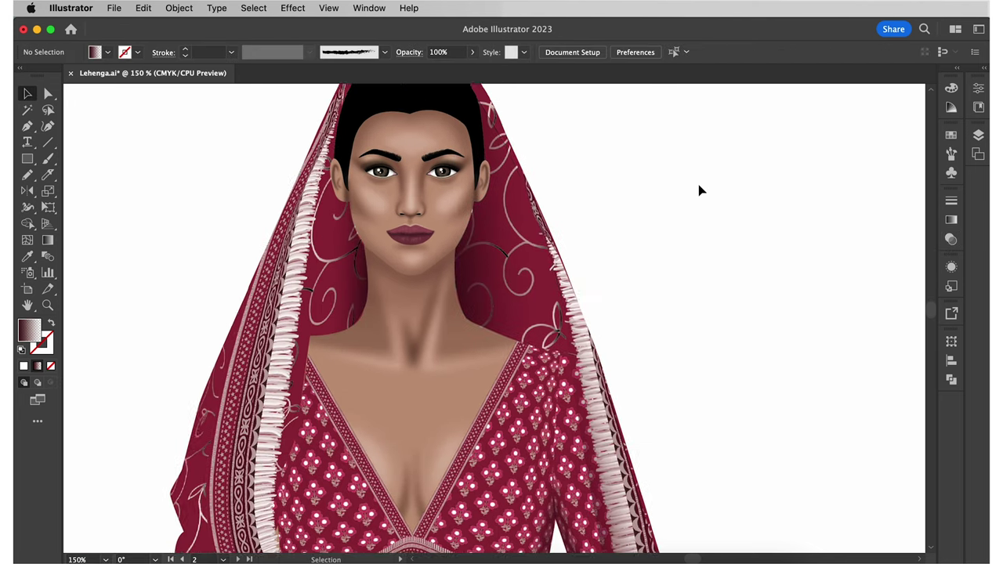
- Draw a narrow shadow shape along the veil's inner edge from the ear to the blouse and set it to Darken blending
scroll(698, 190, "left", 2)
left_click(26, 126)
left_click(375, 107)
left_click(338, 384)
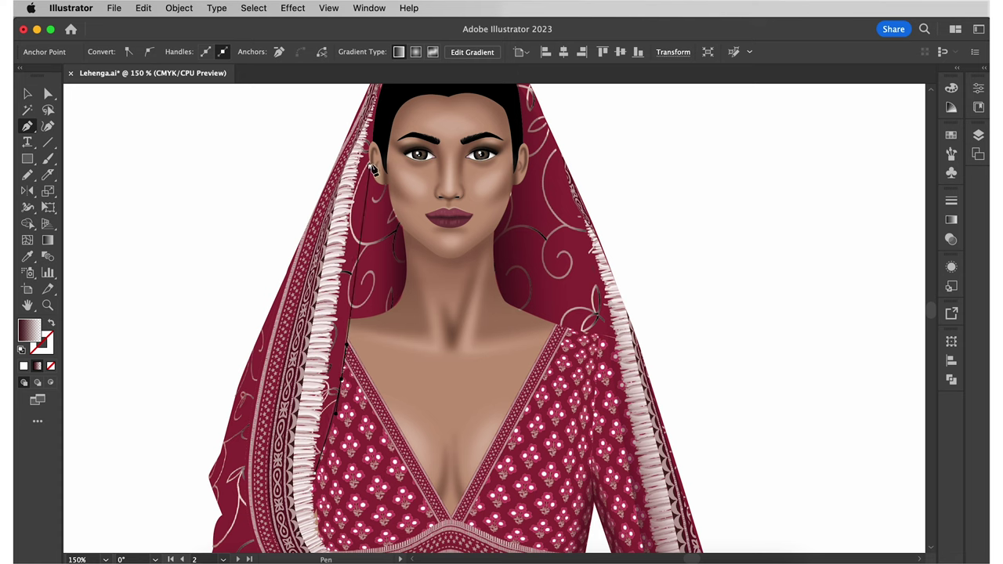
left_click(317, 473)
key("v")
left_click(951, 239)
left_click(811, 214)
left_click(806, 248)
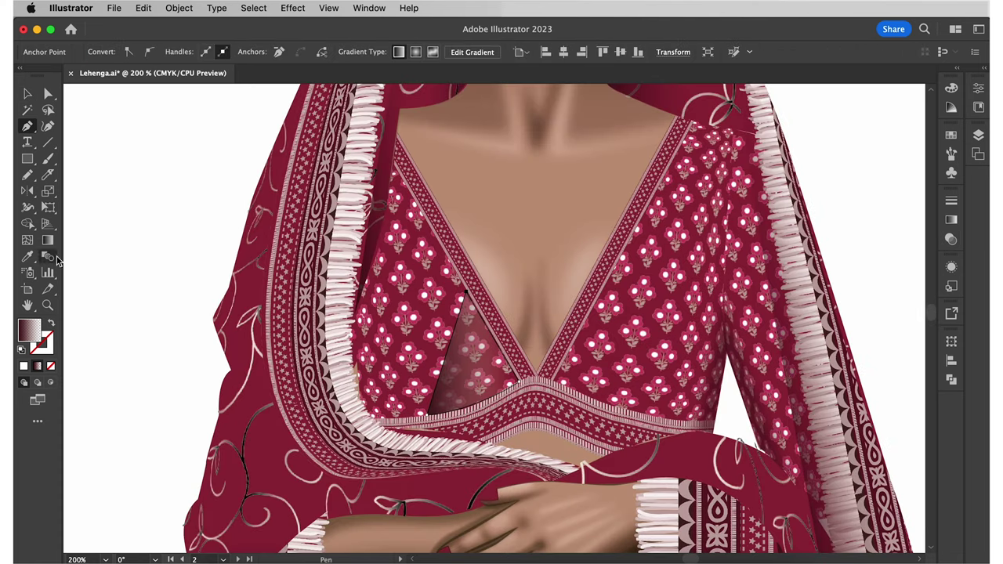
- Apply Darken to the shadow under the bust, place a mirrored copy on the other cup and adjust its corner
key("v")
left_click(951, 239)
right_click(454, 363)
left_click_drag(470, 377, 596, 376)
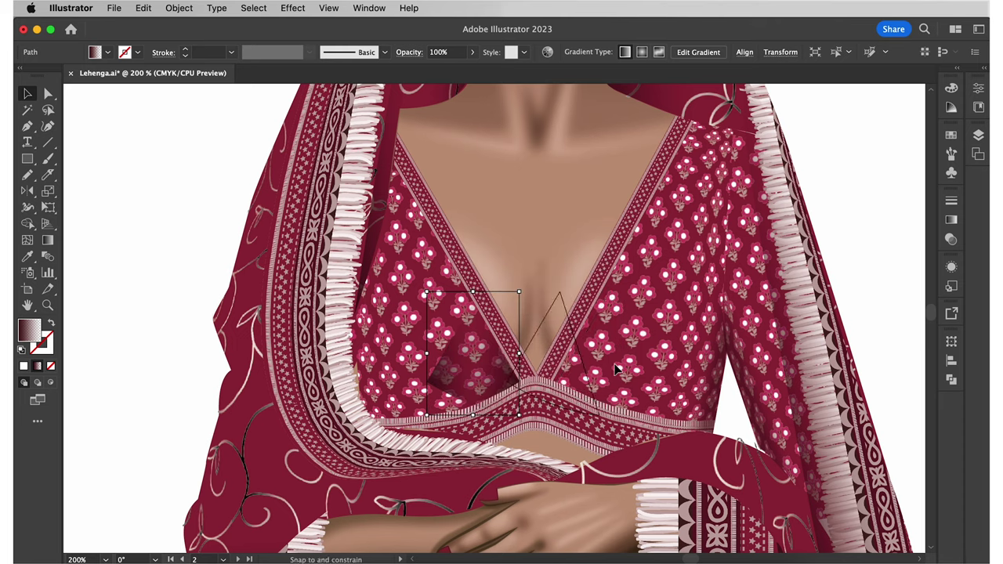
key("a")
left_click(553, 381)
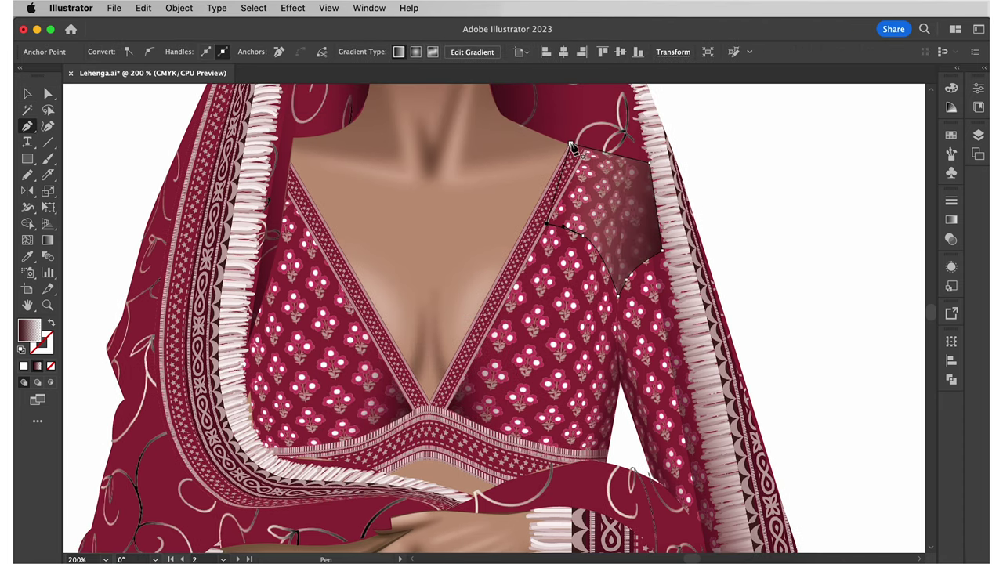
- Redraw the shoulder shape's gradient so it is darkest at the shoulder and fades down the sleeve
key("g")
left_click_drag(617, 297, 627, 196)
left_click(26, 93)
left_click(788, 243)
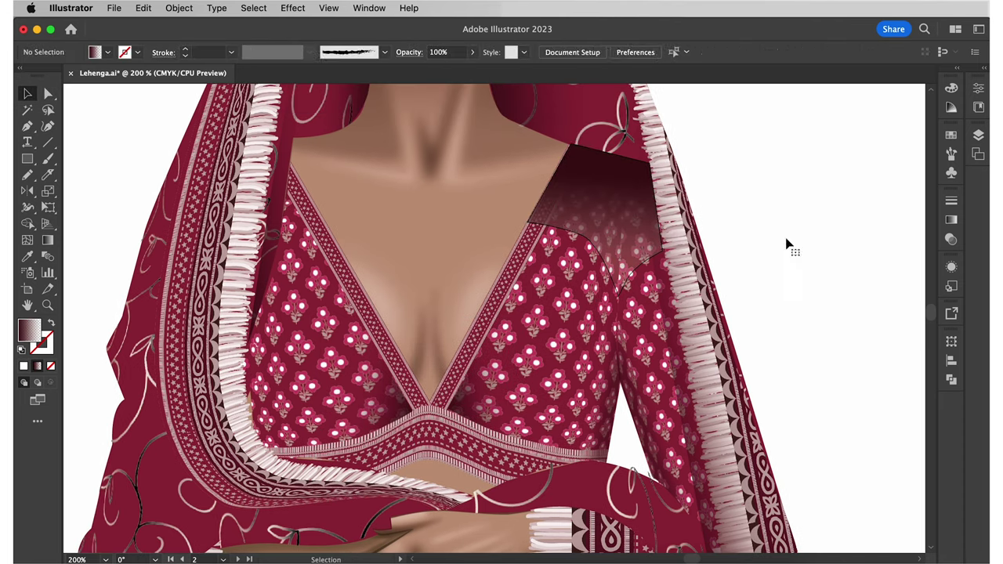
- Set the shoulder shadow to Darken blending at 41% opacity and reshape its lower edge near the neckline
left_click(604, 196)
left_click(951, 239)
left_click_drag(927, 233, 891, 233)
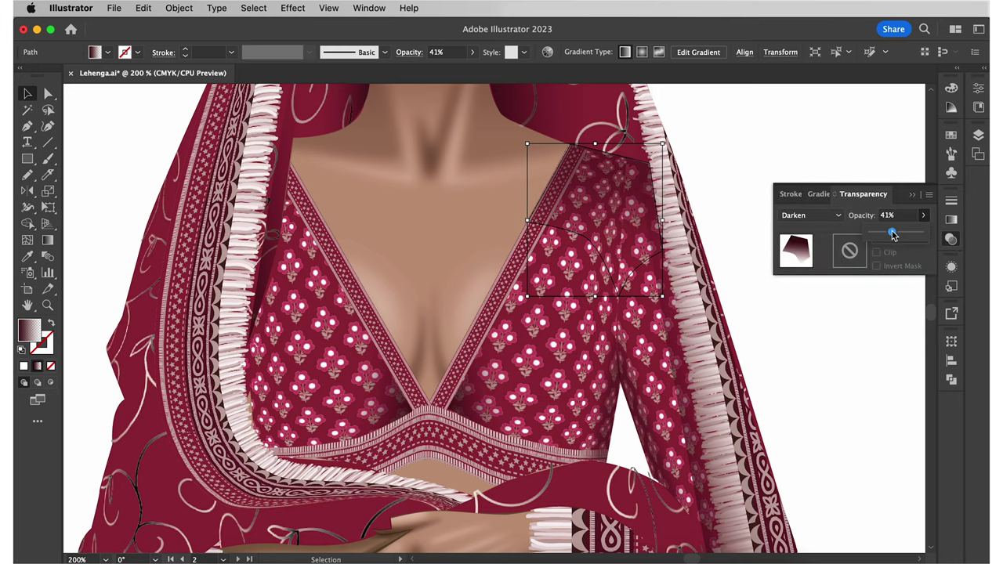
key("a")
left_click_drag(548, 224, 481, 312)
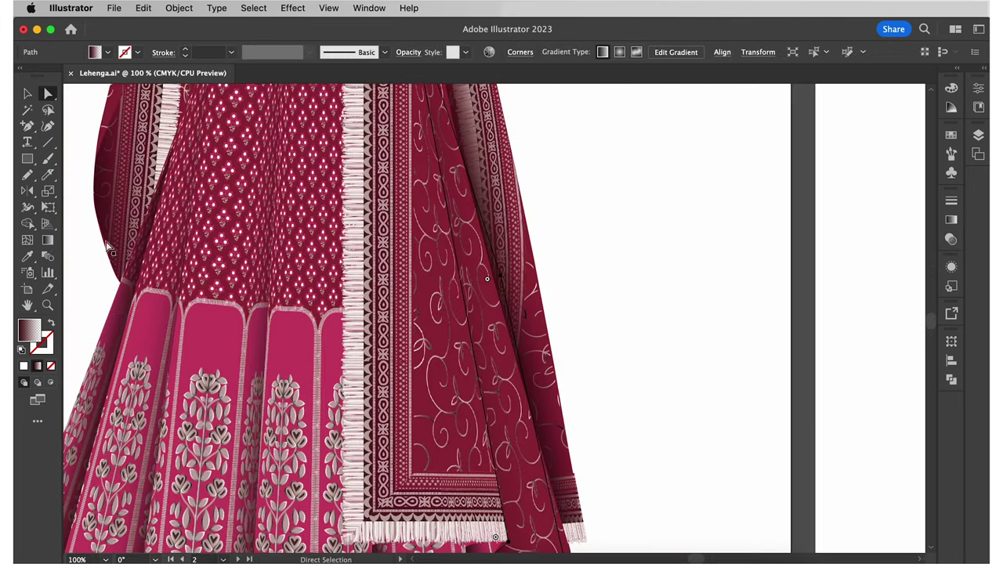
- Redirect the gradients of the long dupatta fold shadow and the elbow fold shadow so each fades out across its fold
key("g")
left_click(494, 321)
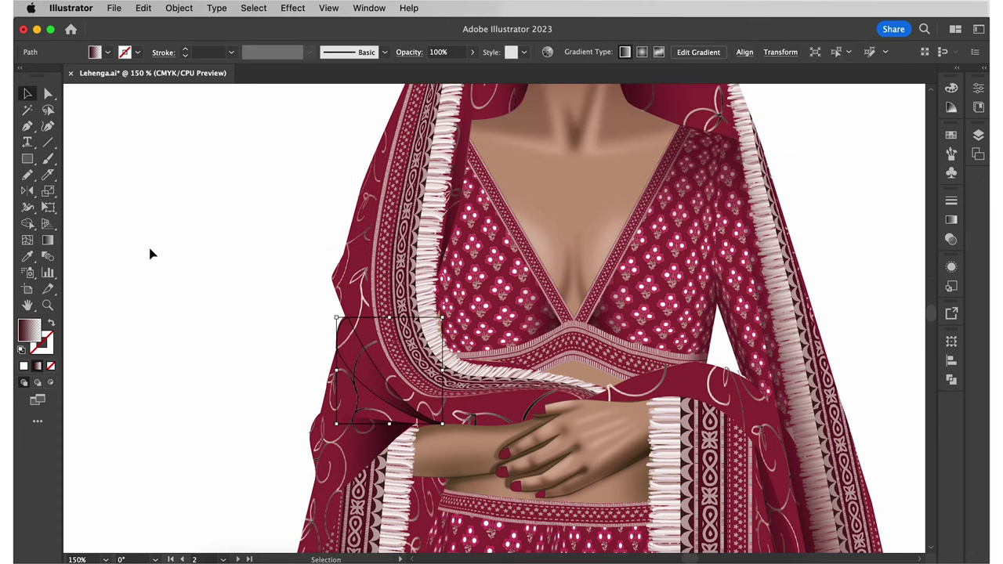
left_click(337, 368)
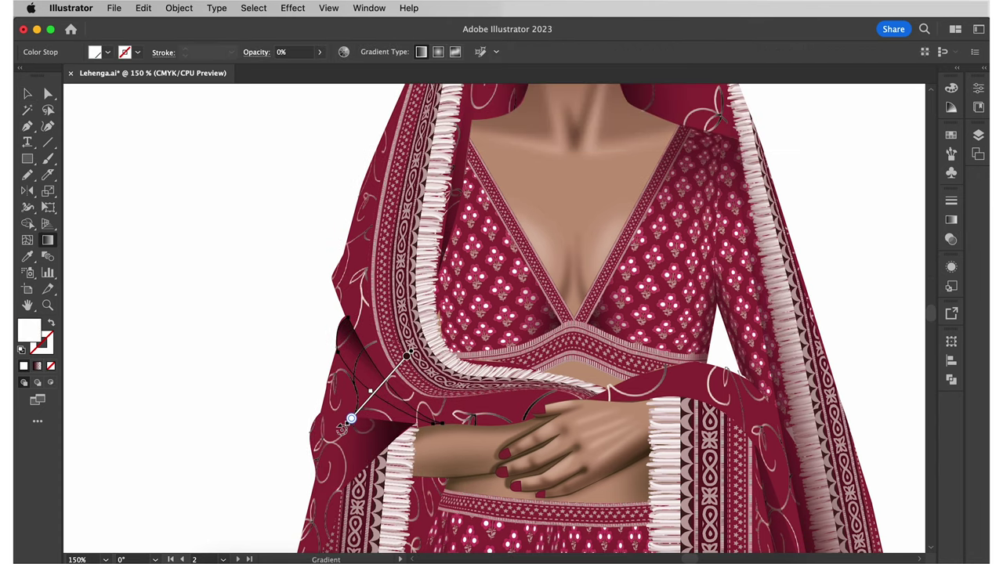
left_click(336, 355)
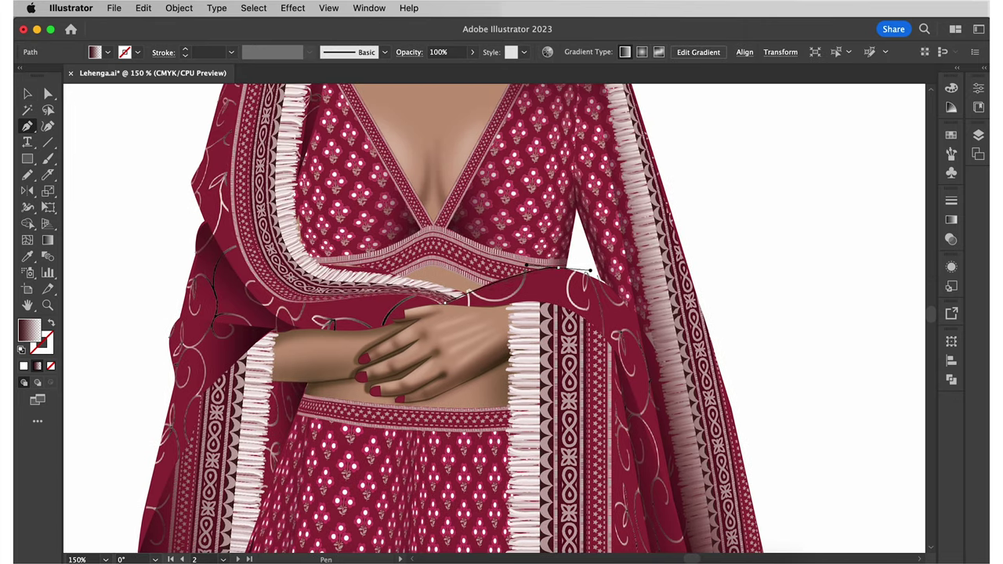
- Draw a curved shadow shape over the dupatta draped across the forearm beside the blouse and extend its lower outer corner
left_click(623, 302)
left_click(648, 367)
left_click(543, 301)
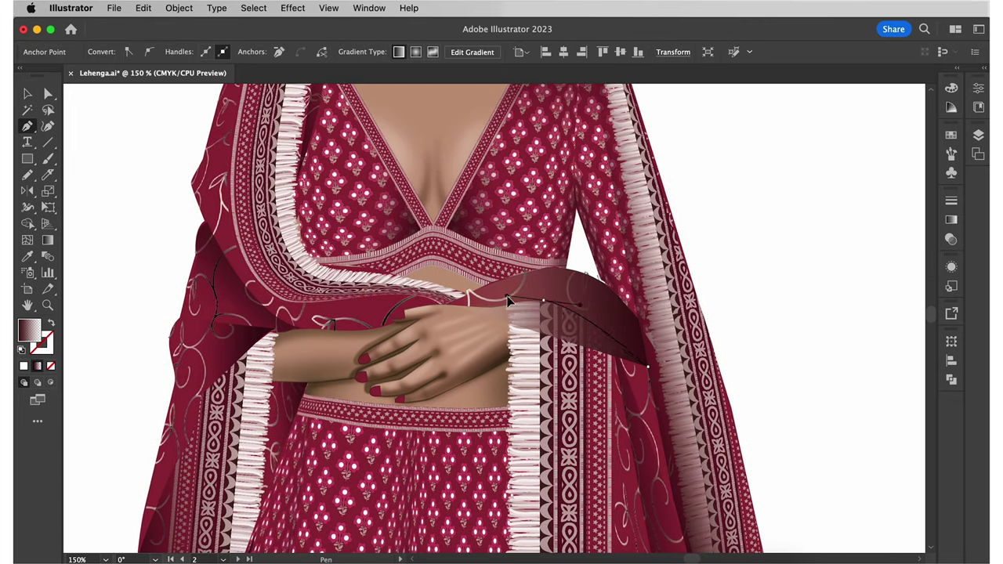
left_click(446, 303)
key("a")
left_click_drag(638, 366, 649, 382)
- Set the forearm drape shadow to Darken blending and redirect its gradient so it is darkest along the upper edge
left_click(950, 240)
left_click(48, 240)
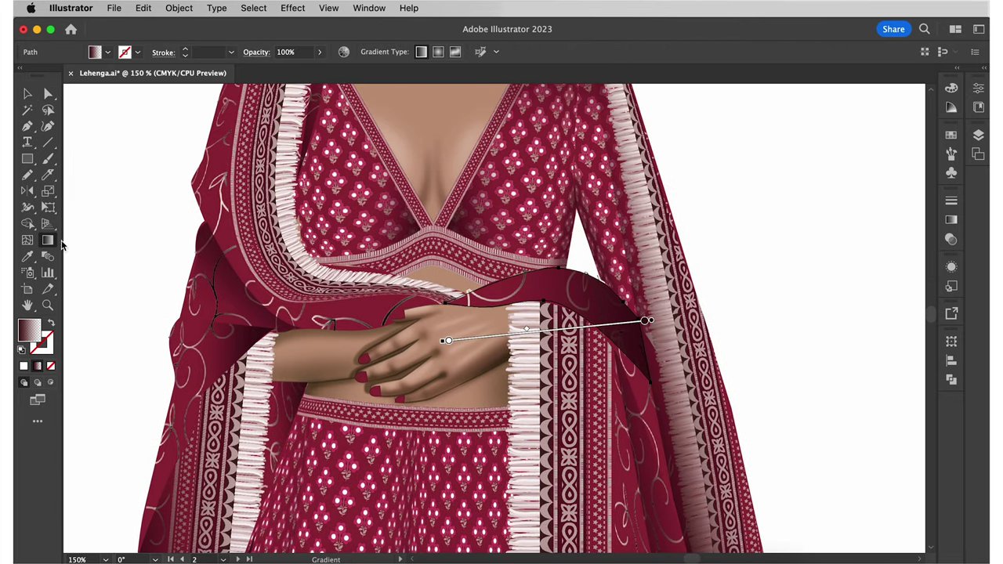
mouse_move(443, 341)
left_mouse_down()
mouse_move(593, 326)
mouse_move(645, 387)
left_mouse_up()
left_click_drag(546, 301, 547, 316)
key("v")
left_click(801, 235)
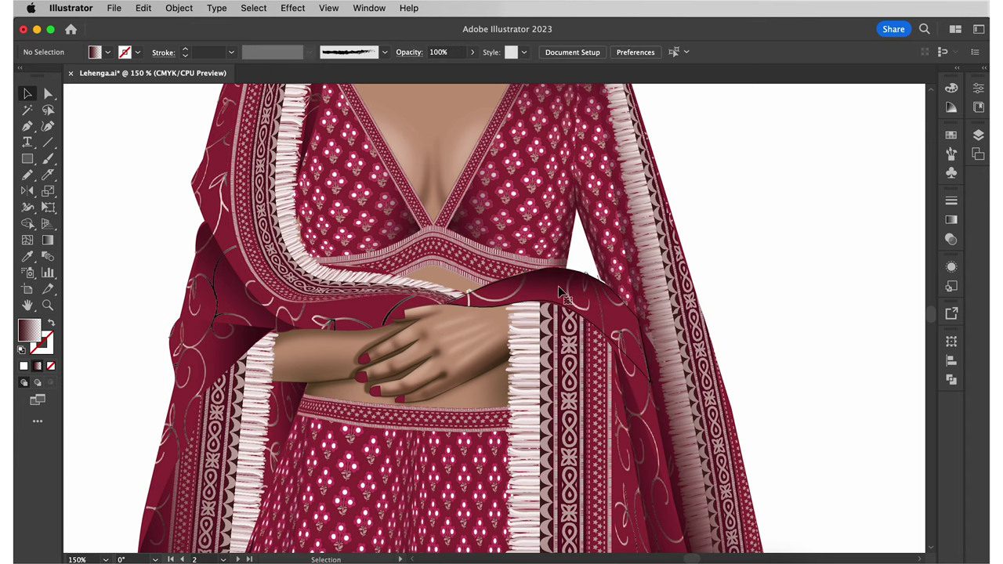
- Fill the gap between the sleeve and blouse with a dark rectangle placed on the Template layer
key("super+minus")
key("super+minus")
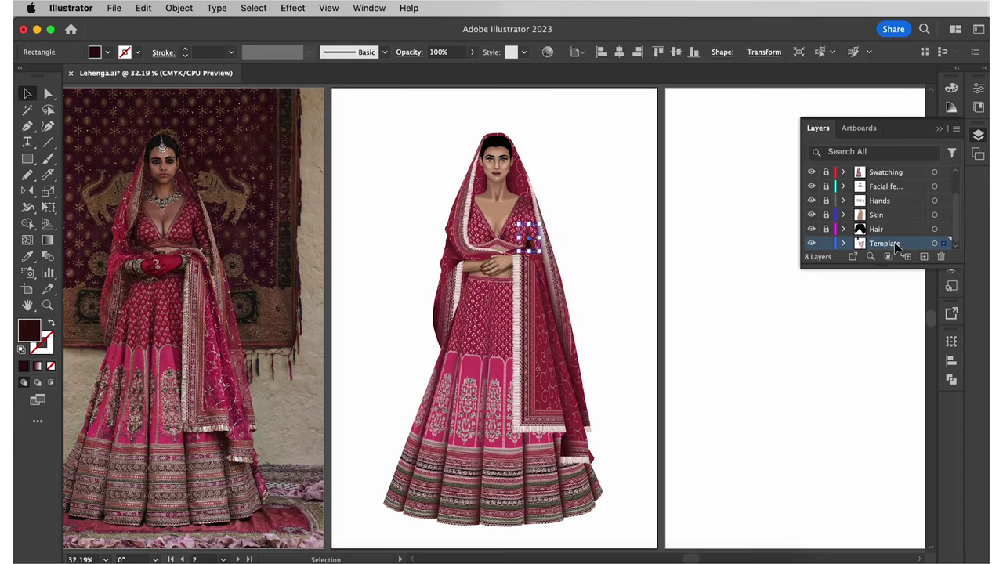
left_click(734, 257)
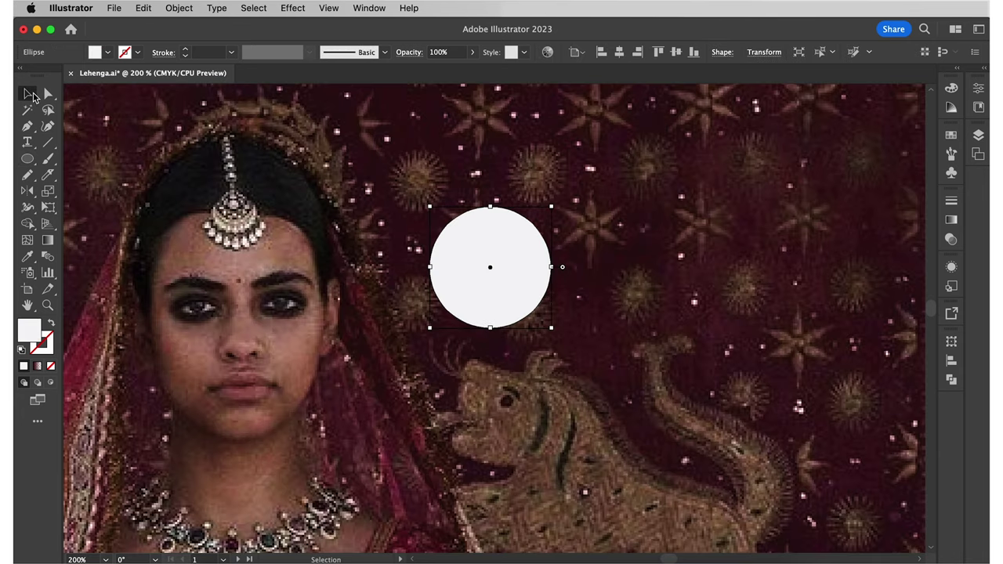
- Cut a white circle with an offset copy to form the upward-opening crescent of the forehead ornament
left_click_drag(488, 264, 508, 313)
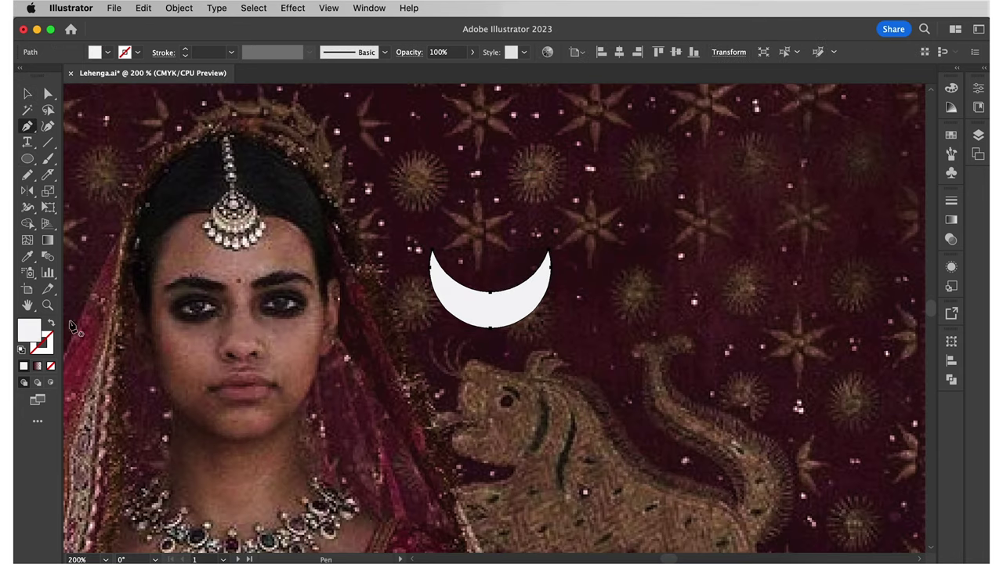
left_click(549, 251)
left_click_drag(433, 251, 504, 318)
- Arrange a ring of small white circles around a larger central one inside the crescent and scale the crescent to fit
mouse_move(475, 209)
left_mouse_down()
mouse_move(507, 240)
mouse_move(492, 200)
left_mouse_up()
left_click(179, 8)
left_click(337, 424)
left_click_drag(528, 218, 528, 210)
left_click(513, 301)
left_click_drag(551, 328, 542, 311)
- Shape a small white teardrop below the crescent by converting a circle's upper anchor to a point
left_click(47, 93)
left_click_drag(491, 287, 490, 276)
left_click(488, 268)
key("p")
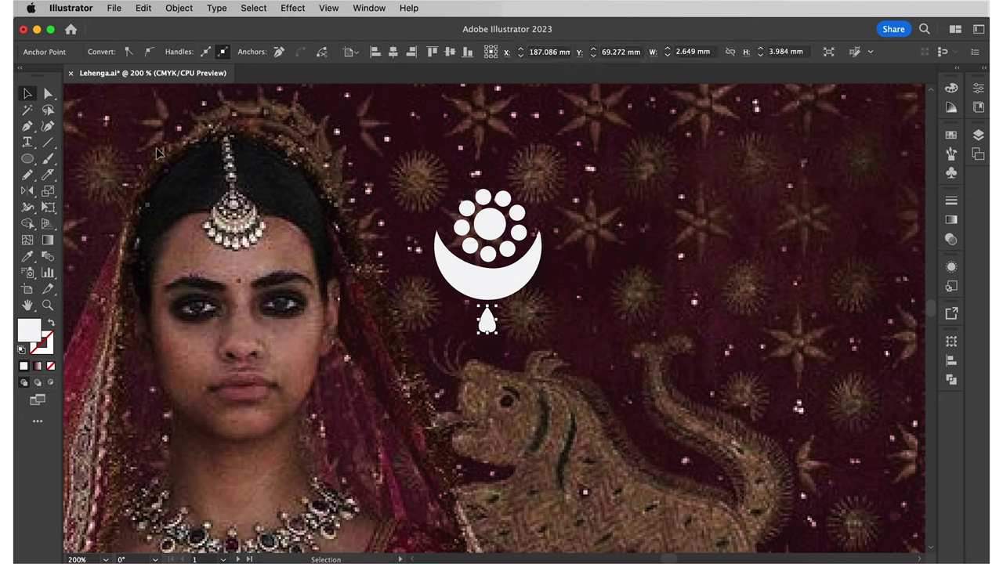
- Copy and rotate the teardrop along the crescent's outer edge, mirror the set to the other half and group the drops
key("v")
left_click_drag(487, 322, 510, 321)
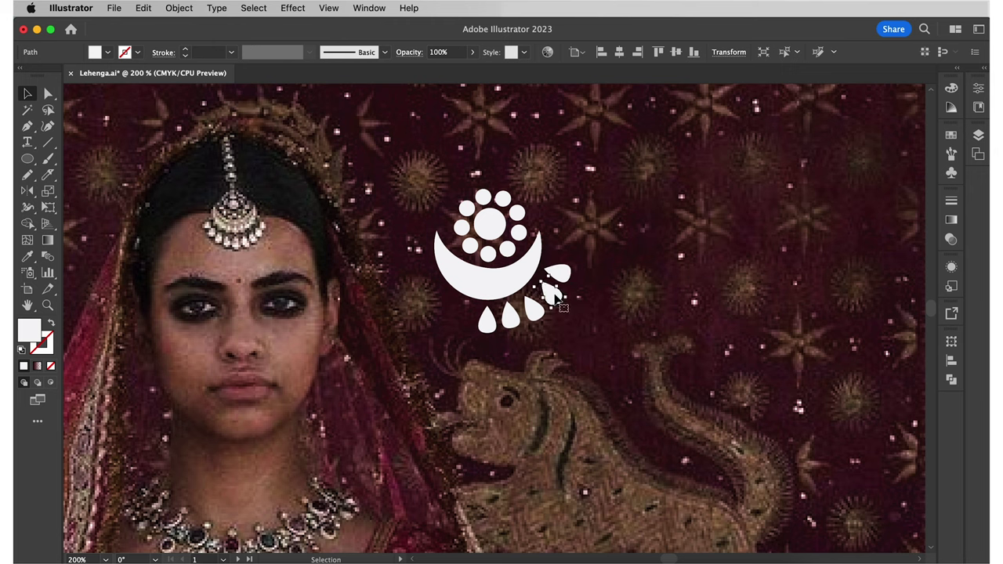
right_click(501, 317)
left_click_drag(555, 298, 410, 324)
key("super+g")
left_click_drag(571, 324, 560, 320)
- Add a chain of white oval beads above the pendant and place the finished ornament on the illustrated figure's forehead
left_click(498, 223)
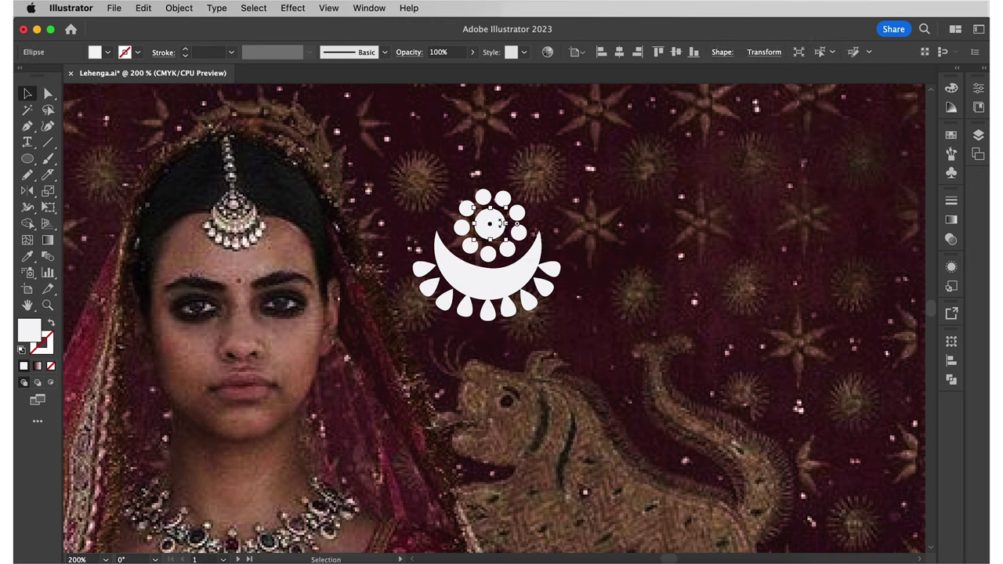
scroll(500, 223, "up", 3)
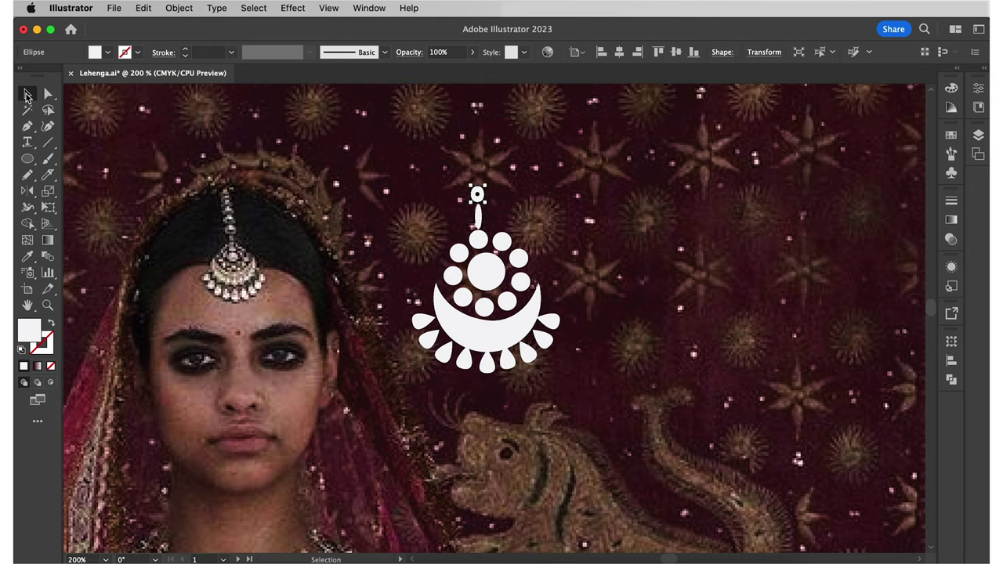
scroll(523, 400, "up", 3)
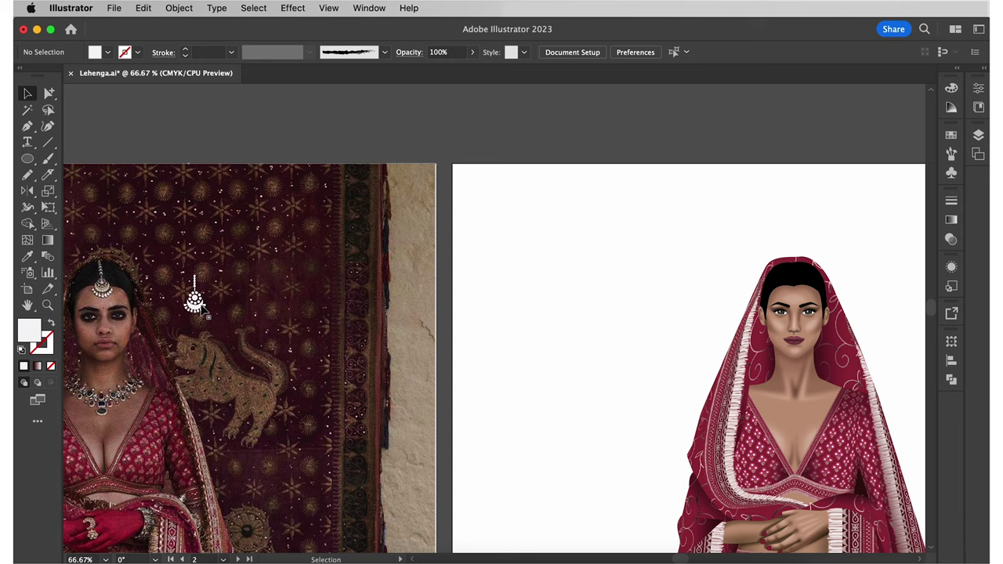
left_click_drag(202, 309, 727, 310)
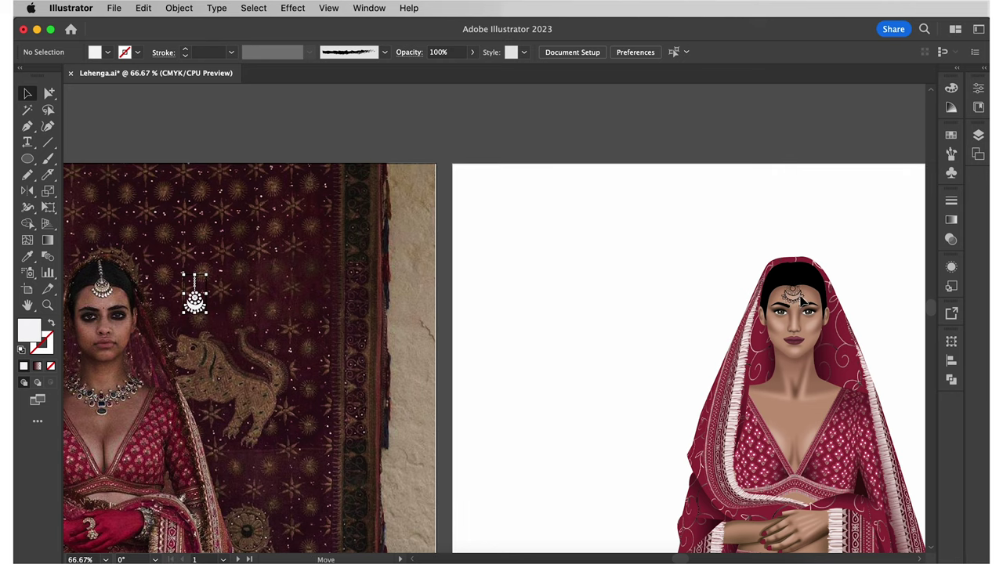
left_click_drag(803, 297, 801, 299)
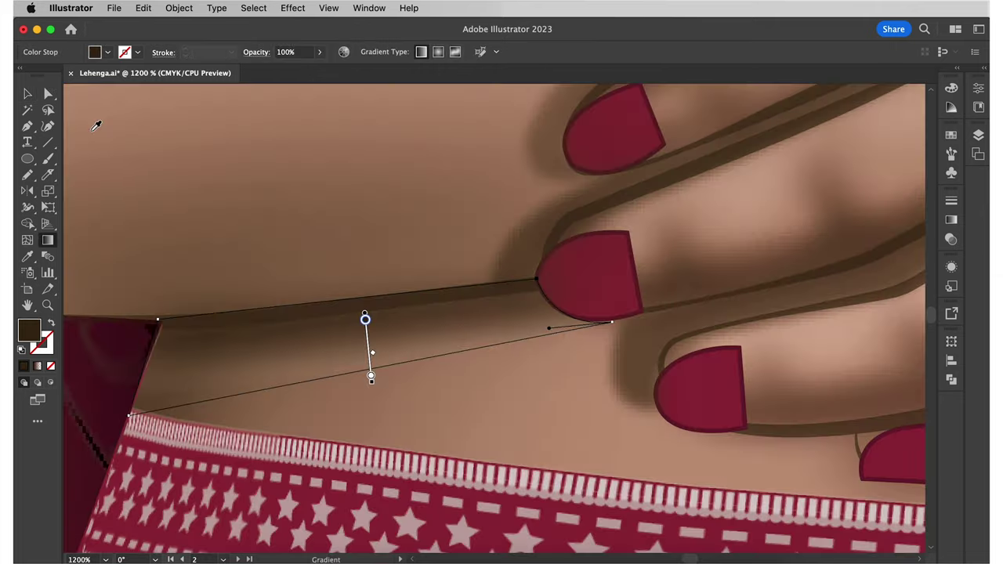
- Shade the waist beneath the forearm with a dark brown gradient shape that extends between the fingers and fades downward
key("g")
left_click(469, 316)
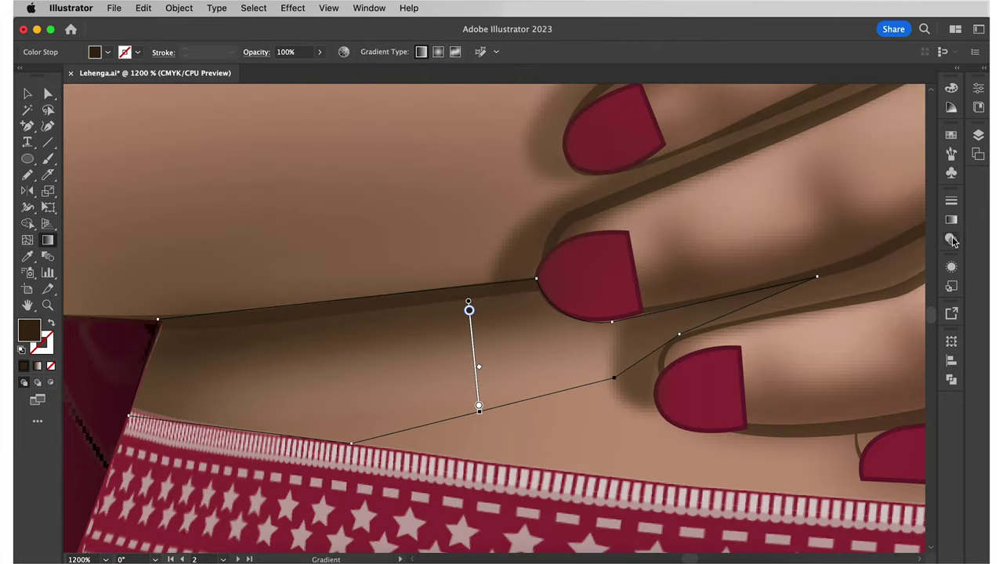
left_click(951, 239)
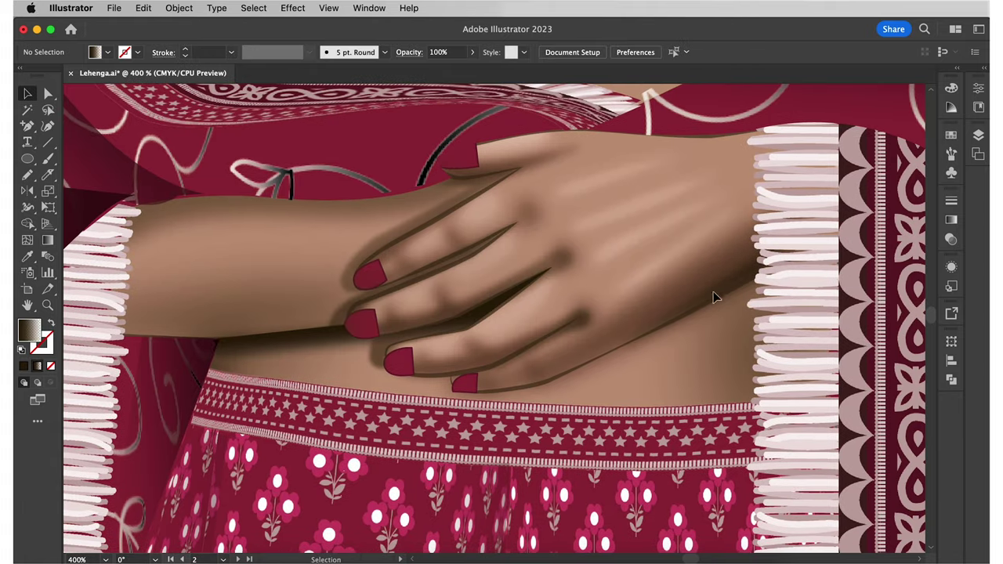
- Add dark brown gradient shadows between and beneath the fingers and reshape their edges to follow the finger outlines
left_click(978, 135)
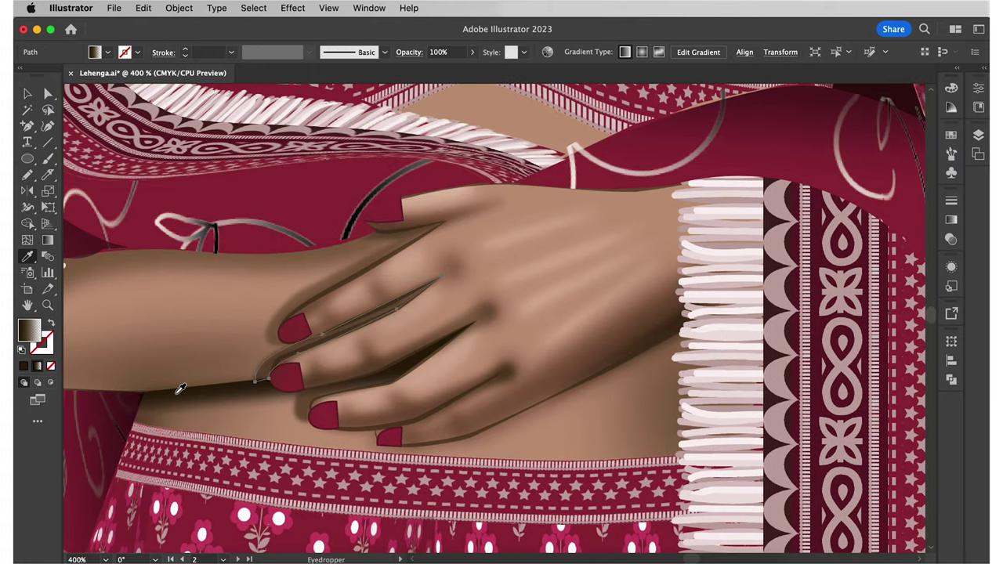
left_click_drag(274, 364, 107, 452)
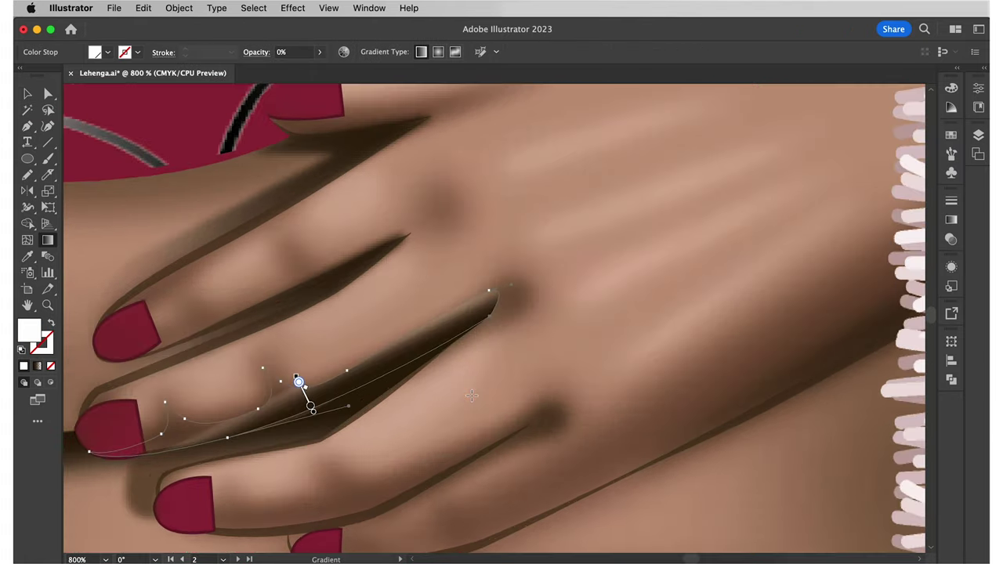
left_click(951, 221)
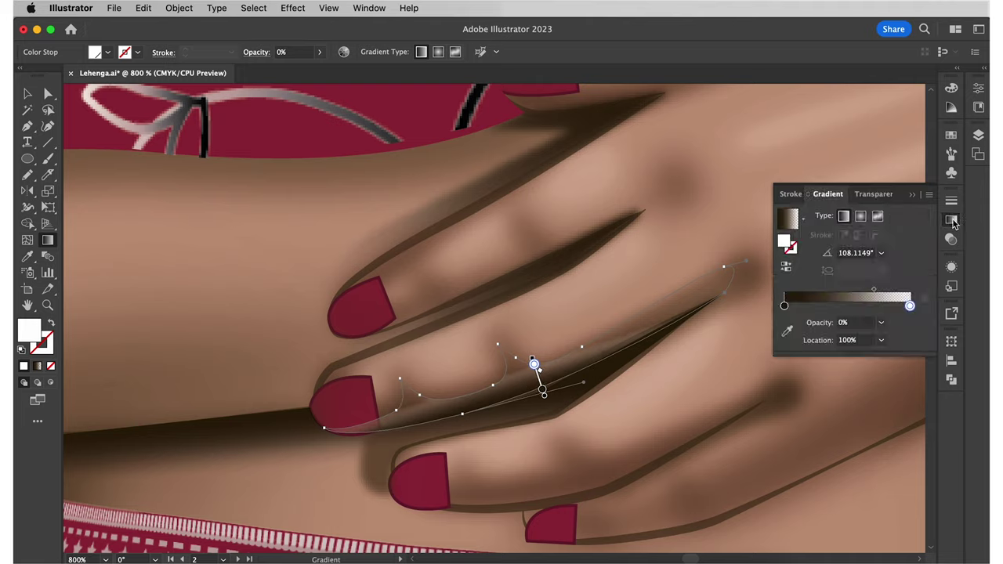
left_click(951, 221)
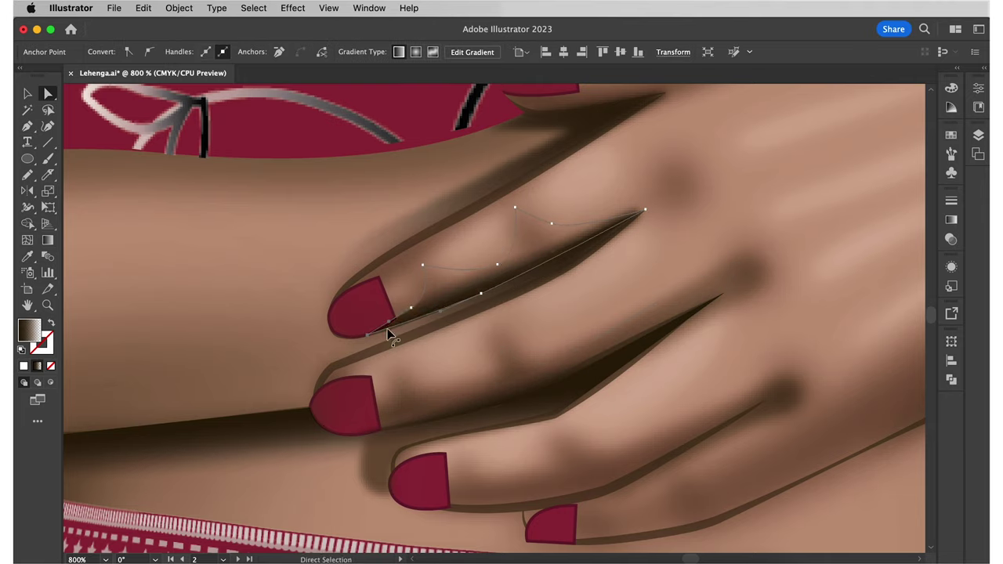
left_click(390, 416)
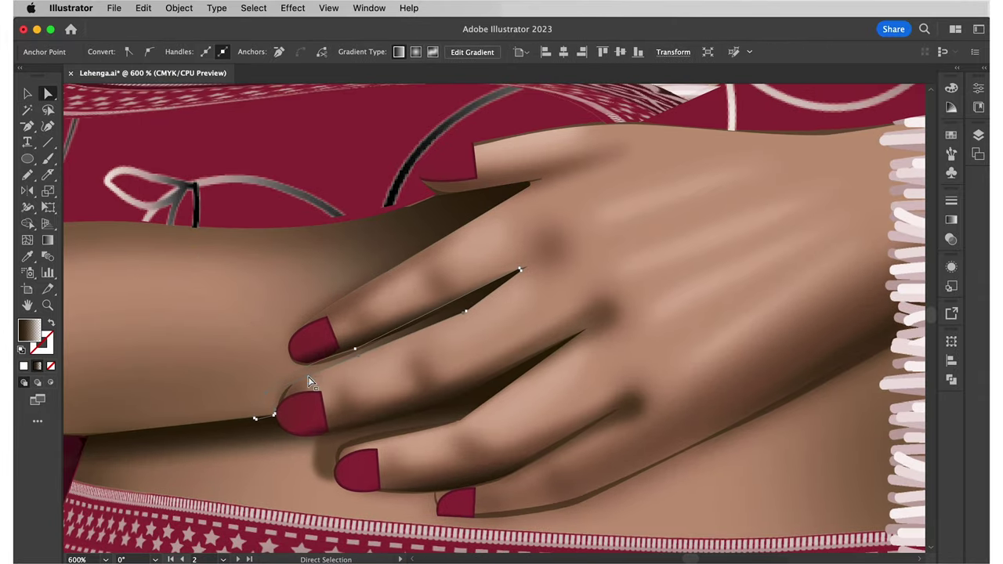
left_click(450, 165)
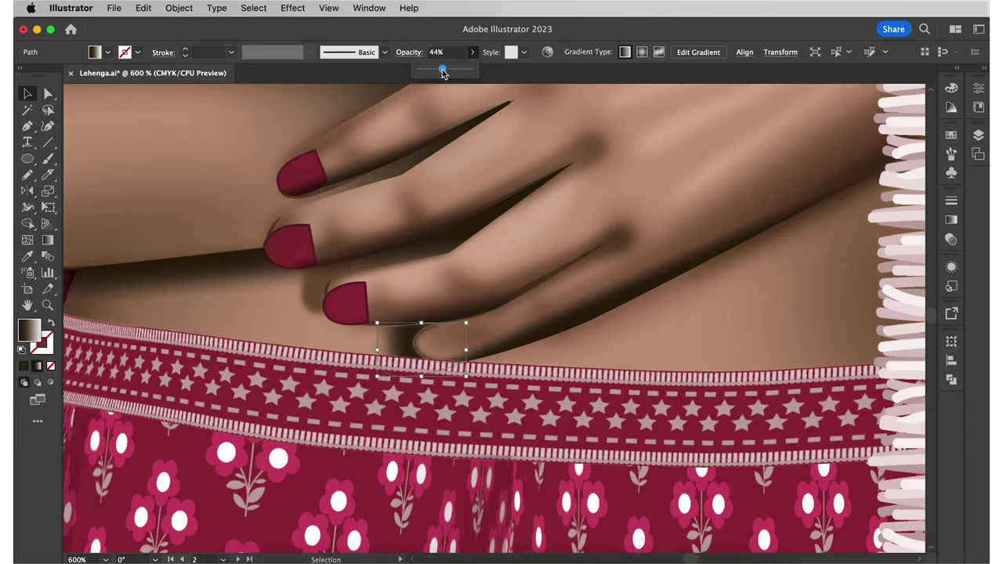
- Draw small knuckle crease lines on the fingers with the Pencil, sampling the brown shadow gradient and adjusting their opacity
key("i")
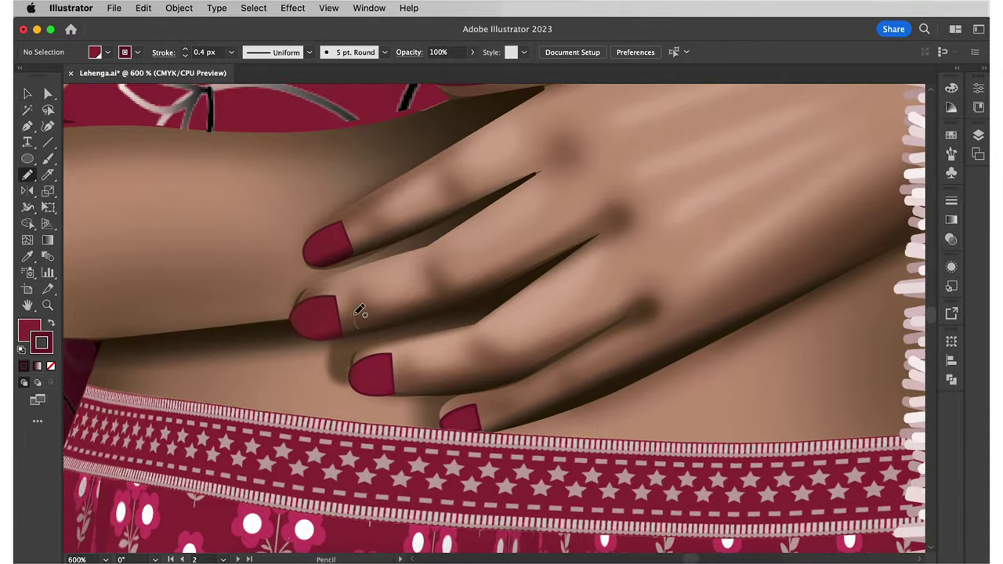
left_click(359, 316)
left_click(473, 53)
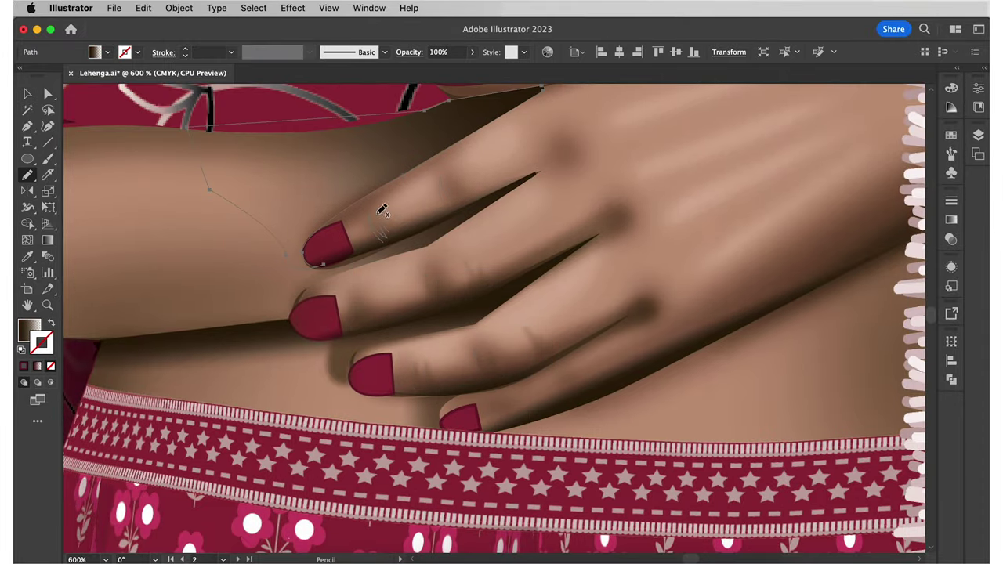
key("i")
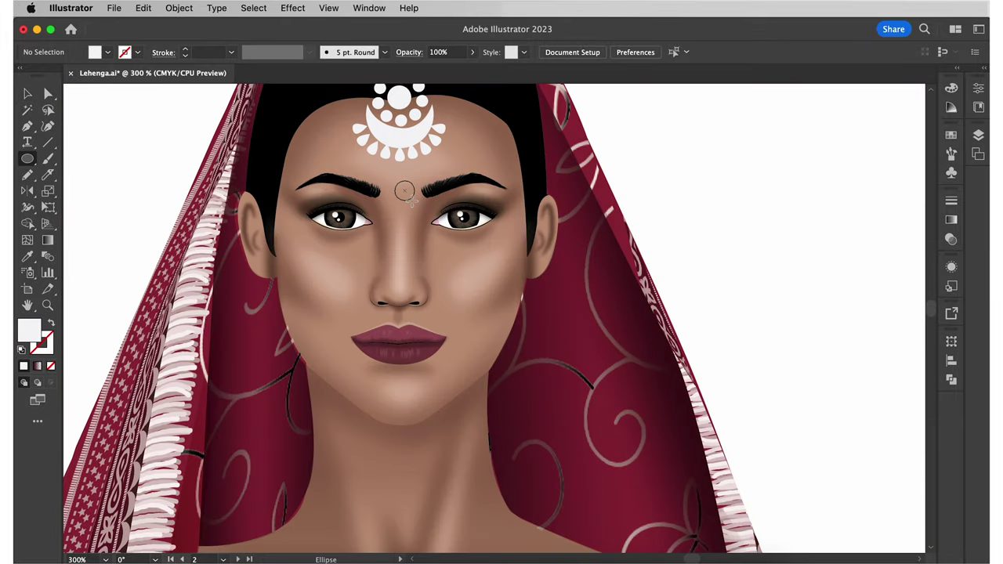
- Draw a small round bindi between the eyebrows, fill it with the maroon swatch and centre it below the forehead ornament
left_click_drag(410, 200, 414, 200)
left_click(27, 93)
left_click(951, 135)
left_click(833, 237)
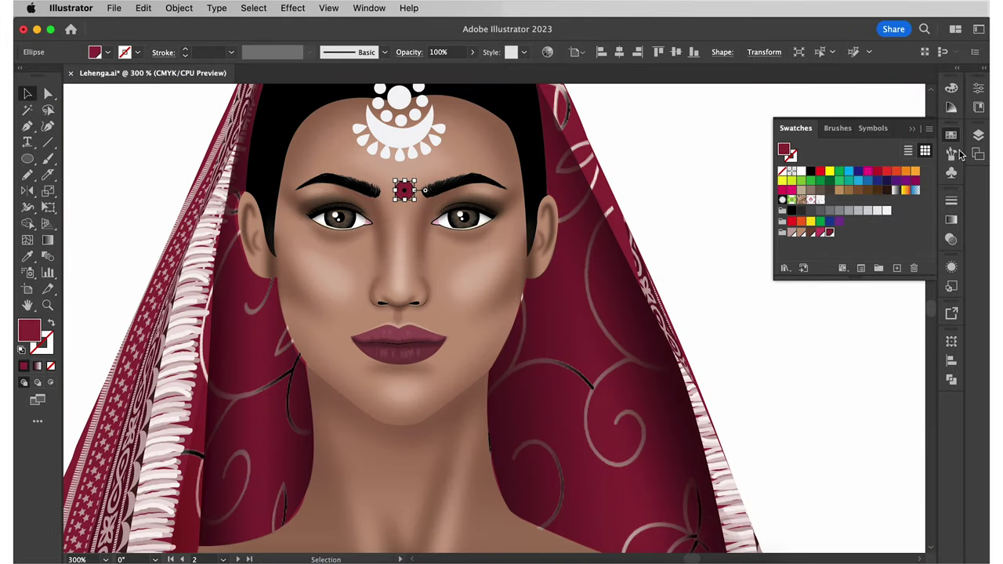
left_click(951, 135)
left_click(705, 172)
left_click_drag(402, 186, 402, 186)
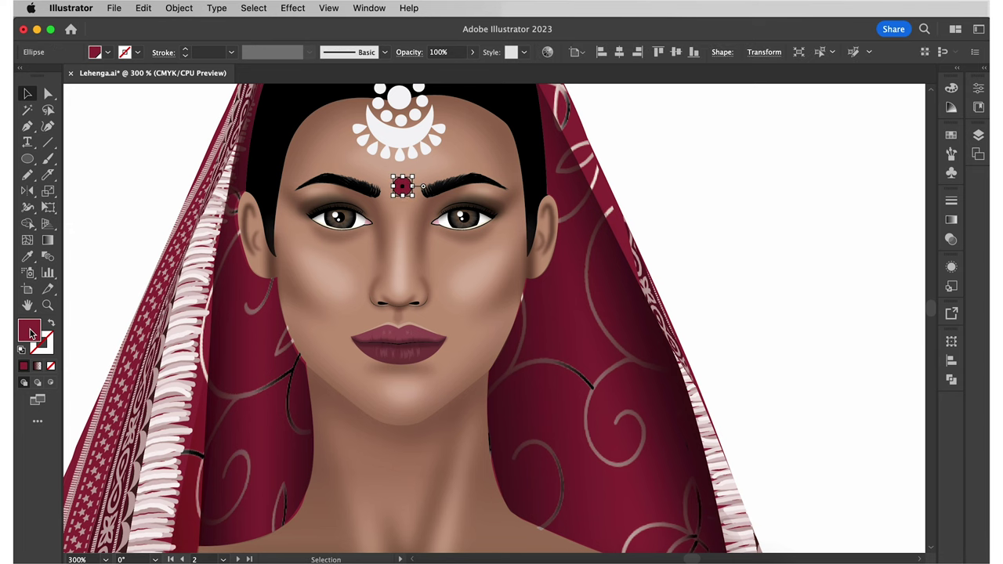
- Change the bindi's fill to a darker maroon
double_click(29, 329)
left_click(488, 413)
left_click(712, 317)
left_click(799, 244)
scroll(799, 243, "up", 2)
scroll(800, 248, "up", 2)
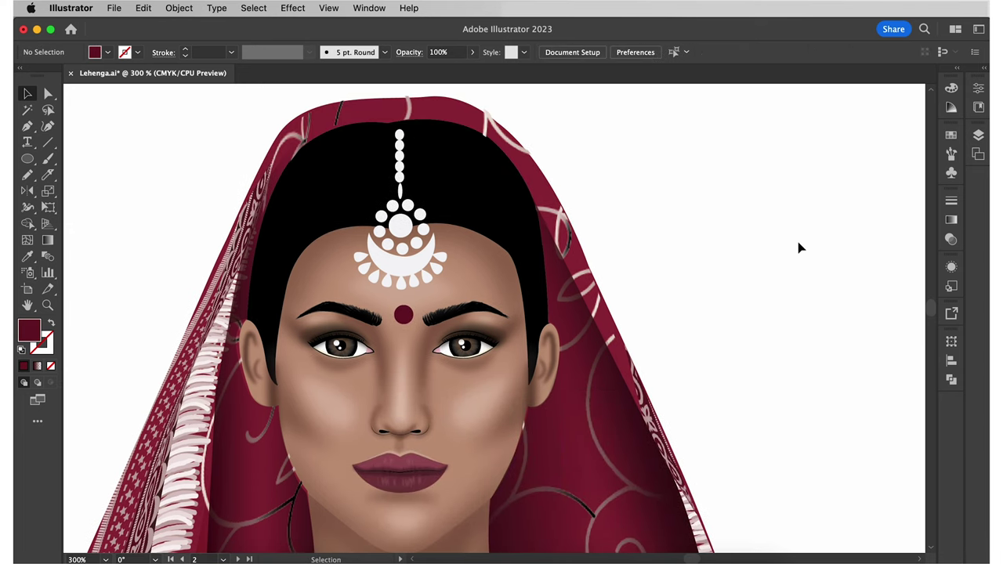
- Unlock the Hair layer and make it the active layer
left_click(979, 136)
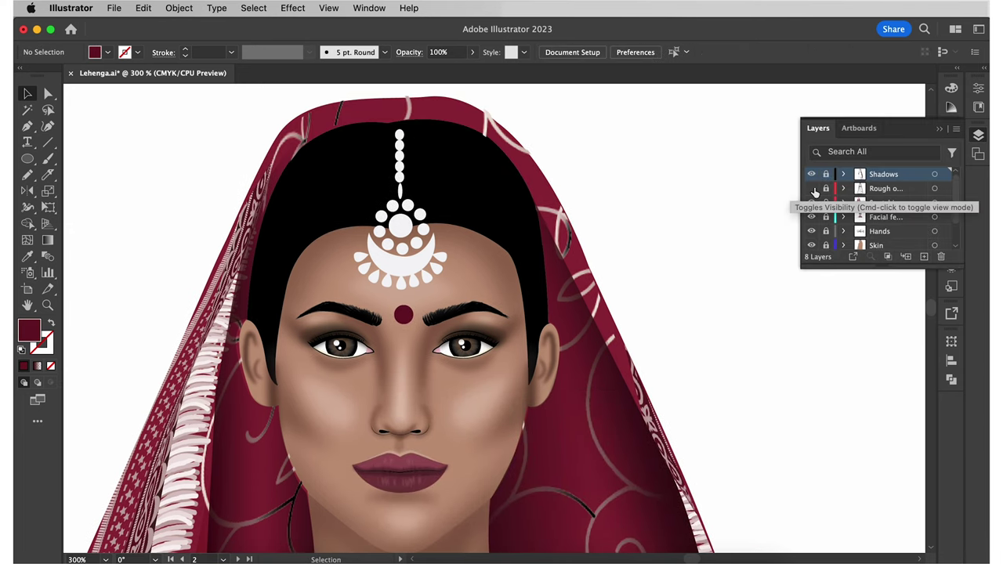
left_click(826, 231)
left_click(866, 231)
left_click(979, 135)
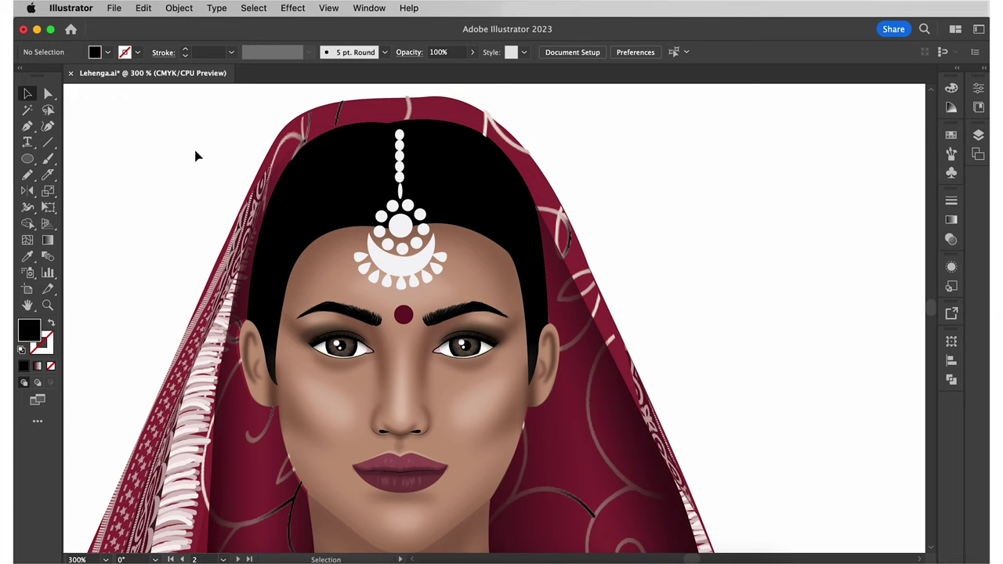
- Set the fill colour to dark grey 3D3739
double_click(29, 330)
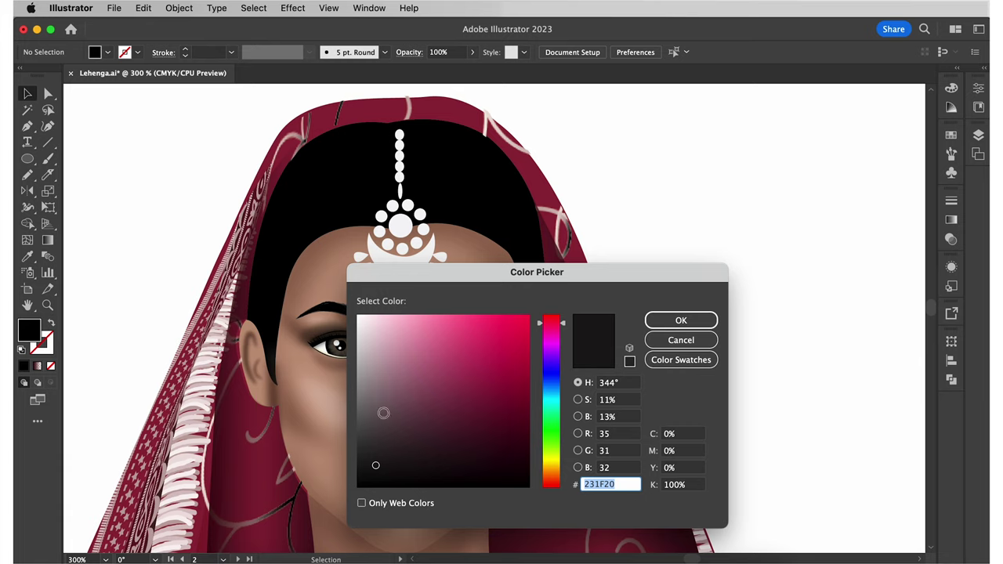
left_click(375, 445)
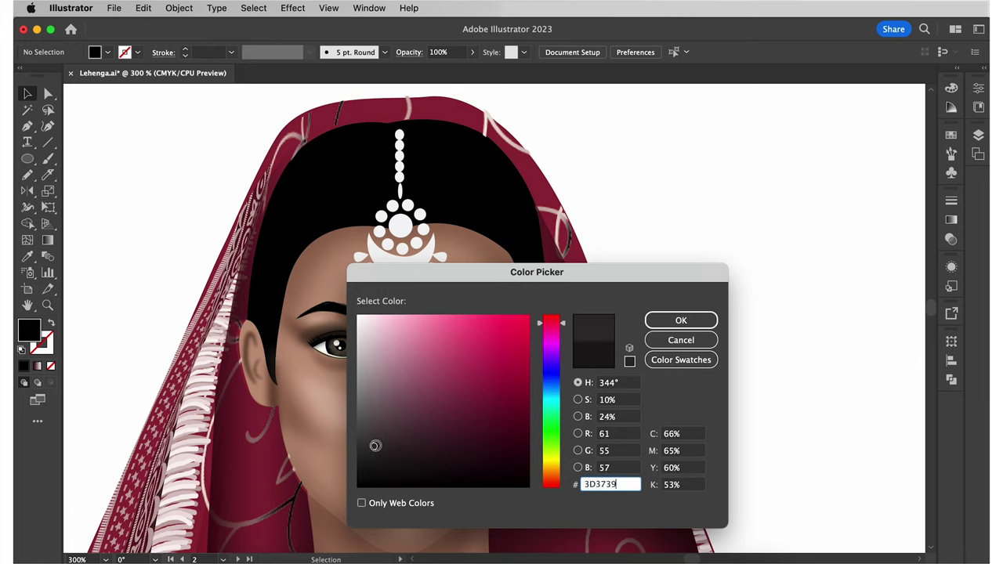
left_click(662, 326)
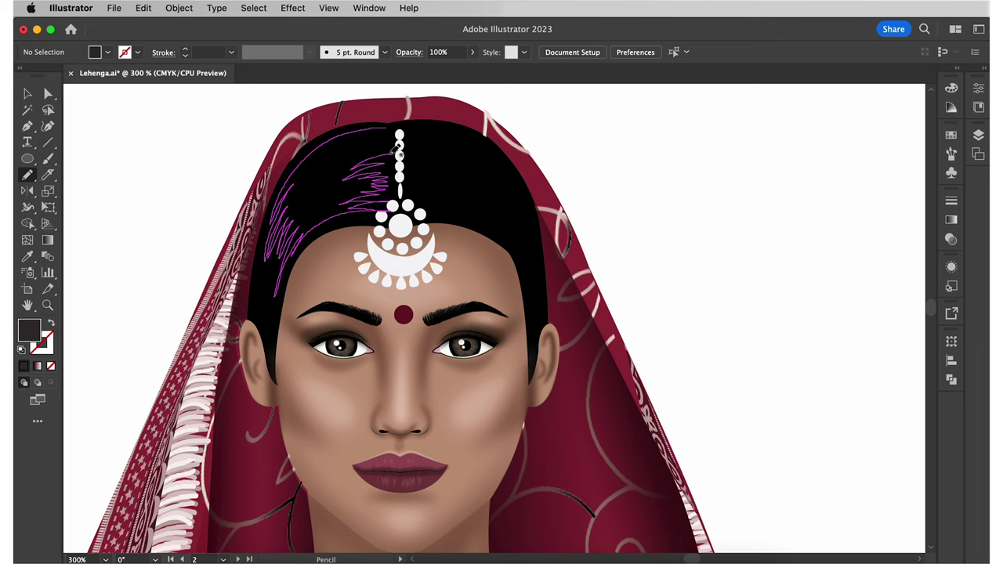
- Finish the jagged dark grey highlight shapes over both halves of the hair and set their opacity to 19%
mouse_move(364, 133)
left_mouse_down()
mouse_move(486, 147)
mouse_move(525, 213)
mouse_move(512, 239)
mouse_move(424, 214)
mouse_move(413, 128)
left_mouse_up()
key("v")
key("super+shift+a")
left_click(327, 185)
left_click(462, 168, "shift")
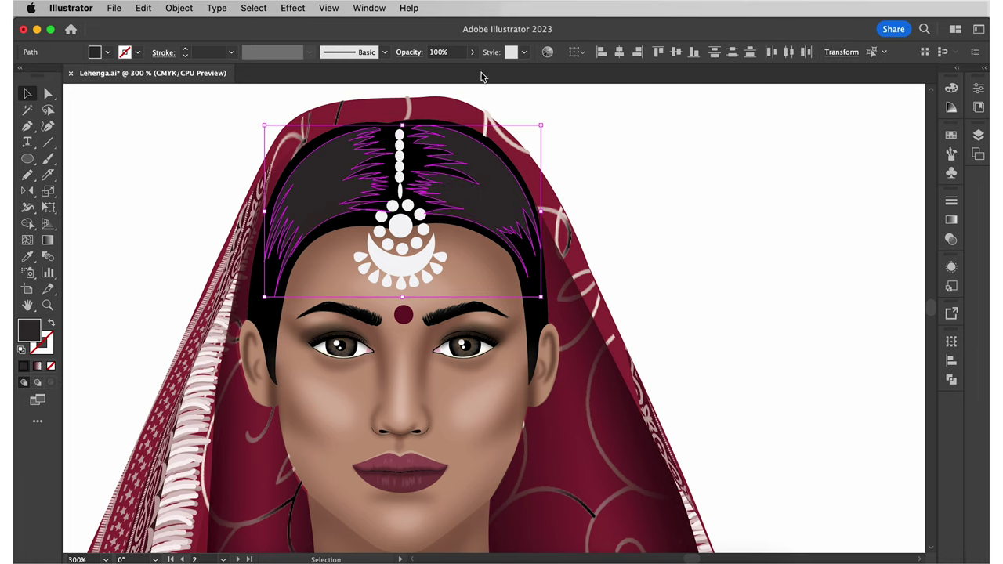
left_click(473, 51)
left_click_drag(472, 69, 431, 70)
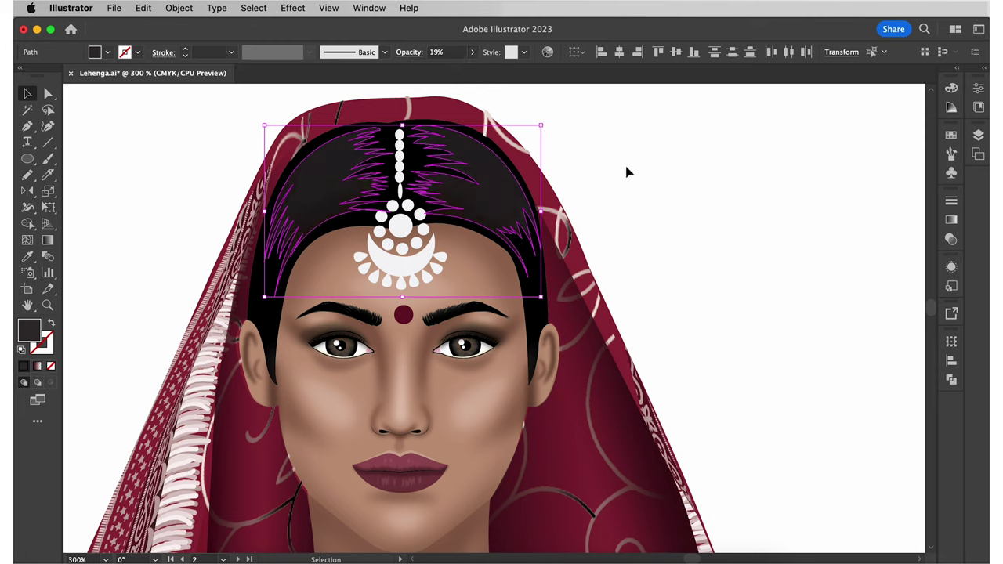
key("super+shift+a")
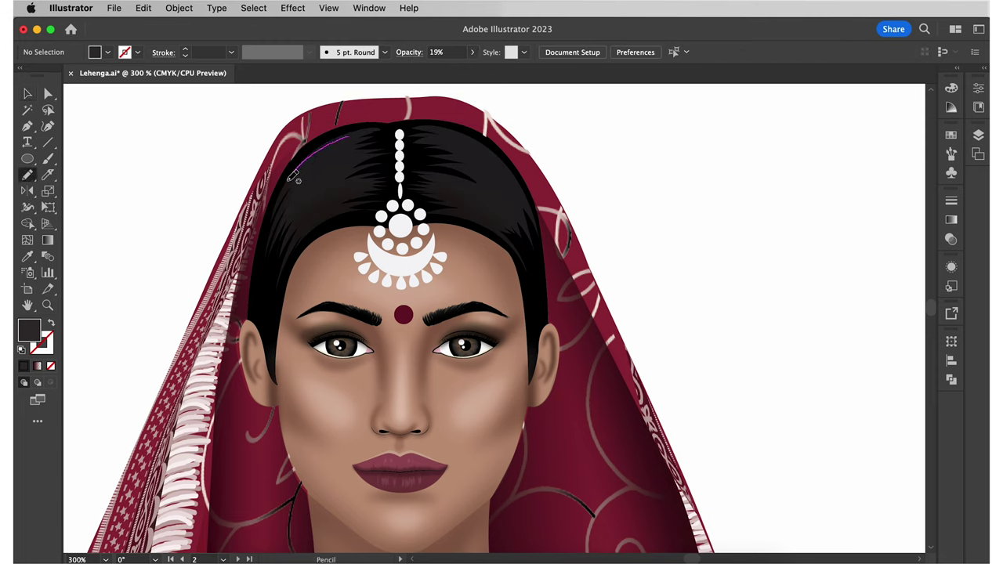
- Draw a smaller jagged highlight on one half of the hair and reflect a copy onto the other half
key("v")
left_click(348, 149)
right_click(310, 137)
mouse_move(422, 476)
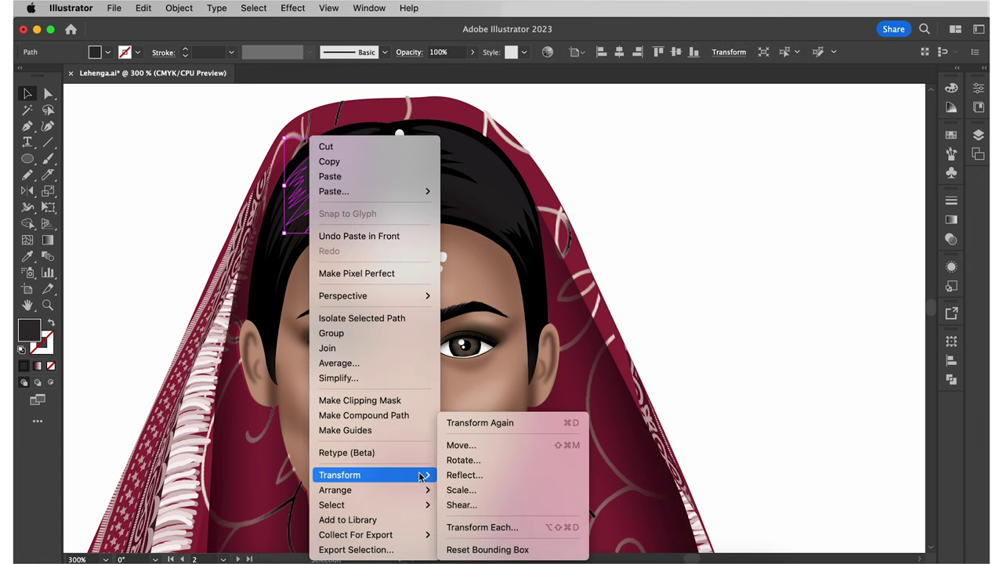
left_click(498, 476)
left_click(568, 376)
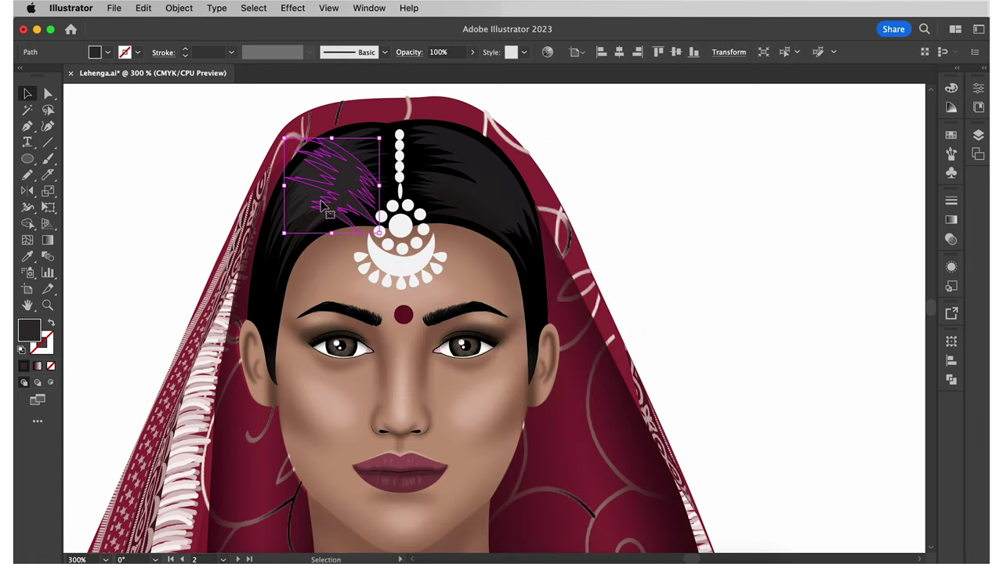
left_click_drag(340, 192, 482, 196)
key("super+shift+a")
key("n")
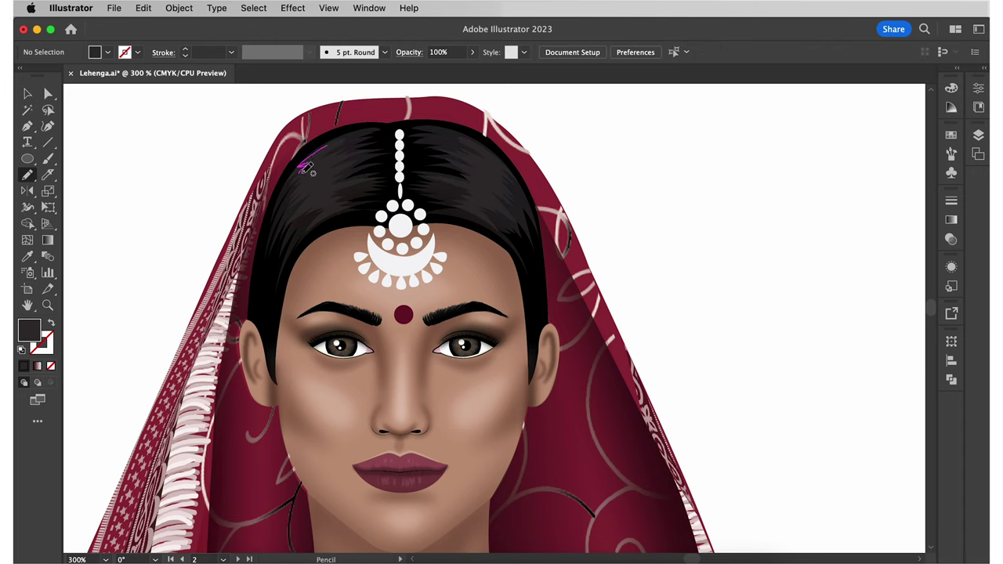
- Draw an even smaller jagged highlight inside the hair highlight beside the veil and change its fill to a lighter grey
left_click_drag(315, 179, 326, 146)
key("v")
left_click(89, 101)
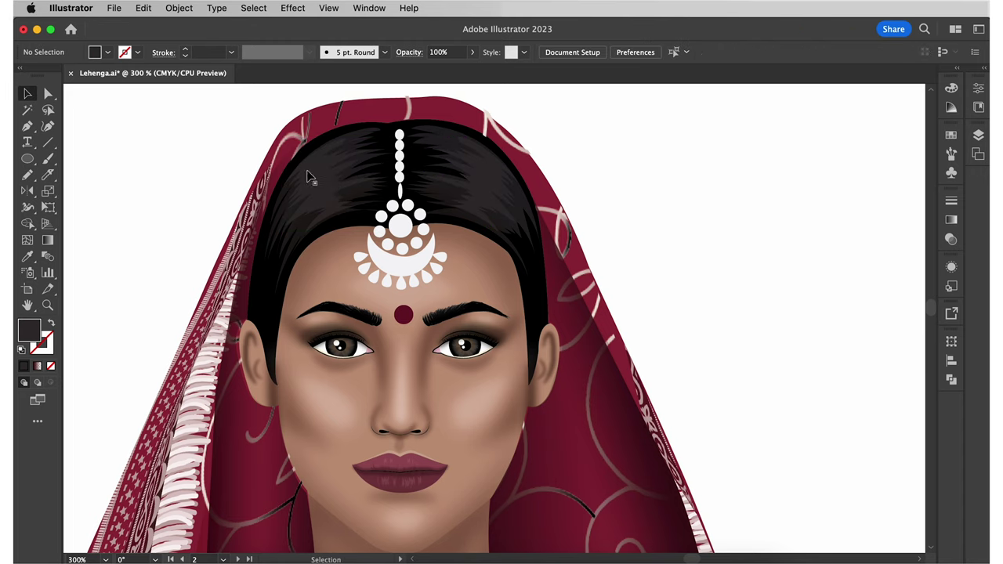
left_click(320, 183)
double_click(36, 337)
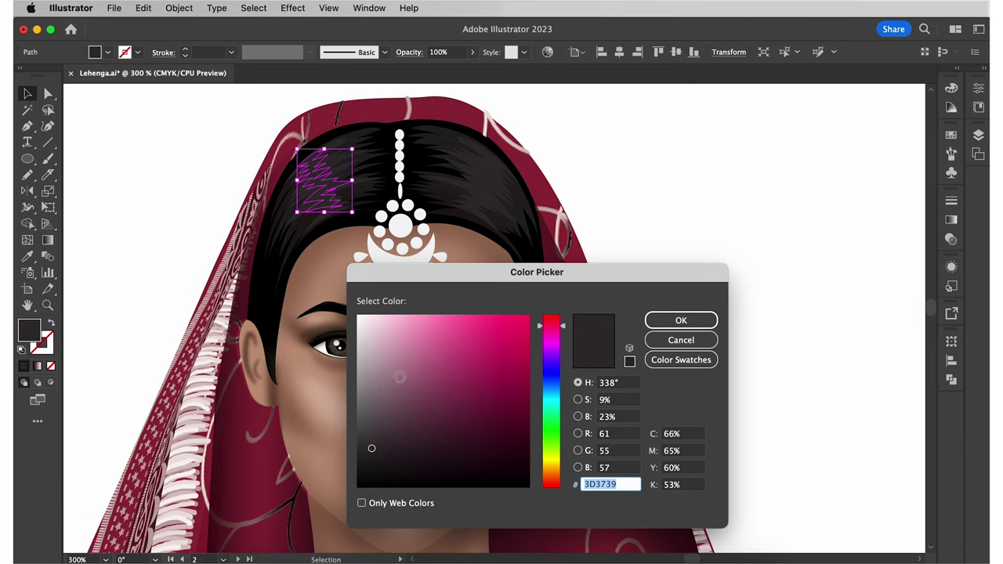
left_click(373, 419)
left_click(681, 320)
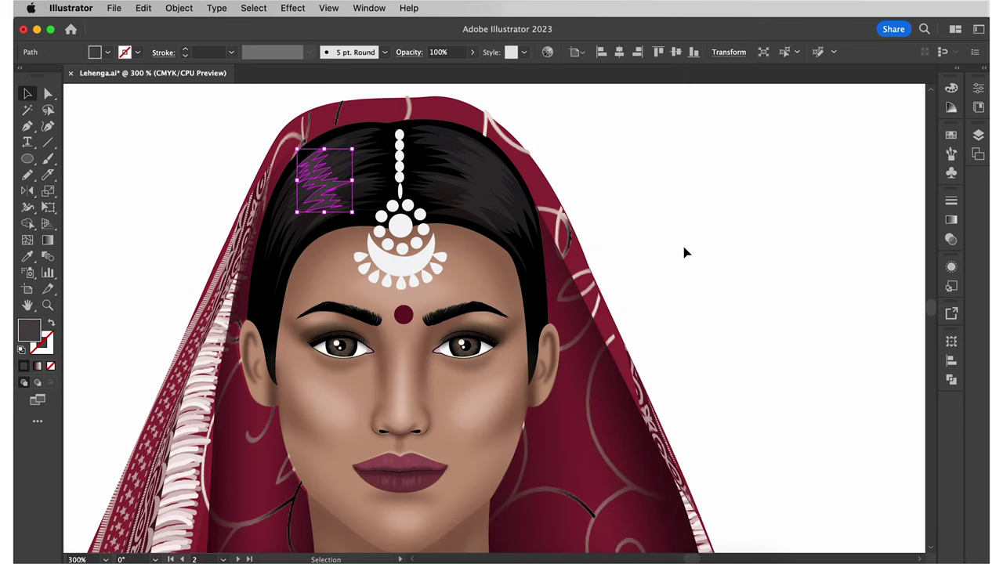
- Place a mirrored copy of the smallest, lighter highlight on the opposite half of the hair
left_click(684, 253)
mouse_move(323, 186)
left_mouse_down()
mouse_move(485, 185)
mouse_move(479, 197)
mouse_move(476, 185)
left_mouse_up()
left_click(733, 196)
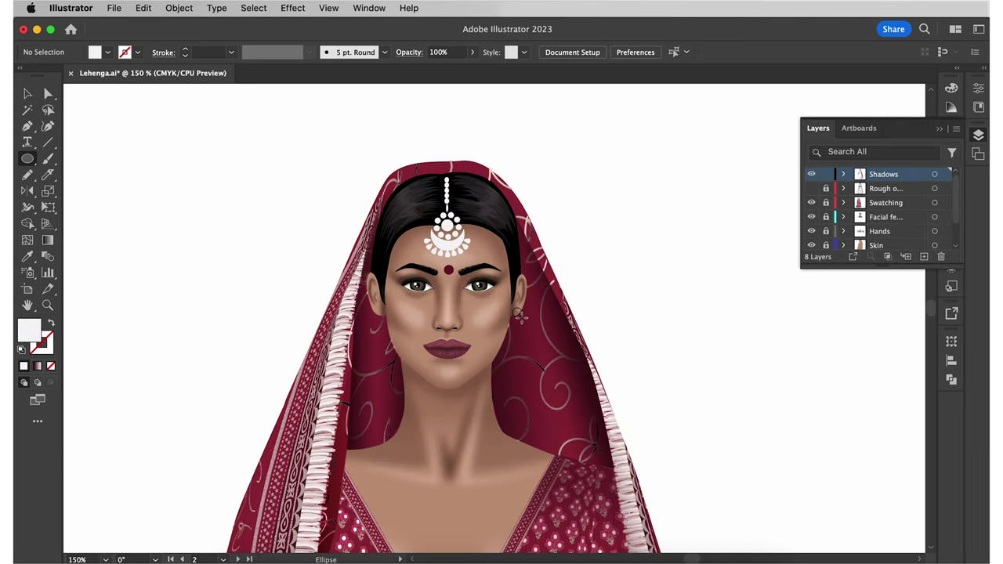
- Draw a small white circle as a pearl earring on one earlobe and place a copy on the other earlobe
left_click_drag(521, 317, 522, 319)
key("v")
left_click(244, 189)
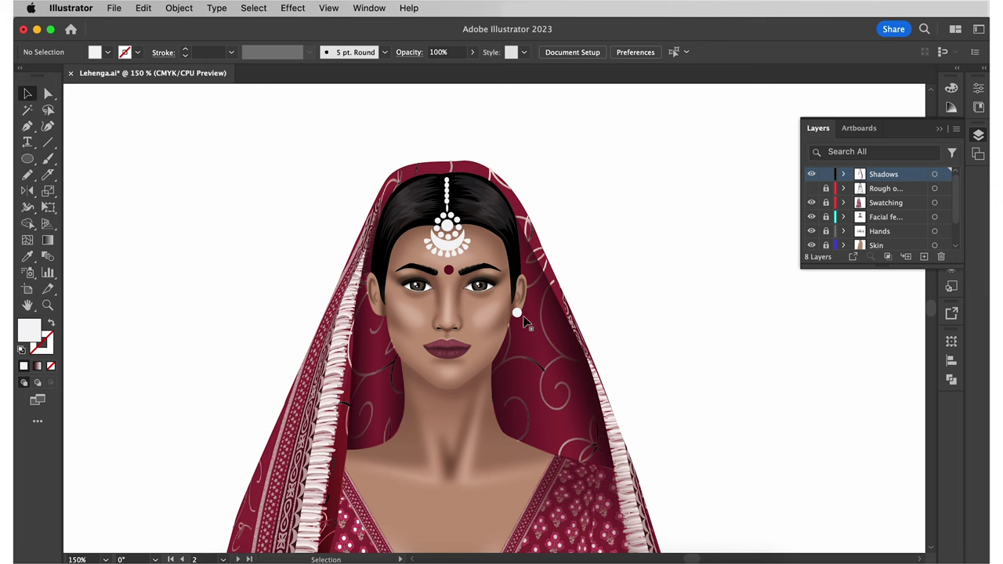
left_click(518, 314)
left_click(697, 316)
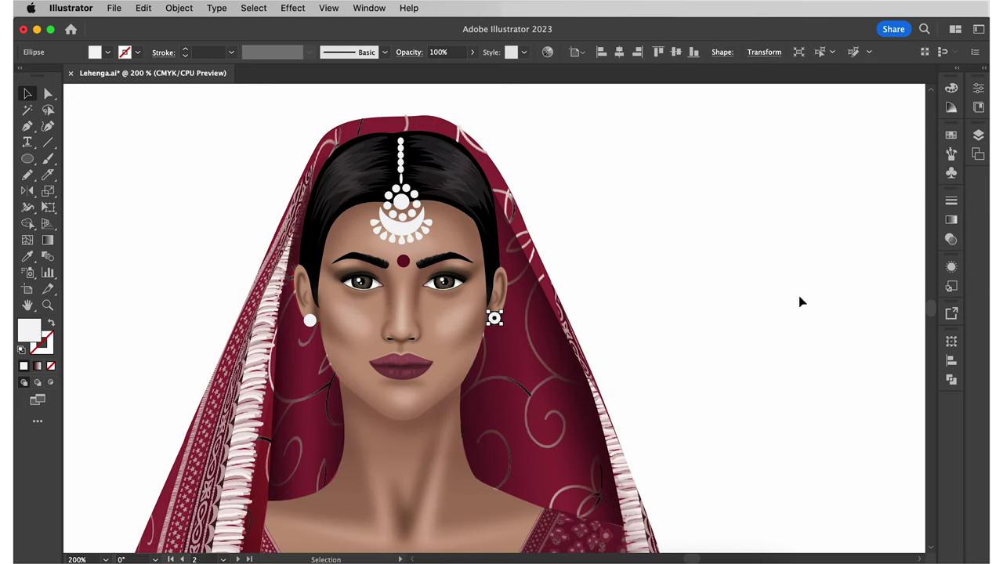
- Give the selected earring a radial gradient fill with a white centre colour stop
key("super+F9")
double_click(784, 321)
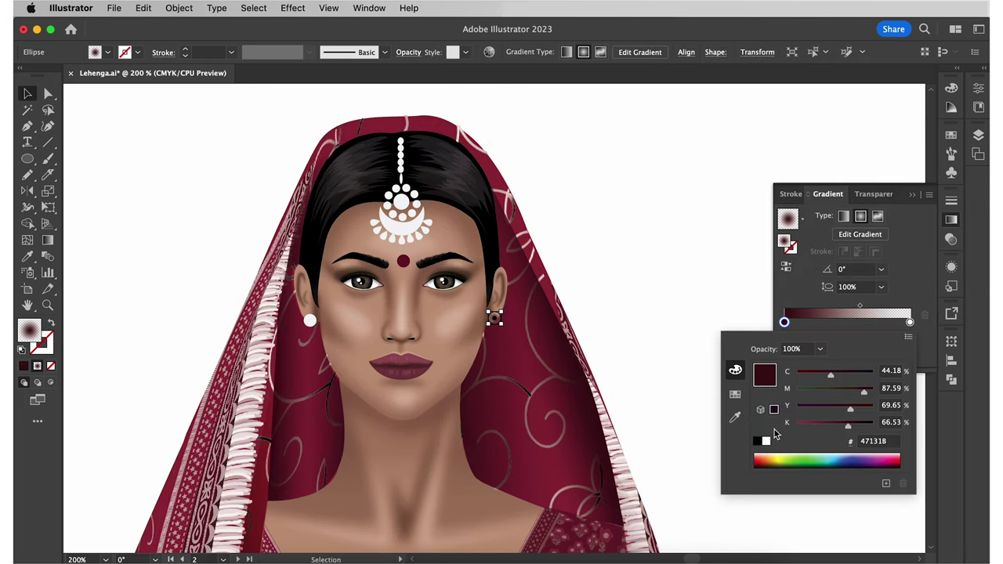
left_click(767, 442)
left_click(863, 307)
- Set the earring gradient's outer stop to a pale tint of C=26 M=41 Y=49 K=0 at 100% opacity
double_click(910, 322)
left_click(830, 373)
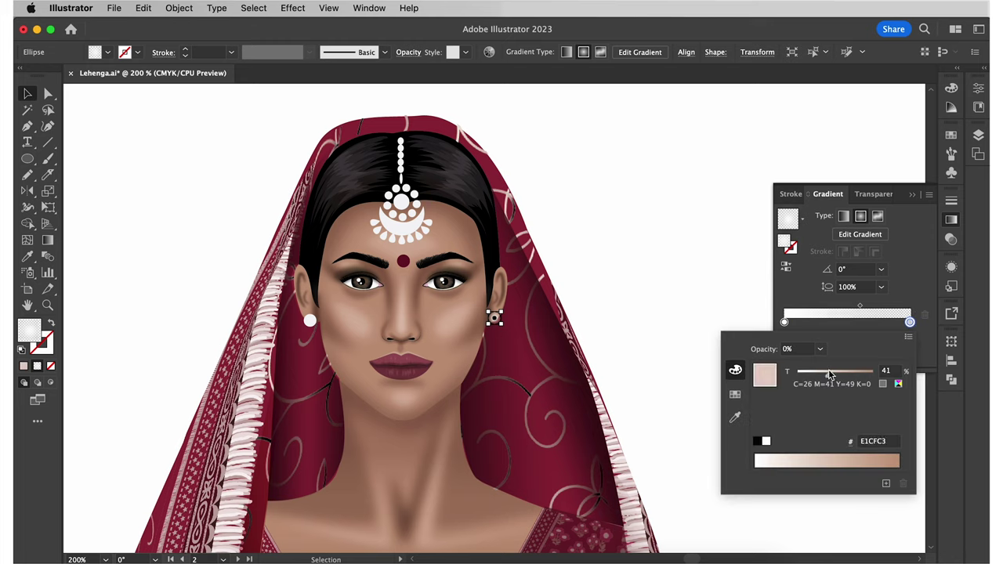
left_click(820, 349)
left_click(839, 513)
left_click(909, 291)
left_click(881, 339)
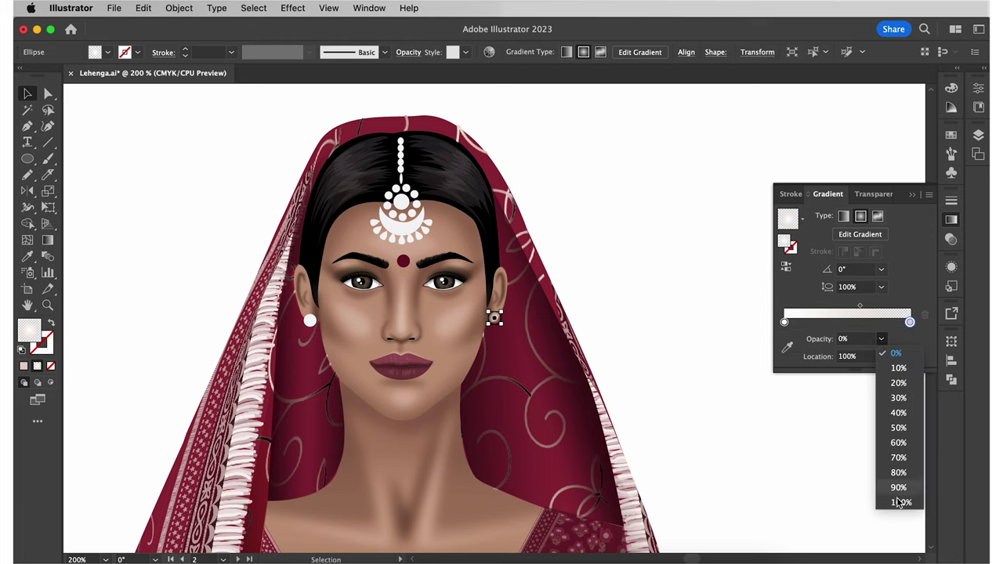
left_click(900, 502)
left_click(951, 222)
- Copy the earring's pearl gradient to the other earring and the forehead ornament with the Eyedropper
left_click(656, 245)
left_click(310, 320)
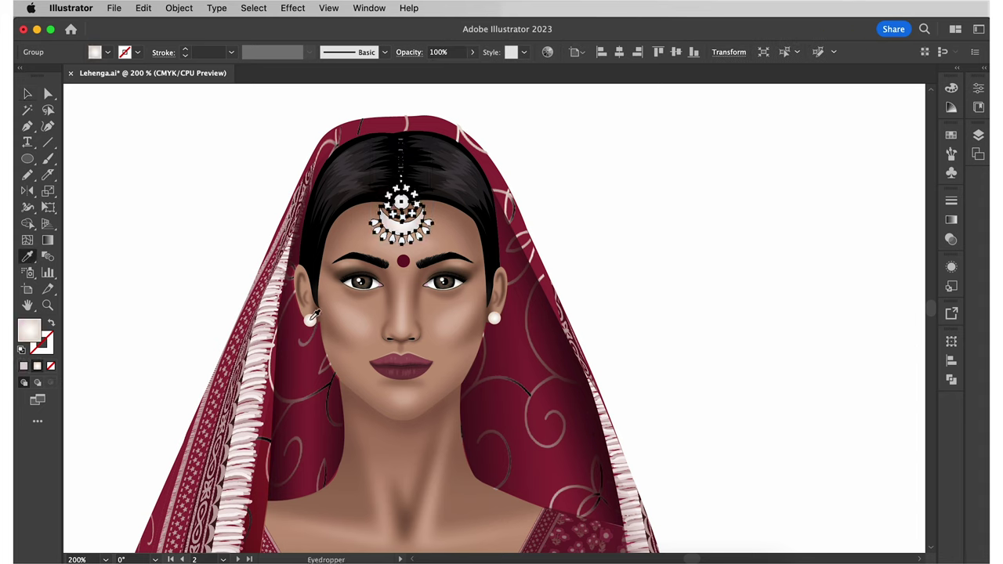
left_click(197, 172)
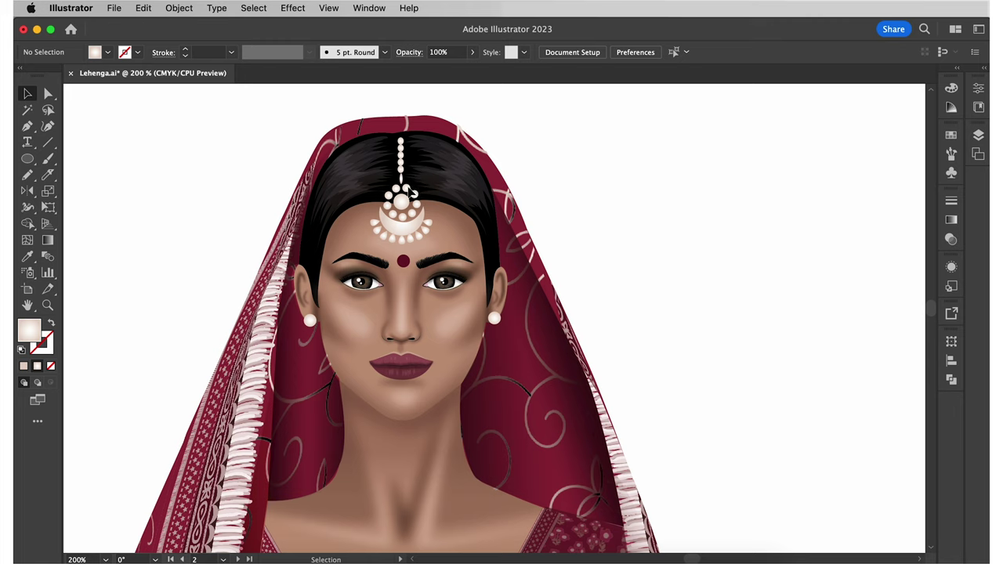
- Add a Multiply drop shadow to the forehead ornament with 45% opacity, 0.2 mm X and Y offsets and 0.1 mm blur
left_click(413, 193)
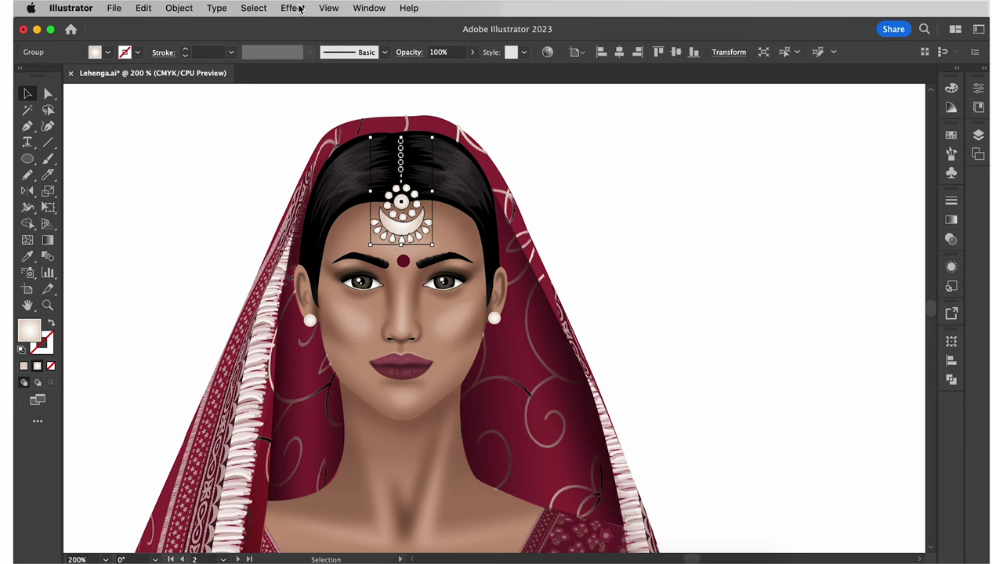
left_click(300, 9)
mouse_move(365, 208)
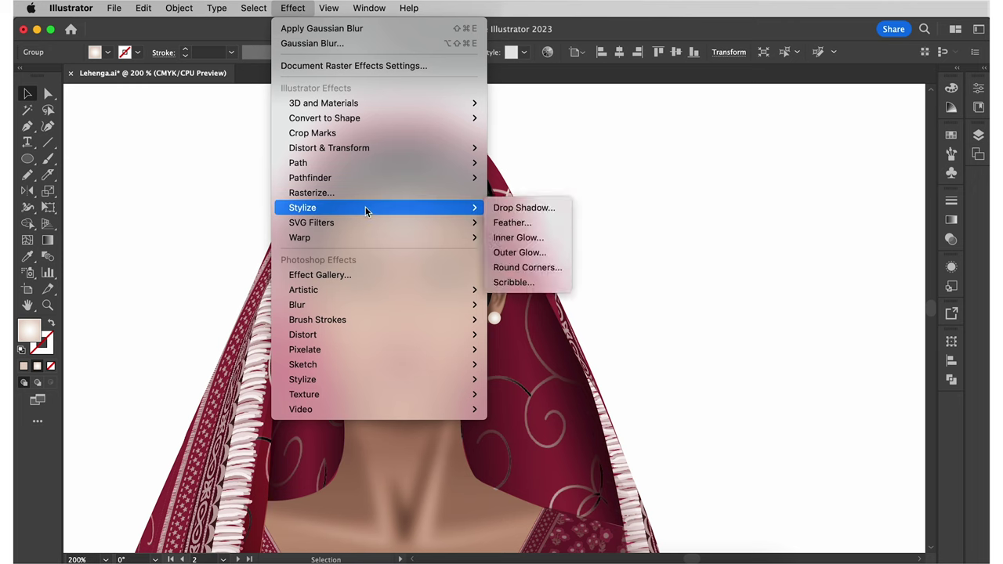
left_click(513, 210)
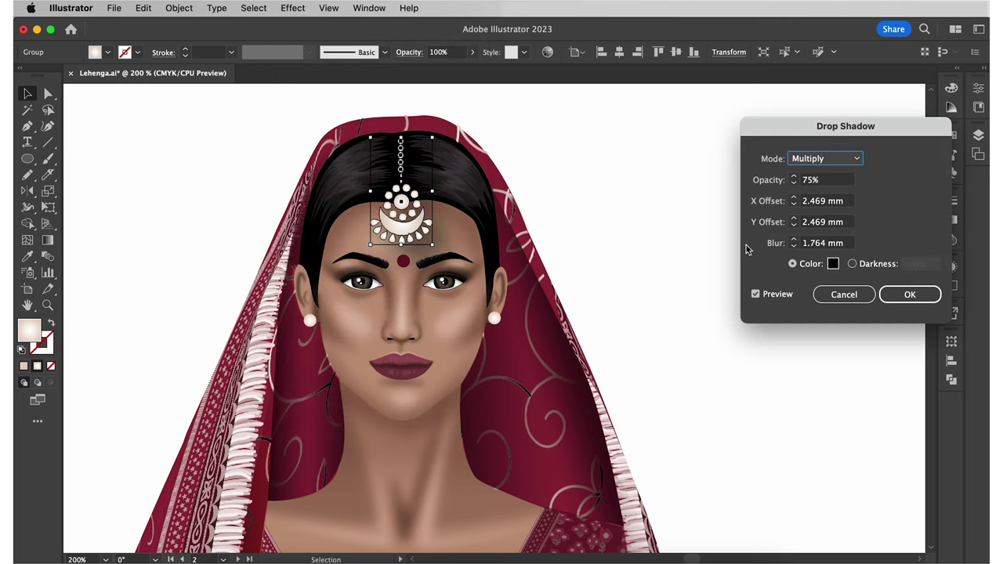
left_click(782, 244)
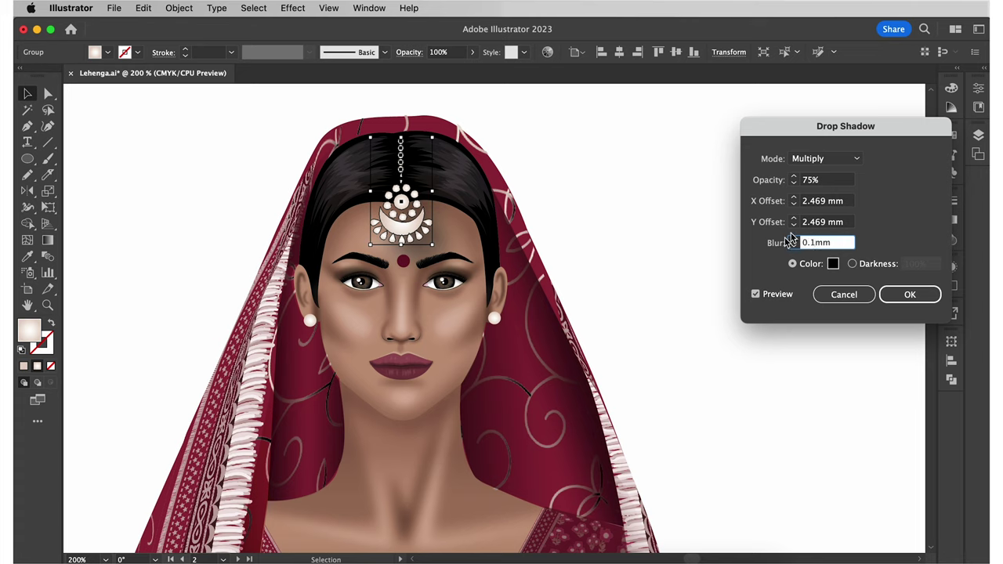
left_click(797, 223)
type("0.2")
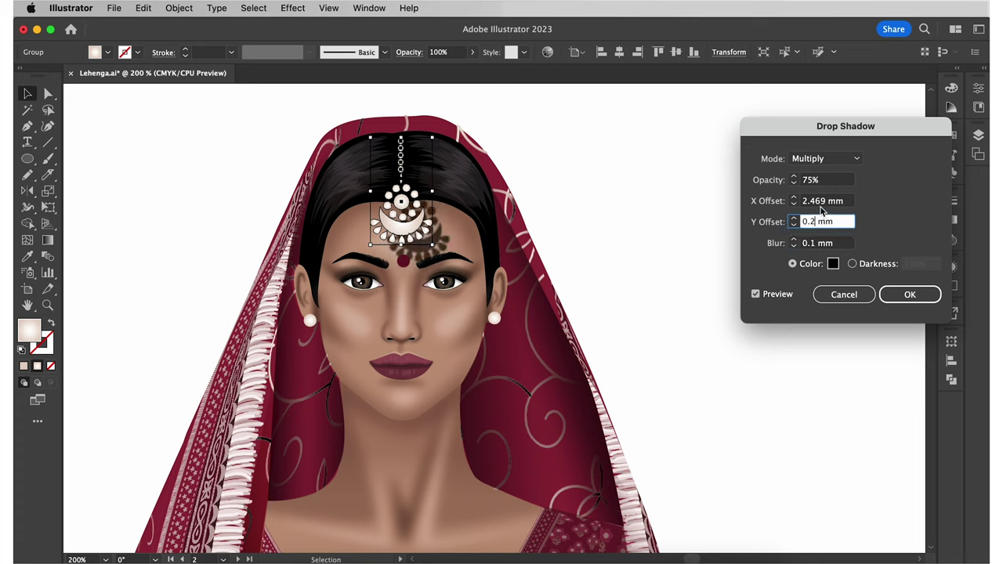
left_click(794, 201)
type("0.2")
left_click(795, 180)
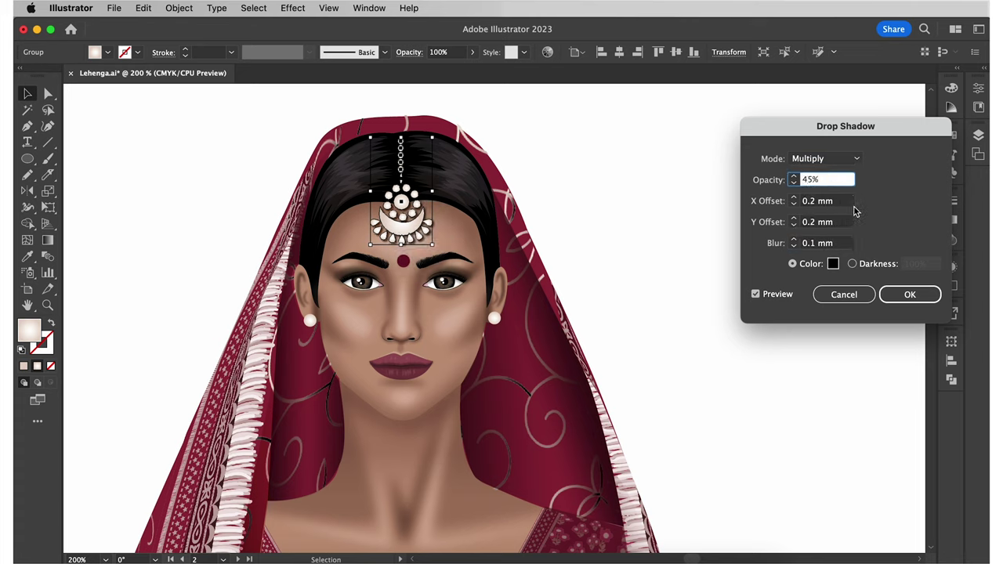
key("Tab")
left_click(907, 294)
- Finish the ornament's crescent with a curved, tapered brown 1 px stroke at 21% opacity
scroll(671, 311, "up", 3)
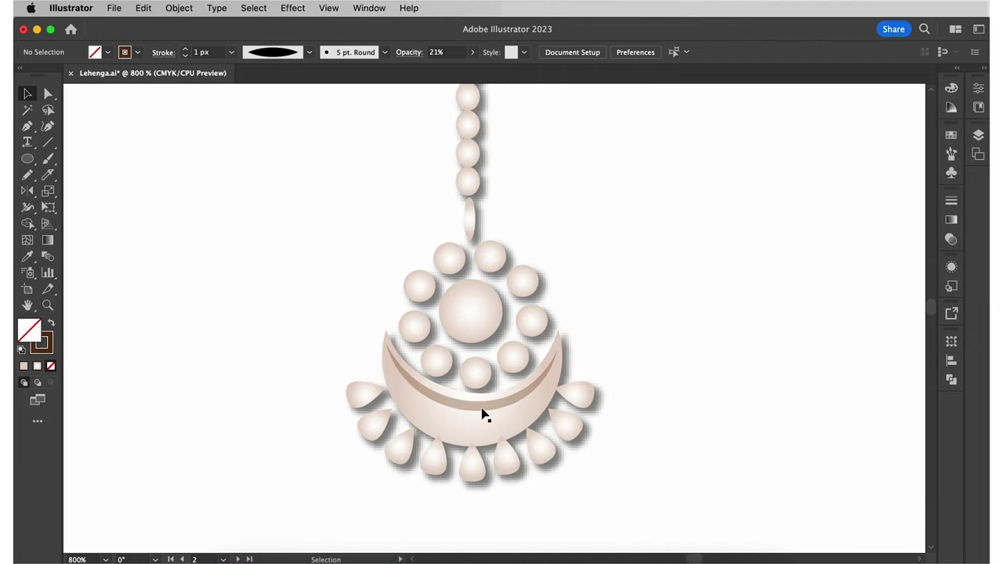
left_click(276, 230)
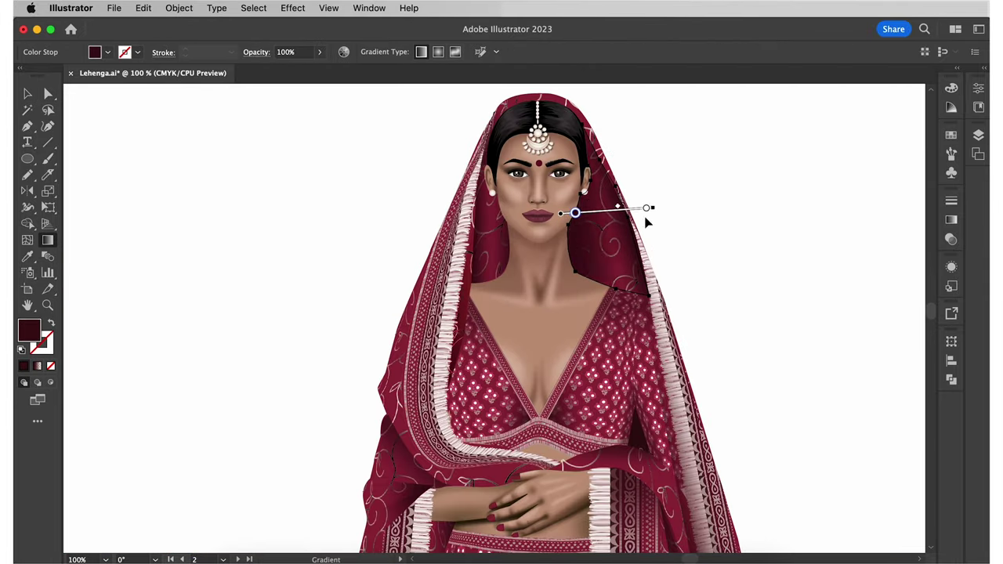
- Adjust the dark maroon shadow gradient on the inner veil fabric beside the face and neck
left_click_drag(650, 214, 502, 221)
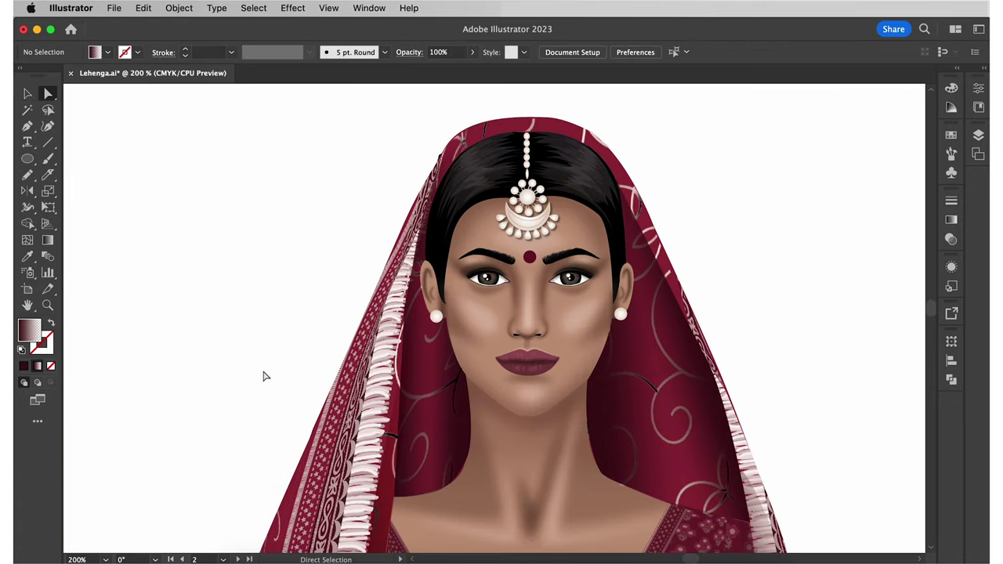
left_click(459, 489)
left_click(836, 384)
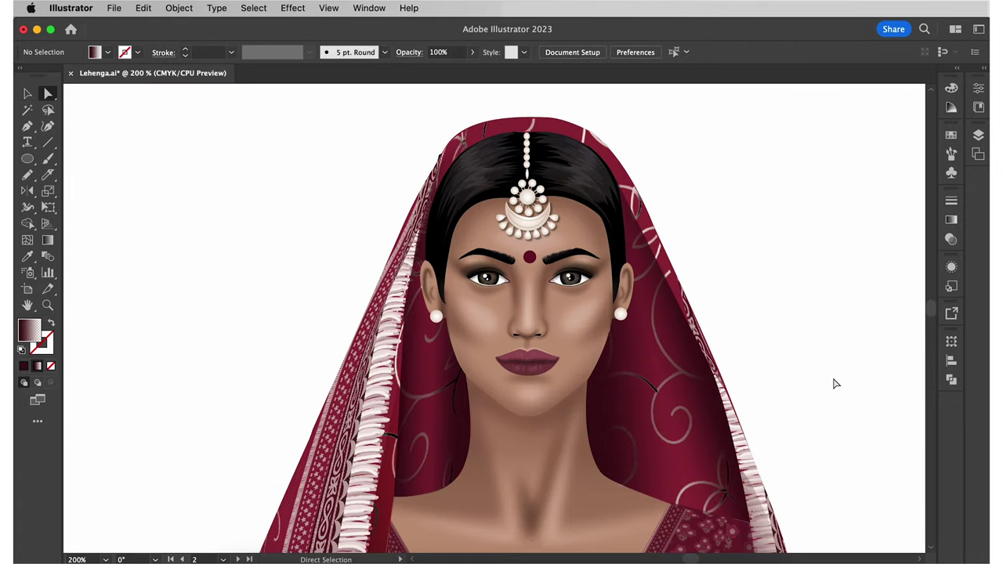